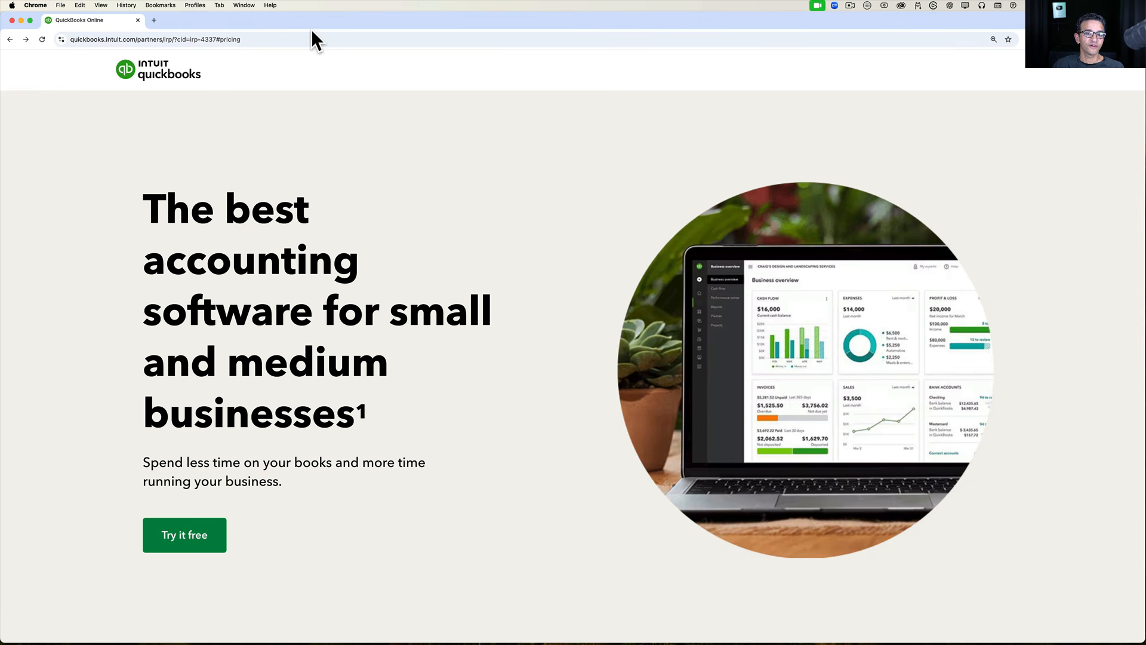
- Review the four pricing plans and start the QuickBooks Online Plus free trial
click(292, 40)
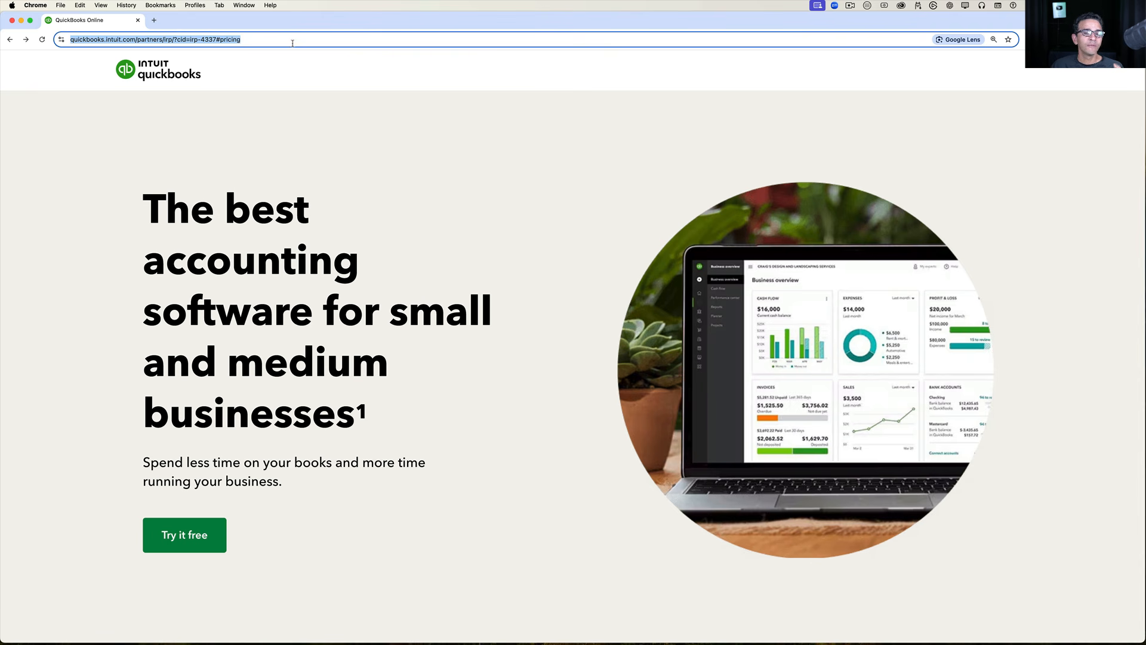
click(179, 545)
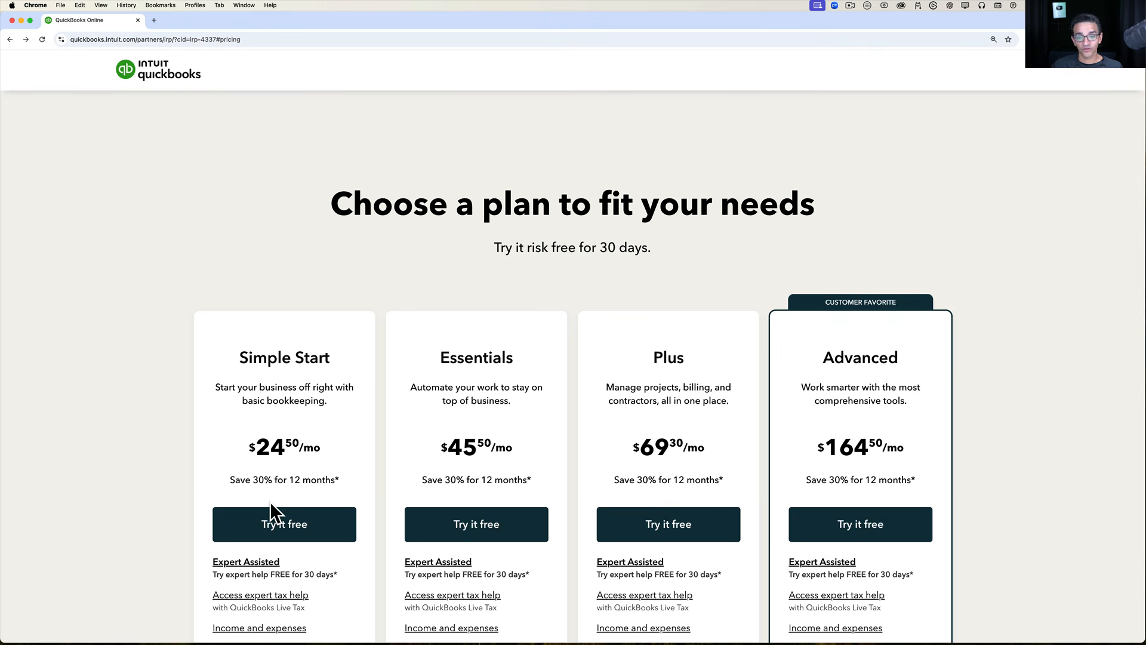
scroll(334, 470, down, 3)
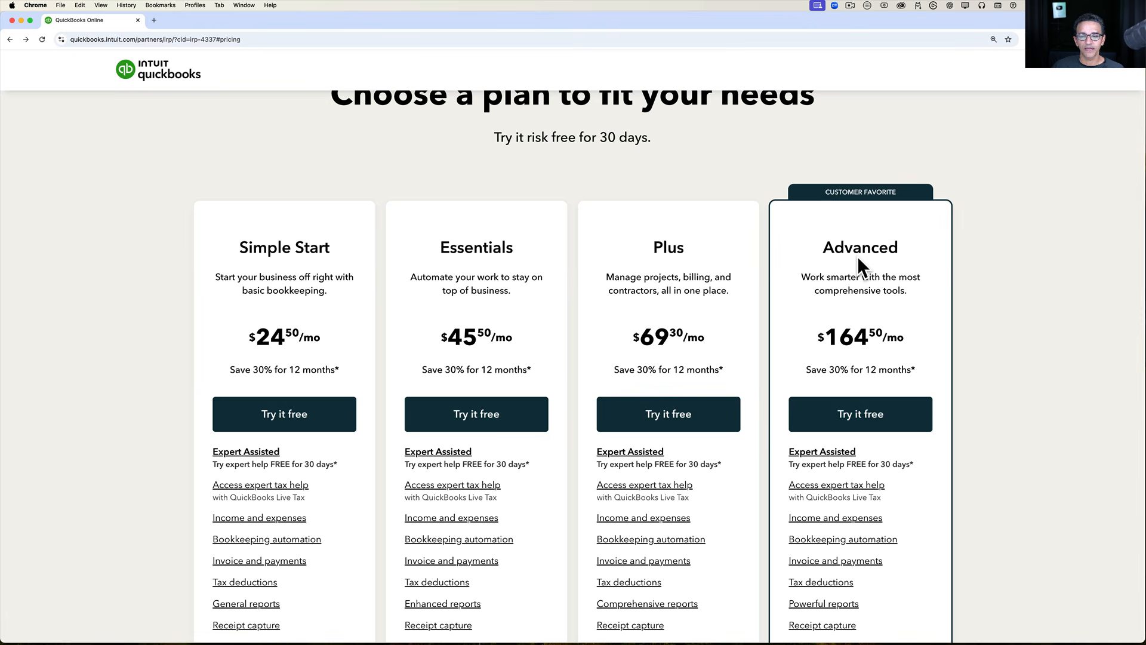
scroll(597, 403, down, 5)
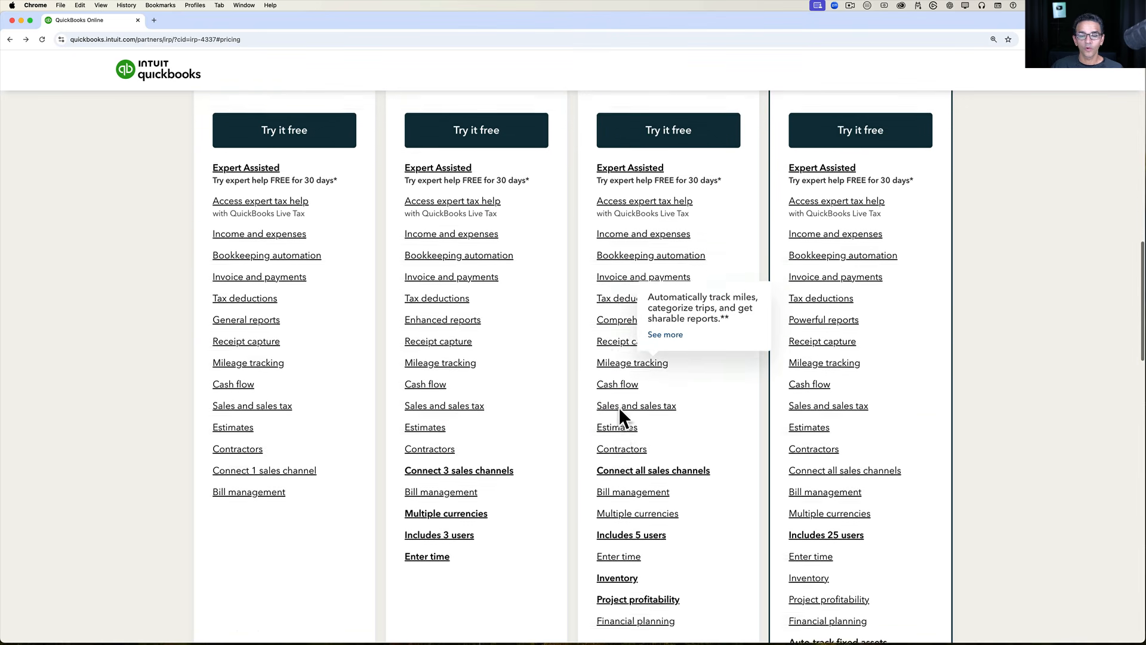
scroll(620, 412, down, 2)
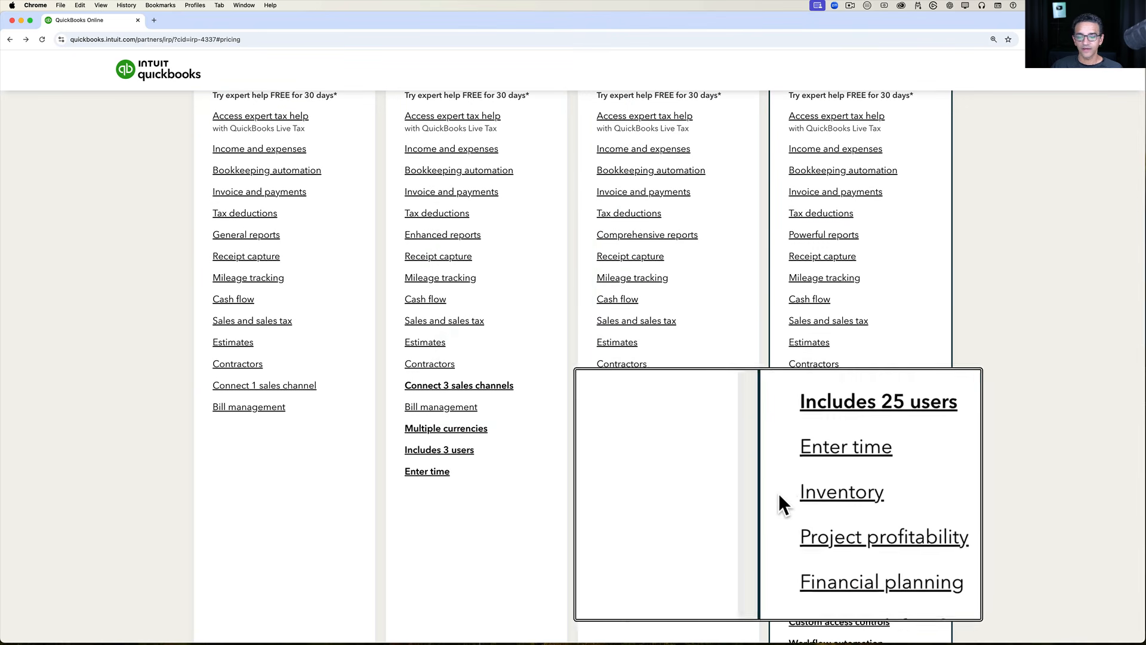
scroll(787, 493, up, 2)
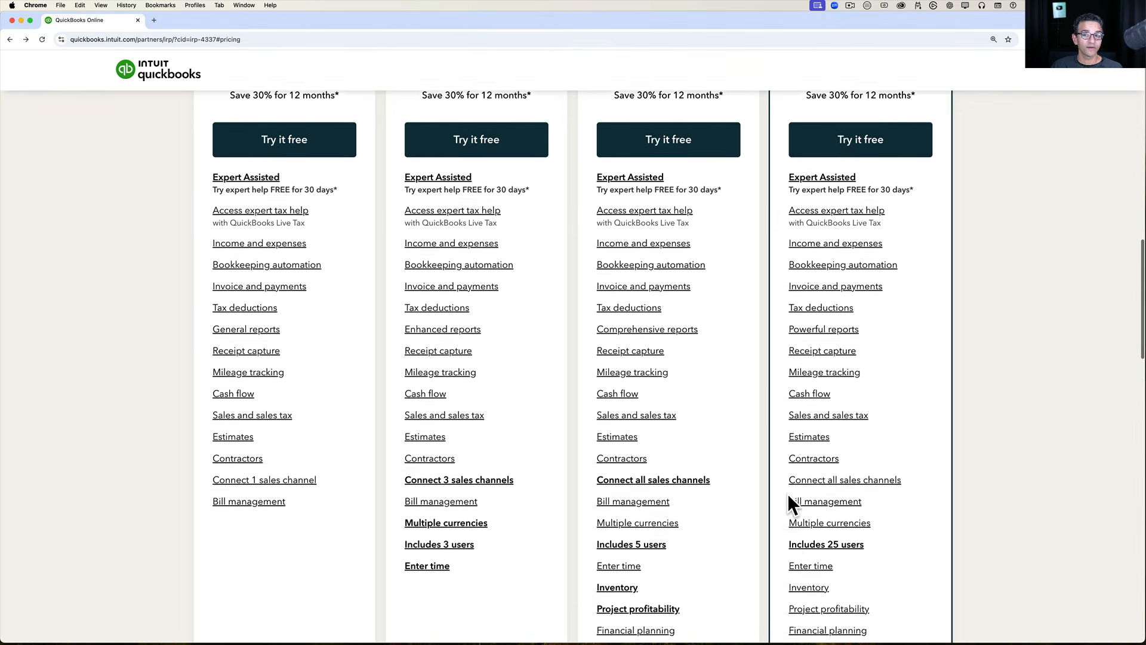
scroll(787, 493, up, 4)
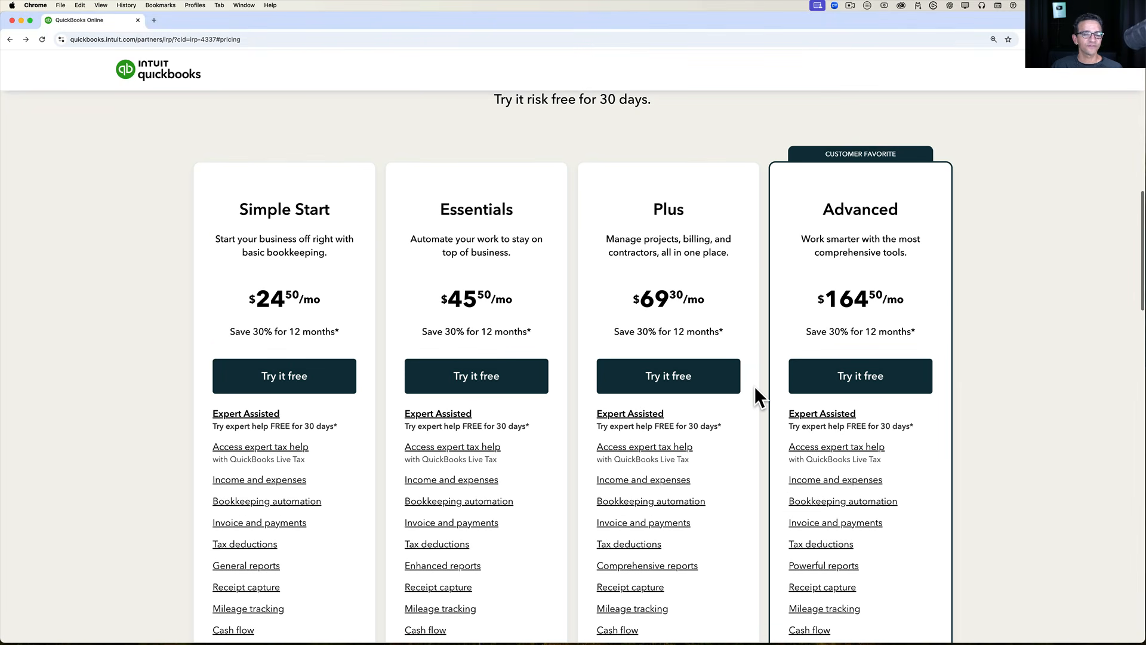
key(alt+super+8)
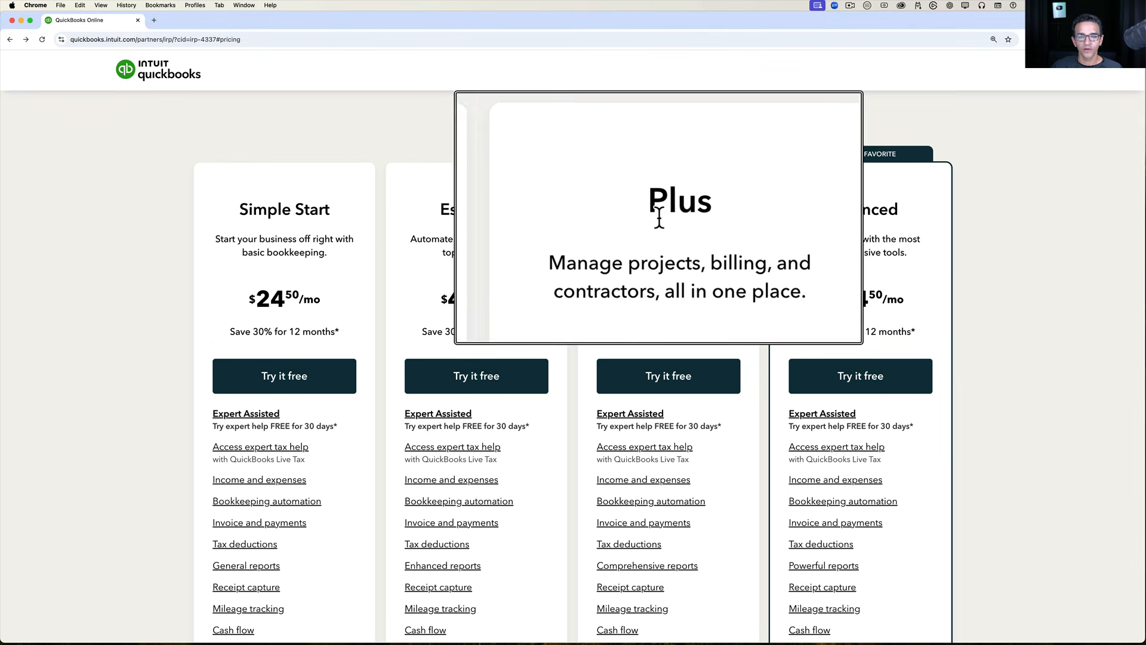
key(alt+super+8)
key(alt+super+8)
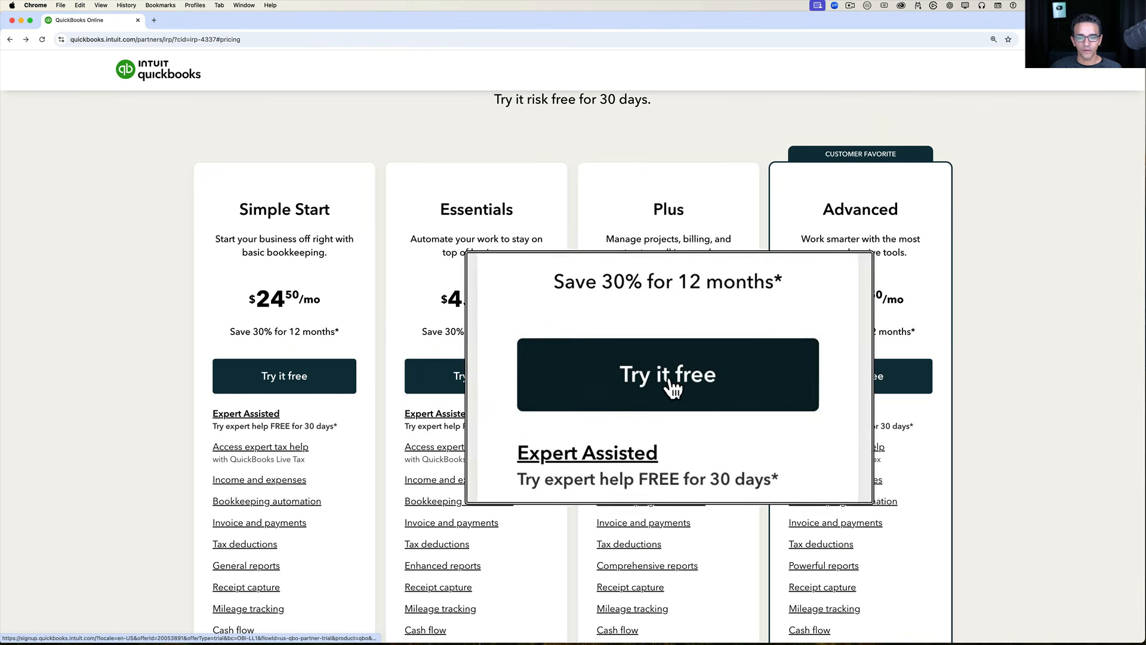
key(alt+super+8)
click(670, 377)
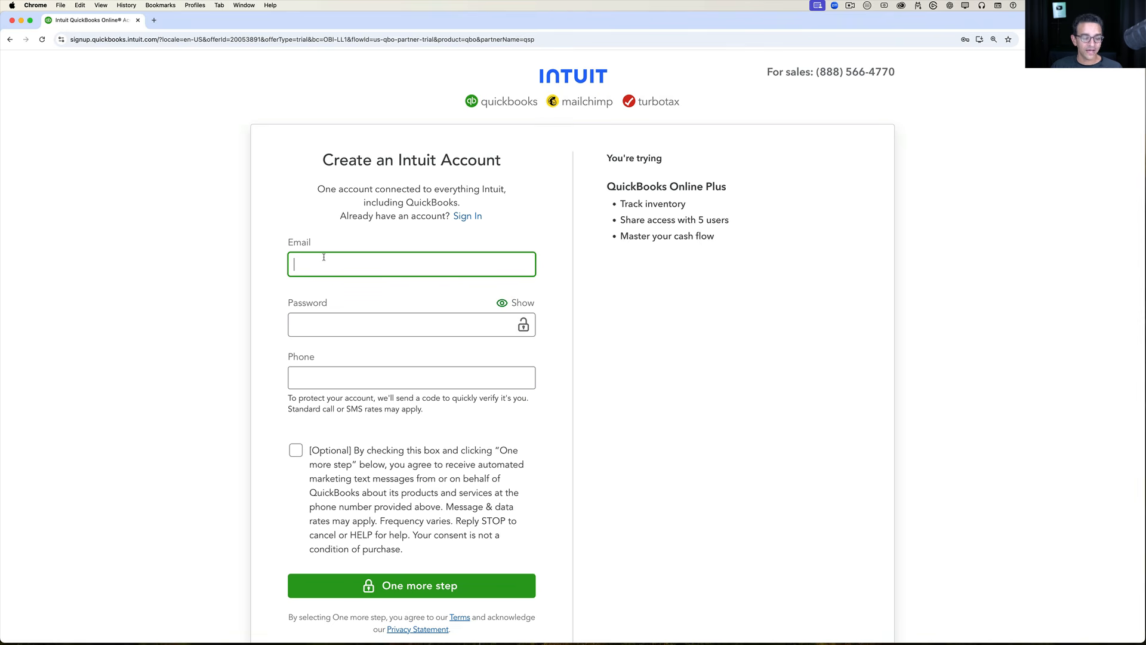
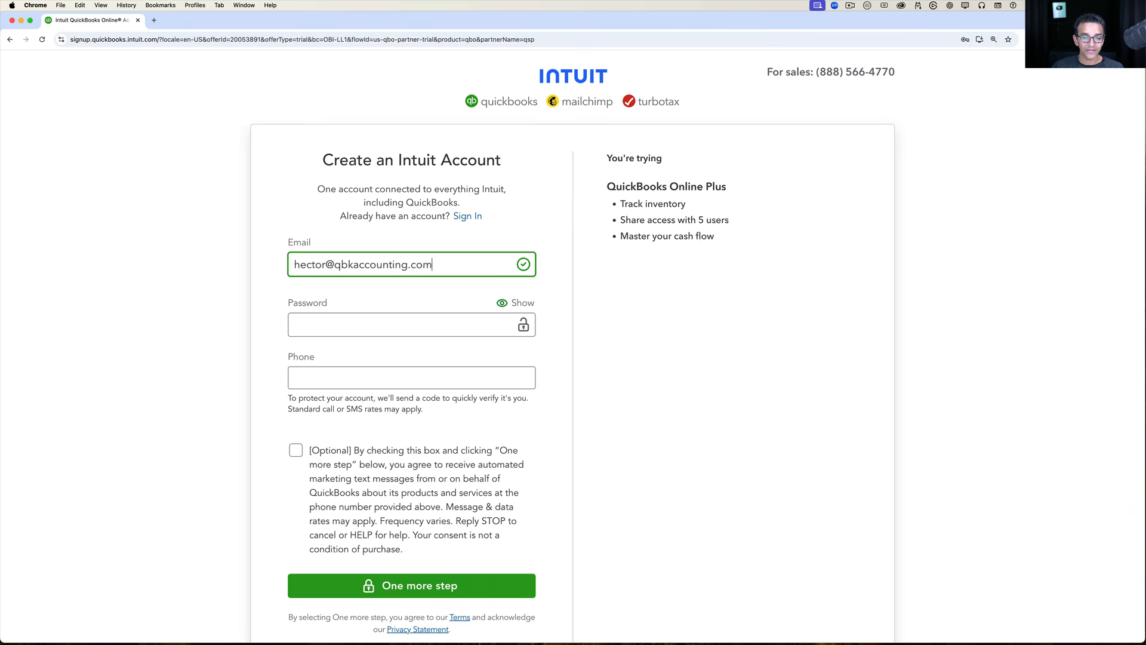
- Enter the account email on the Intuit sign-up form and move to the password field
key(Tab)
click(330, 322)
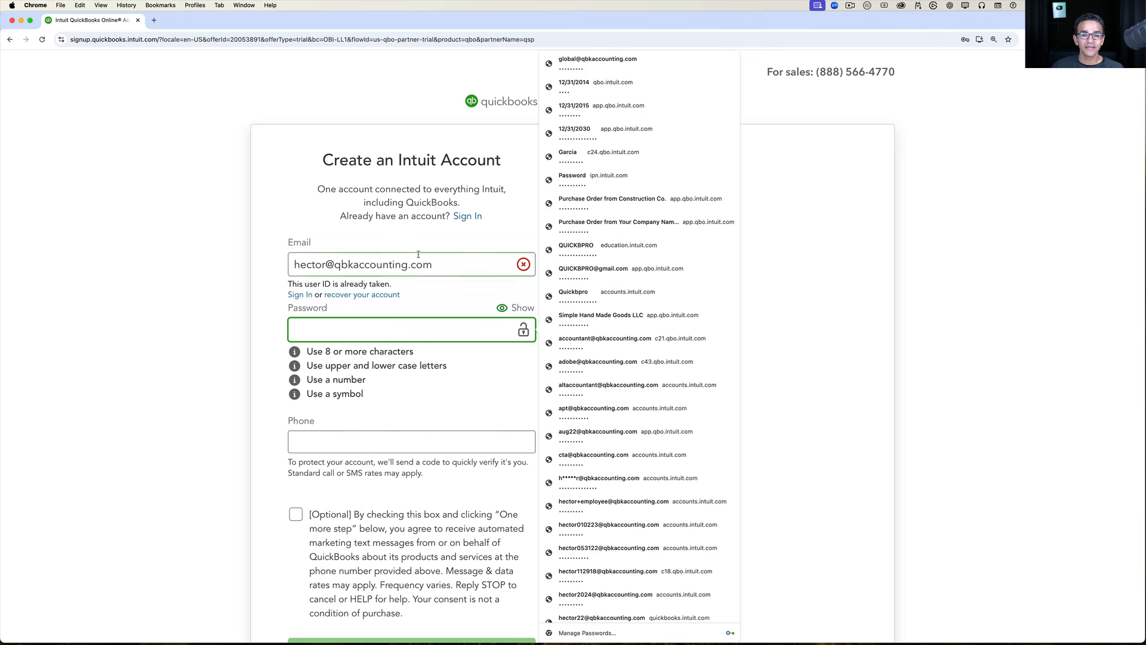
click(505, 239)
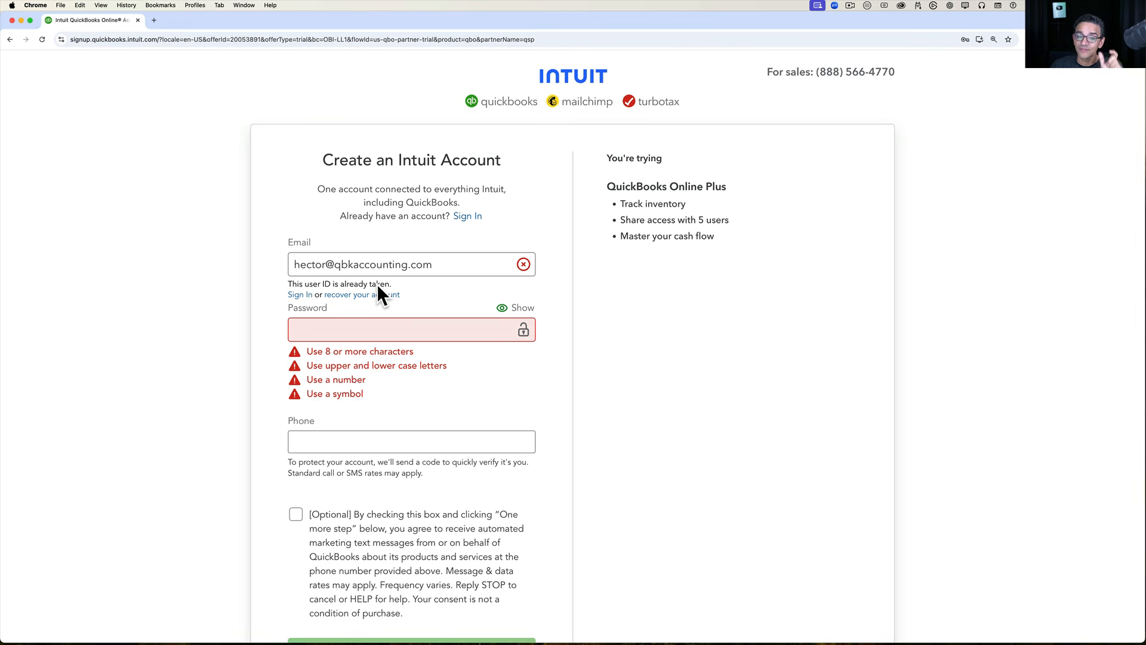
- Choose Sign In for the already-registered email, then return to the plan pricing page
click(300, 294)
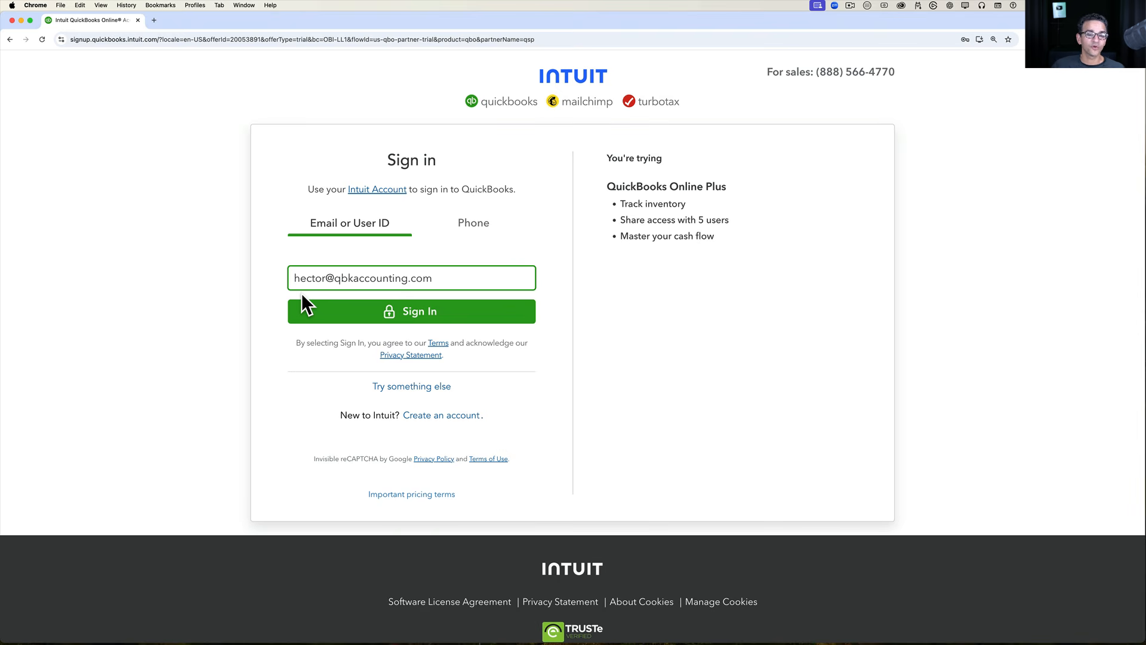
click(341, 312)
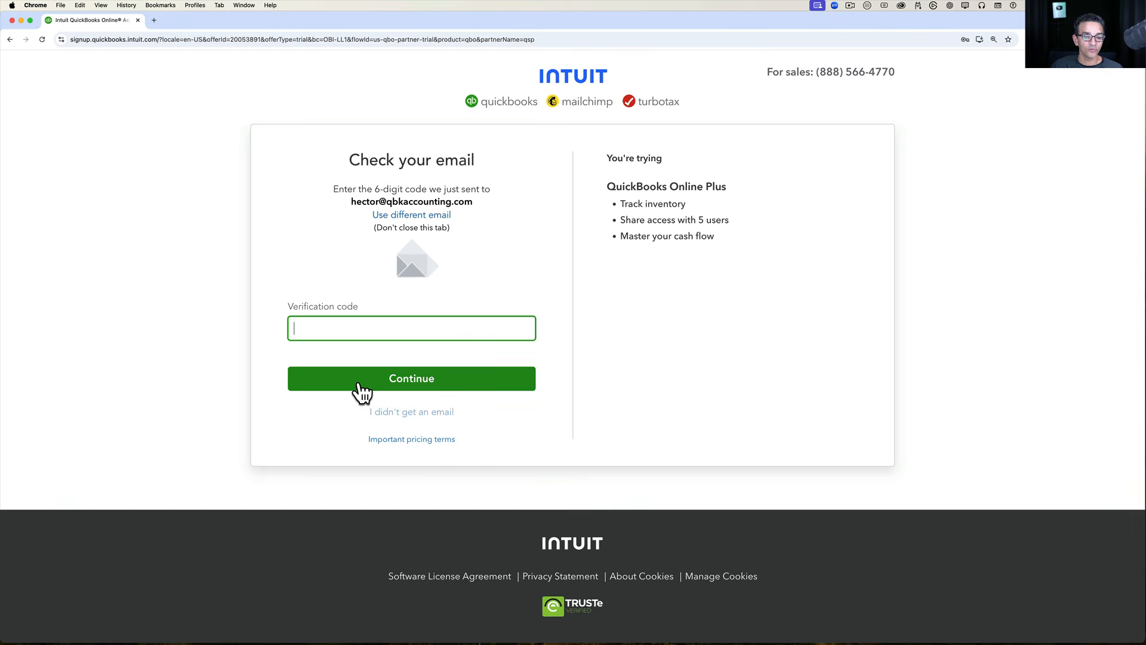
click(9, 39)
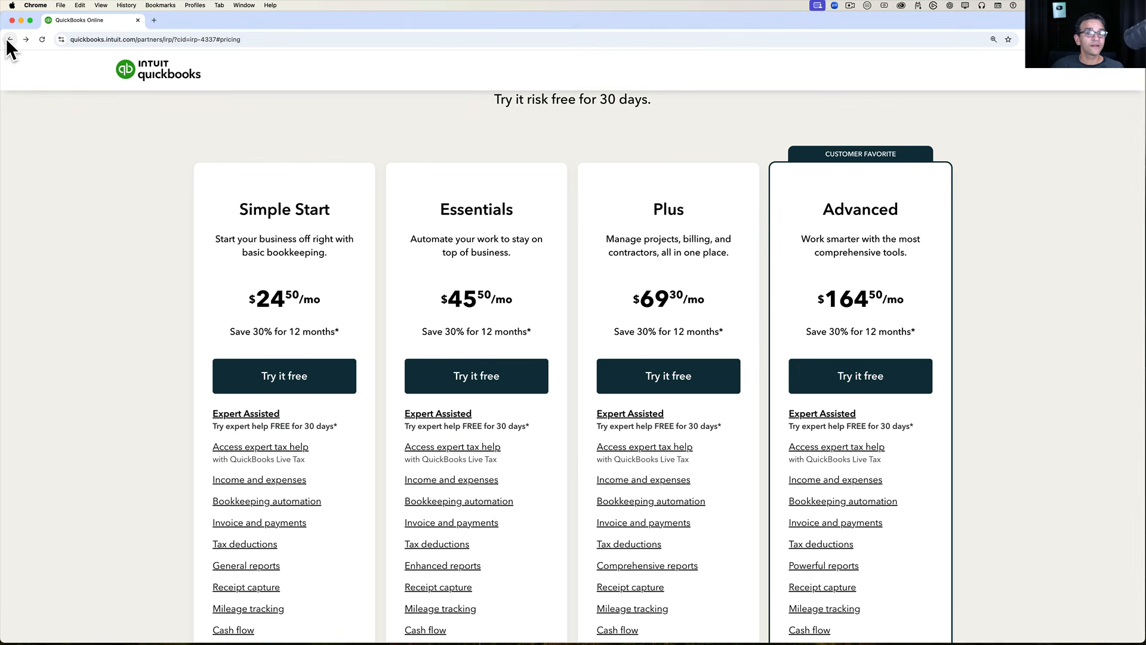
- Restart the Plus trial, enter a new email, password and phone, then type the verification code
mouse_move(546, 417)
click(617, 373)
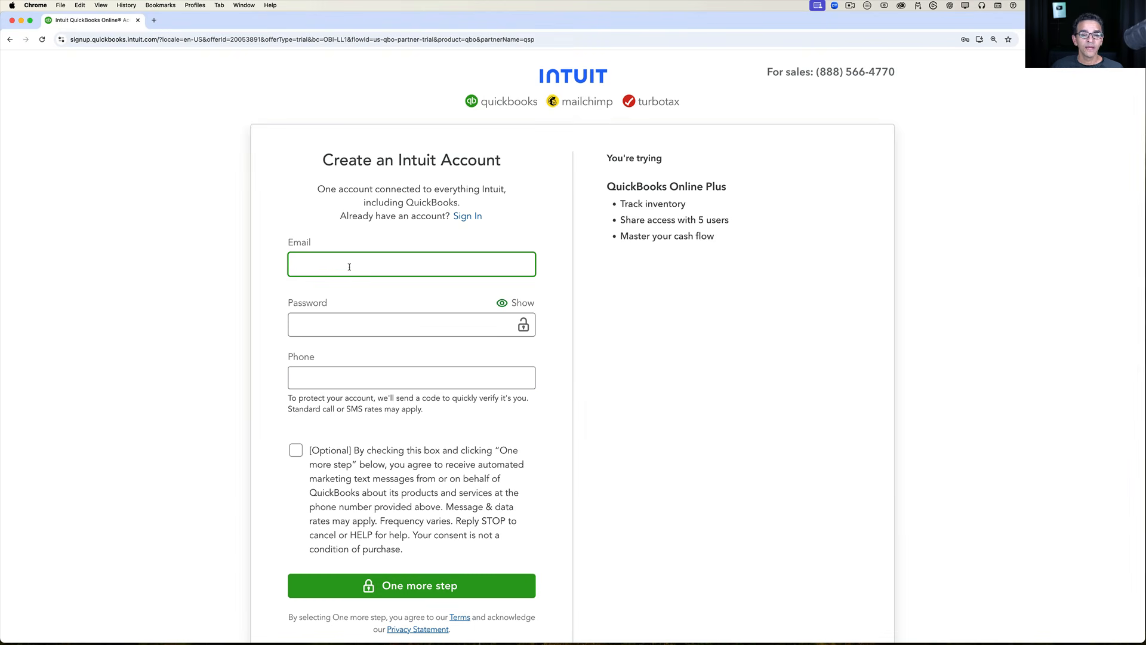
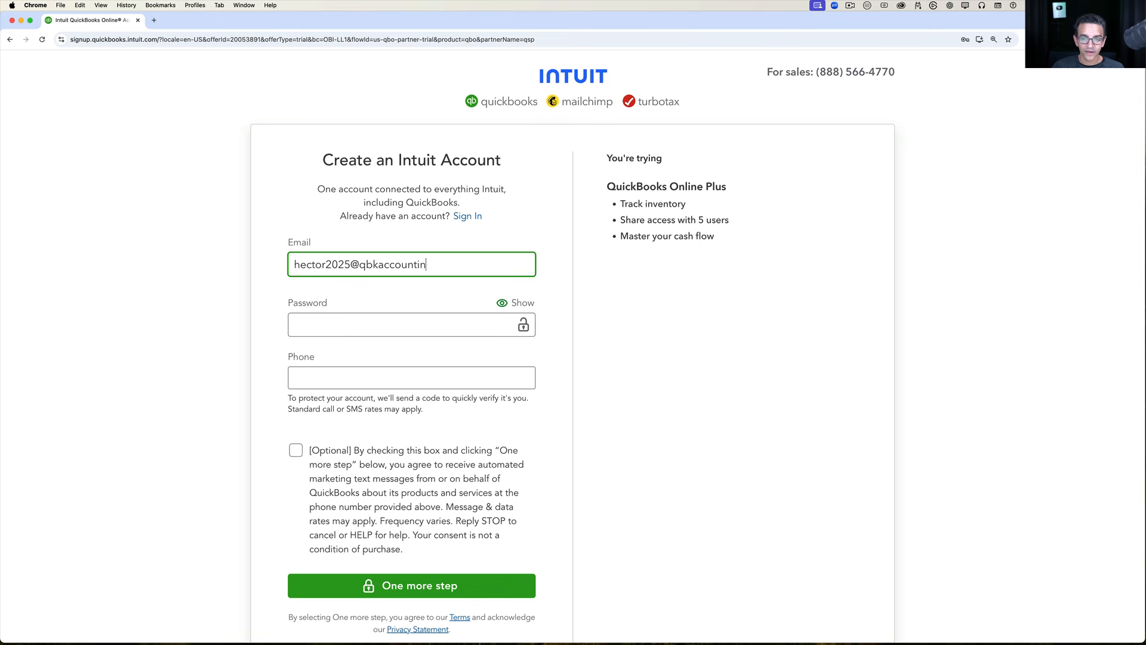
key(Tab)
key(Tab)
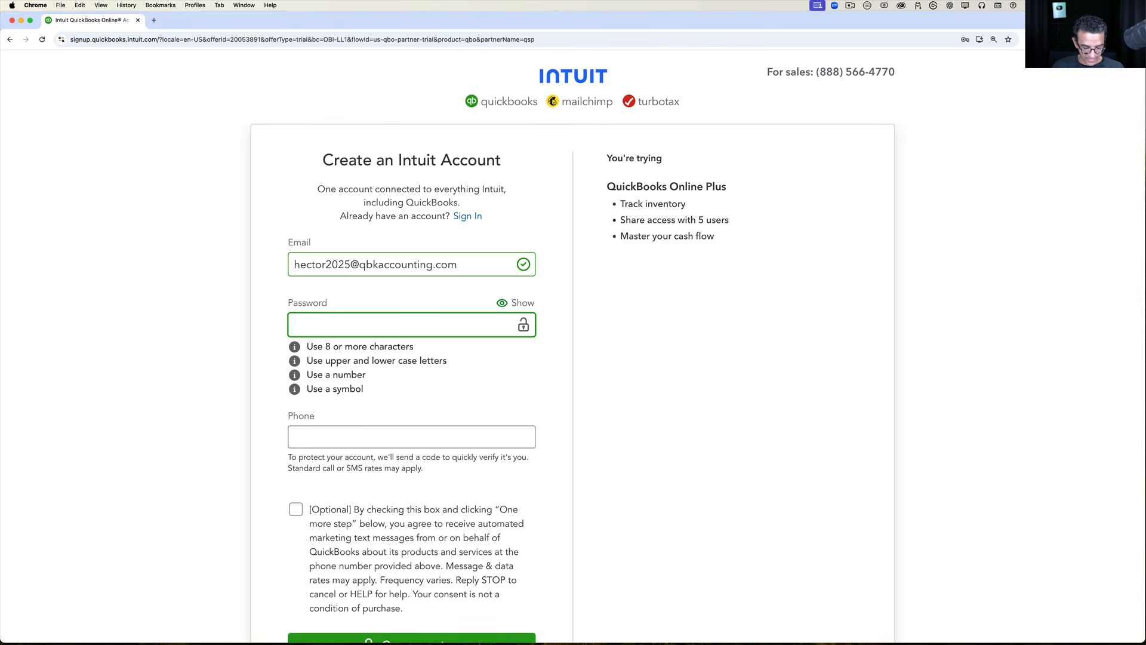
text(•••••••••)
key(Tab)
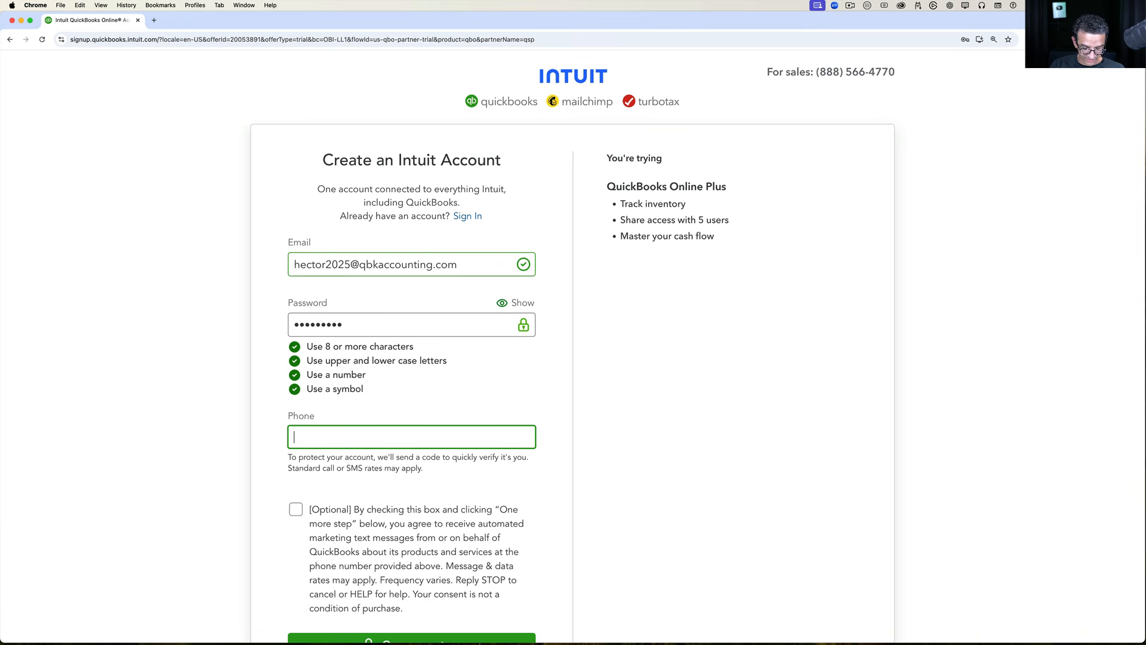
click(387, 638)
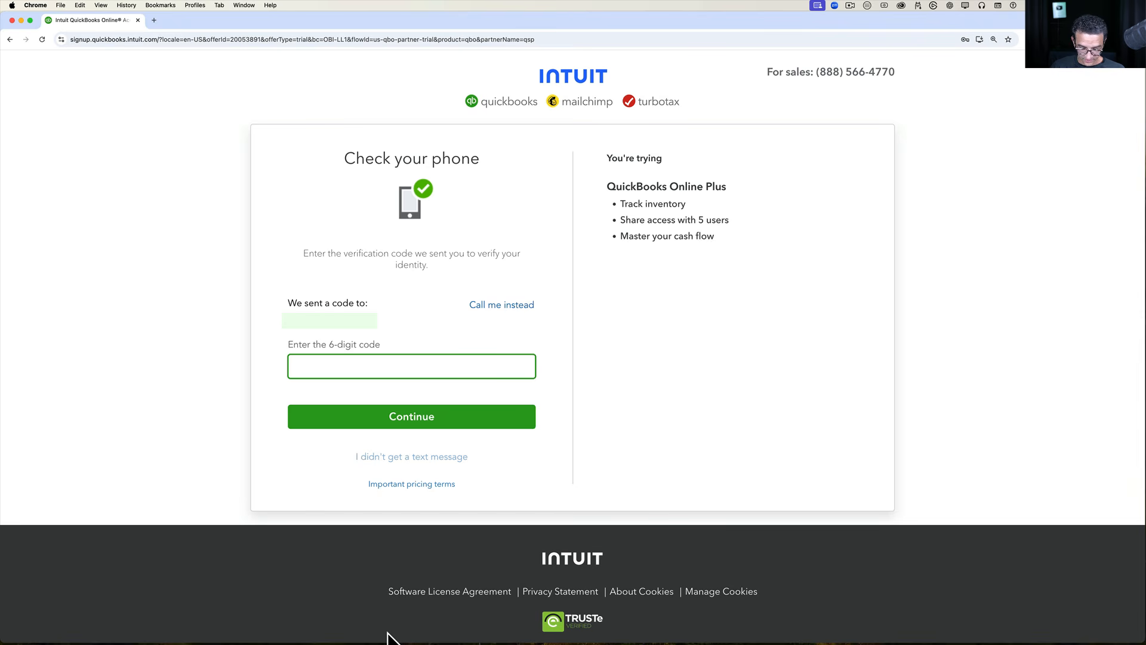
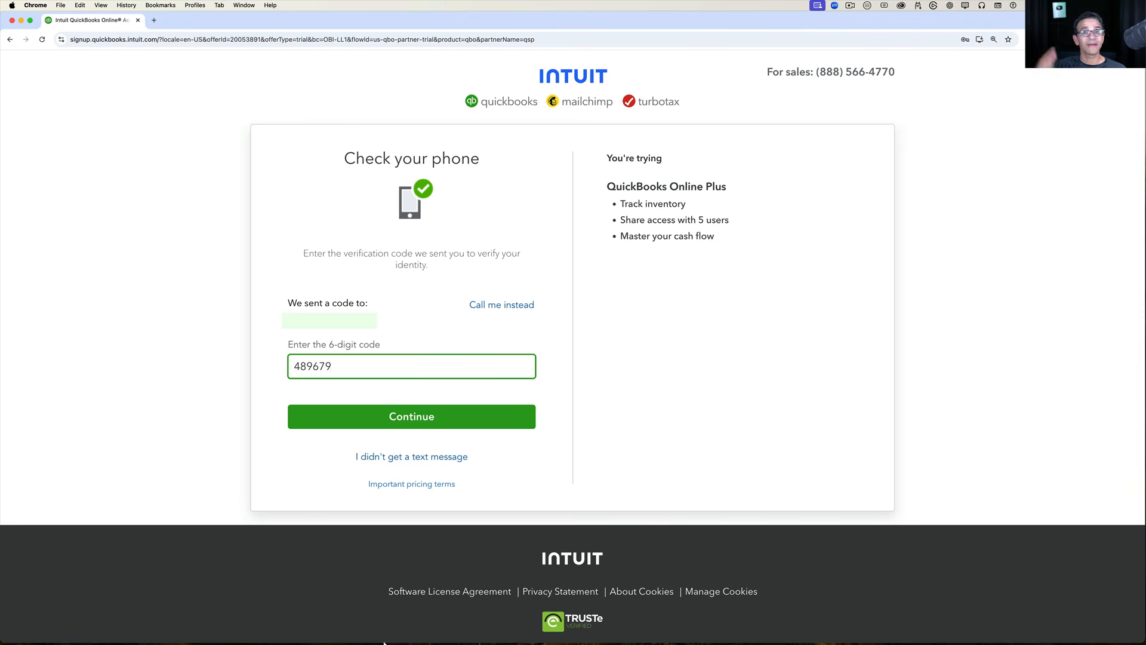
- Submit the verification code and enter the business name 'Hector's consulting Corp'
click(433, 417)
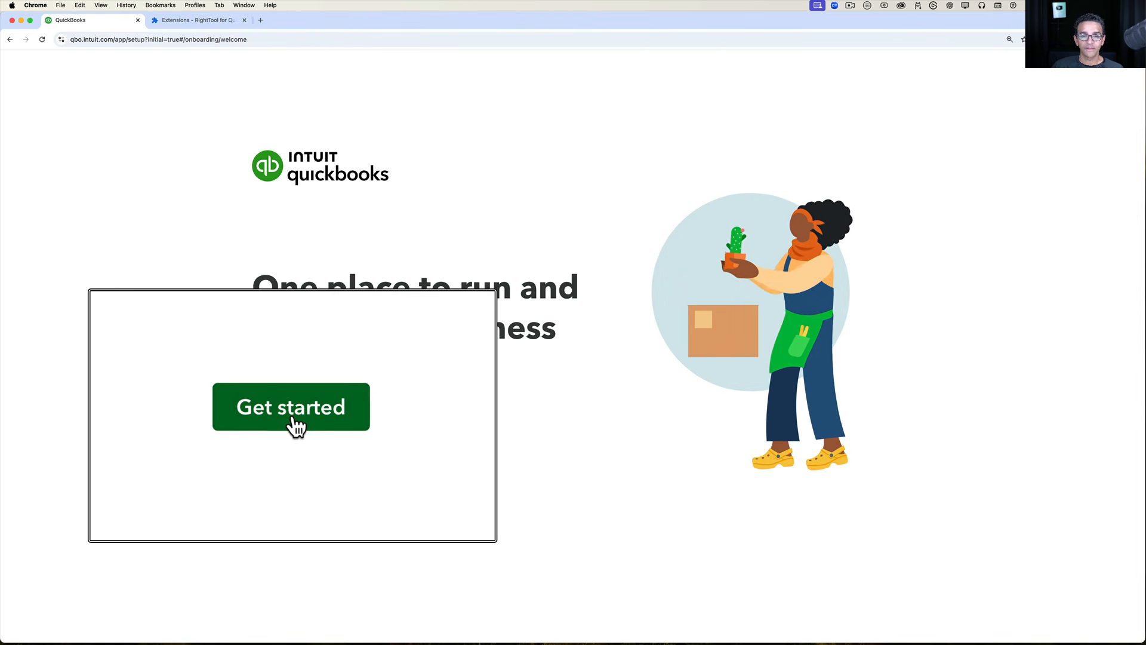
click(293, 413)
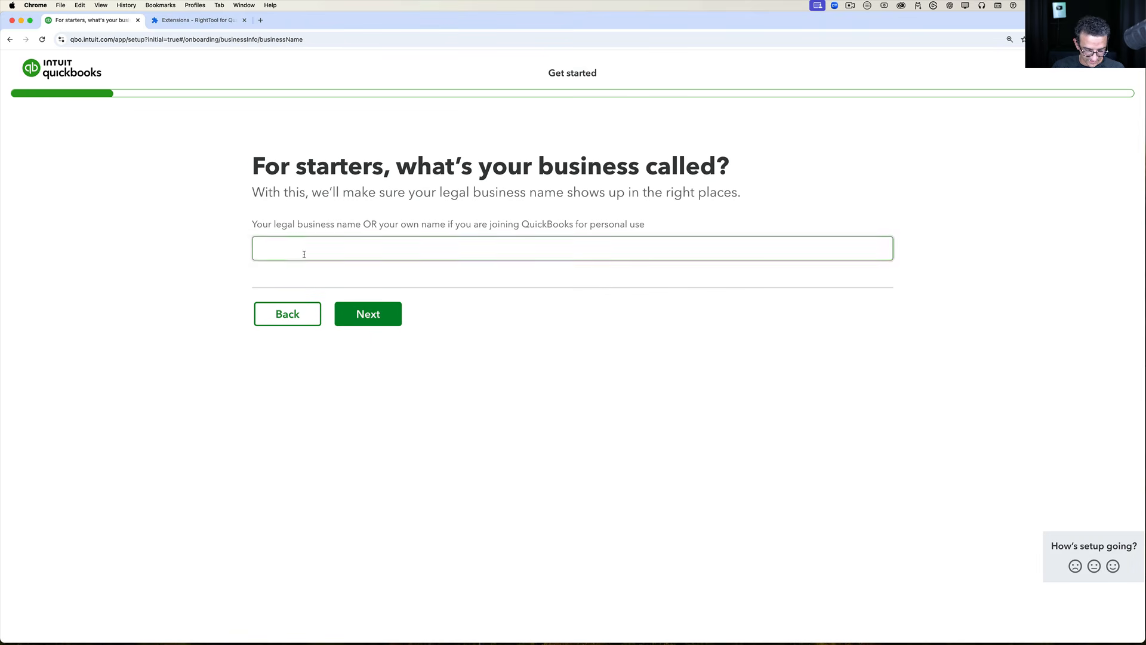
click(299, 249)
text(He)
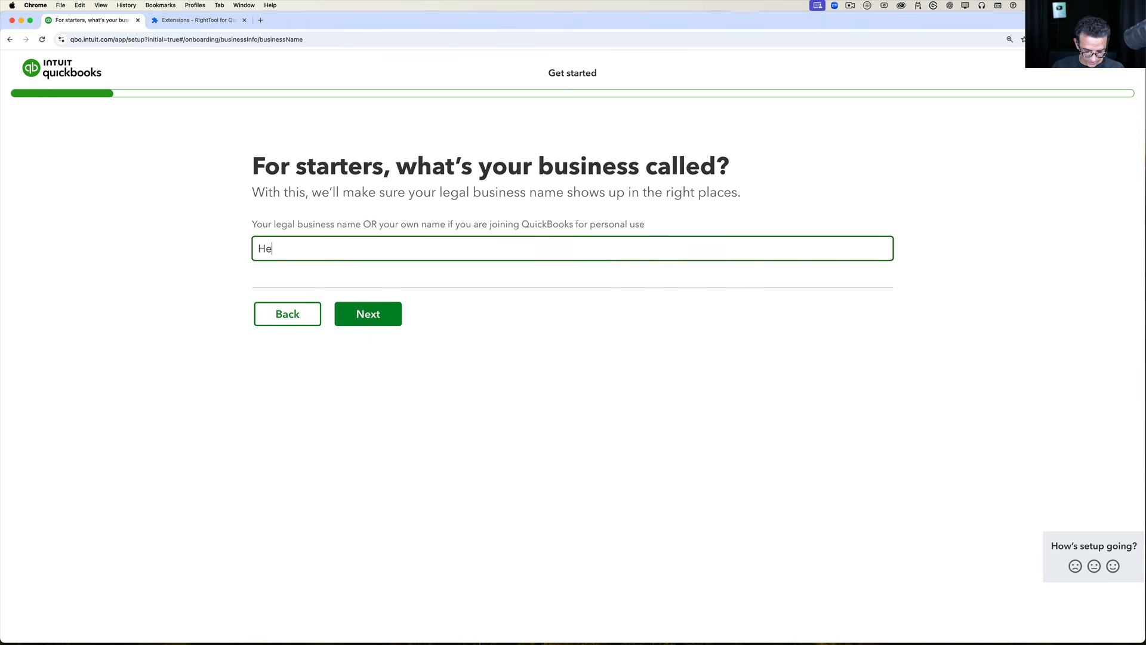
text(ctor's c)
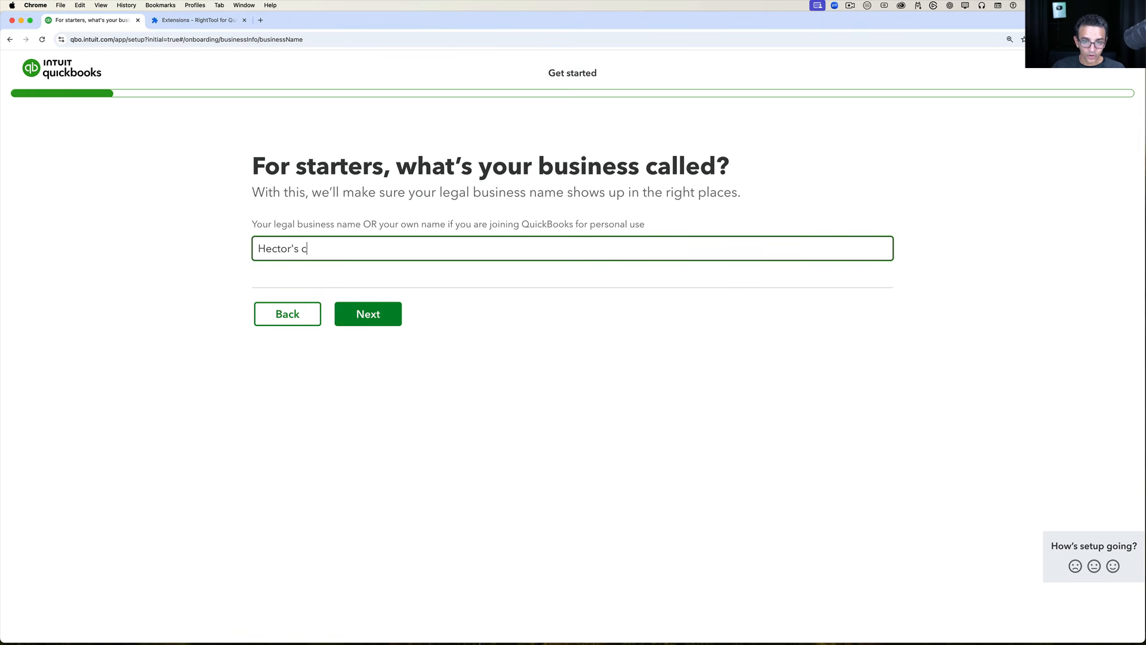
text(onsulting Corp)
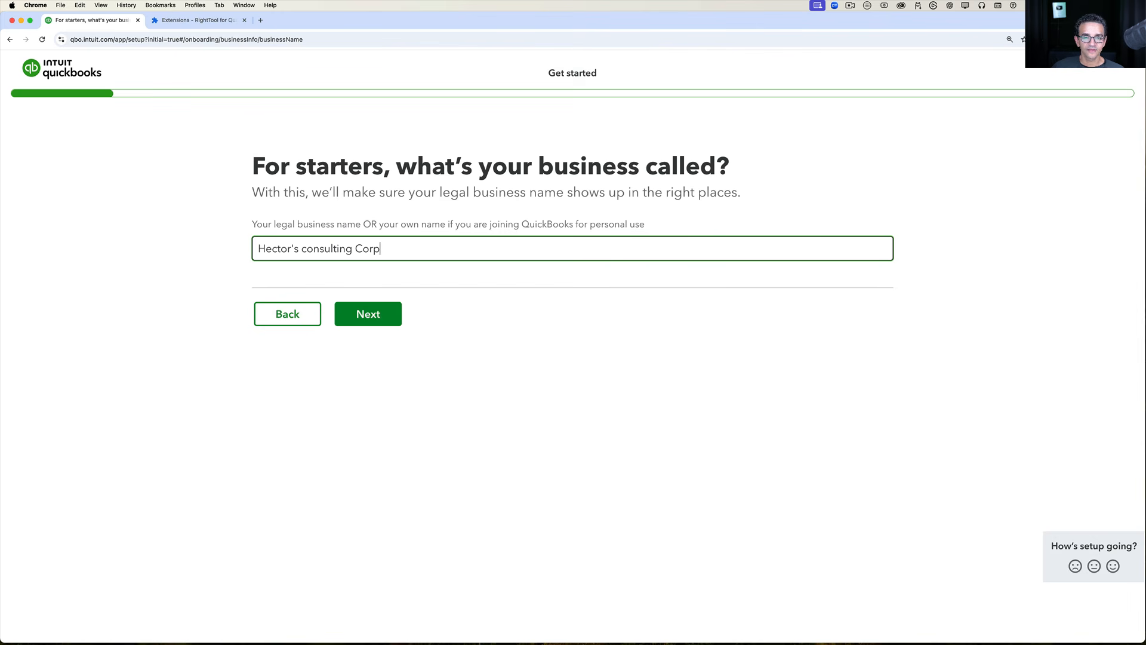
- Choose 'Nothing, I'm new to this' as previous bookkeeping software and continue
click(370, 320)
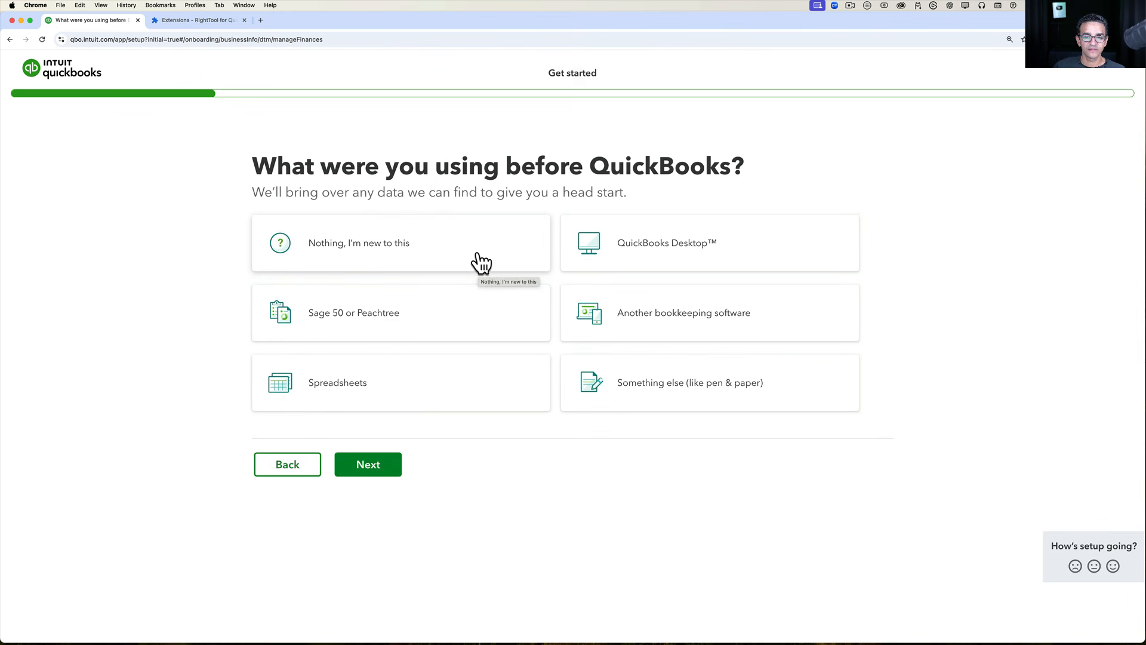
click(364, 254)
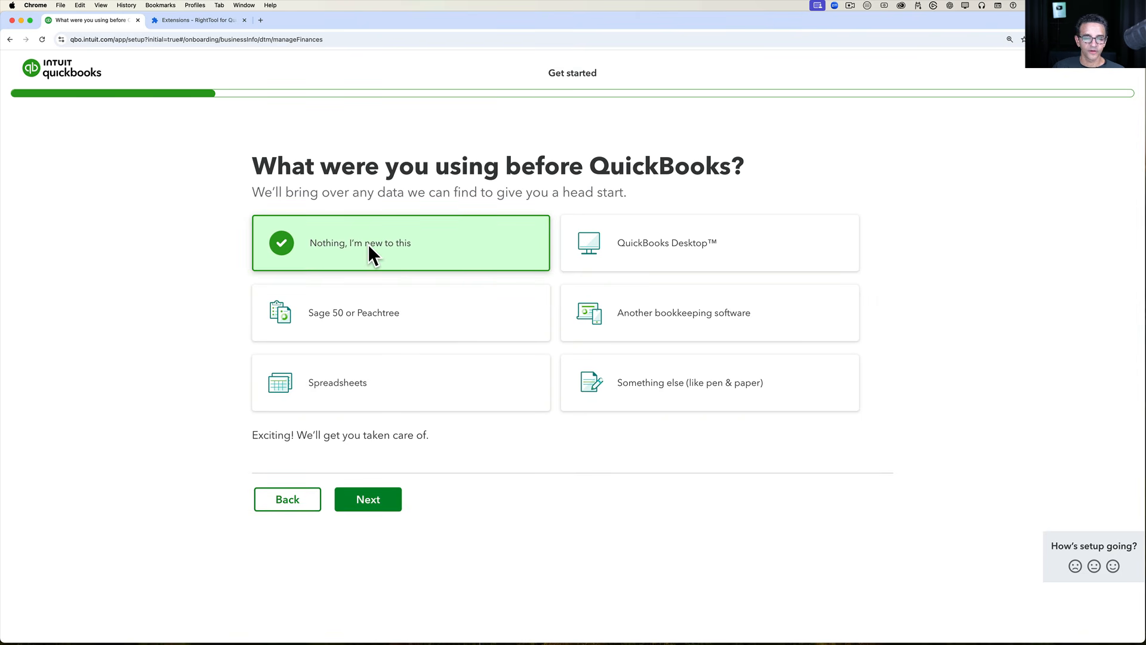
click(368, 500)
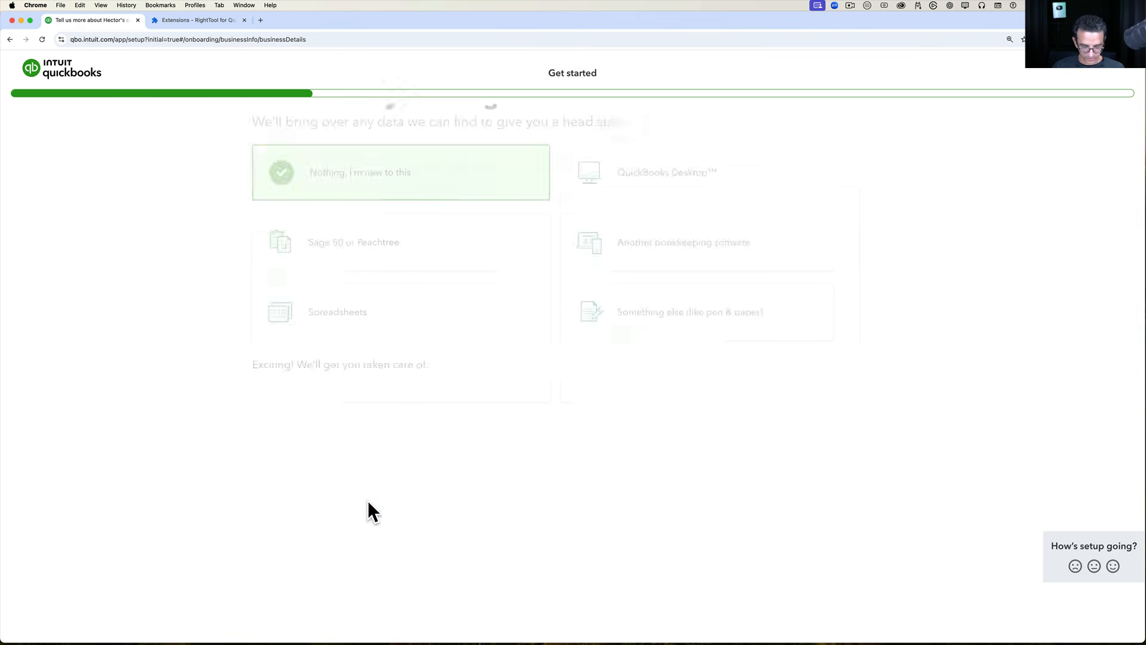
- Search 'consul' and set the industry to Other management consulting services
click(327, 249)
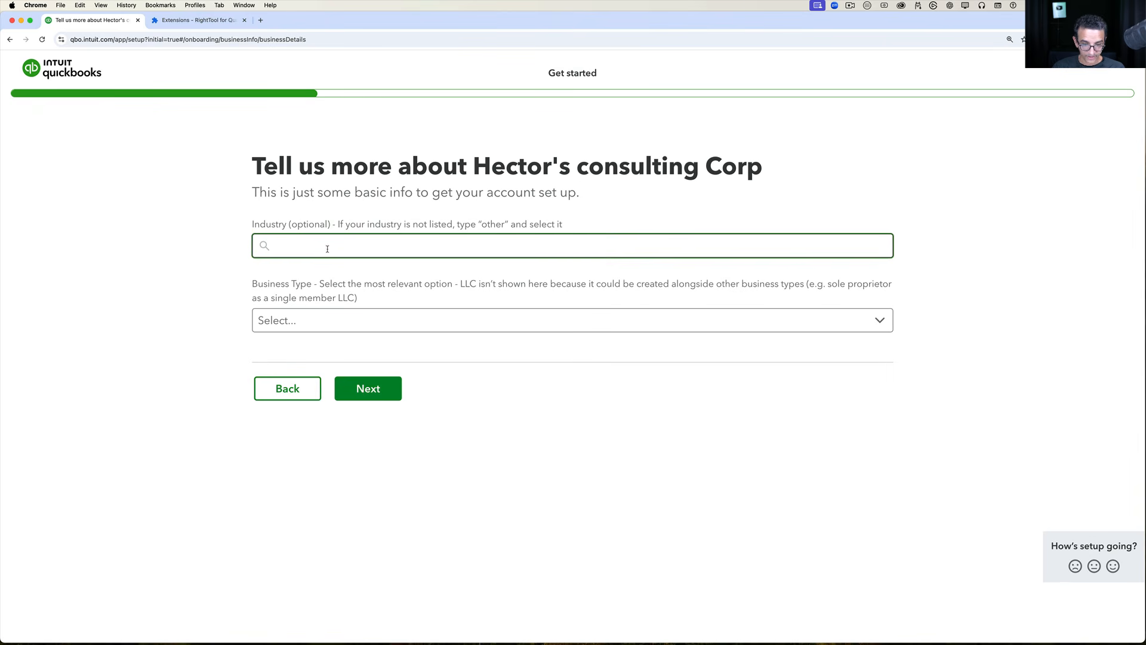
text(consul)
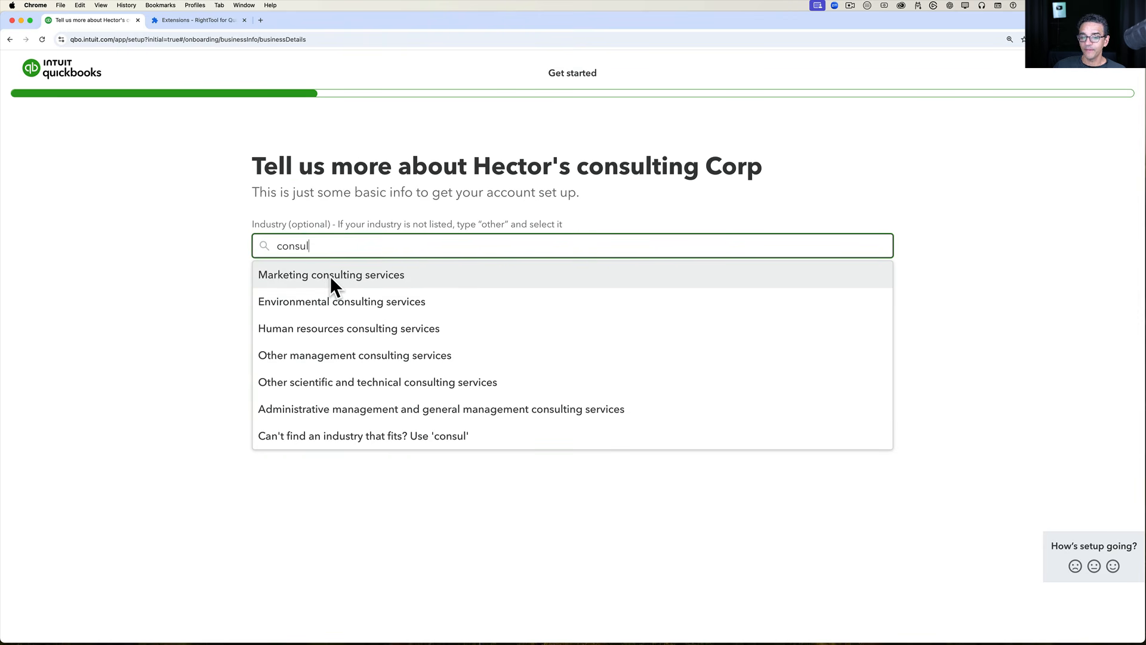
click(333, 356)
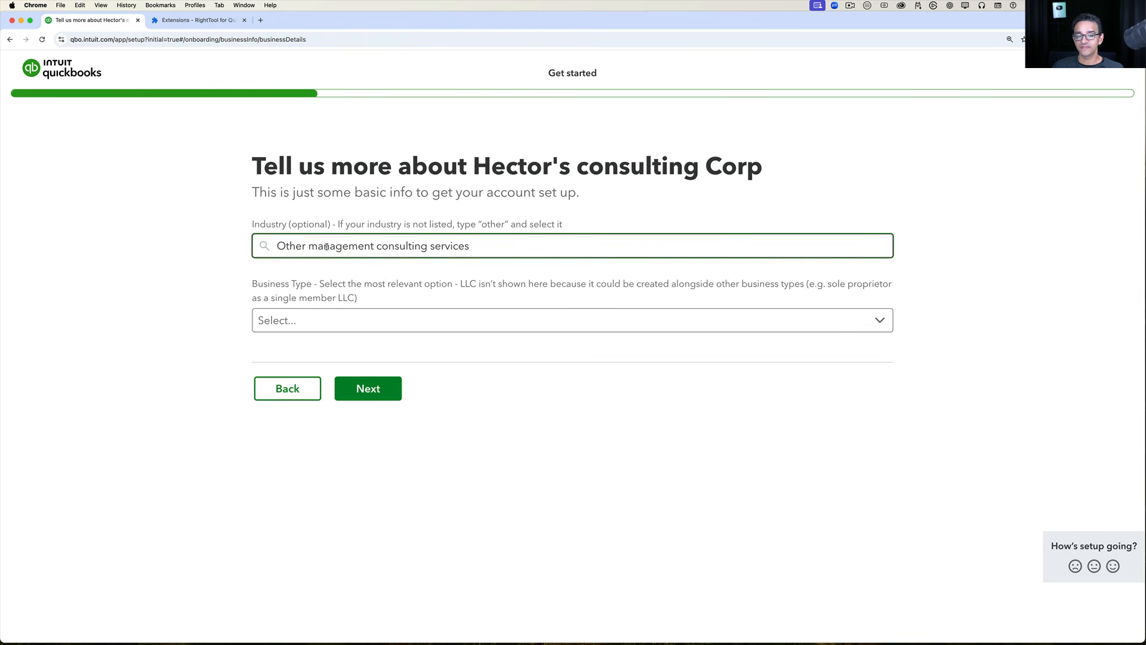
- Set the business type to S Corp and continue to the role and team questions
click(311, 325)
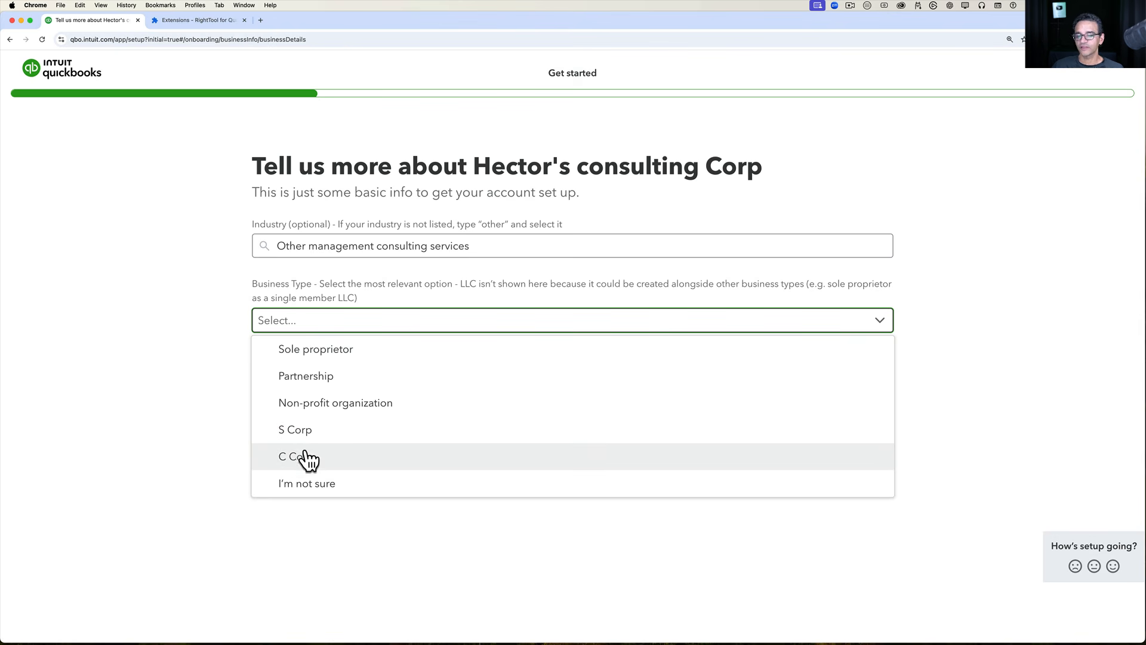
click(307, 481)
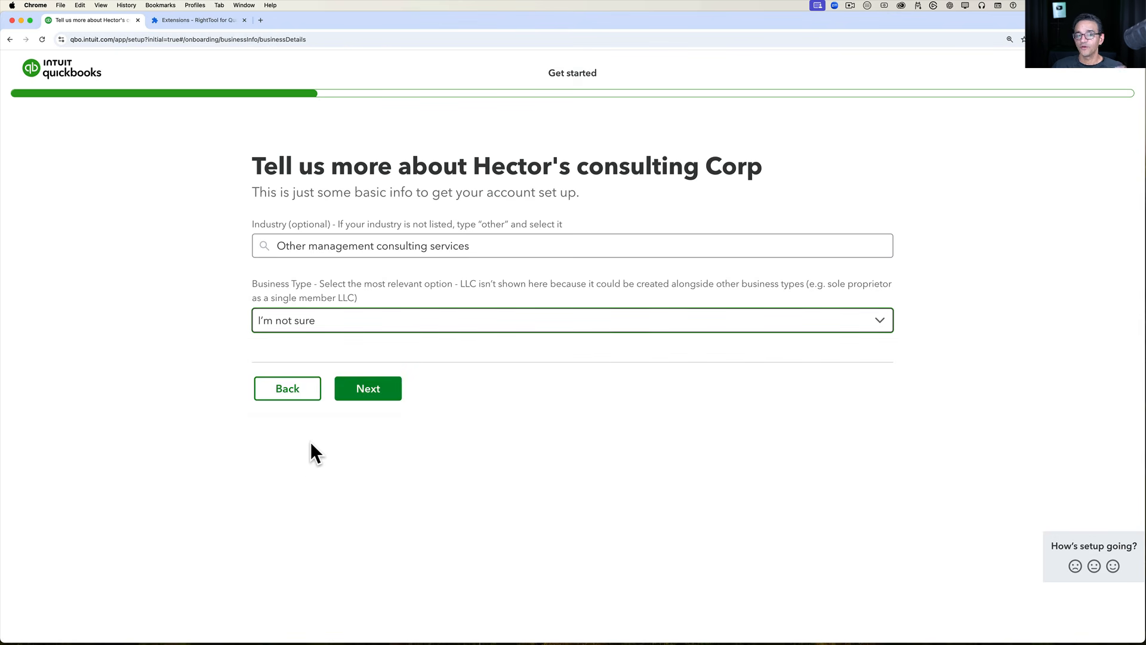
click(336, 325)
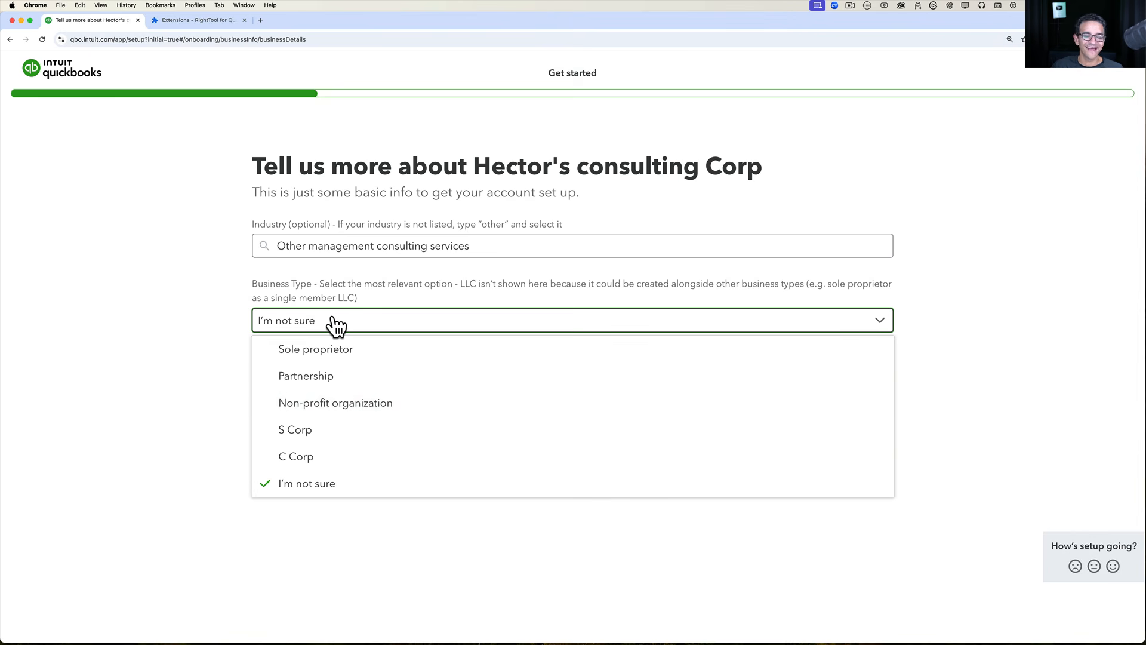
click(311, 434)
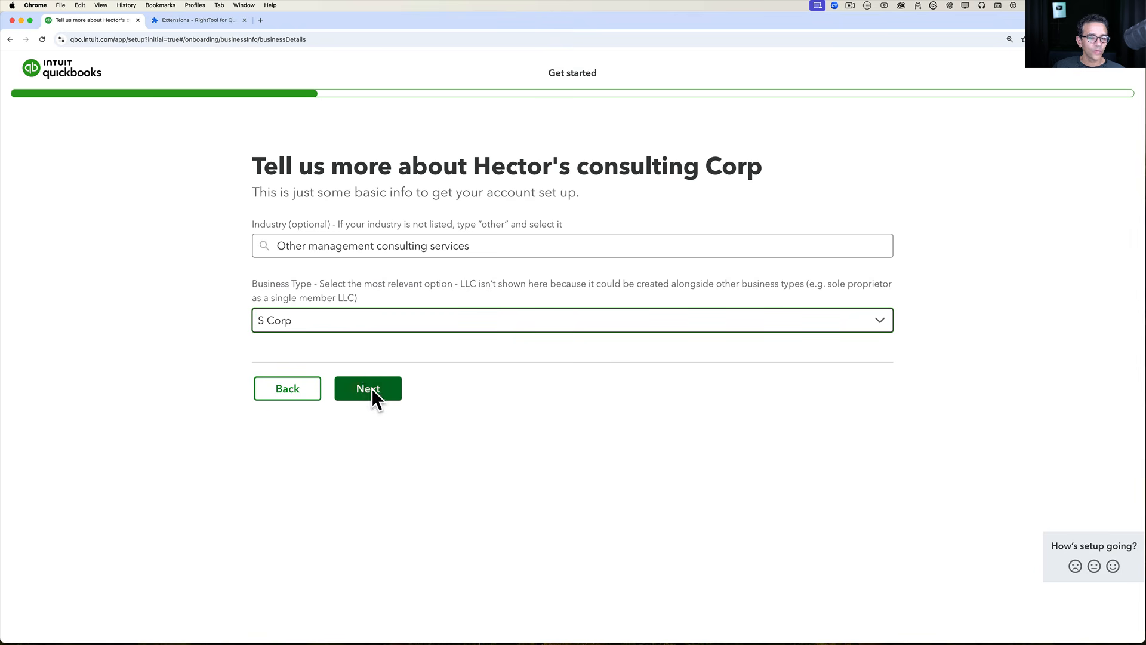
click(330, 329)
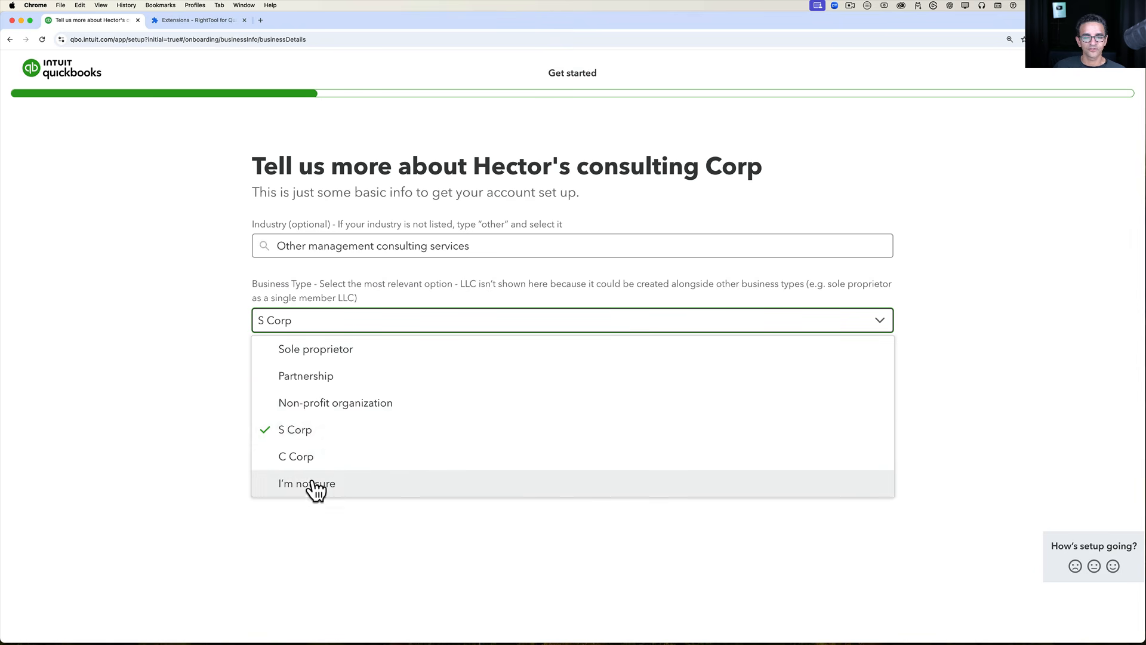
click(315, 430)
click(373, 393)
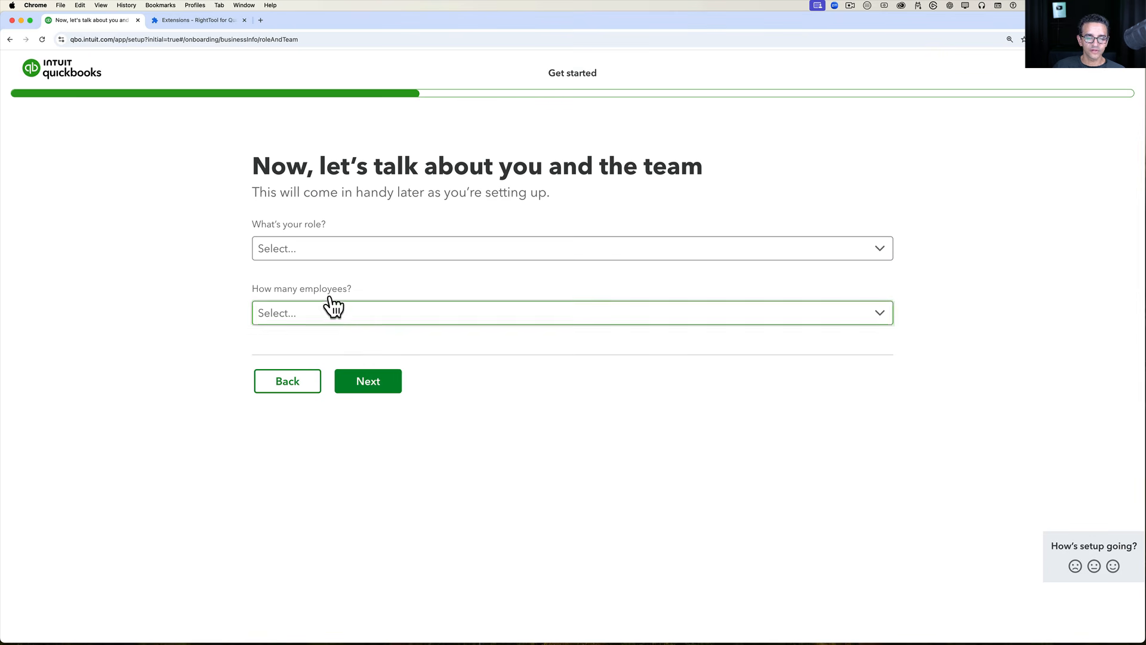
click(320, 256)
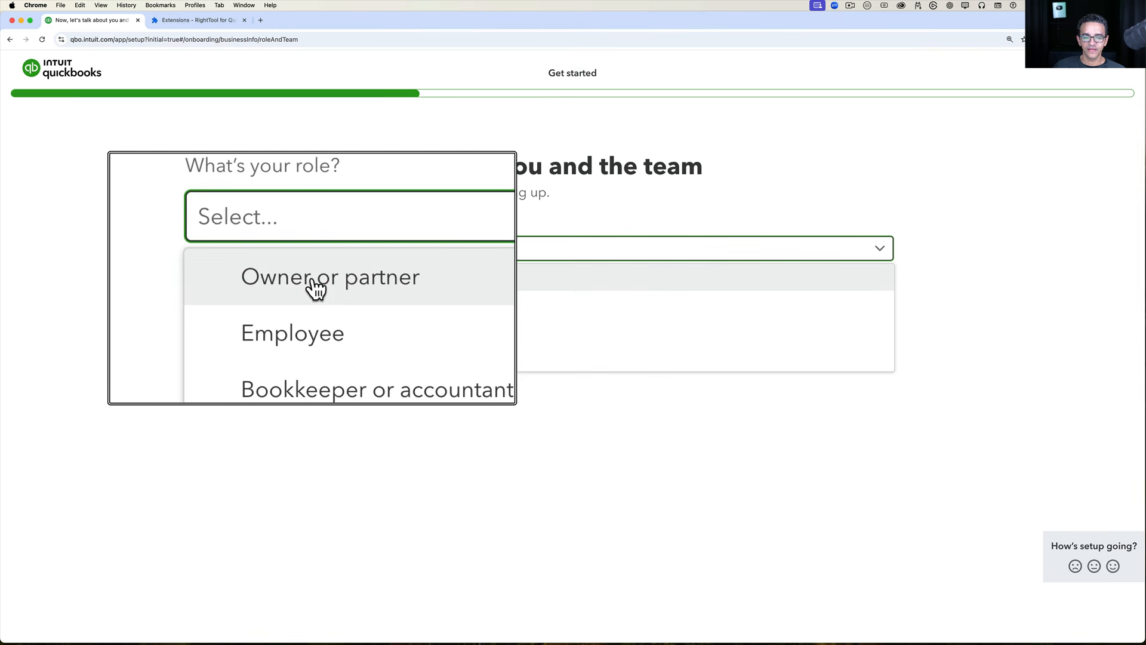
- Choose Owner or partner as the role and 6-10 employees, then continue
click(313, 277)
click(297, 316)
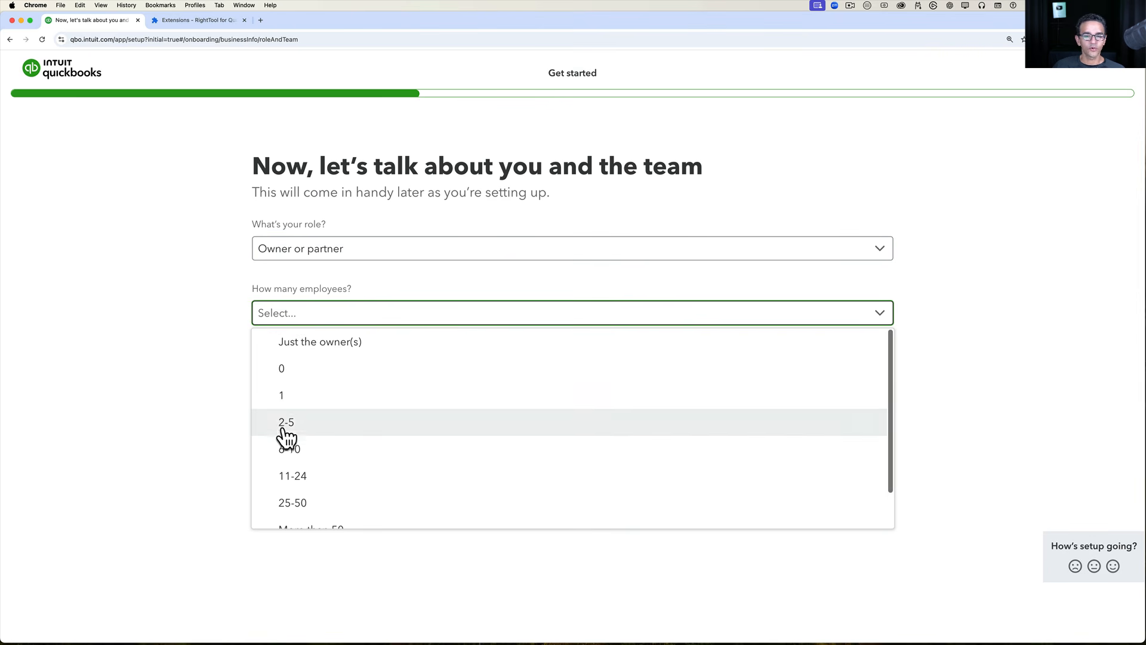
click(297, 448)
click(372, 385)
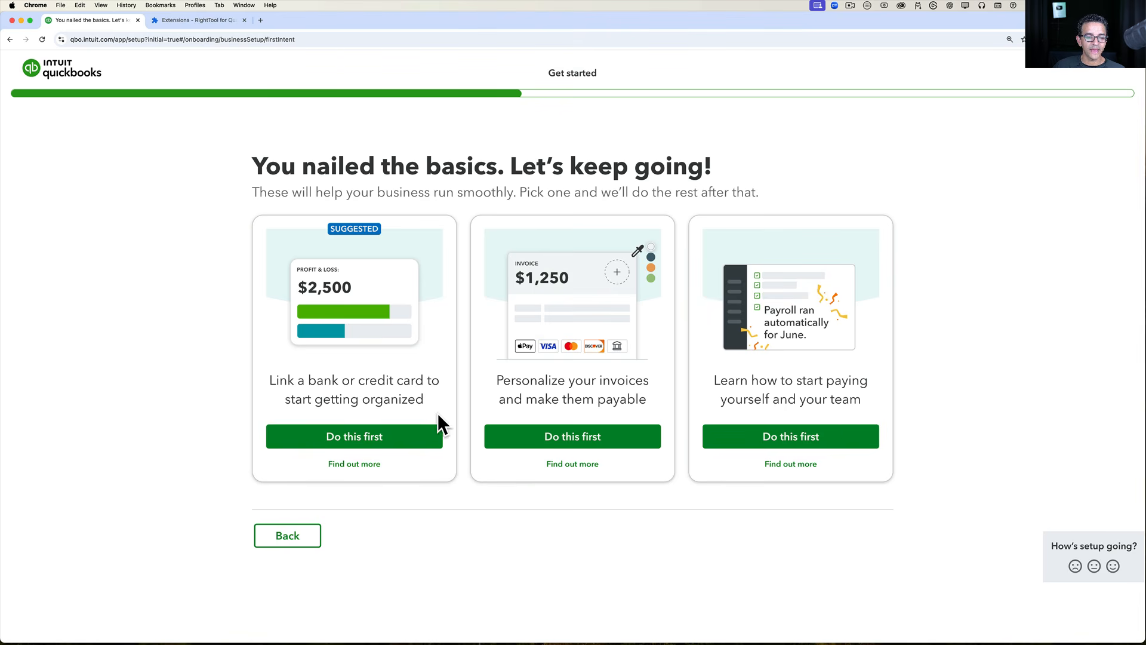
- Skip bank linking, receipt capture and online payments, and decline the payroll free trial
click(360, 443)
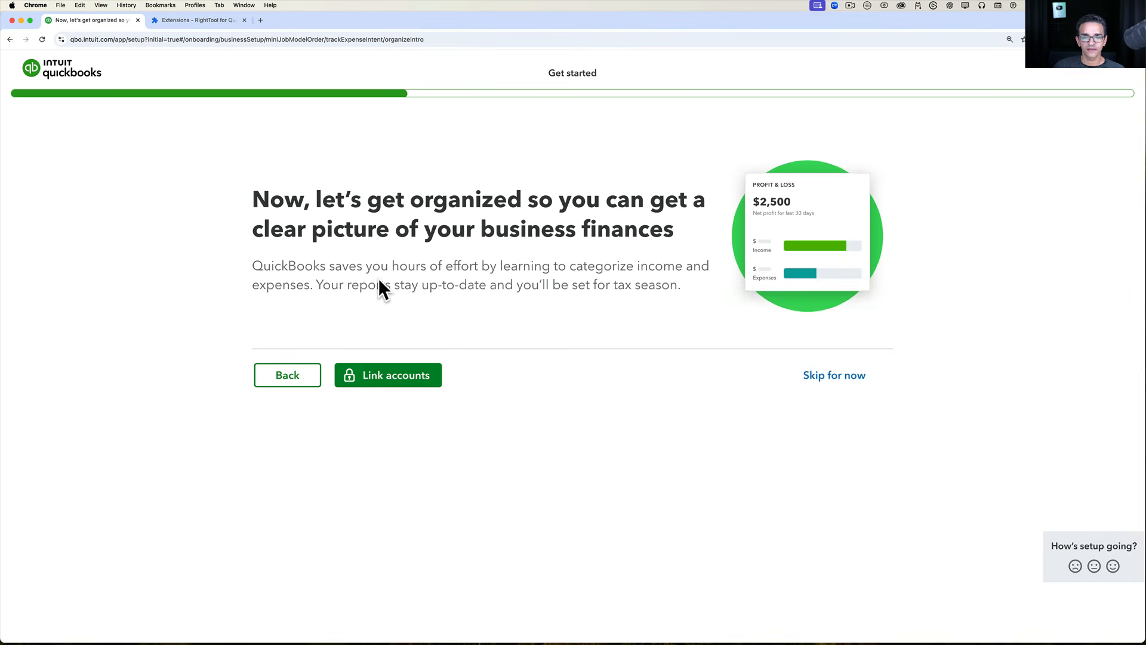
click(833, 377)
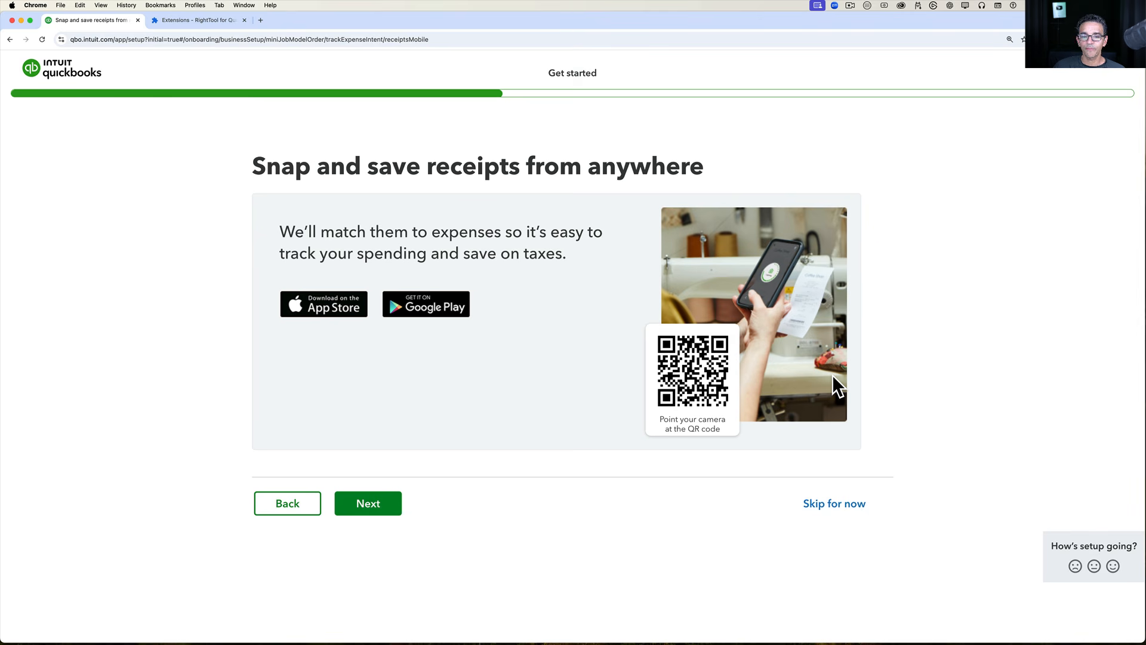
click(829, 505)
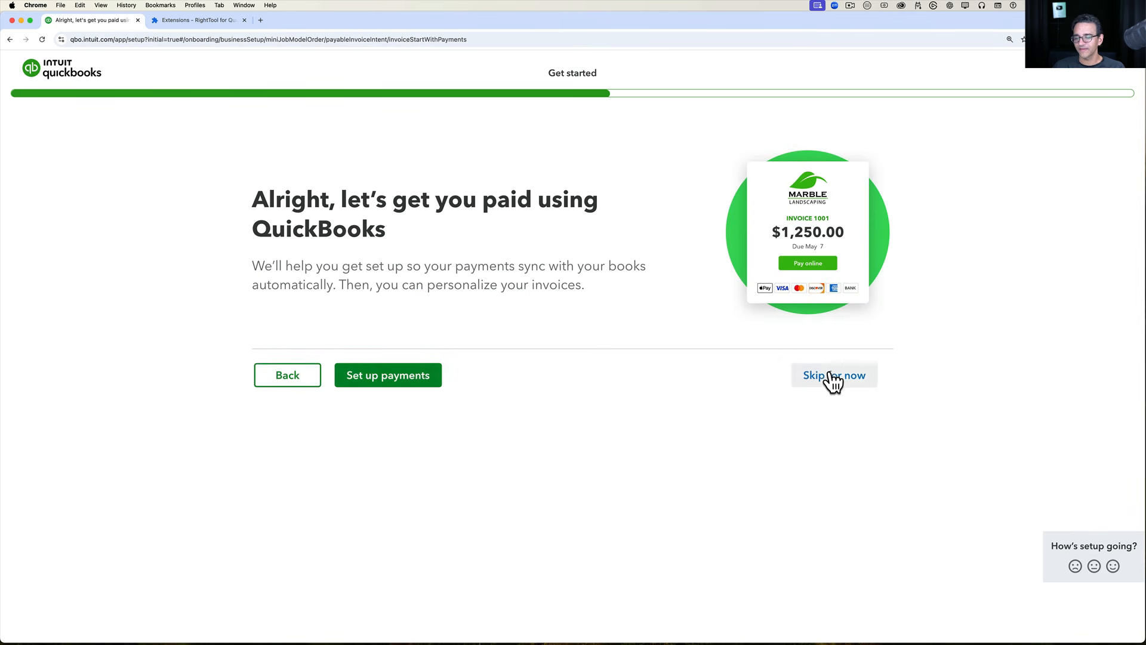
click(830, 373)
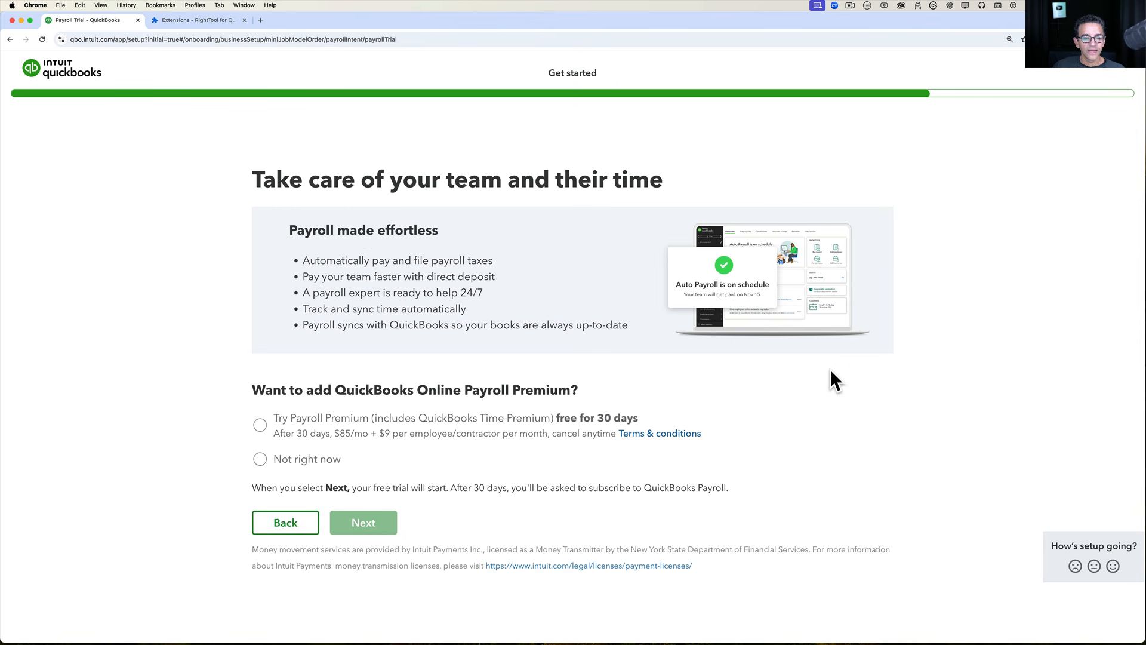
click(260, 467)
click(371, 529)
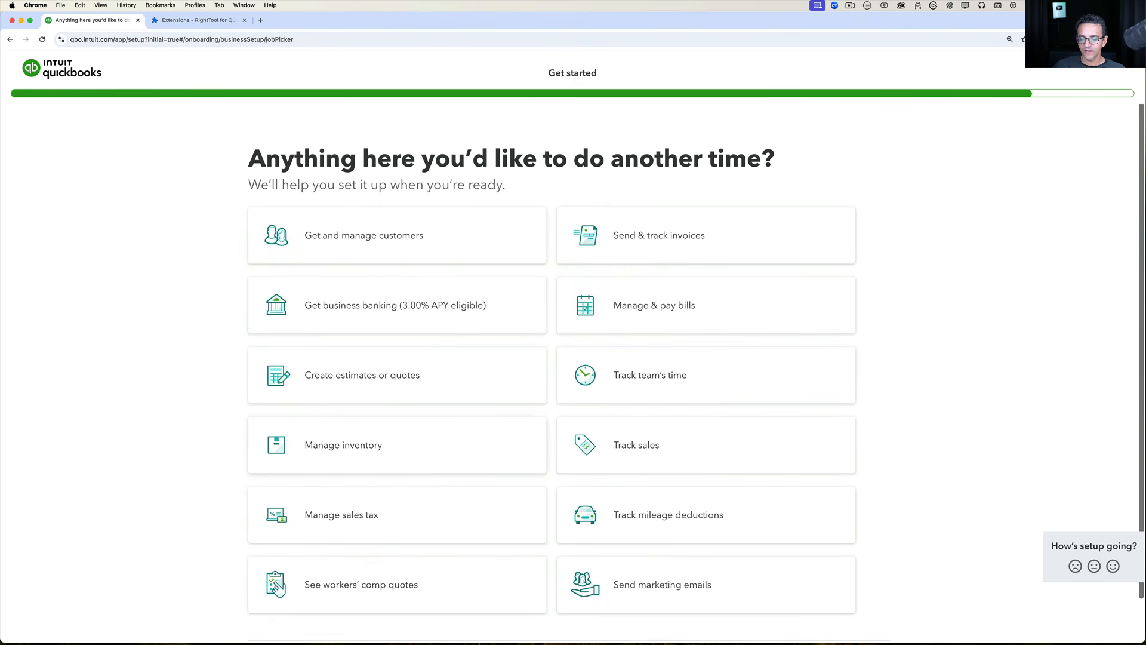
- Defer Manage sales tax and Track mileage deductions to another time
scroll(469, 406, down, 2)
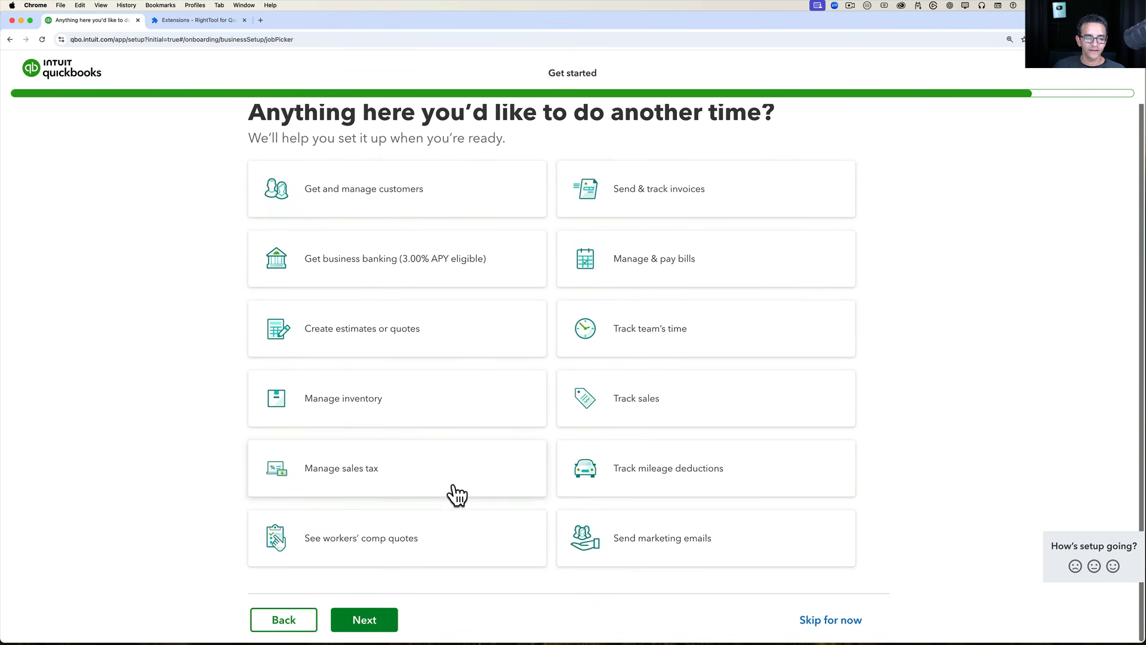
click(645, 457)
click(435, 466)
scroll(418, 568, down, 1)
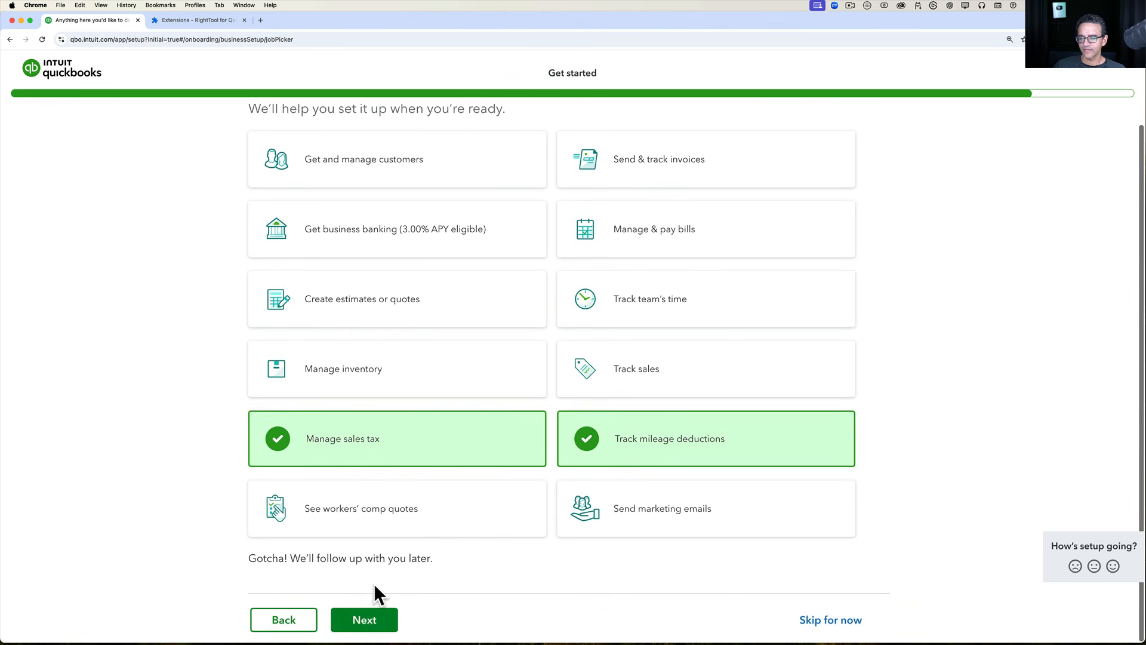
click(370, 615)
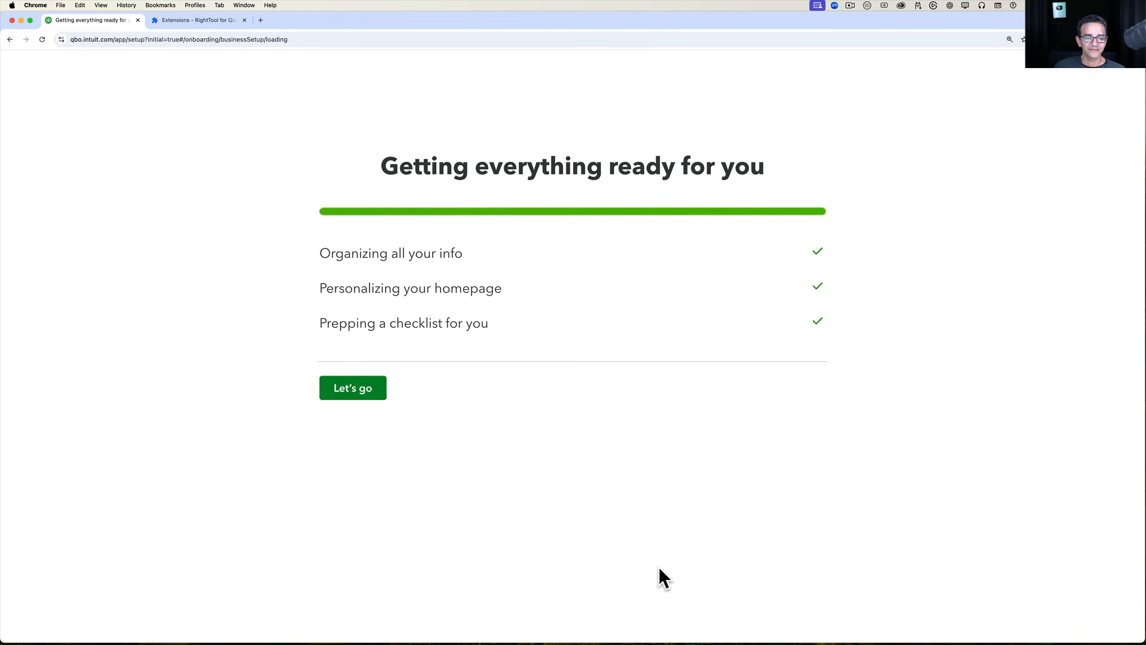
- Finish onboarding to reach the home dashboard and go to Account and Settings
click(377, 391)
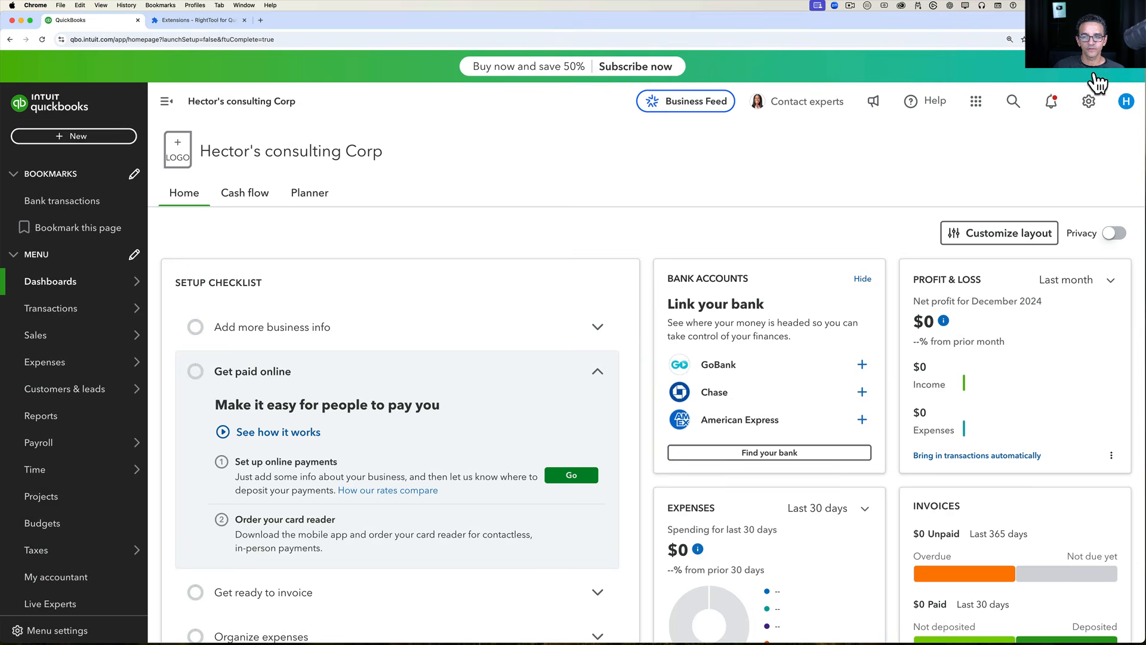
click(1091, 99)
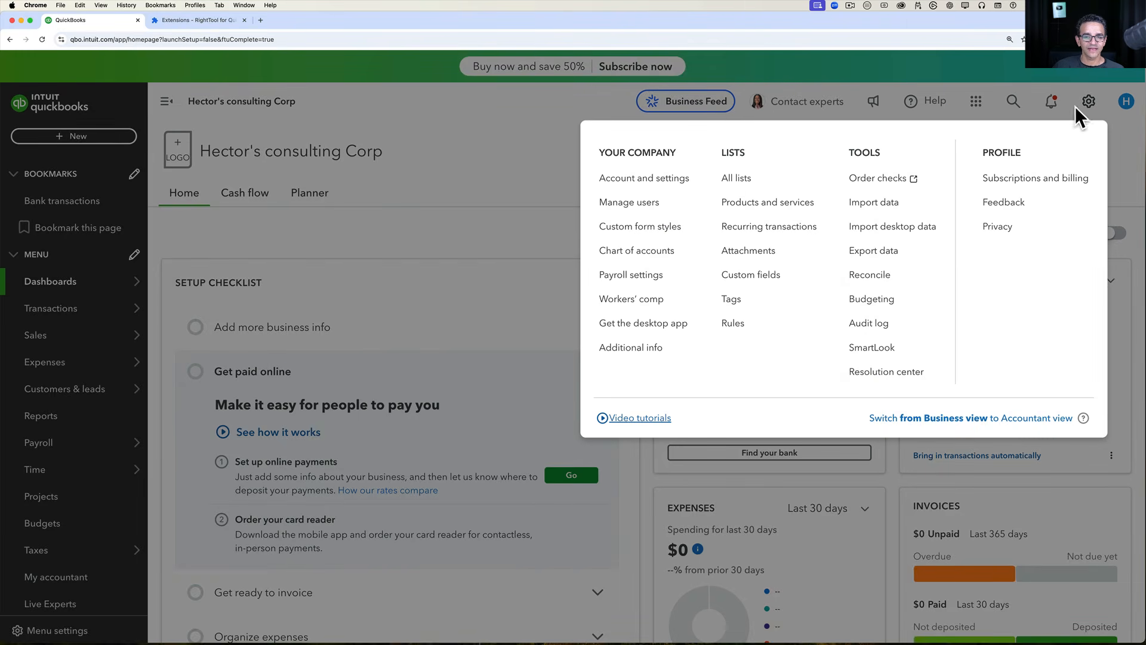
click(645, 180)
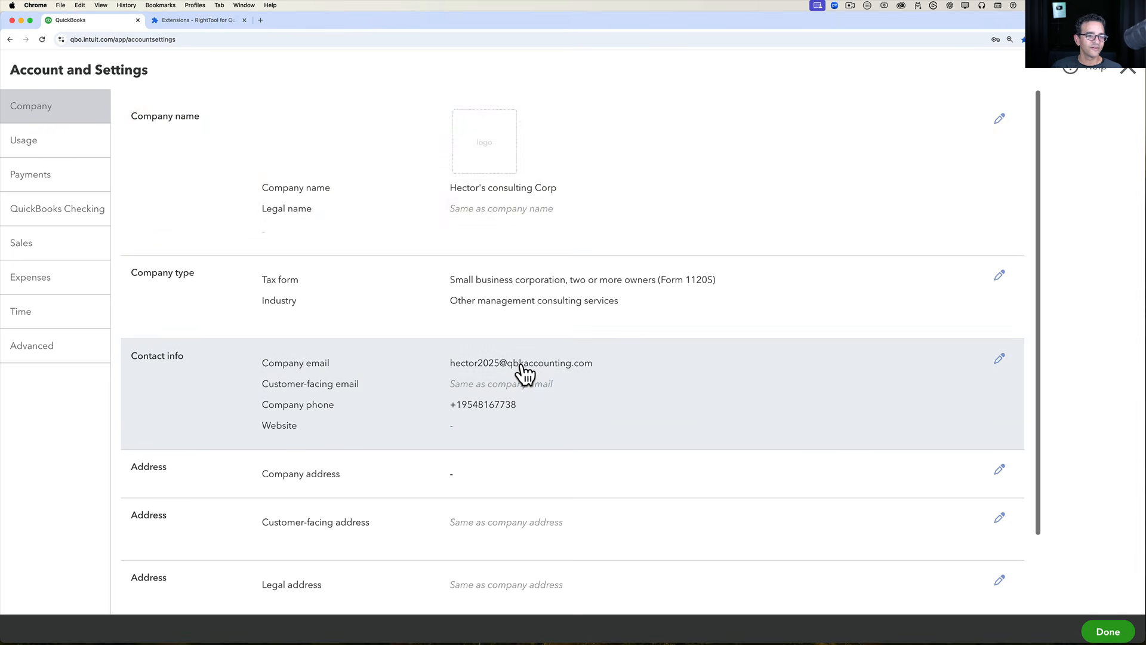
- Look through the Company and Expenses settings, close them, and bring up the gear menu
click(531, 331)
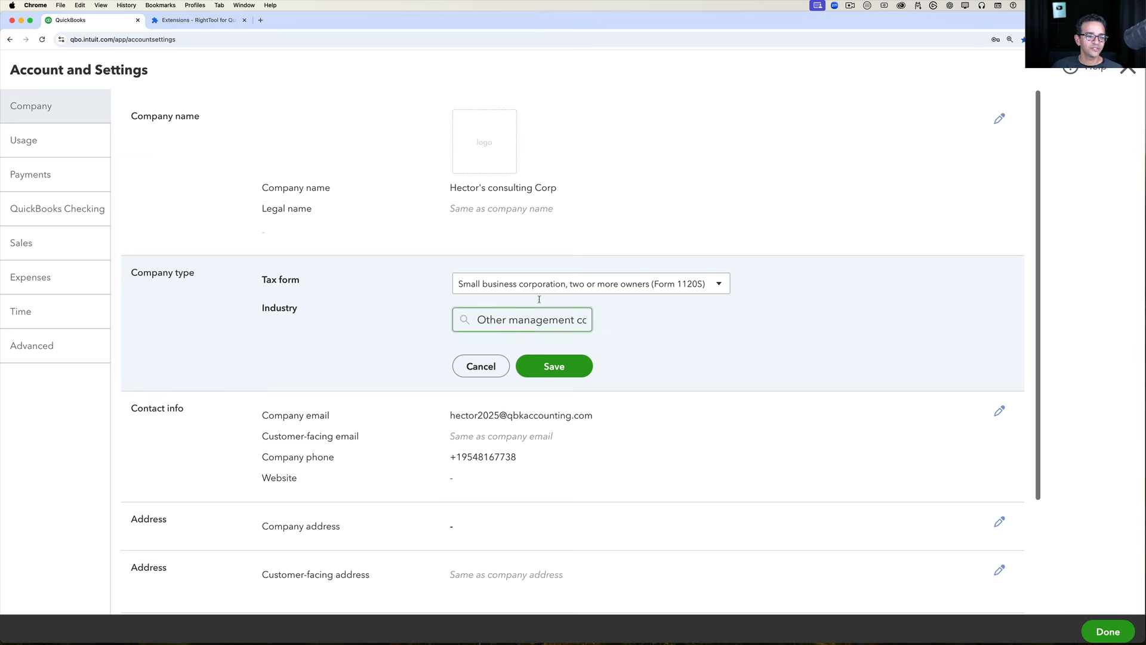
click(33, 179)
click(24, 250)
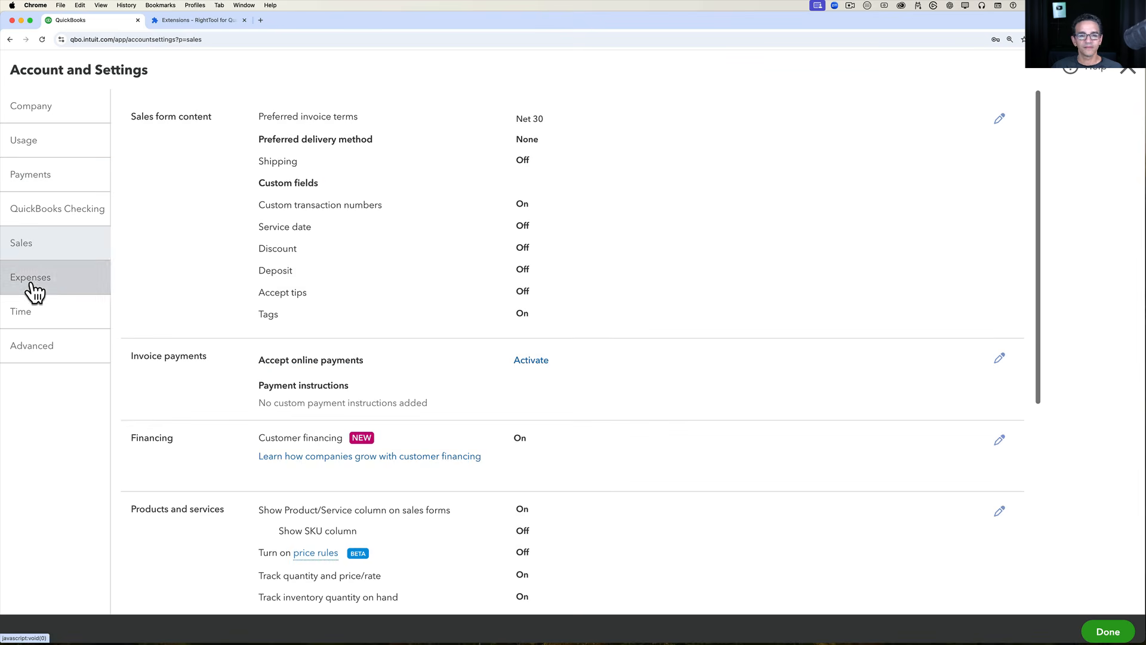
click(30, 279)
click(1129, 70)
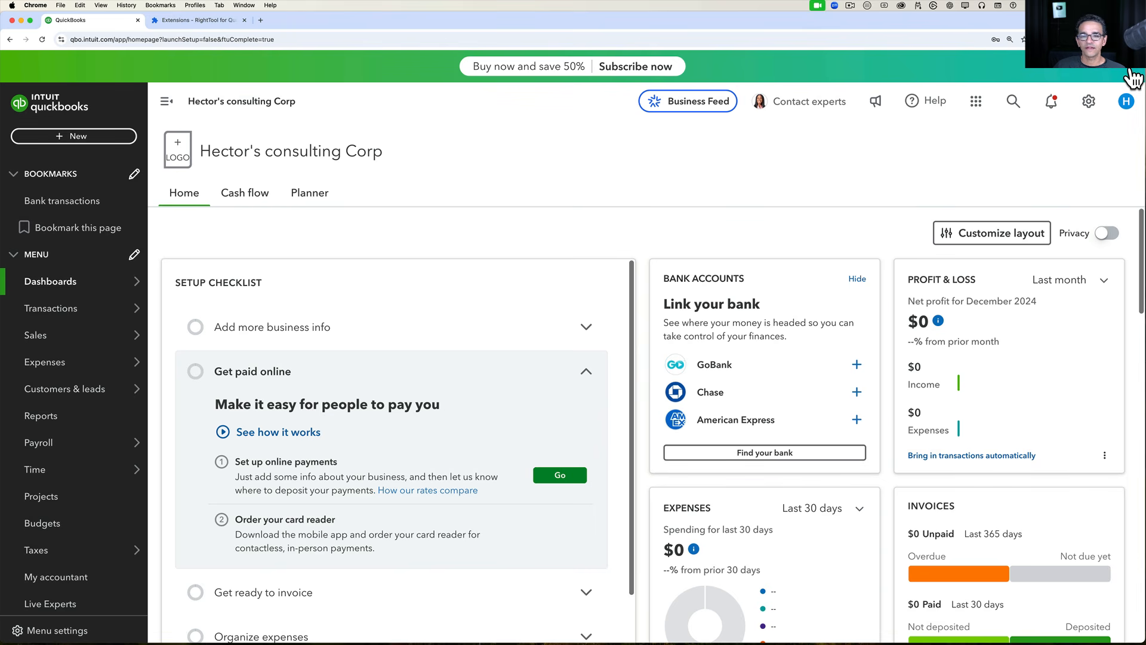
click(1089, 103)
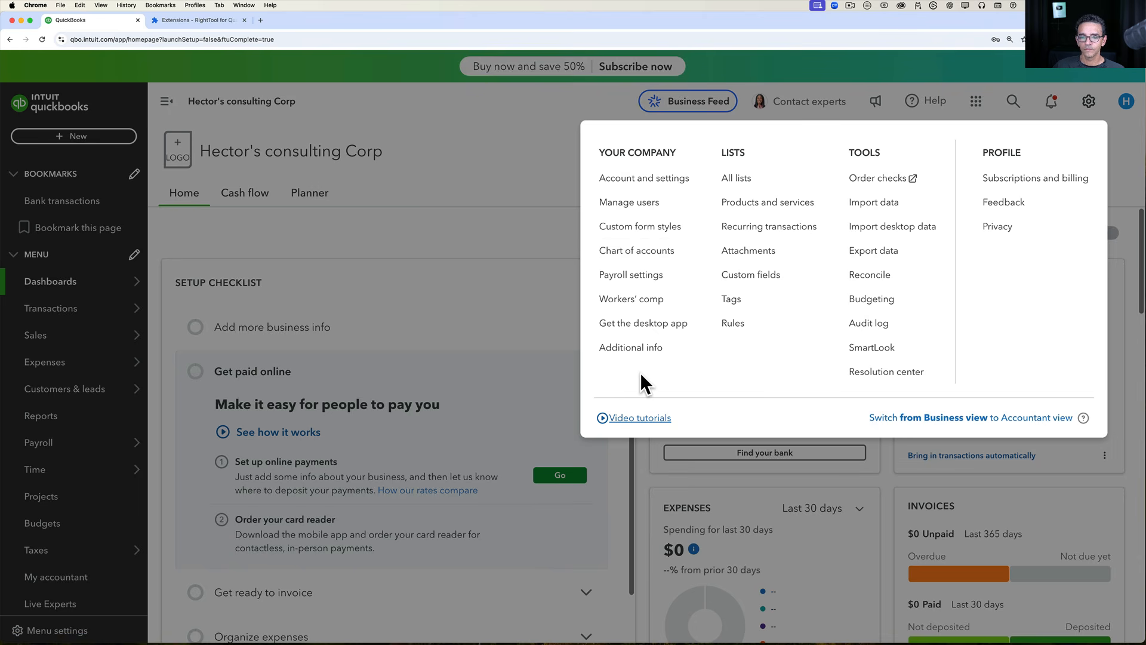
- In the chart of accounts, create a new Paycheck Checking Account of type Bank, detail Checking
click(635, 250)
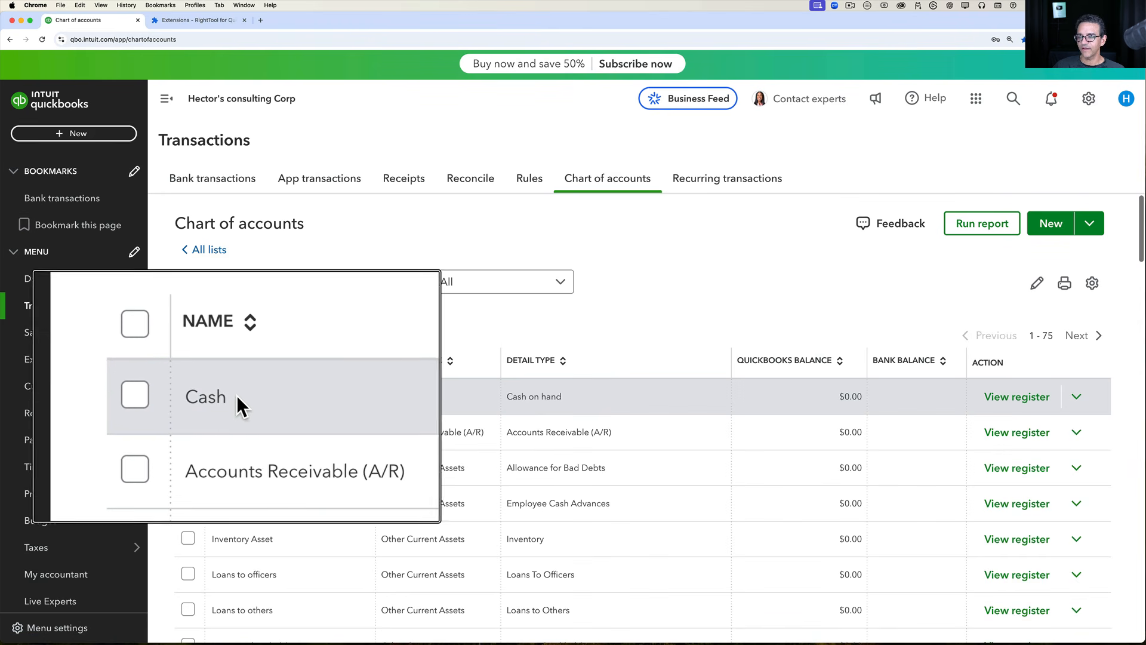
click(1058, 221)
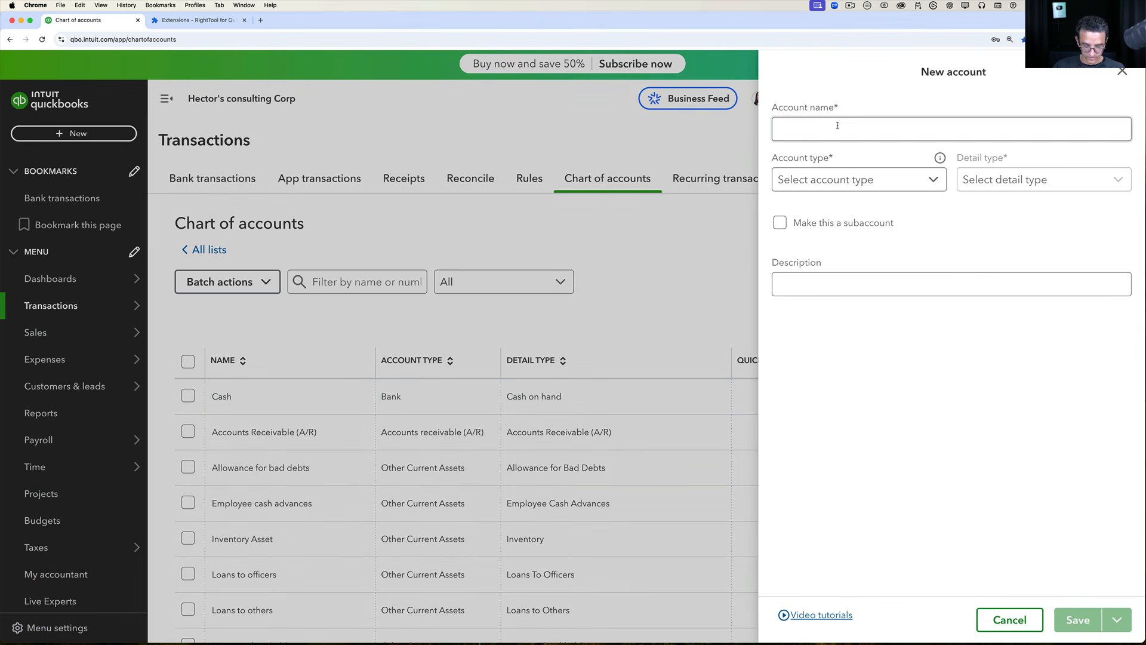
click(833, 124)
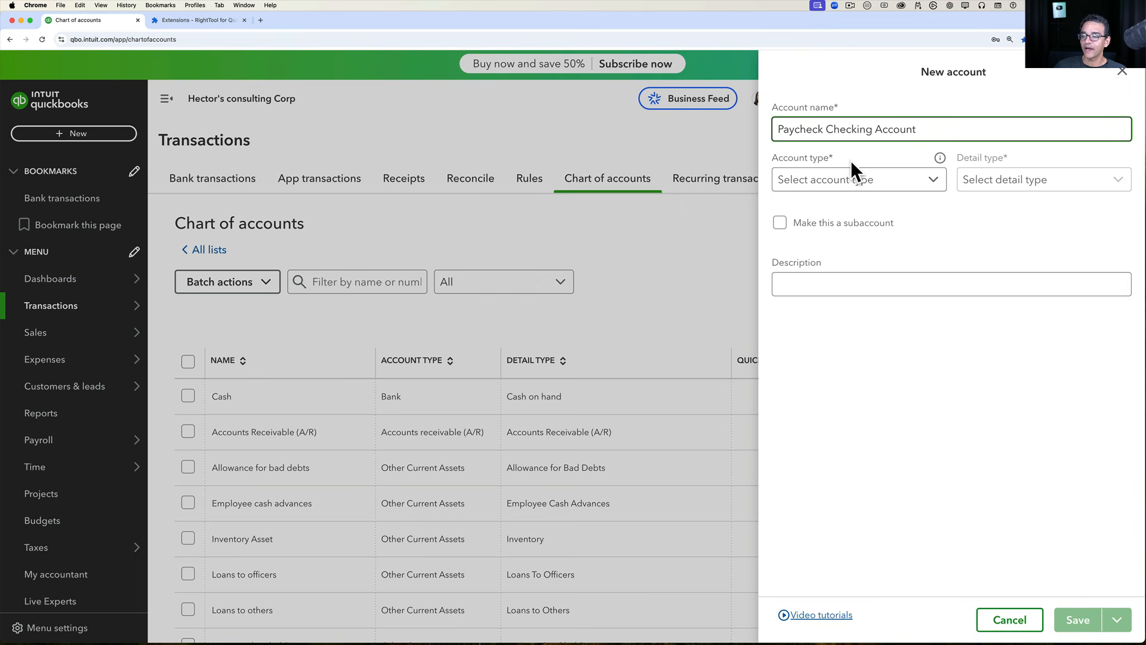
click(853, 178)
click(845, 291)
click(1015, 179)
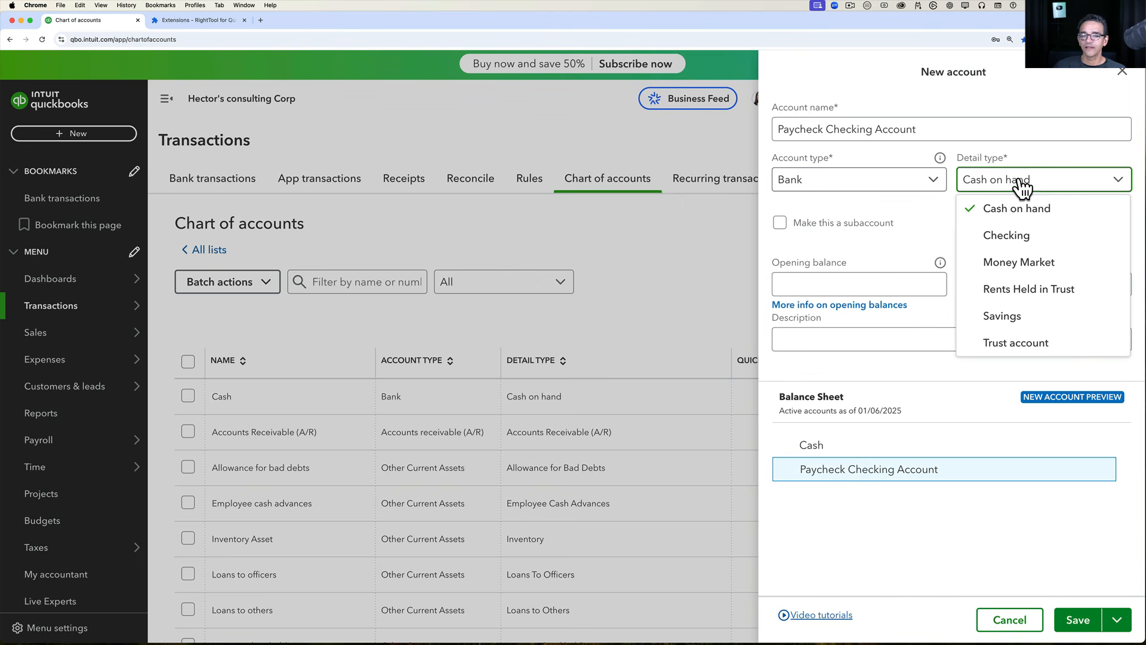
click(1022, 236)
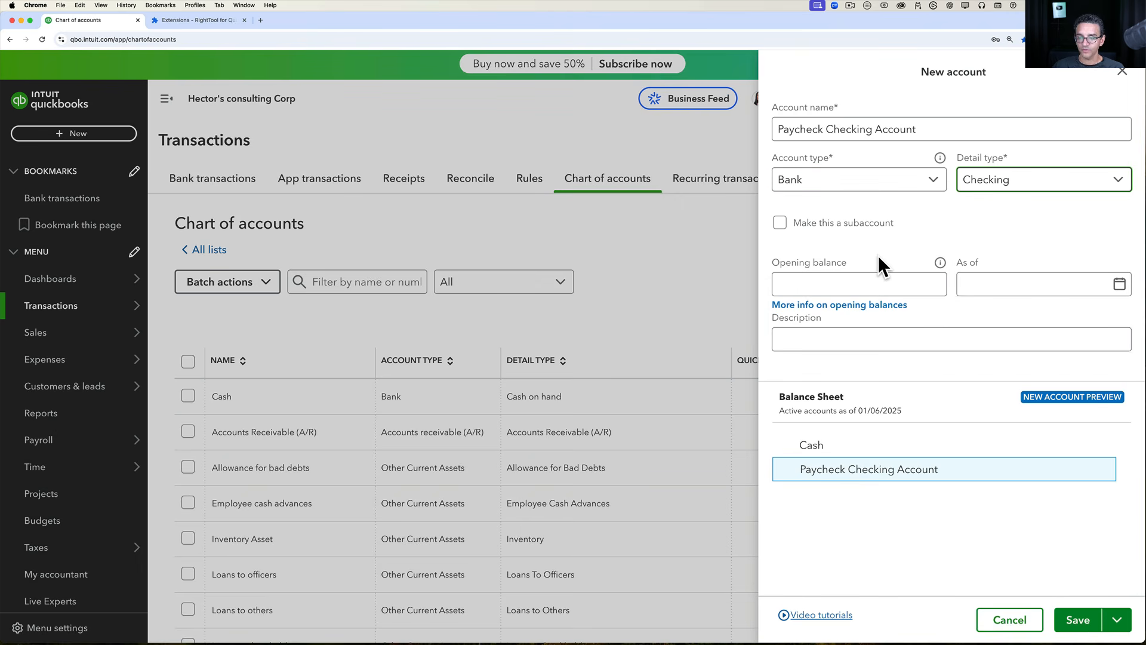
- Give it a 100,000 opening balance as of 01/01/2025 and save
click(829, 276)
text(y)
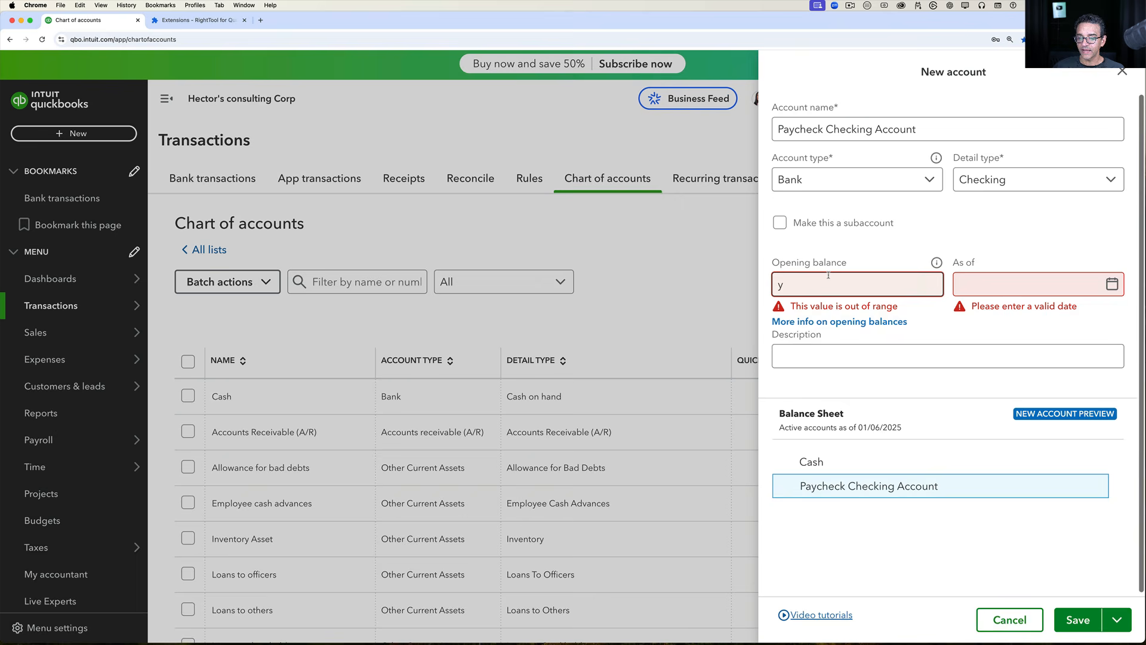
key(BackSpace)
text(1)
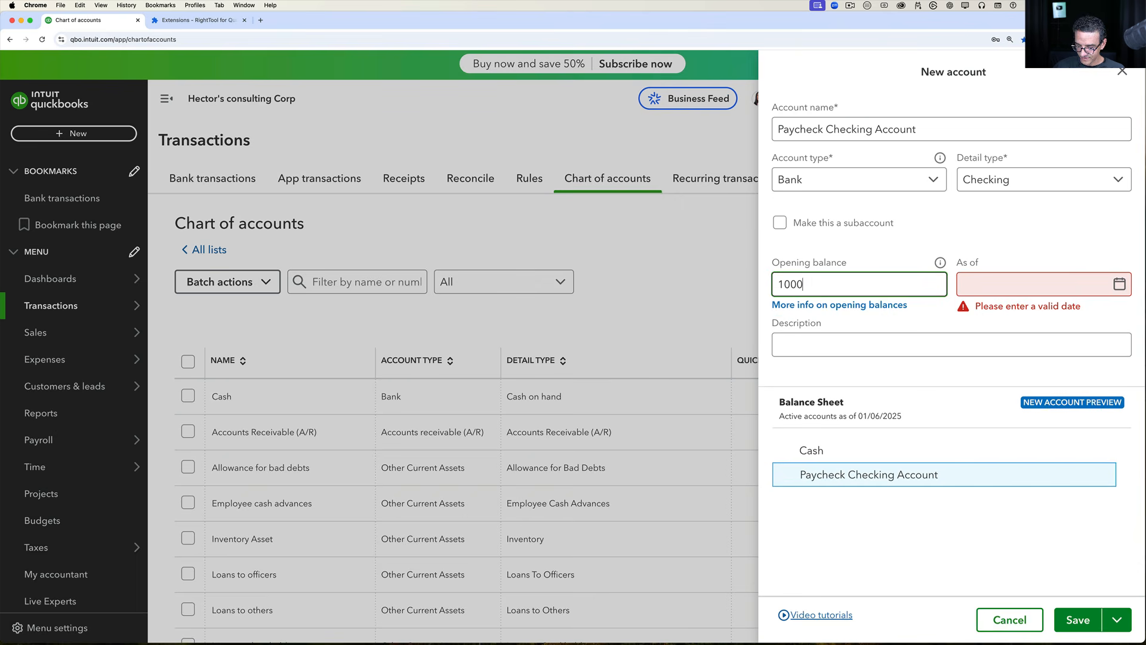
text(00,000)
key(Tab)
key(Tab)
text(0)
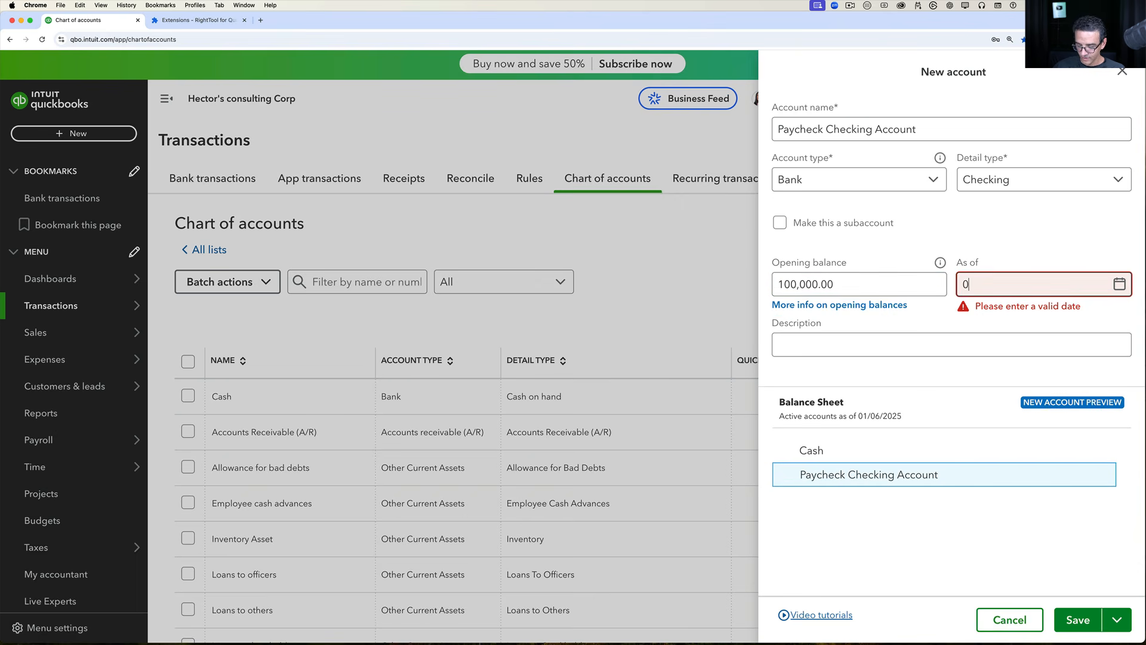
text(1010120)
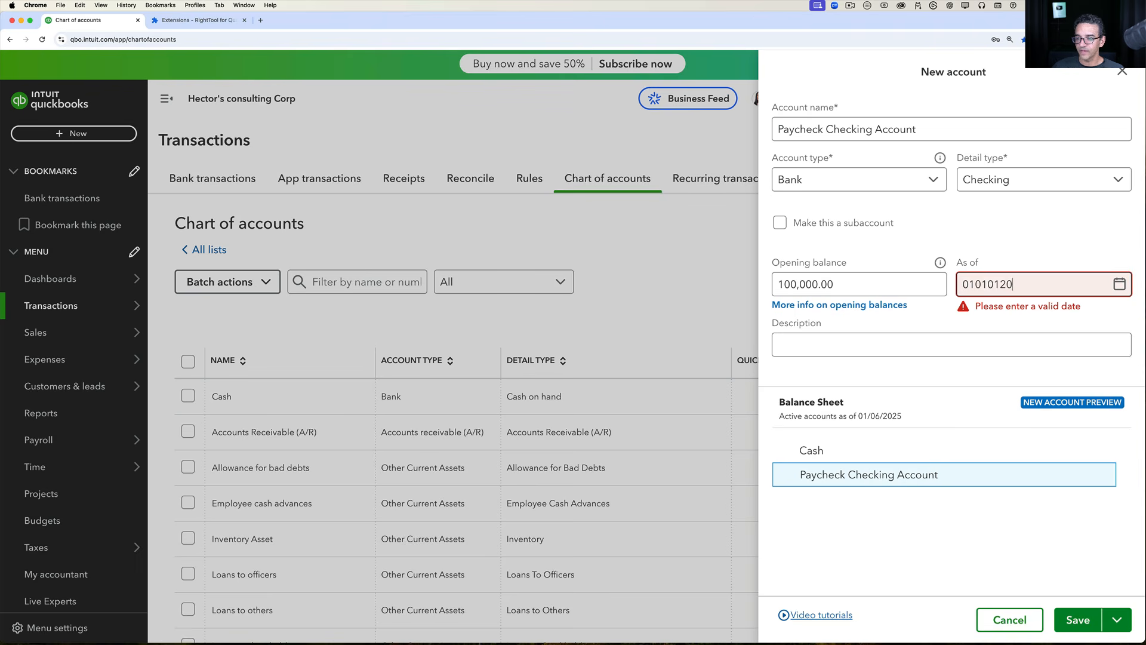
text(25)
key(Tab)
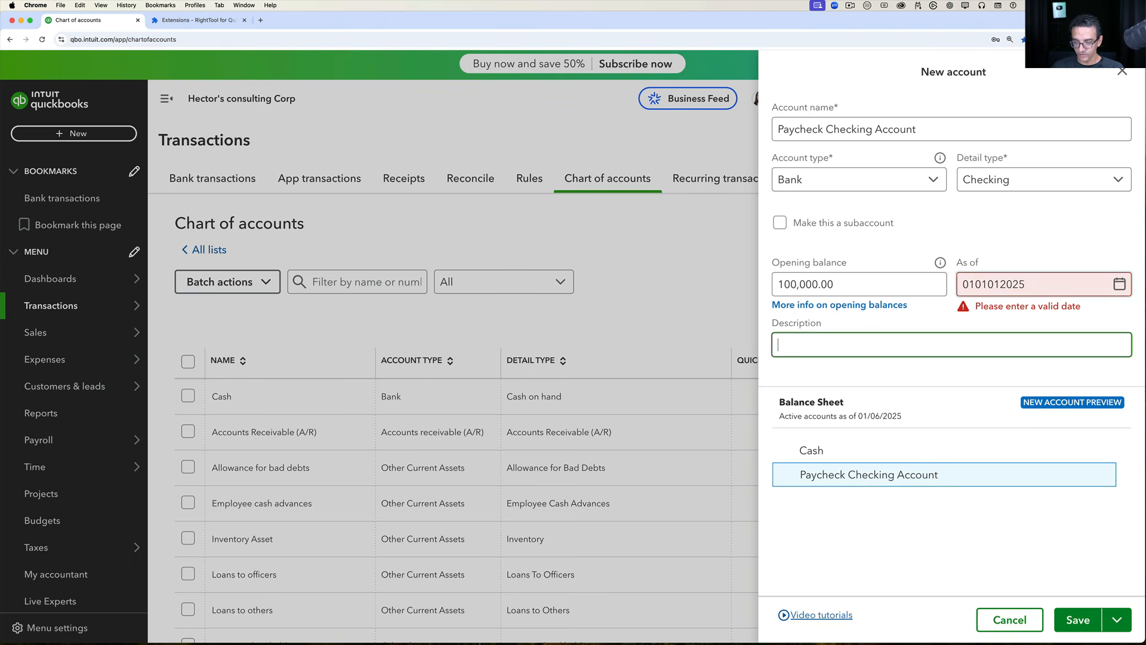
double_click(972, 285)
text(0)
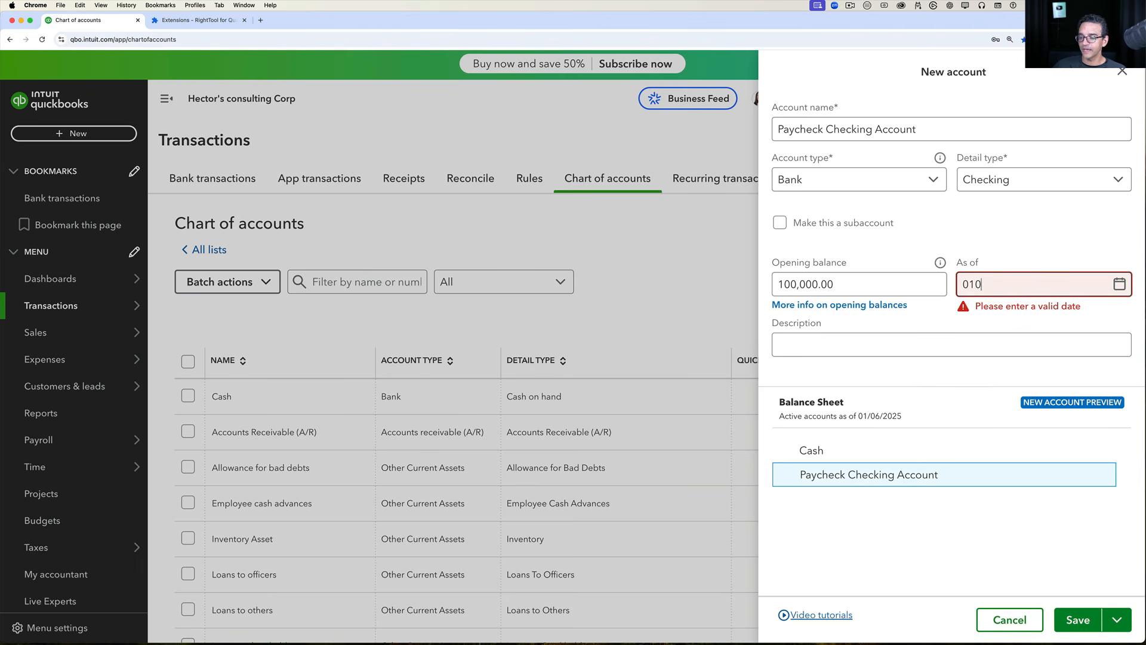
text(1/01/2025)
key(Tab)
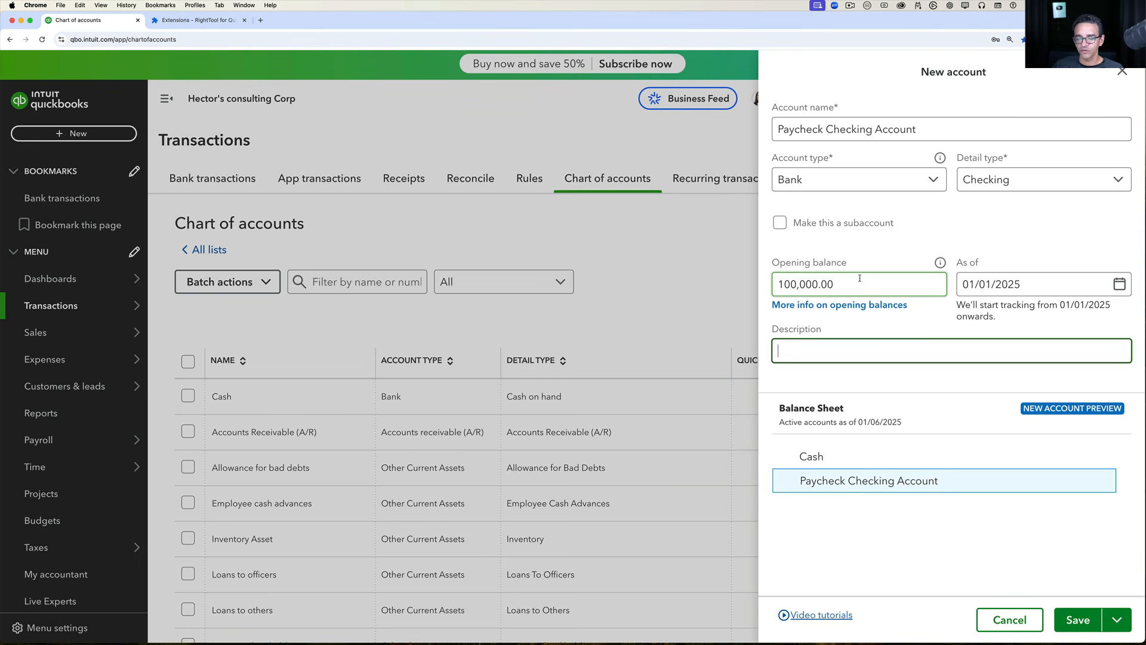
click(1074, 621)
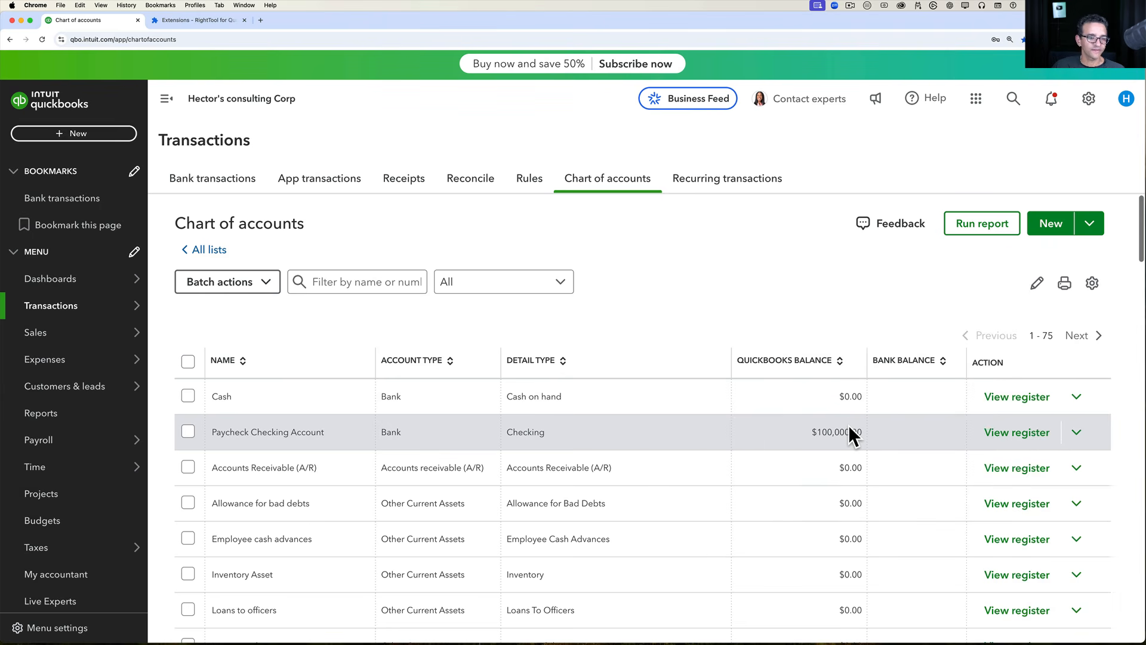
- Return to the home dashboard, then go to Payroll > Employees
mouse_move(89, 281)
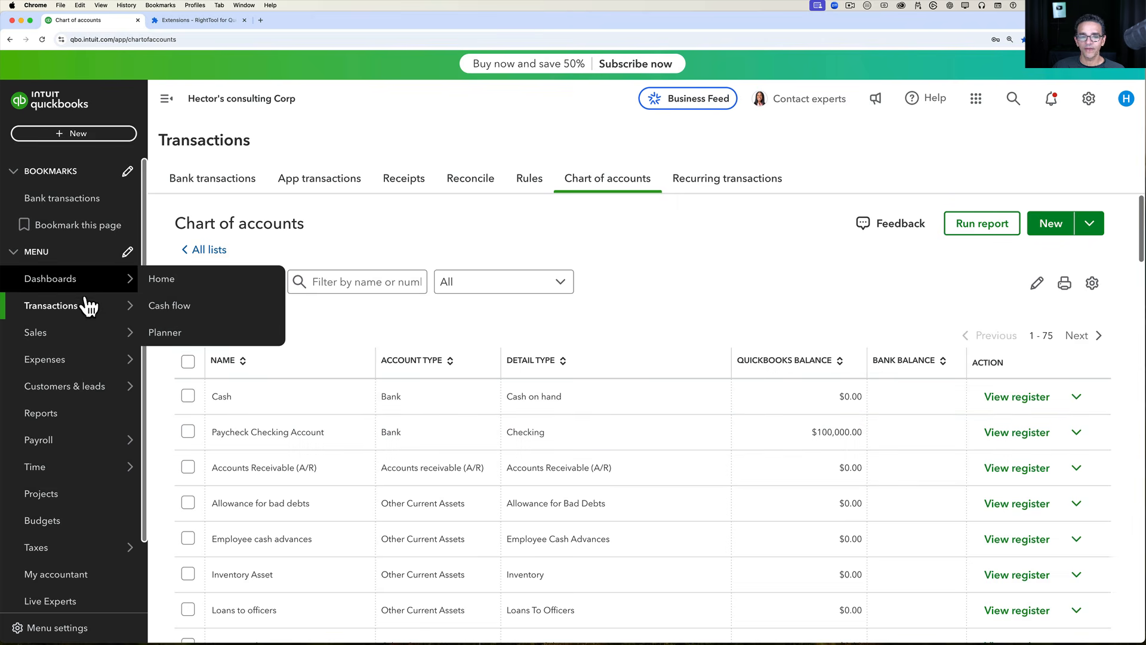
click(167, 289)
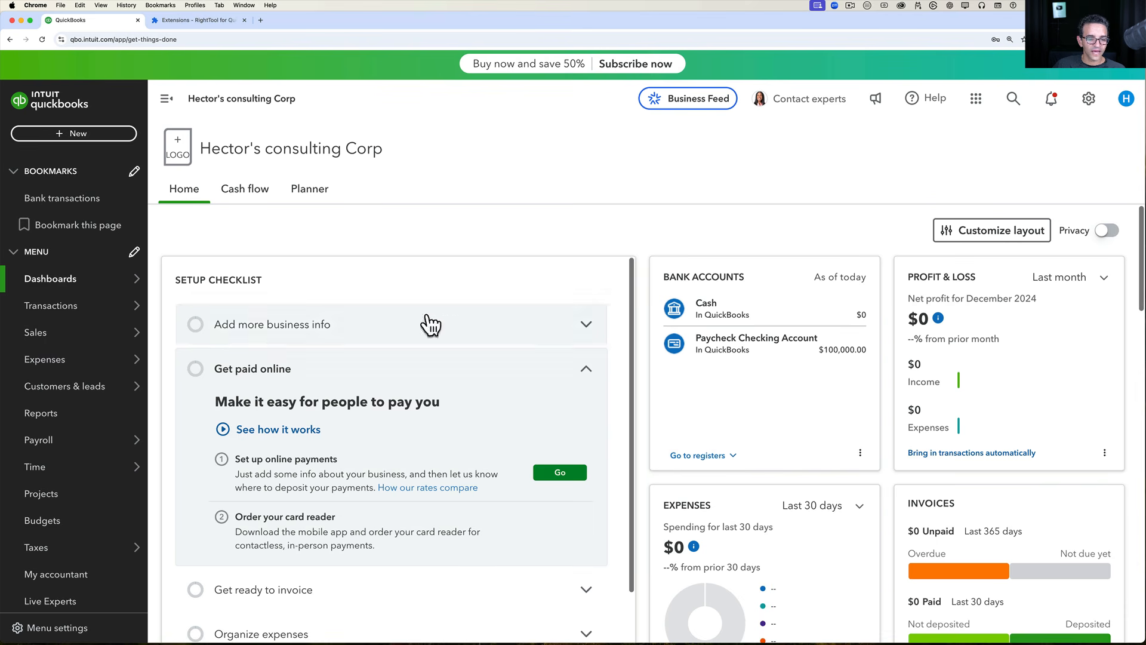
mouse_move(39, 443)
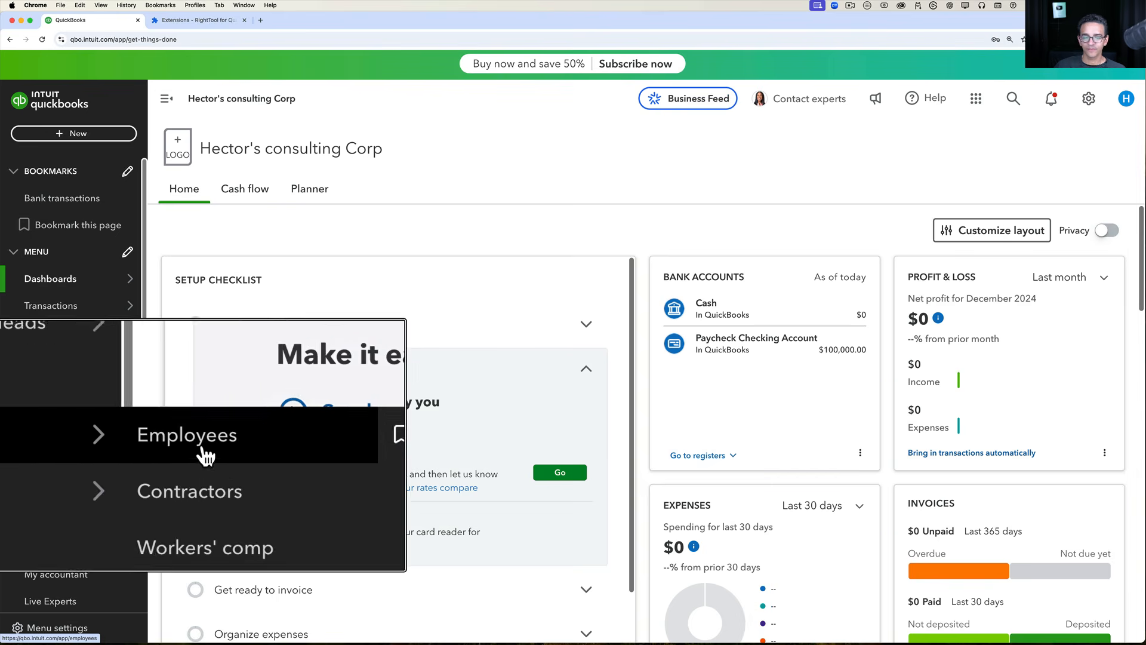
click(179, 444)
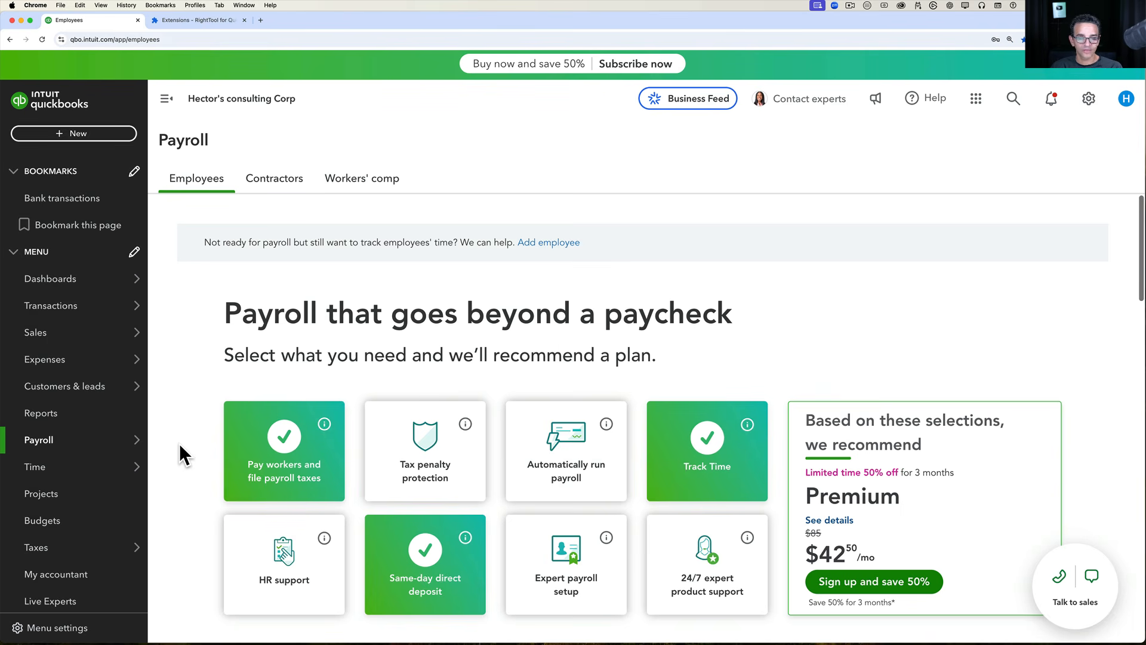
scroll(380, 447, down, 3)
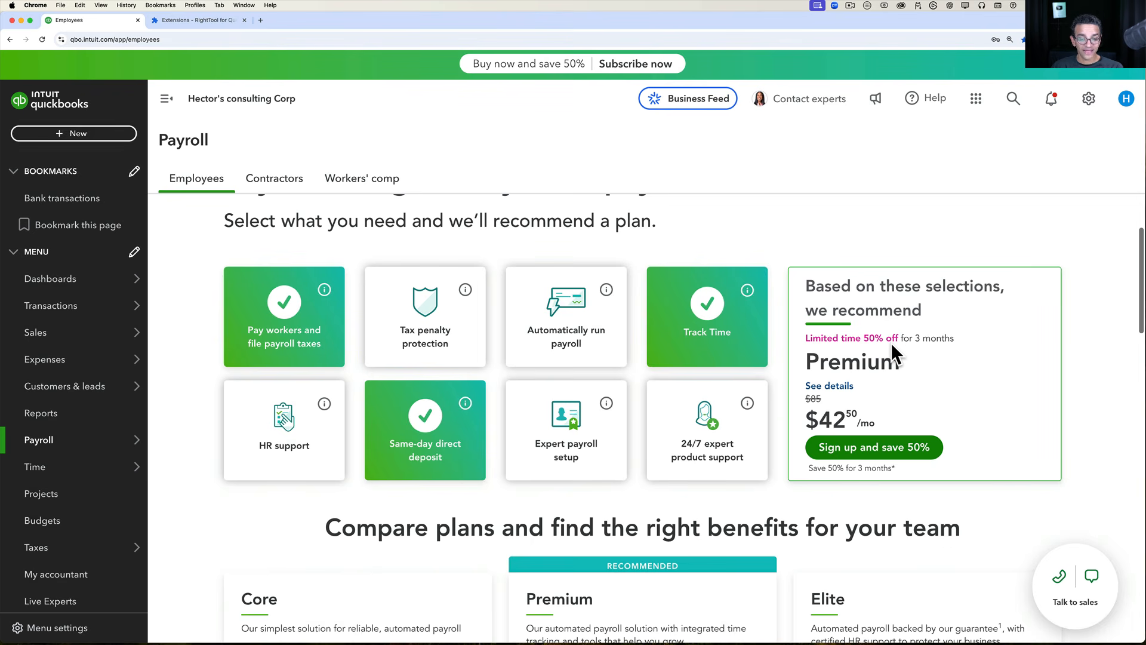
scroll(790, 462, down, 4)
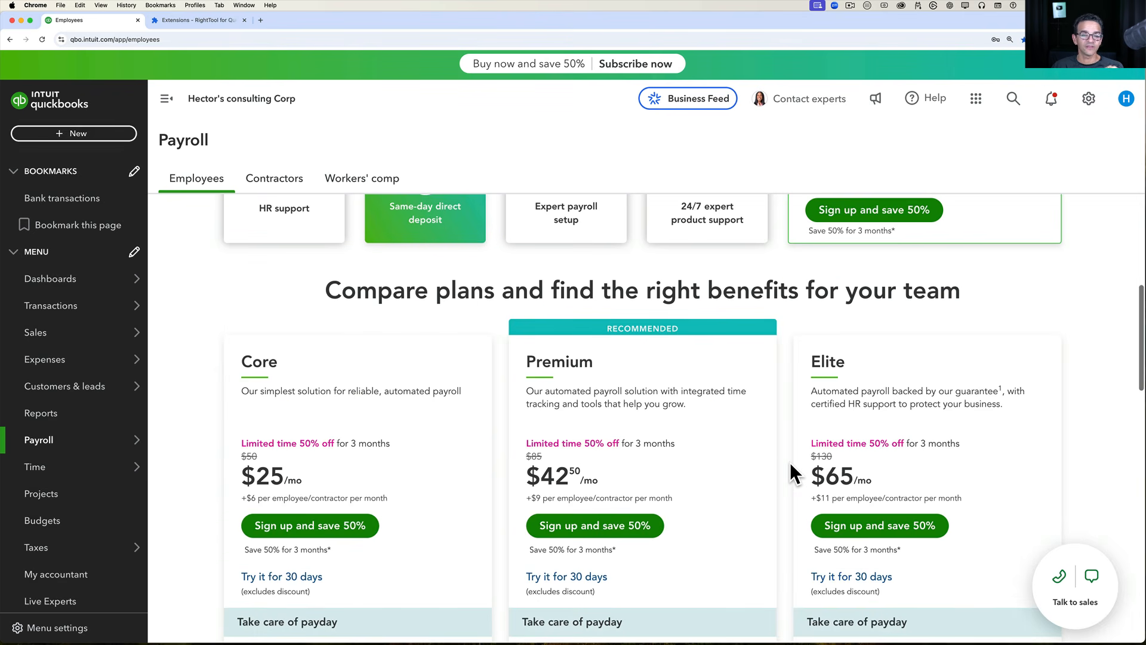
scroll(698, 541, up, 2)
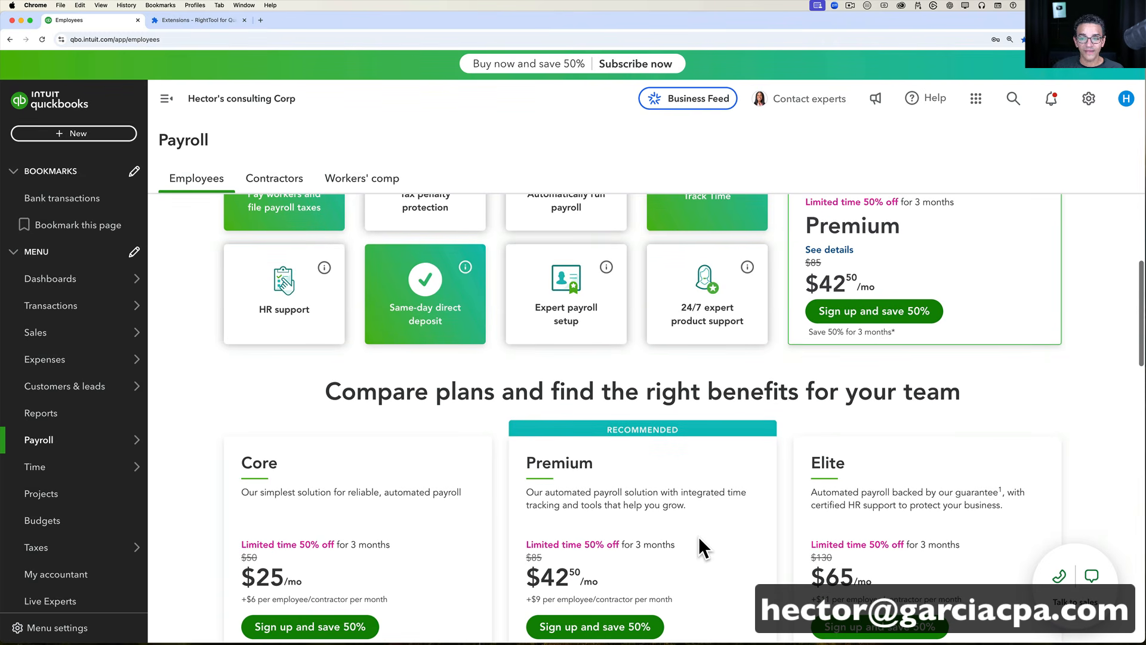
scroll(836, 269, up, 1)
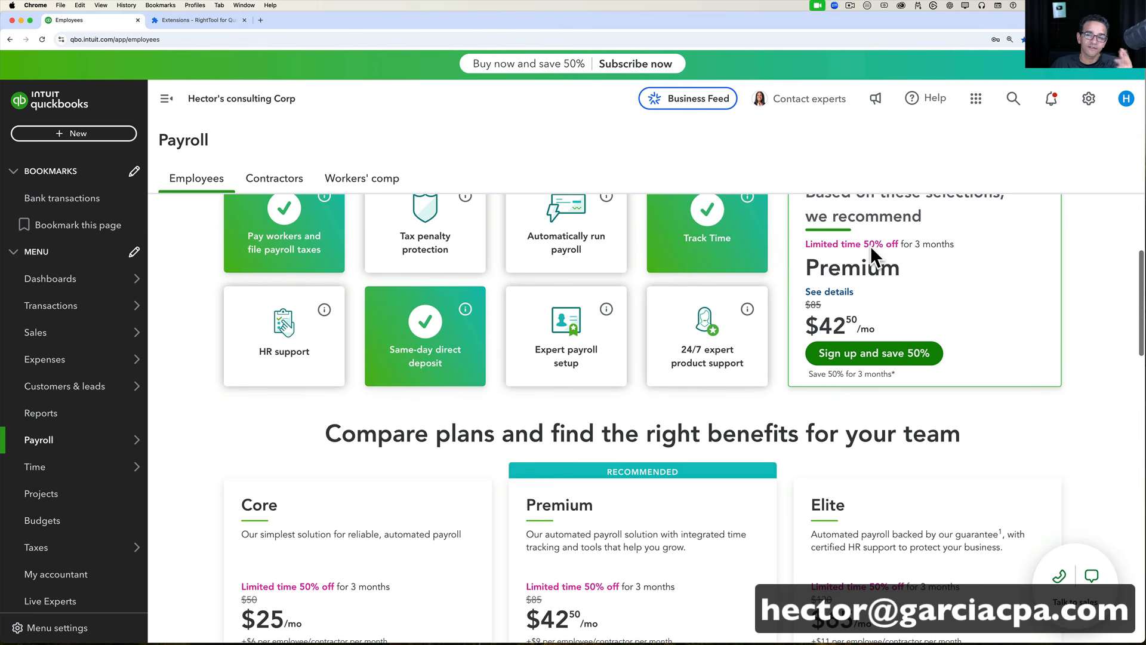
scroll(891, 301, up, 1)
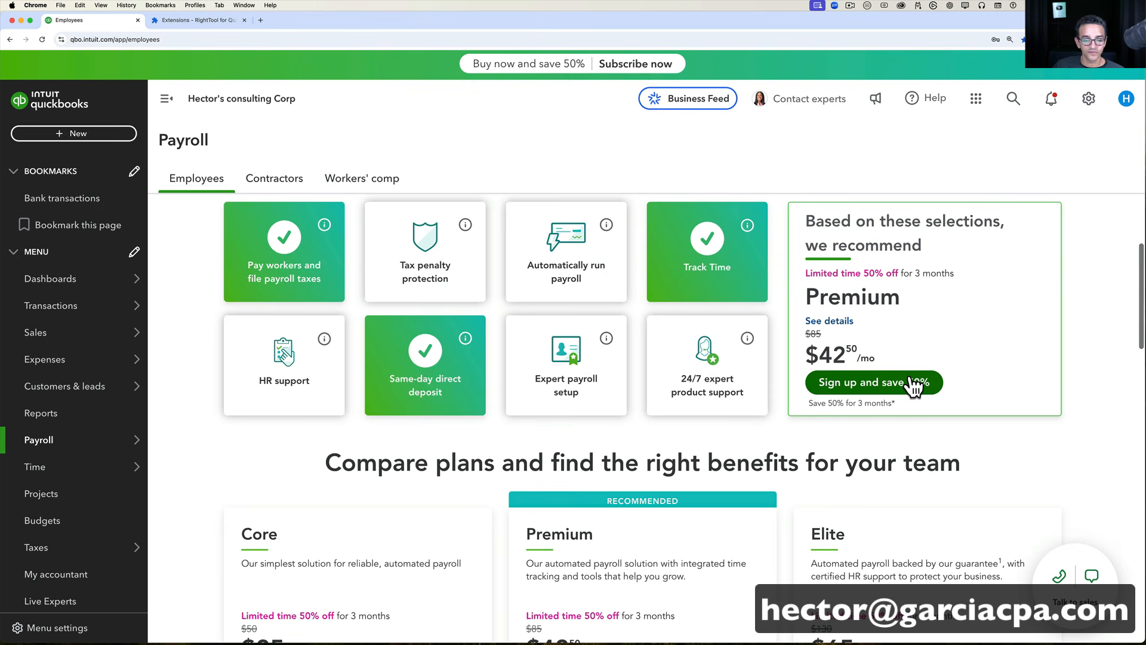
scroll(992, 376, down, 4)
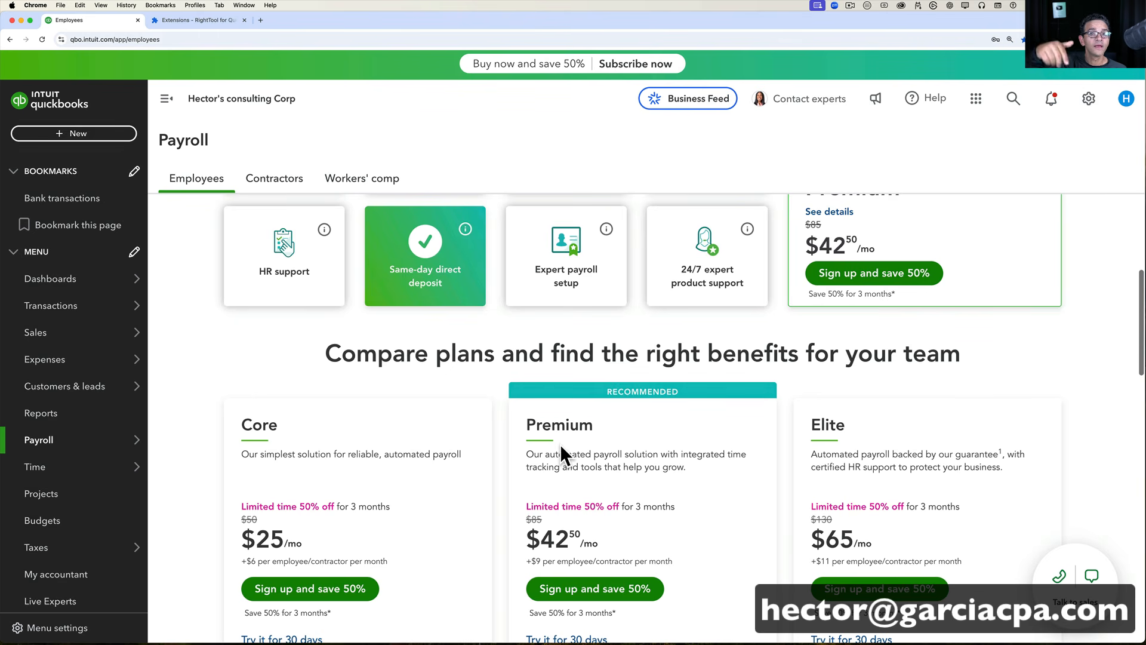
scroll(560, 444, down, 5)
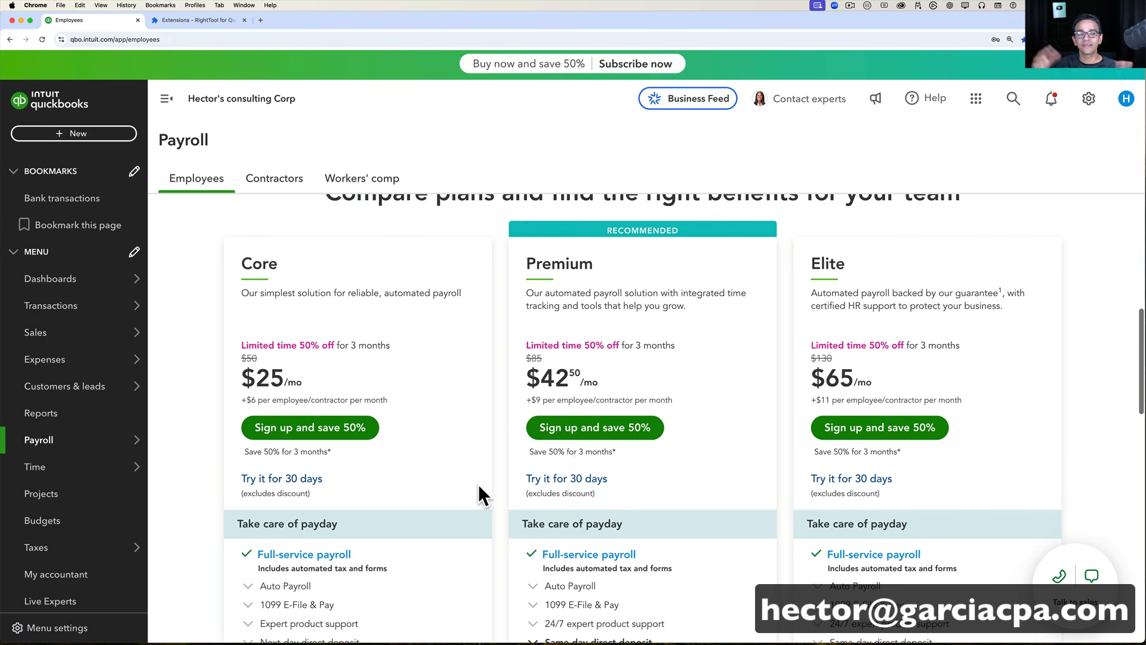
scroll(480, 484, up, 1)
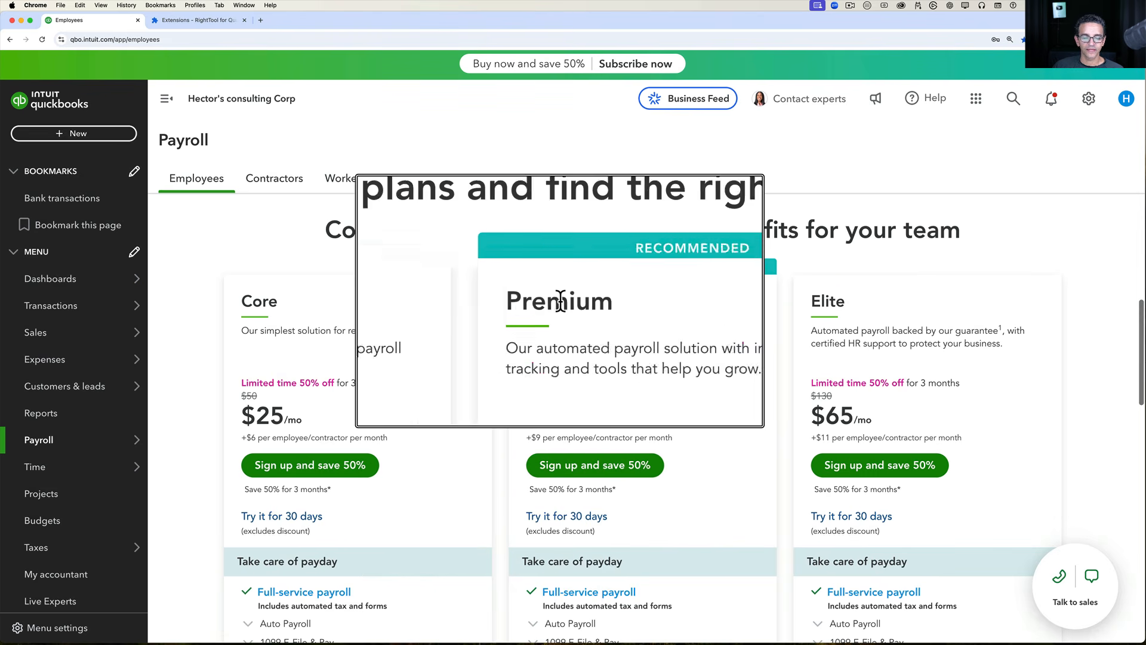
click(562, 515)
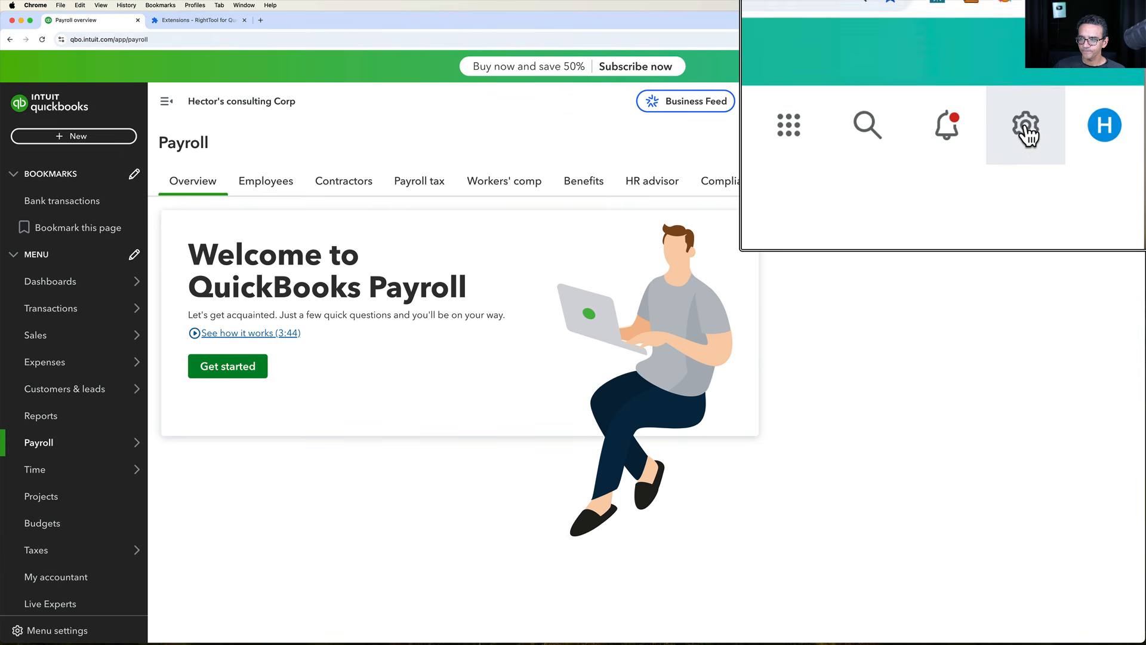
click(1089, 101)
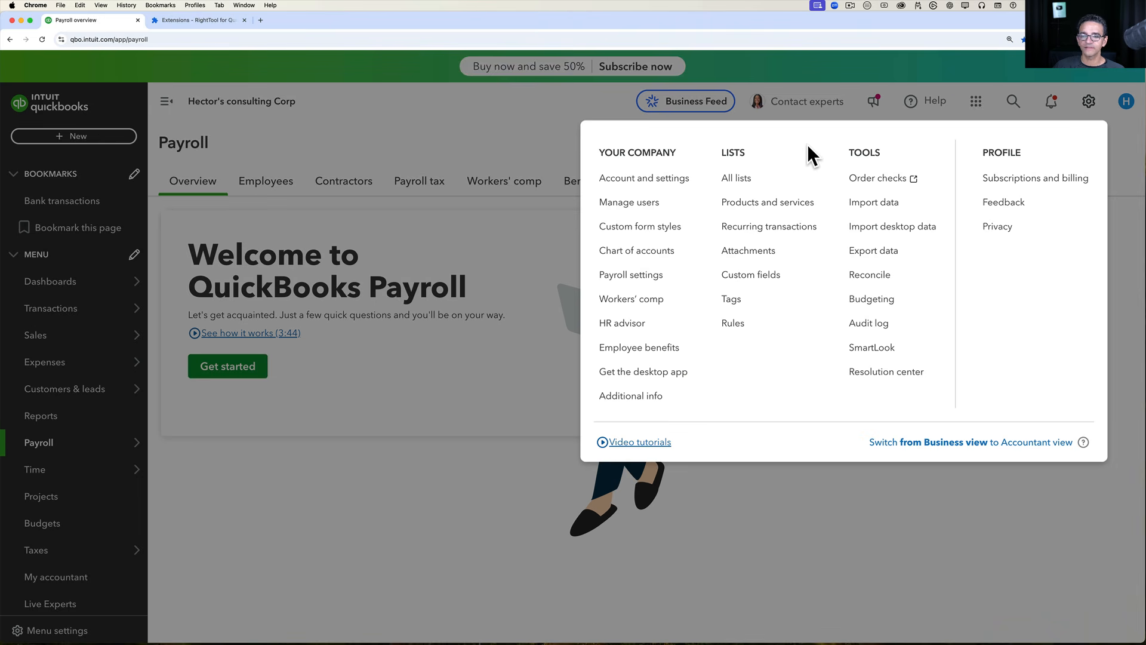
click(1020, 177)
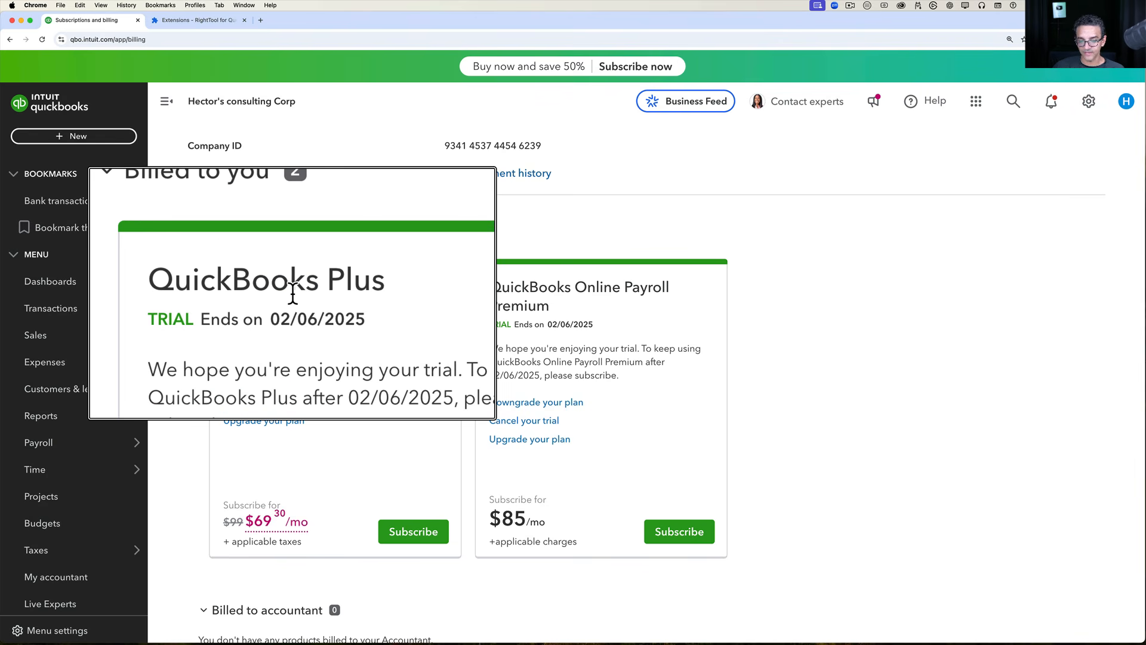
mouse_move(280, 520)
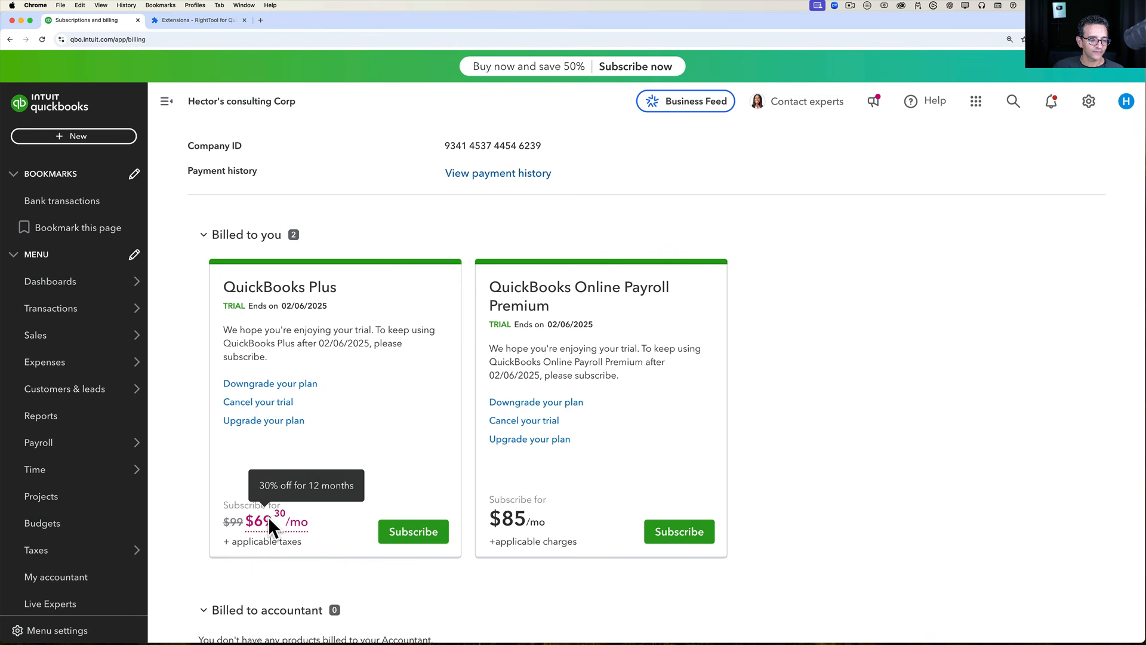
mouse_move(116, 452)
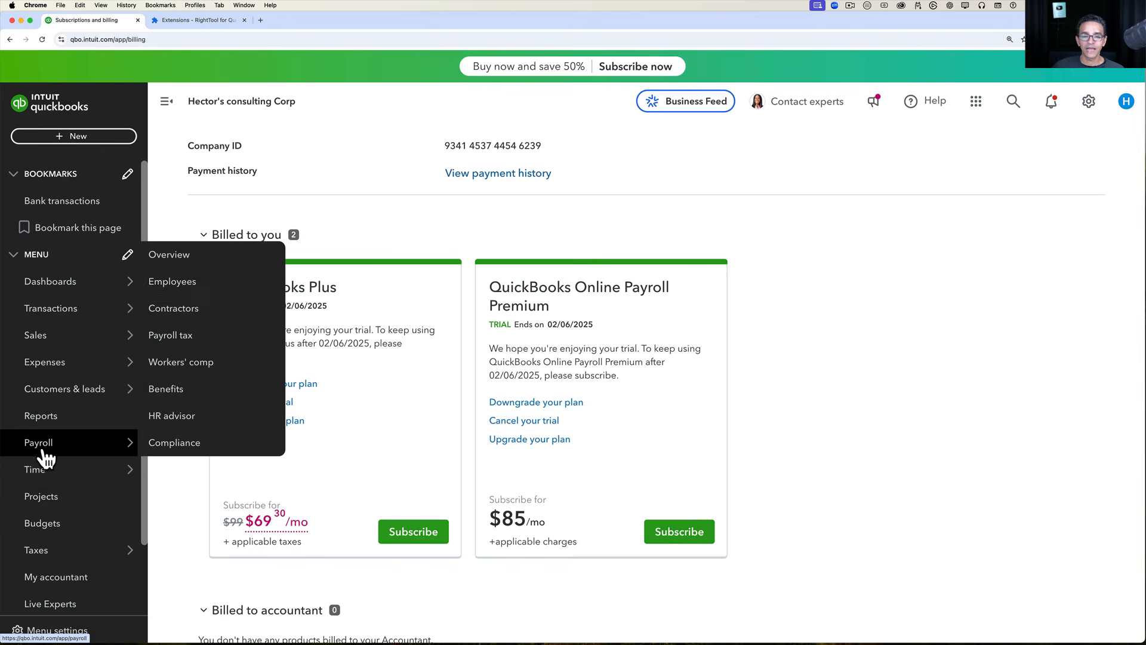
- From the Payroll overview, start payroll setup and answer that no employees were paid in 2025
click(182, 255)
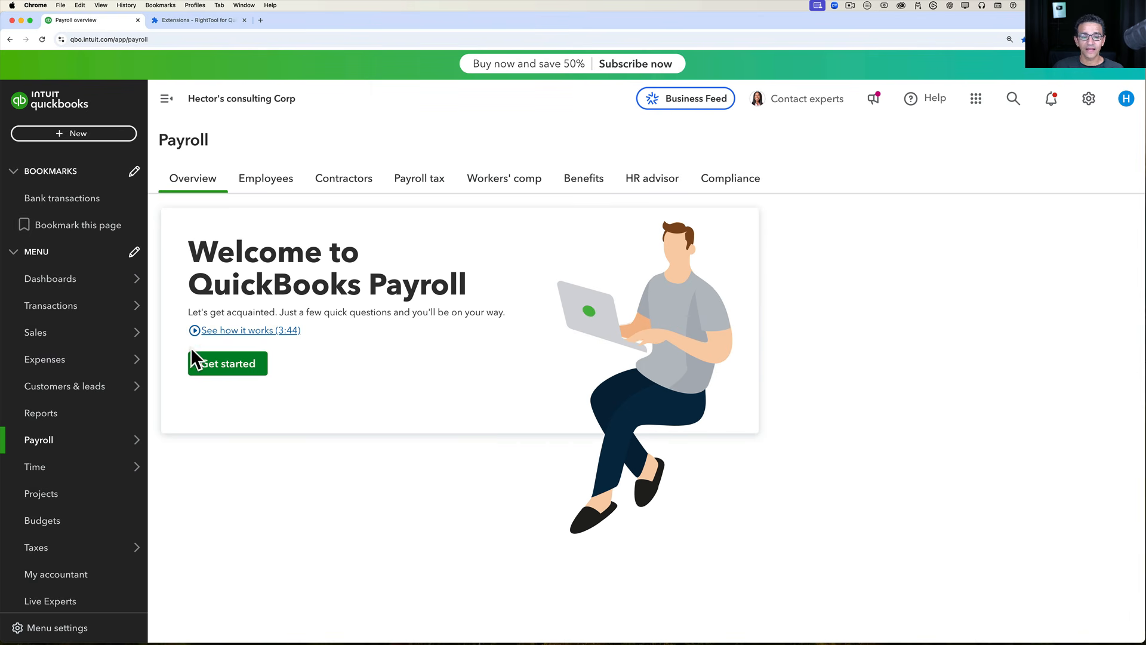
click(233, 364)
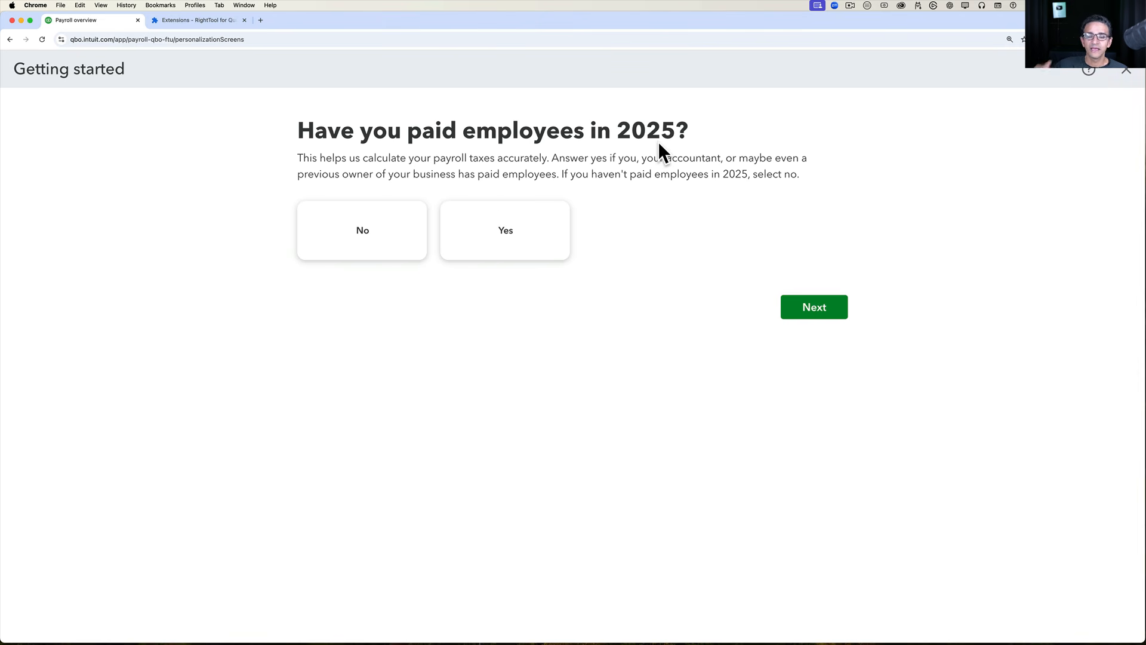
click(529, 231)
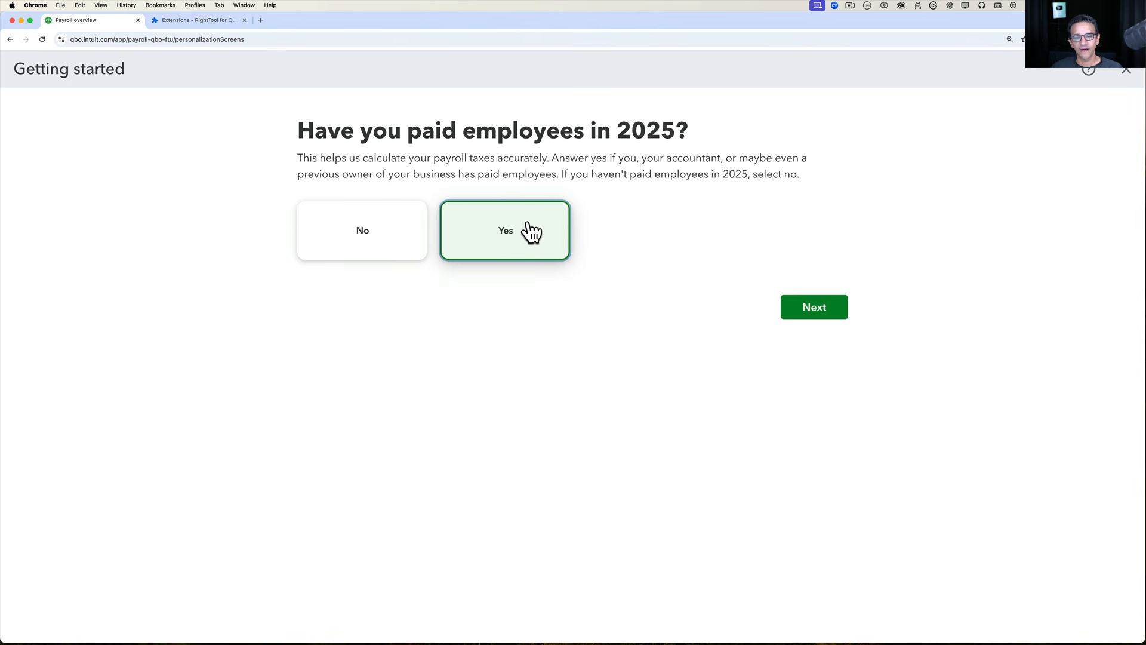
click(391, 241)
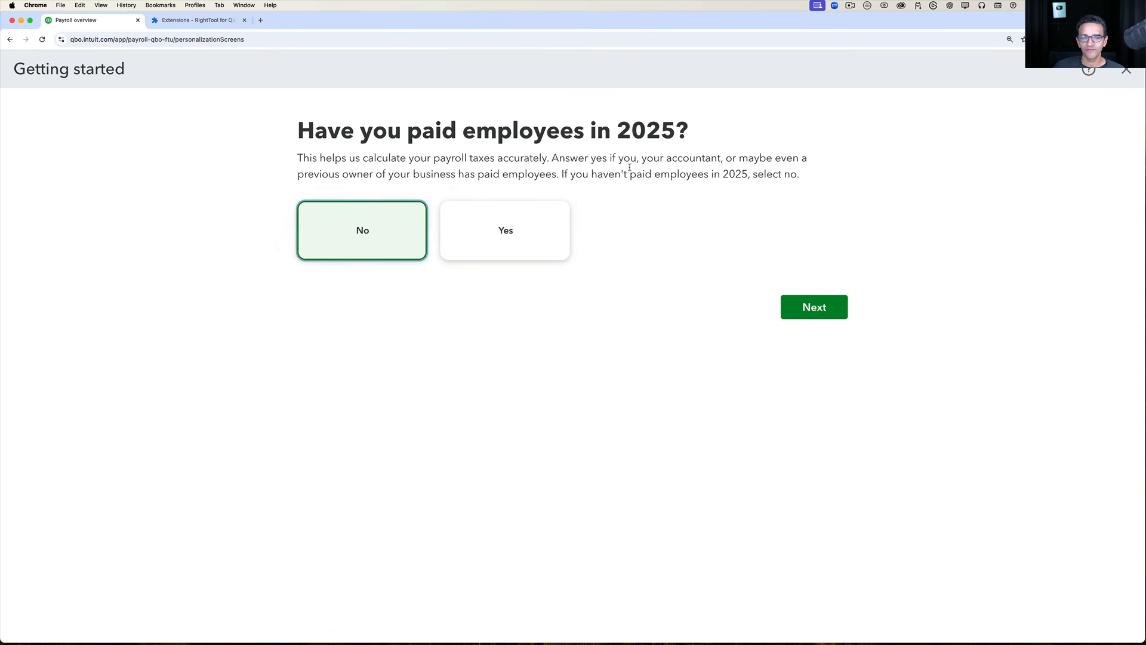
drag(387, 128, 734, 138)
click(347, 223)
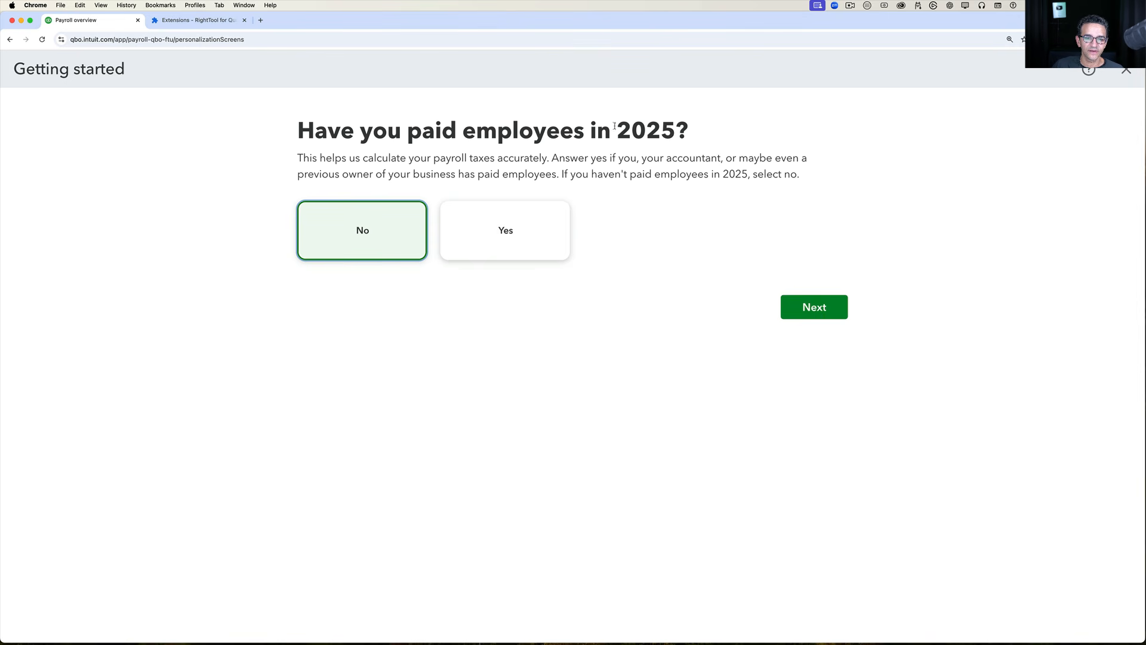
drag(615, 130, 711, 124)
click(331, 241)
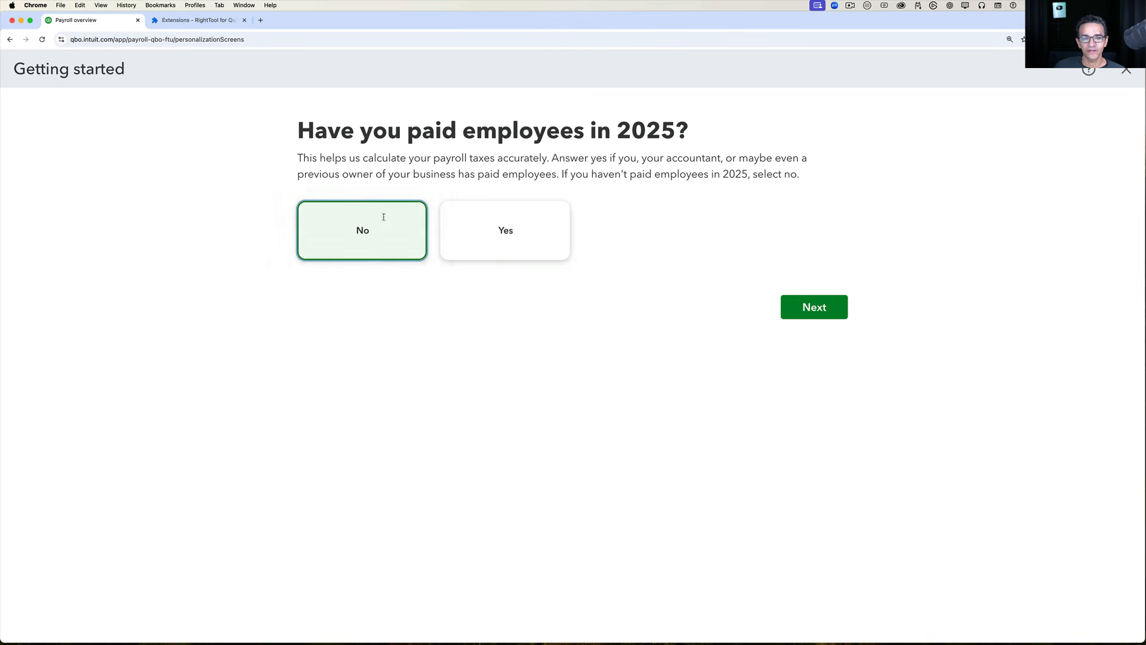
drag(375, 236, 364, 237)
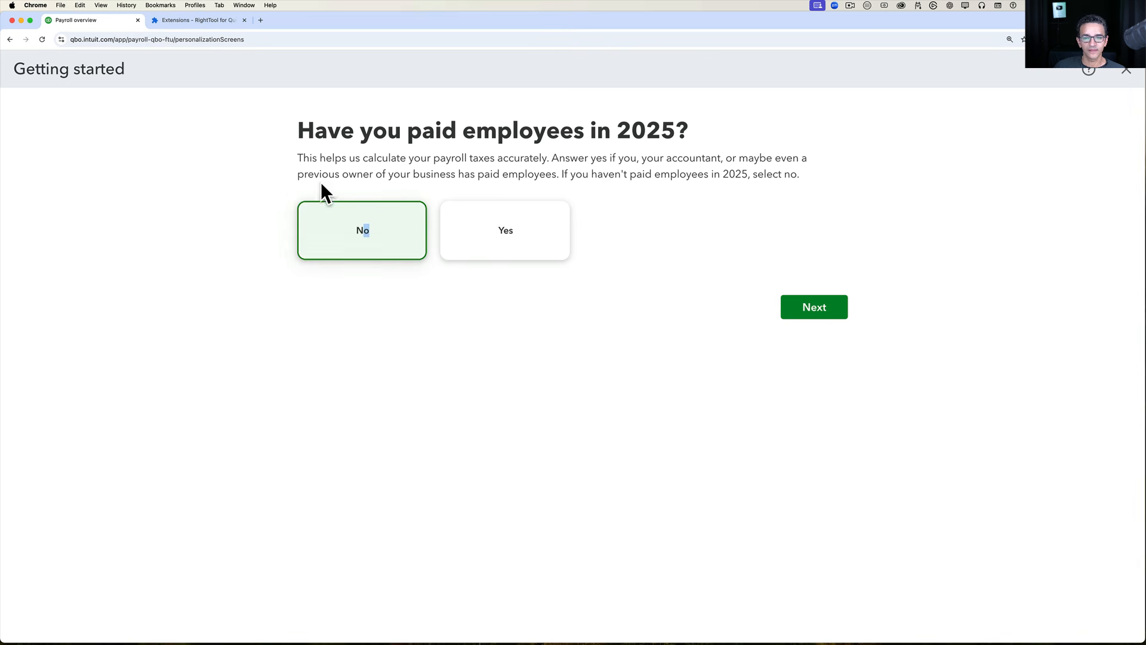
click(389, 251)
click(816, 309)
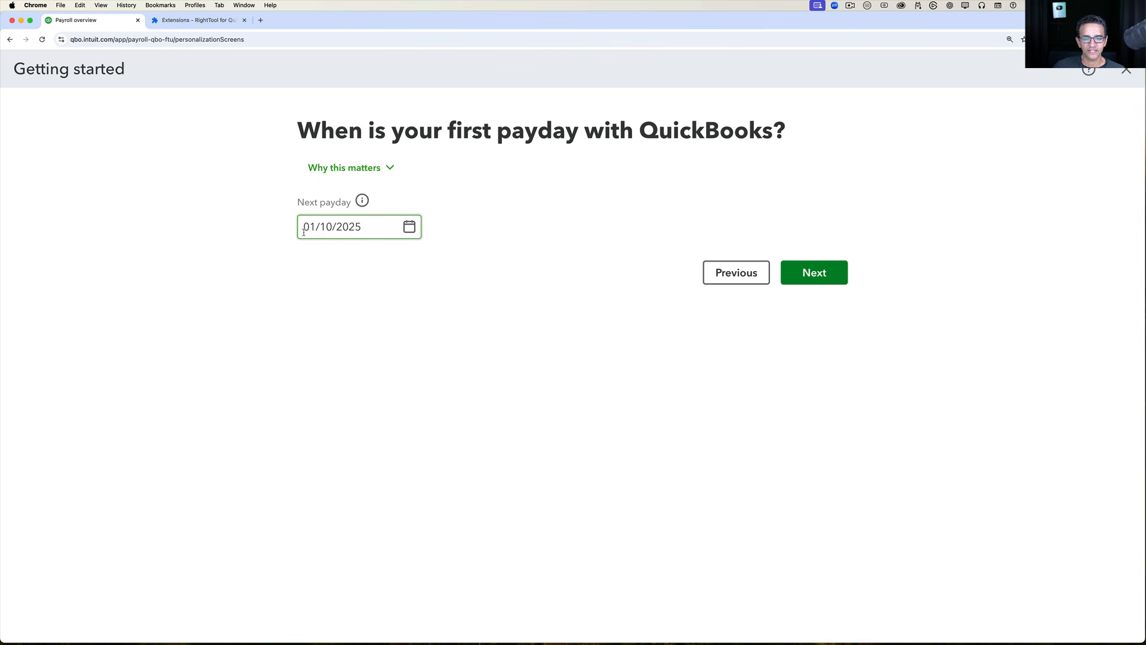
- Set the first payday to 01/31/2025 and continue
click(409, 228)
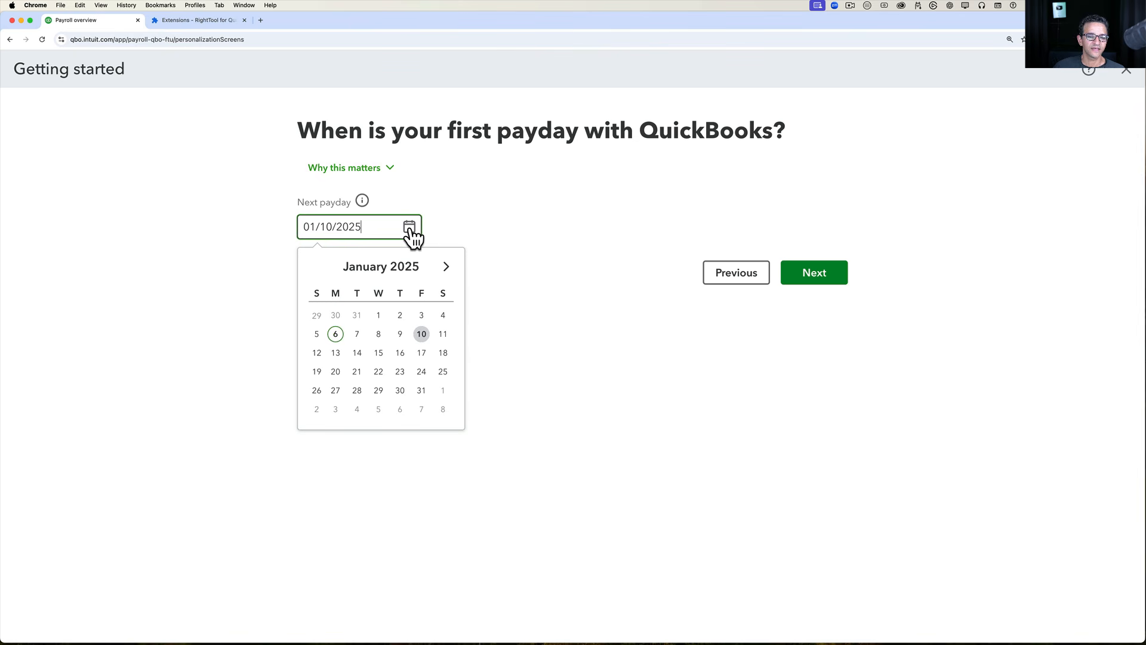
click(421, 391)
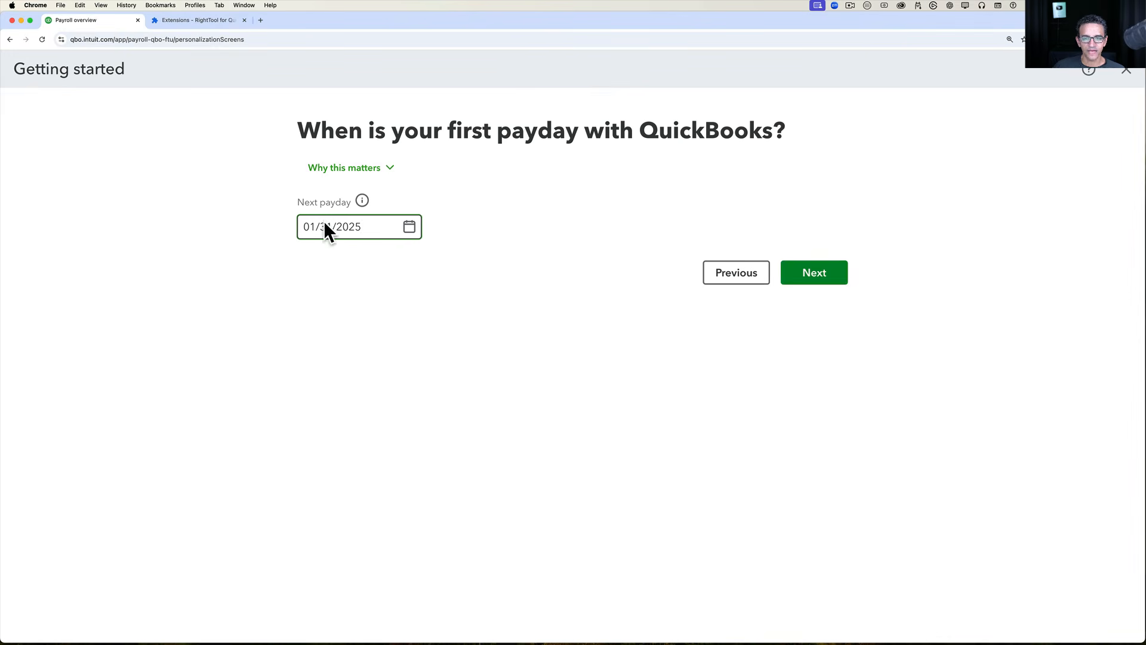
click(812, 276)
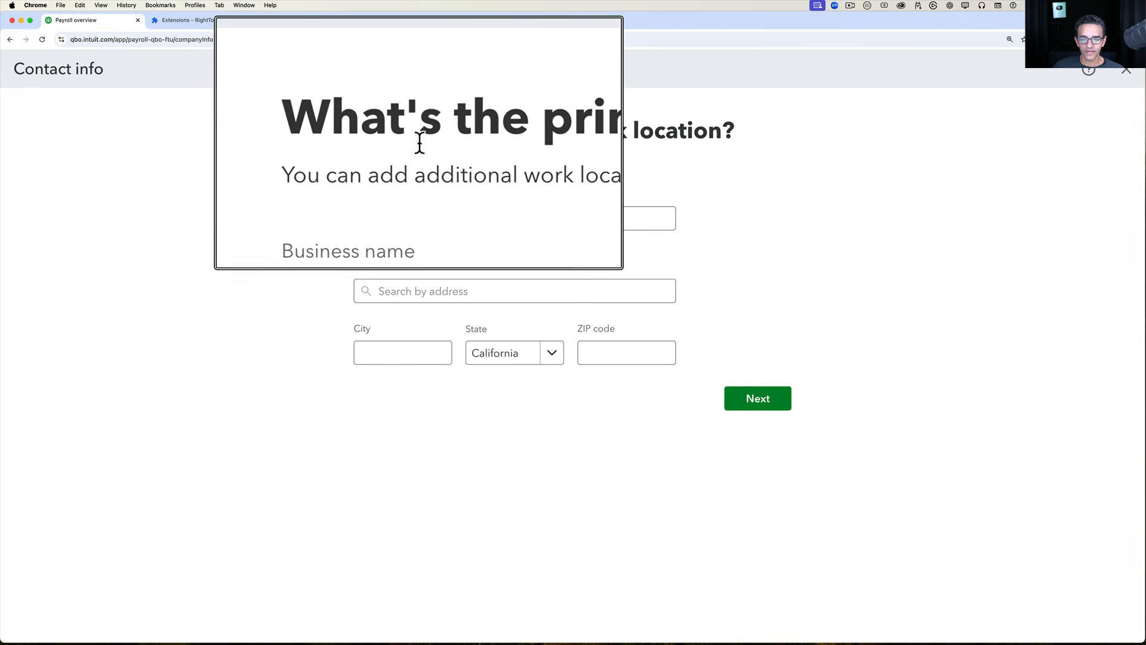
- Enter the primary work location address and accept the suggested verified address
click(410, 298)
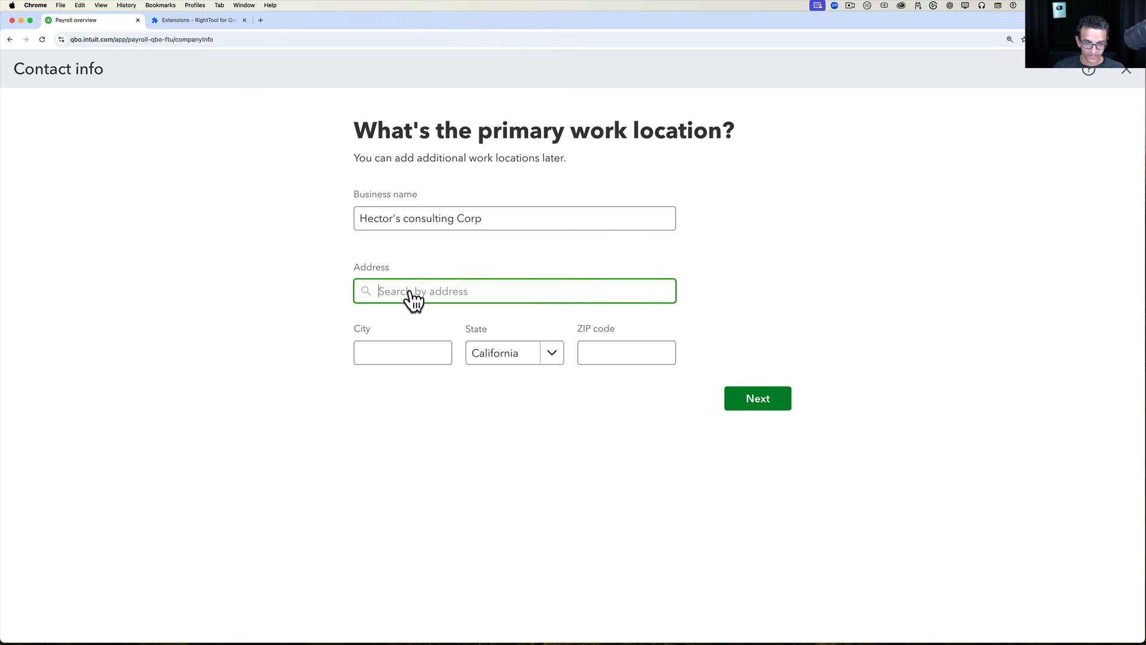
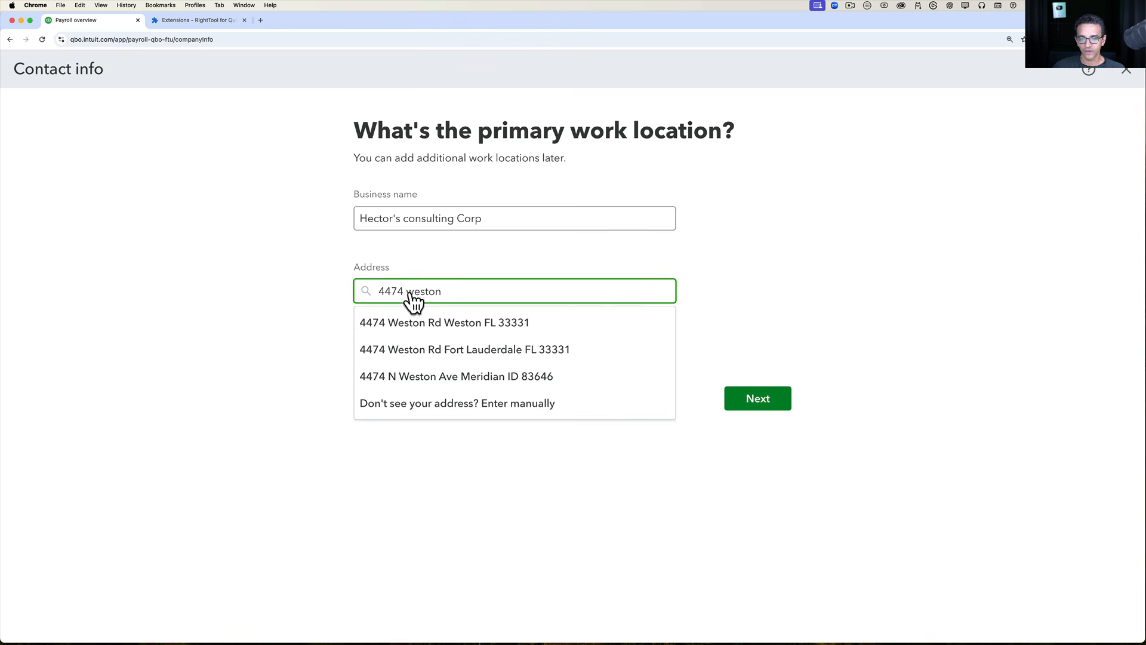
click(435, 352)
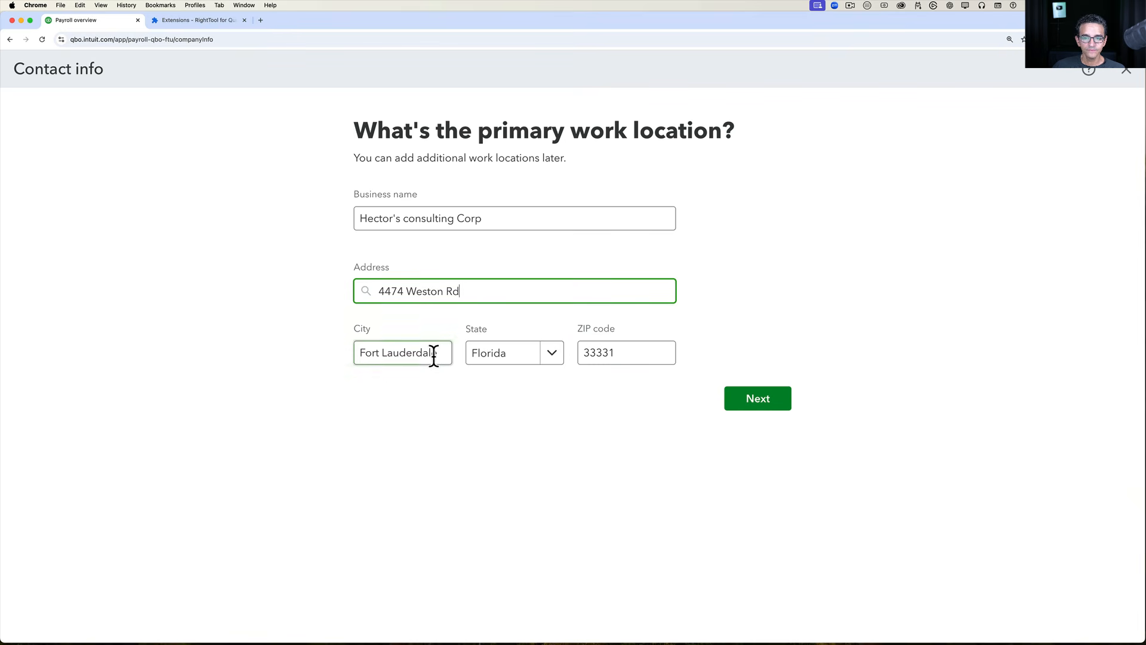
click(762, 411)
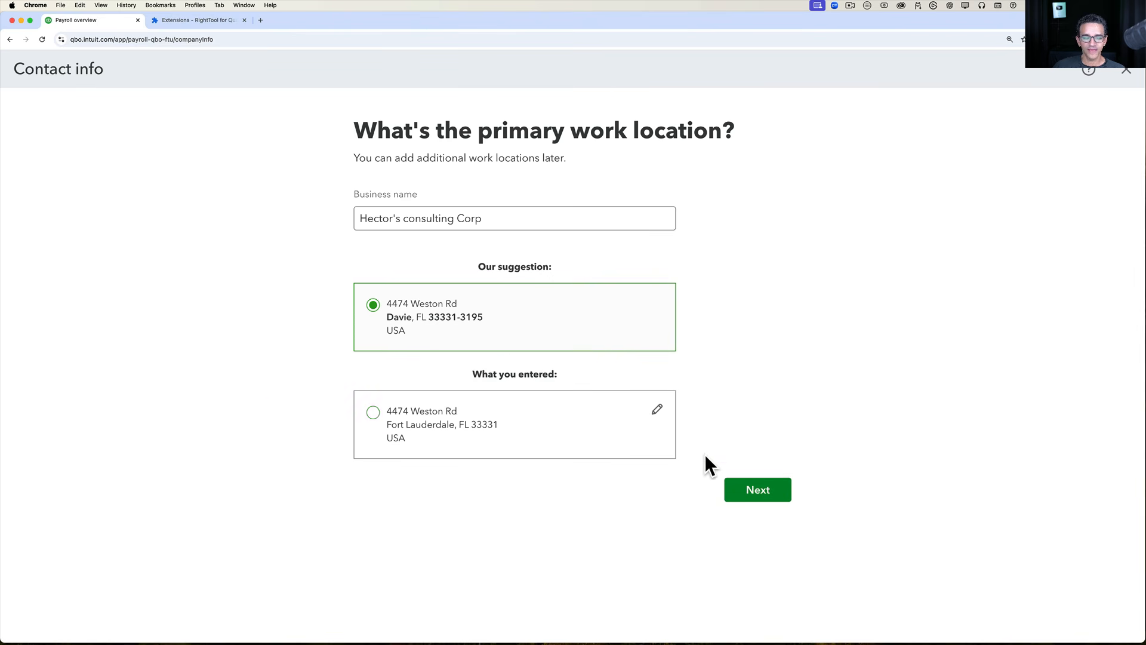
click(766, 495)
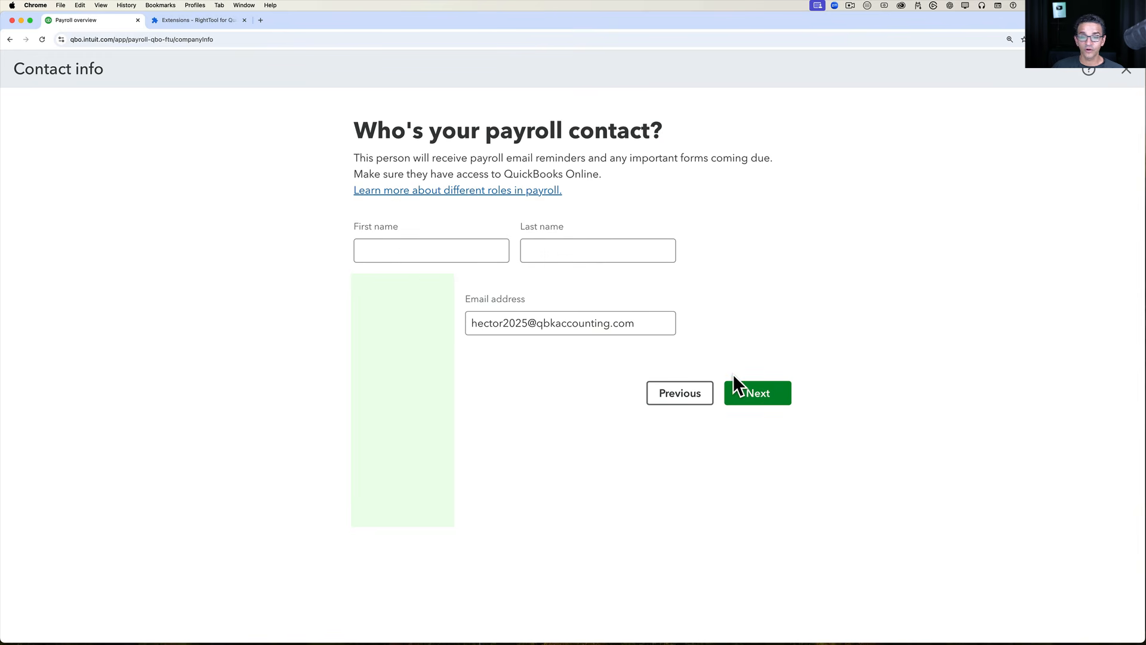
- Fill in the payroll contact's first and last name and finish business info
click(417, 248)
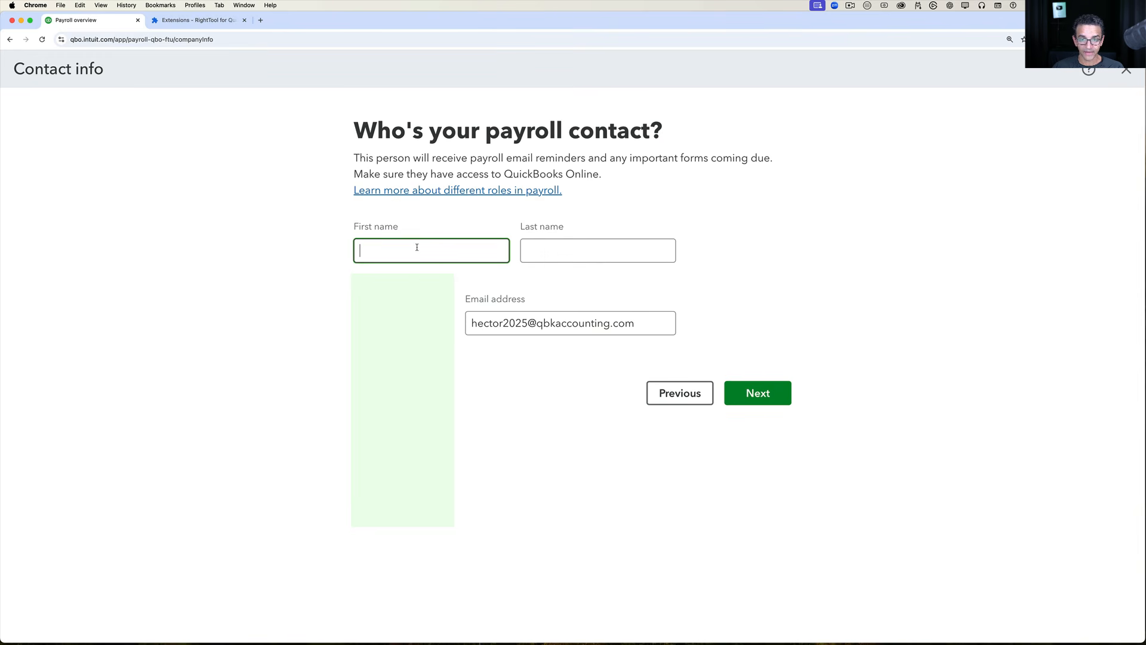
text(Hector)
key(Tab)
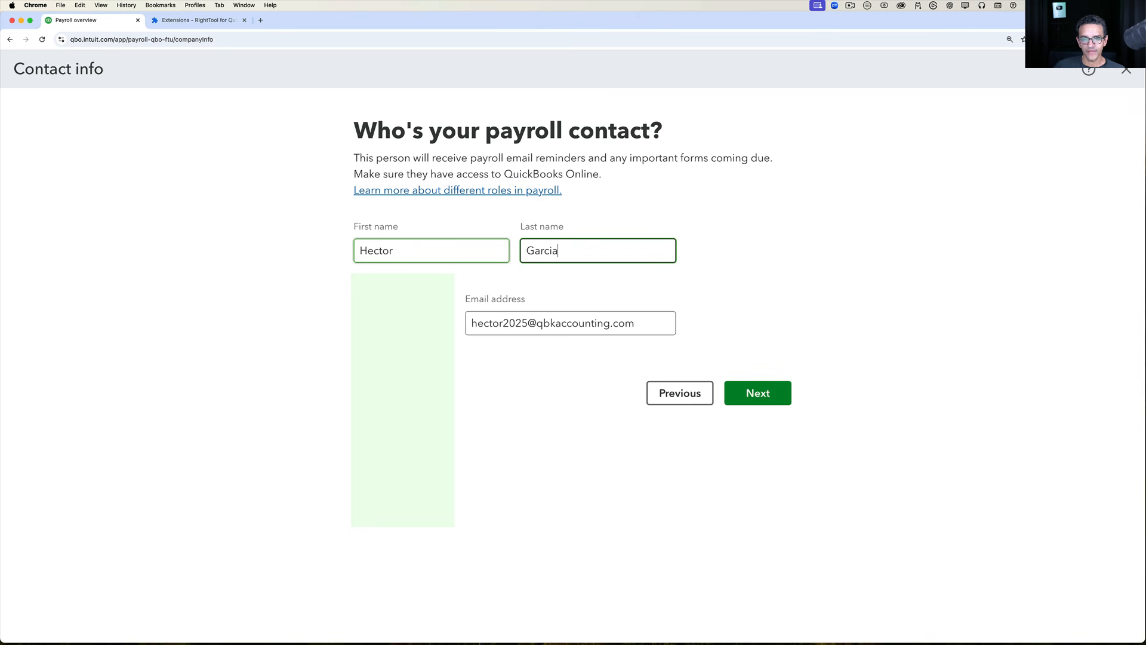
click(771, 396)
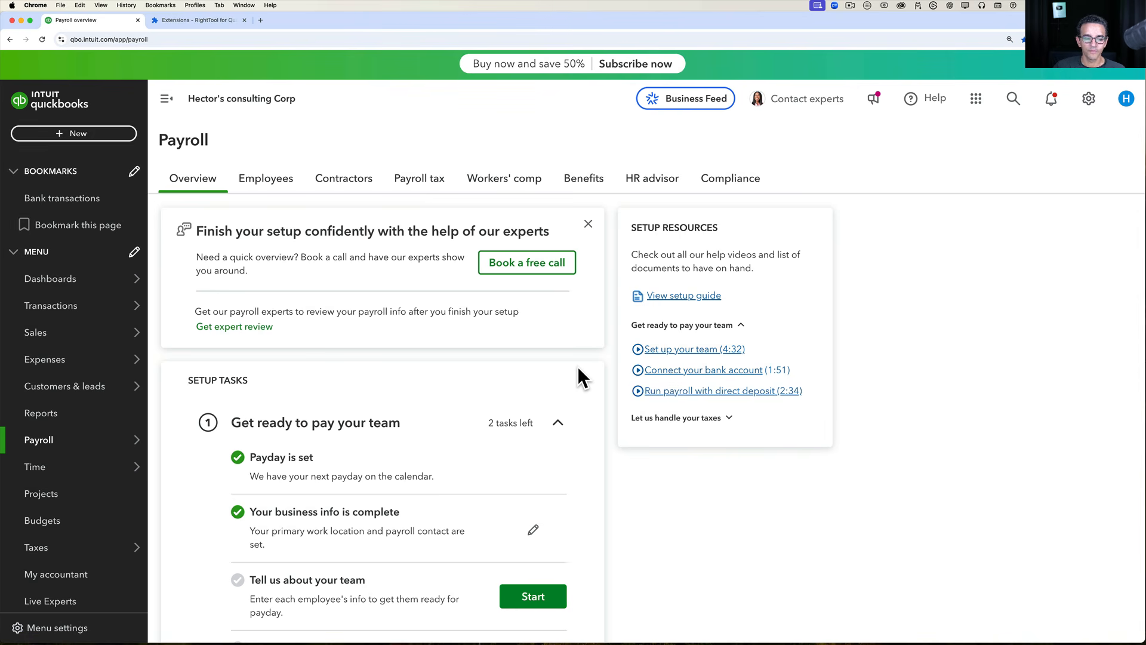
- Review the remaining payroll setup tasks, expanding and collapsing the taxes section
scroll(546, 461, down, 4)
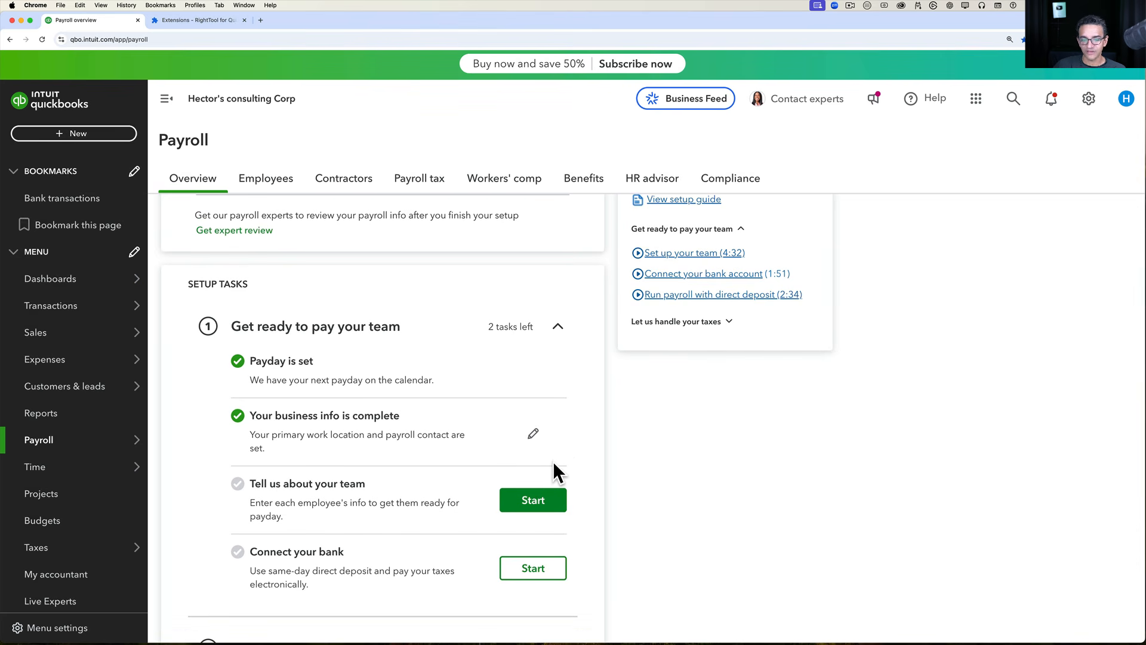
scroll(561, 469, up, 1)
scroll(281, 386, down, 2)
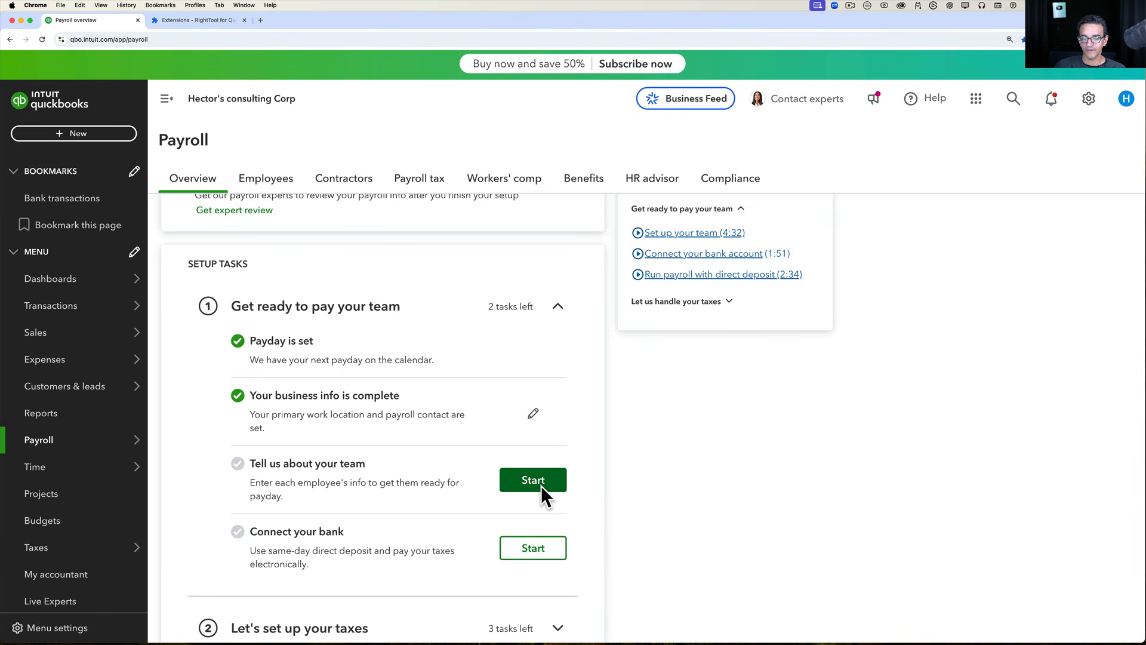
scroll(541, 485, down, 2)
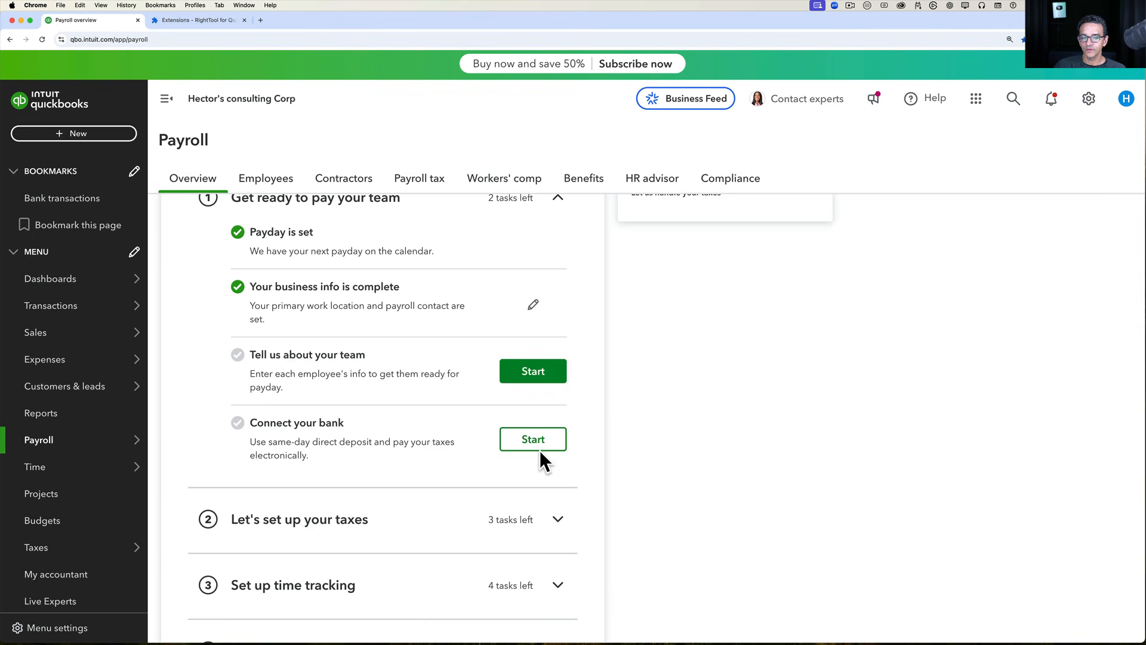
click(511, 521)
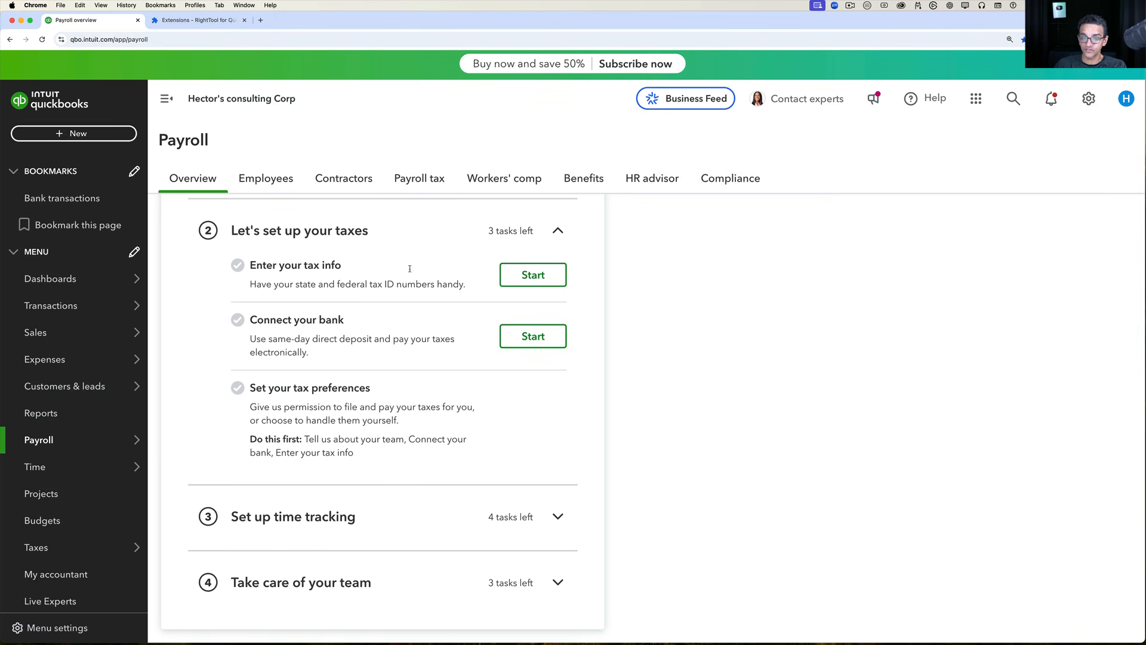
click(555, 234)
- Open the gear settings menu from the Payroll overview
scroll(502, 352, up, 3)
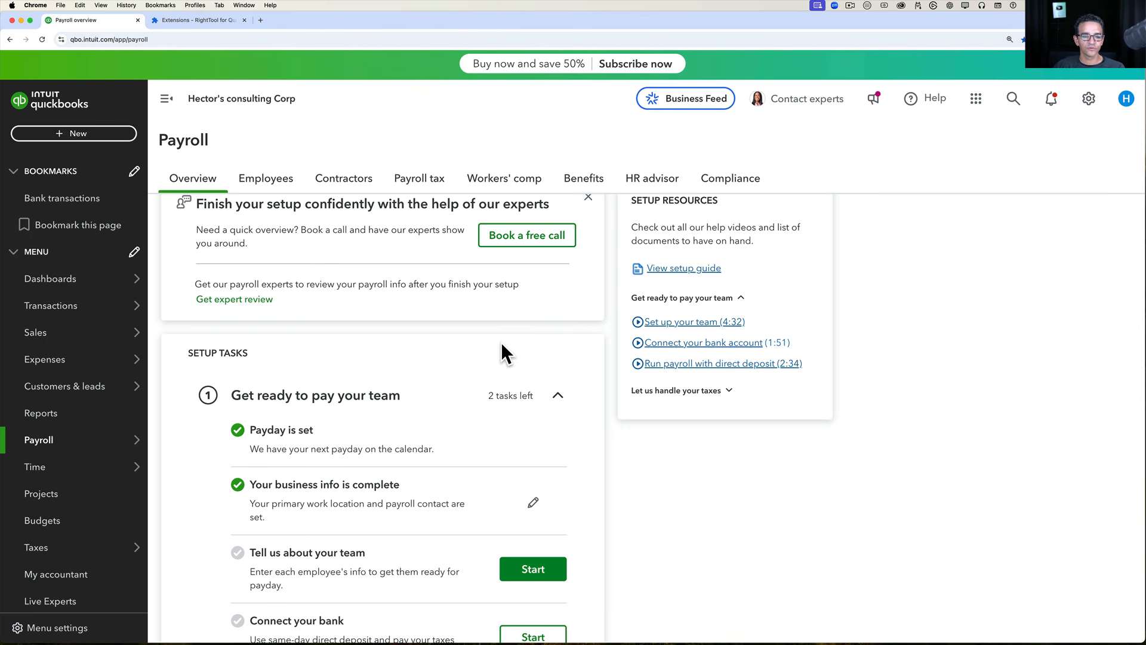
scroll(501, 346, up, 1)
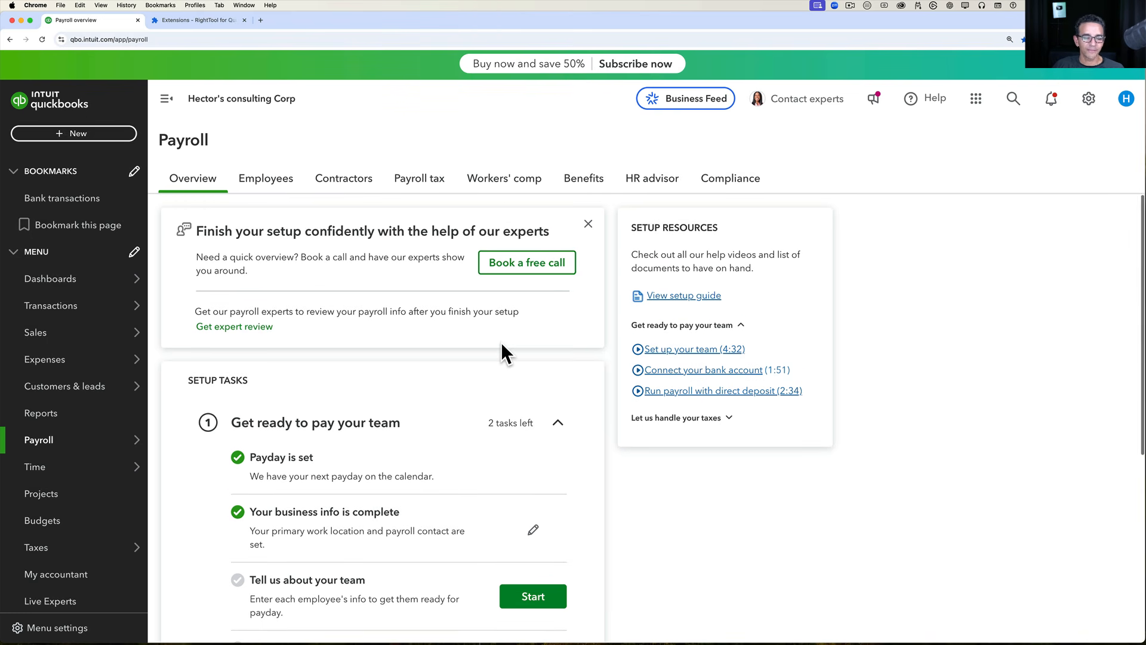
scroll(495, 388, down, 1)
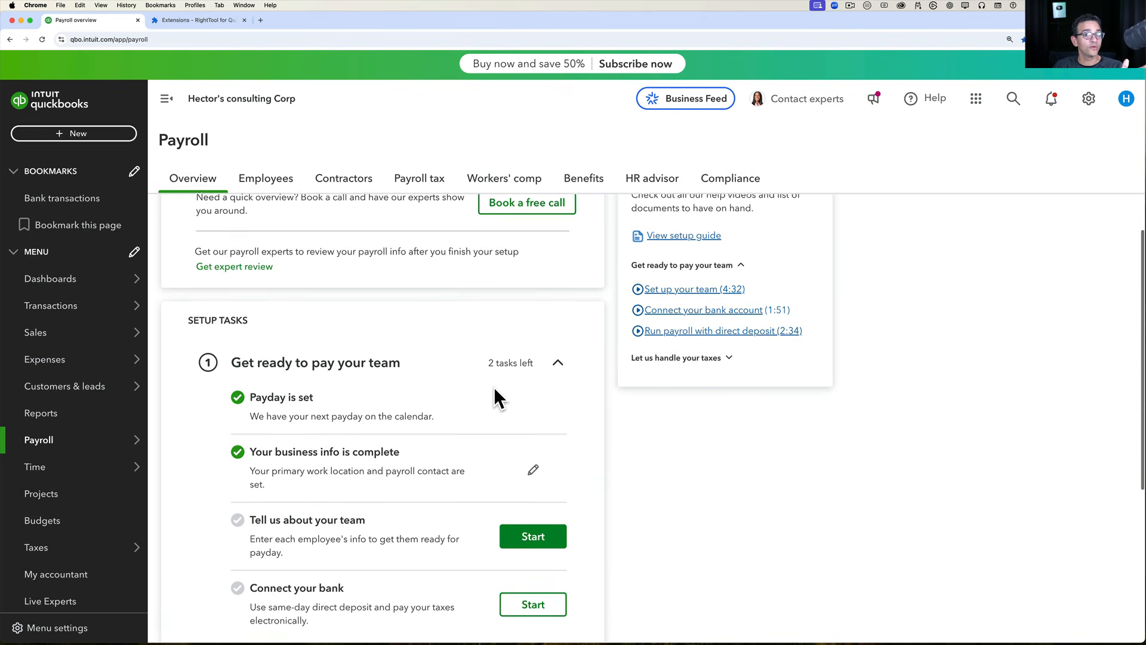
scroll(495, 395, down, 2)
scroll(496, 394, up, 2)
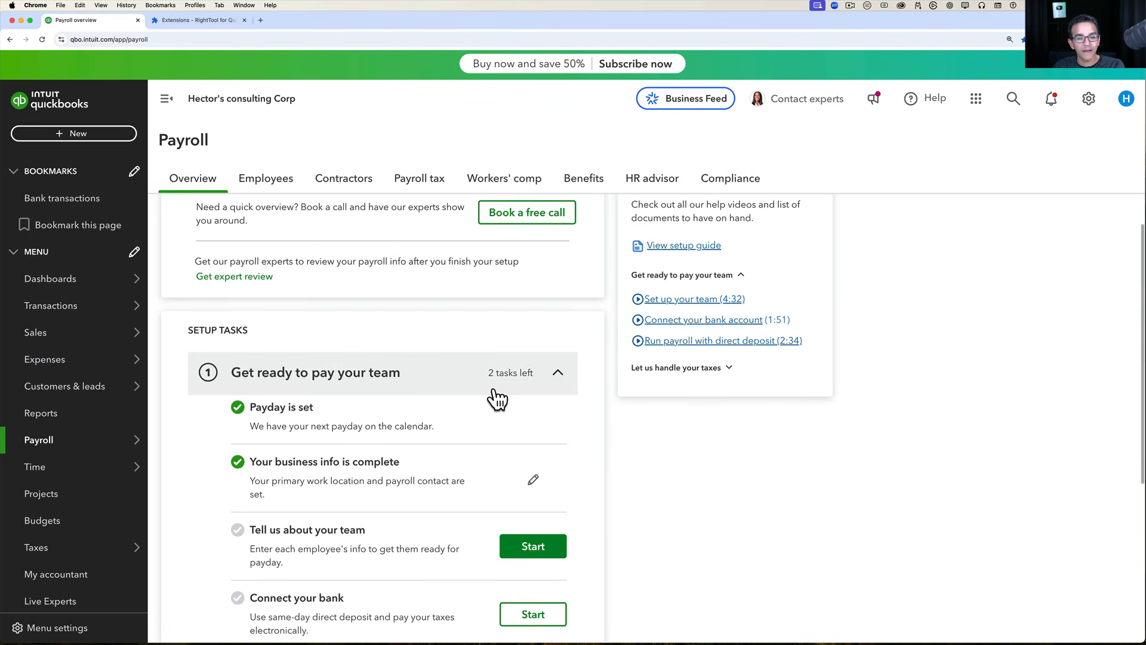
scroll(496, 409, down, 2)
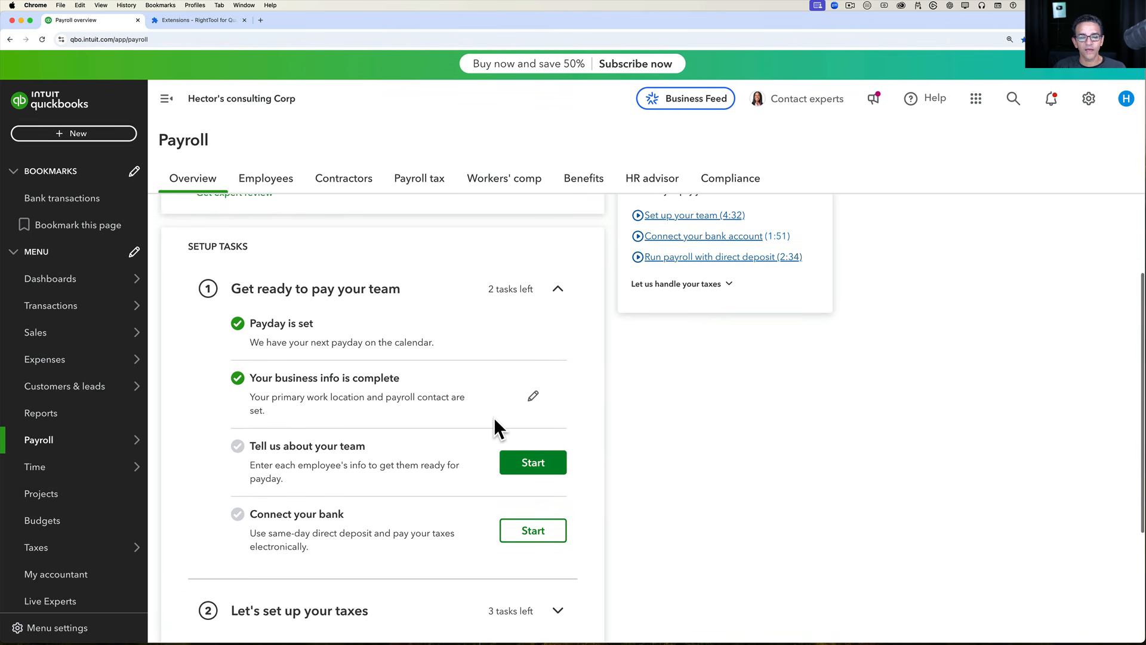
scroll(494, 421, down, 4)
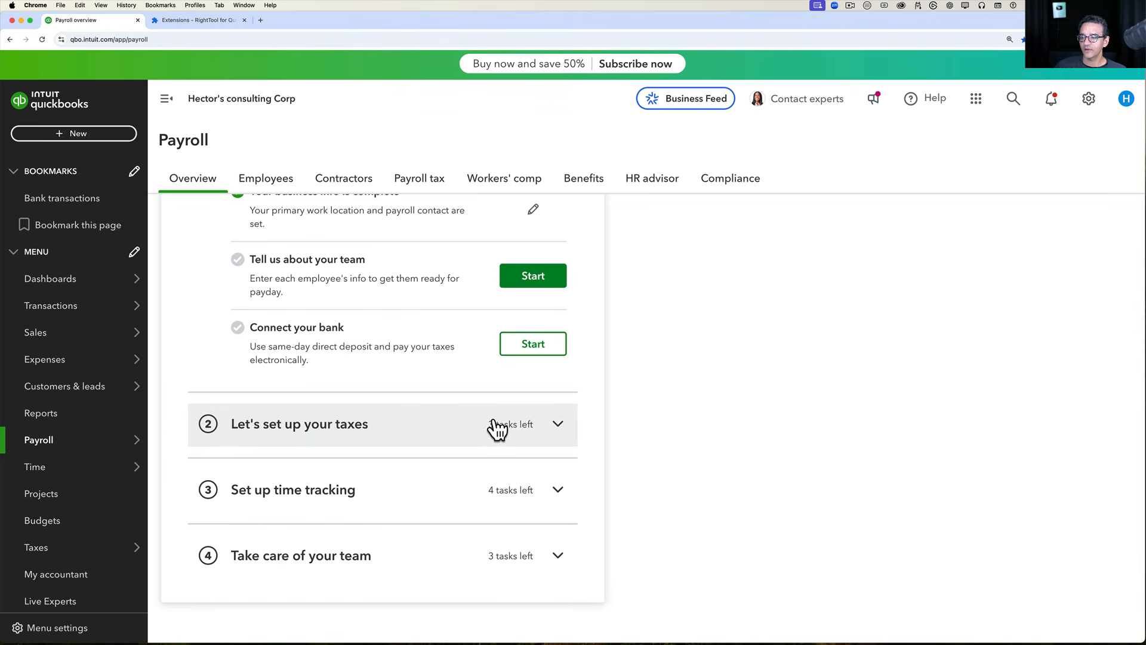
click(1090, 100)
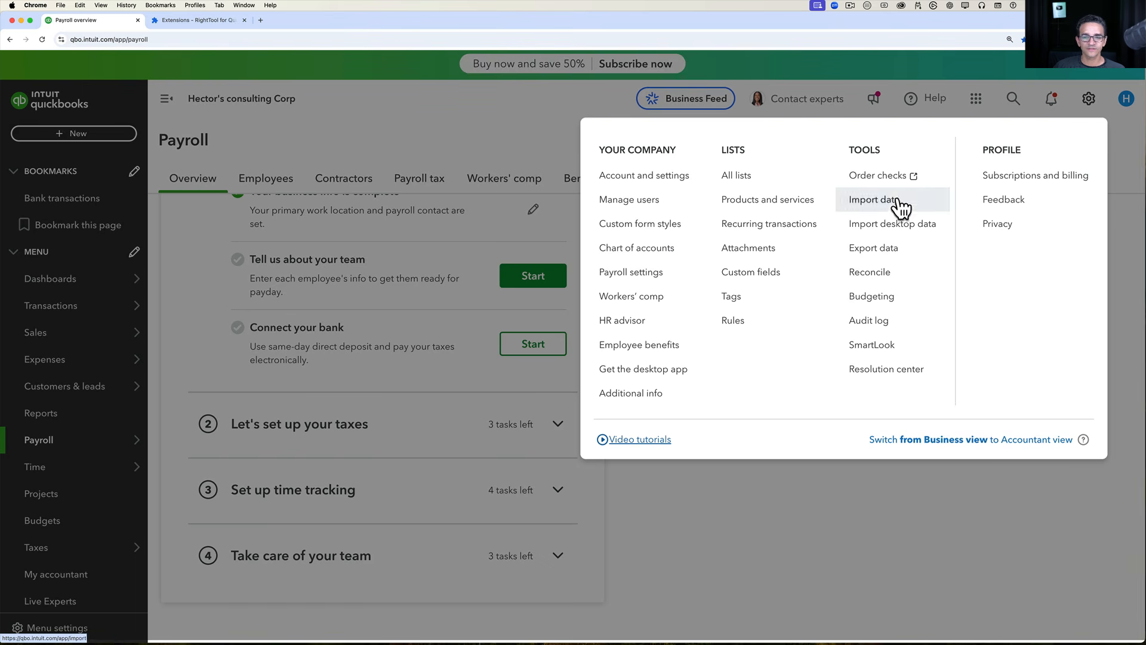
- In Account and settings, make the legal name match the company name and save the company's EIN
click(635, 175)
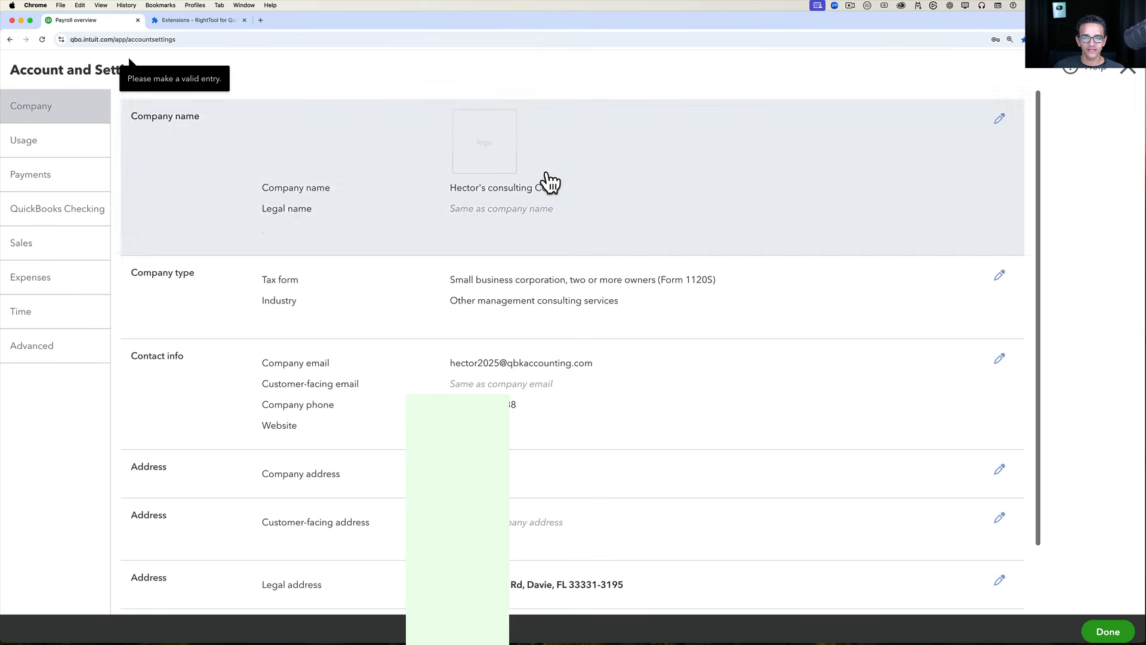
click(251, 219)
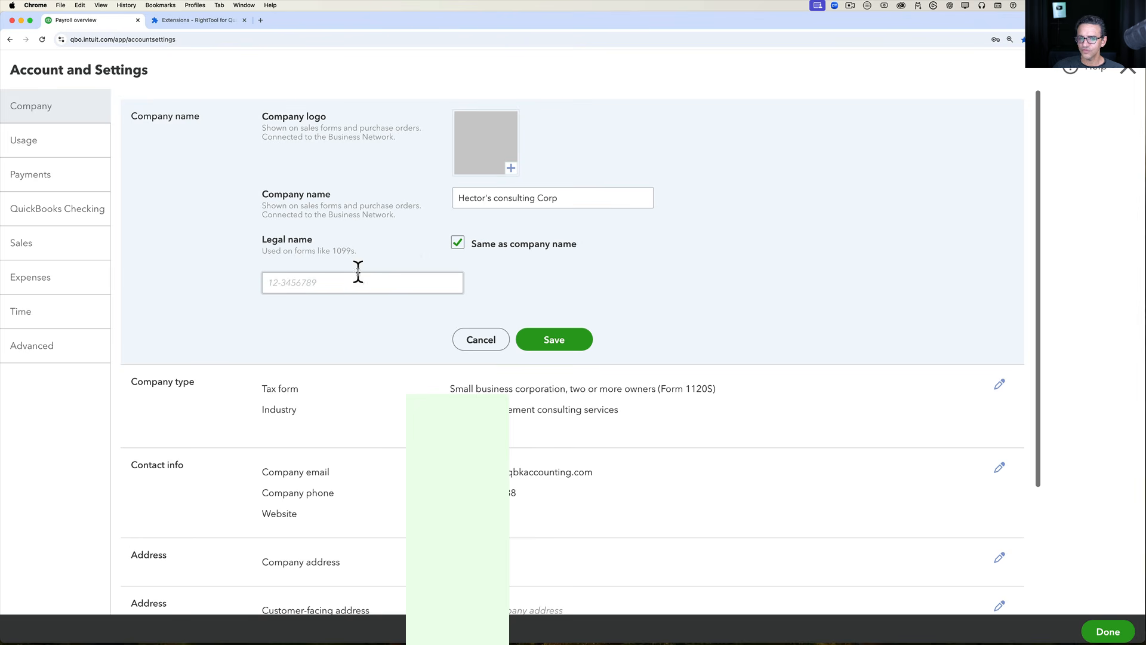
click(317, 284)
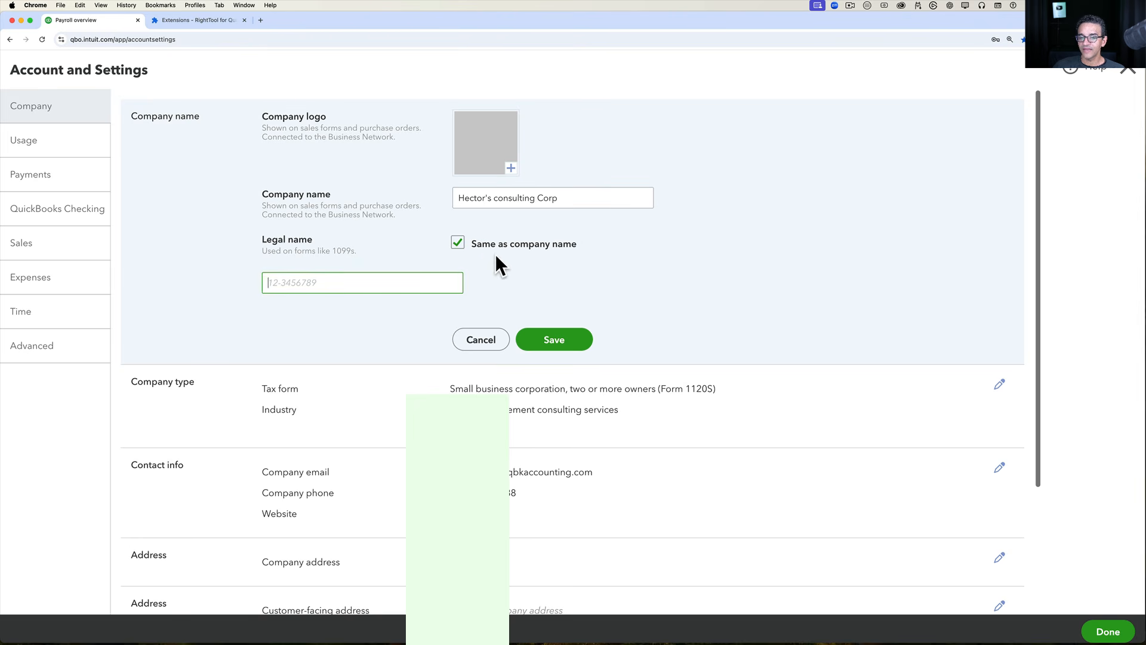
click(459, 241)
drag(564, 198, 443, 193)
key(cmd+c)
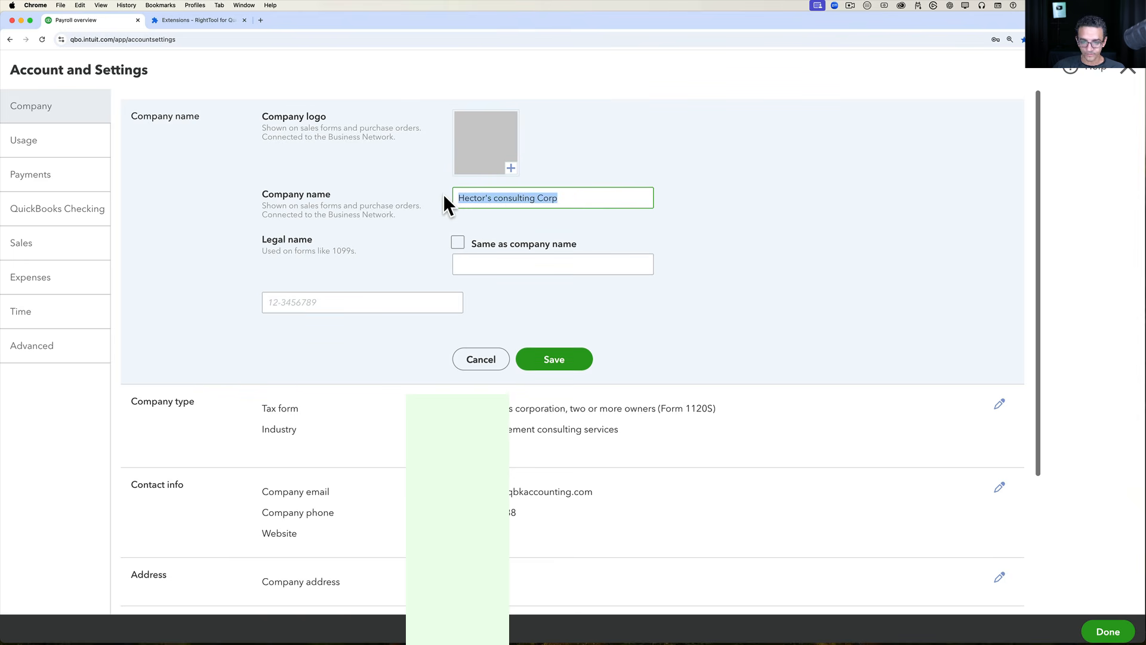
click(520, 260)
key(cmd+v)
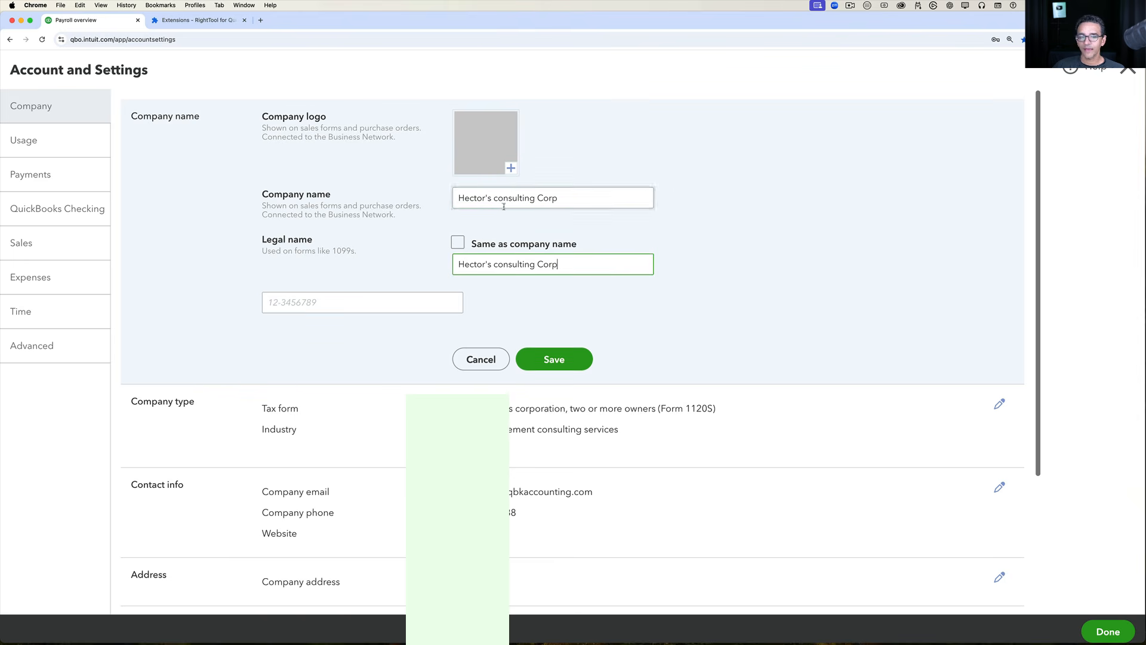
click(457, 241)
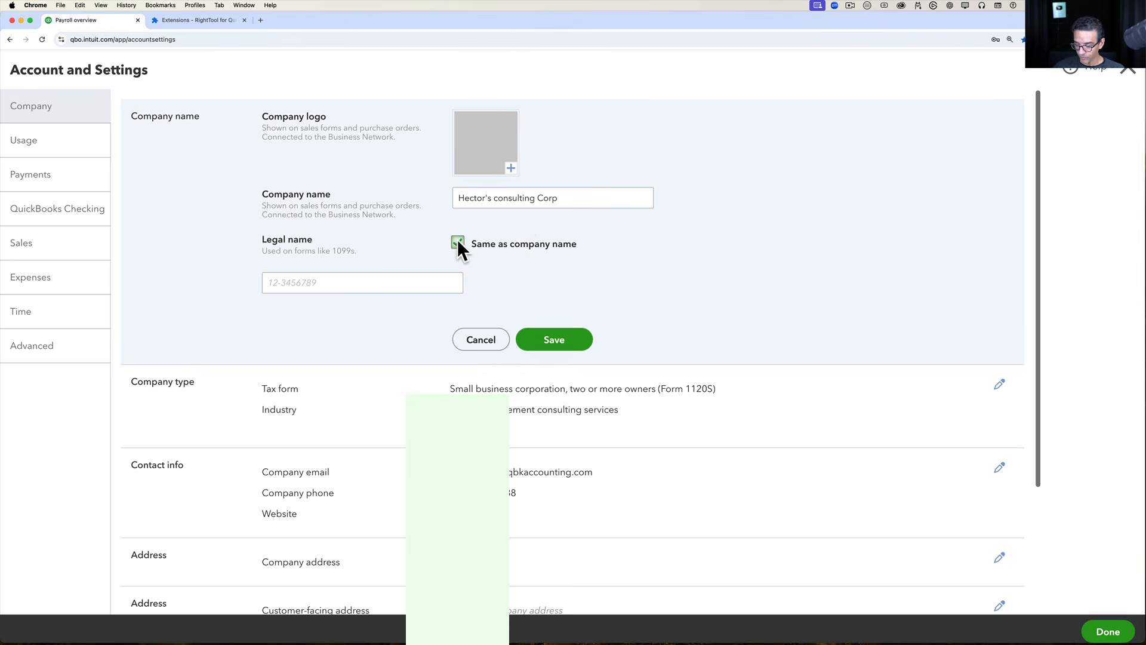
click(323, 281)
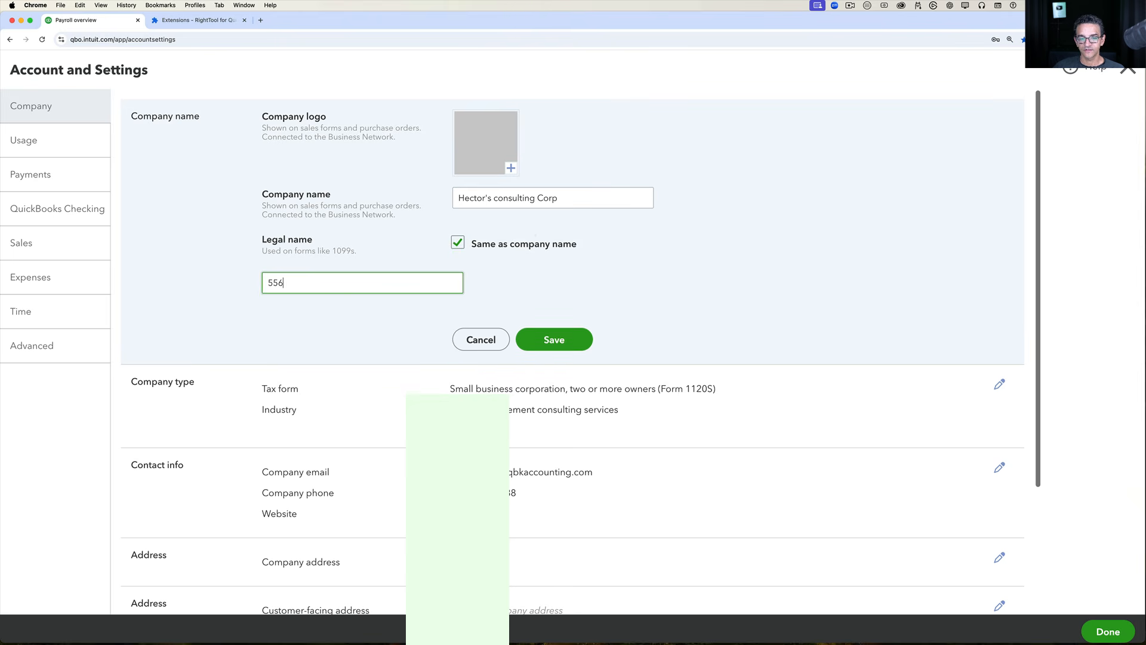
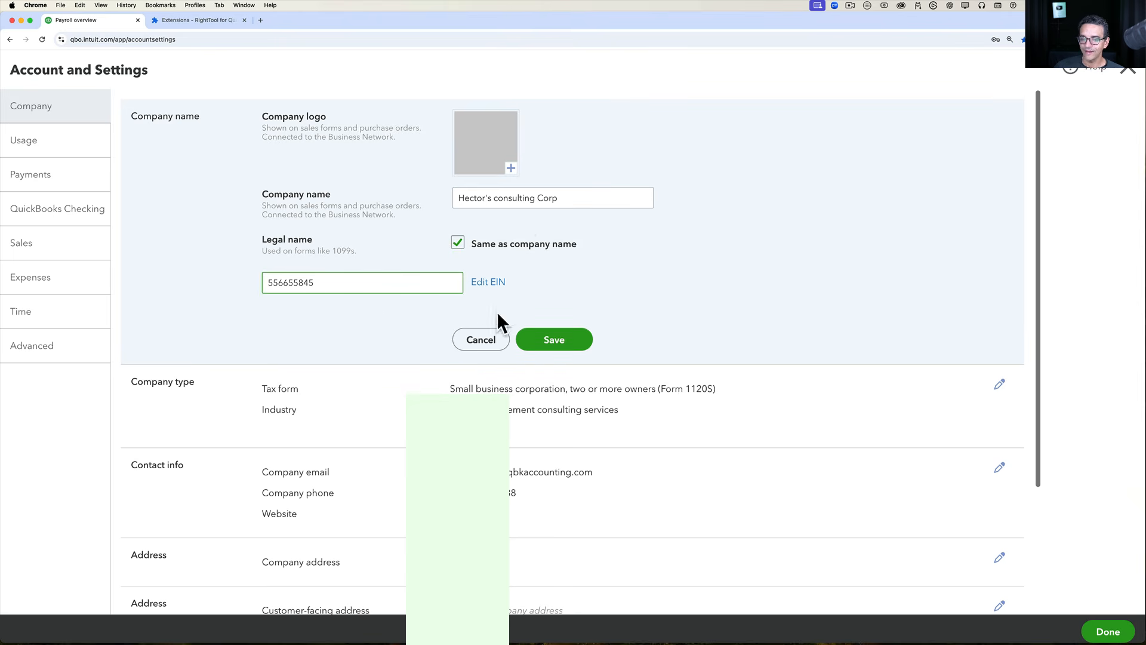
click(552, 345)
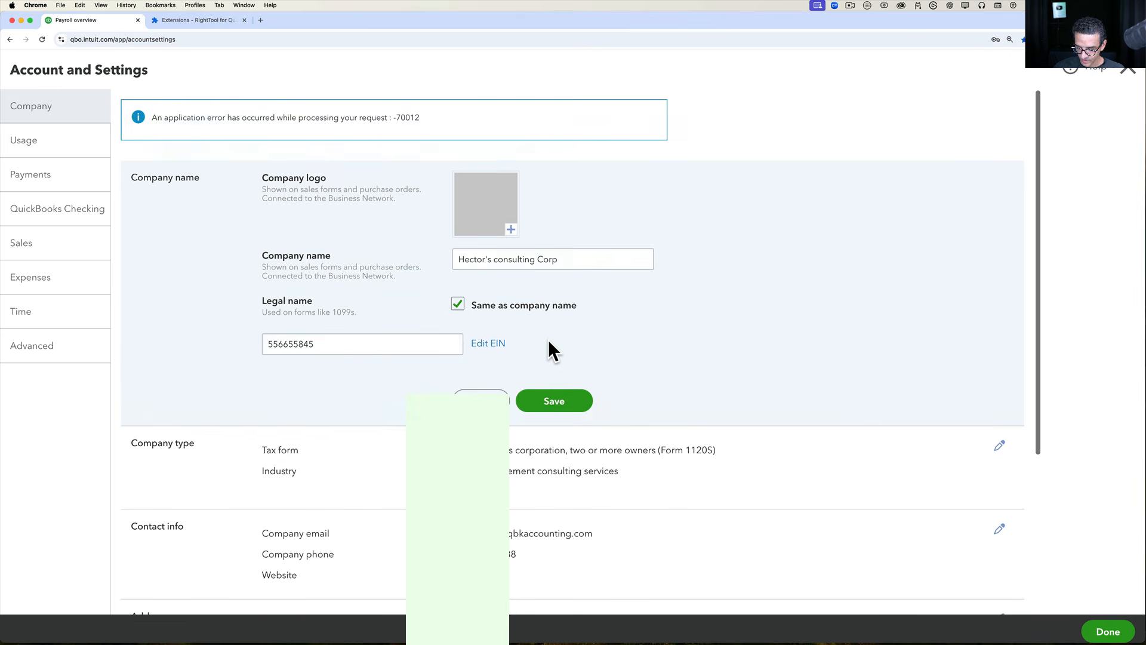
click(581, 335)
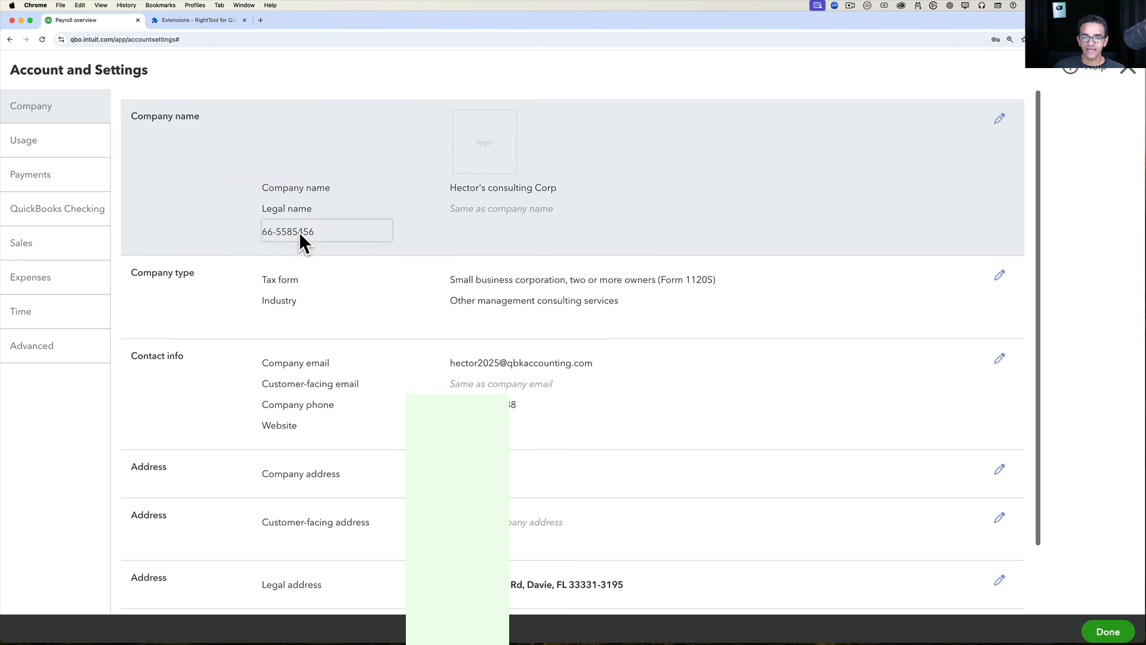
- Keep Form 1120S as the company tax form and close settings
click(316, 313)
click(583, 290)
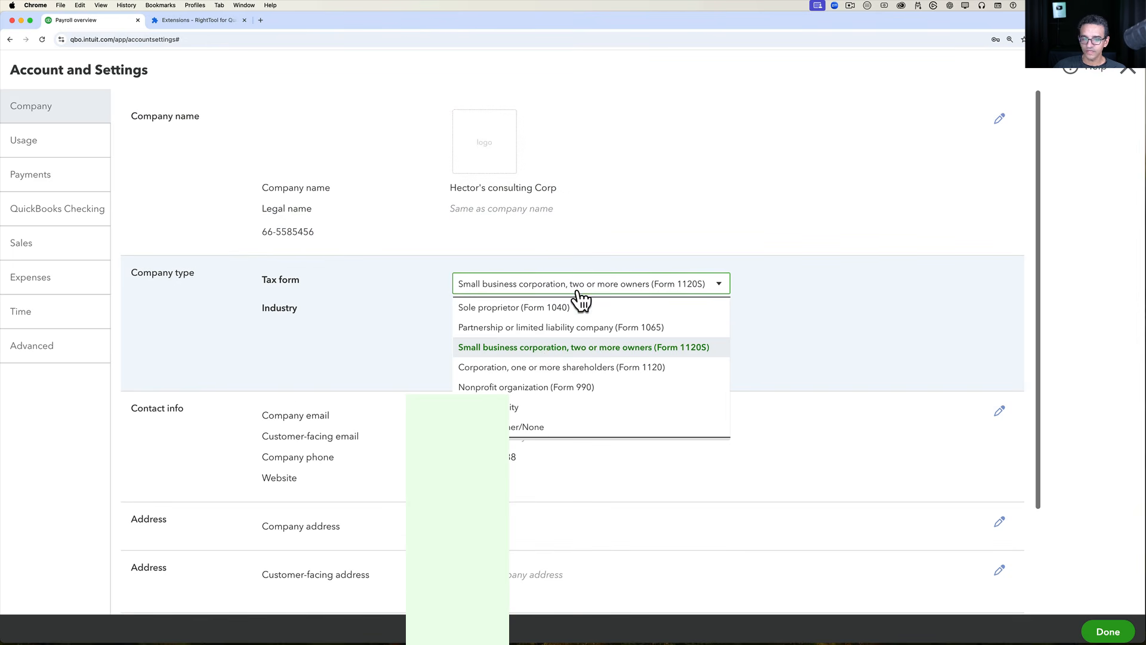
click(537, 351)
scroll(533, 376, down, 2)
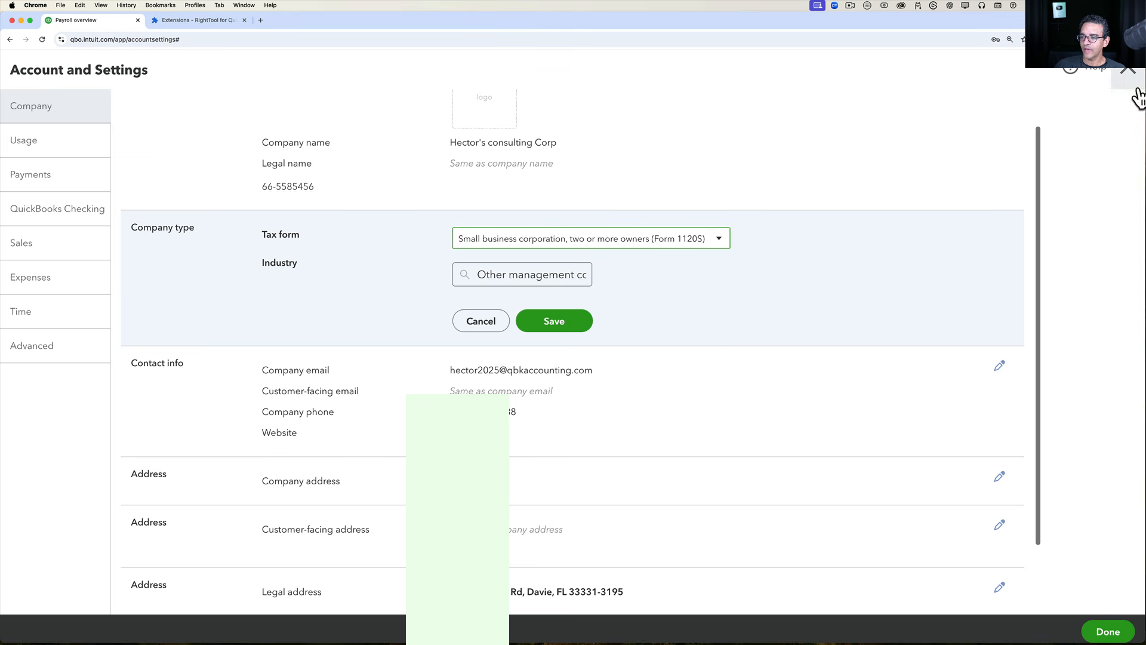
click(1128, 70)
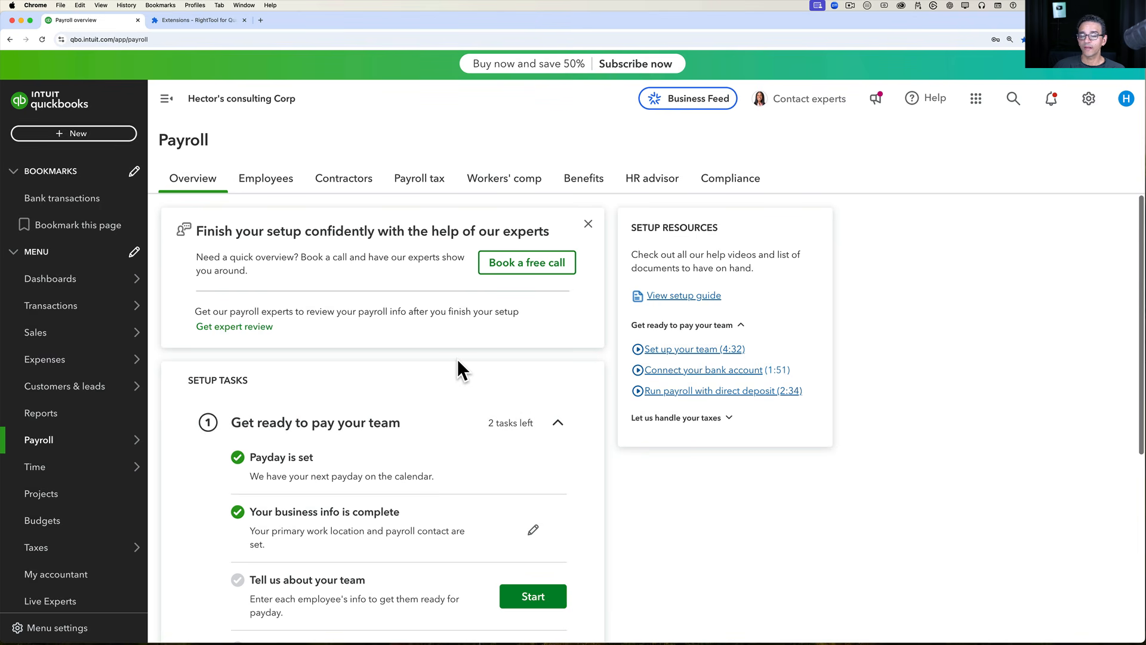
- From the payroll Employees list, bring up the Add an employee form
click(268, 180)
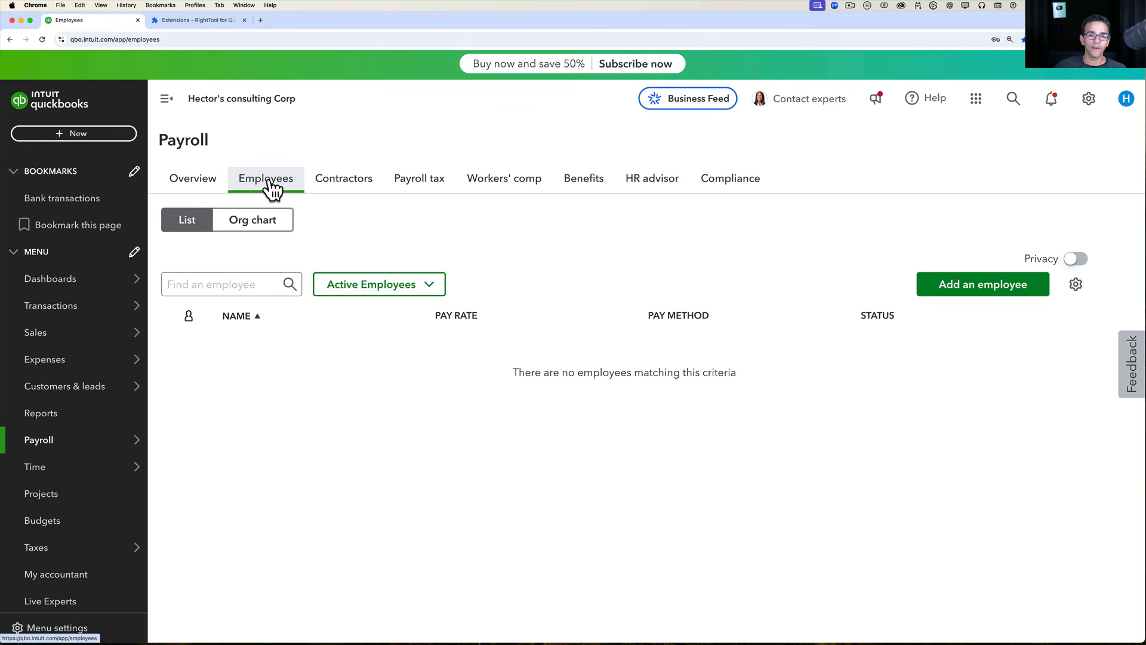
click(994, 287)
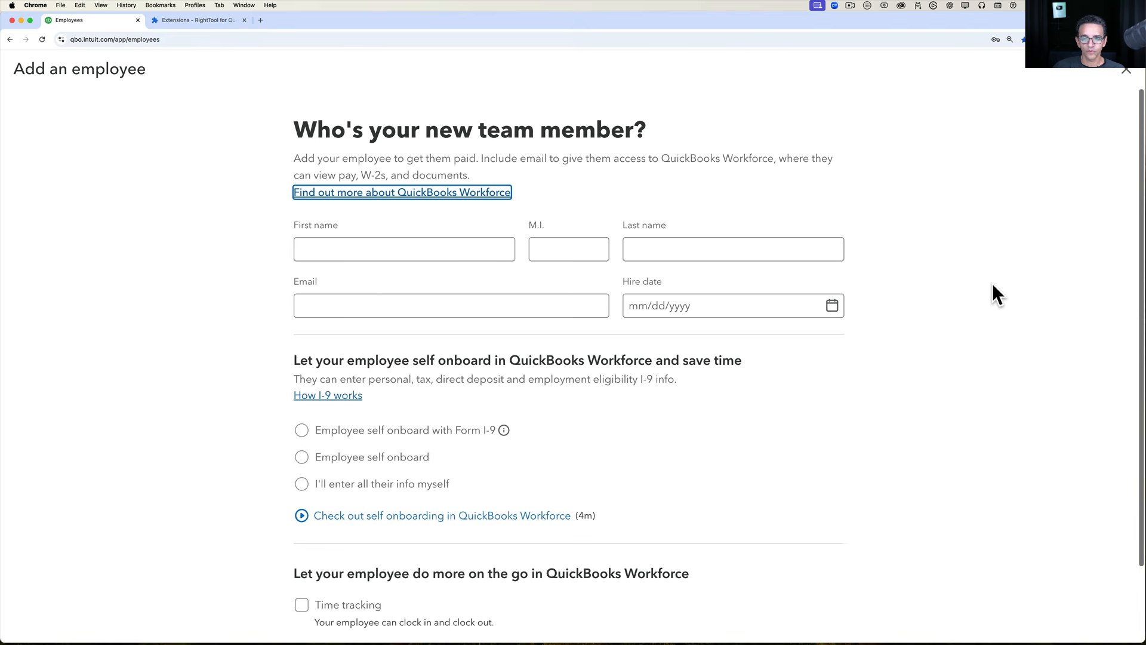
- Enter the employee's first and last name, e-mail, and hire date 07/08/2019
click(359, 254)
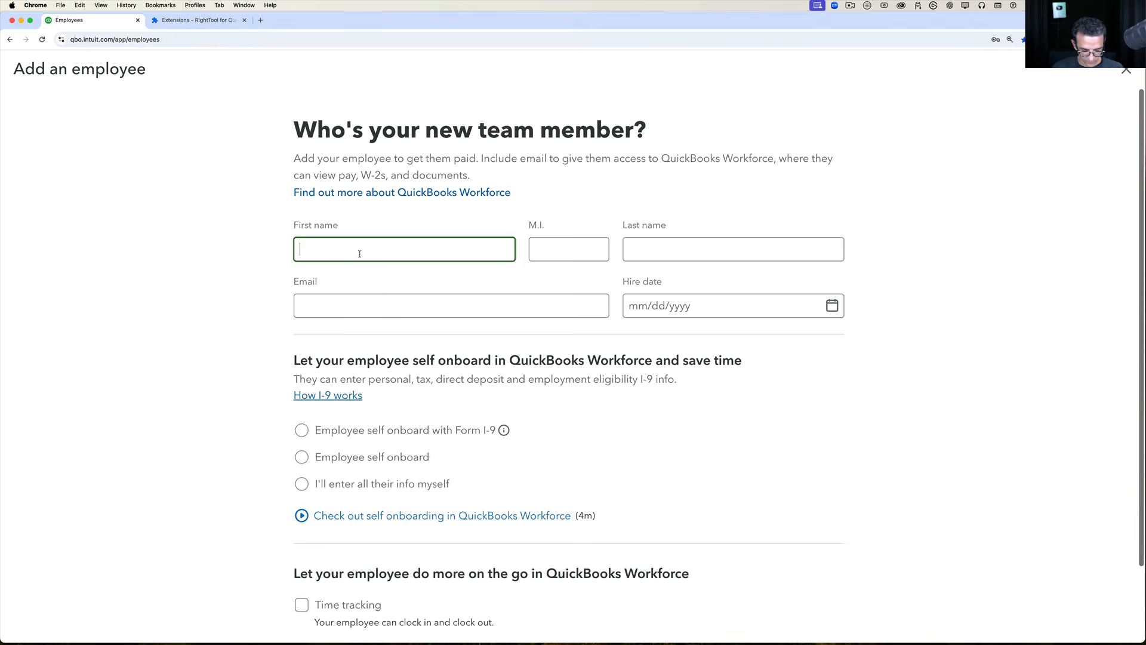
key(Tab)
key(Tab)
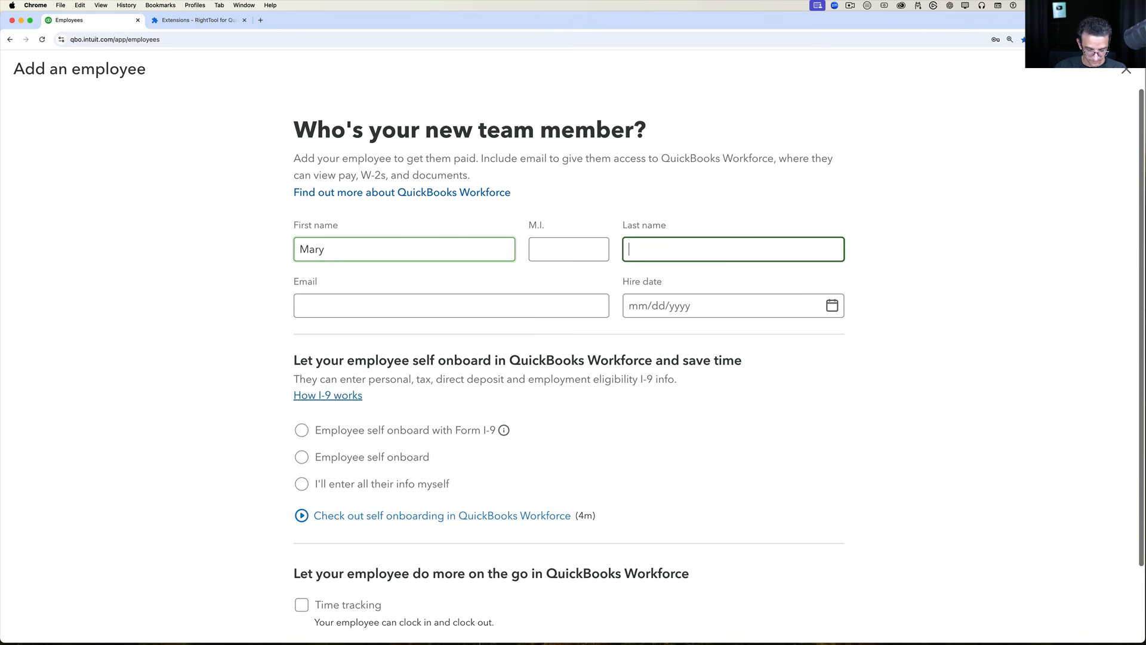
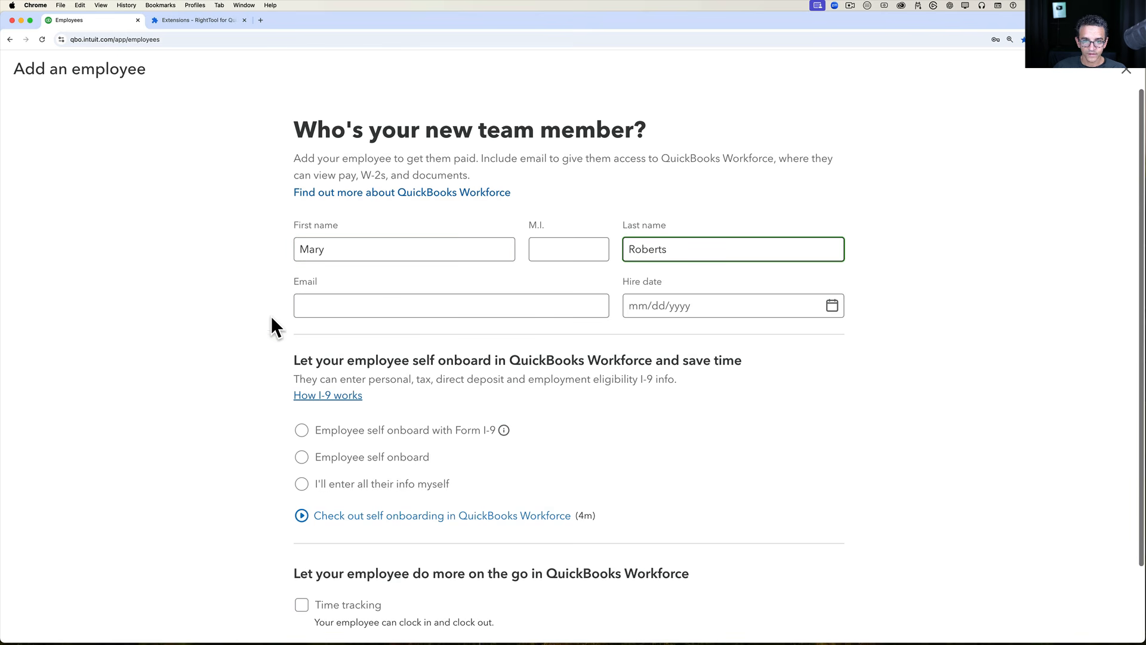
click(338, 310)
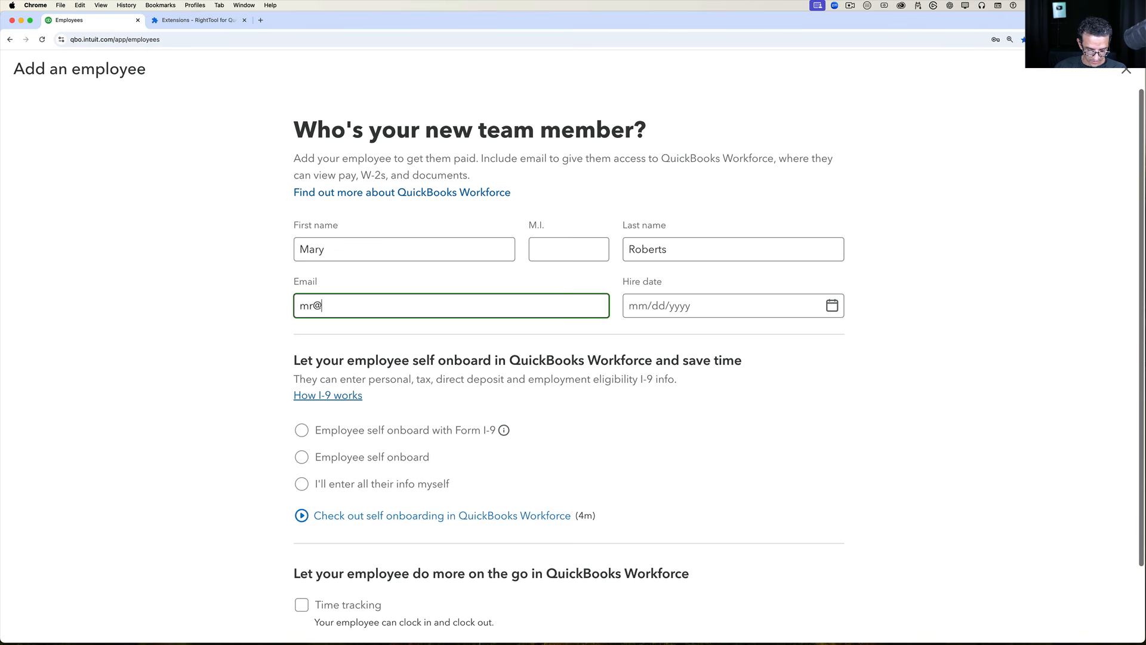
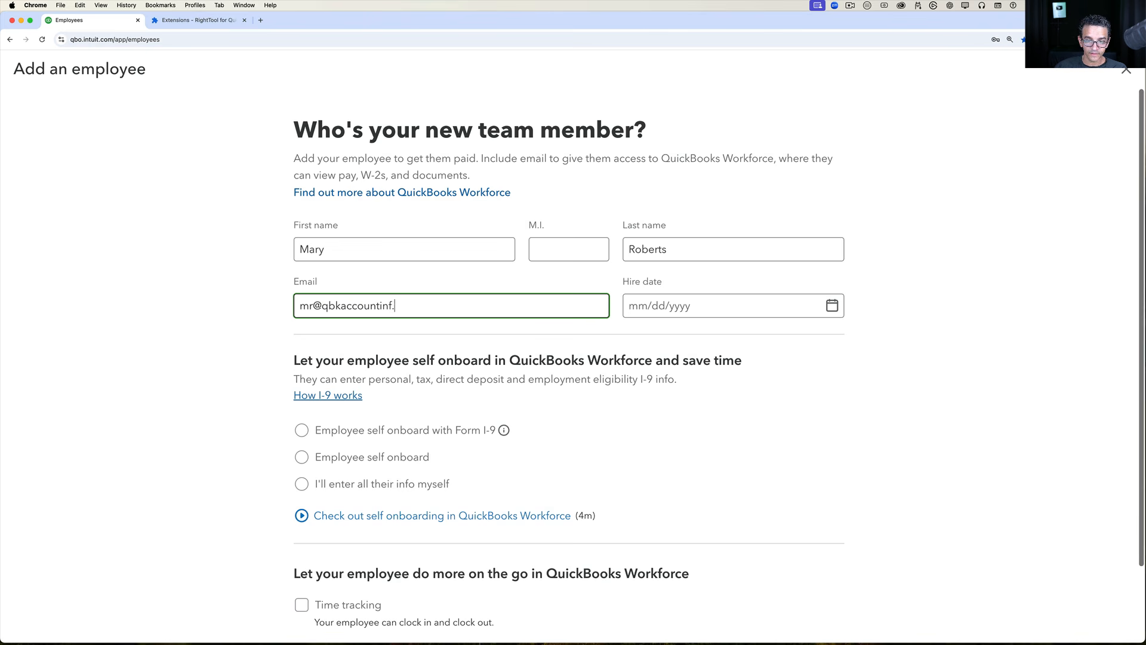
click(657, 306)
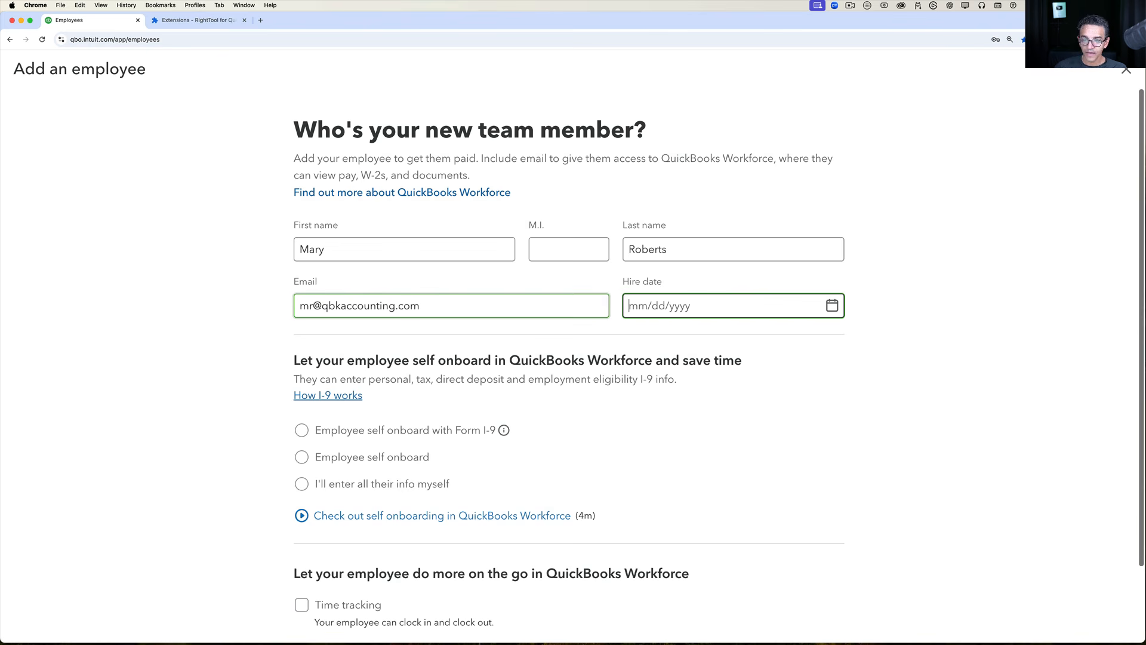
text(01)
key(BackSpace)
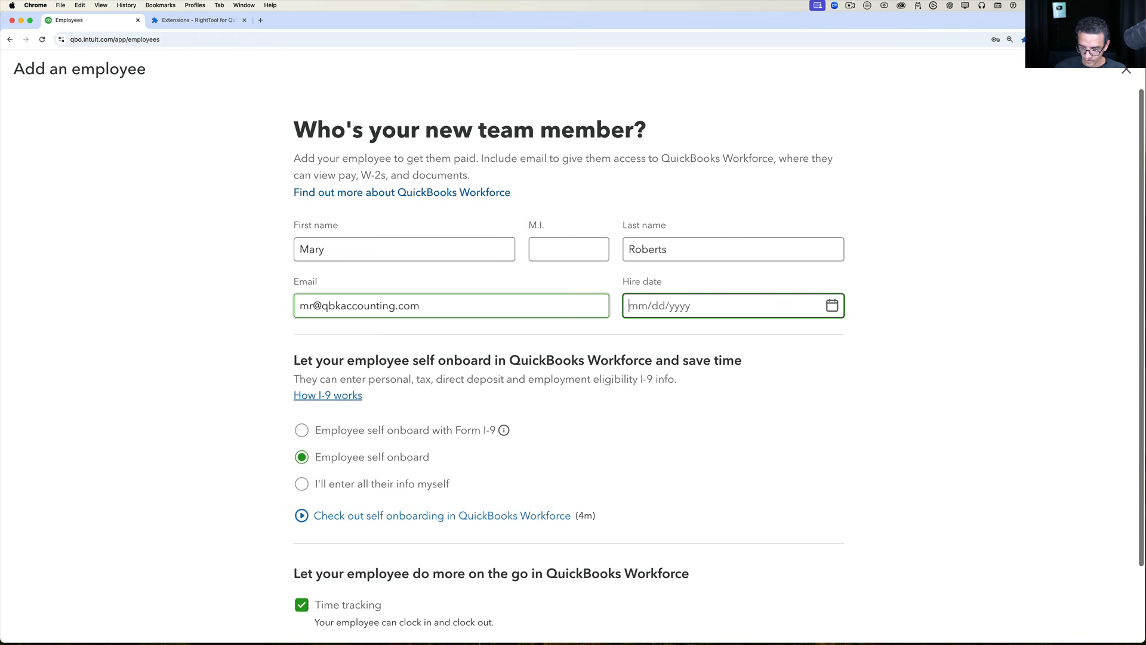
text(07/08/2019)
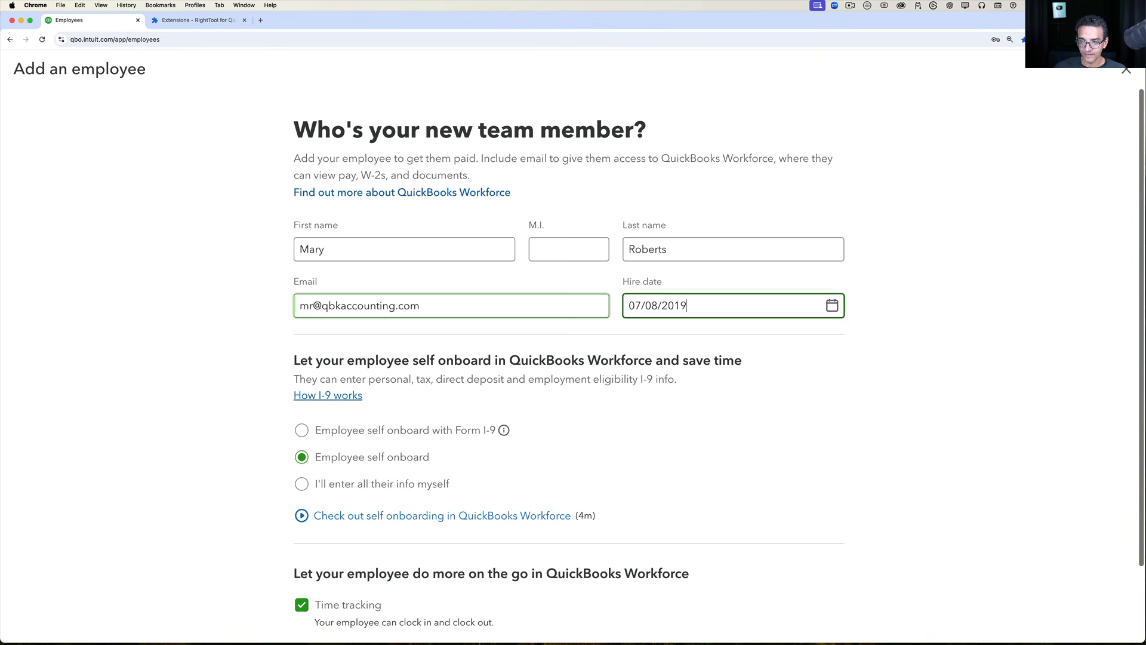
key(Tab)
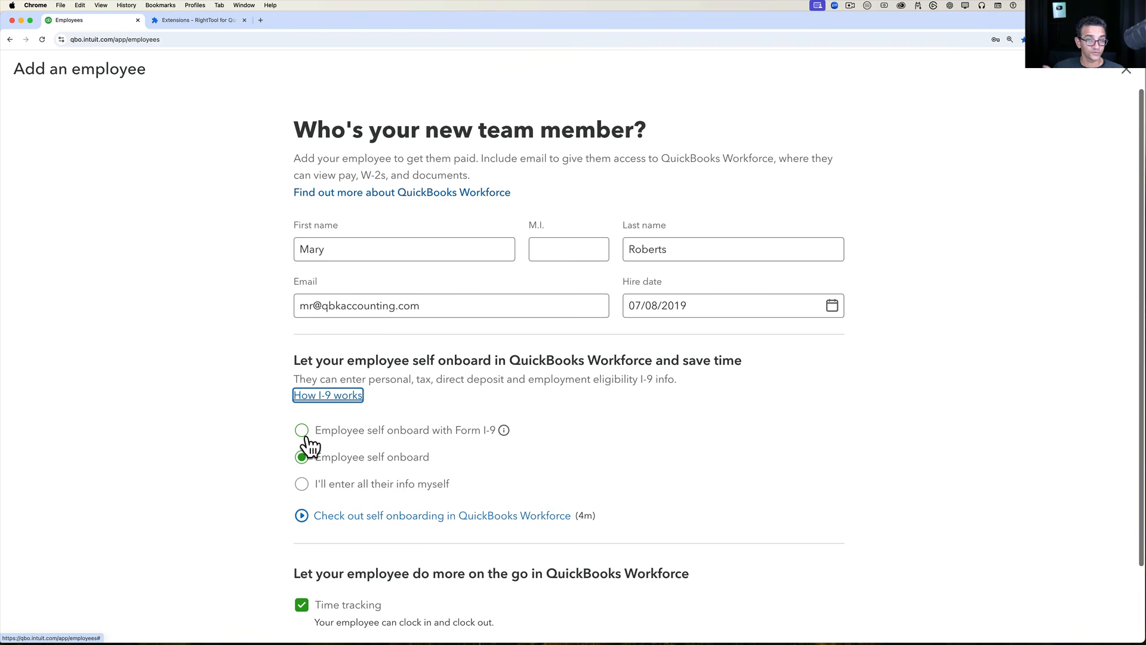
- Choose 'I'll enter all their info myself' and save the new employee
click(302, 483)
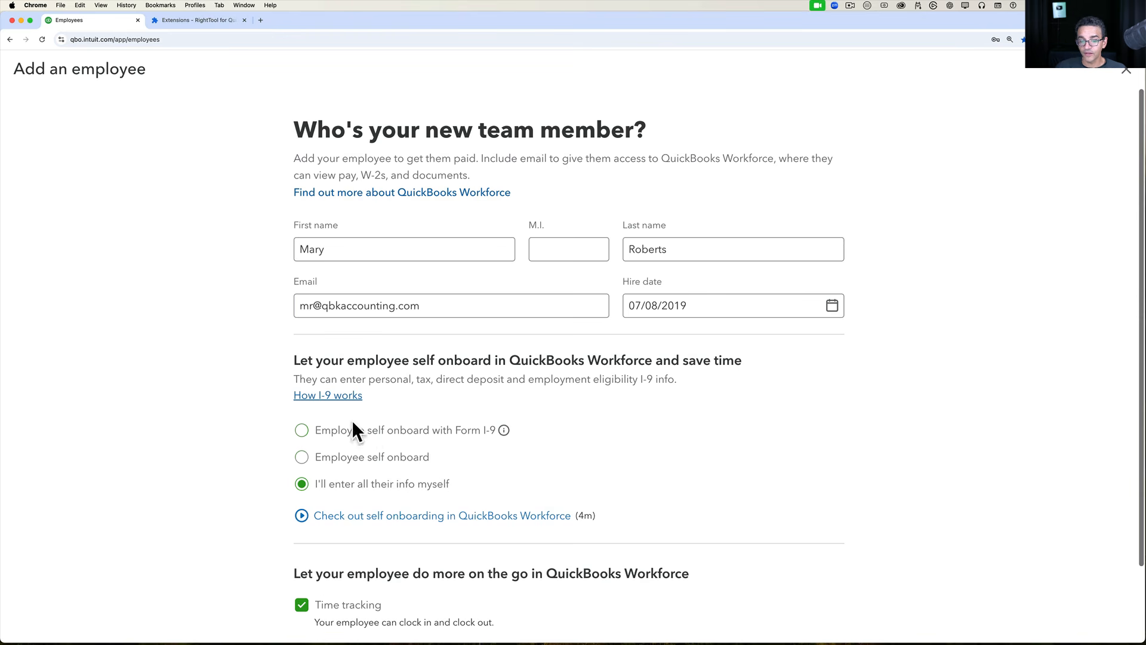
click(342, 465)
click(341, 434)
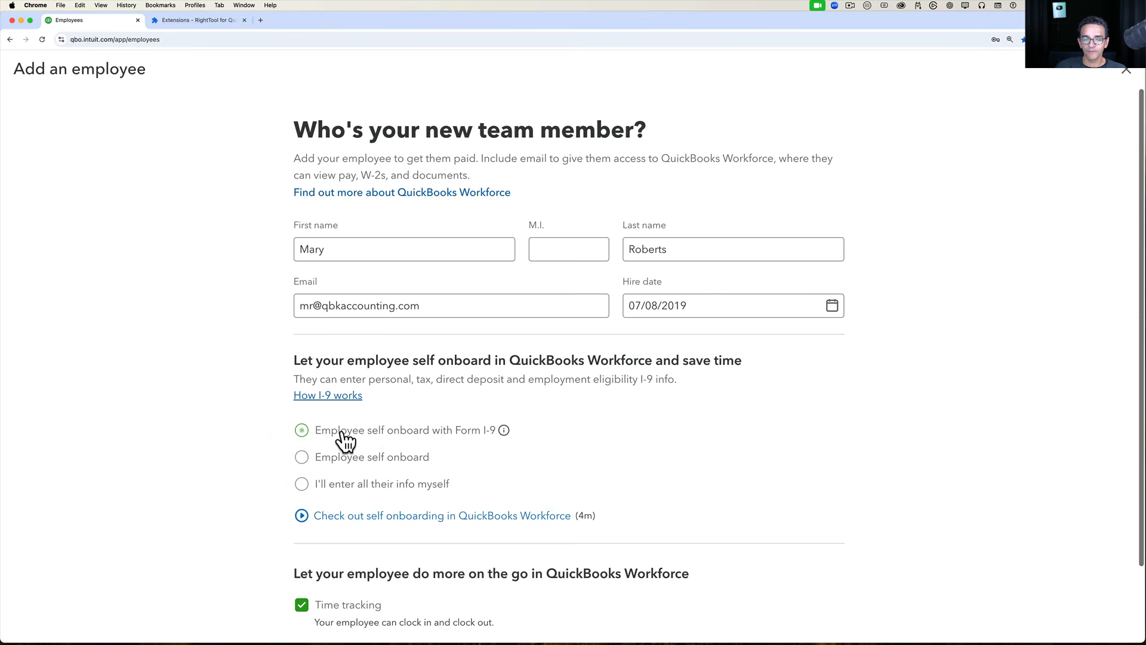
click(343, 485)
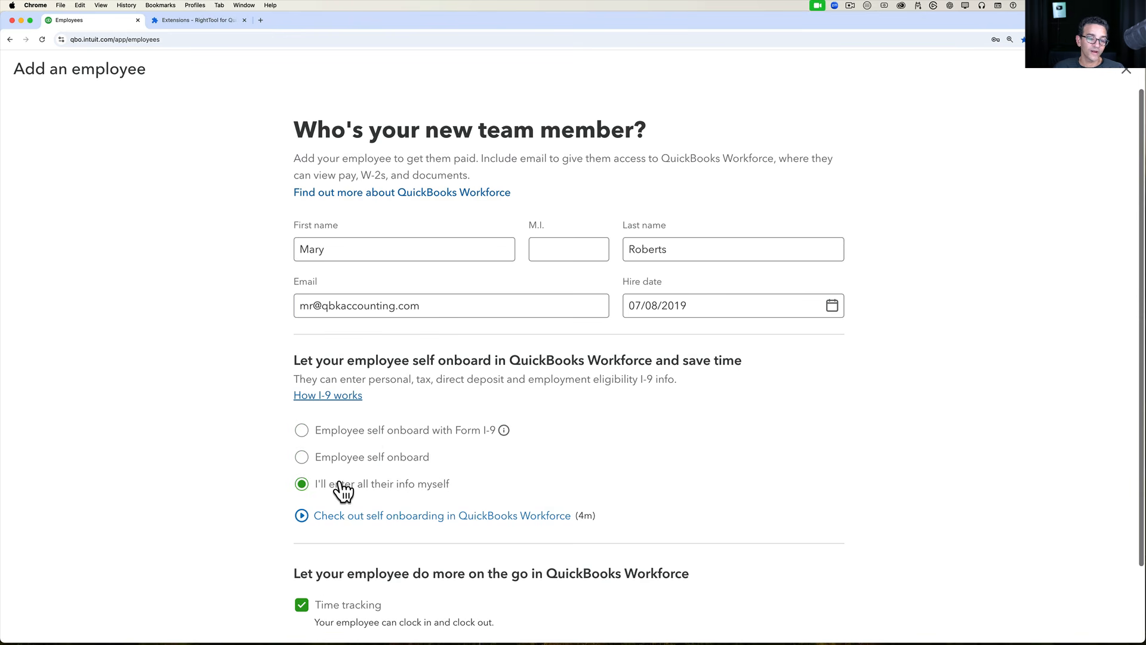
scroll(481, 491, down, 1)
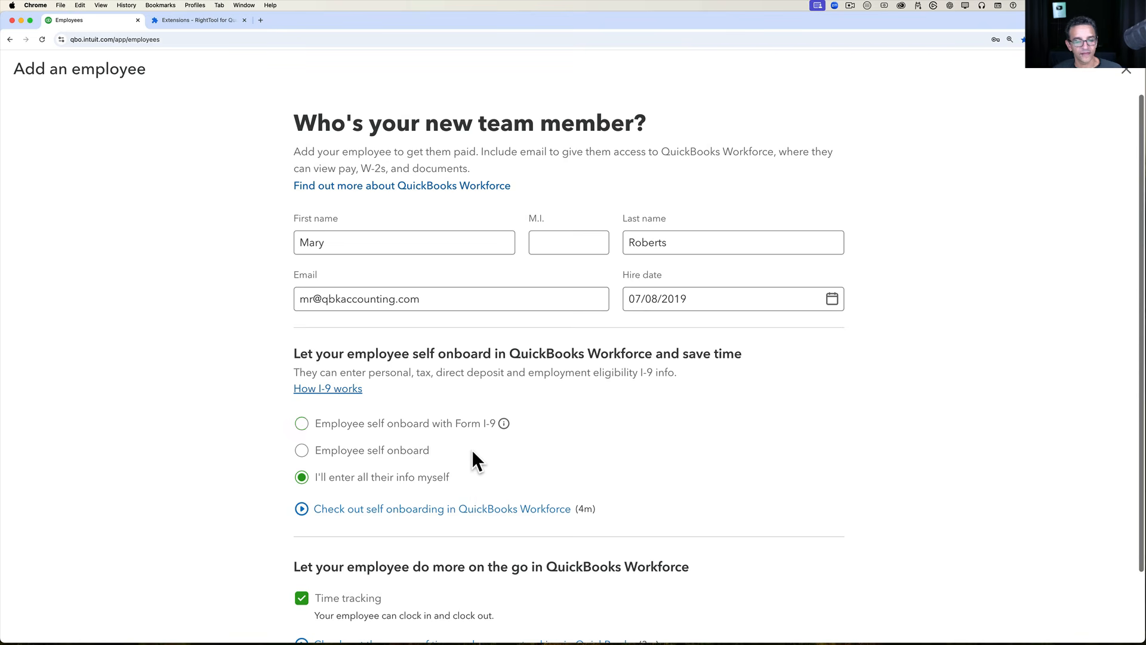
scroll(484, 466, down, 3)
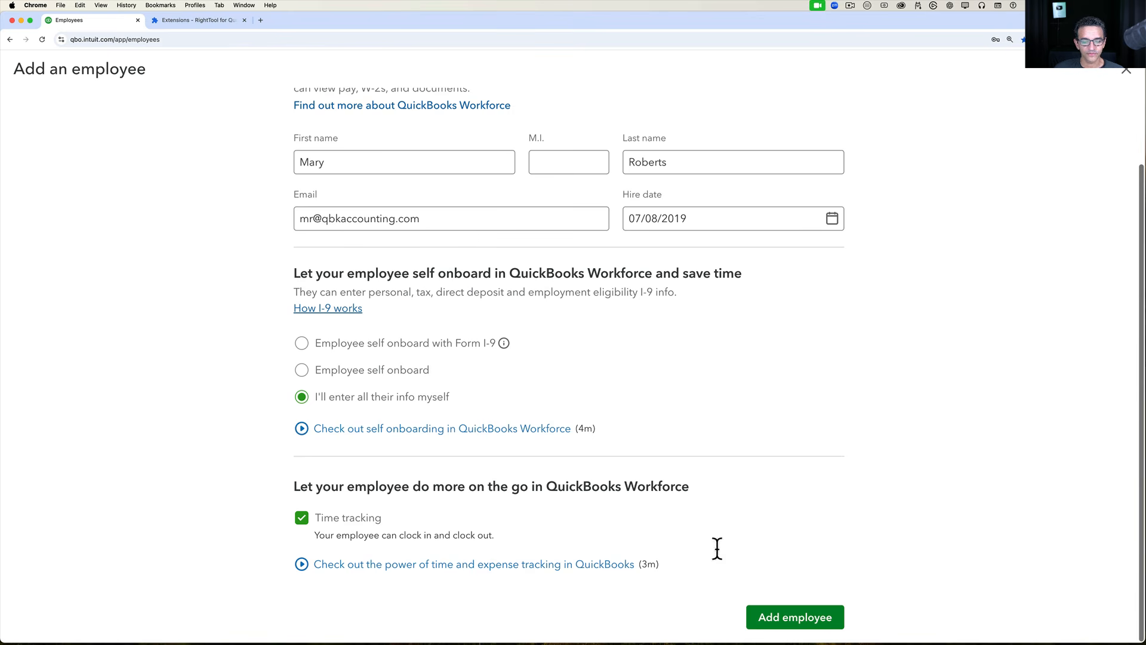
click(801, 613)
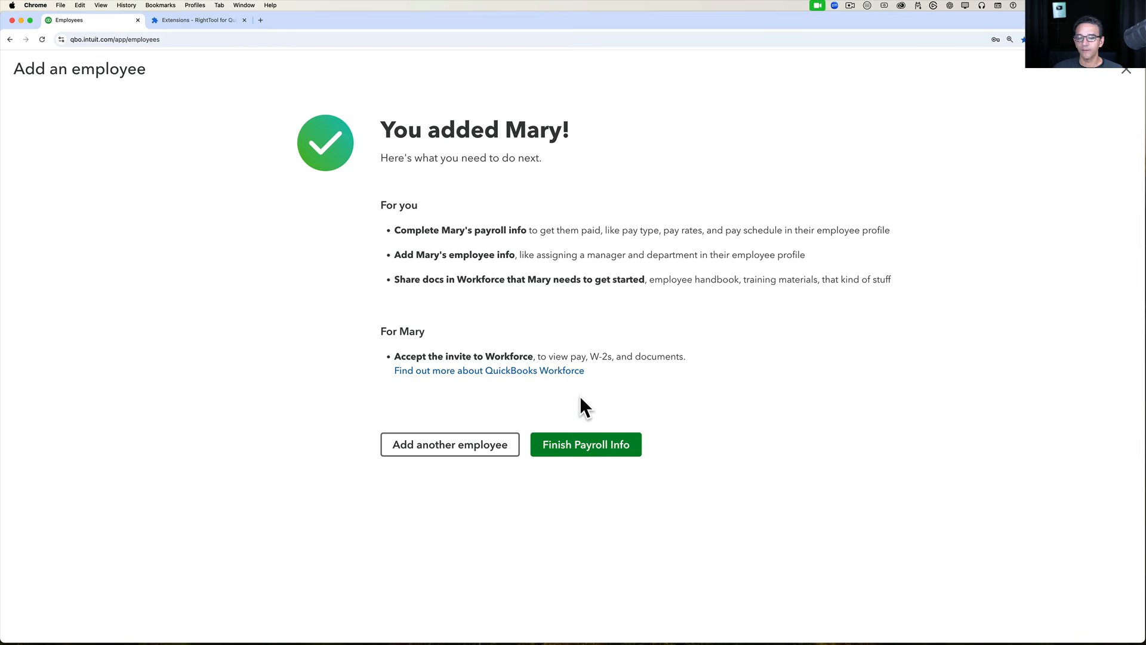
- Open the new employee's profile from the Employee List and edit her employment details
click(589, 453)
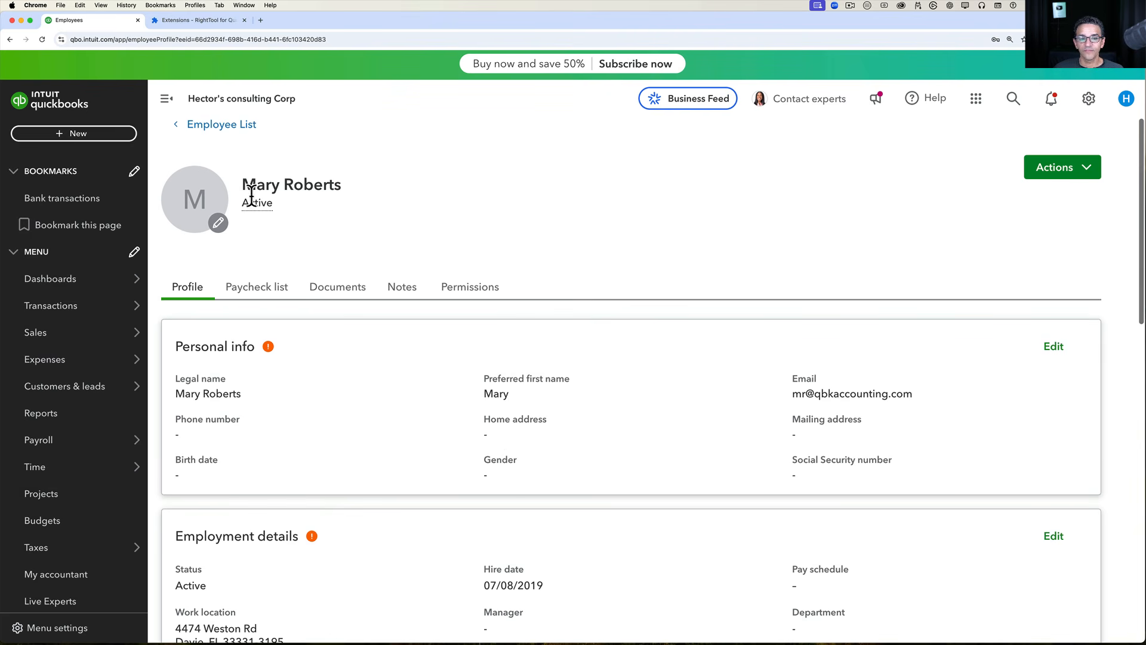
click(201, 125)
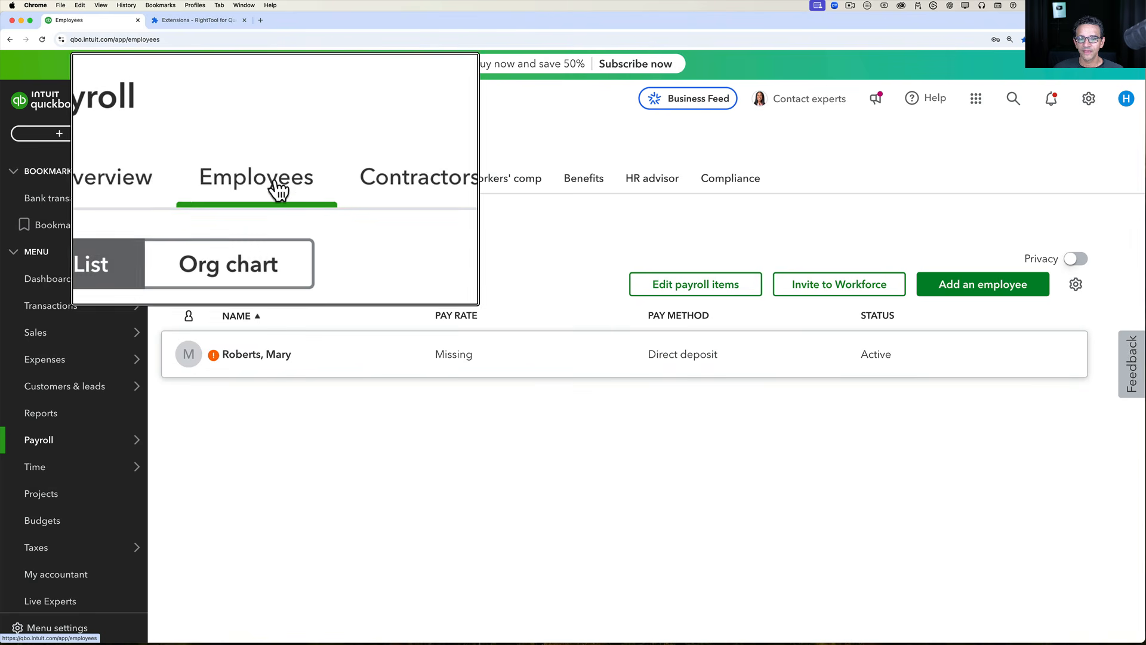
click(262, 355)
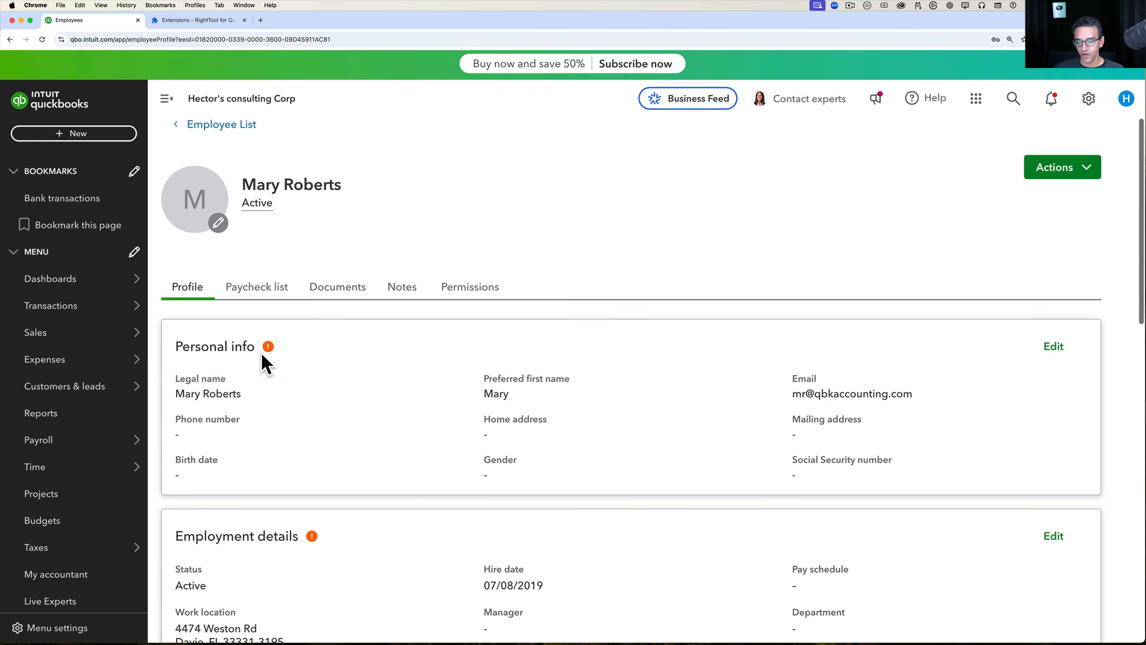
scroll(413, 449, down, 4)
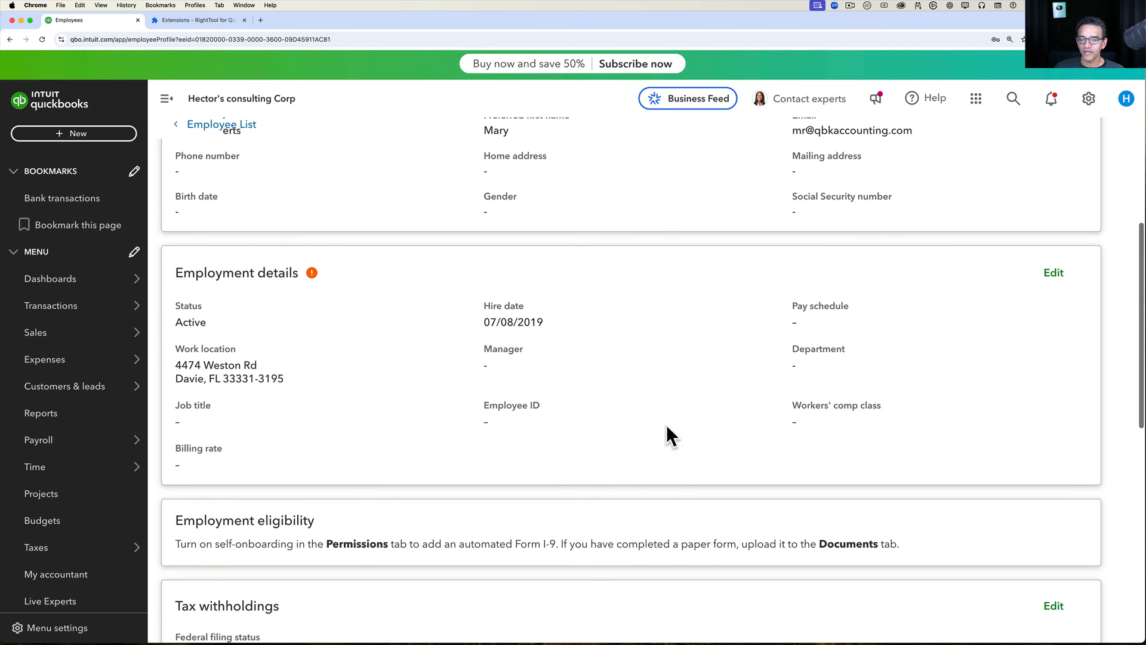
scroll(665, 411, down, 5)
scroll(665, 411, up, 5)
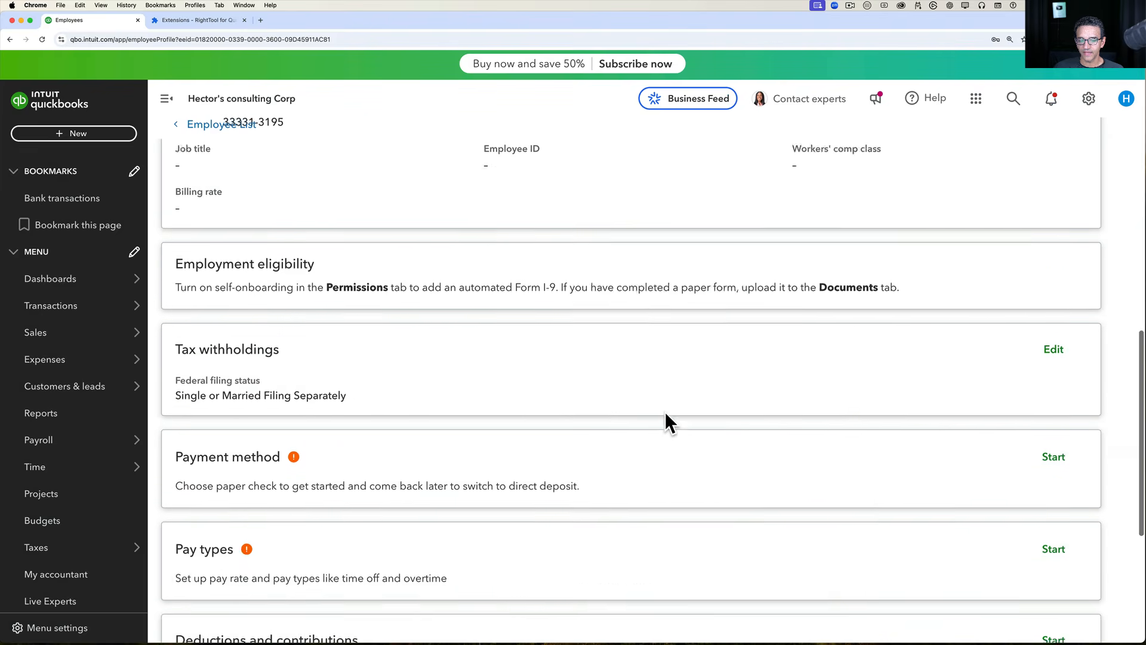
mouse_move(308, 259)
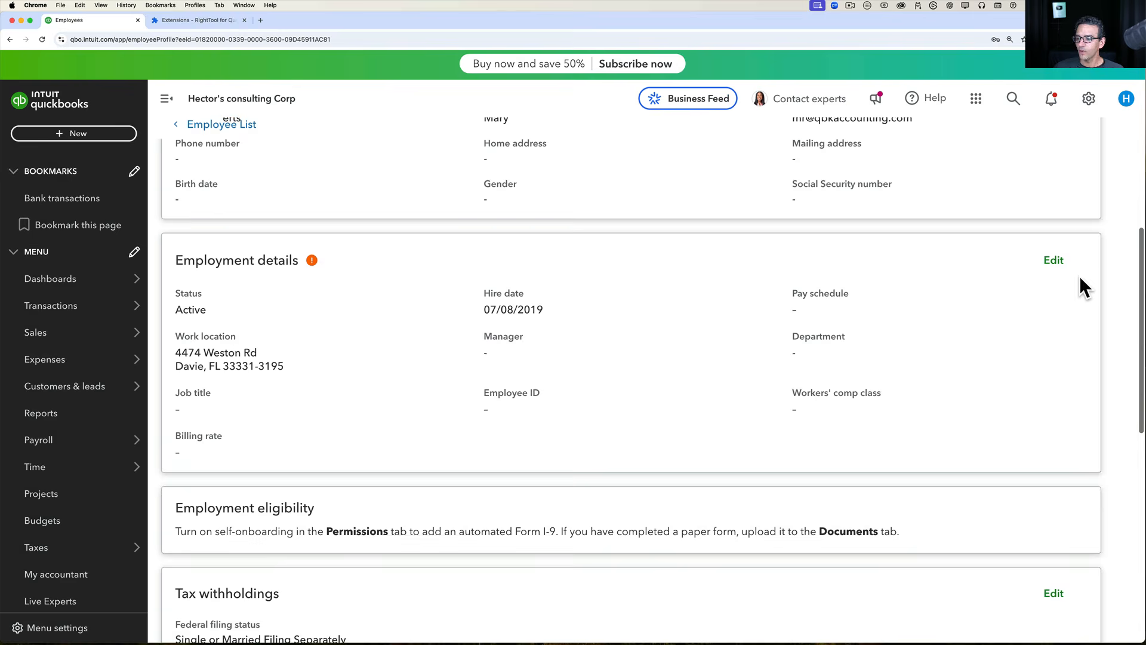
click(1054, 260)
scroll(404, 337, down, 2)
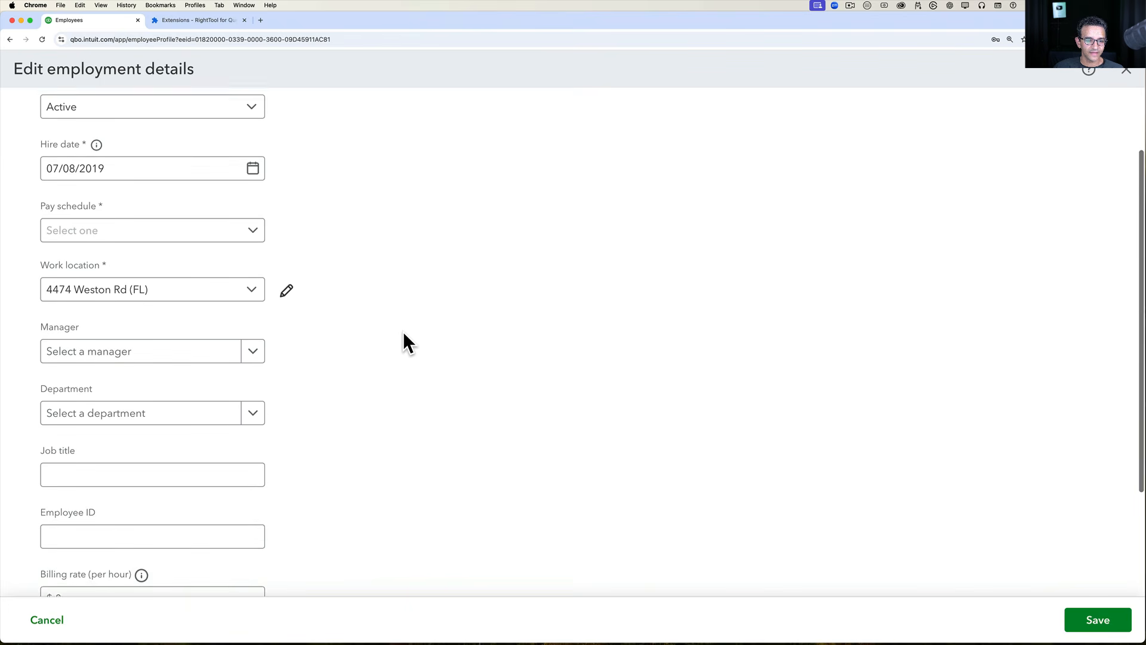
- Create an every-other-week 'Every other Friday' pay schedule: next payday 01/31/2025, period ending 01/24/2025
click(253, 228)
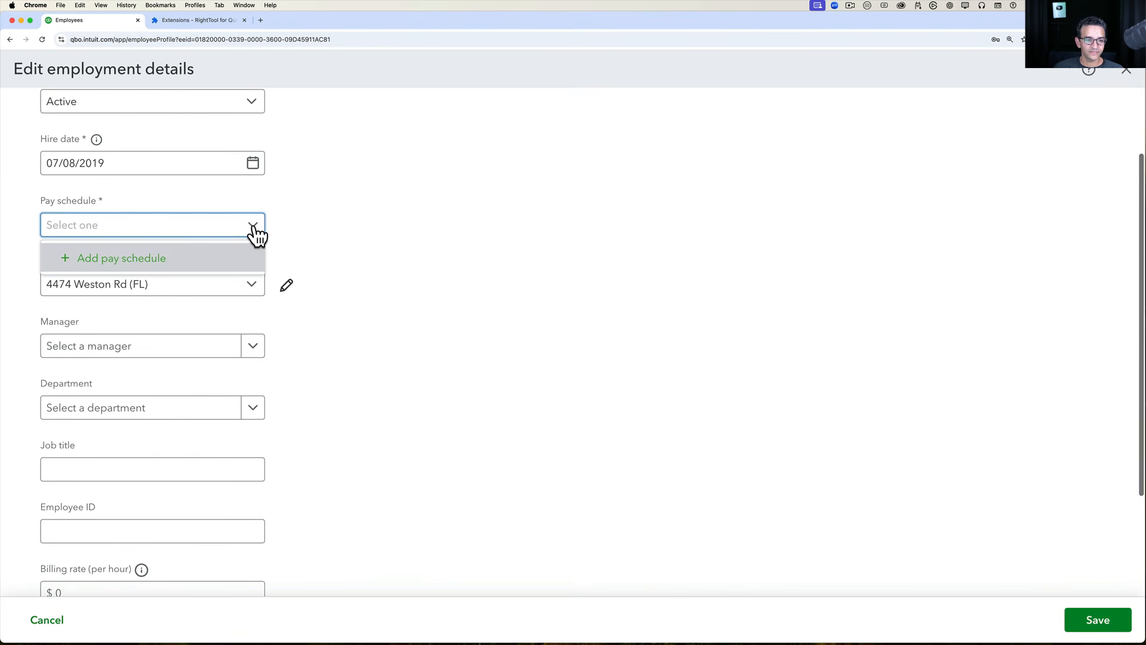
click(113, 259)
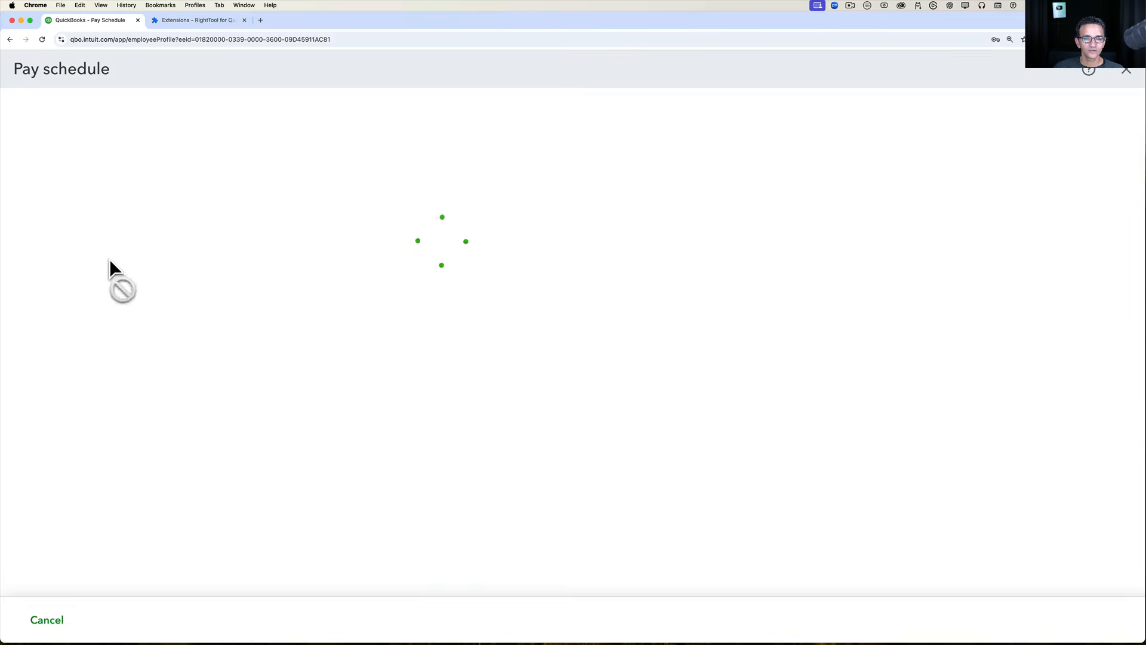
click(119, 209)
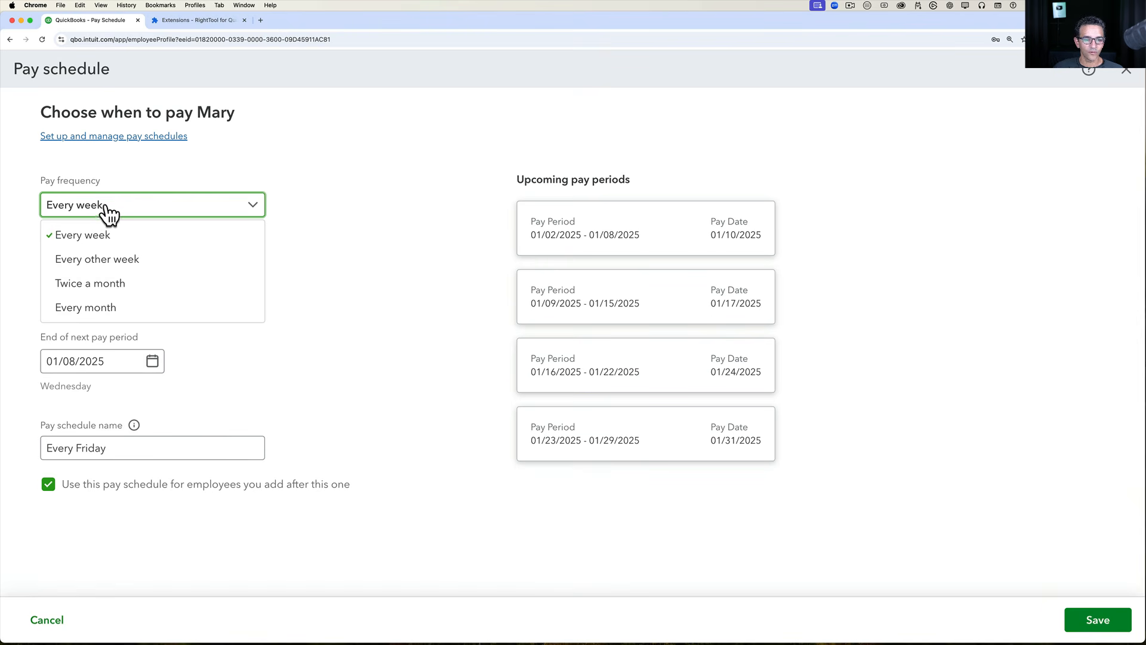
click(93, 259)
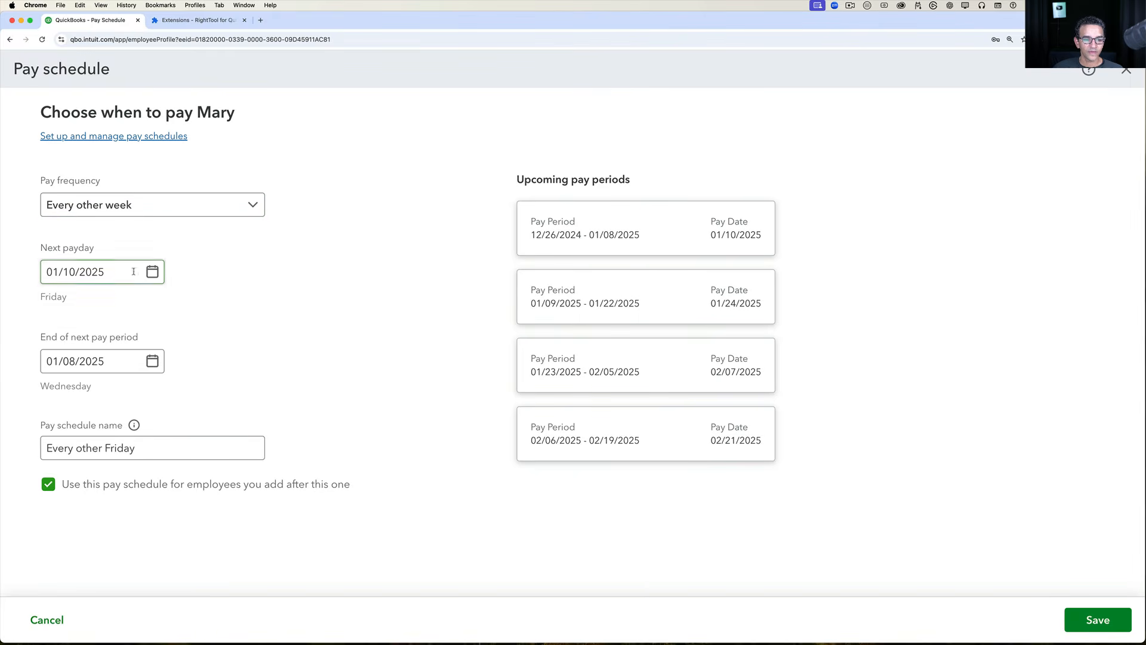
click(152, 273)
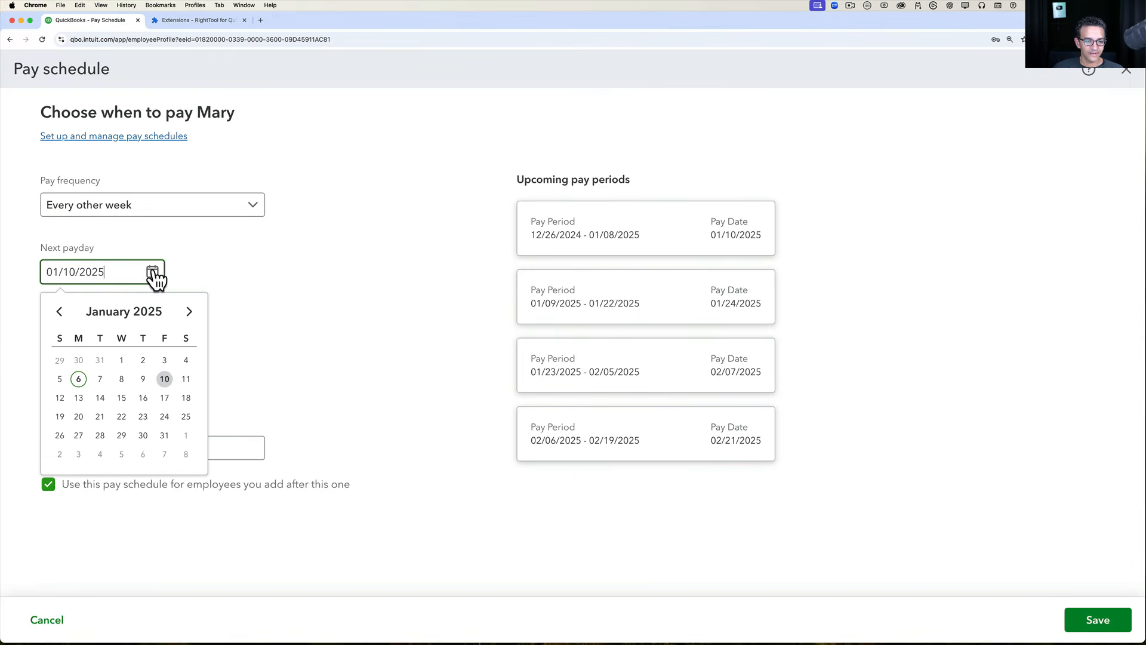
click(164, 435)
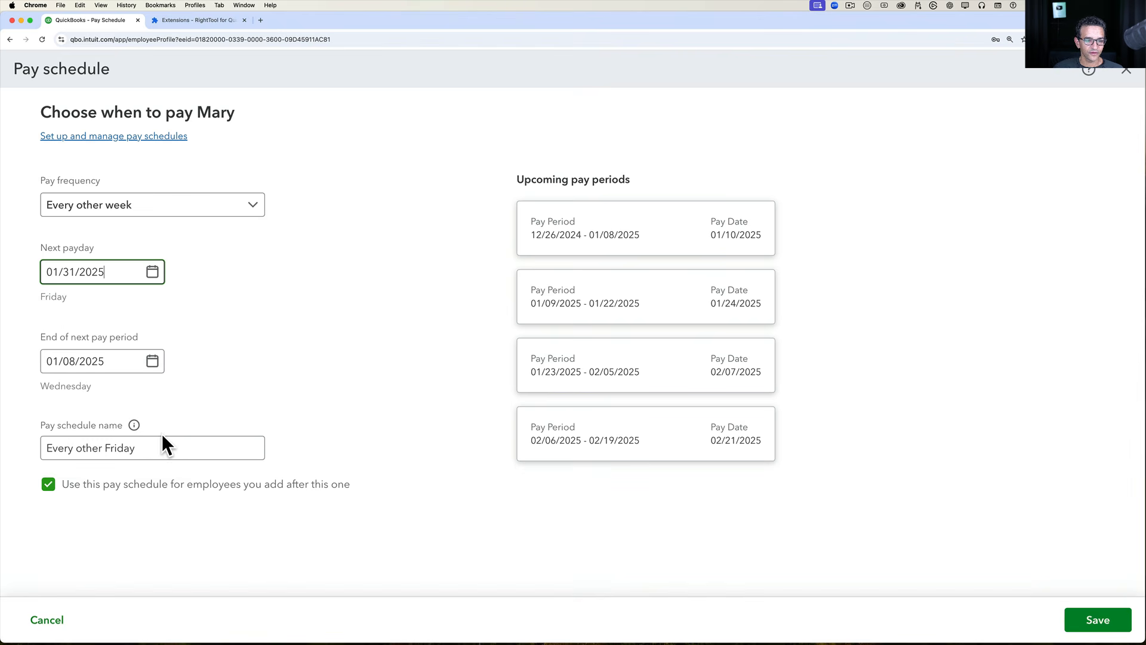
click(153, 363)
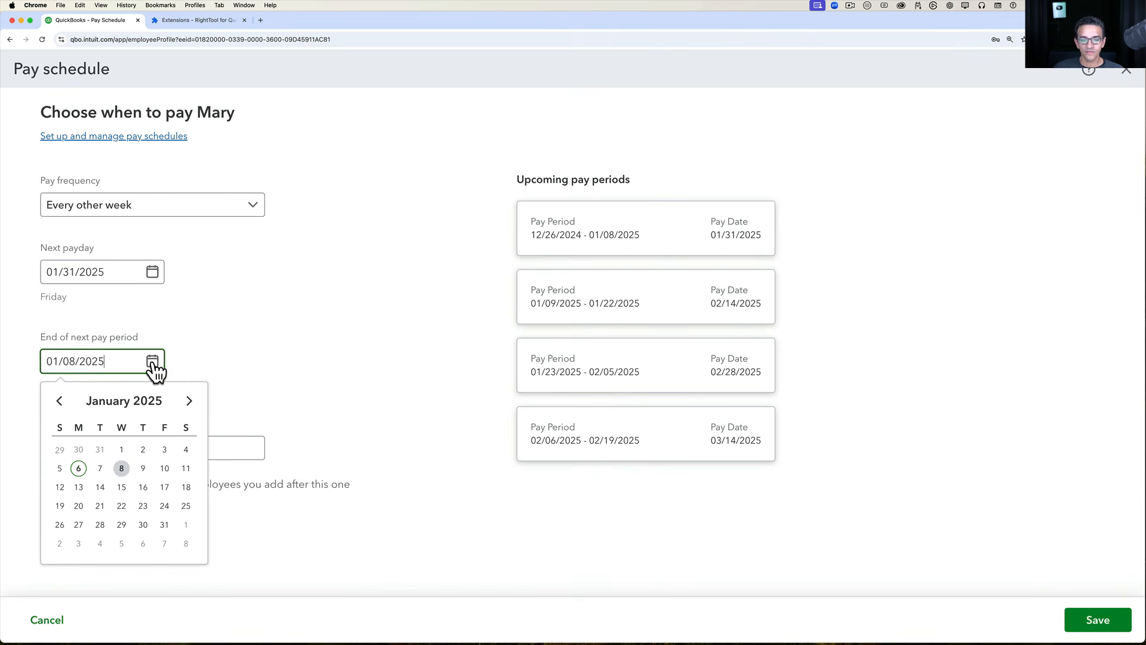
click(166, 507)
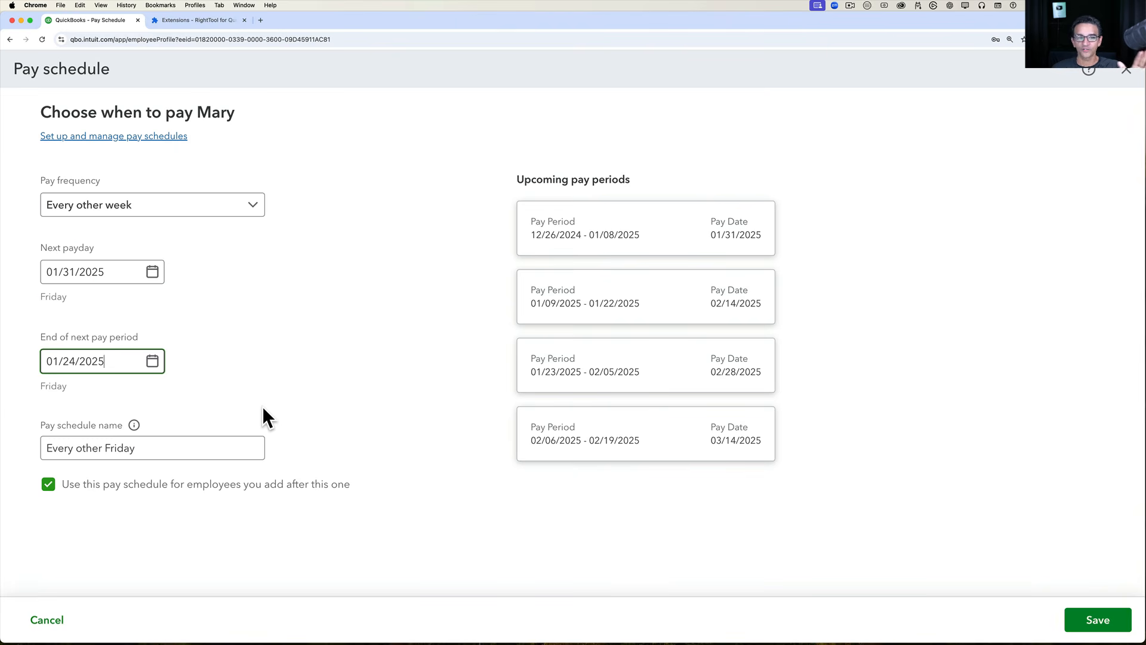
click(239, 445)
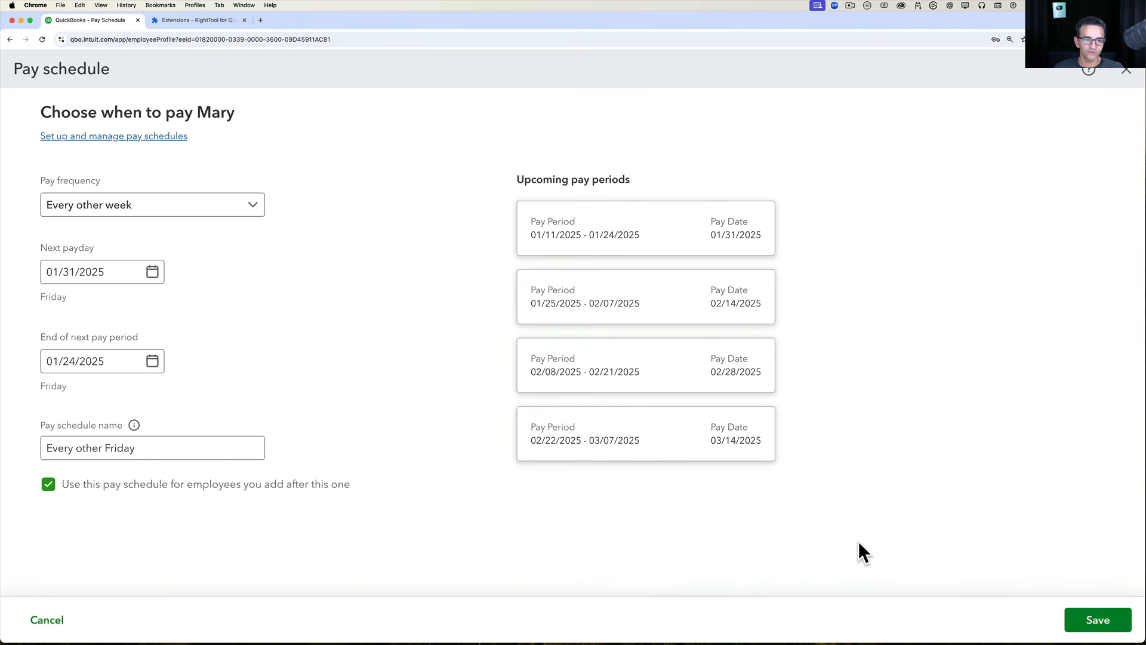
click(1097, 624)
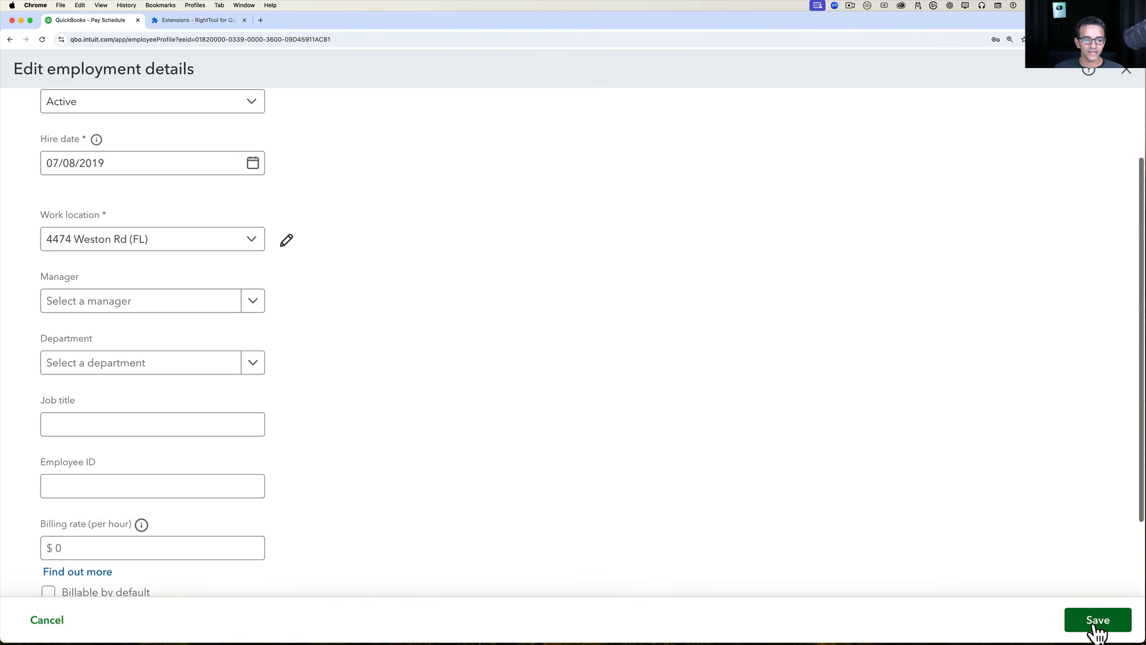
- Save the employment details with the new pay schedule
scroll(471, 459, down, 5)
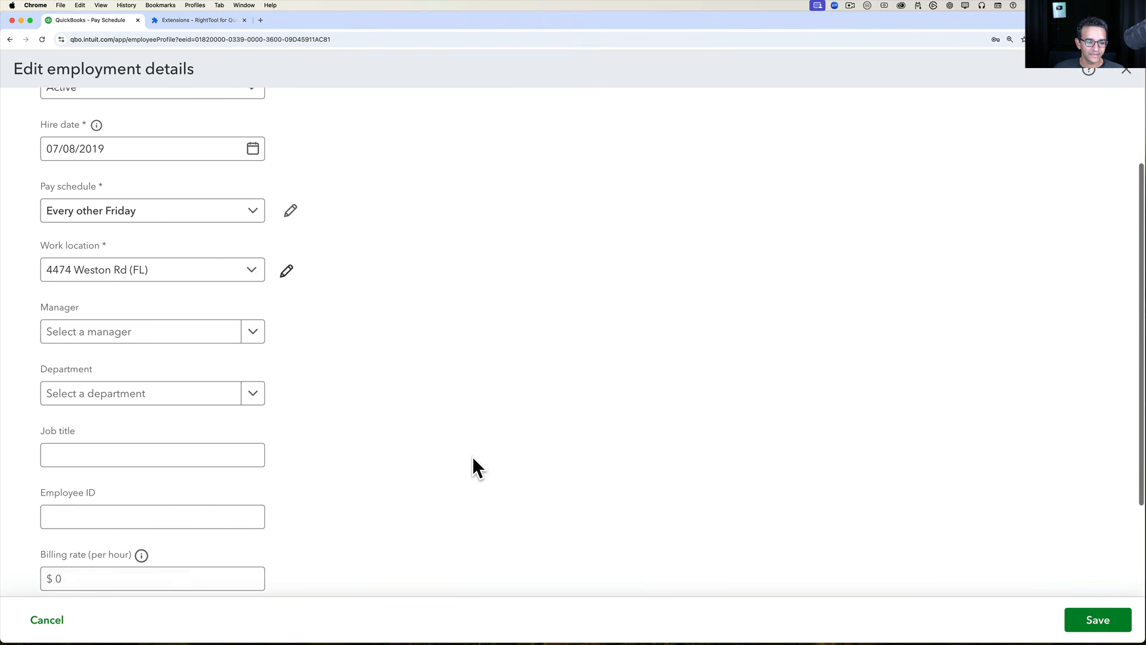
scroll(277, 319, up, 8)
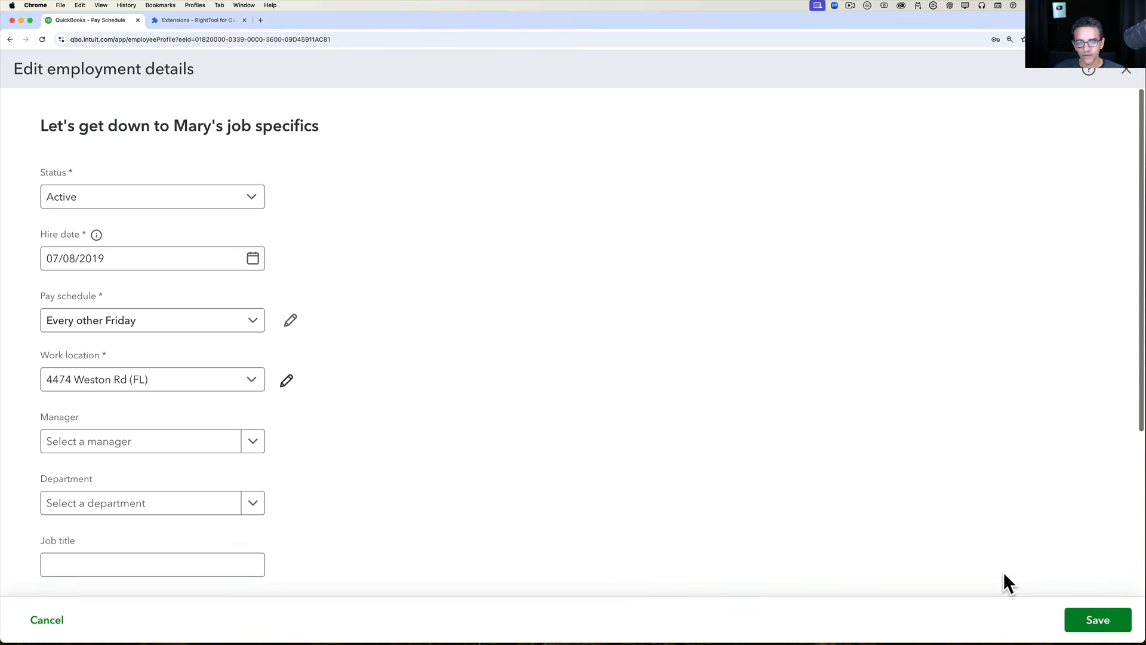
click(1085, 626)
scroll(552, 453, up, 3)
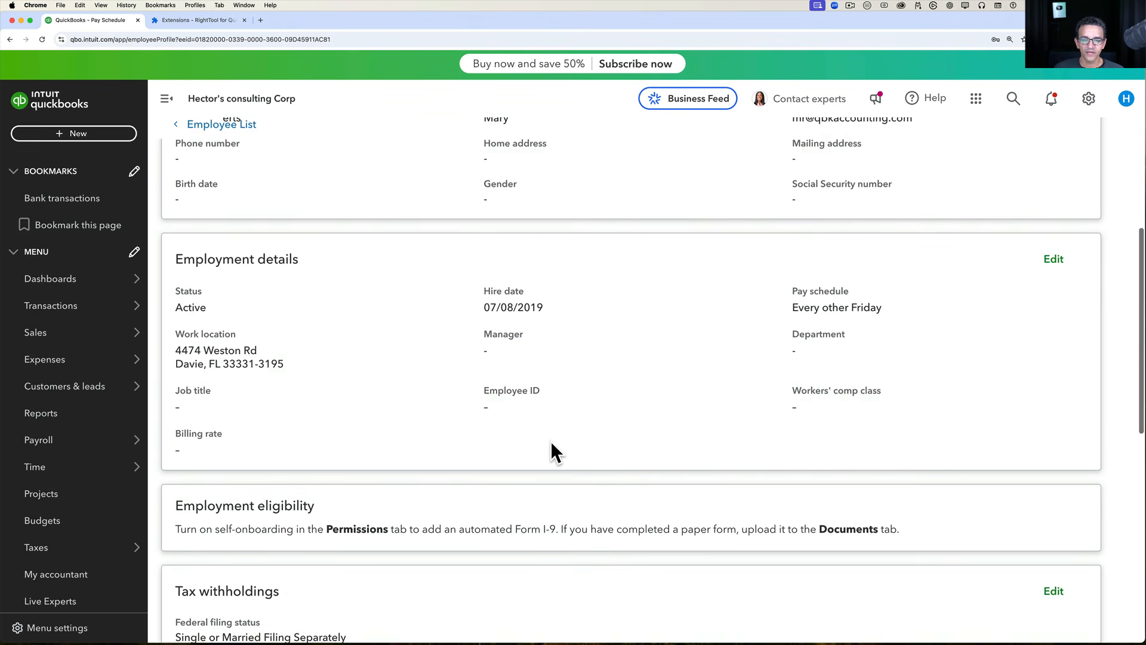
- Scroll to the Payment method section of her profile and start editing it
scroll(497, 485, down, 5)
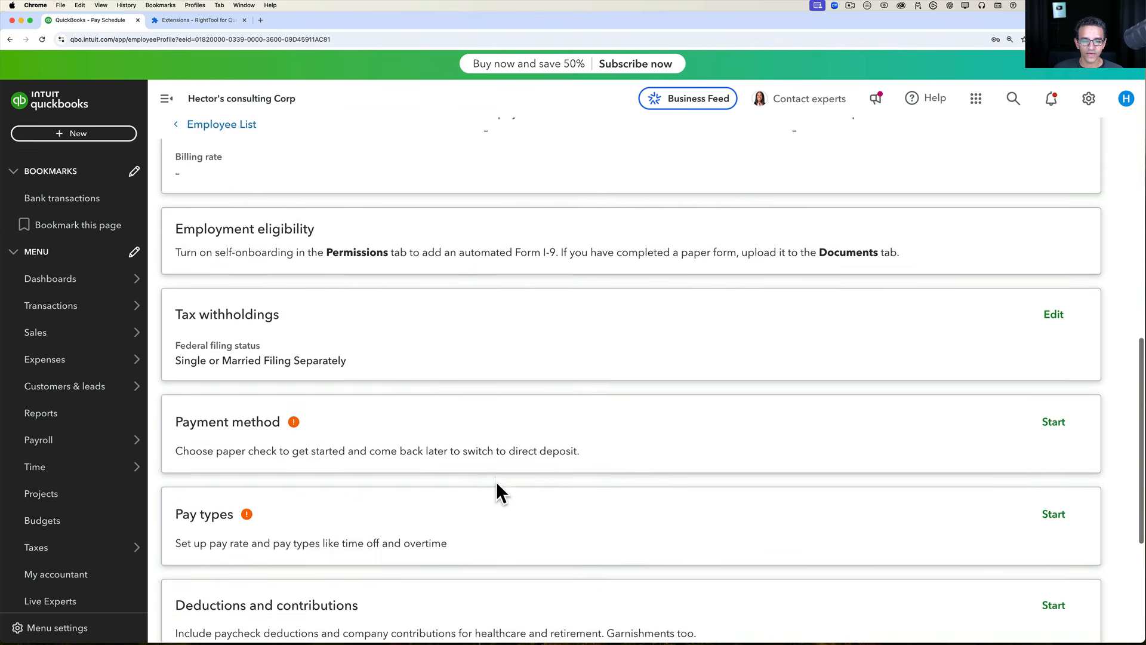
mouse_move(294, 384)
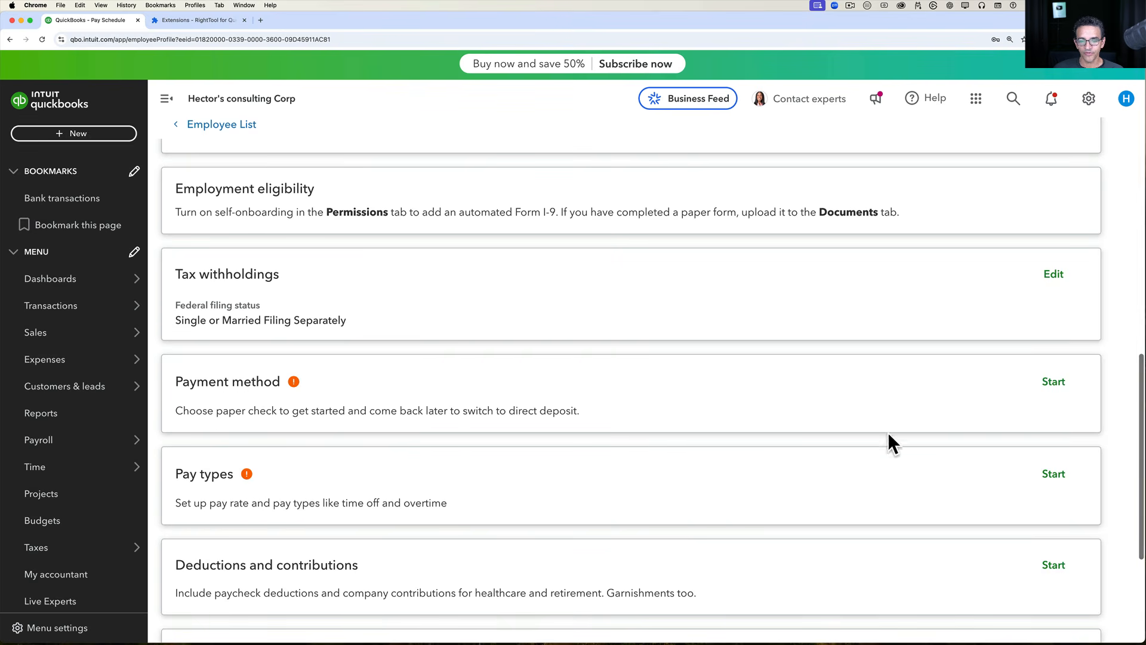
click(1054, 382)
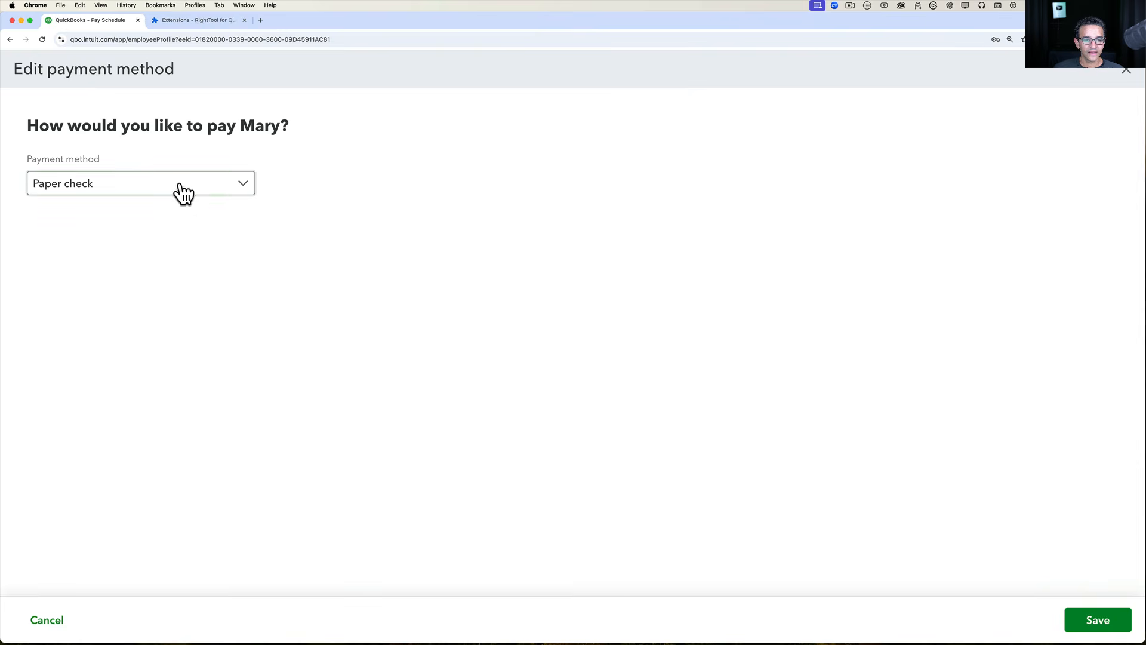
- Switch her payment method to Direct deposit and try the direct deposit method options
click(185, 188)
click(77, 233)
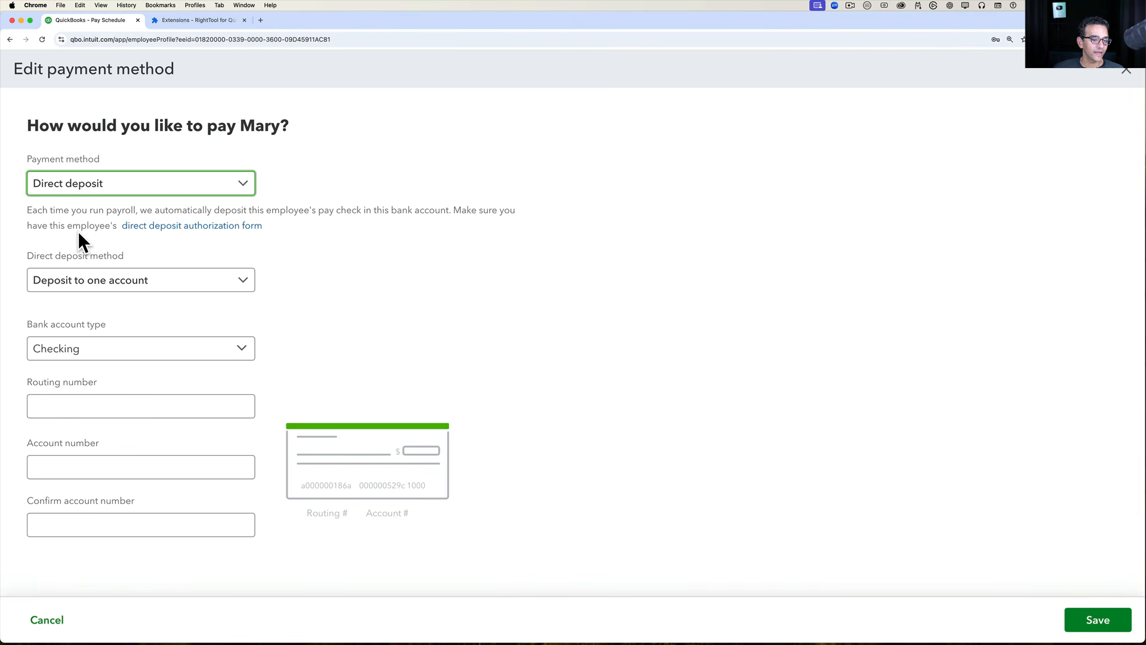
click(68, 412)
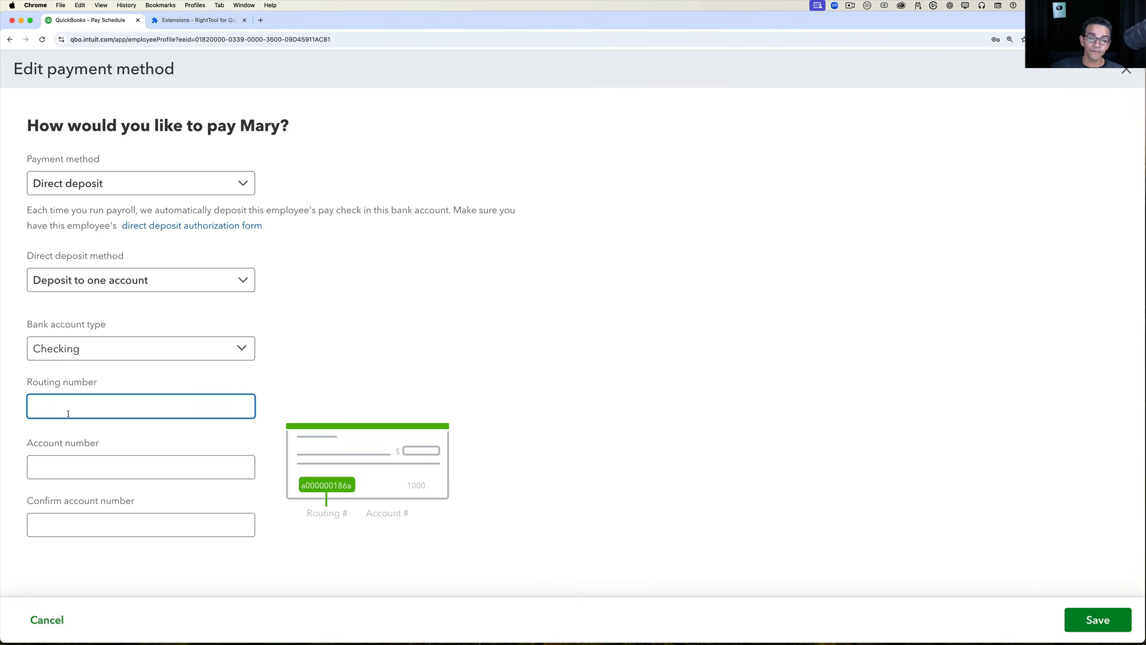
click(121, 285)
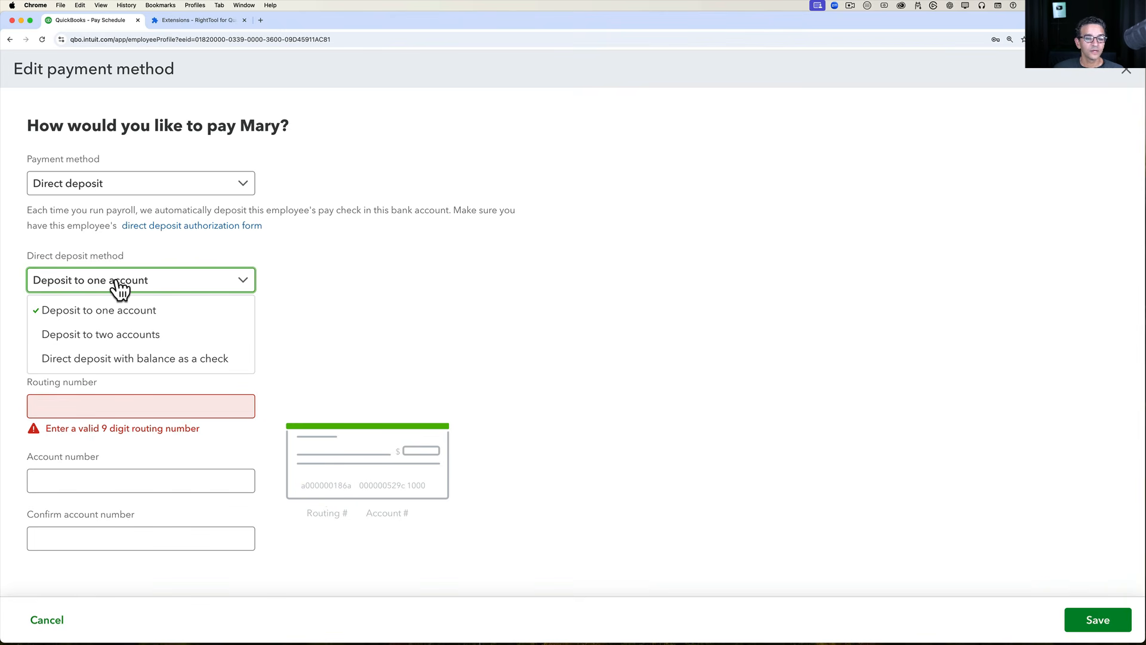
click(106, 335)
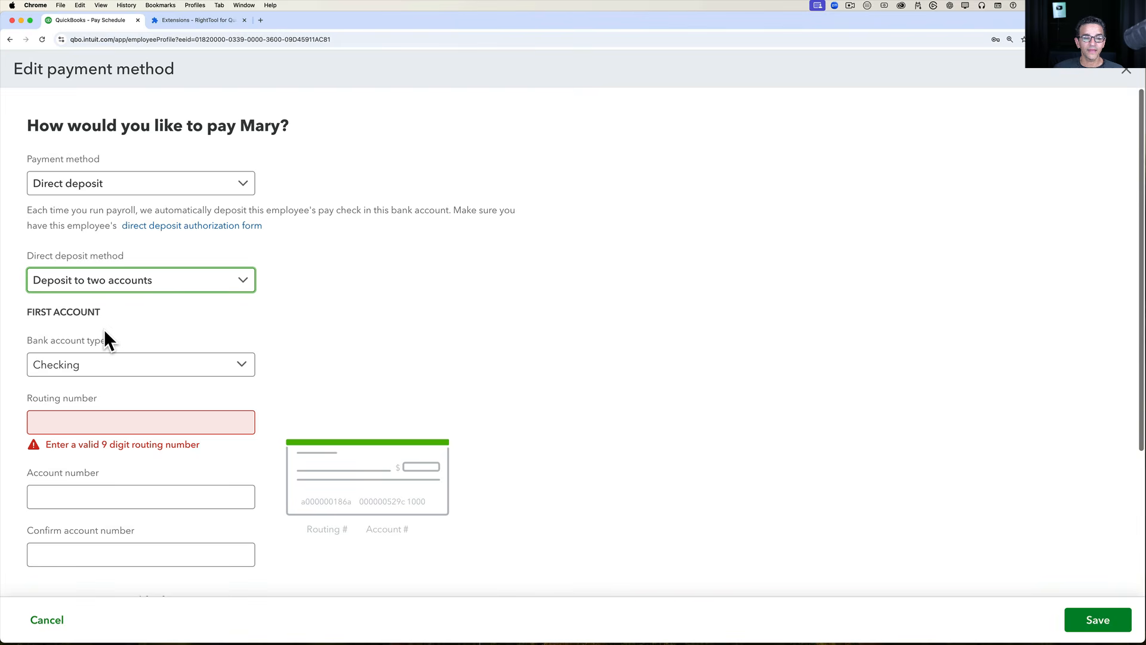
click(122, 288)
click(108, 360)
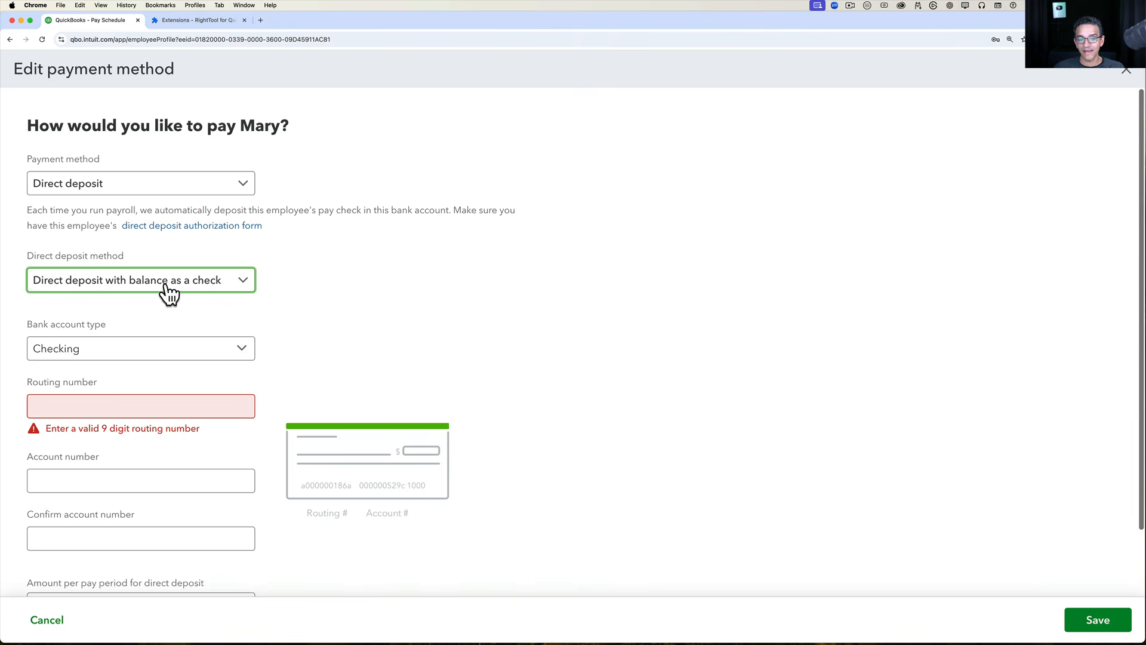
scroll(141, 382, down, 3)
click(70, 523)
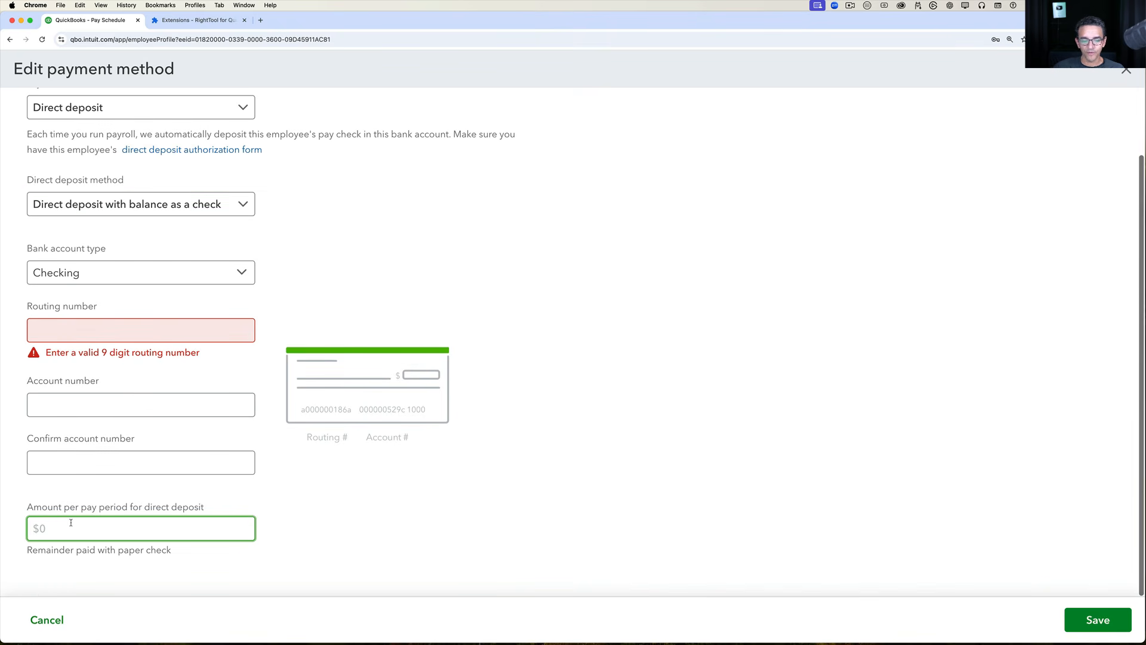
- Set the direct deposit to 'Deposit to one account' and open the authorization form
click(107, 209)
click(102, 236)
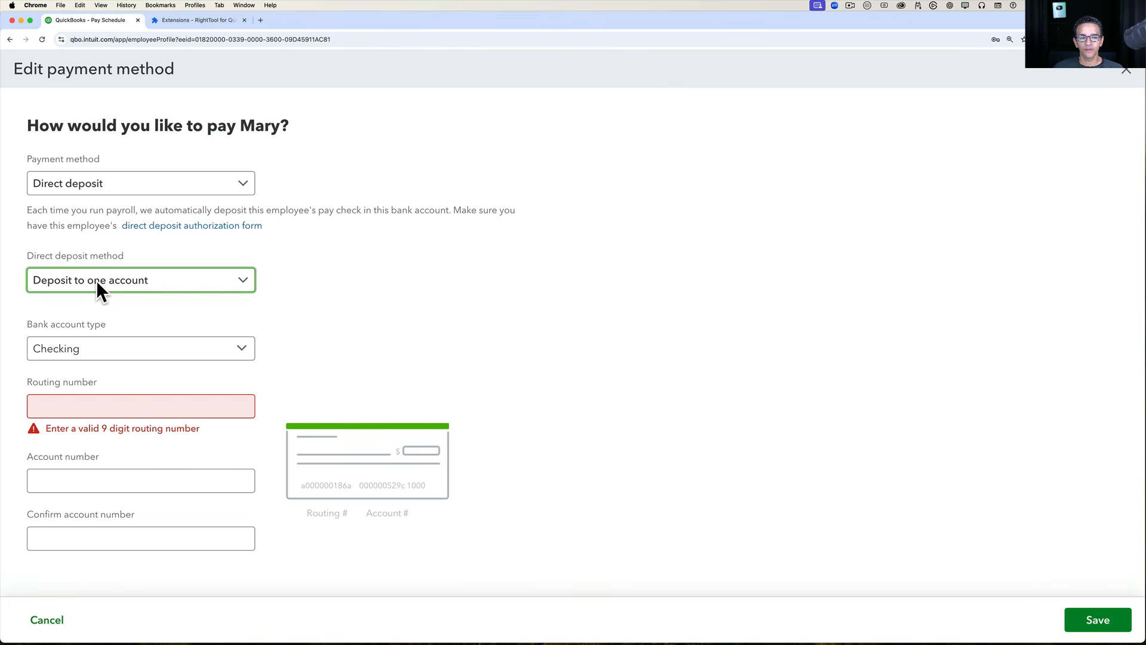
click(117, 406)
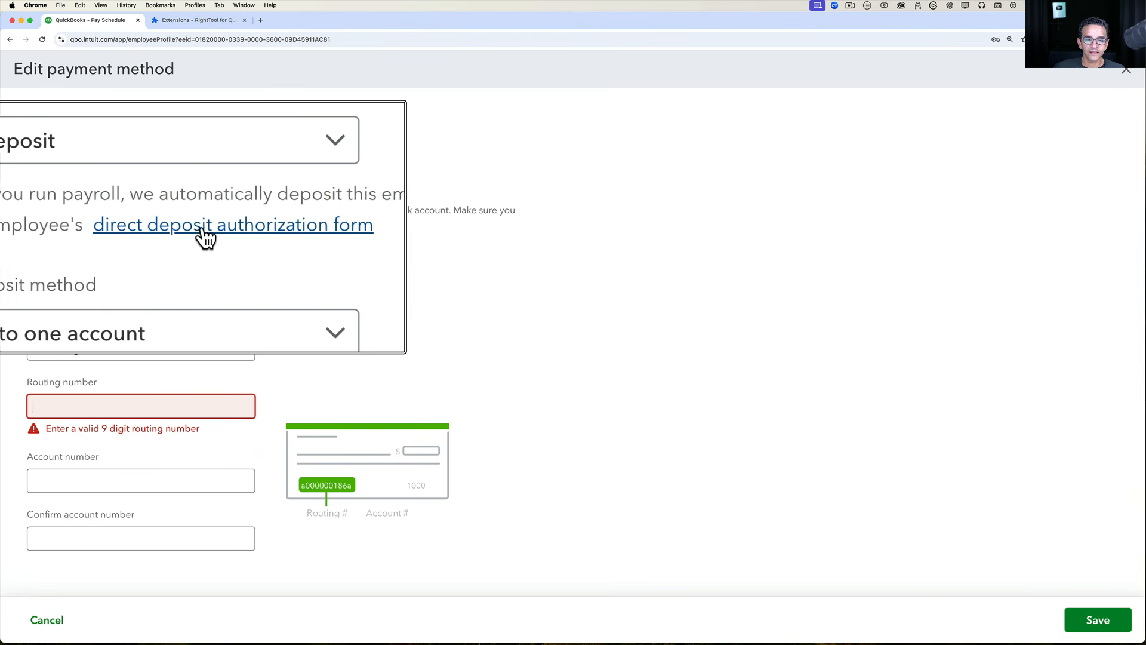
click(171, 225)
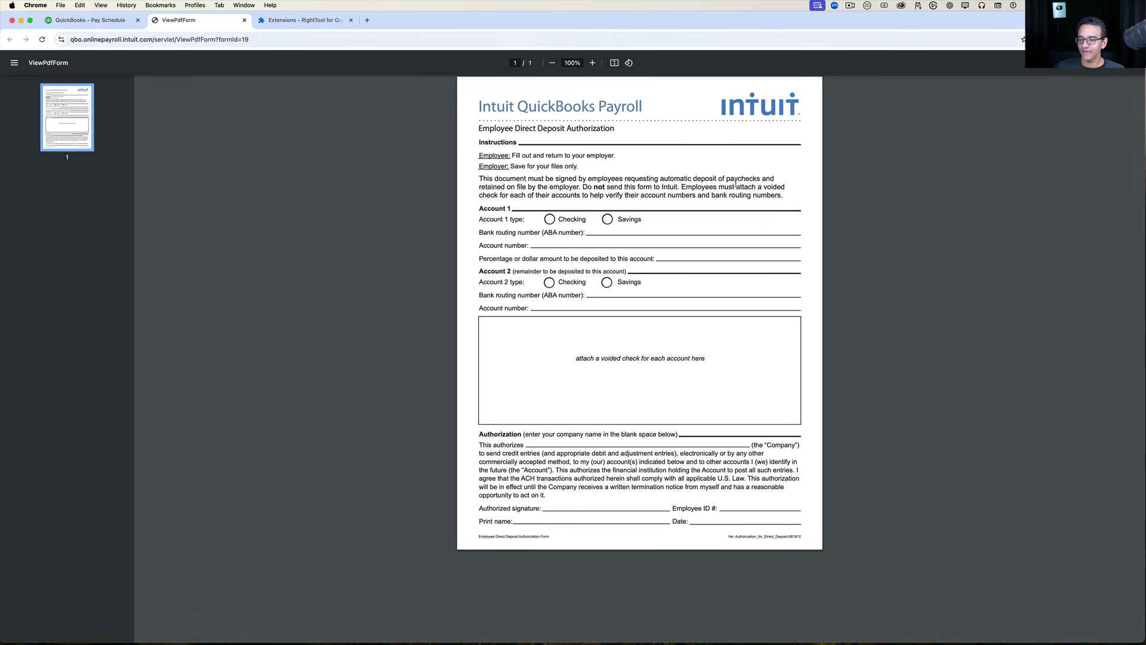
- Enlarge the direct deposit authorization PDF, cancel printing it, and return to Mary's payment method form
key(super+equal)
key(super+equal)
key(super+equal)
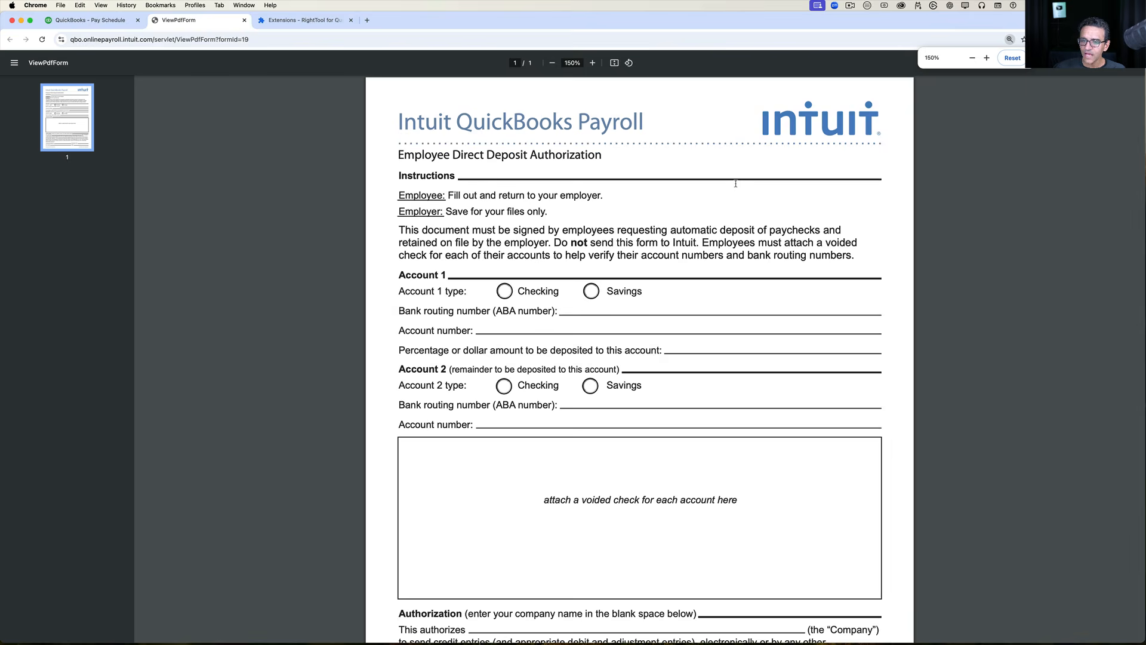
key(super+p)
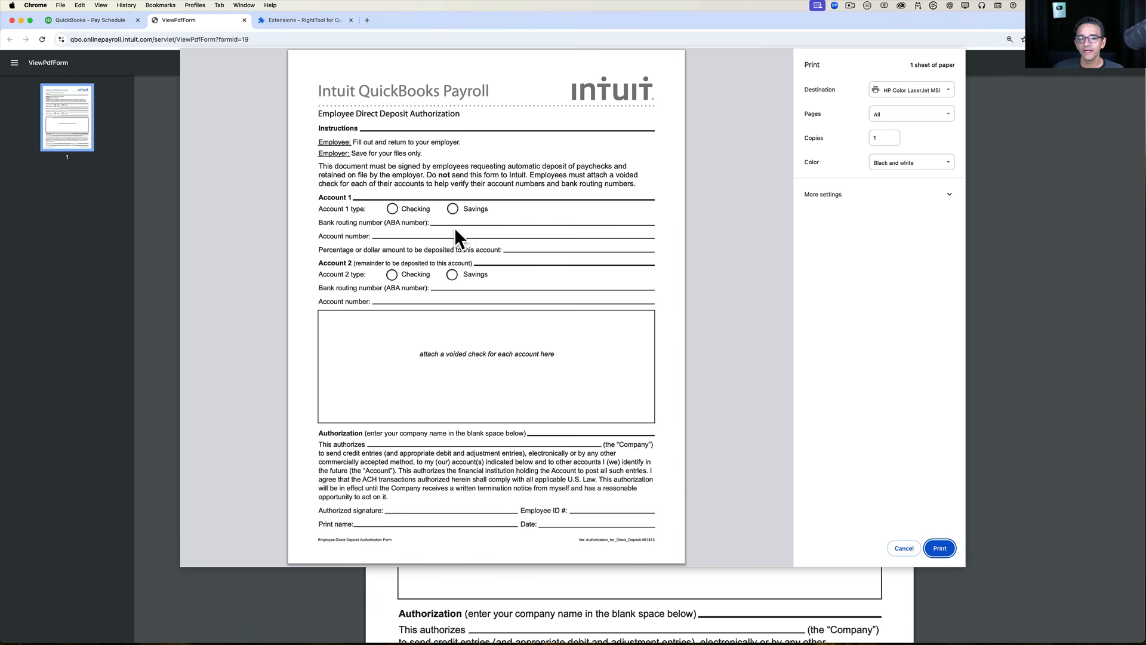
click(902, 548)
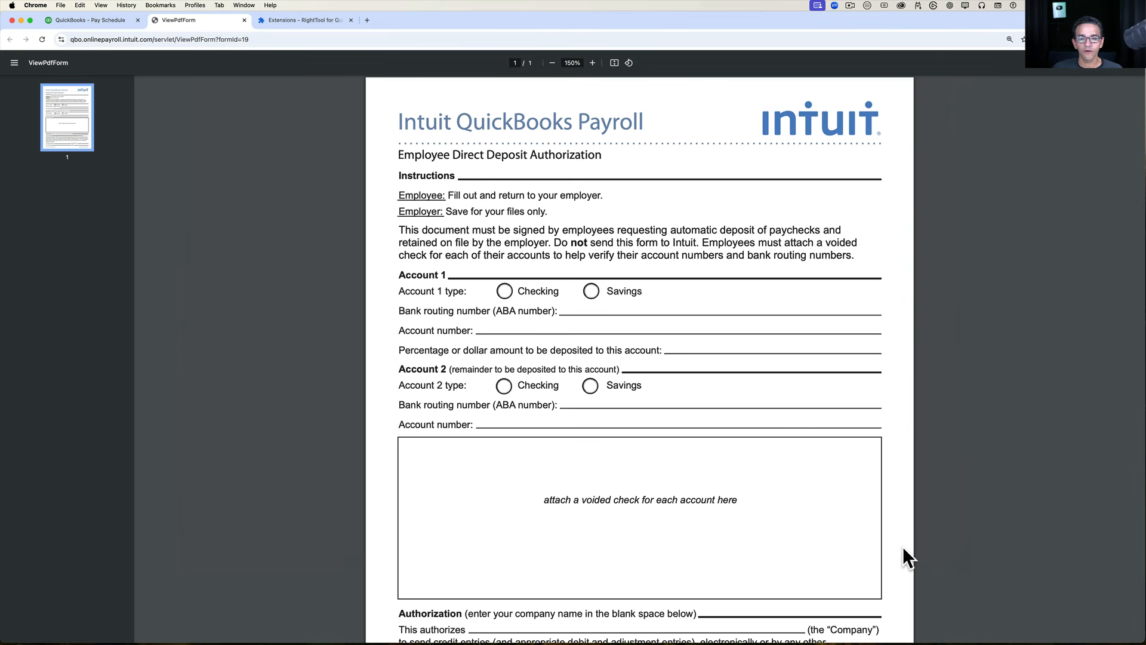
click(96, 21)
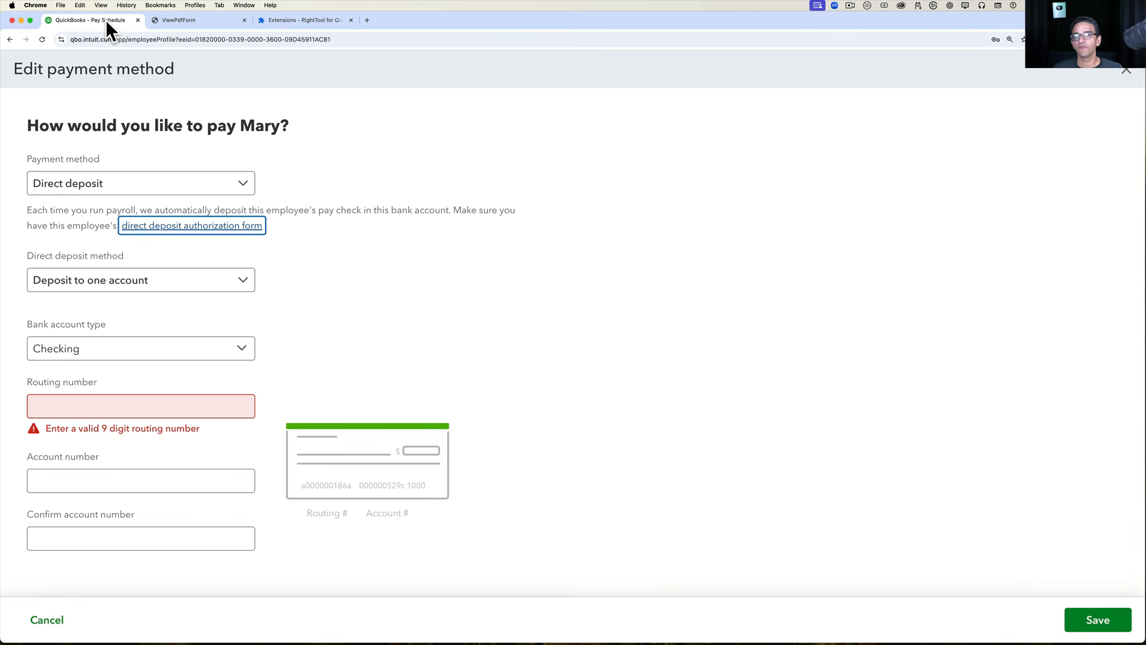
- Switch Mary's payment method to Paper check and save it
click(93, 188)
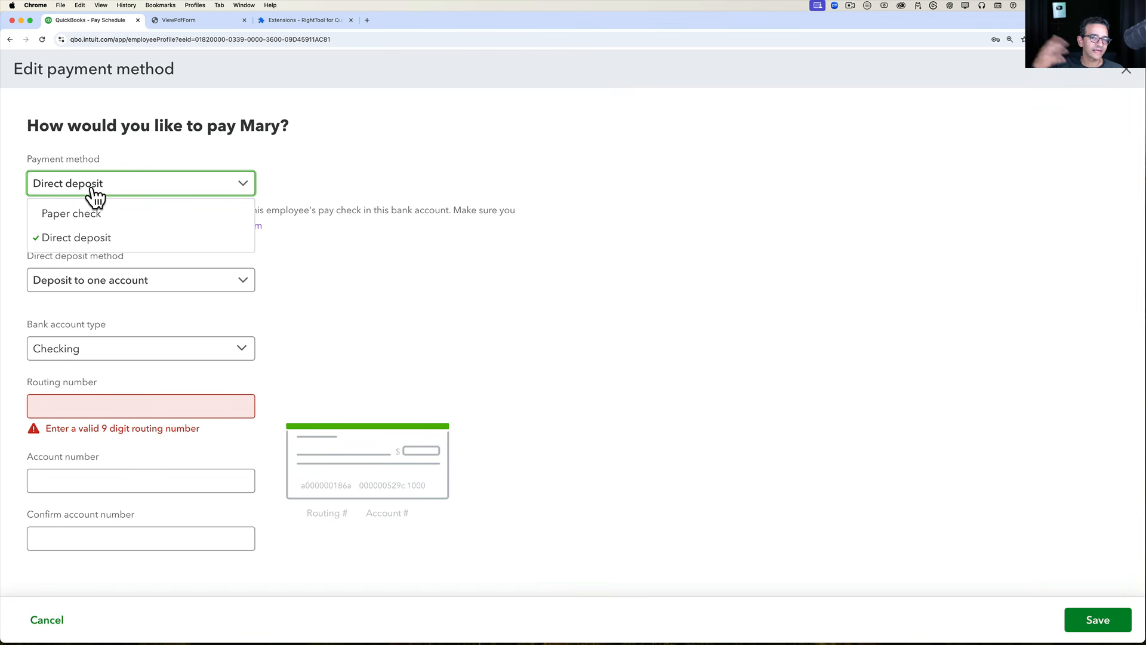
click(69, 217)
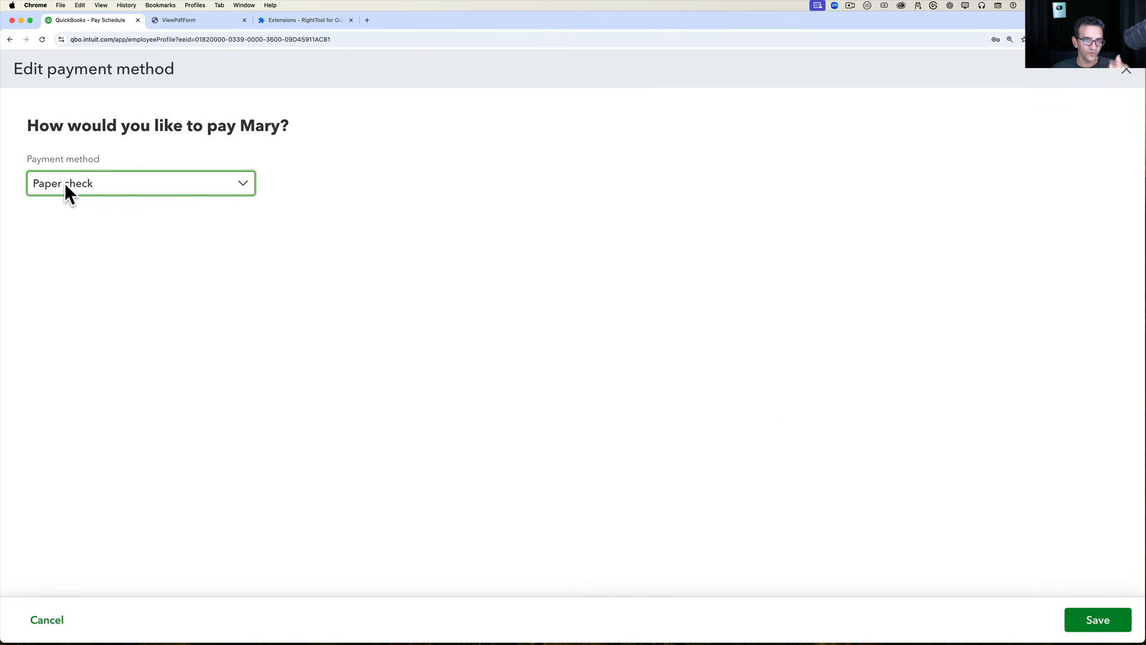
click(1092, 621)
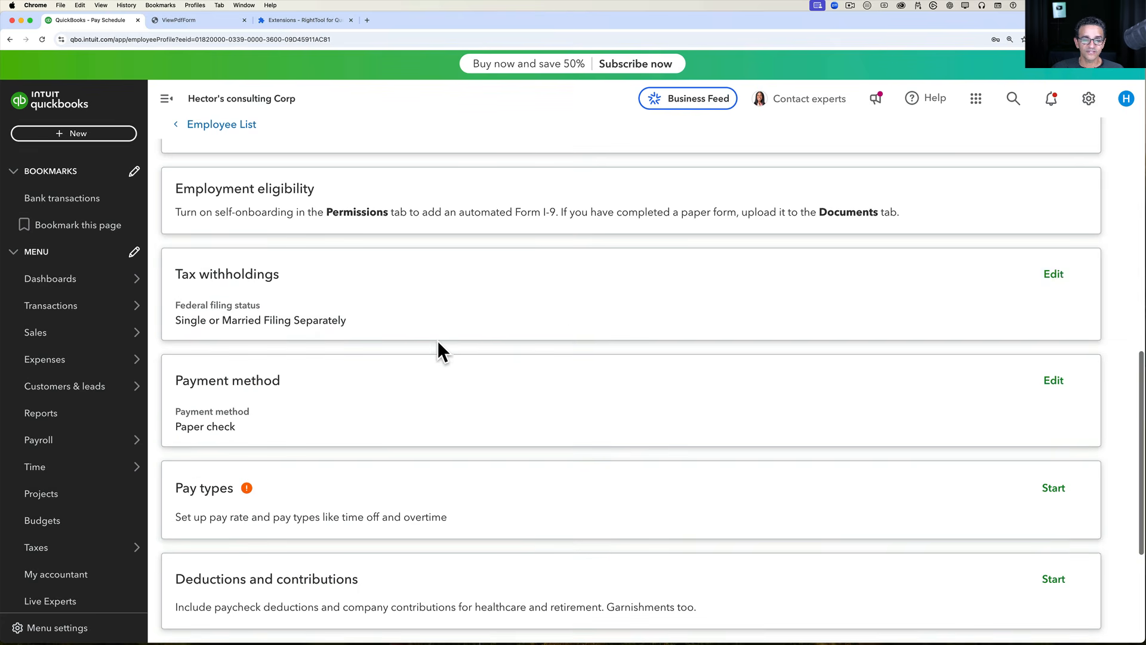
mouse_move(247, 488)
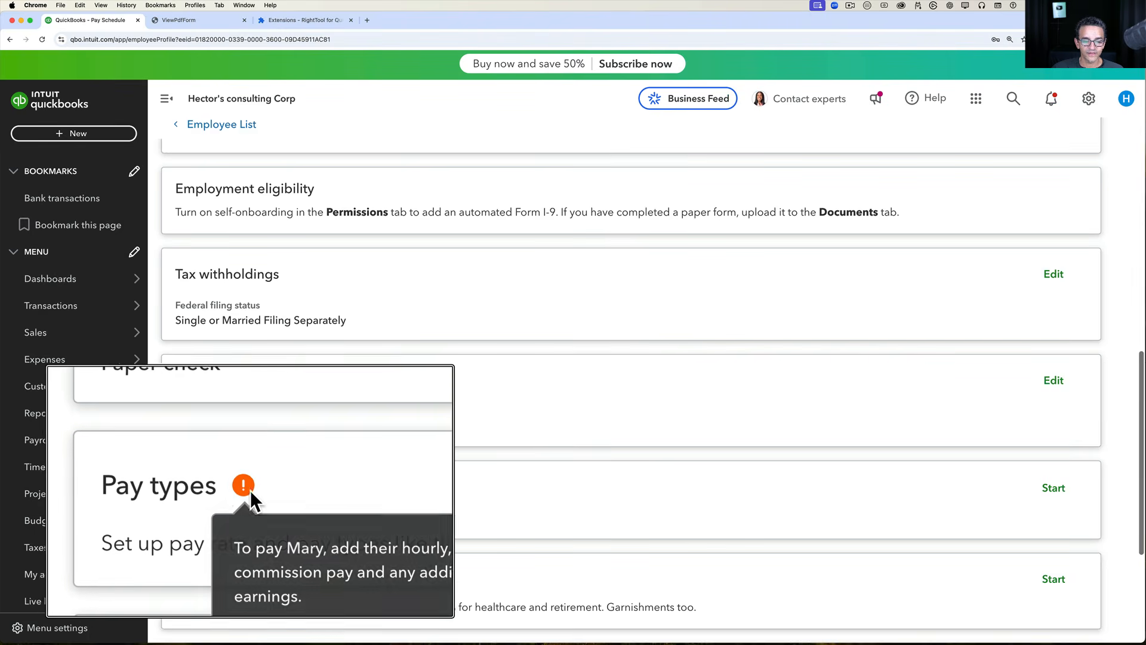
- Start Mary's pay types as Hourly at a rate of $28.50 per hour
click(1055, 488)
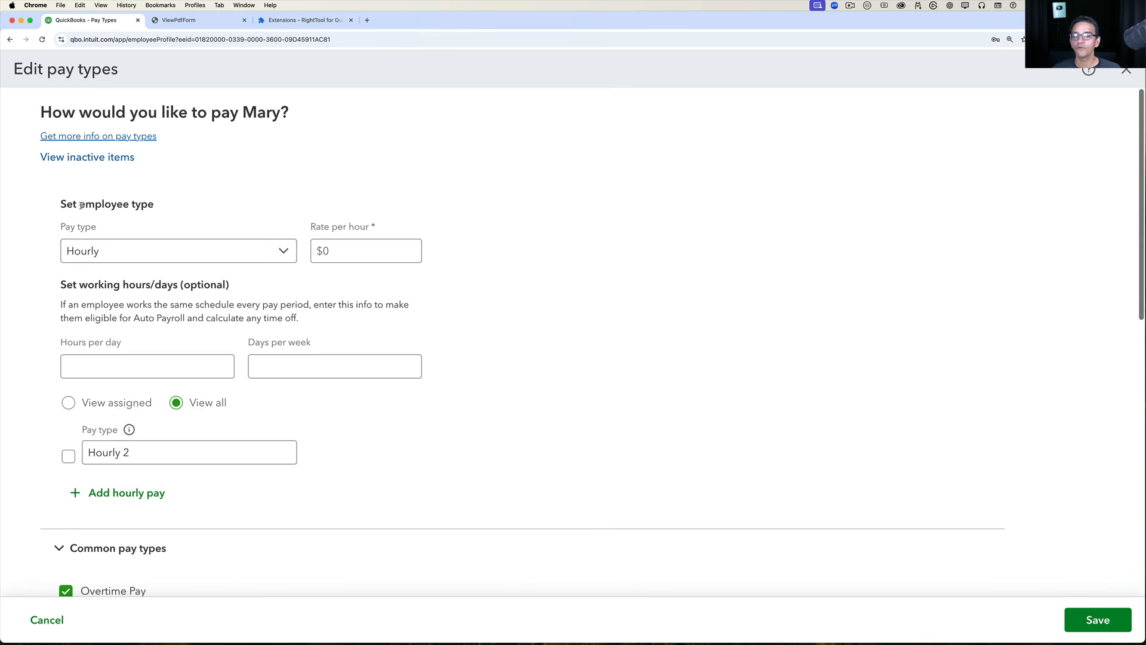
click(90, 257)
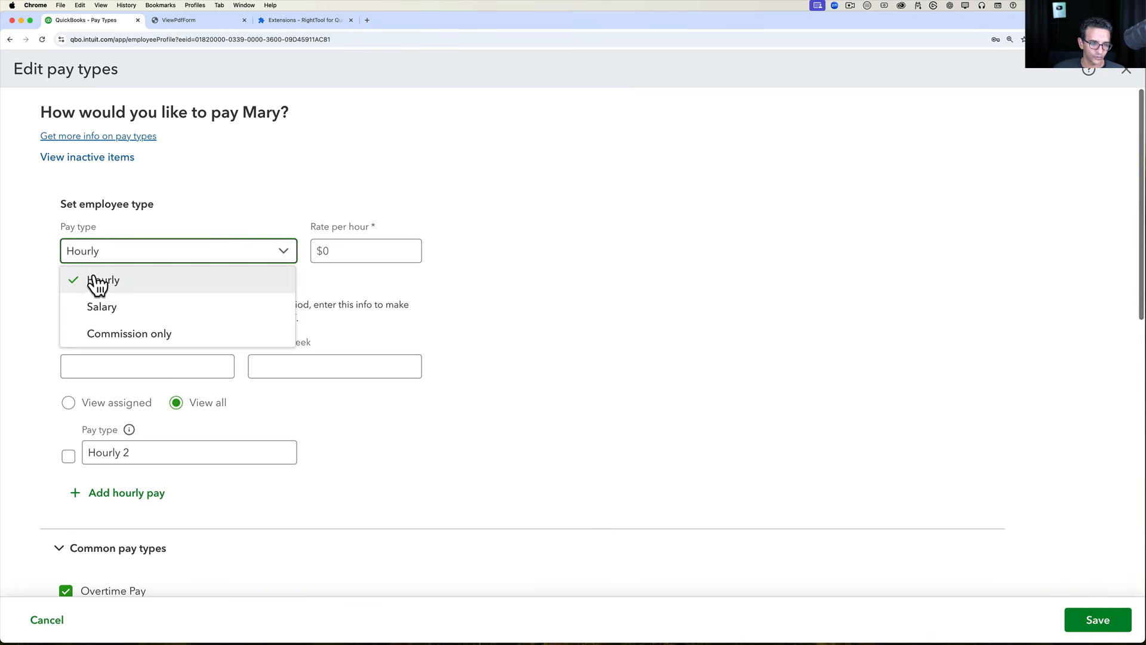
click(95, 276)
click(329, 252)
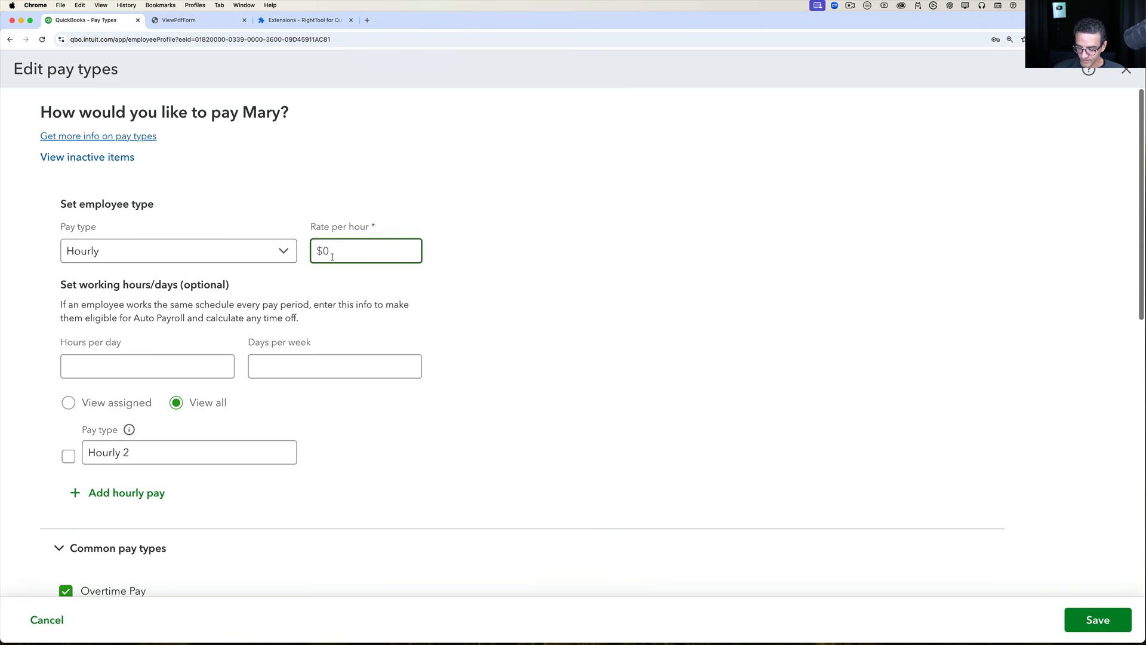
text(28.50)
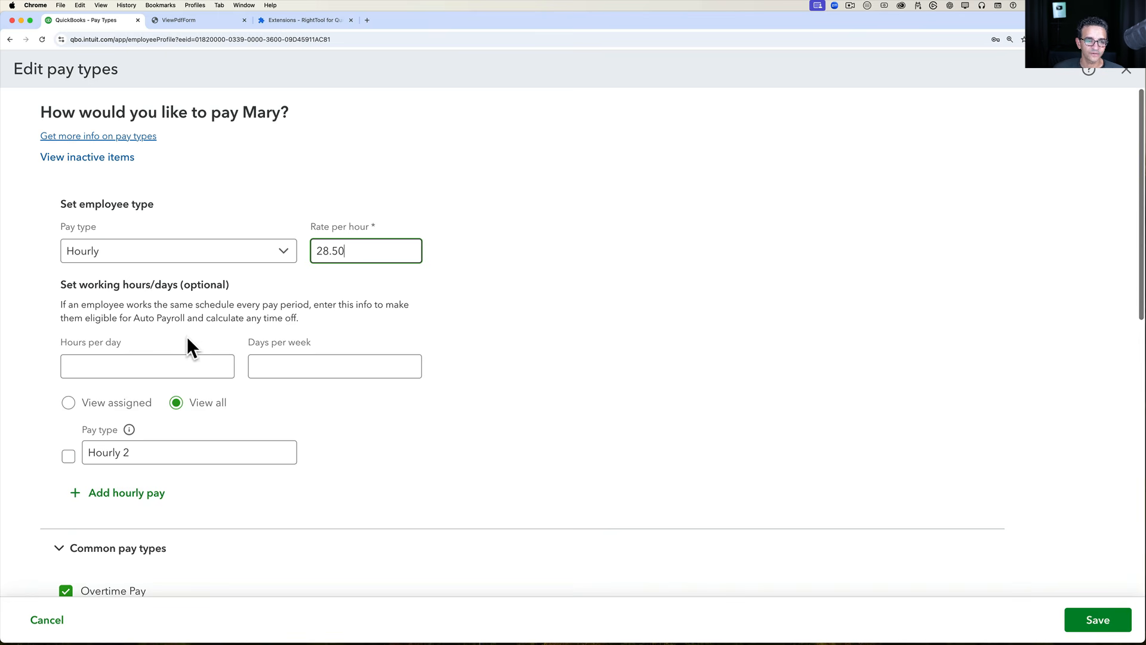
click(99, 289)
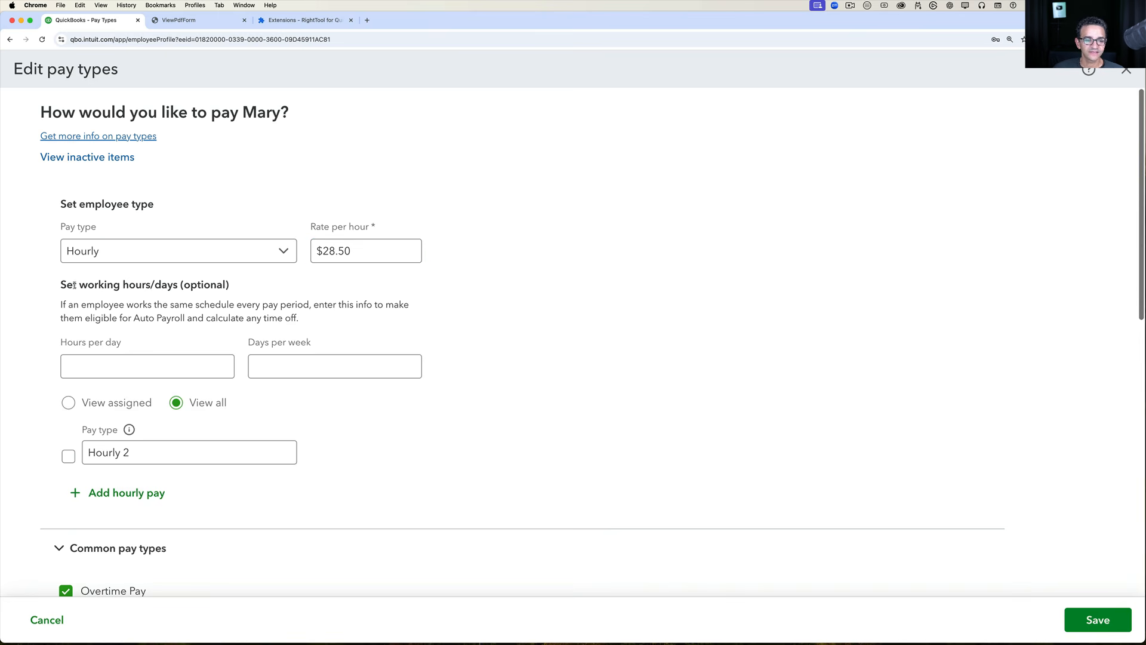
- Enter 8 hours per day and 5 days per week
click(86, 366)
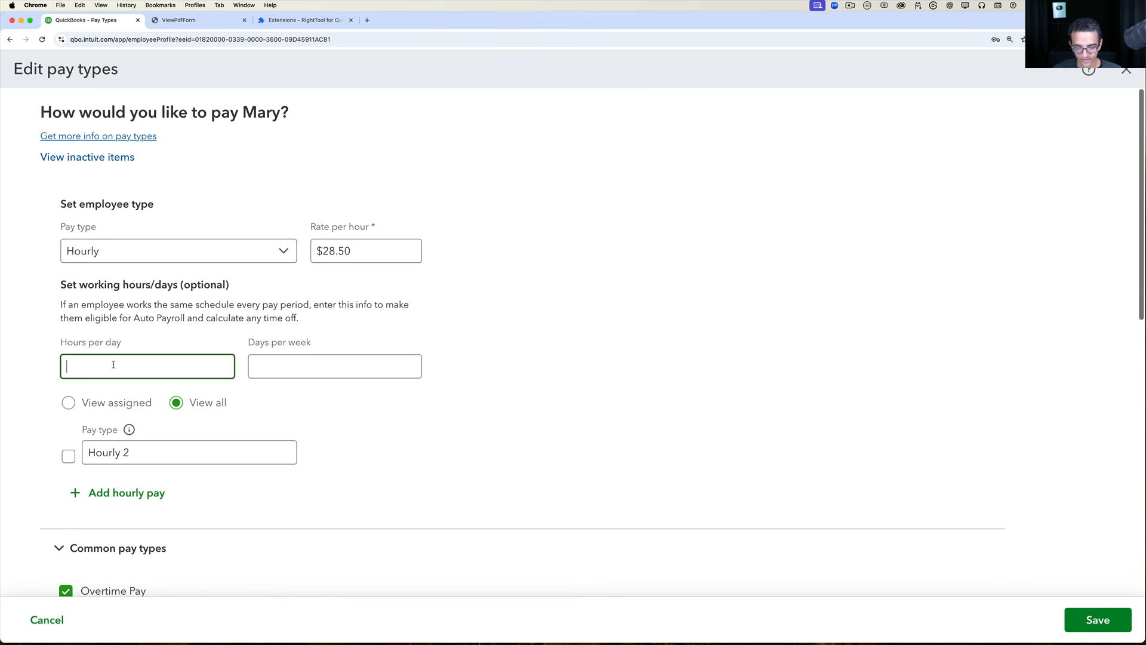
text(8)
key(Tab)
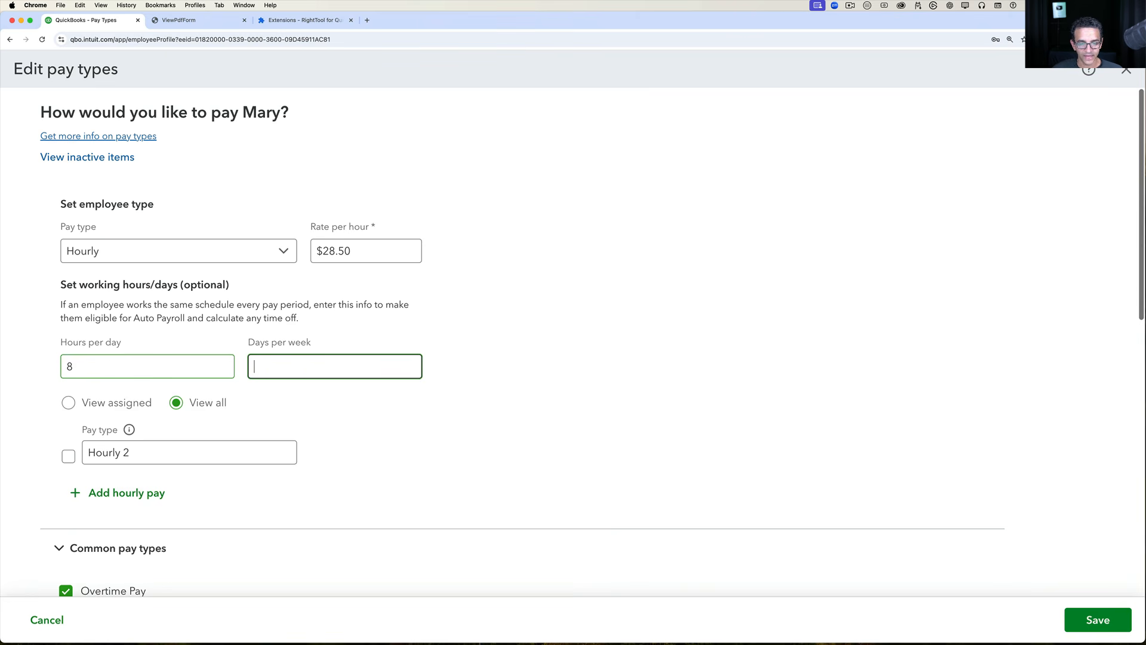
text(5)
key(Tab)
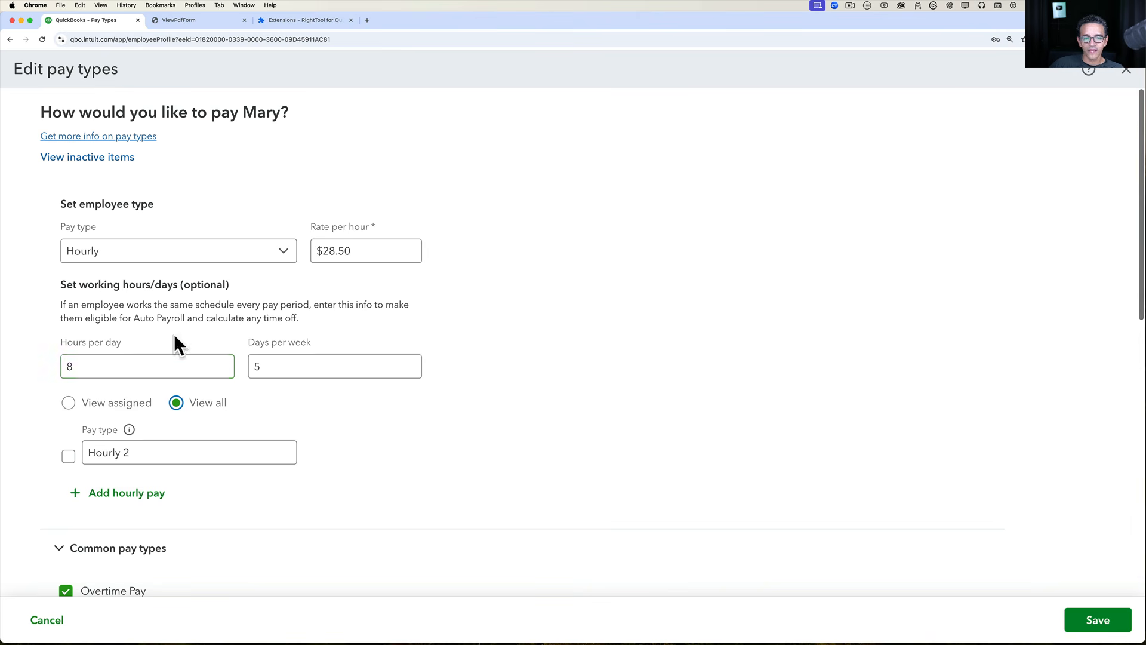
click(288, 362)
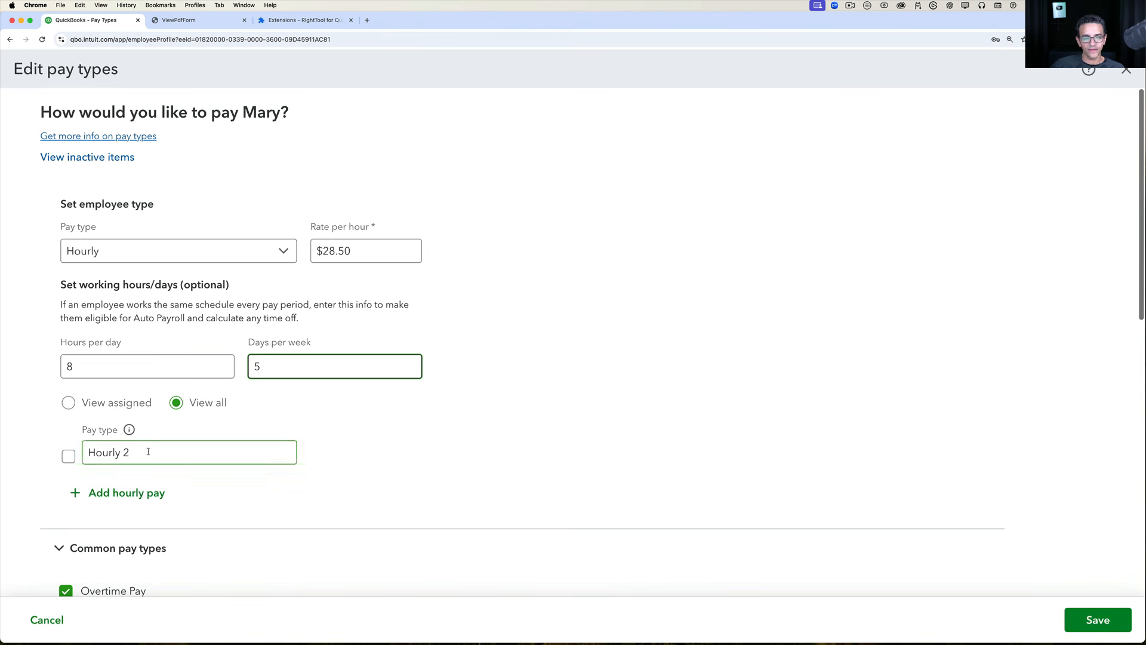
scroll(143, 471, down, 2)
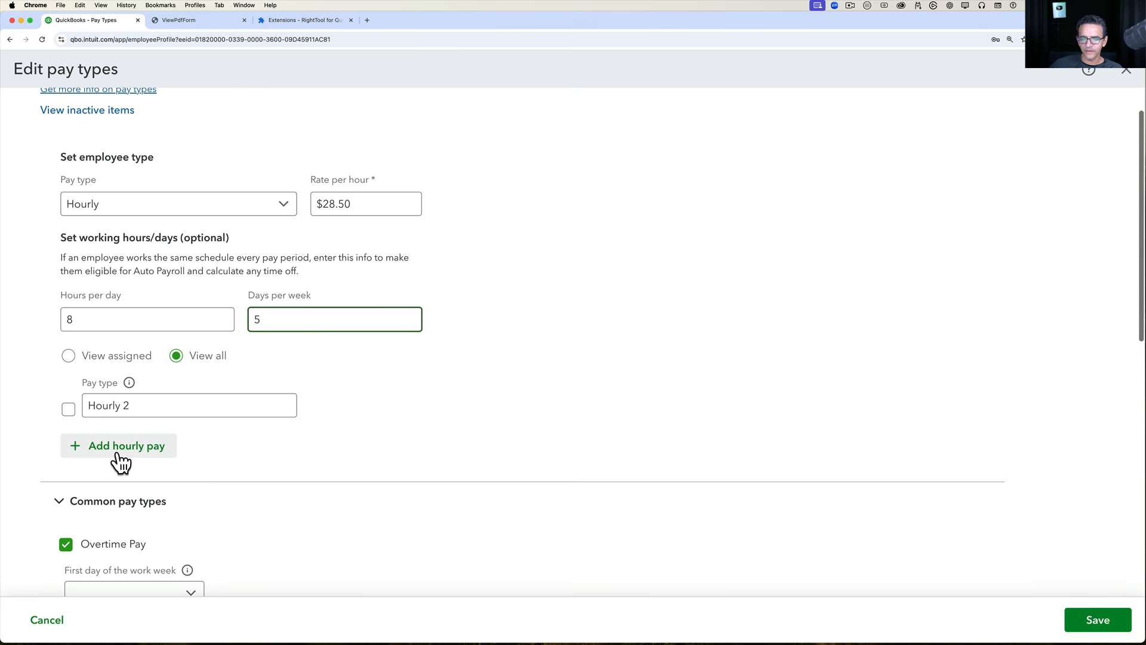
- Start the overtime work week on Monday and add Bonus and Commission pay types
scroll(318, 463, down, 5)
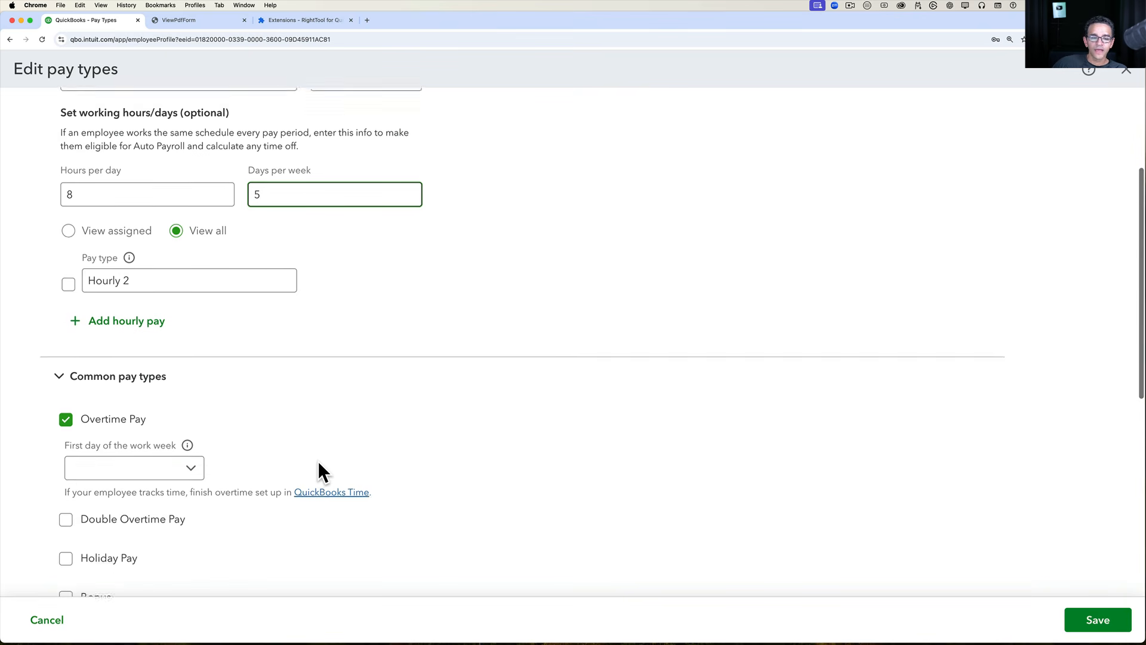
scroll(319, 463, down, 5)
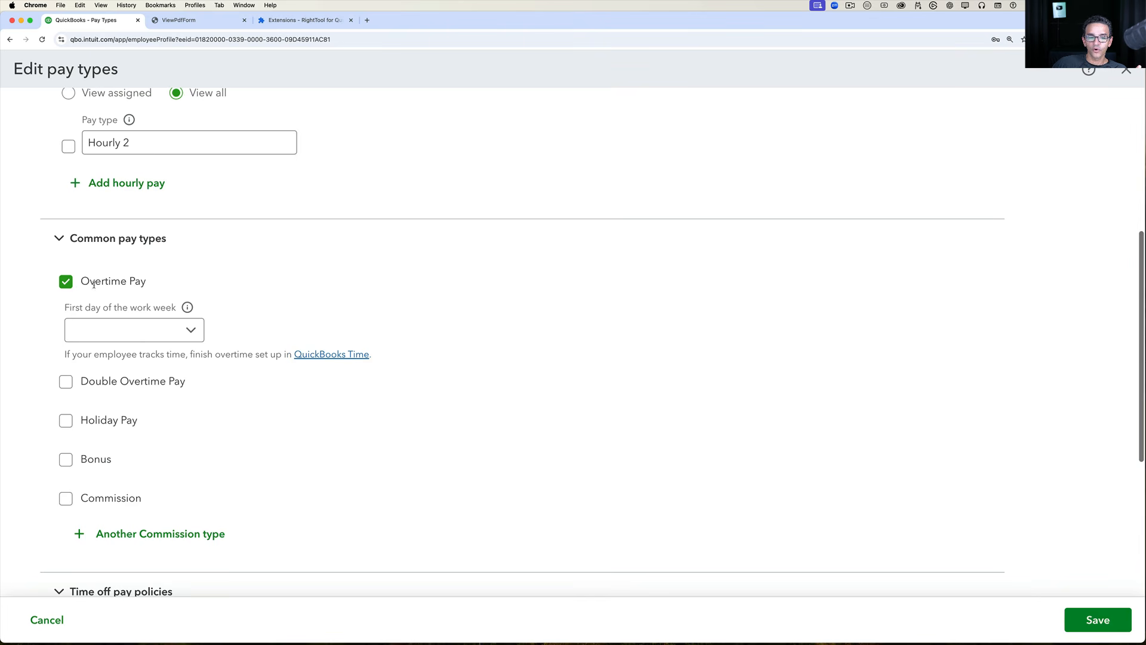
click(188, 332)
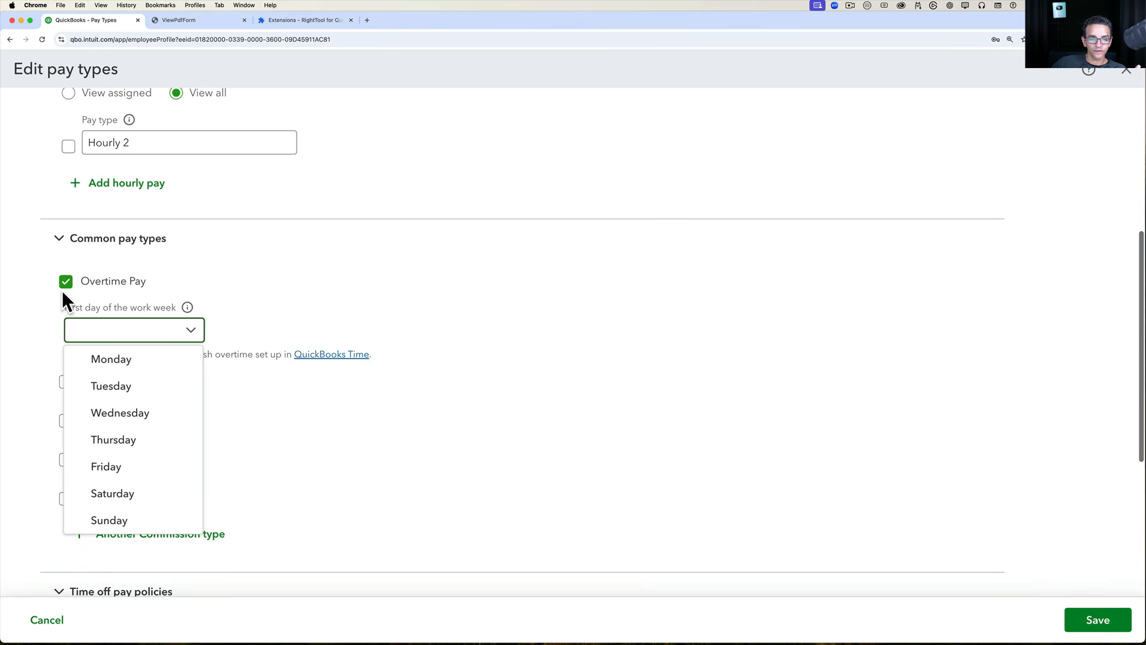
click(111, 361)
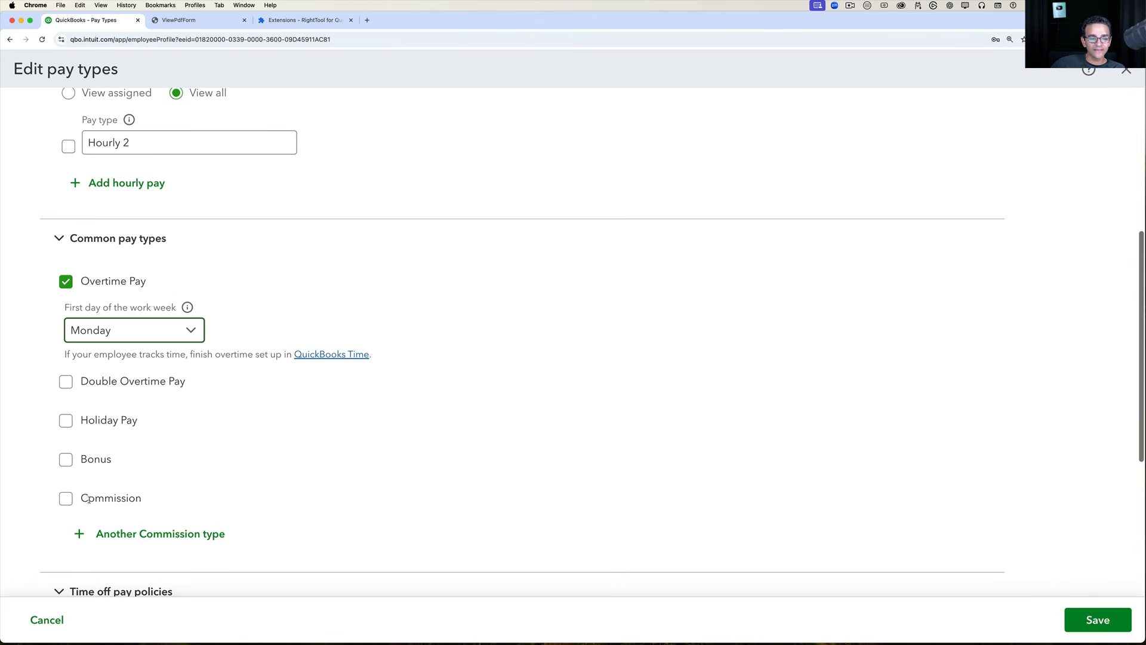
click(67, 465)
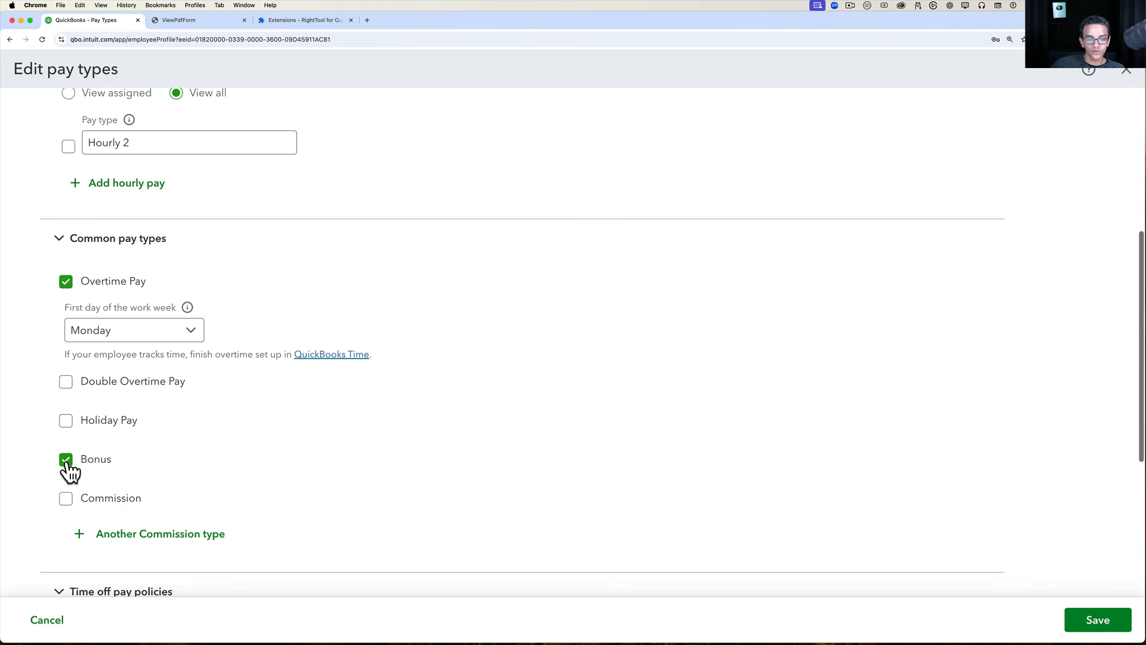
click(64, 502)
scroll(174, 501, down, 3)
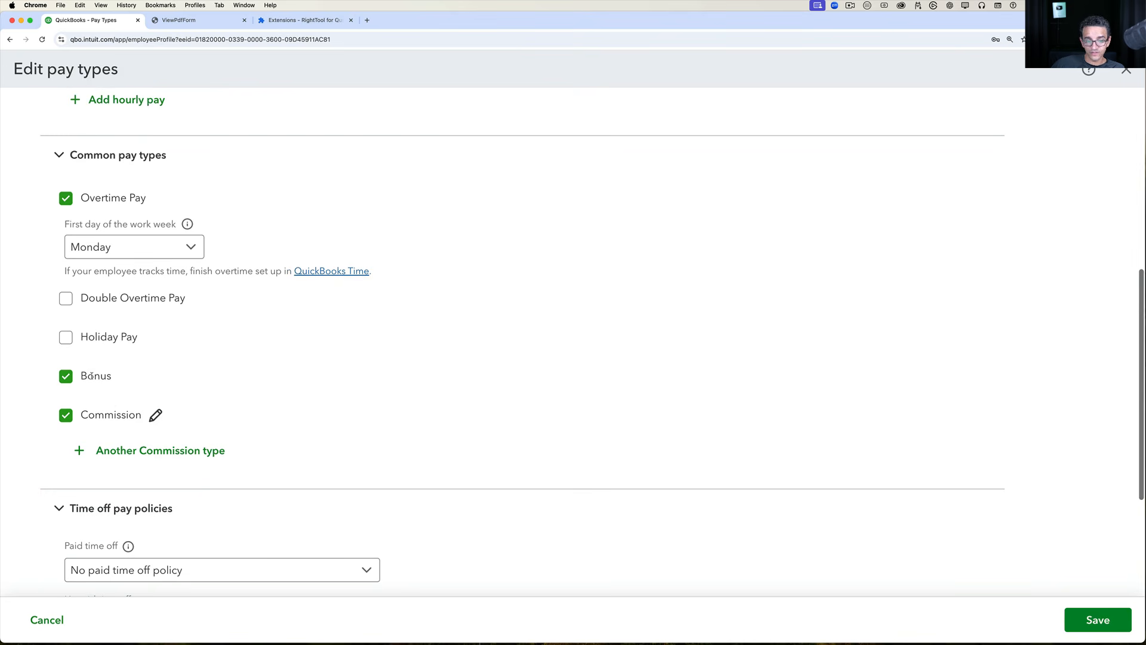
- Add a second commission pay type named 'Quarterly Bonus'
click(165, 453)
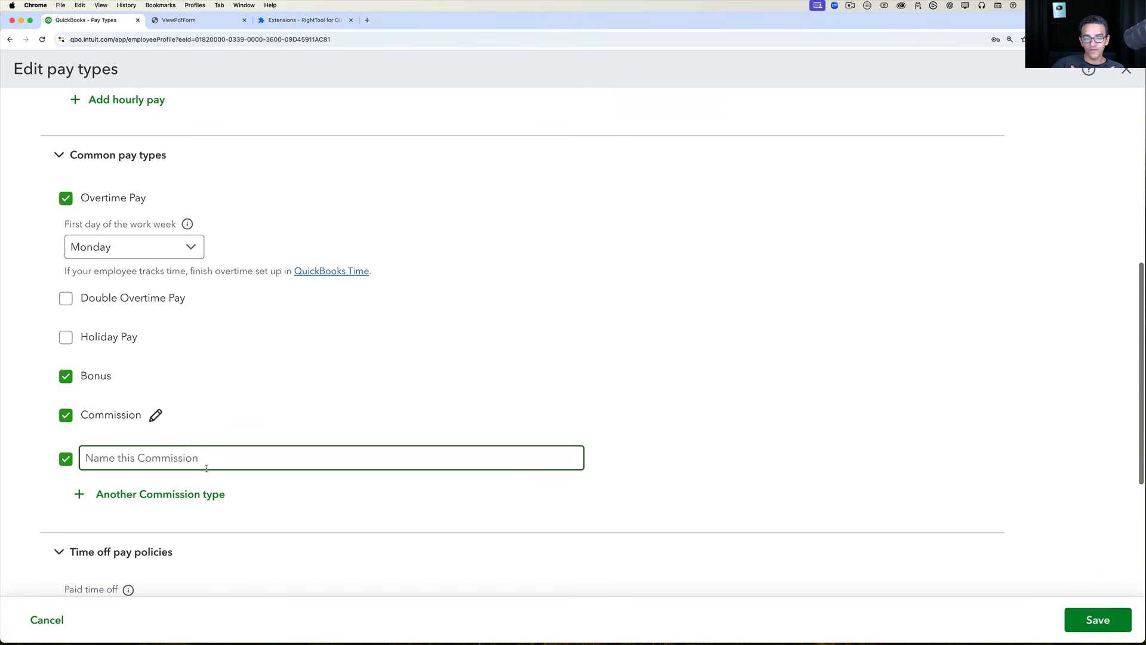
text(Quarterly )
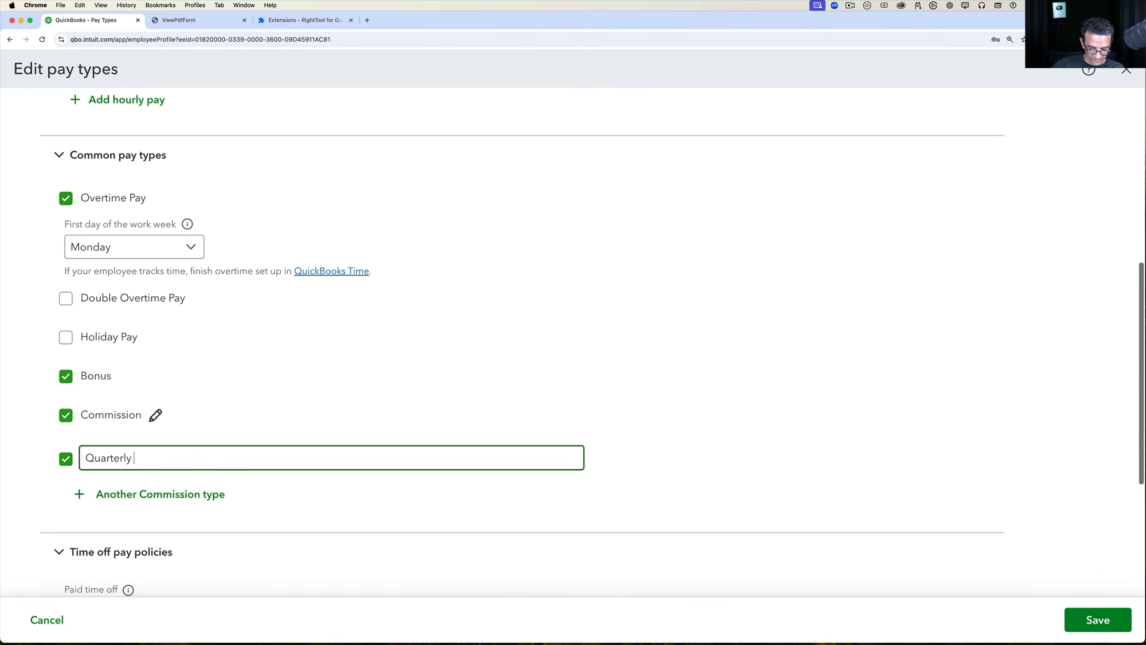
text(Bnu)
key(BackSpace)
key(BackSpace)
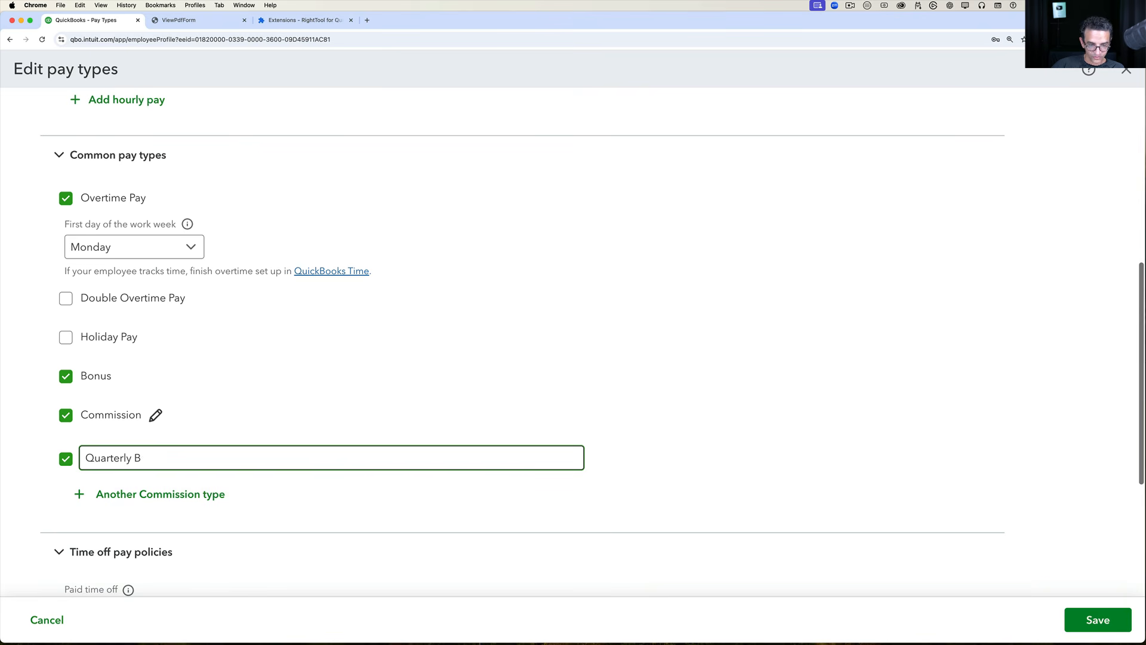
text(onus)
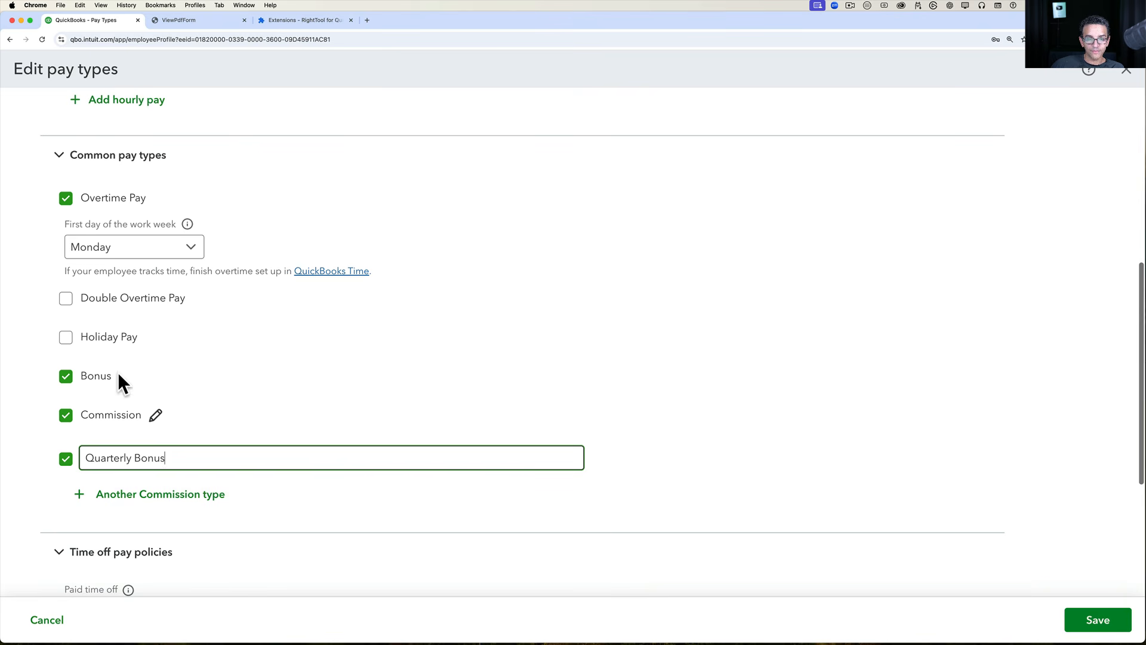
click(119, 389)
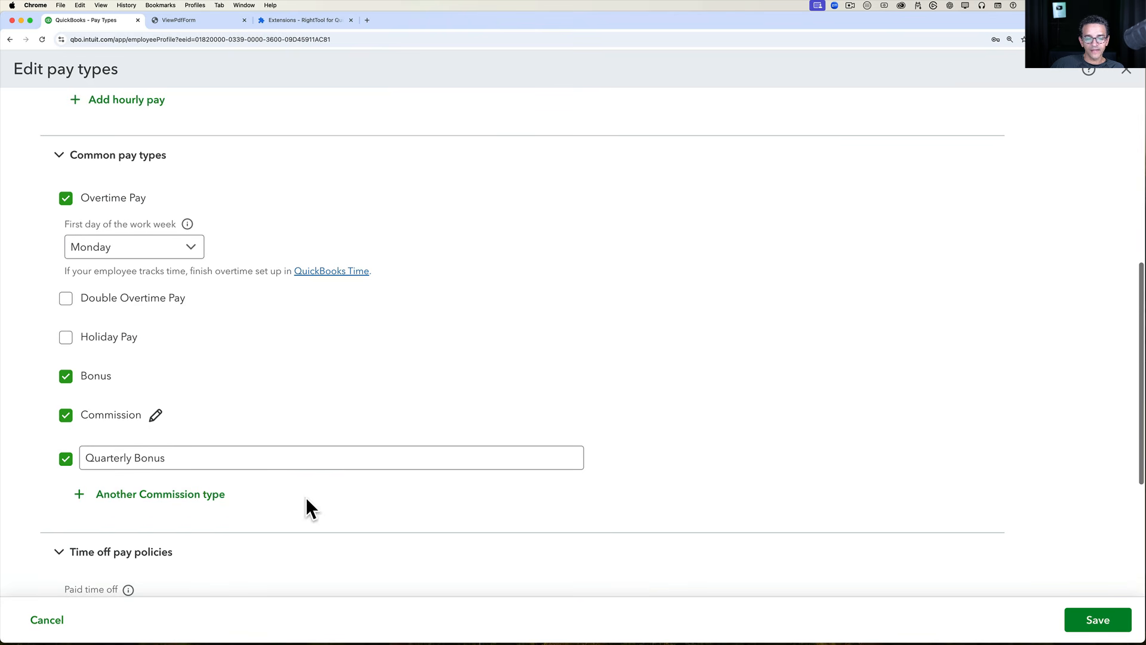
- Rename Commission to 'Sales Commission' and discard the extra empty commission type
click(153, 413)
click(87, 418)
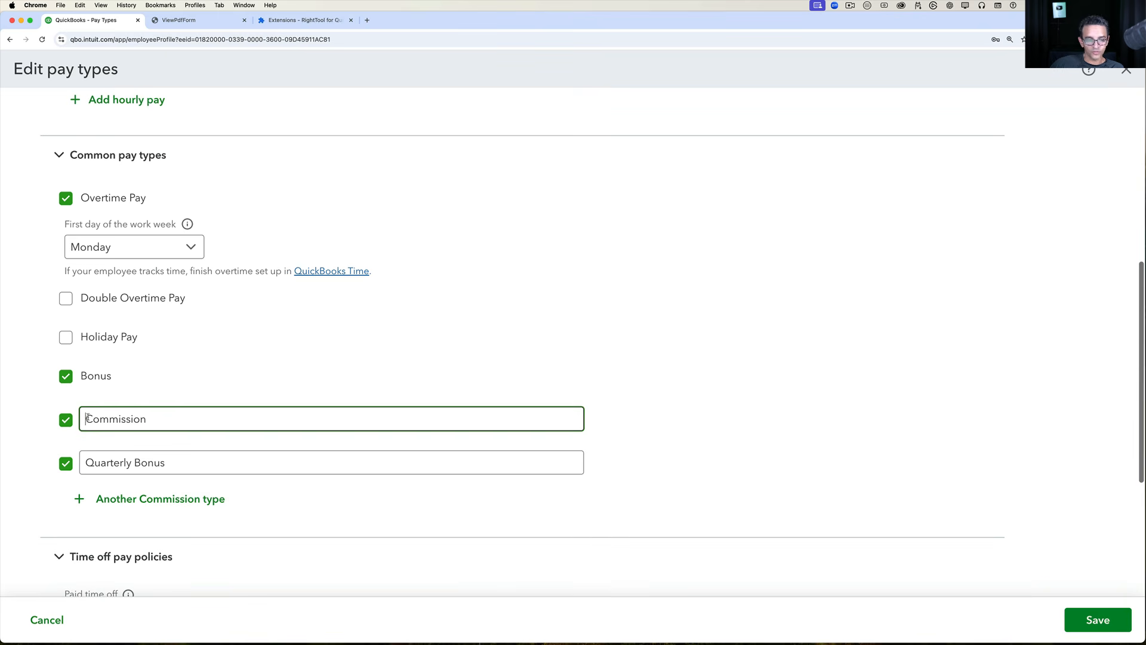
text(Sales)
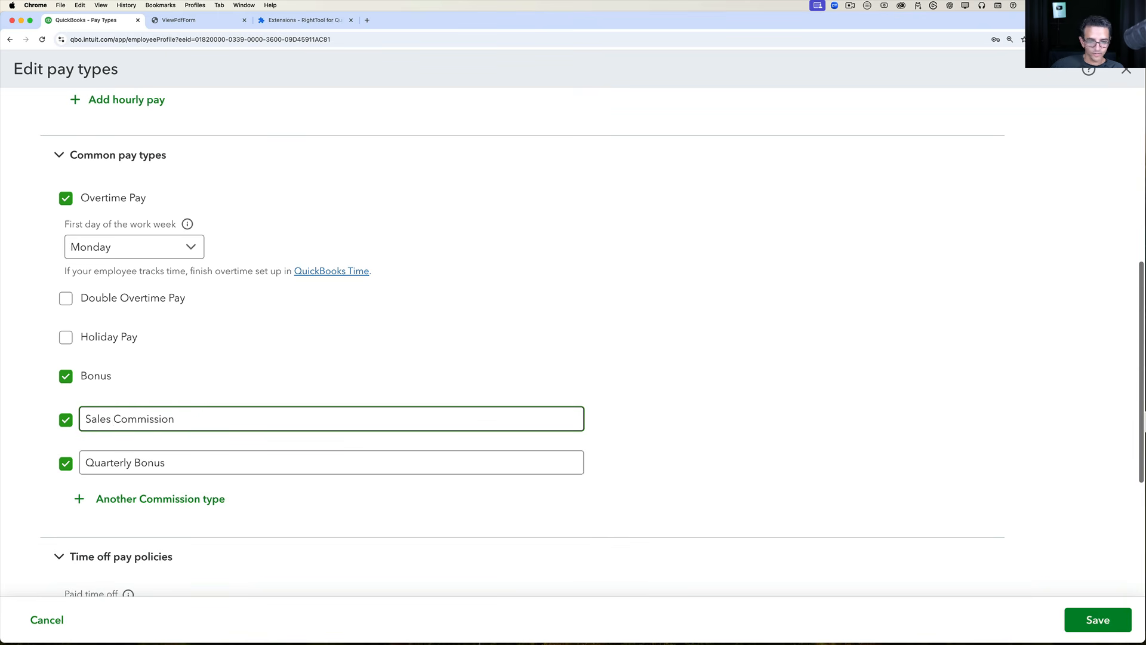
click(908, 431)
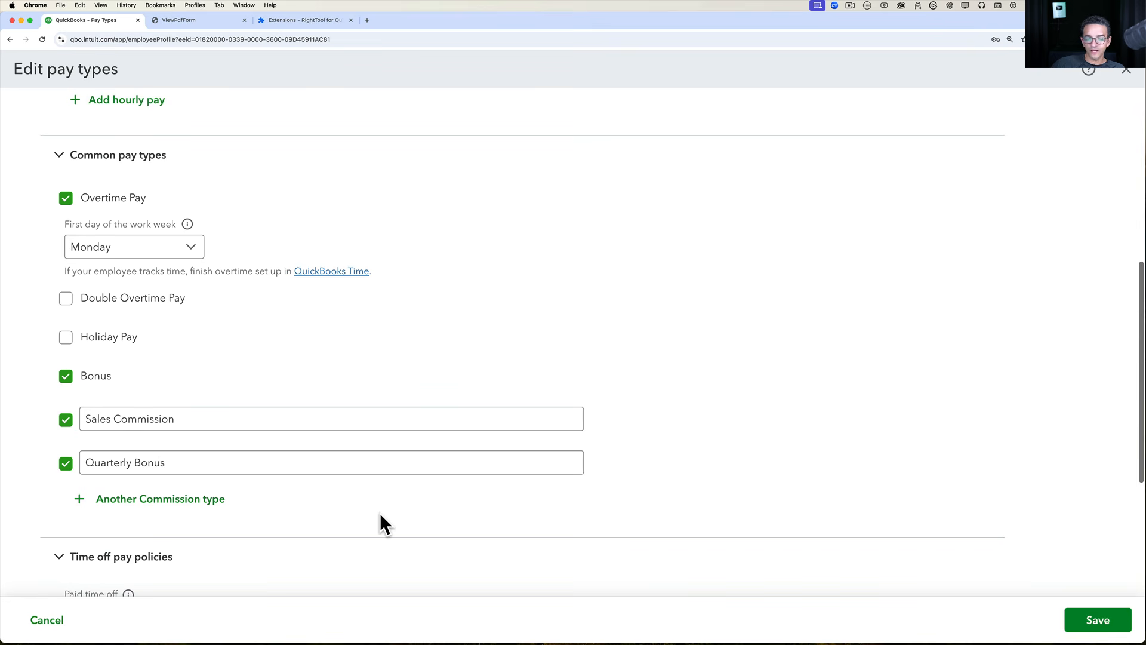
click(165, 499)
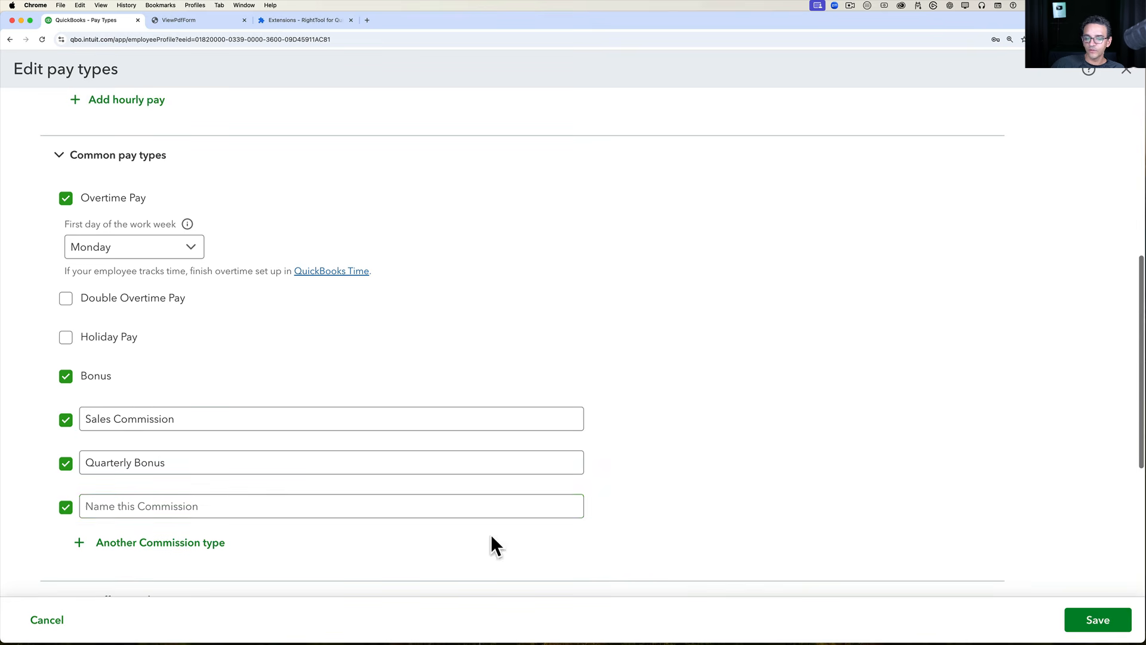
click(65, 506)
- Choose 'Add new paid time off policy' from the Paid time off dropdown
scroll(288, 509, down, 3)
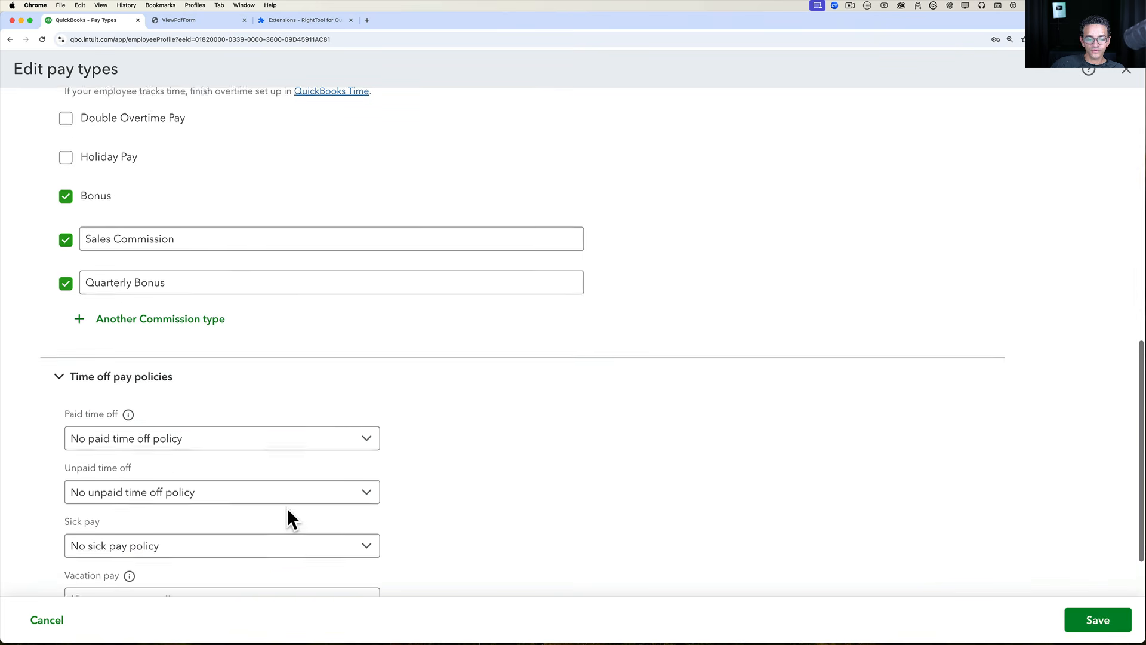
scroll(200, 365, down, 2)
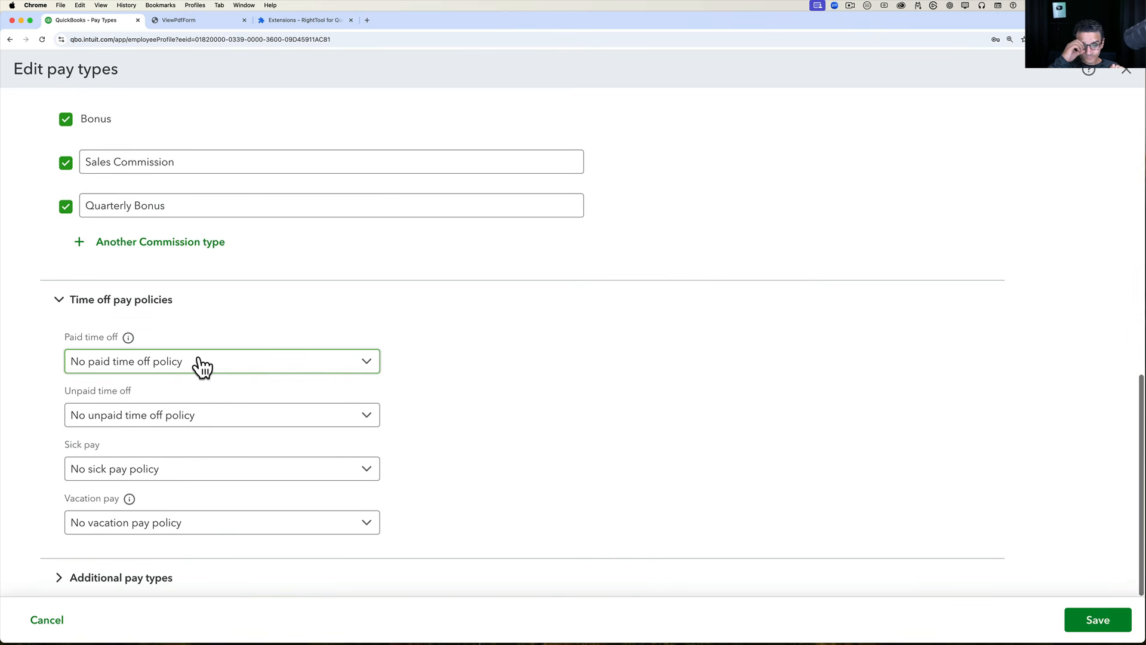
click(202, 367)
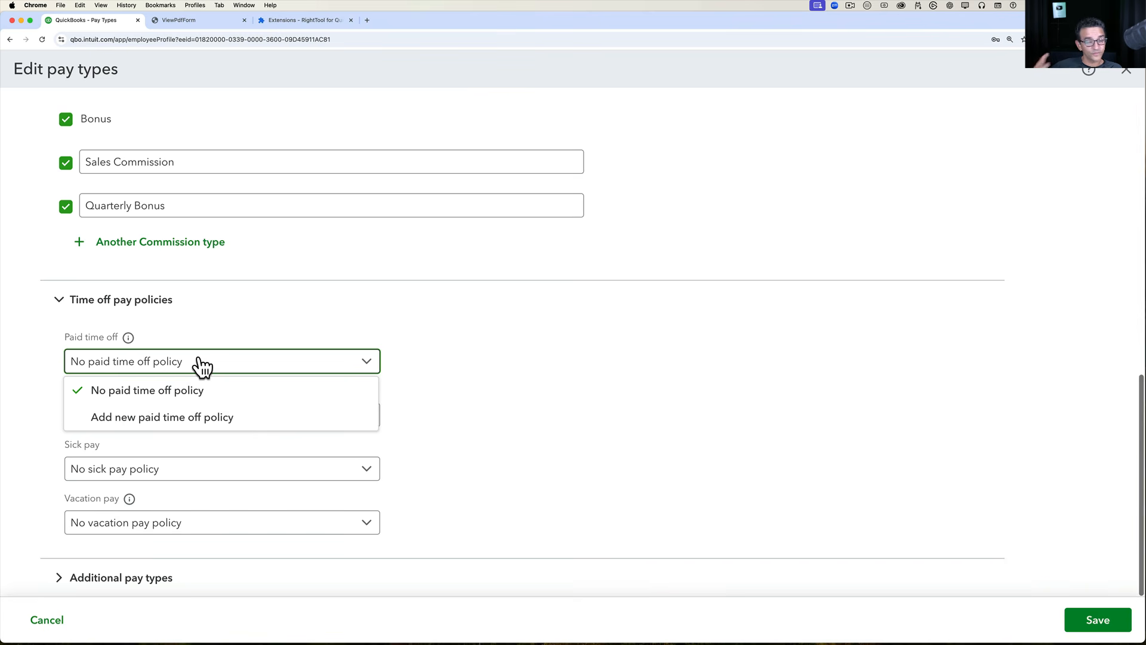
click(155, 419)
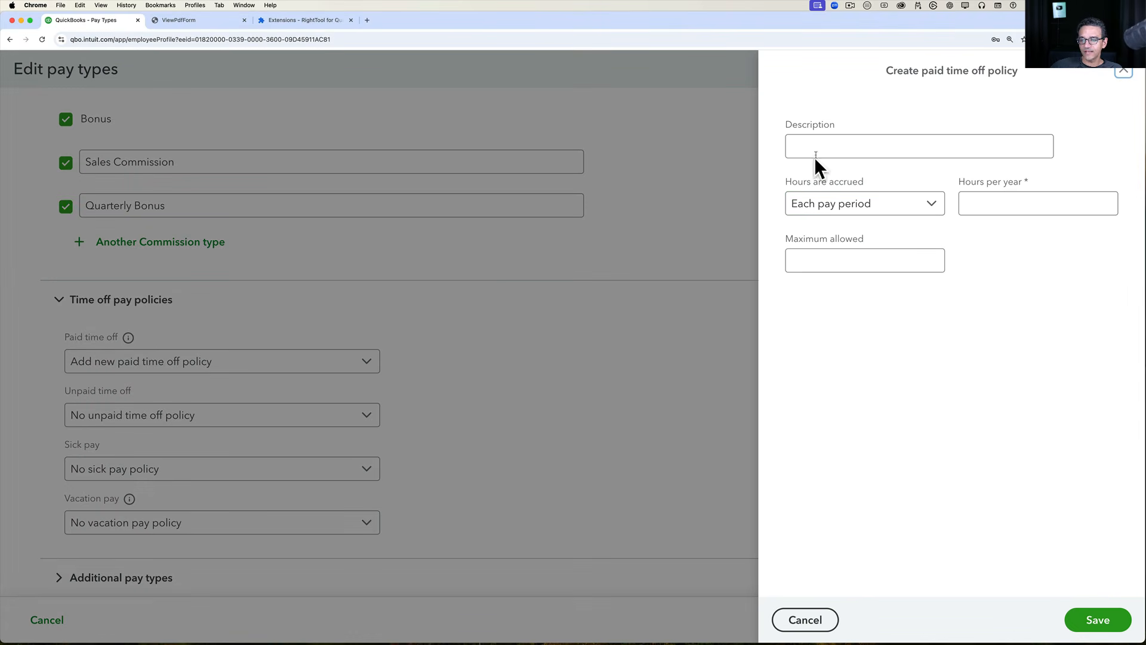
- Describe the policy 'General for Employees under 5 years', accrued at beginning of year, 80 hours, 80 maximum
click(819, 146)
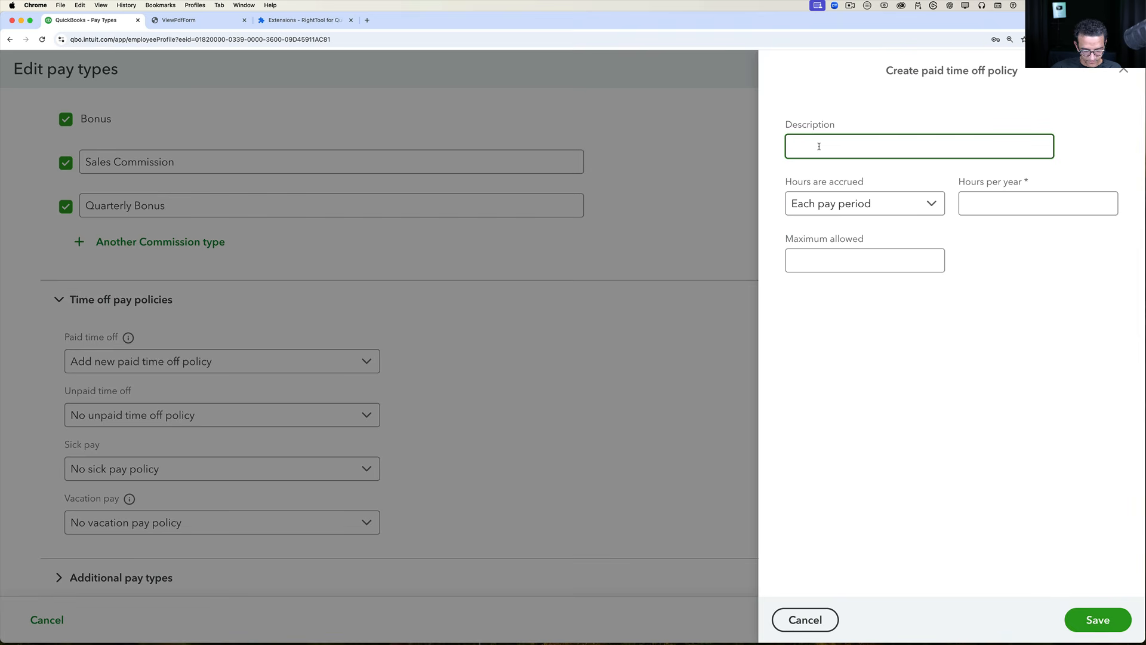
text(General for)
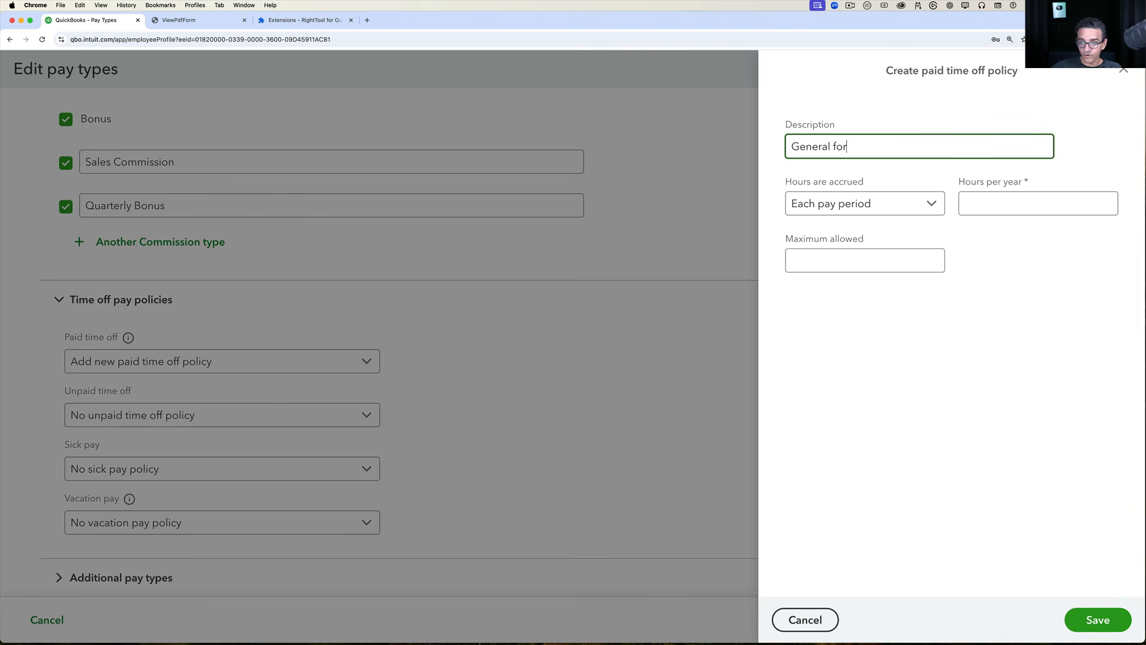
text( Employees under )
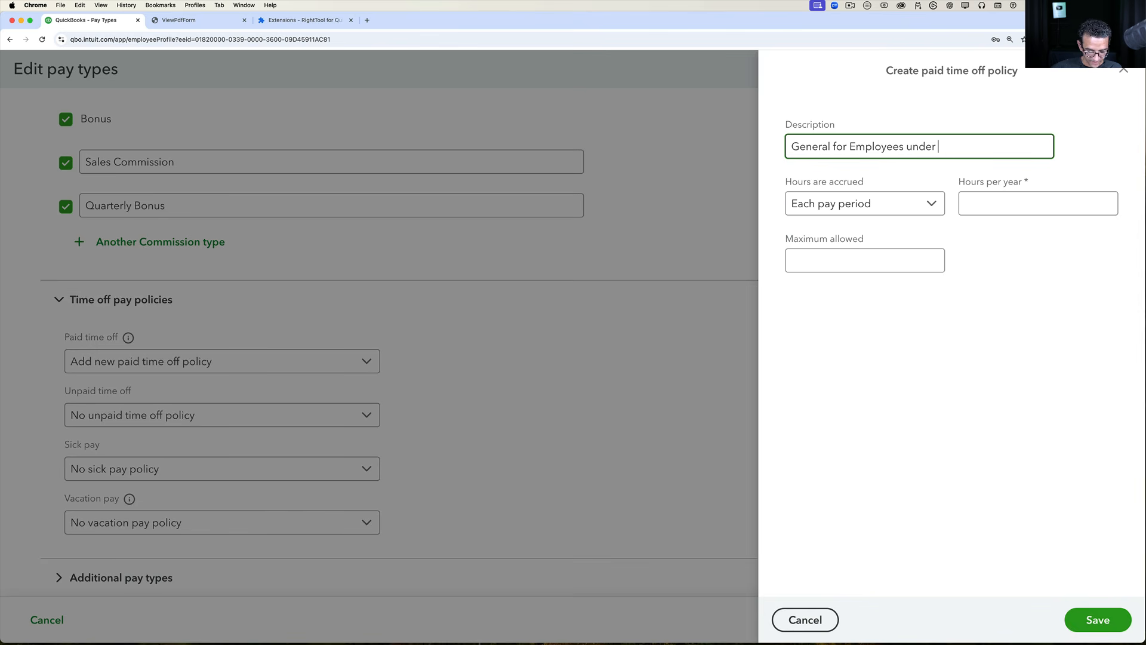
text(5 years)
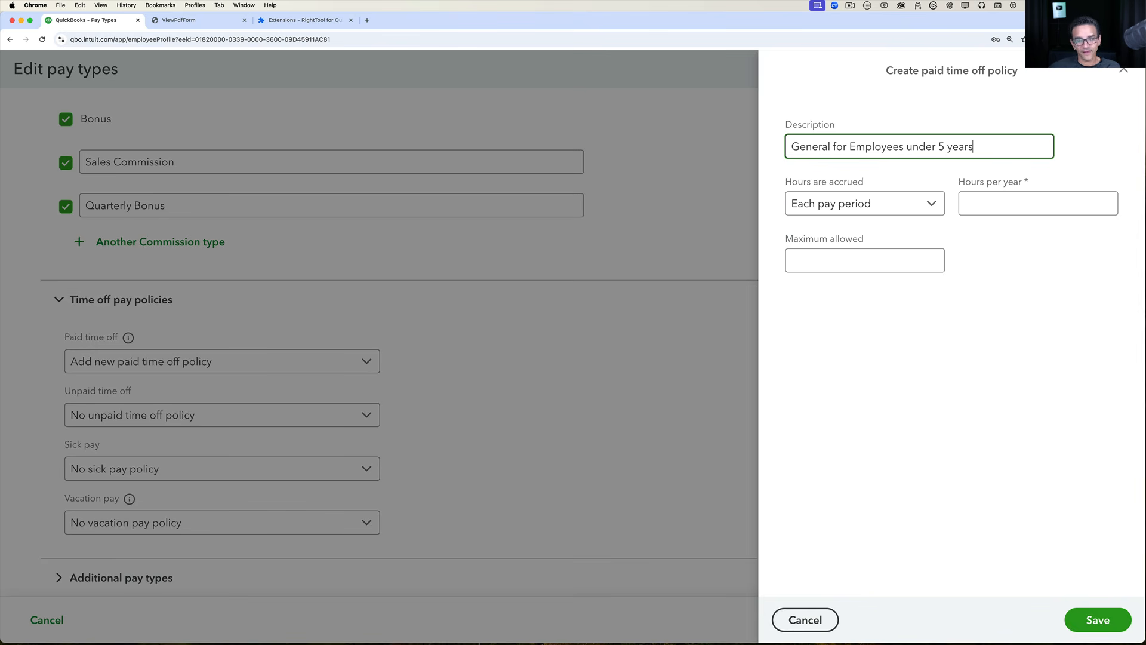
click(873, 206)
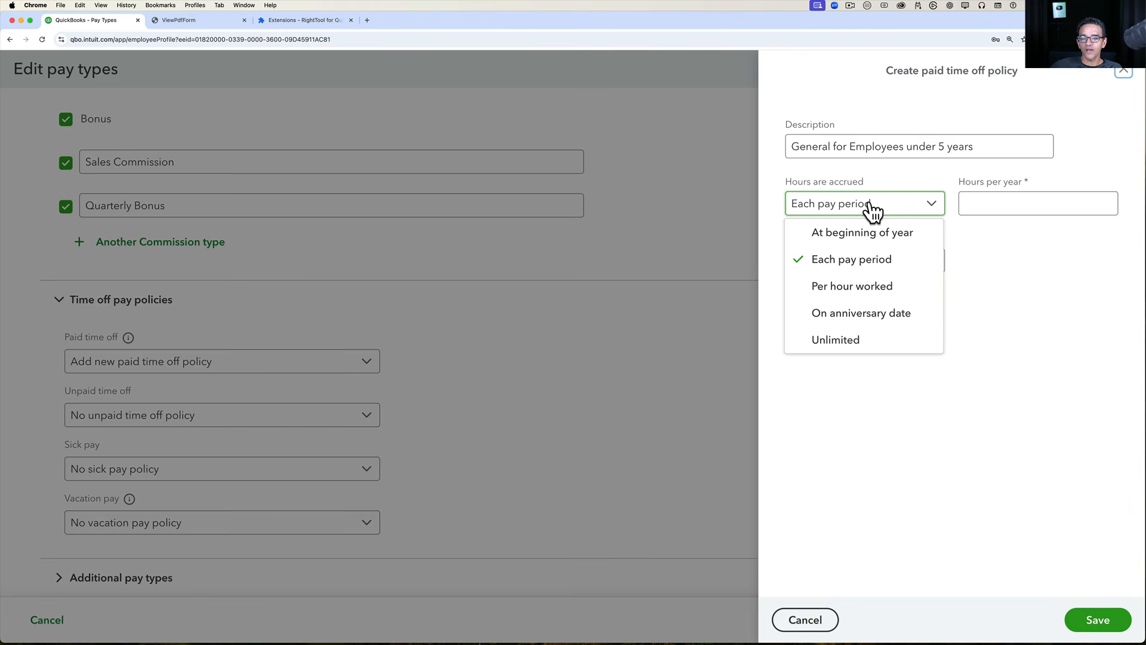
click(869, 234)
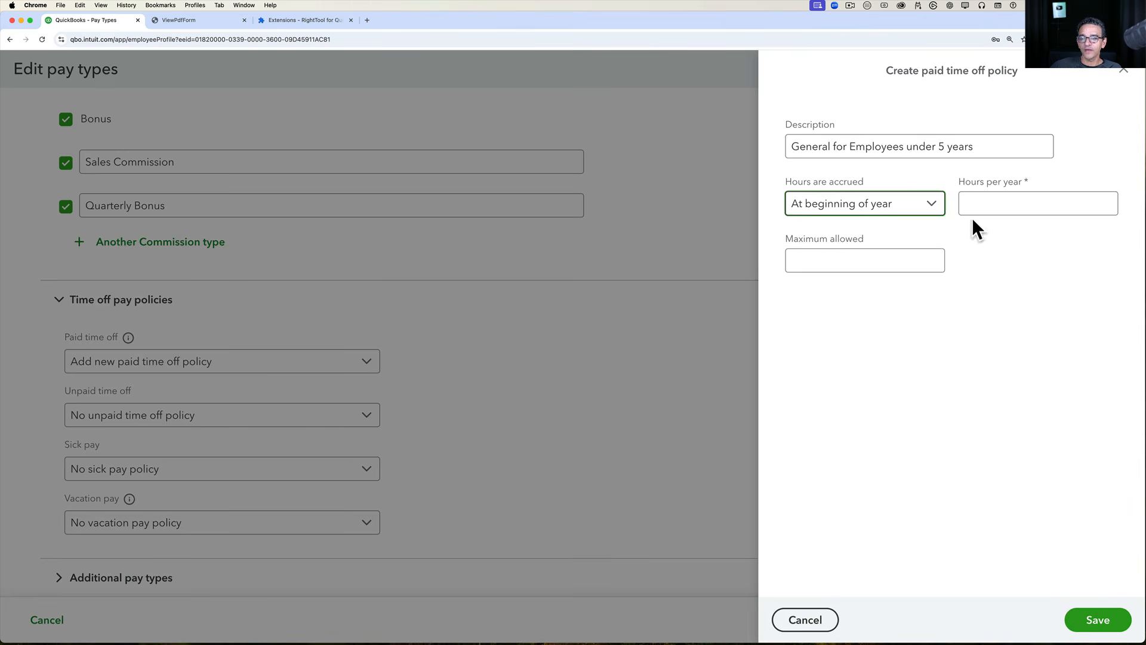
click(991, 209)
text(80)
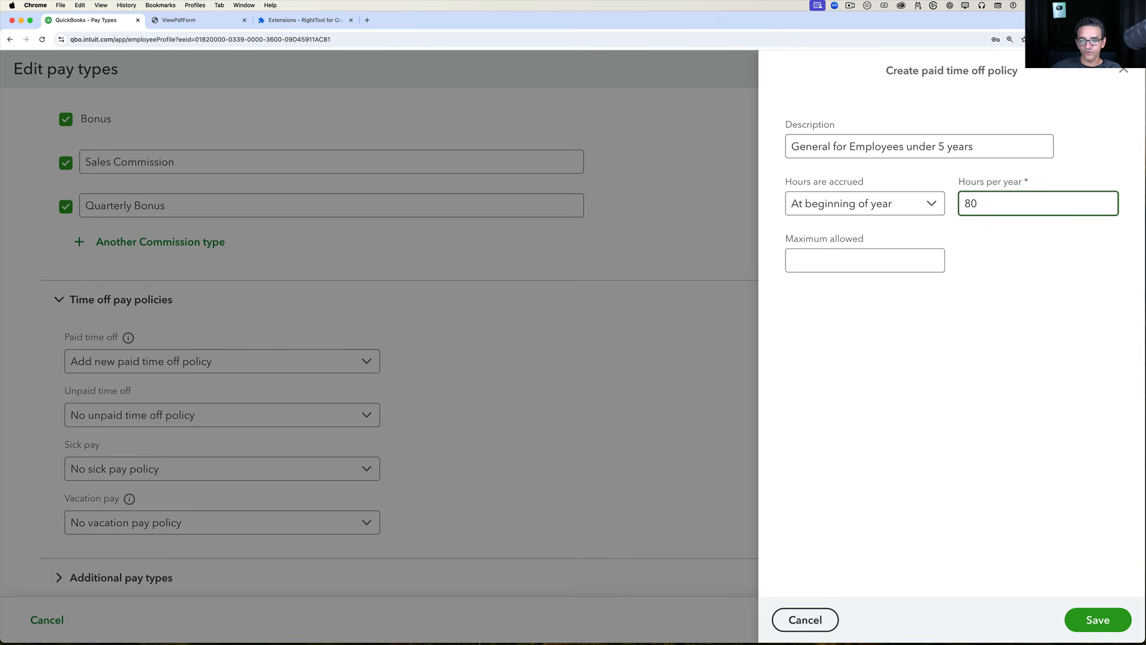
click(836, 261)
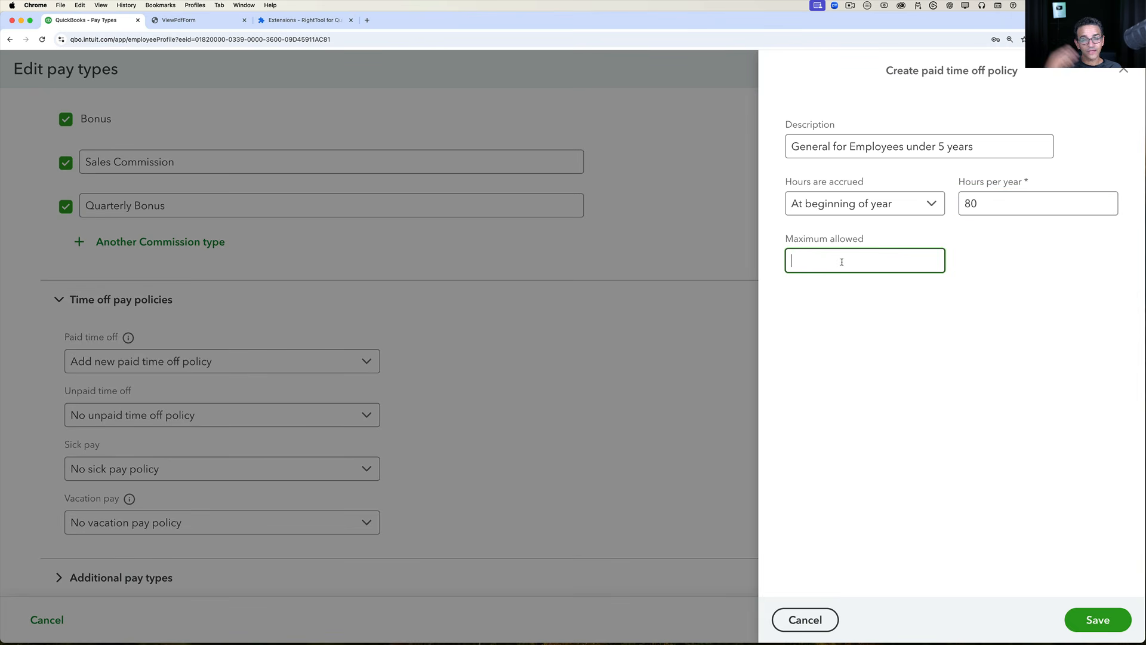
text(80)
click(863, 330)
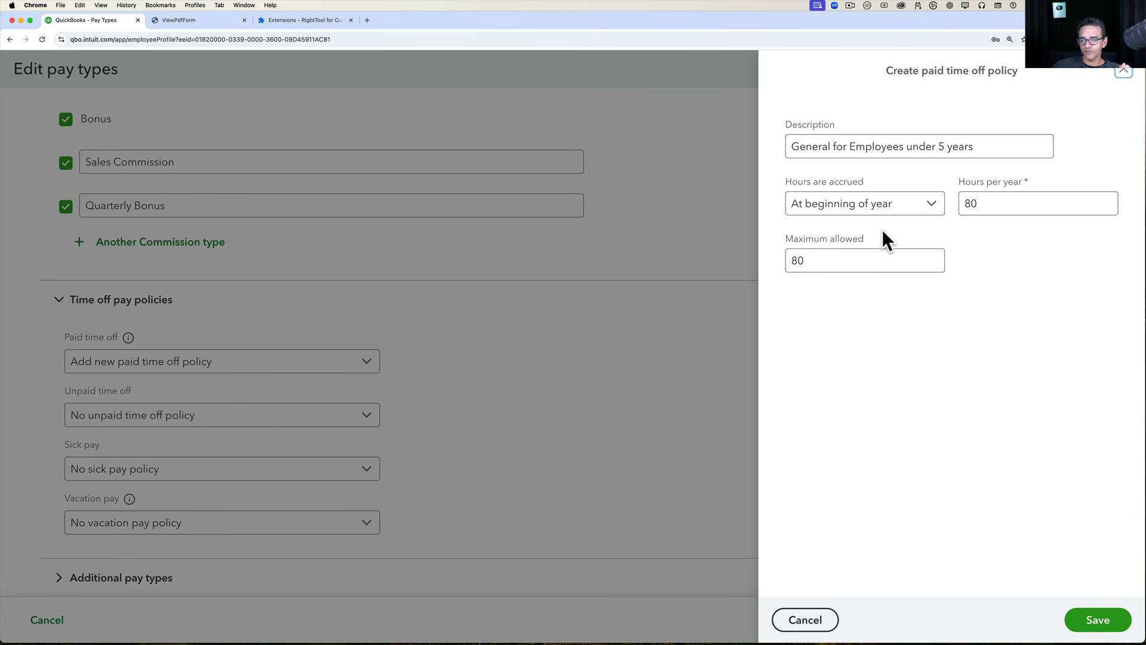
click(883, 209)
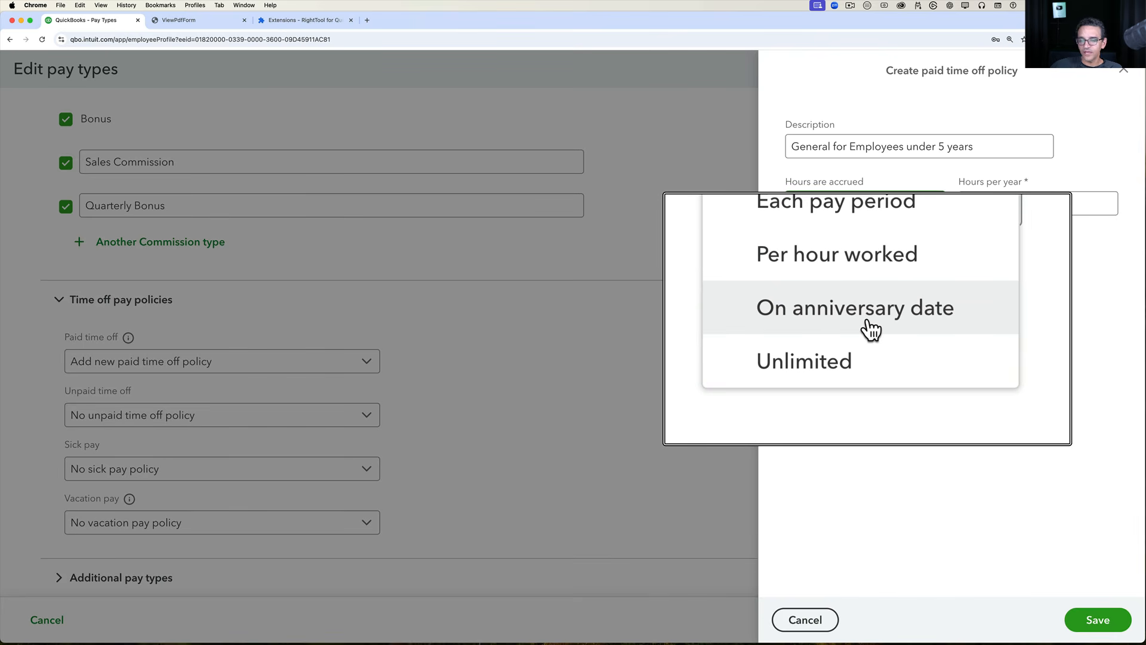
click(890, 368)
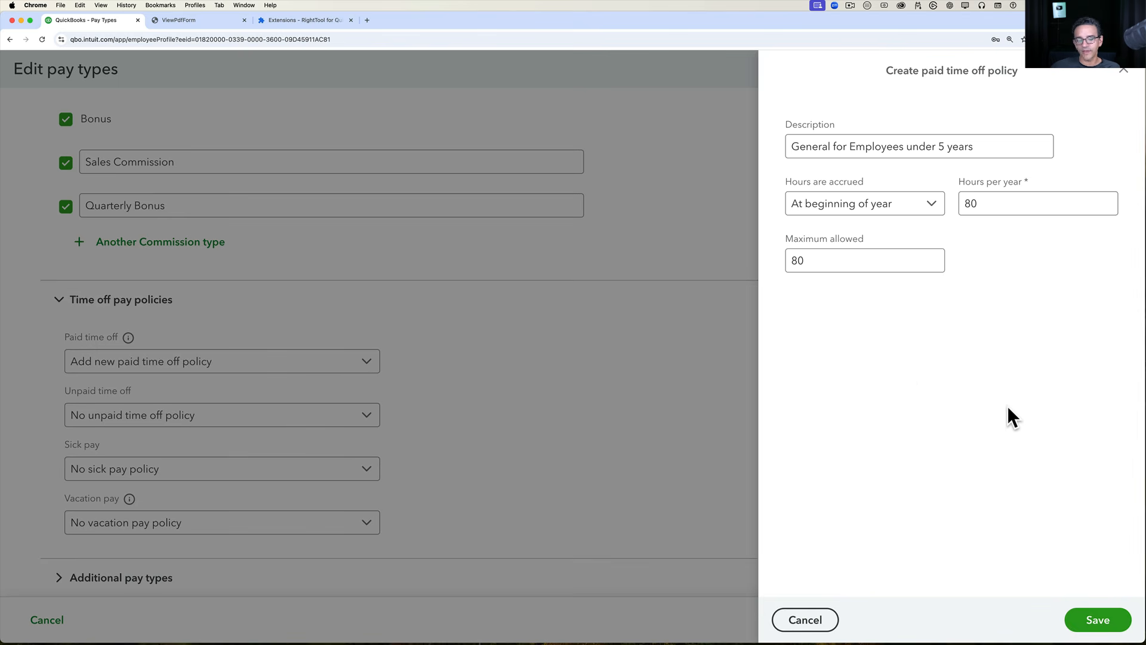
click(1096, 621)
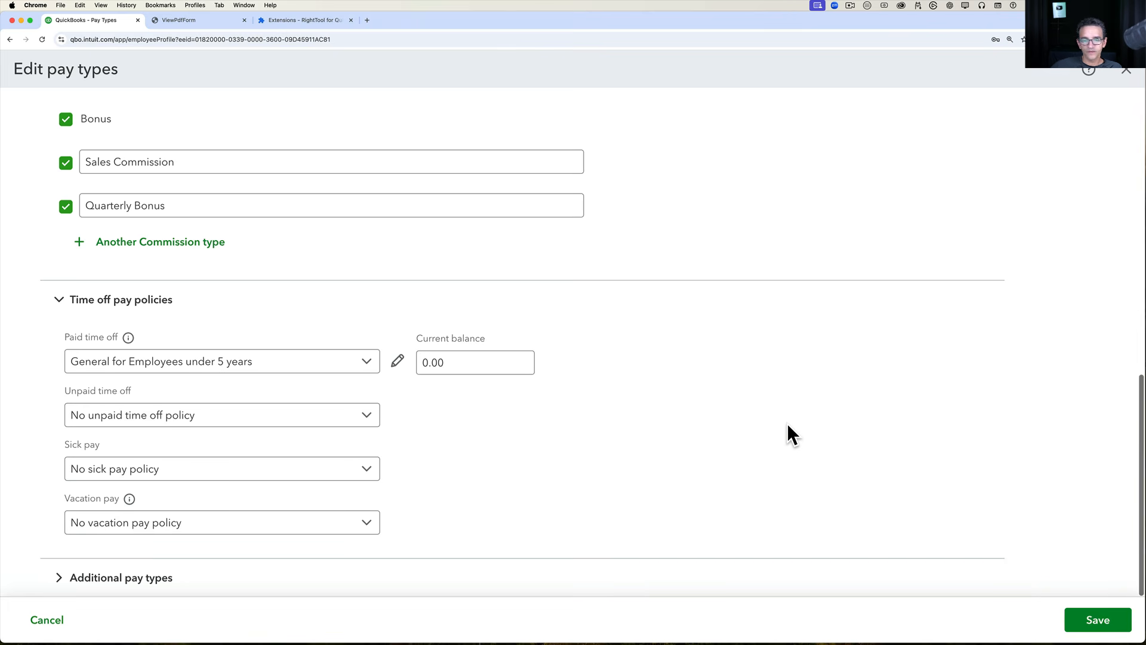
click(343, 366)
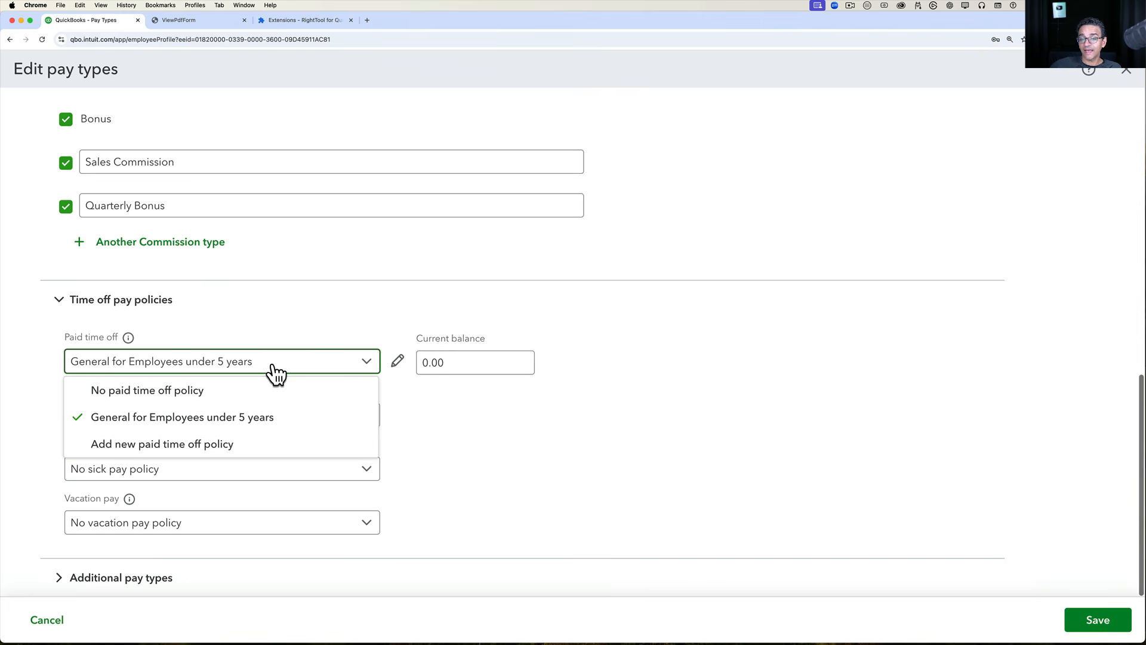
click(454, 366)
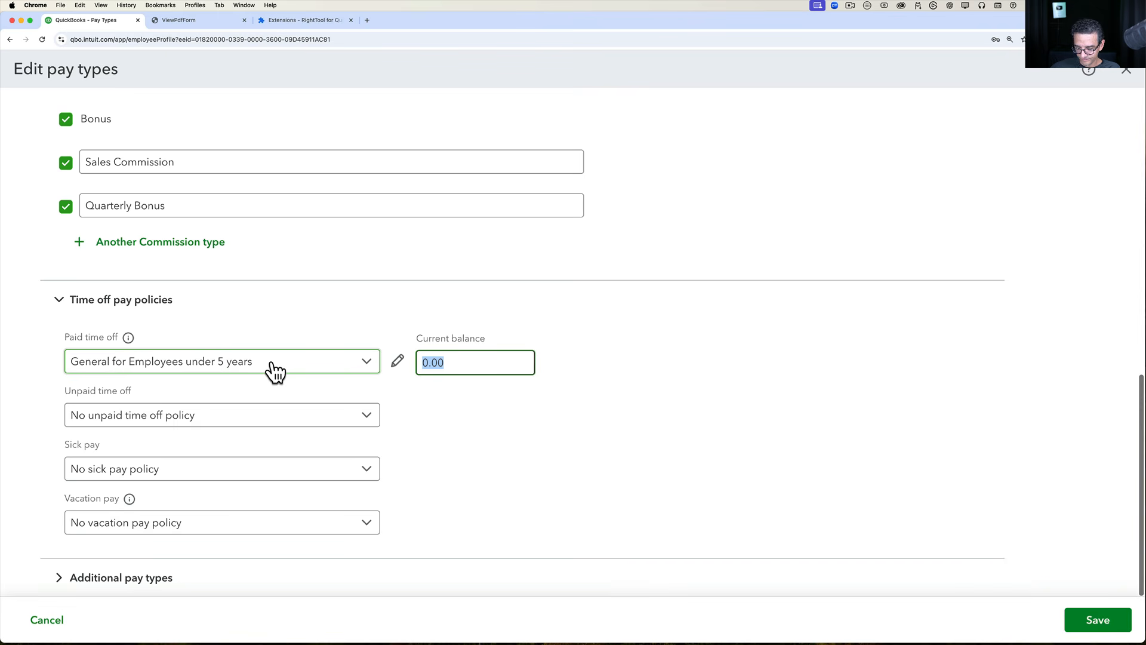
text(68.00)
click(476, 498)
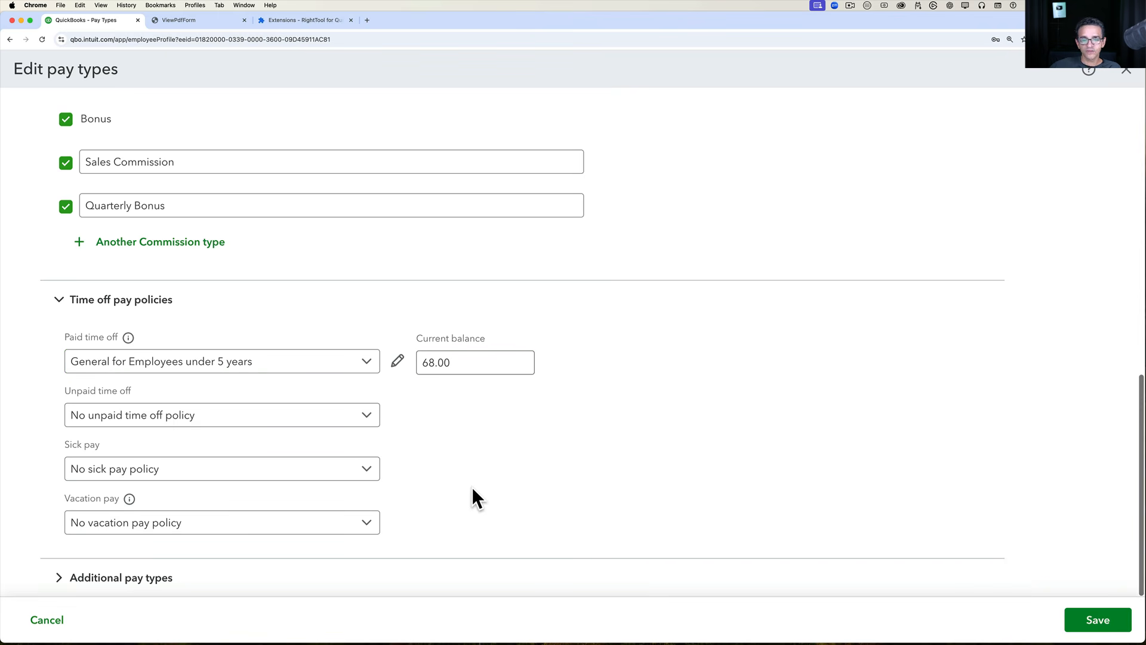
click(460, 368)
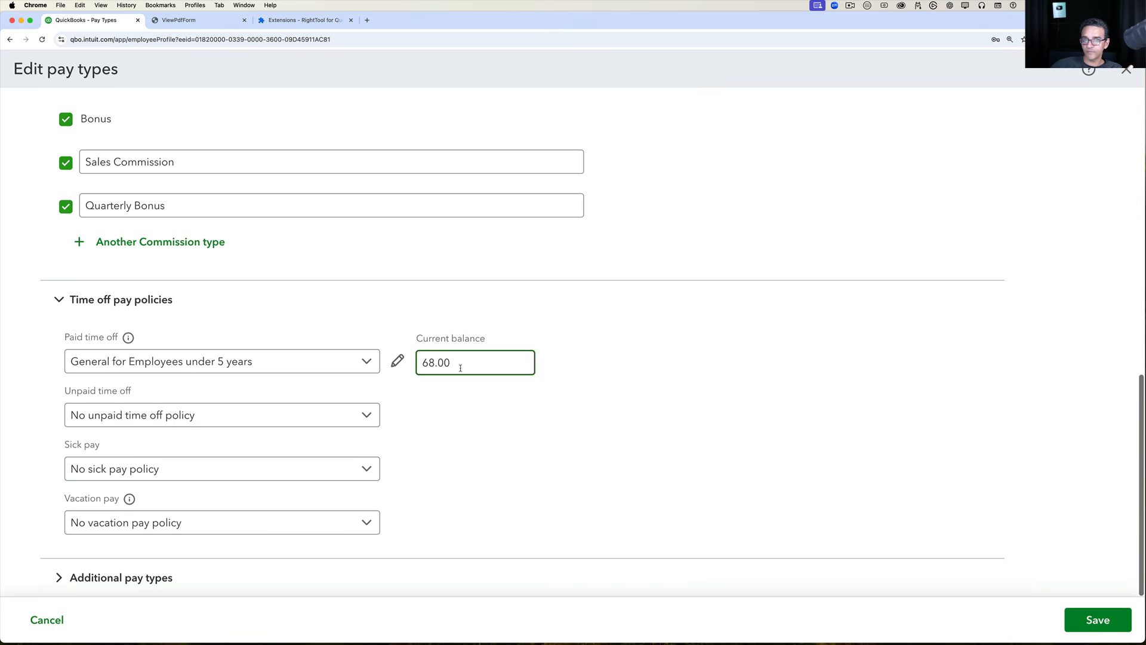
click(141, 421)
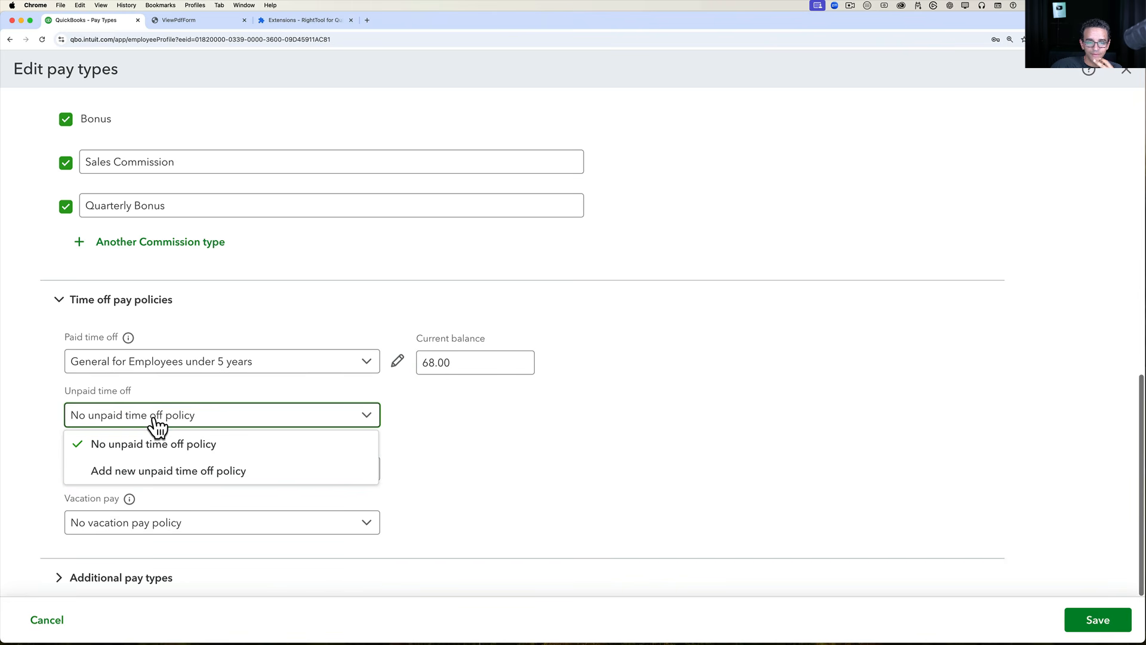
click(436, 468)
click(136, 472)
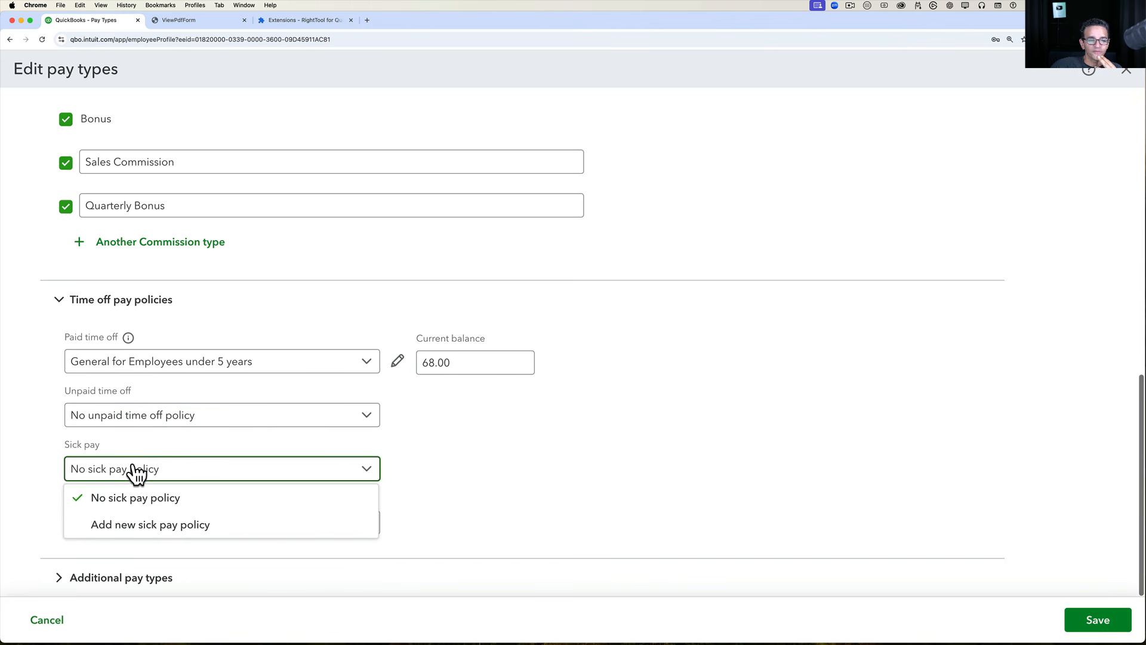
click(451, 510)
click(197, 522)
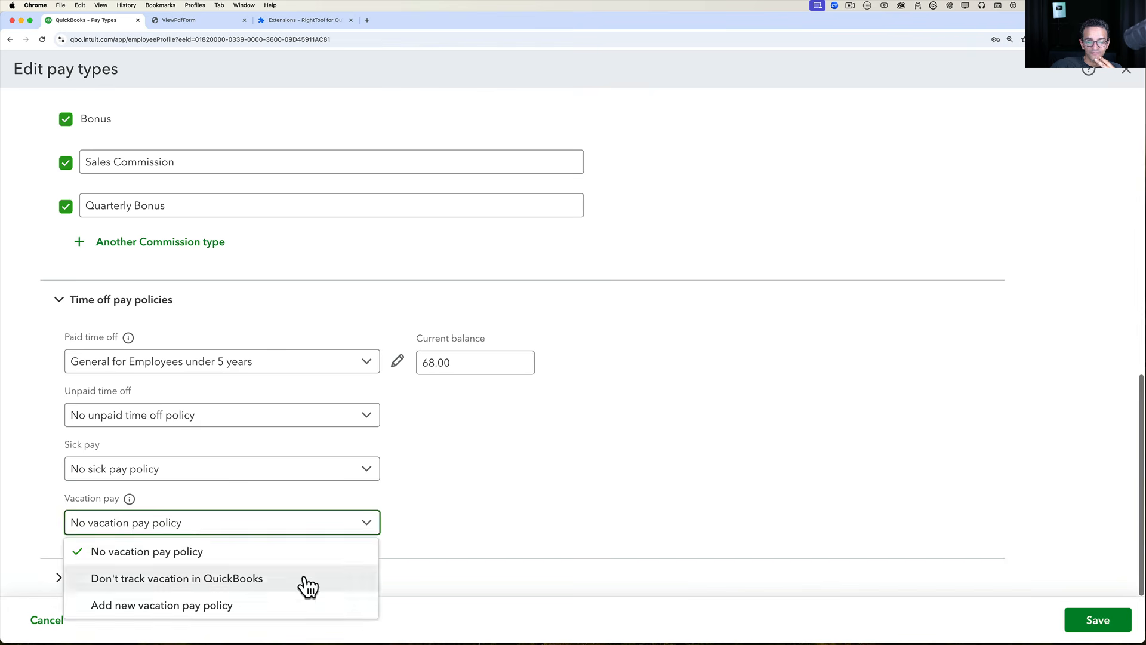
click(523, 528)
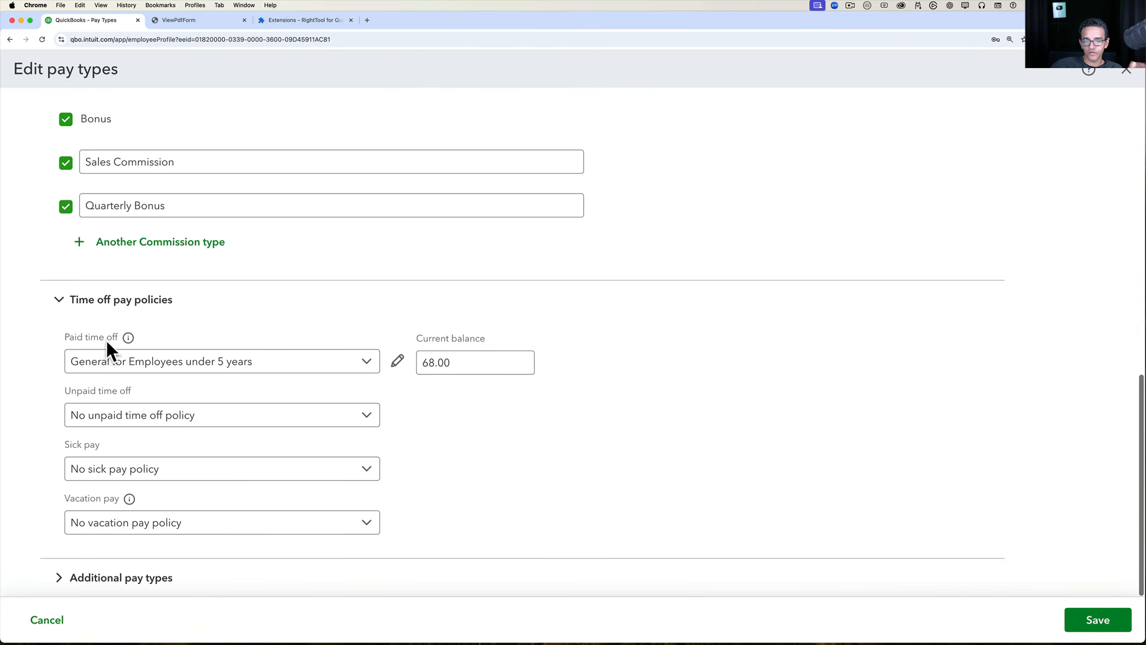
mouse_move(128, 338)
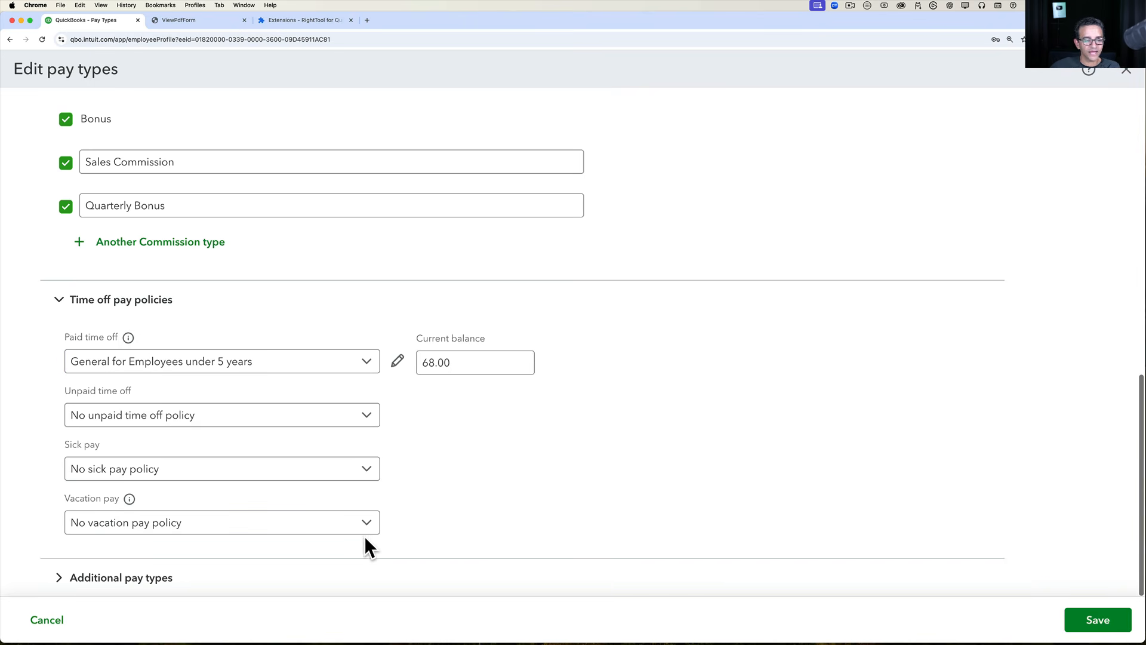
- Check Reimbursement under Additional pay types and save Mary's pay types
click(248, 565)
scroll(299, 555, down, 5)
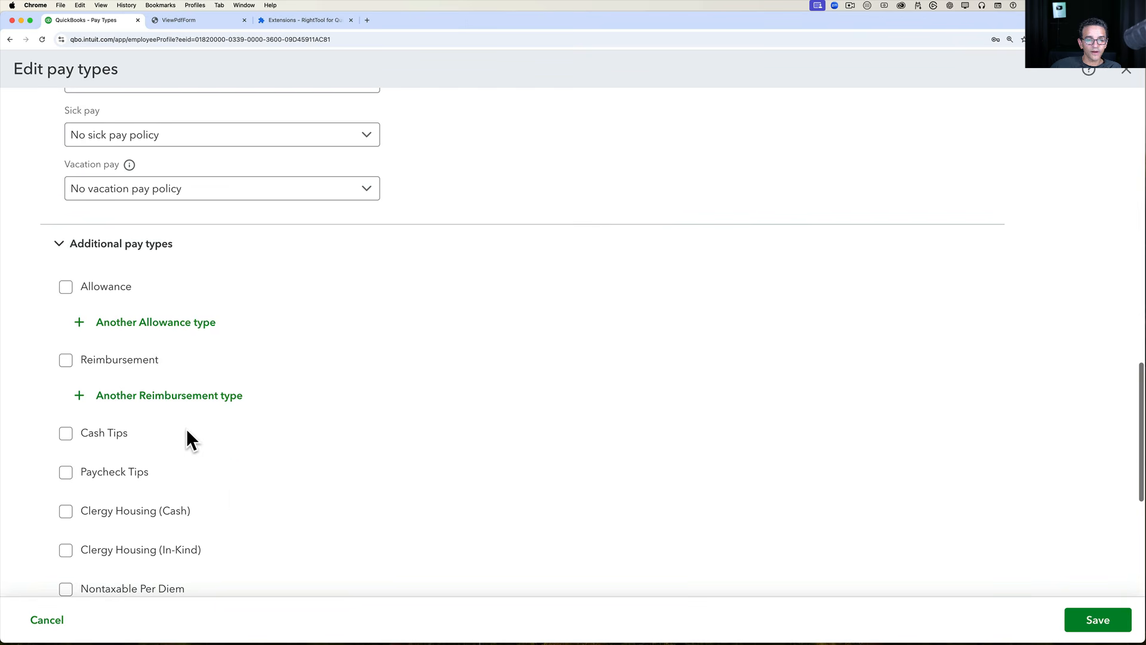
scroll(184, 364, down, 2)
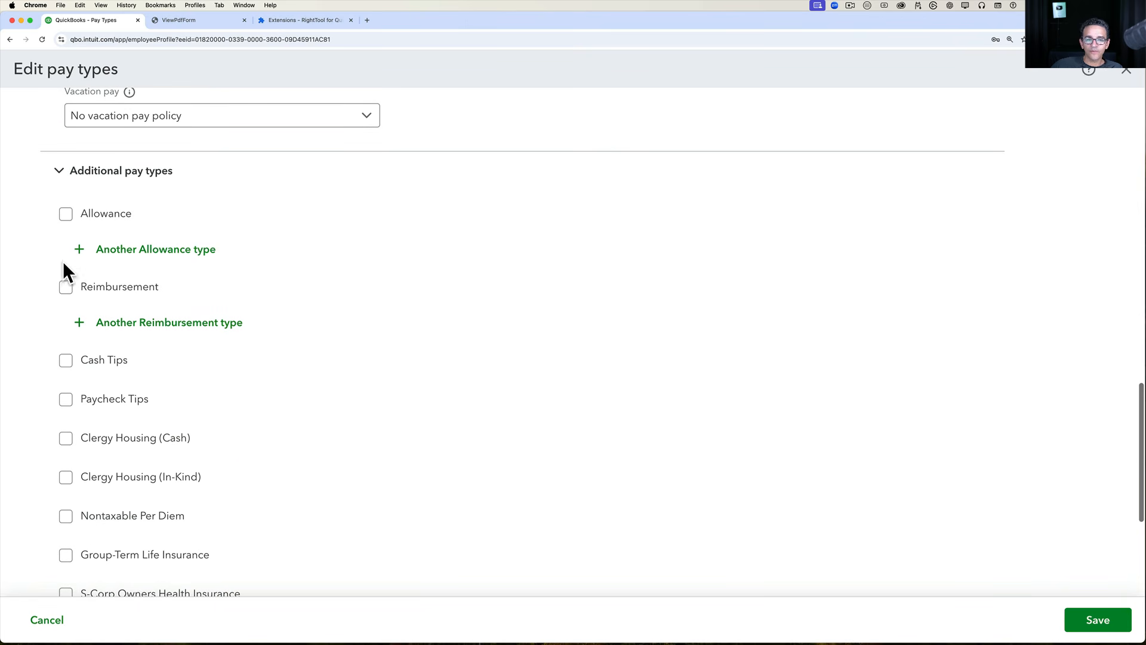
click(66, 287)
scroll(259, 375, down, 4)
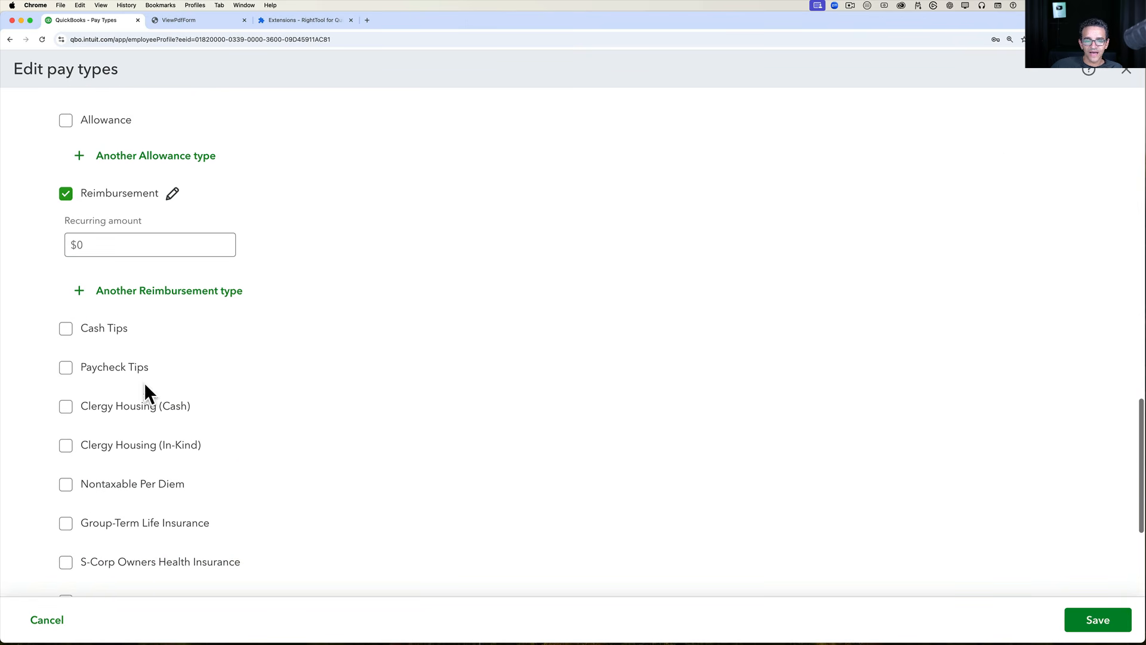
scroll(263, 446, down, 2)
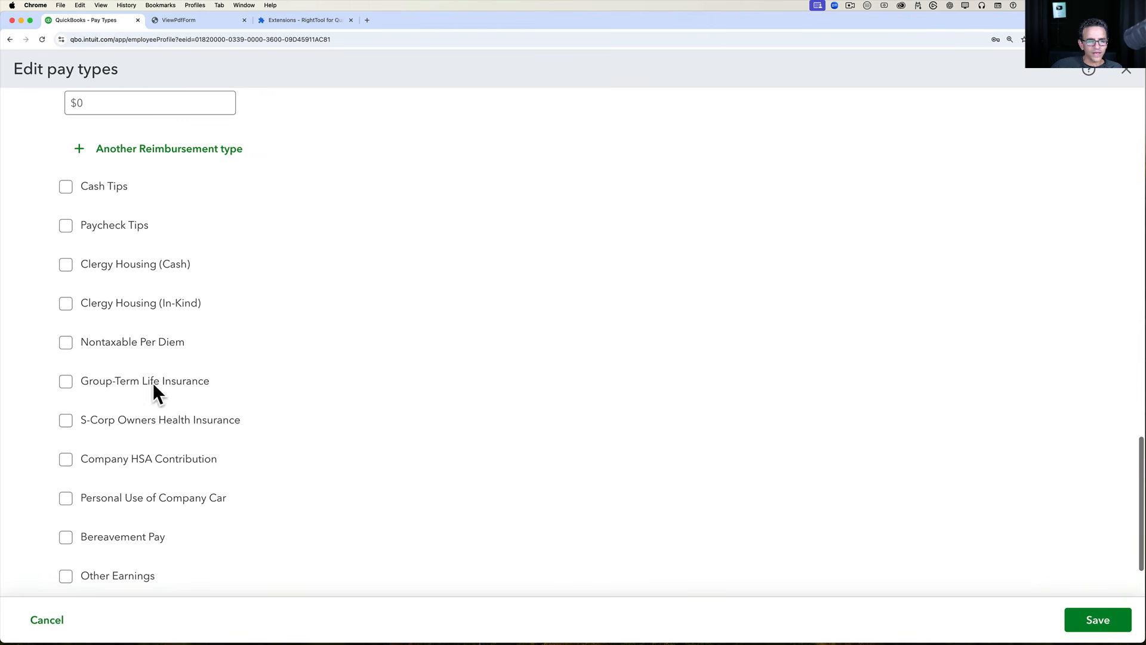
scroll(179, 424, down, 3)
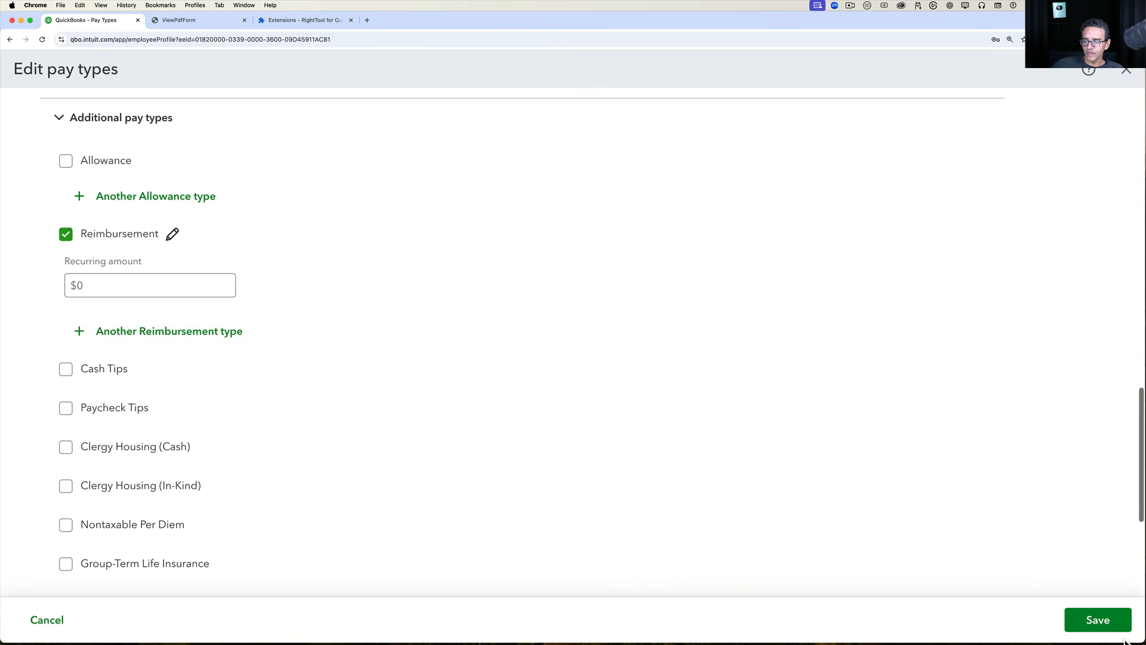
click(1098, 624)
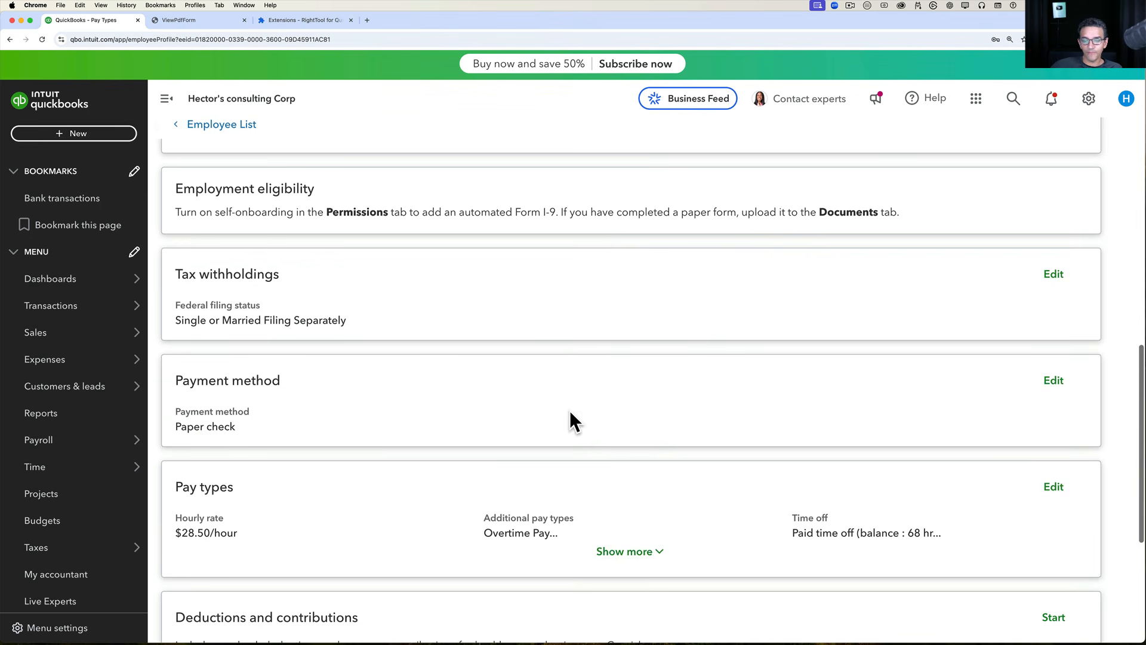
- Start Mary's Deductions and contributions and add a new deduction/contribution
scroll(474, 478, down, 5)
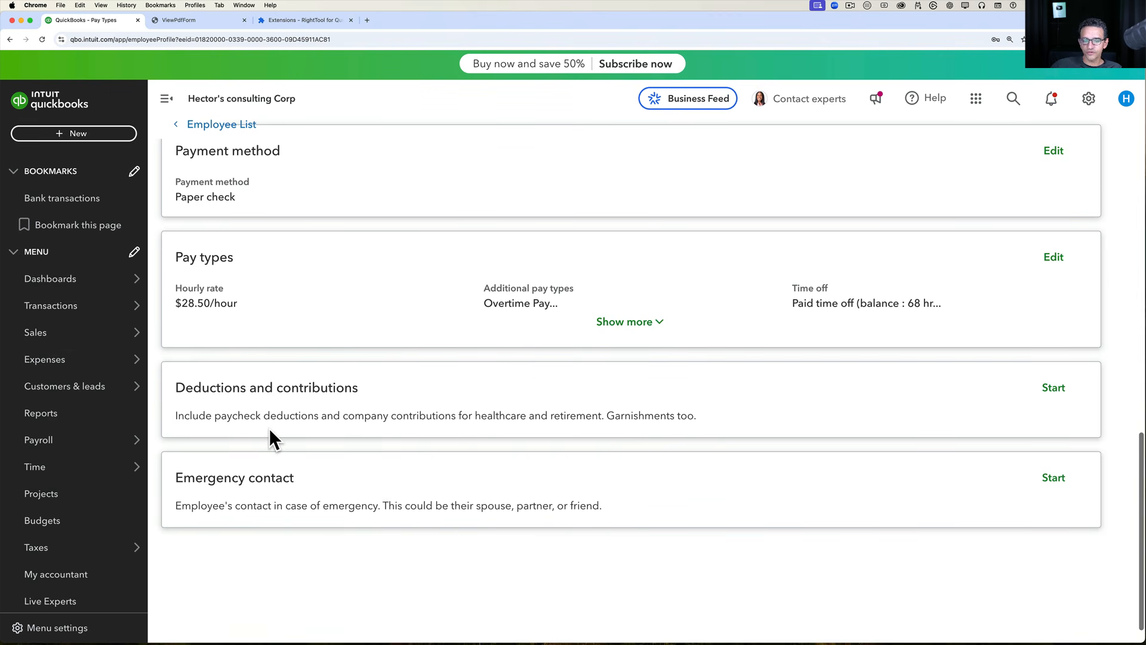
click(1056, 391)
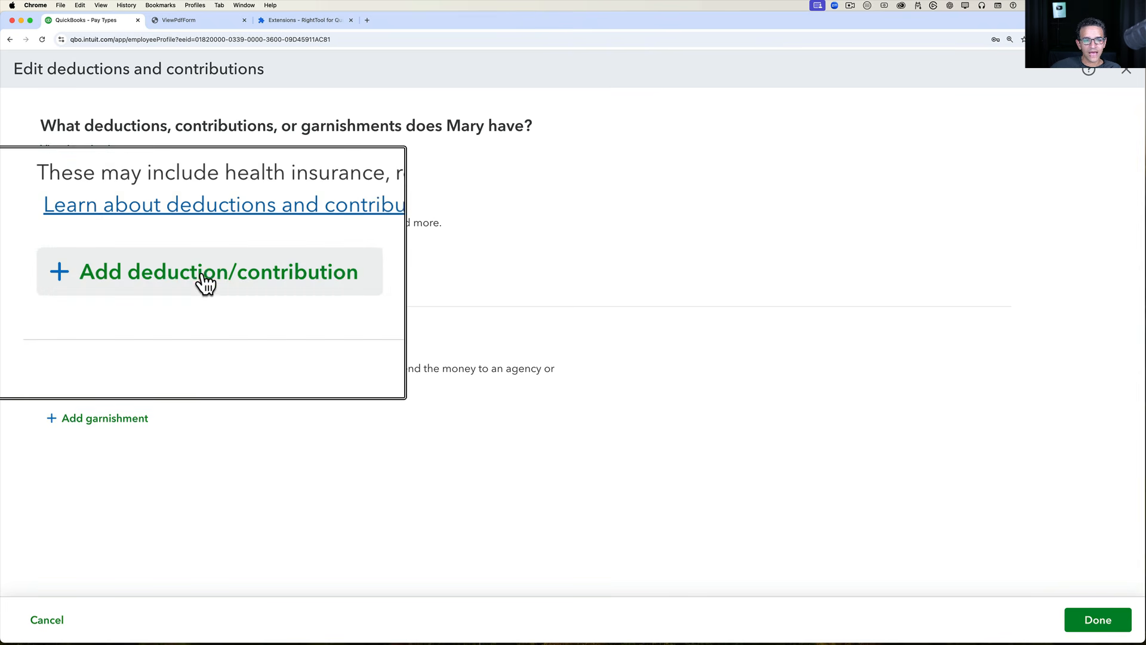
click(120, 273)
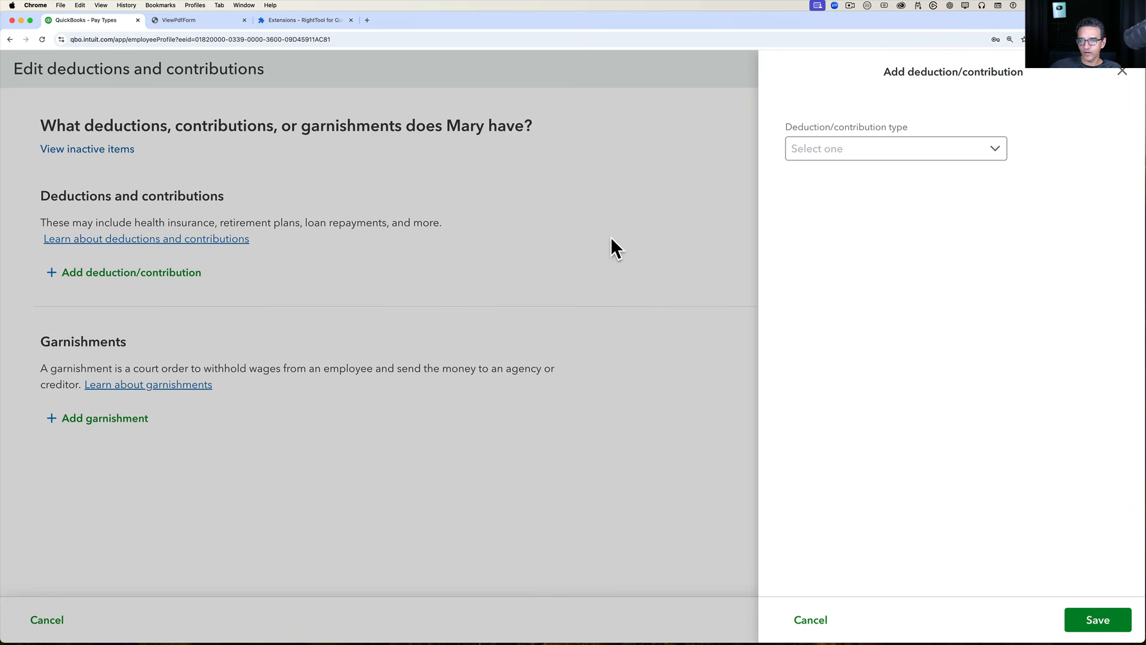
- Choose Health insurance > Medical Insurance and describe it as Cigna Insurance
click(826, 154)
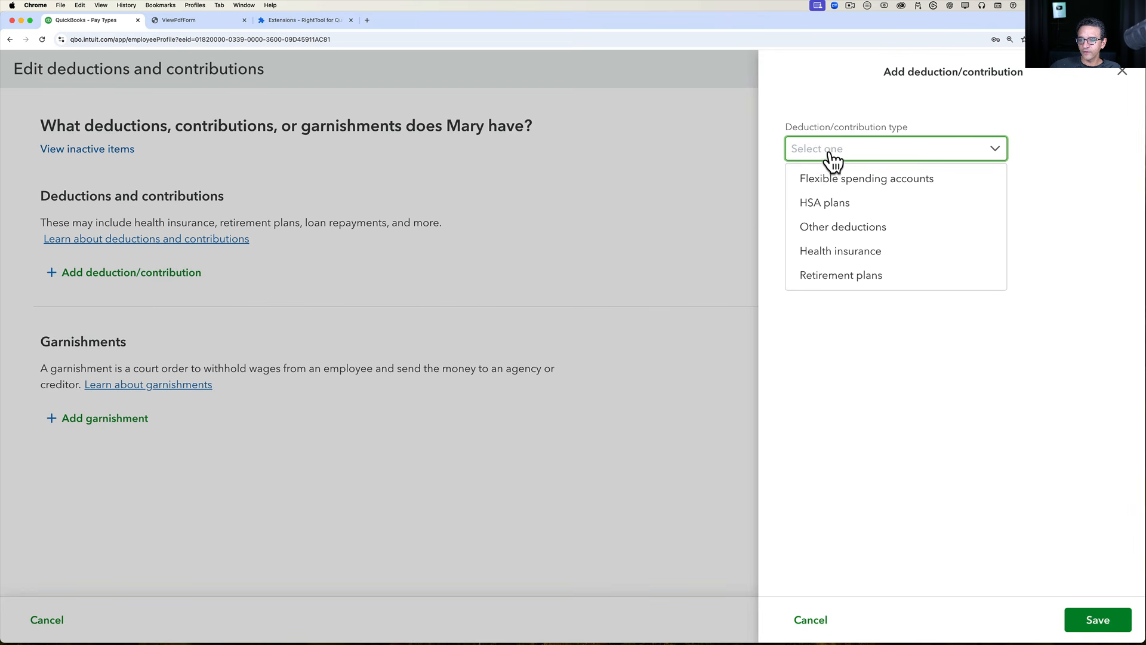
click(819, 252)
click(870, 206)
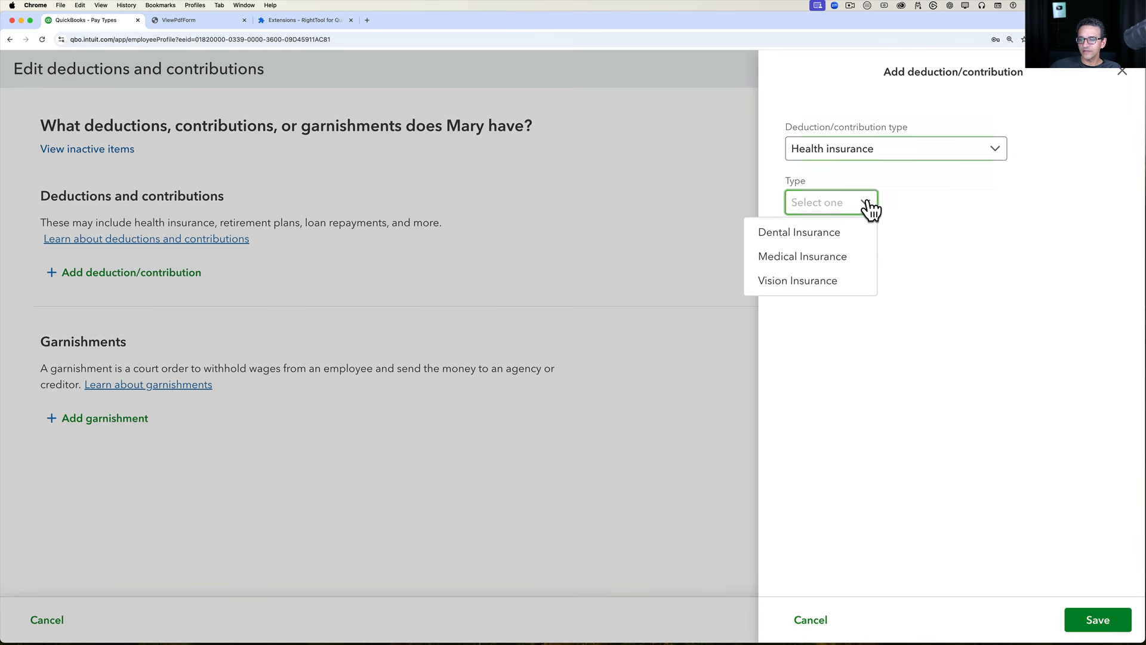
click(808, 257)
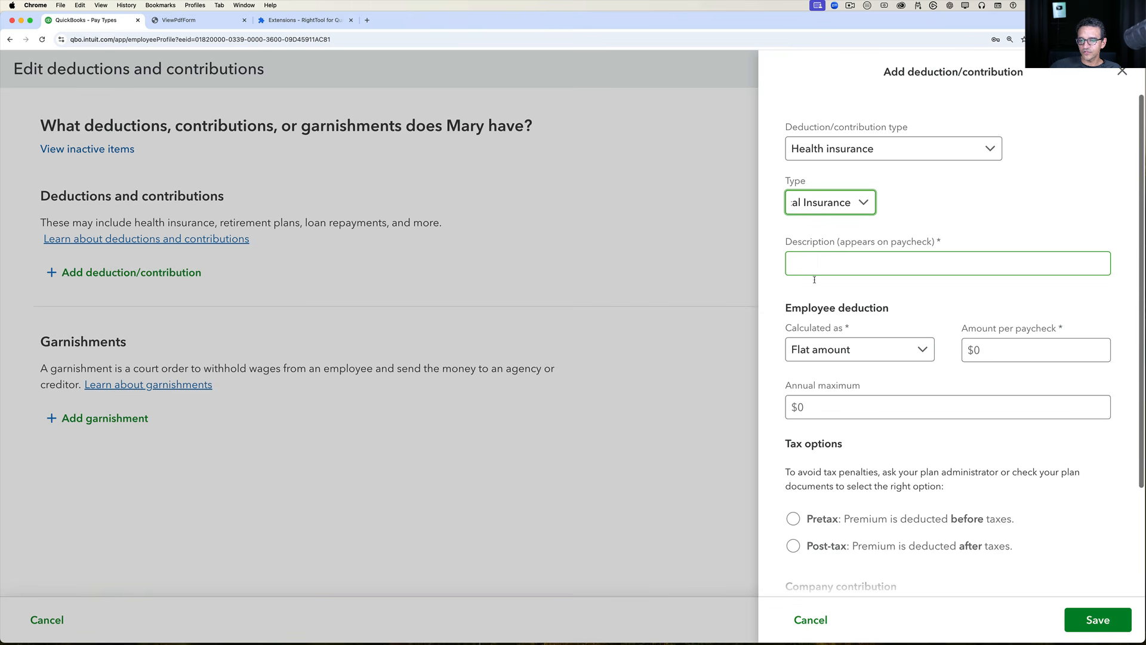
click(844, 263)
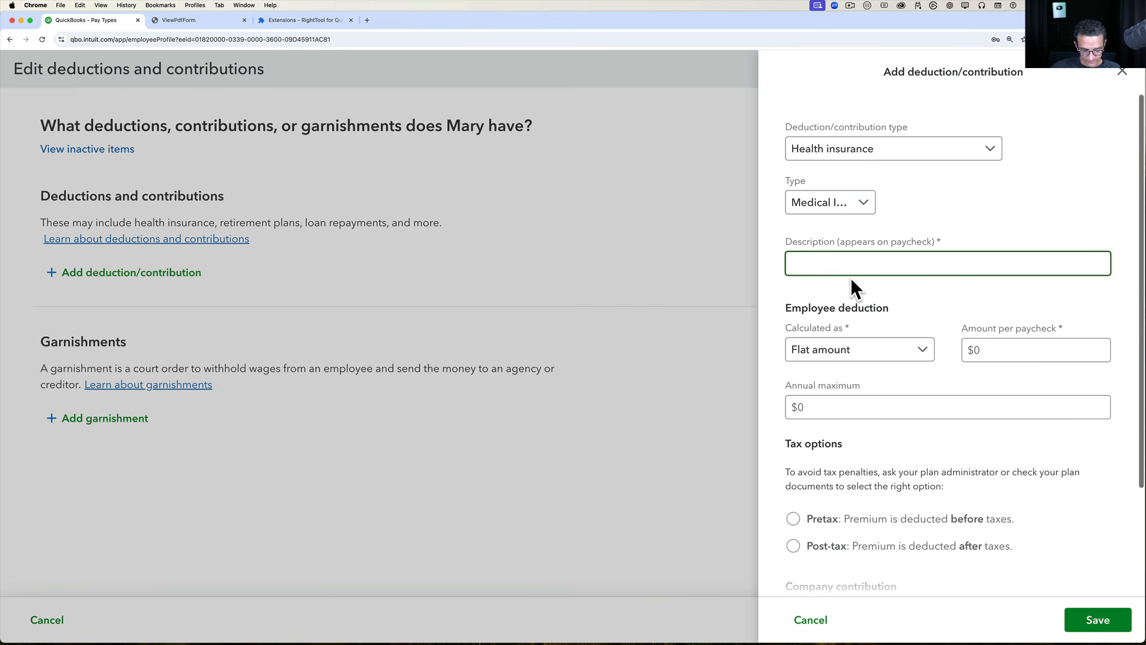
text(Cigna Insurance)
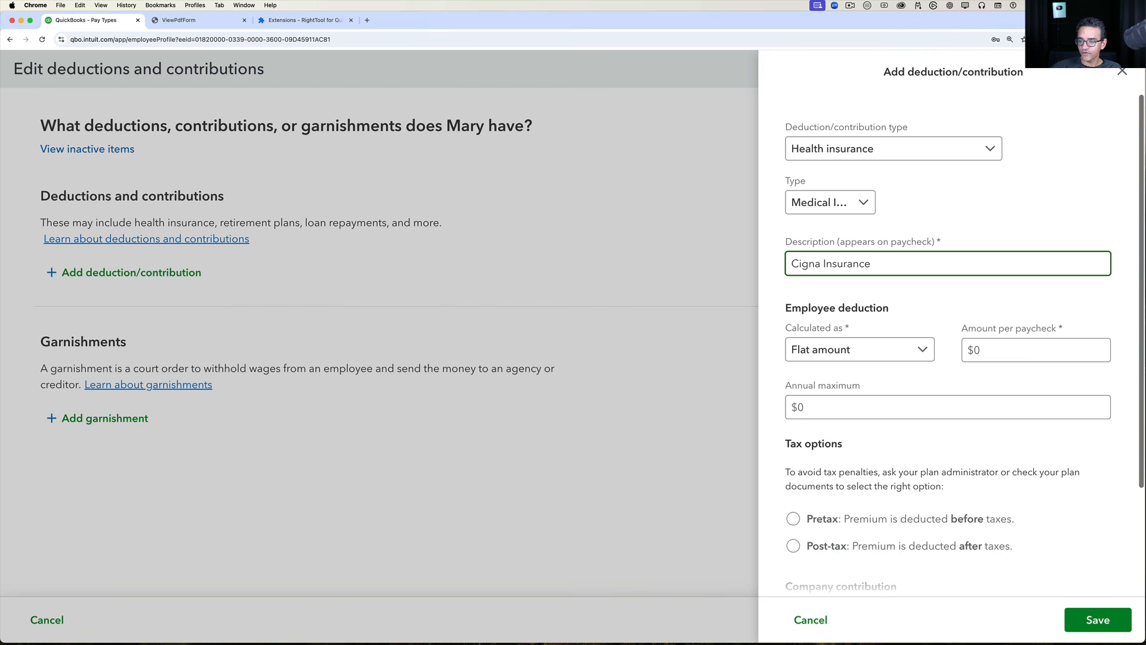
- Set the employee deduction to a flat $248.90 per paycheck, taken pretax
click(851, 353)
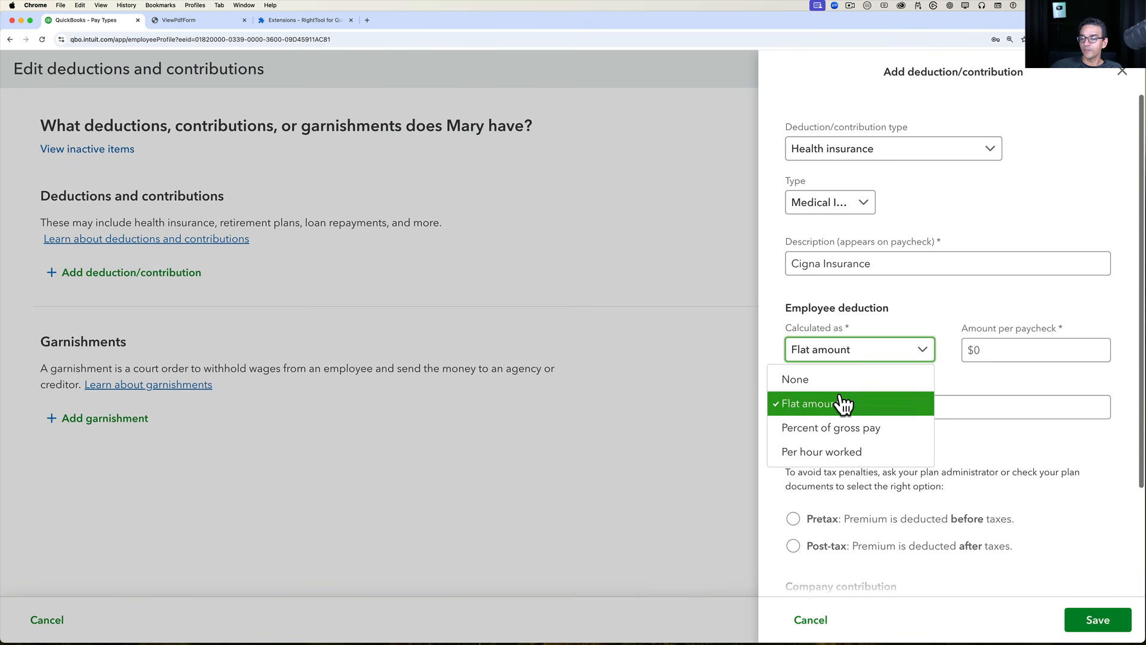
click(991, 351)
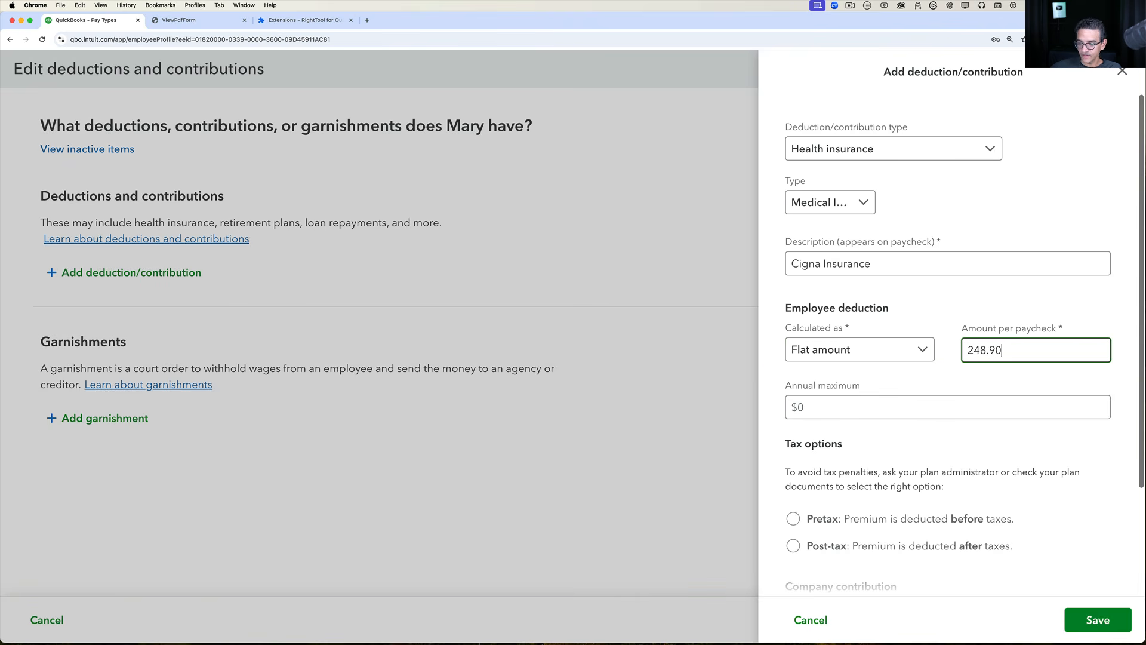
text(248.90)
scroll(880, 442, down, 3)
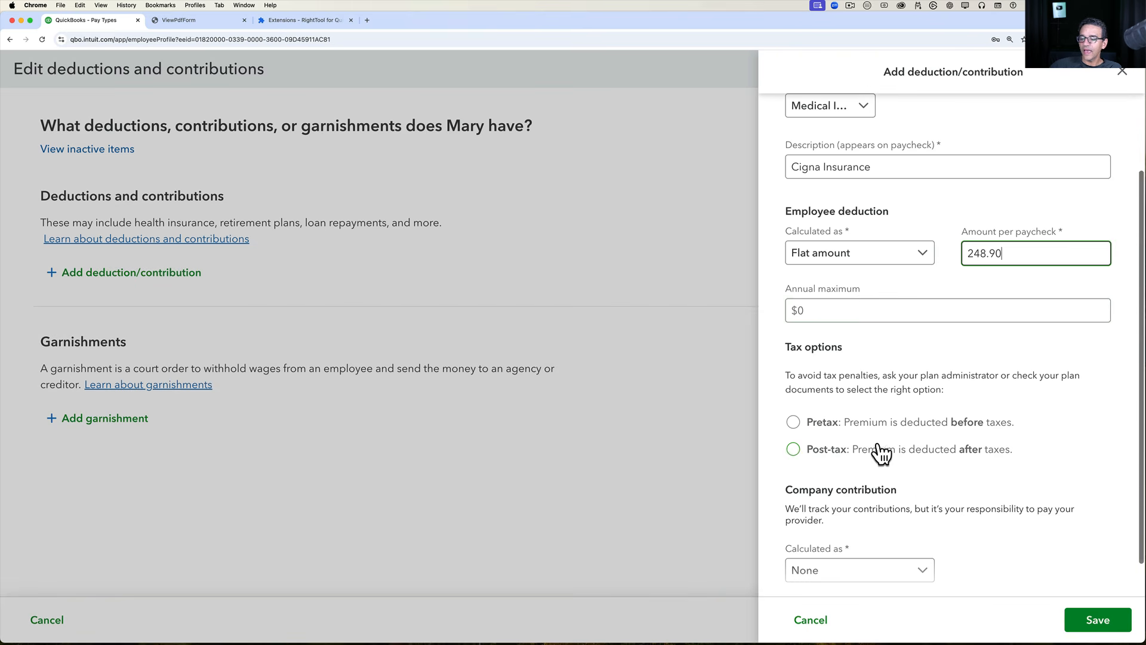
click(793, 422)
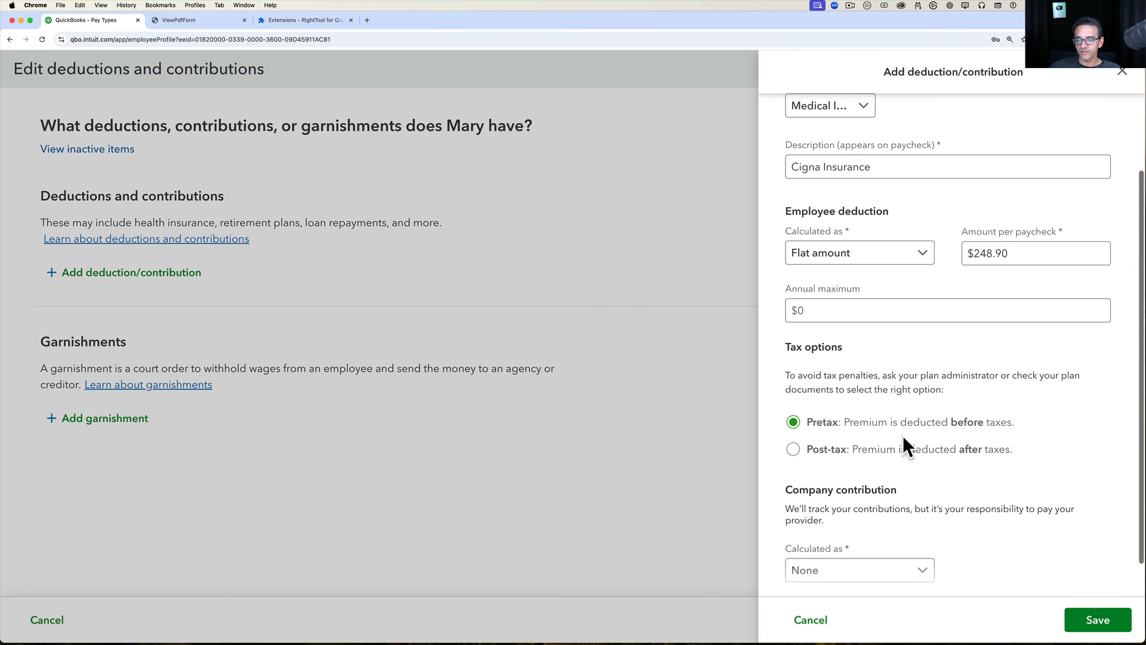
- Set the company contribution to a flat $500.00 per paycheck
scroll(923, 484, down, 1)
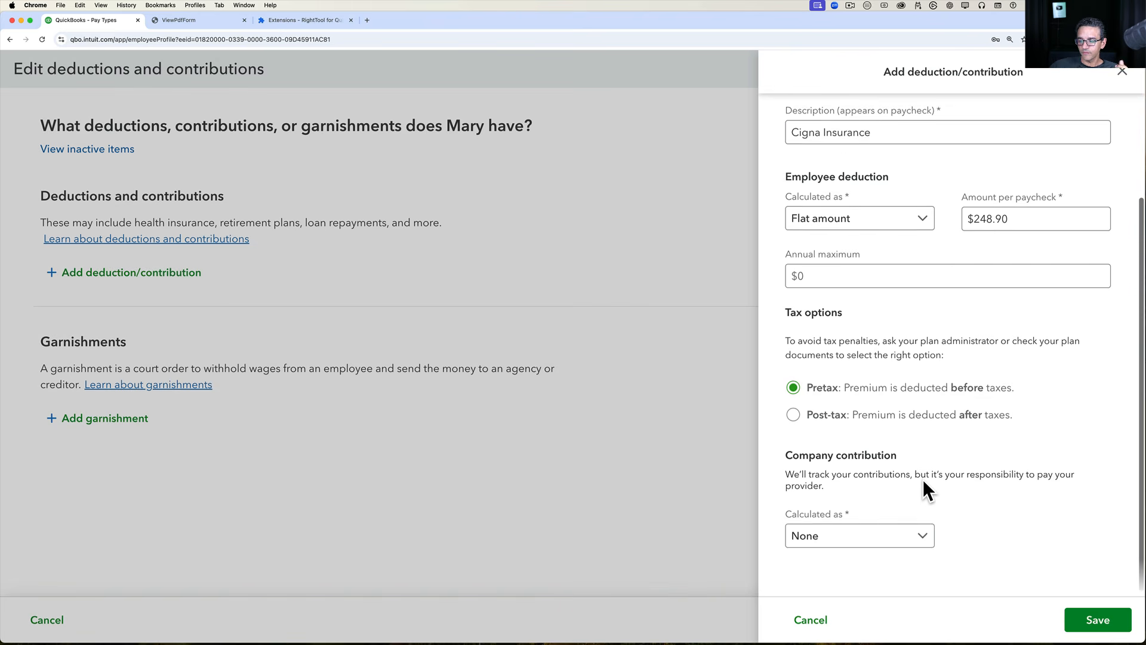
click(898, 533)
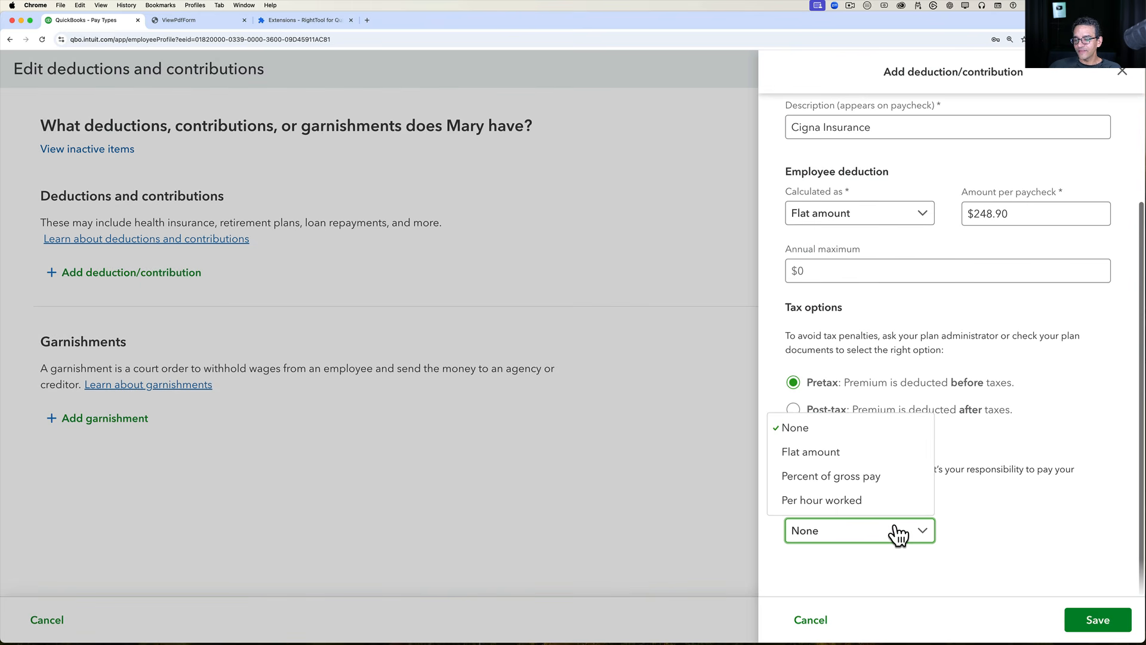
click(839, 459)
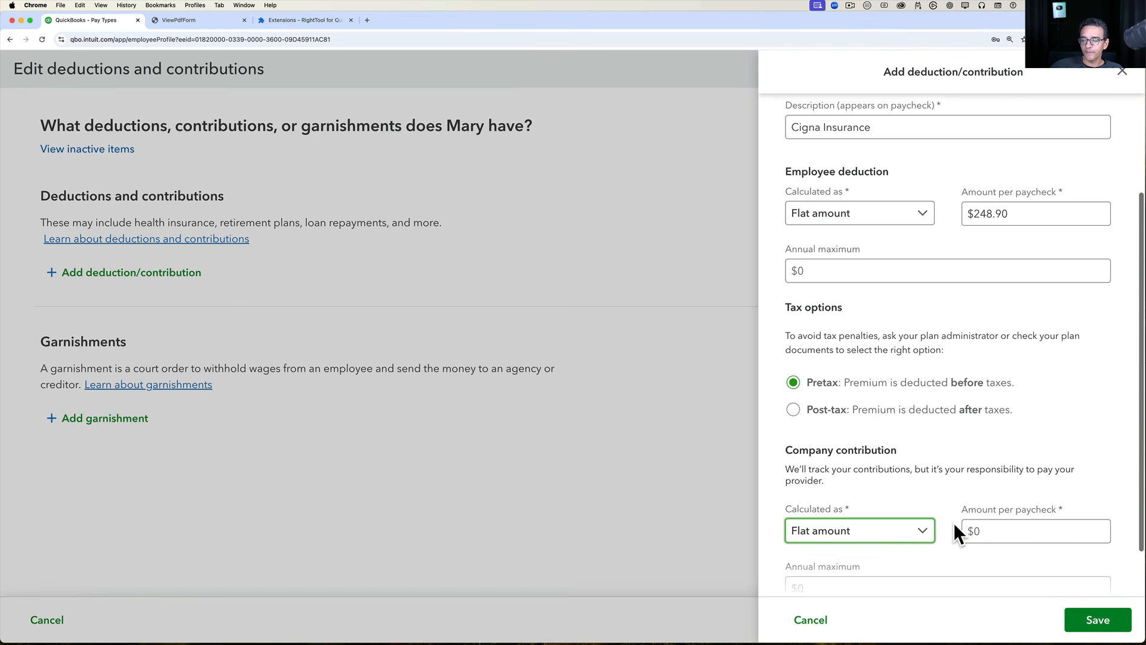
scroll(955, 519, down, 2)
click(1018, 471)
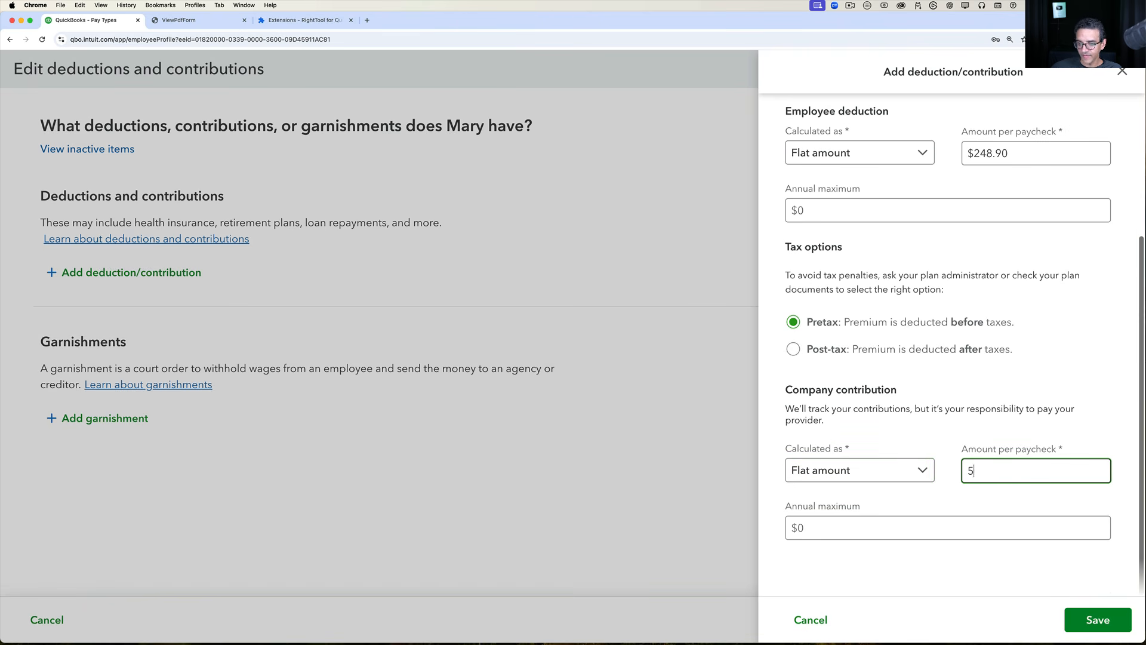
text(5000)
key(BackSpace)
key(Tab)
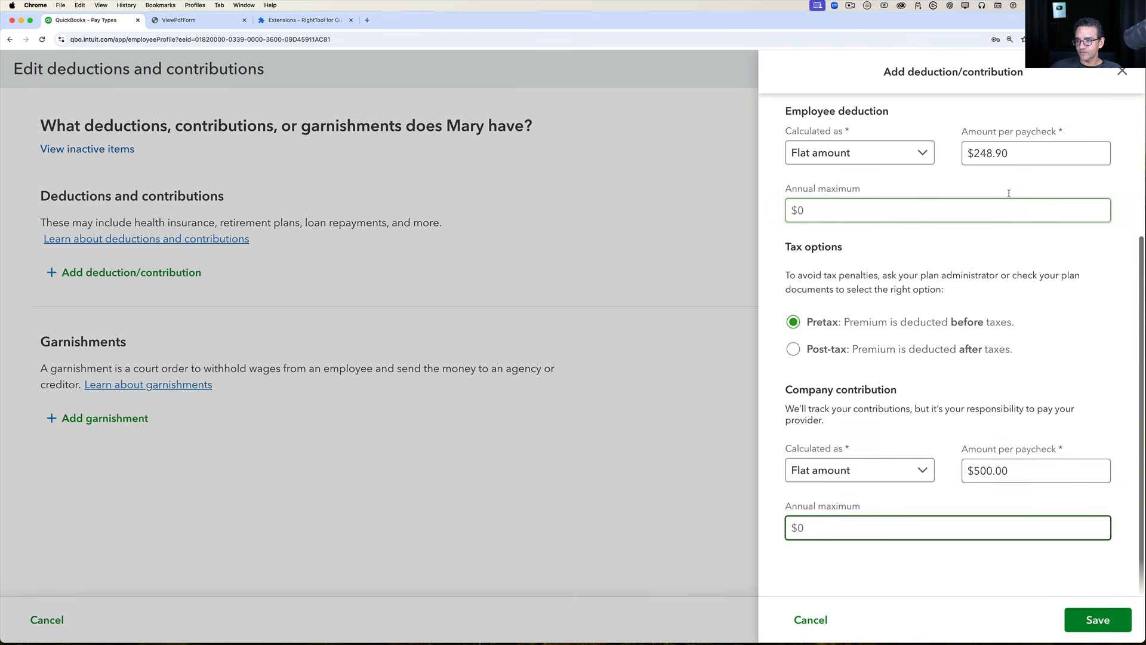
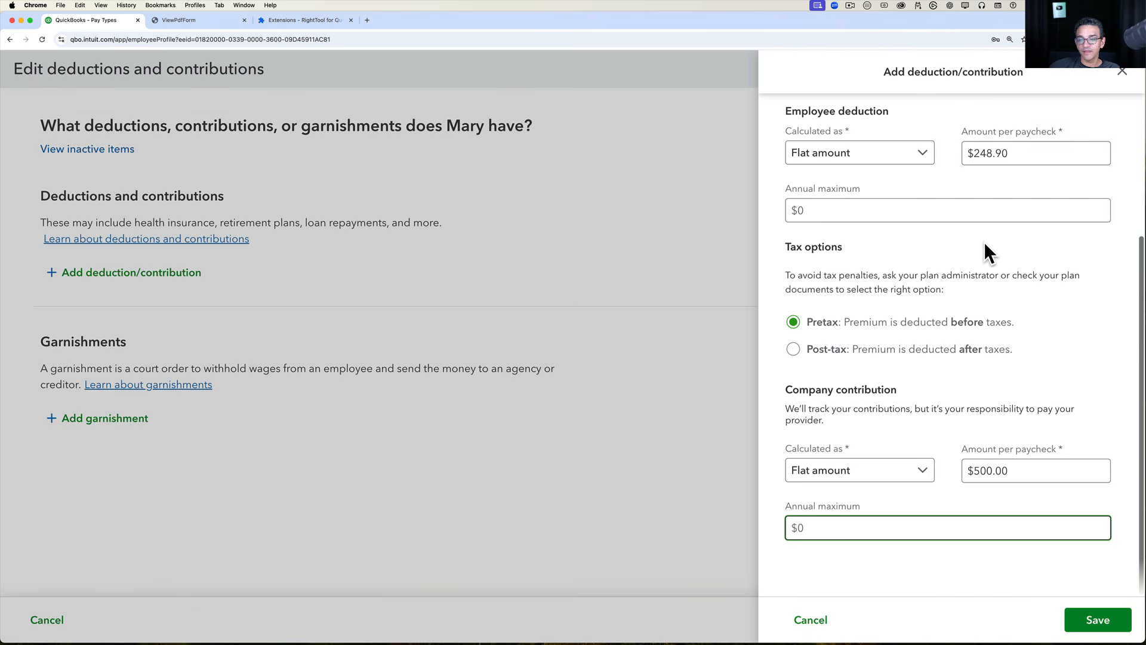
- Save the Cigna Insurance medical deduction: $248.90 employee and $500 company per paycheck
scroll(985, 246, up, 3)
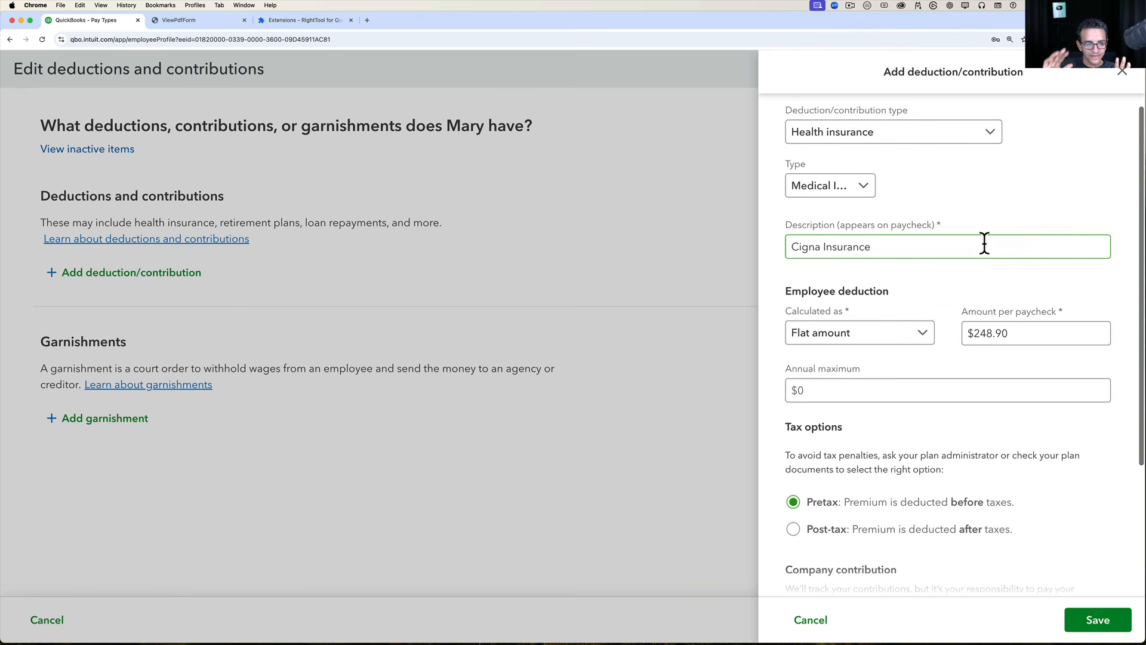
scroll(985, 242, up, 1)
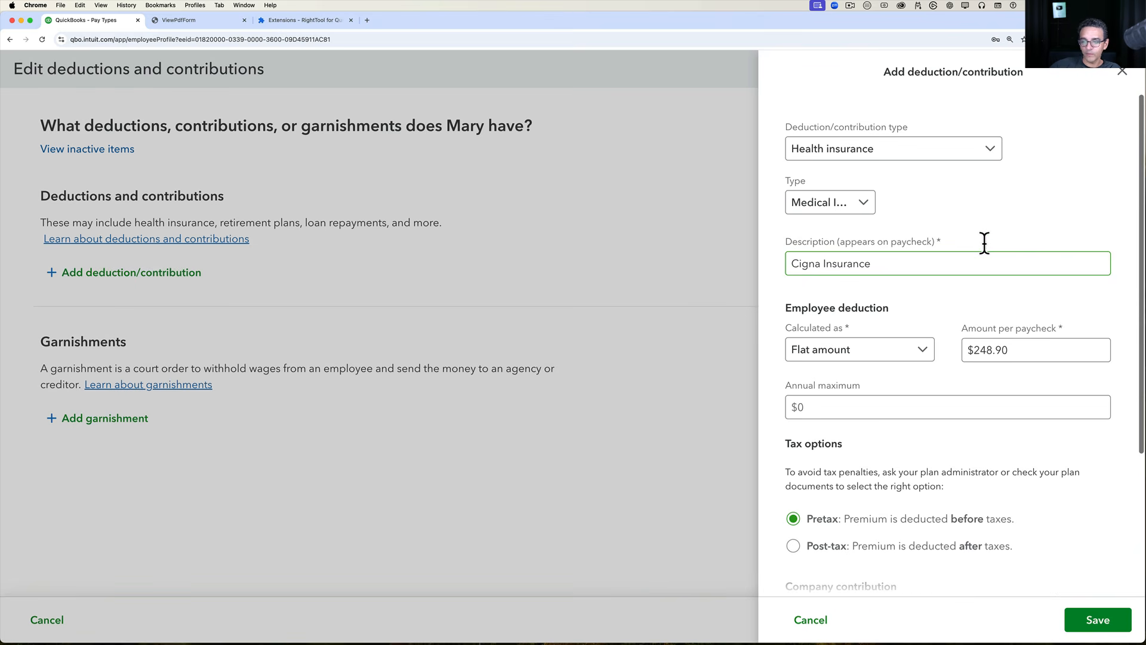
scroll(986, 244, down, 3)
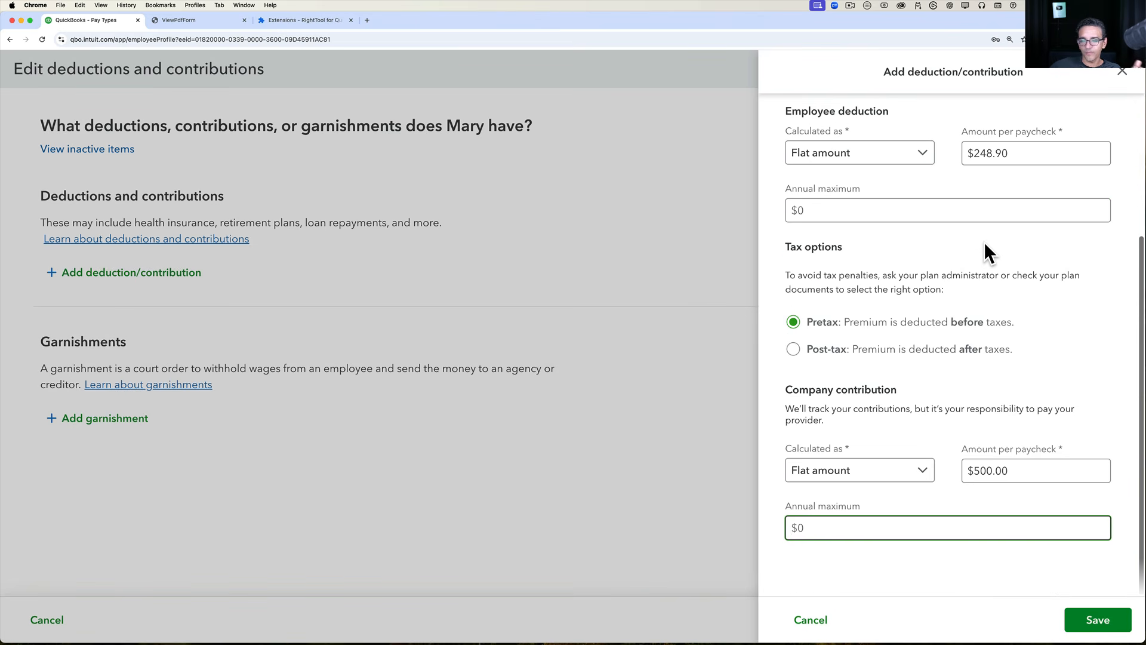
click(1094, 618)
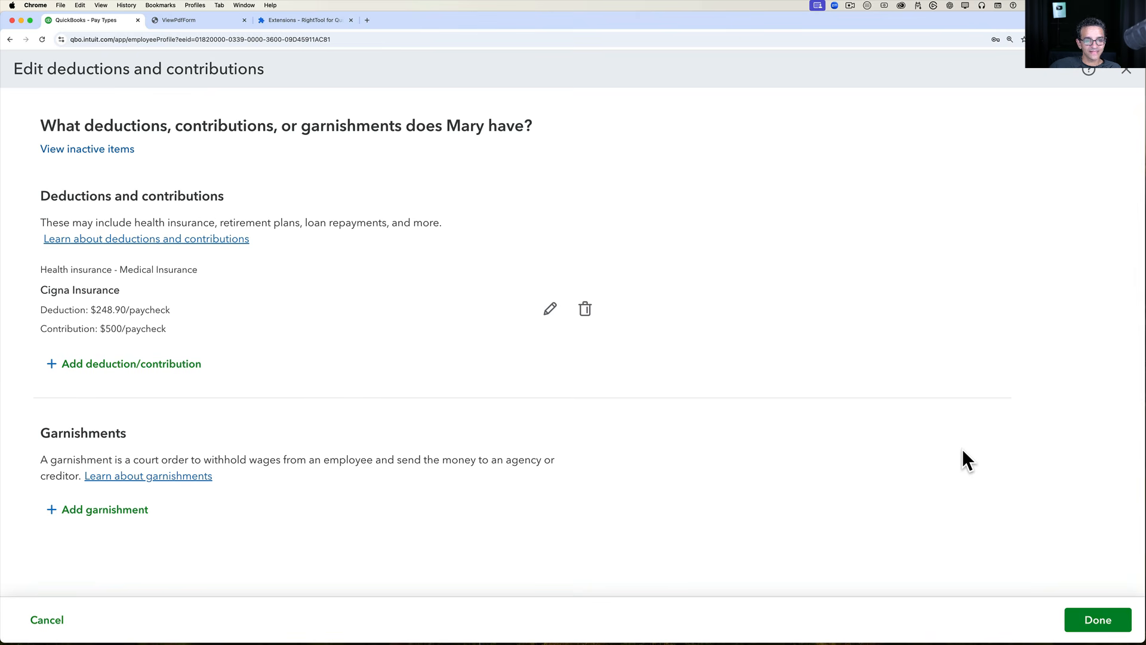
- Add a new deduction of type Retirement plans > 401(k)
click(133, 366)
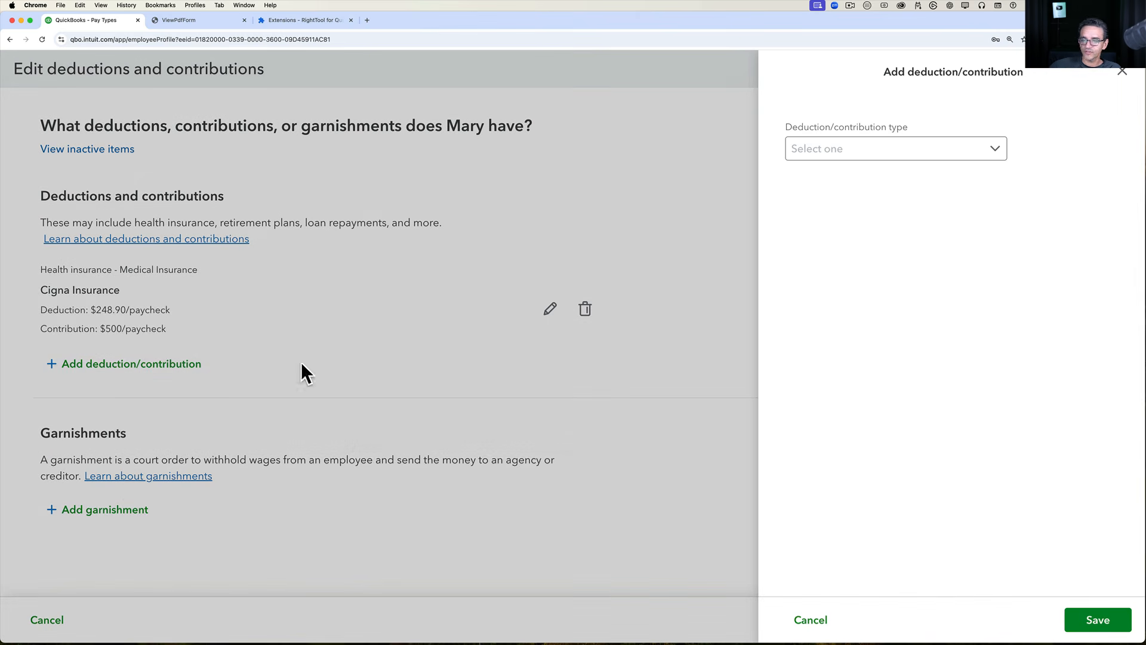
click(836, 152)
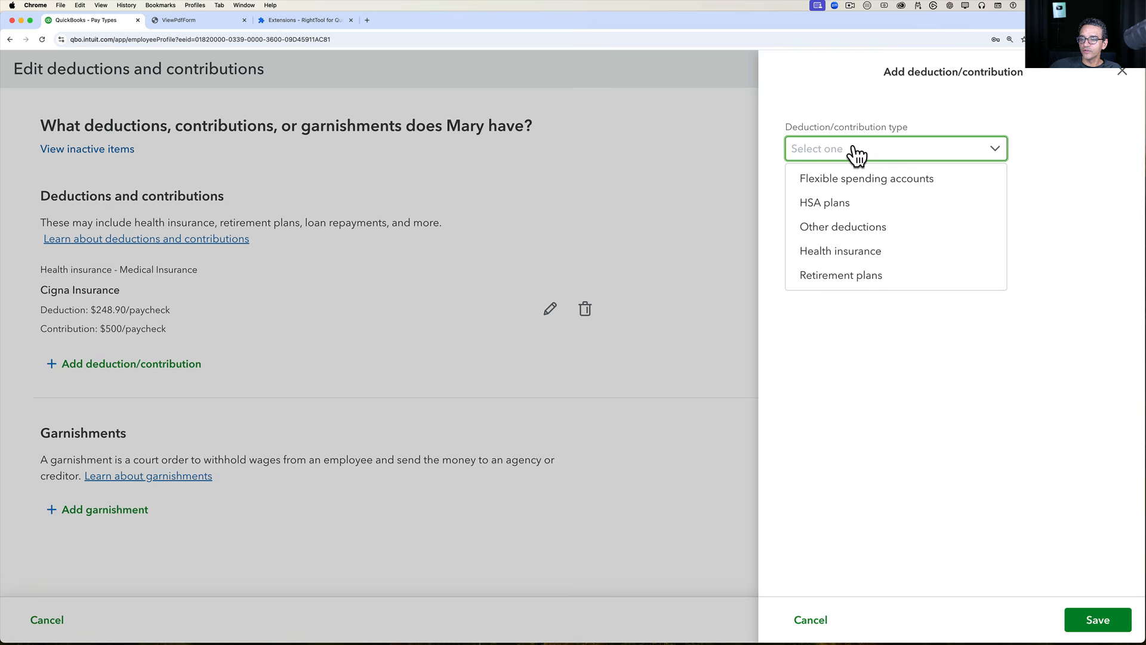
click(836, 276)
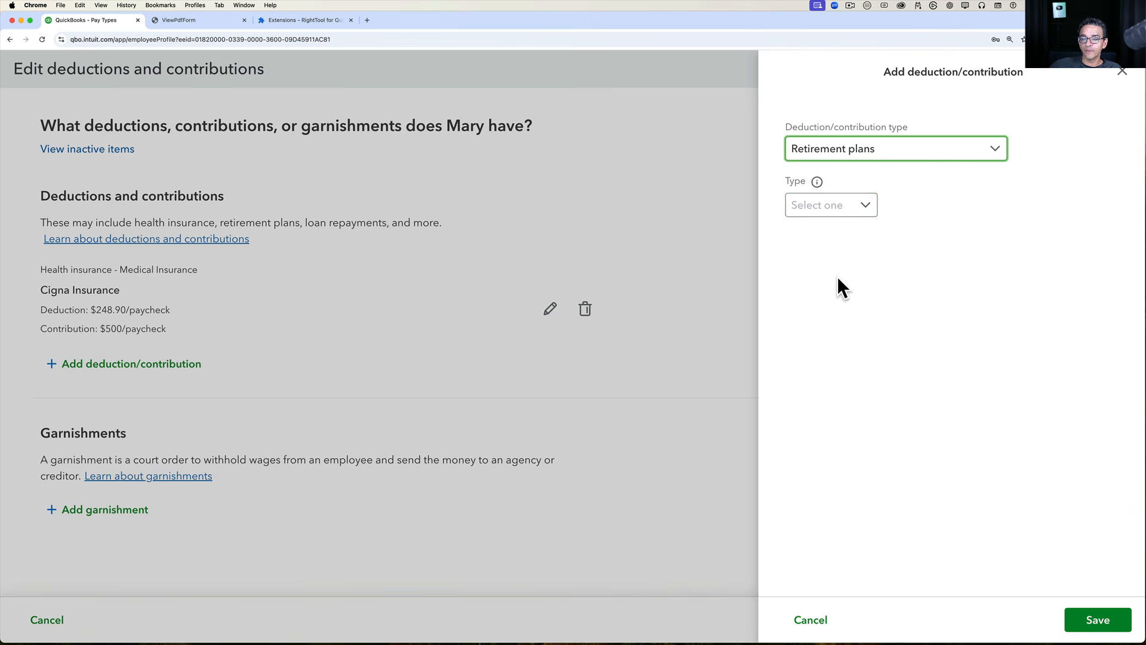
click(842, 209)
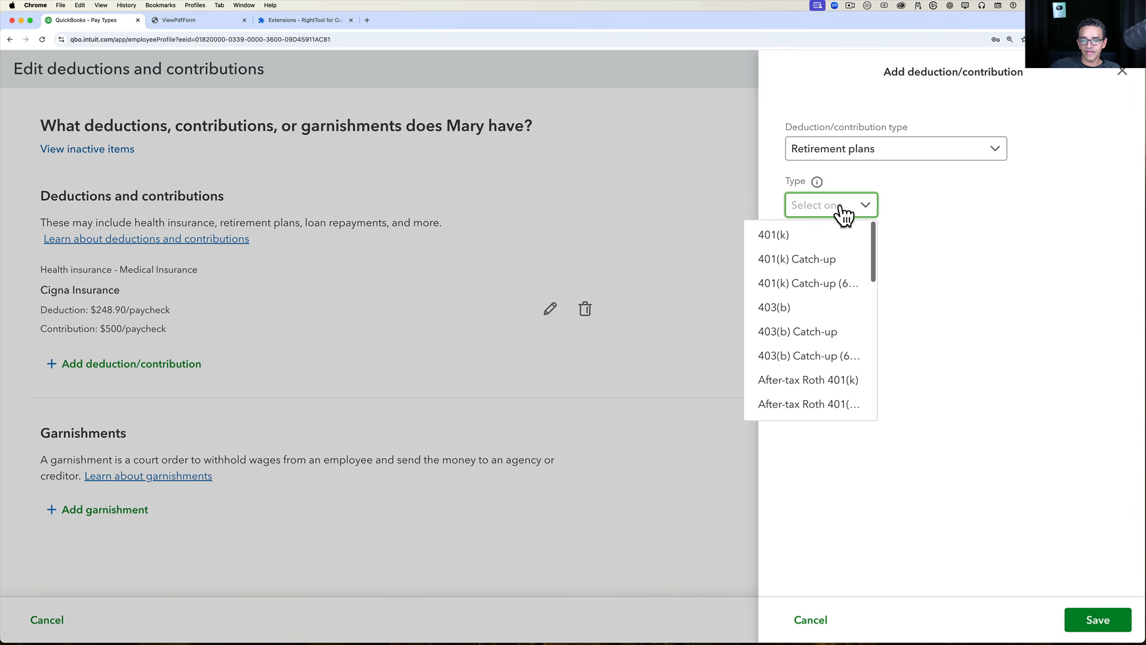
click(776, 235)
click(826, 270)
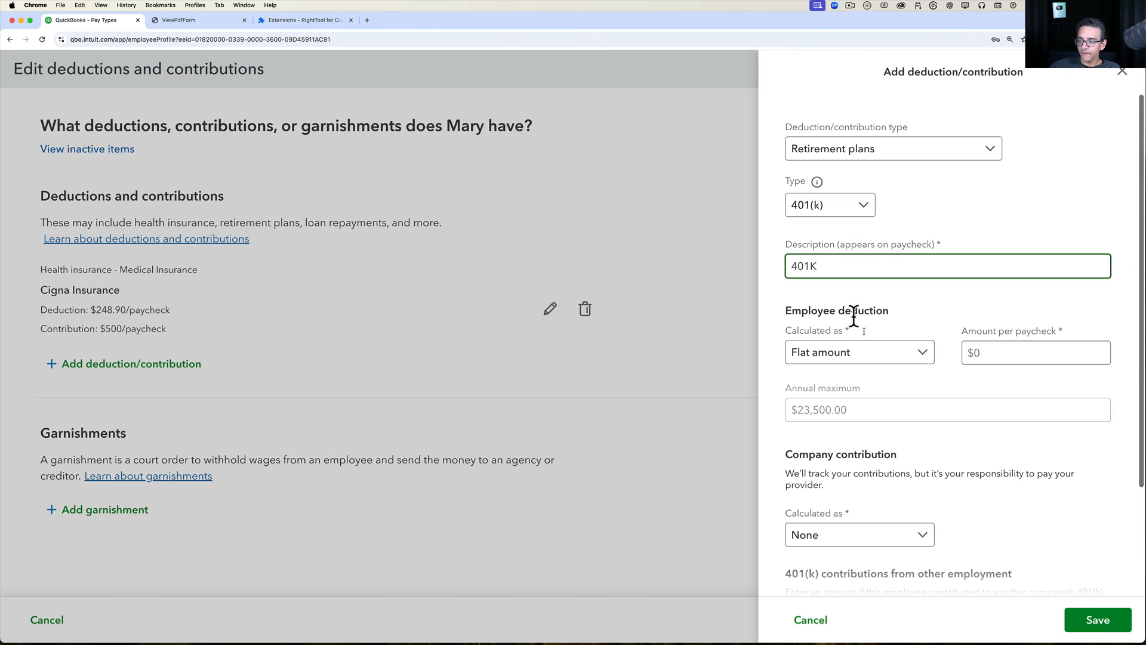
- Set the employee 401(k) deduction to 5% of gross pay per paycheck
click(852, 355)
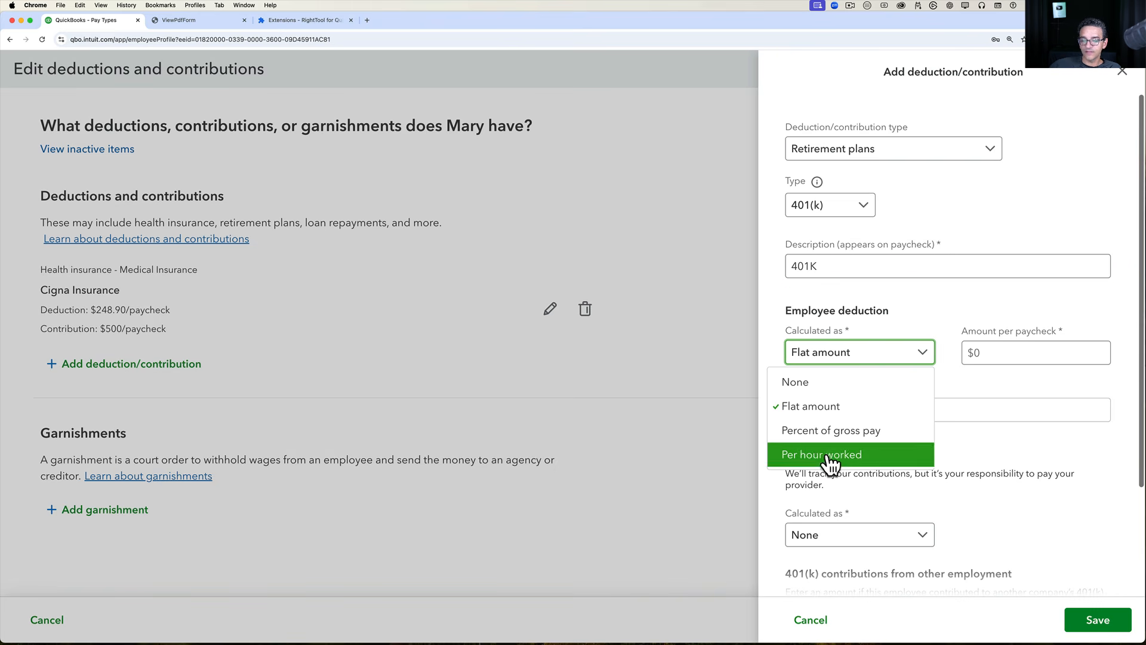
click(831, 431)
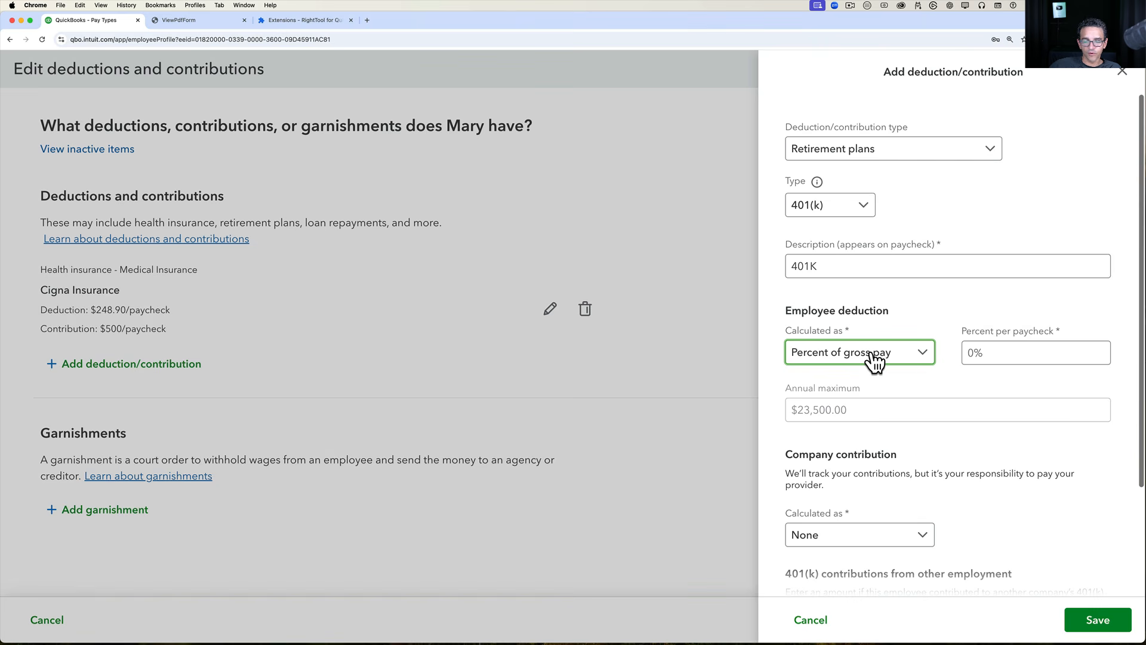
click(1018, 355)
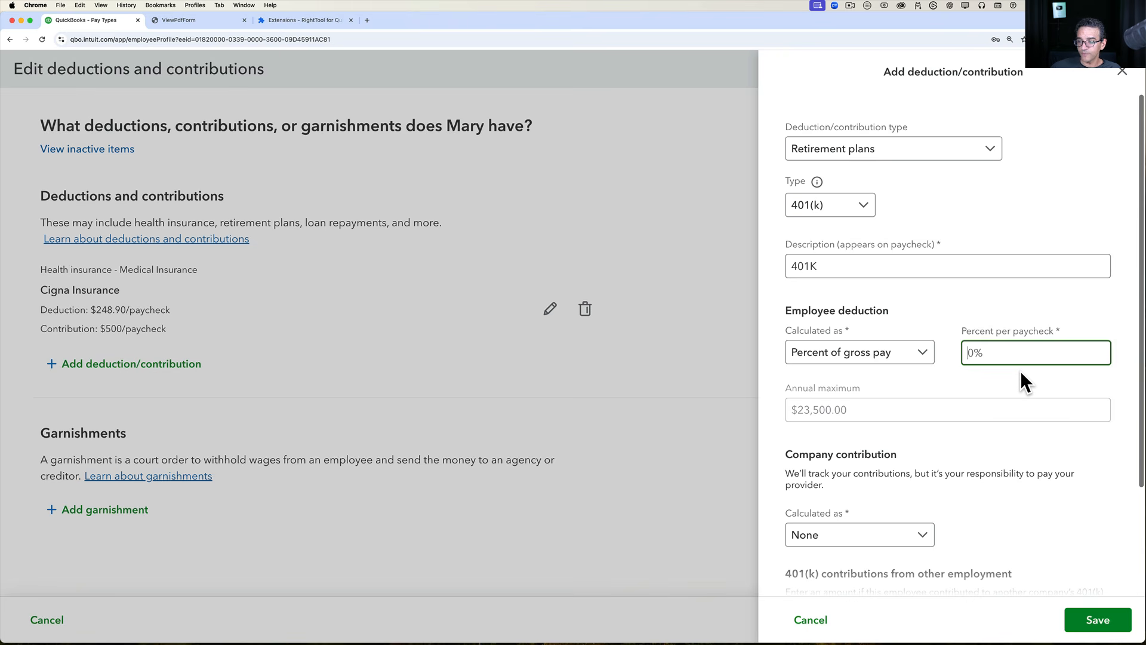
text(5)
click(998, 454)
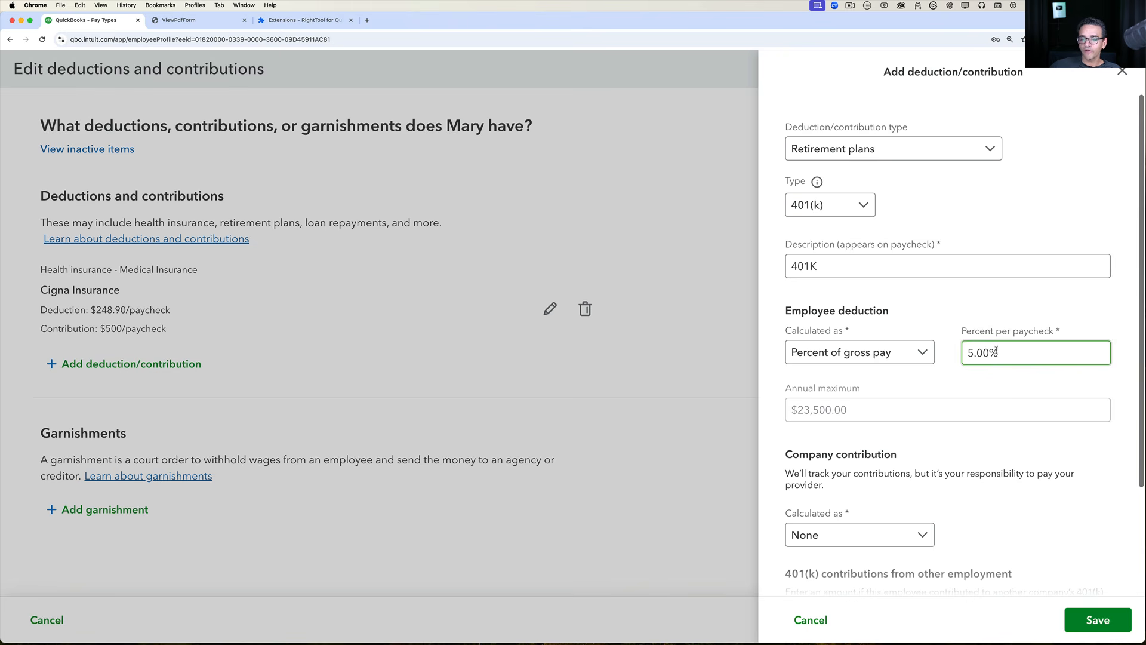
- Set the company contribution to 3% of gross pay, recheck the 5% rate, and save
scroll(975, 433, down, 3)
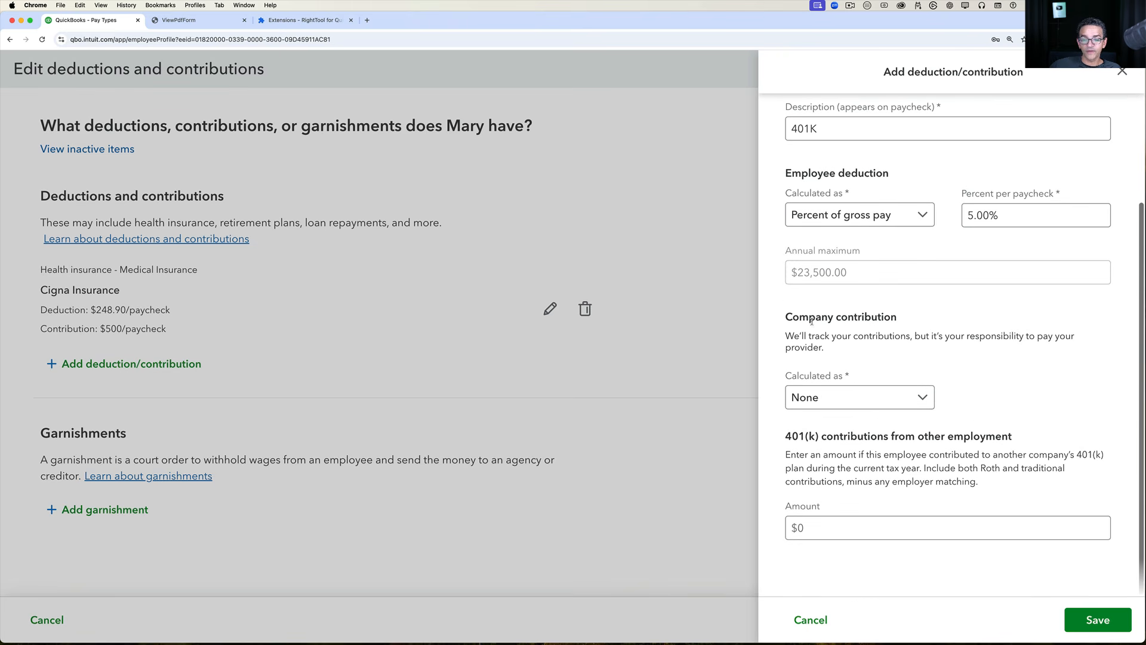
click(879, 399)
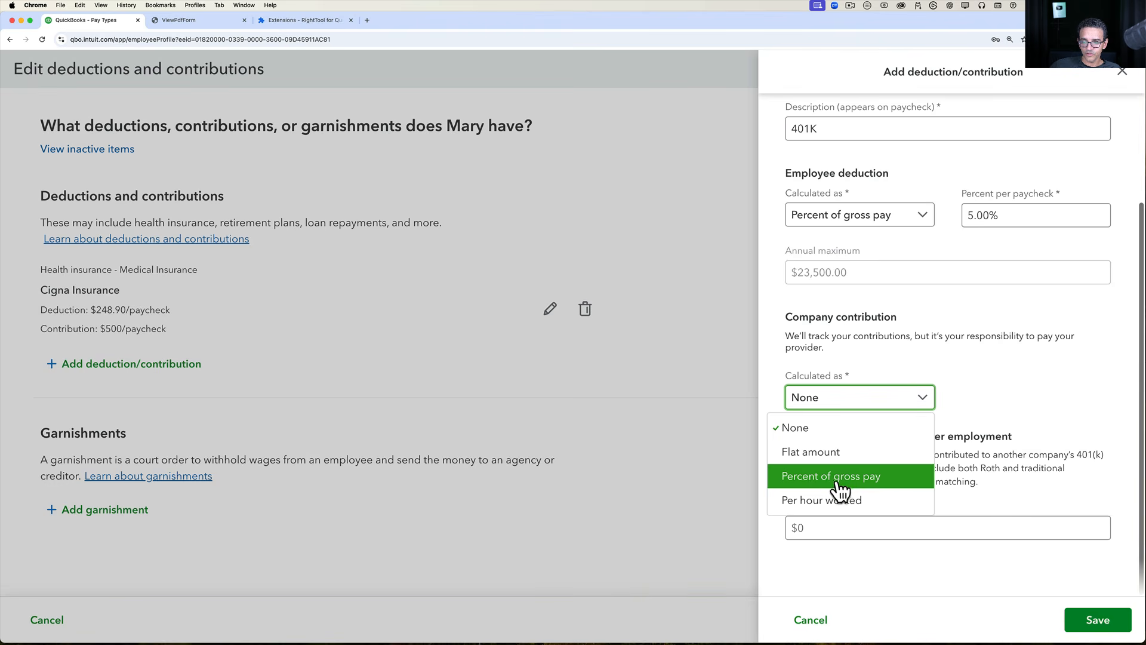
click(836, 478)
scroll(889, 483, down, 1)
click(1000, 334)
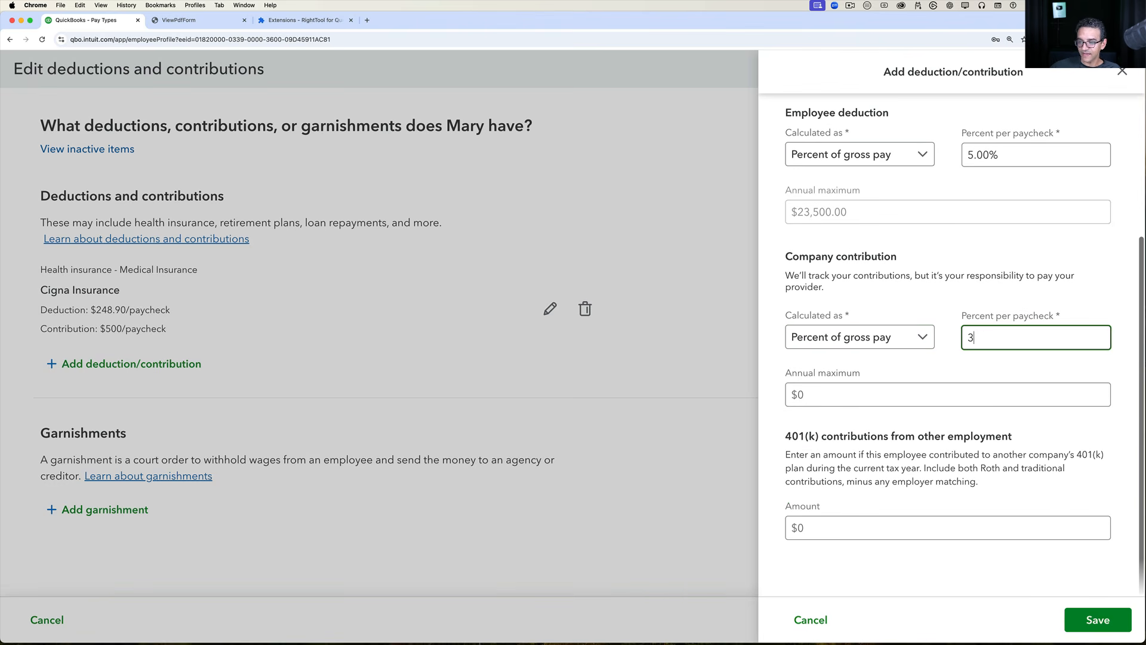
text(3)
click(997, 360)
scroll(998, 361, up, 3)
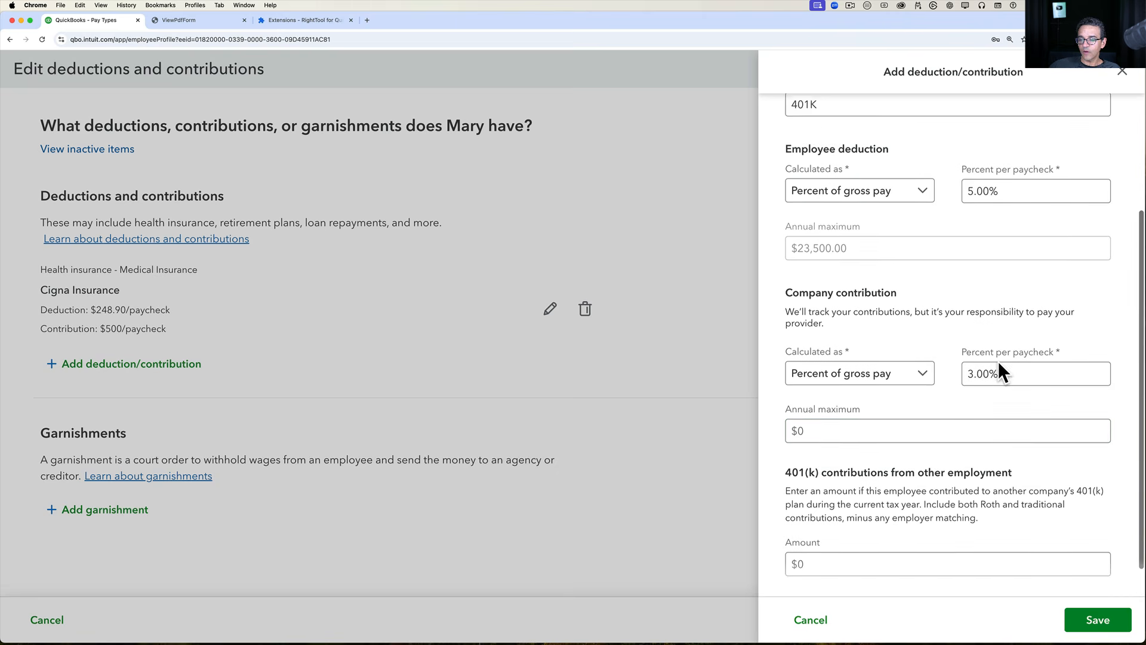
click(996, 244)
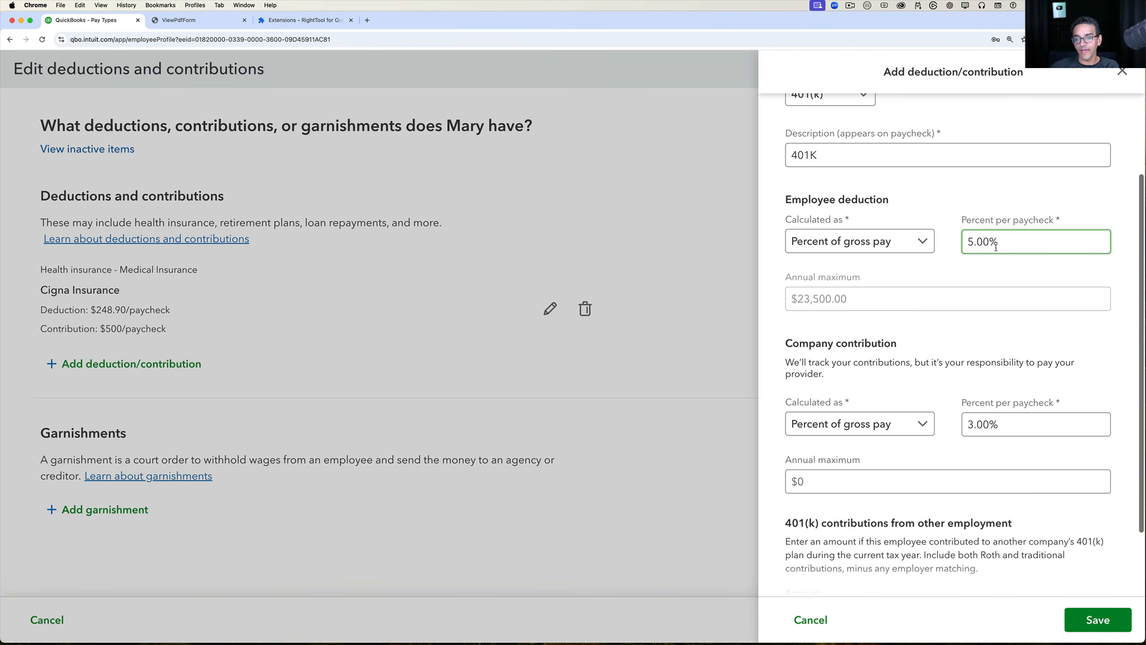
click(967, 454)
scroll(966, 453, down, 3)
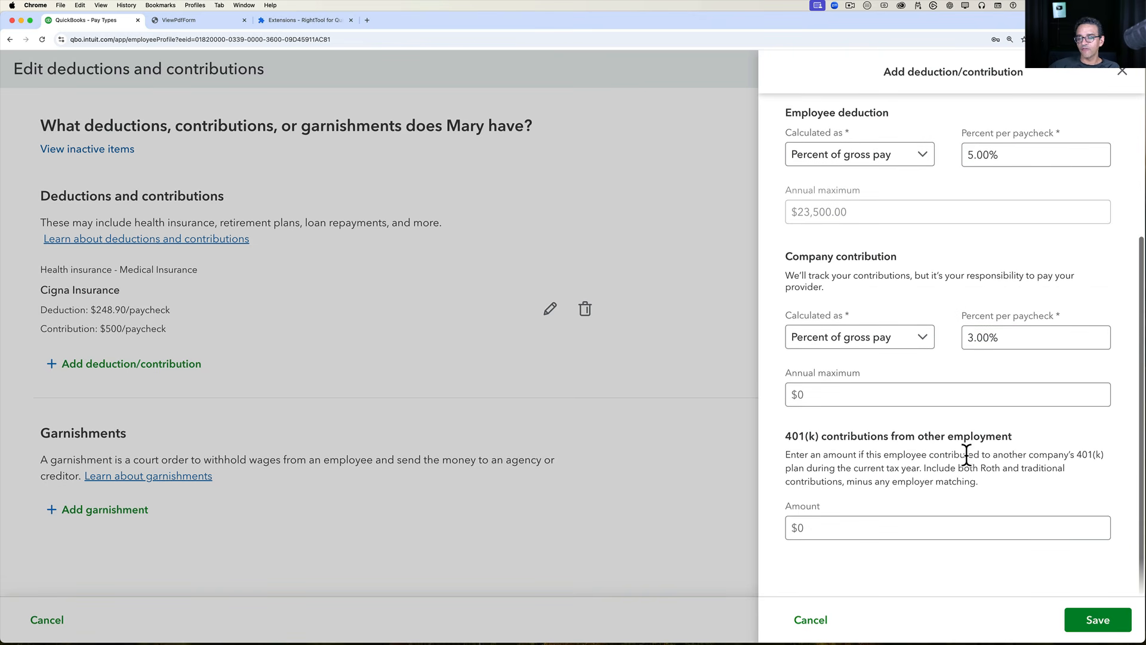
click(1083, 626)
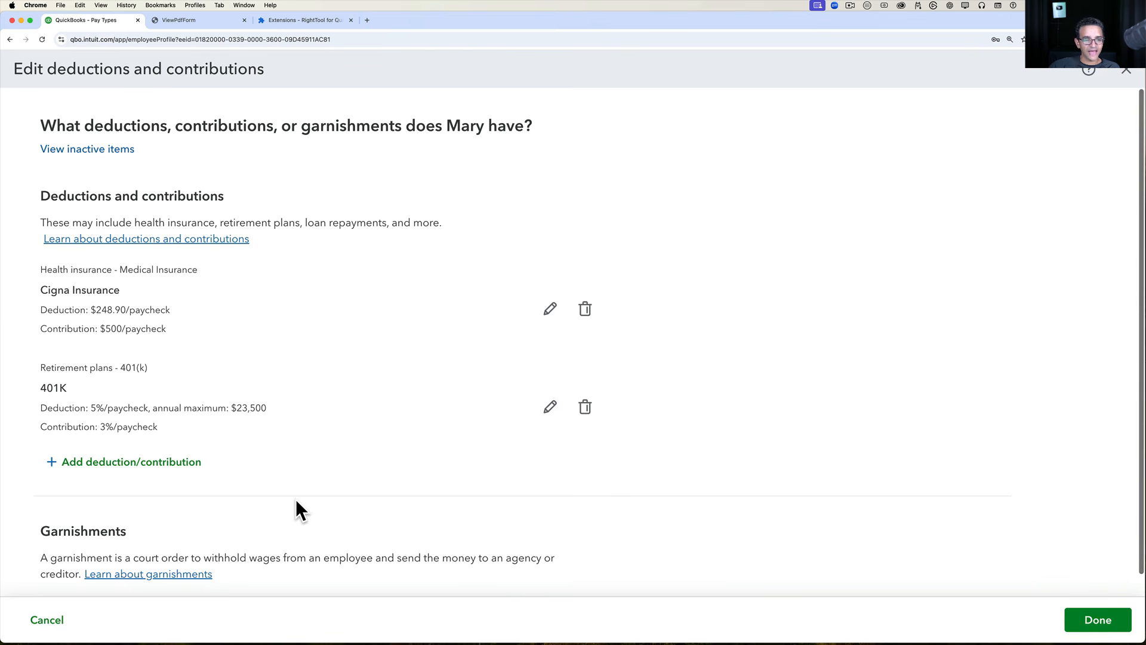
- Start an Other deductions entry, then cancel it without choosing a kind
scroll(296, 499, down, 1)
click(143, 439)
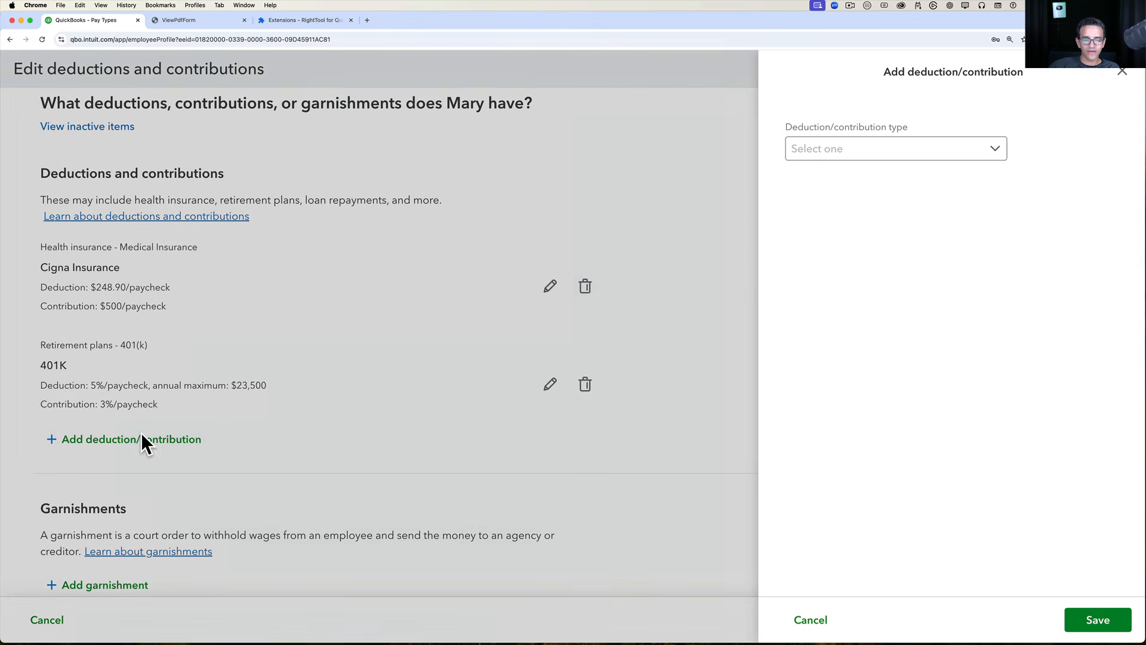
click(893, 153)
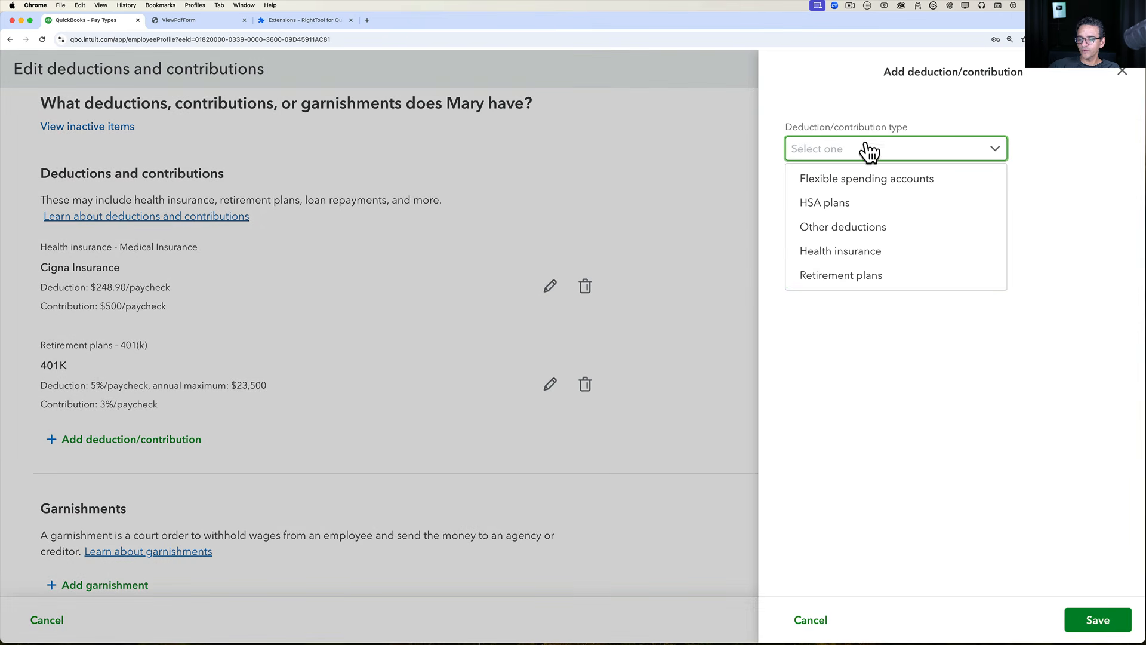
click(860, 228)
click(851, 210)
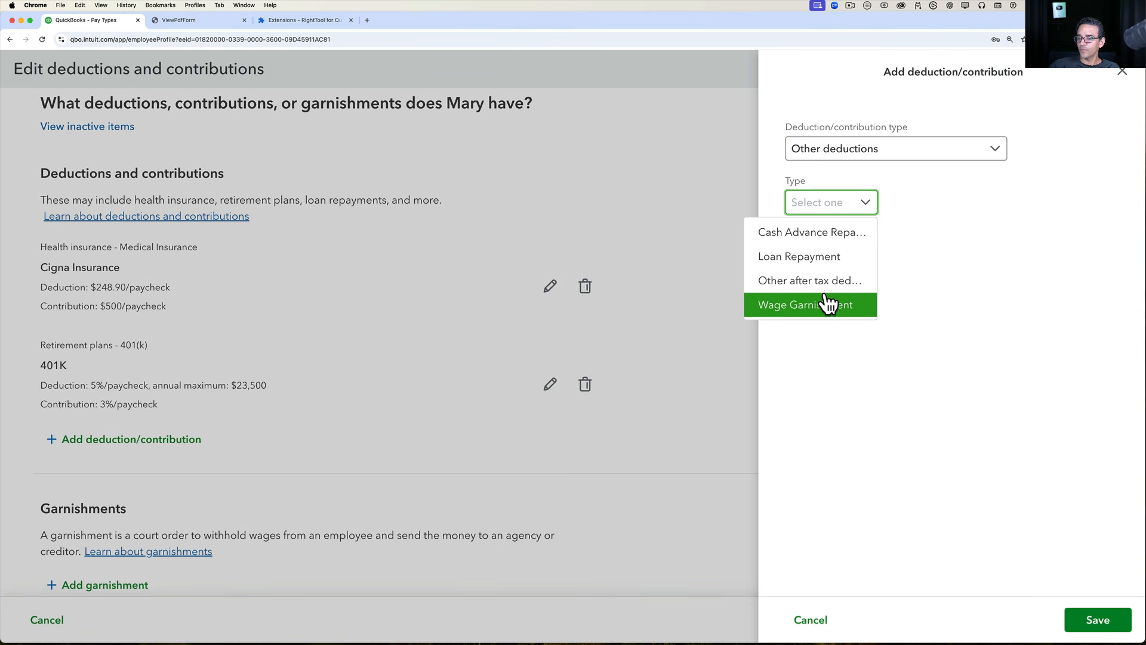
click(1122, 71)
click(1122, 71)
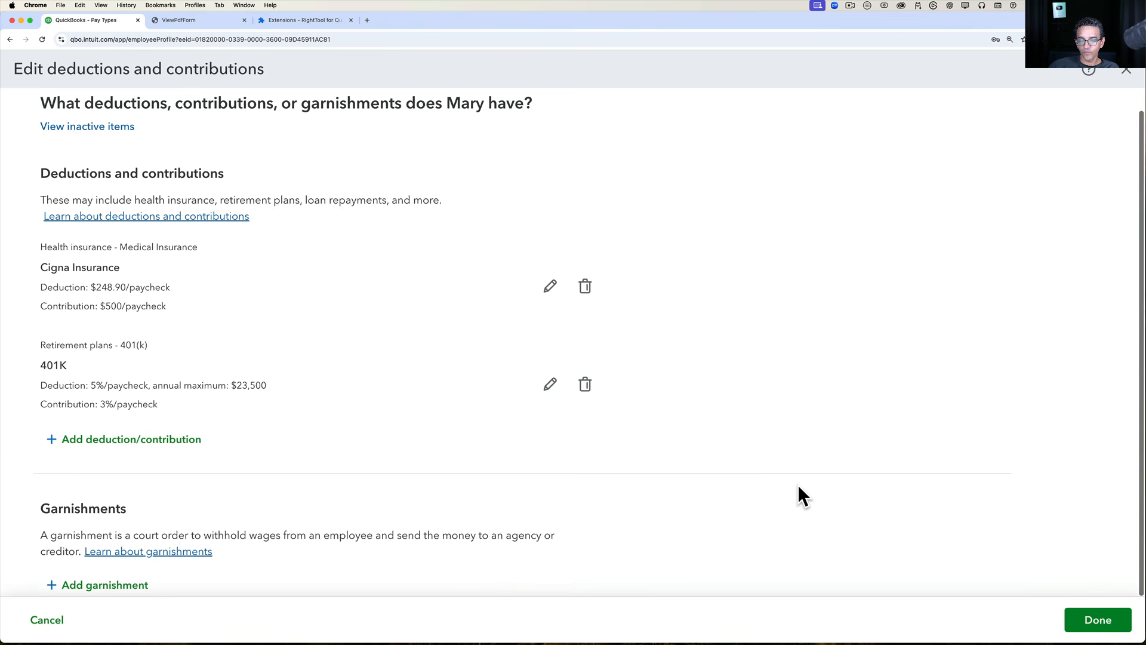
- Start a garnishment, cancel it unsaved, and finish editing deductions and contributions
click(130, 585)
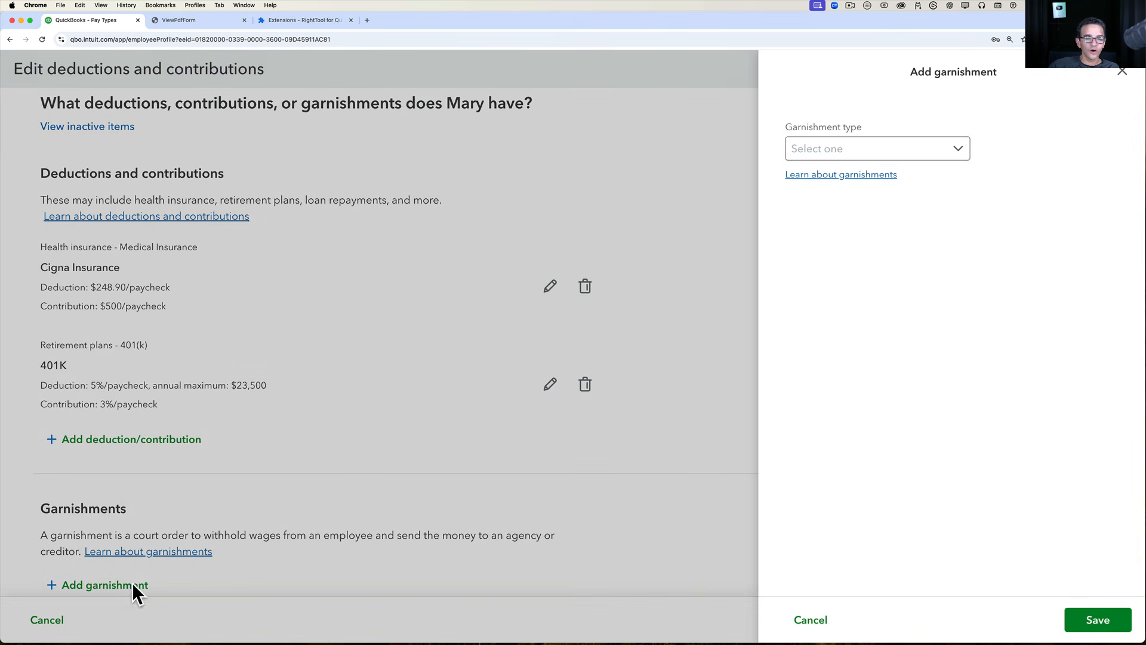
click(889, 157)
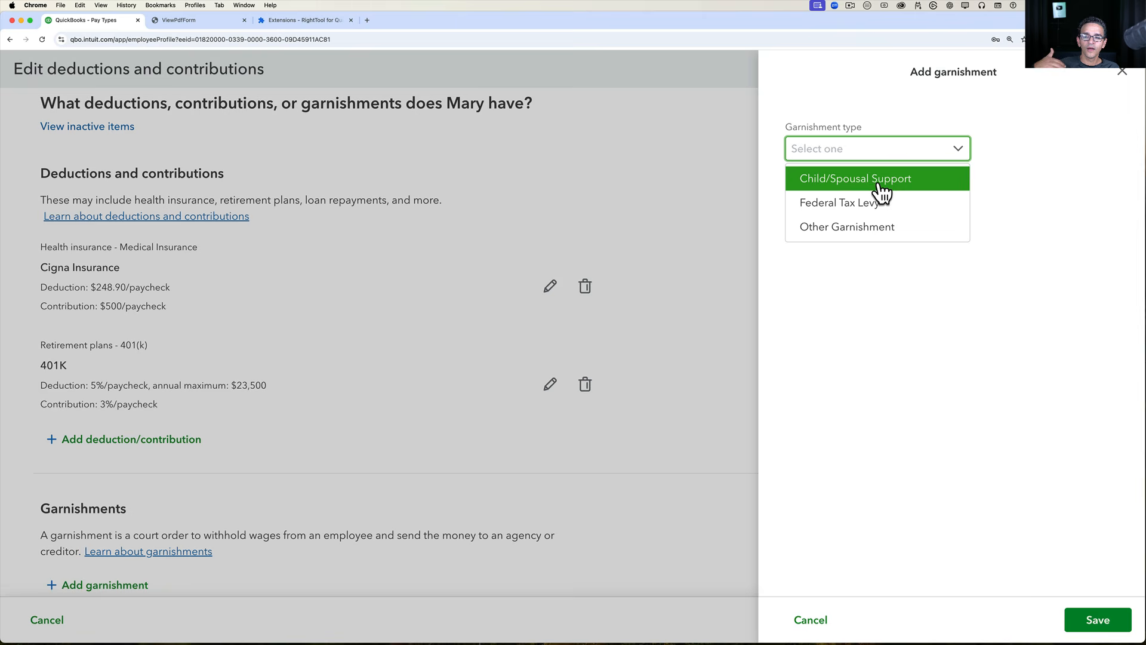
click(1002, 134)
click(1123, 71)
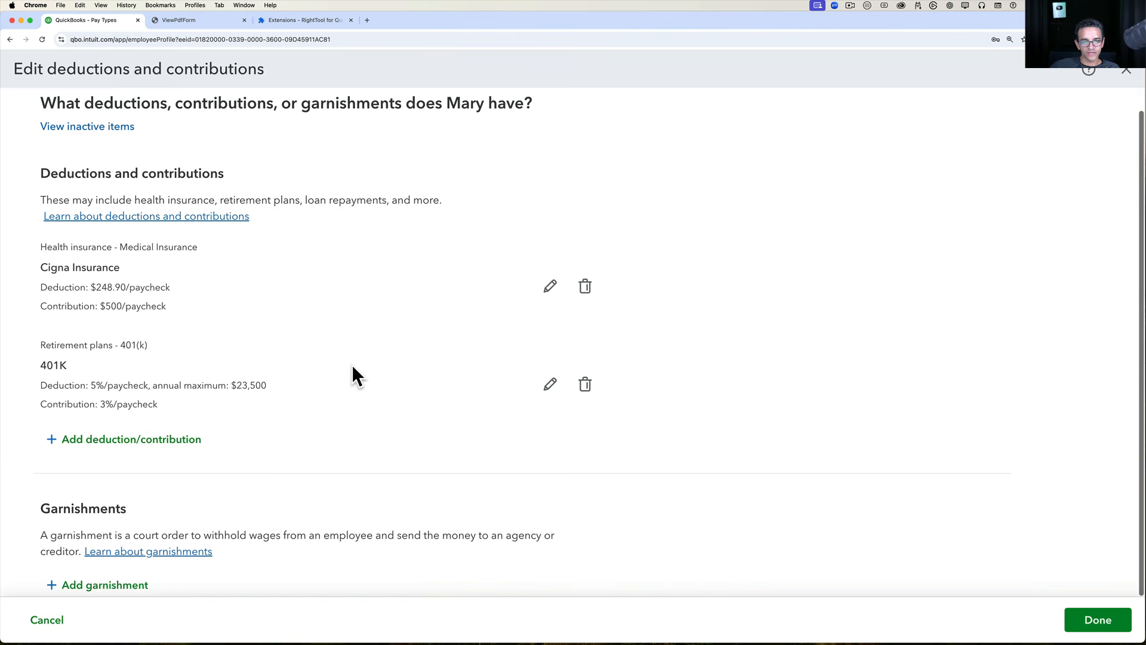
click(1097, 620)
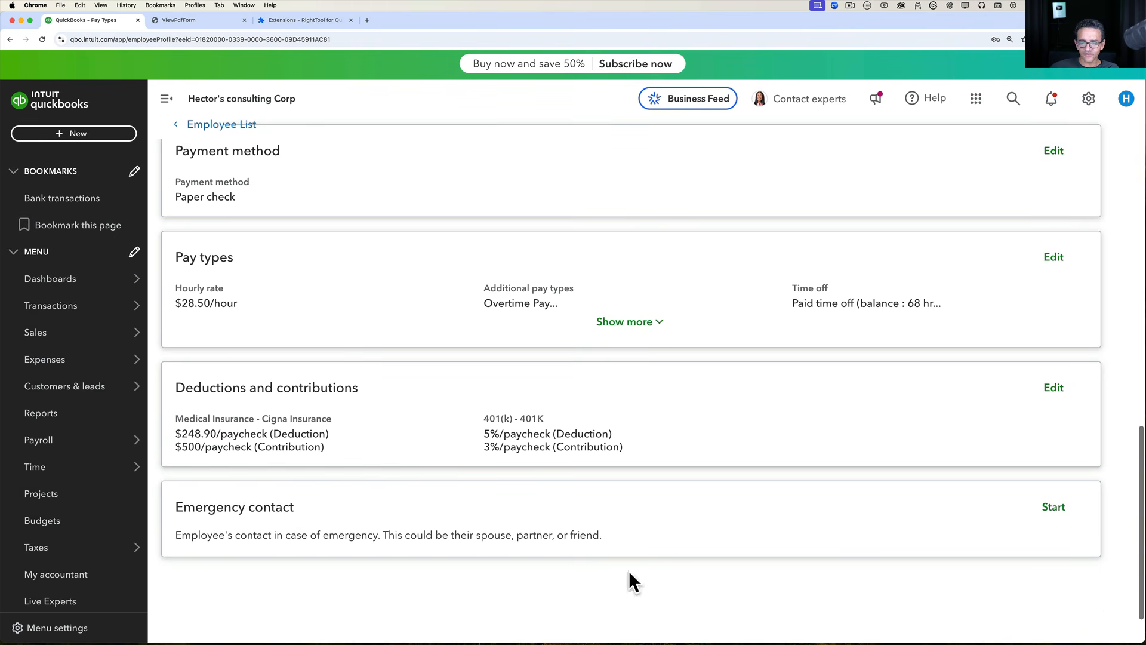
- Open the emergency contact editor, close it unchanged, and return to the top of the profile
click(1054, 507)
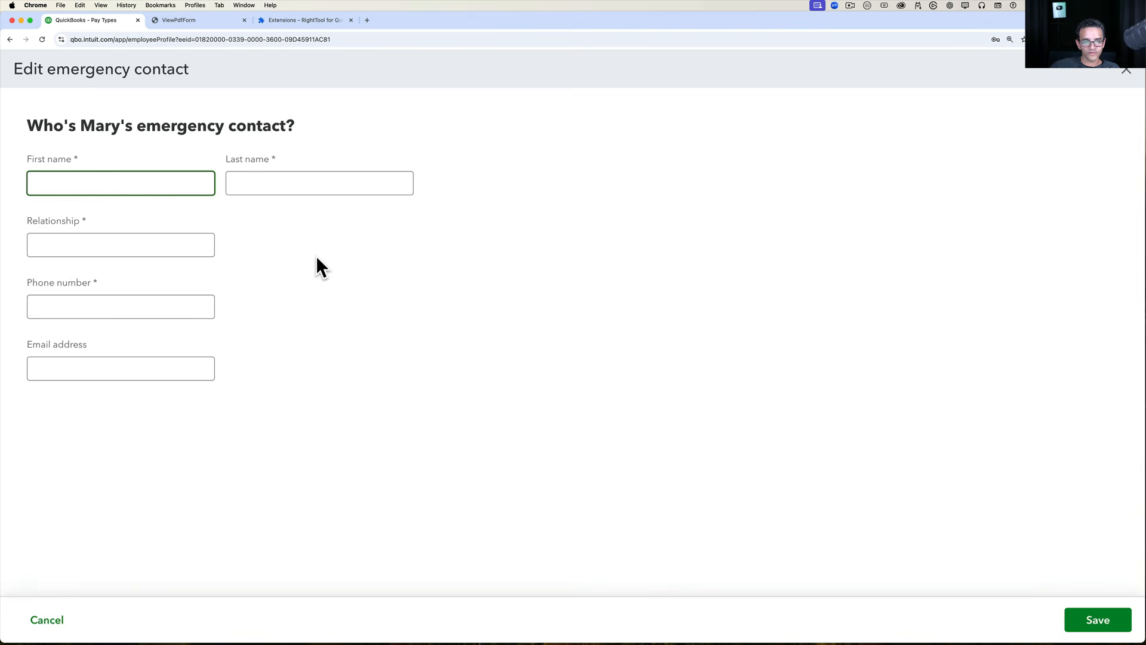
click(1126, 71)
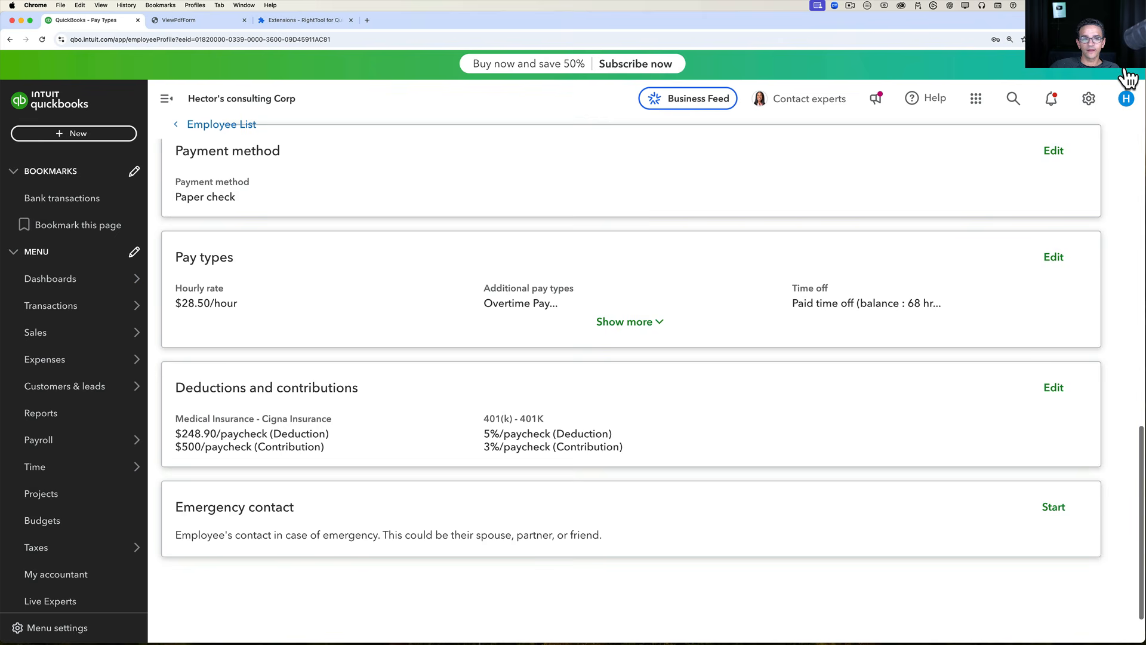
scroll(698, 331, up, 8)
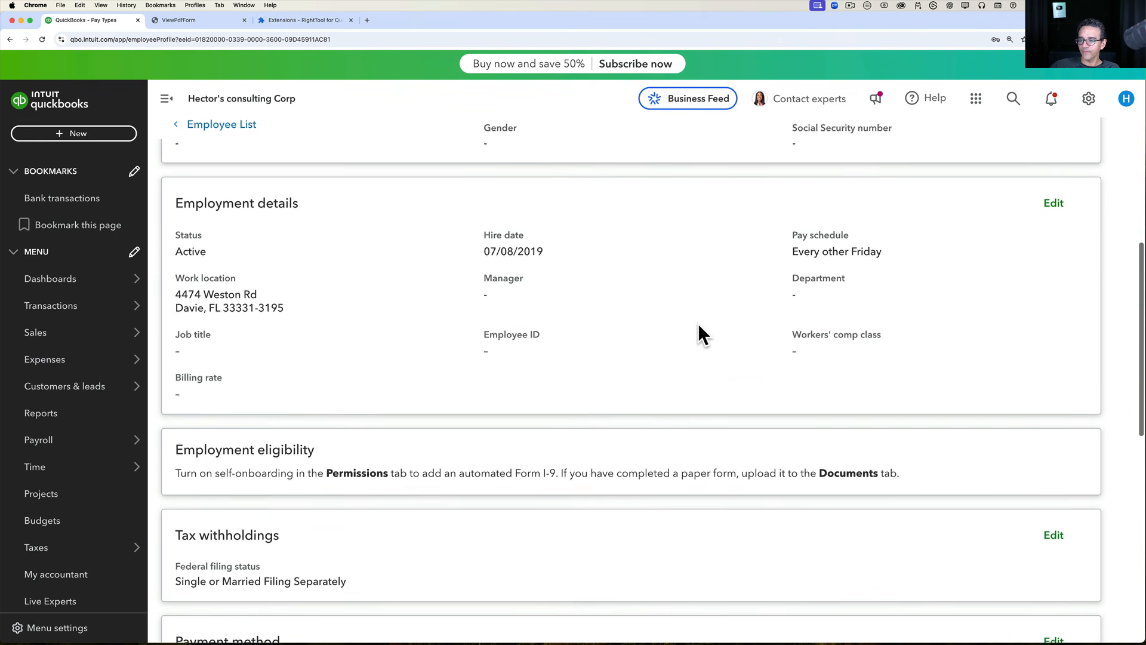
scroll(698, 324, up, 5)
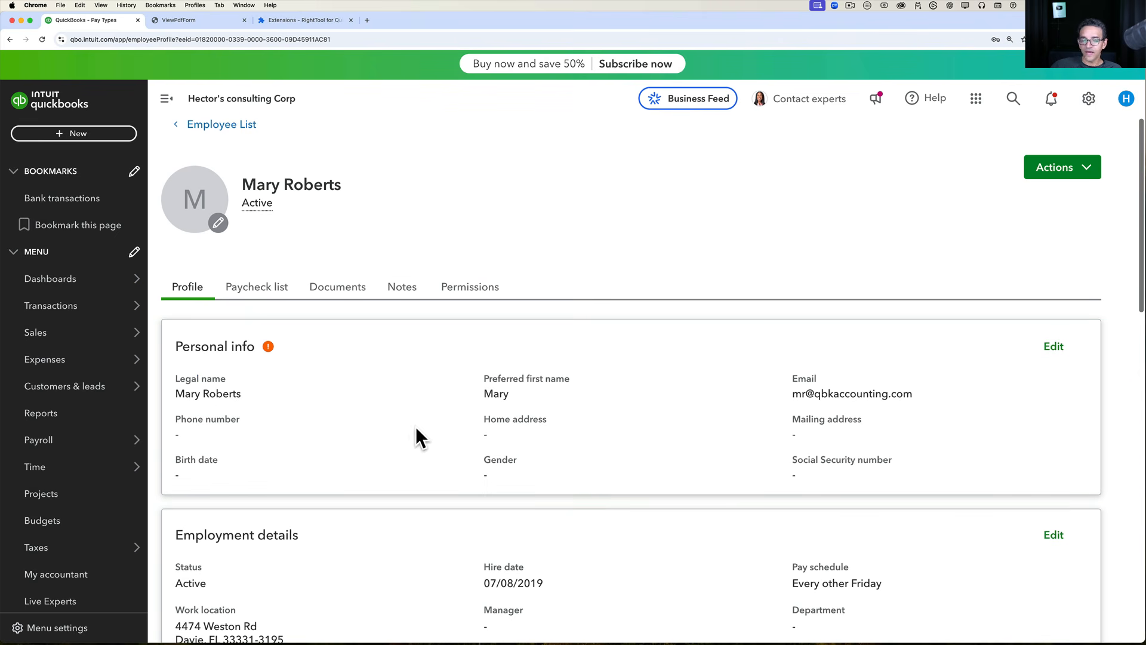
scroll(517, 464, down, 5)
scroll(517, 464, up, 5)
mouse_move(266, 346)
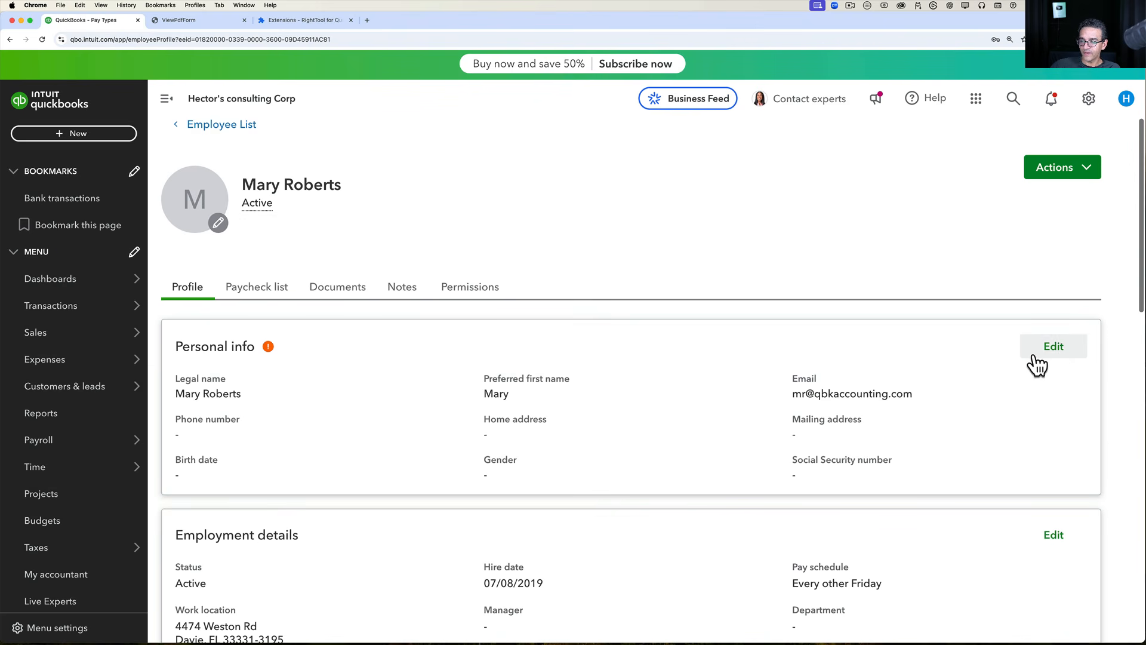
- Edit Personal info and fill in the home address from the address search
click(1055, 349)
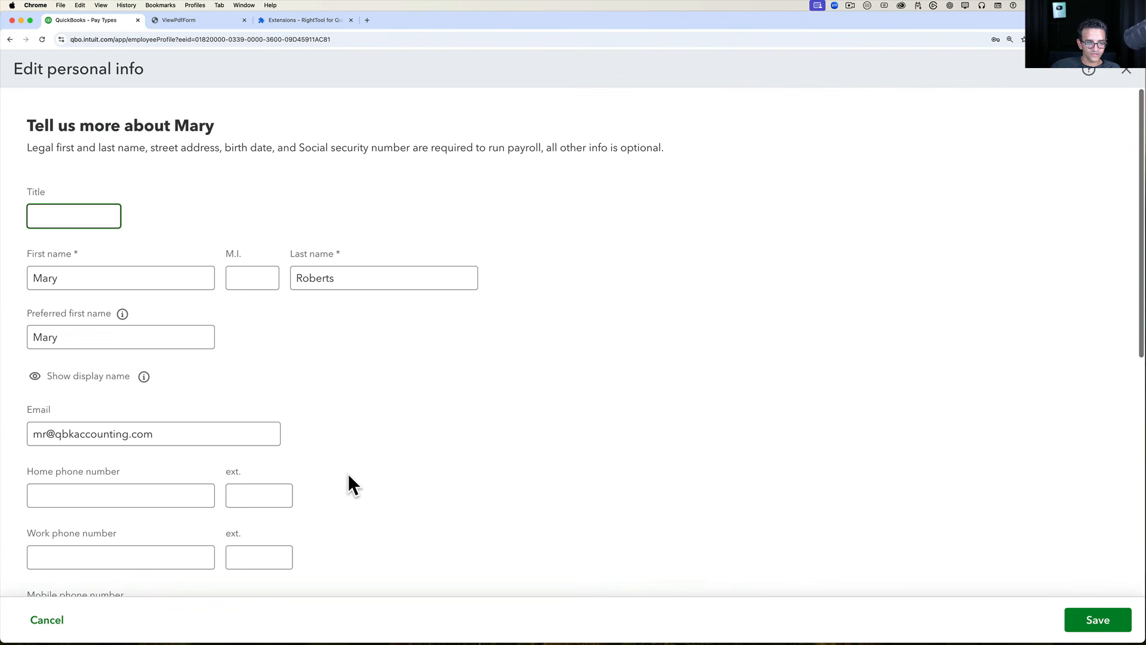
scroll(348, 485, down, 7)
scroll(154, 424, down, 3)
click(106, 411)
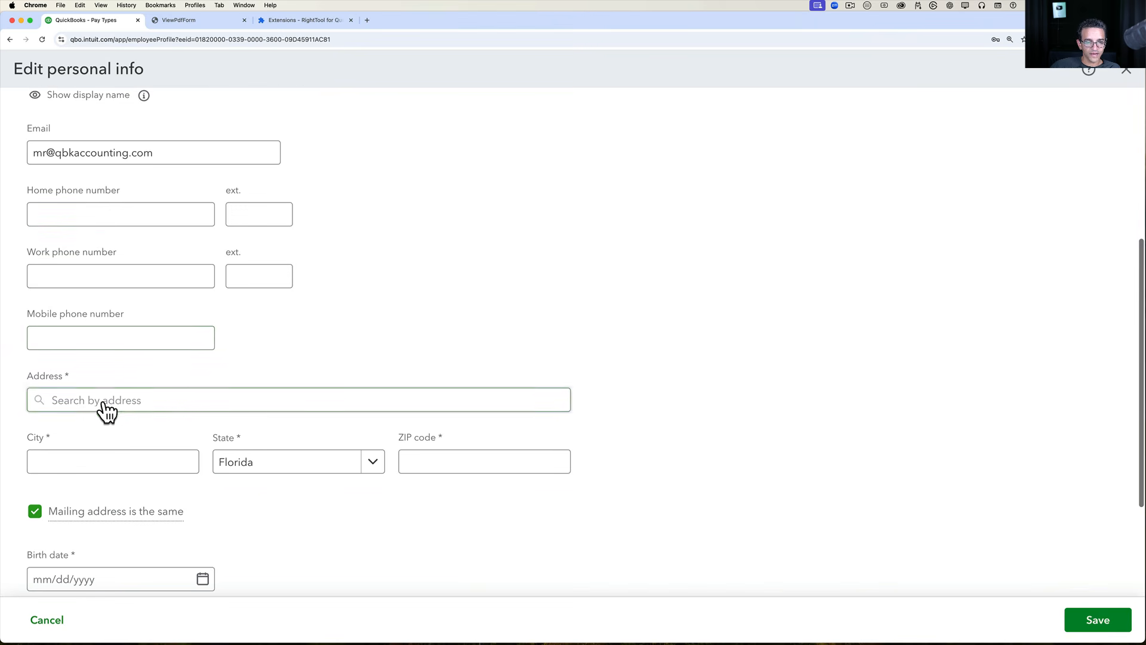
text(11554)
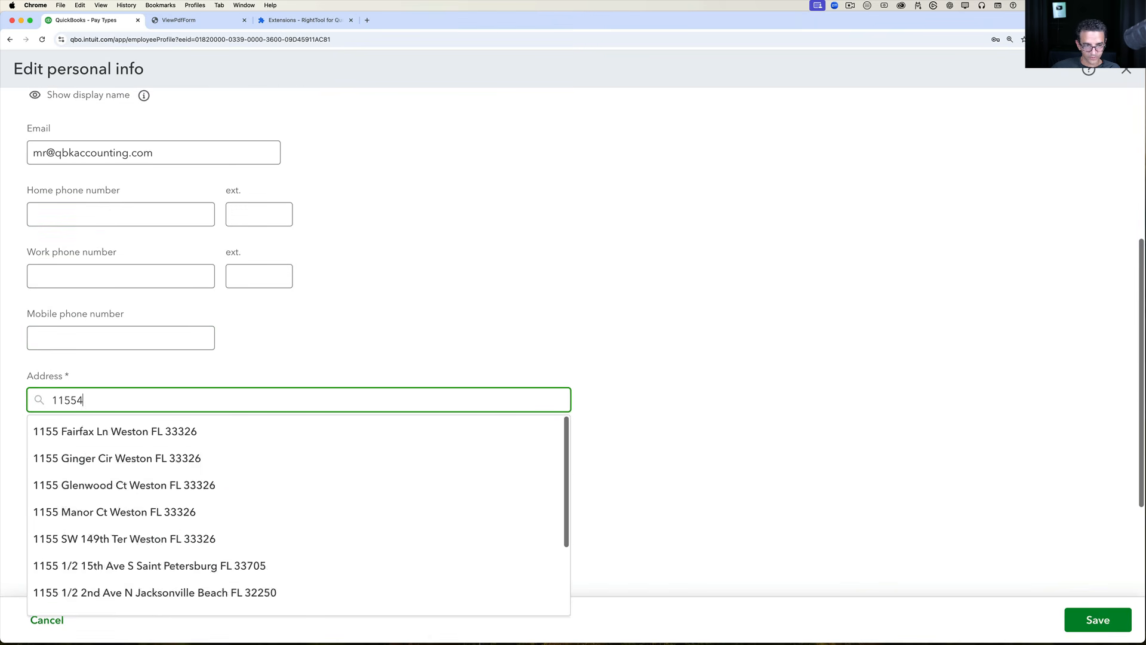
click(142, 435)
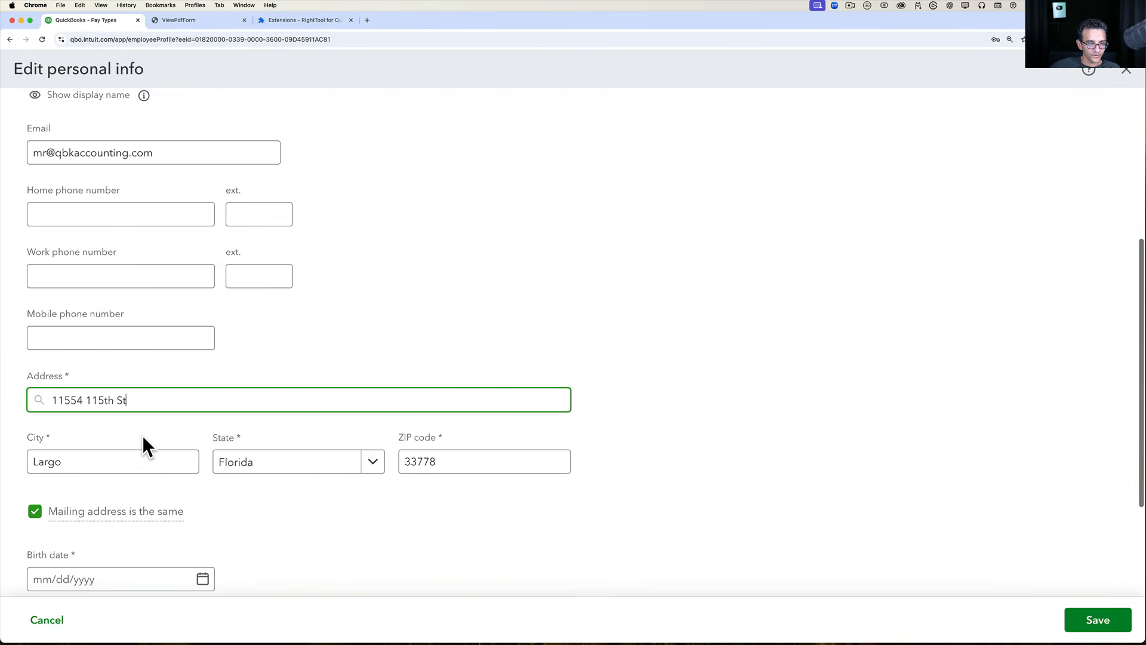
- Enter the employee's birth date and set the gender to Female
scroll(225, 499, down, 3)
click(87, 418)
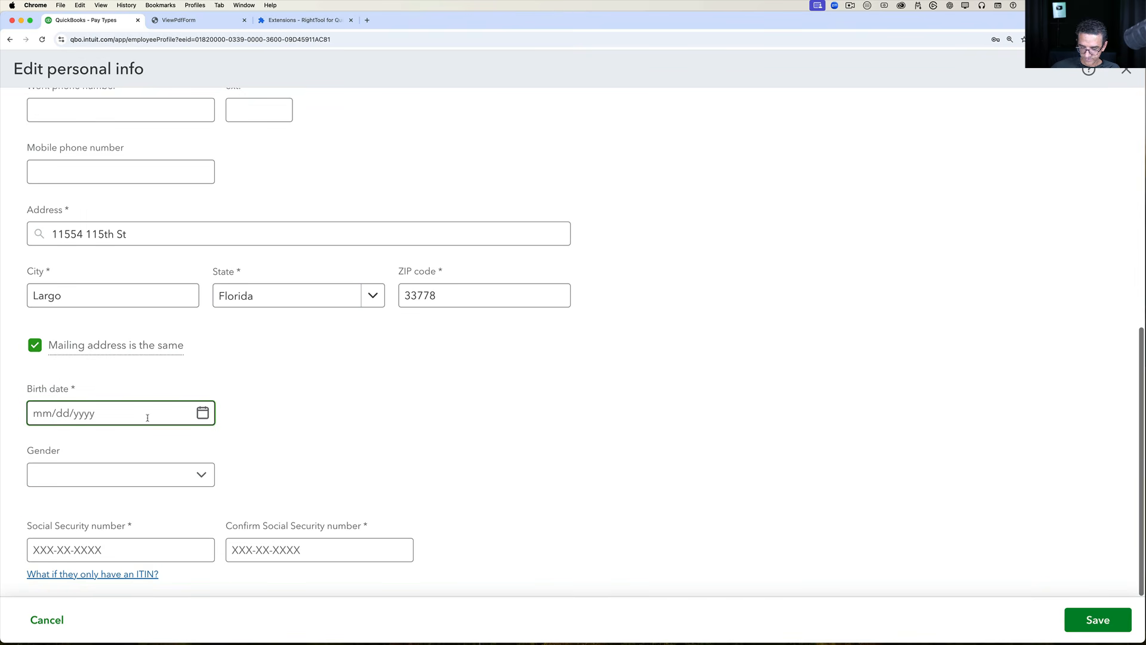
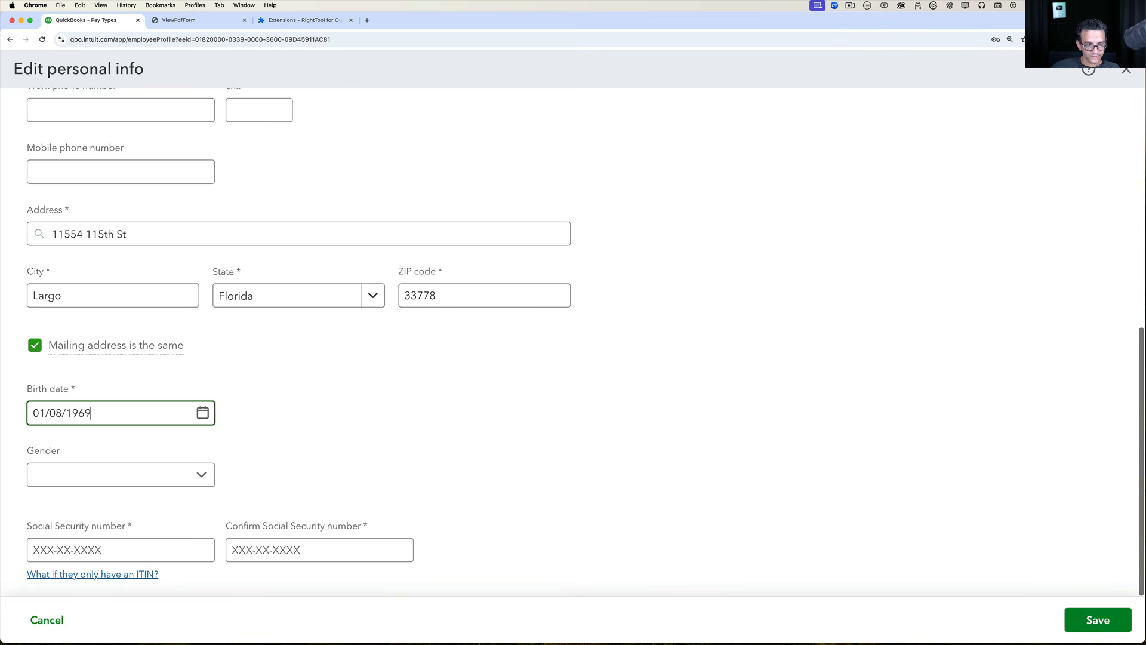
key(Tab)
click(93, 477)
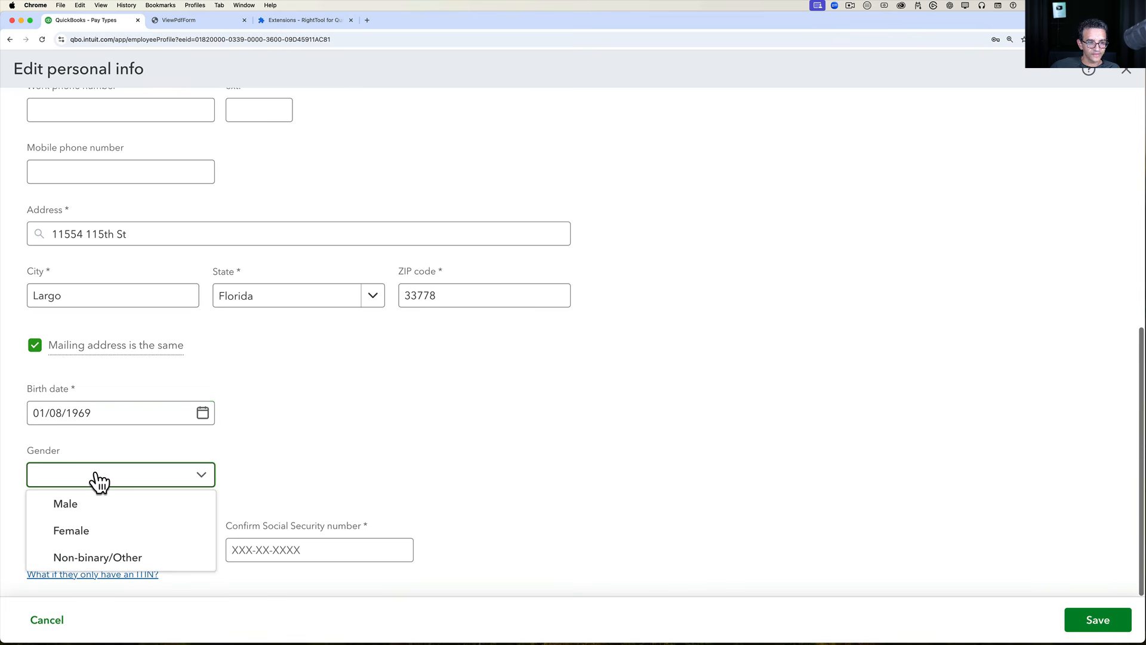
click(83, 509)
click(118, 479)
click(87, 531)
- Enter and confirm the Social Security number, then save the personal info
click(117, 556)
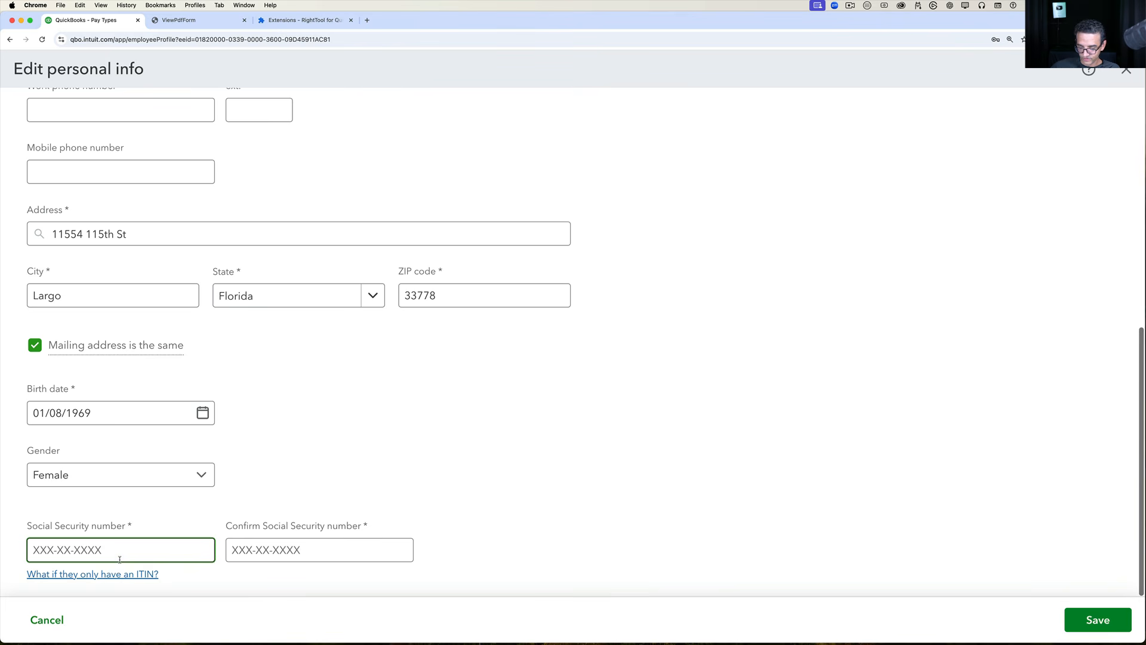
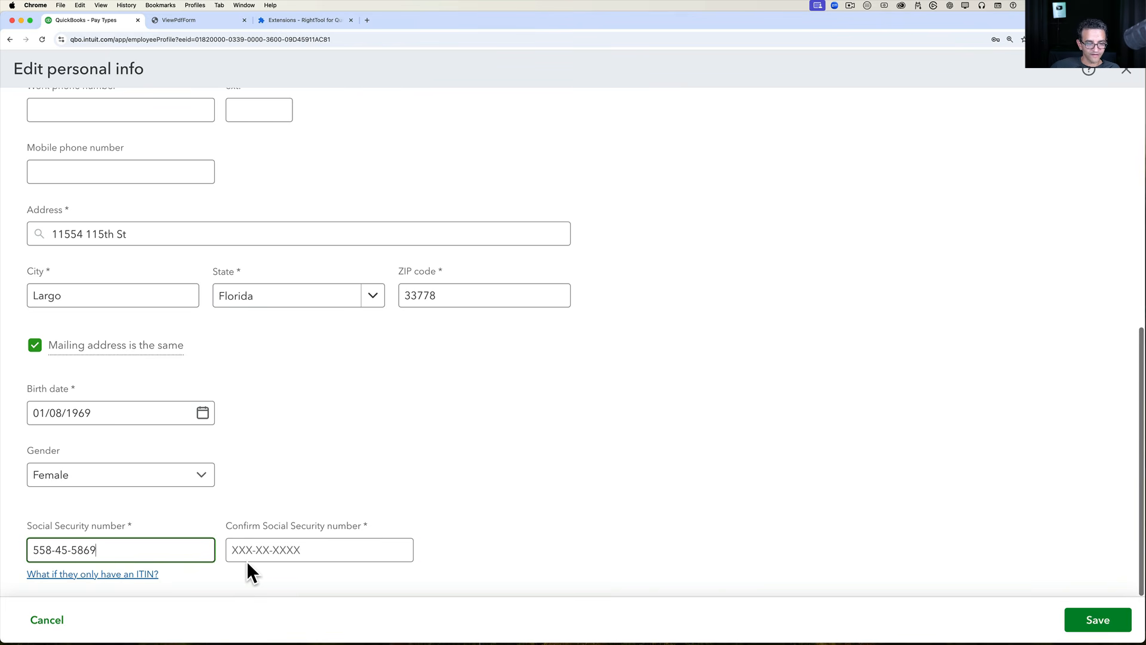
click(265, 551)
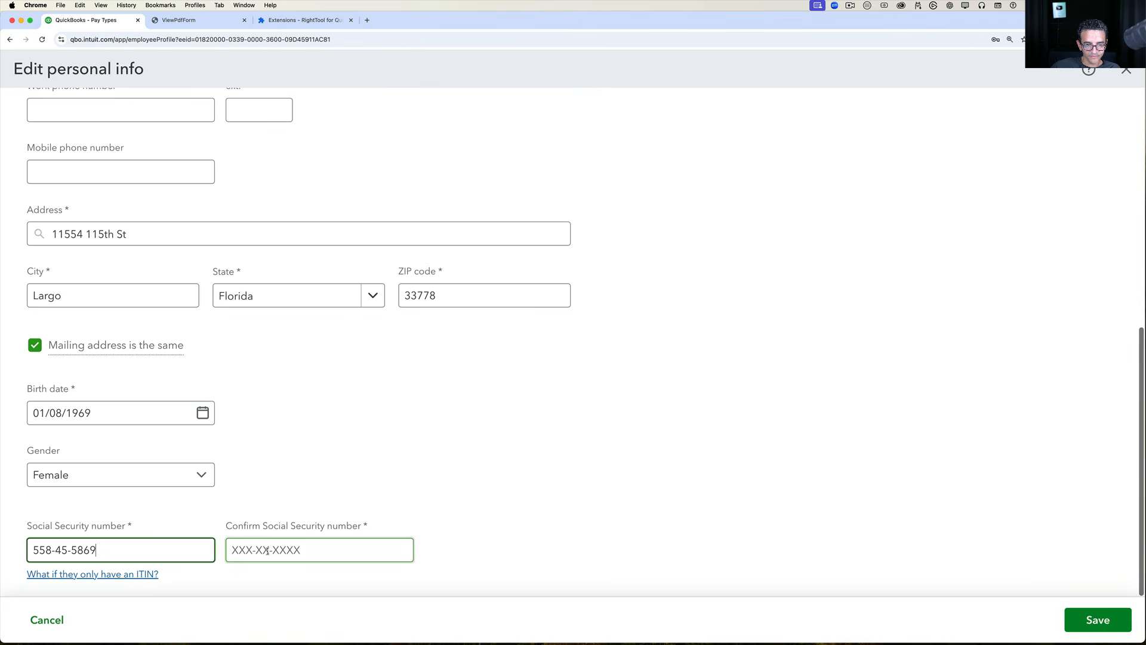
click(267, 550)
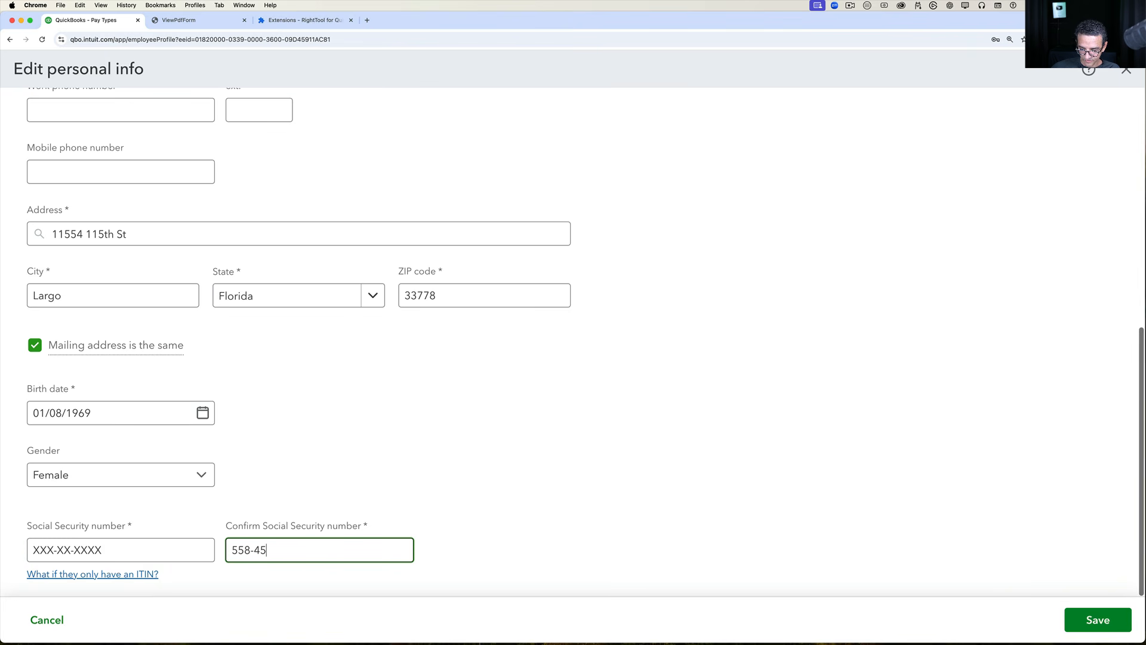
key(Tab)
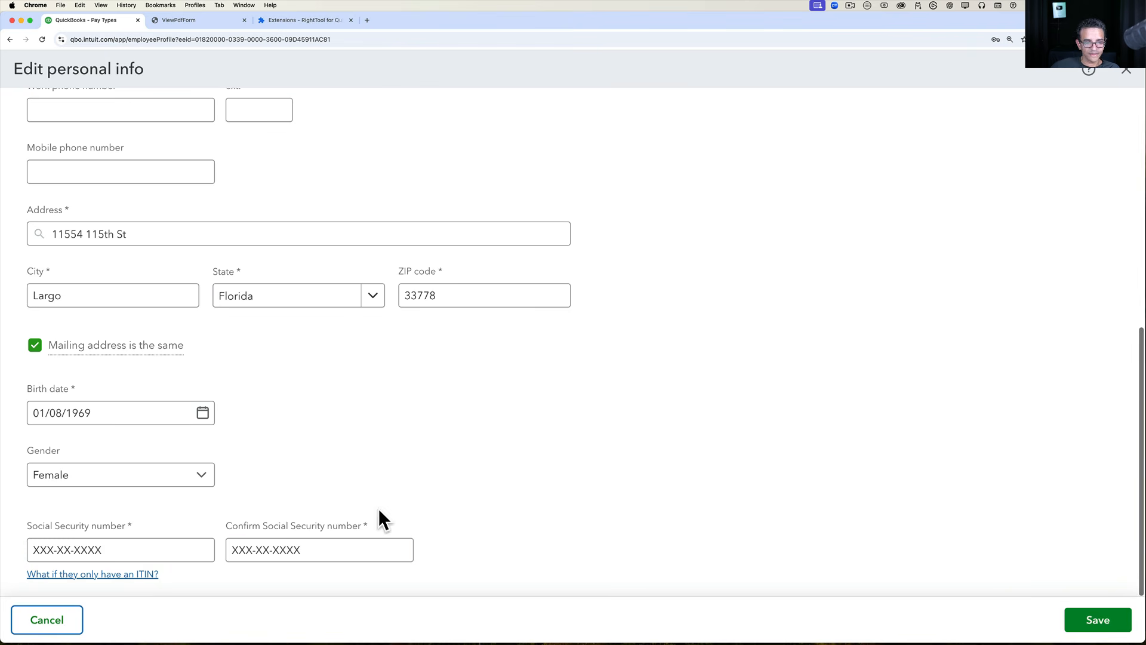
click(1090, 622)
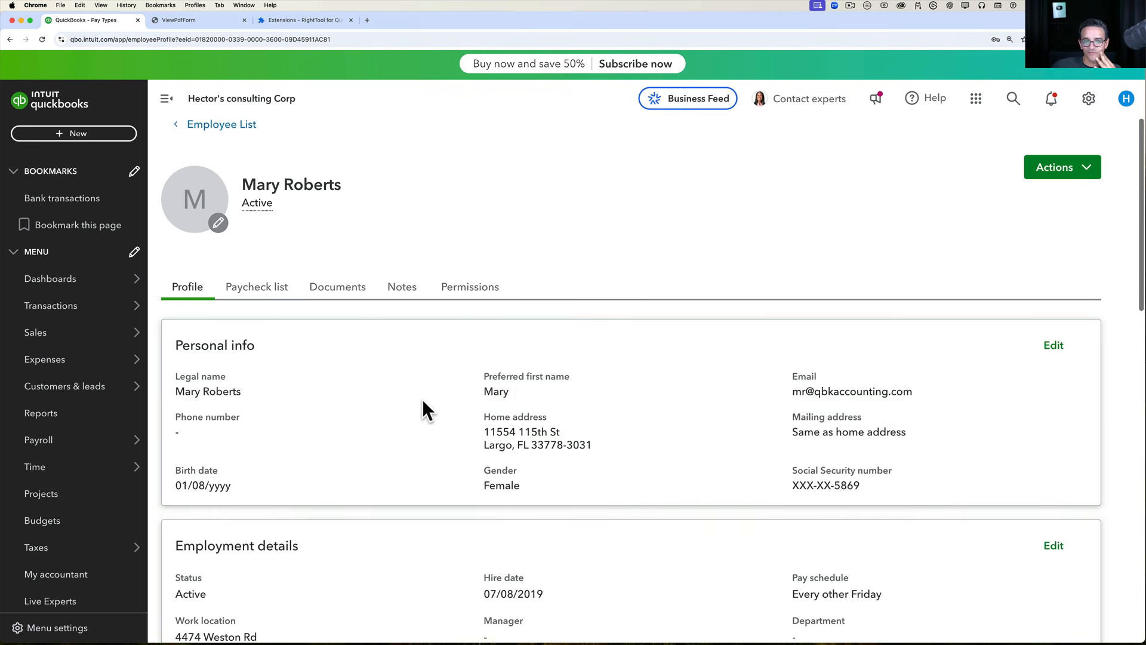
- Scroll through the saved Profile tab, then switch to the Documents tab showing Federal Form W-4
scroll(369, 439, down, 5)
scroll(370, 430, down, 5)
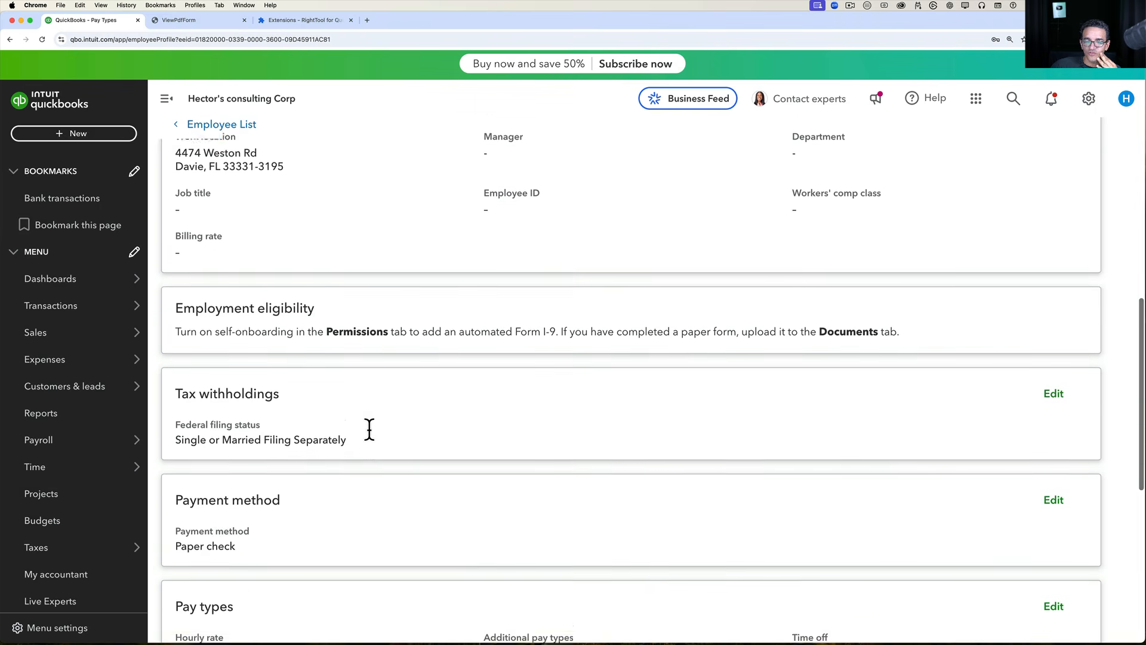
scroll(370, 431, down, 5)
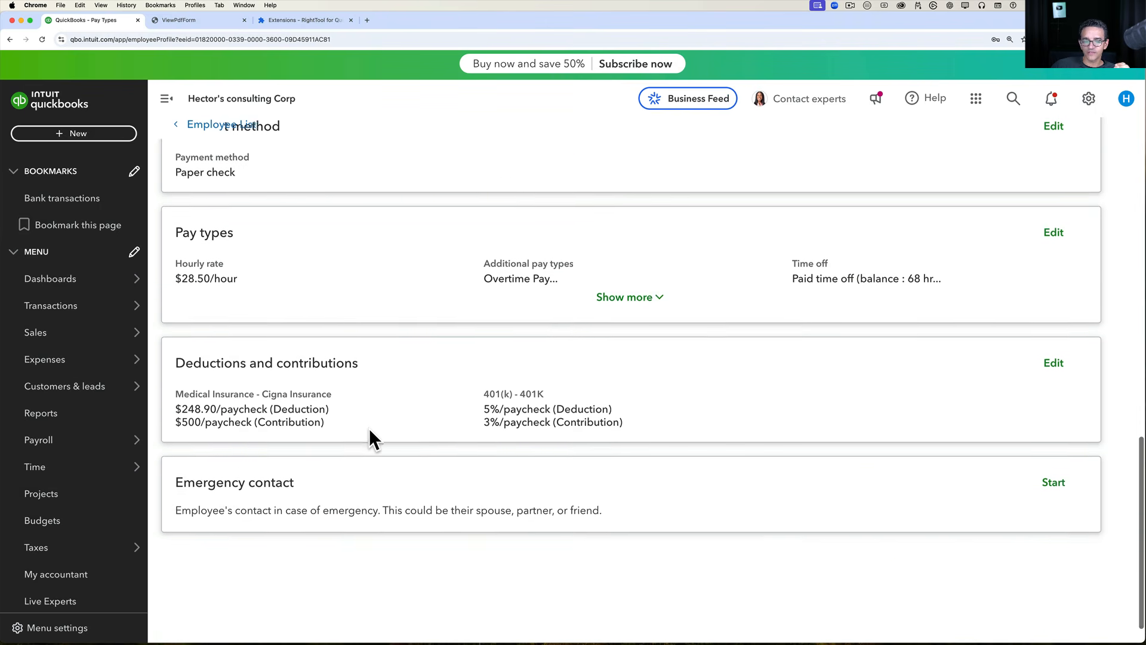
scroll(369, 431, up, 15)
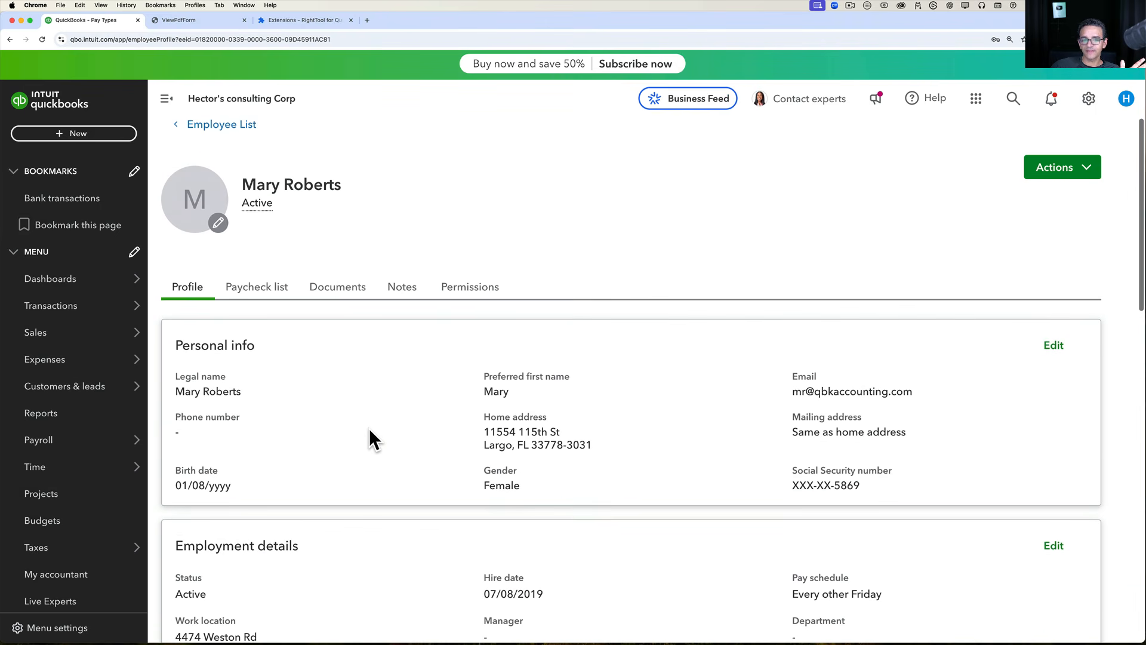
click(348, 293)
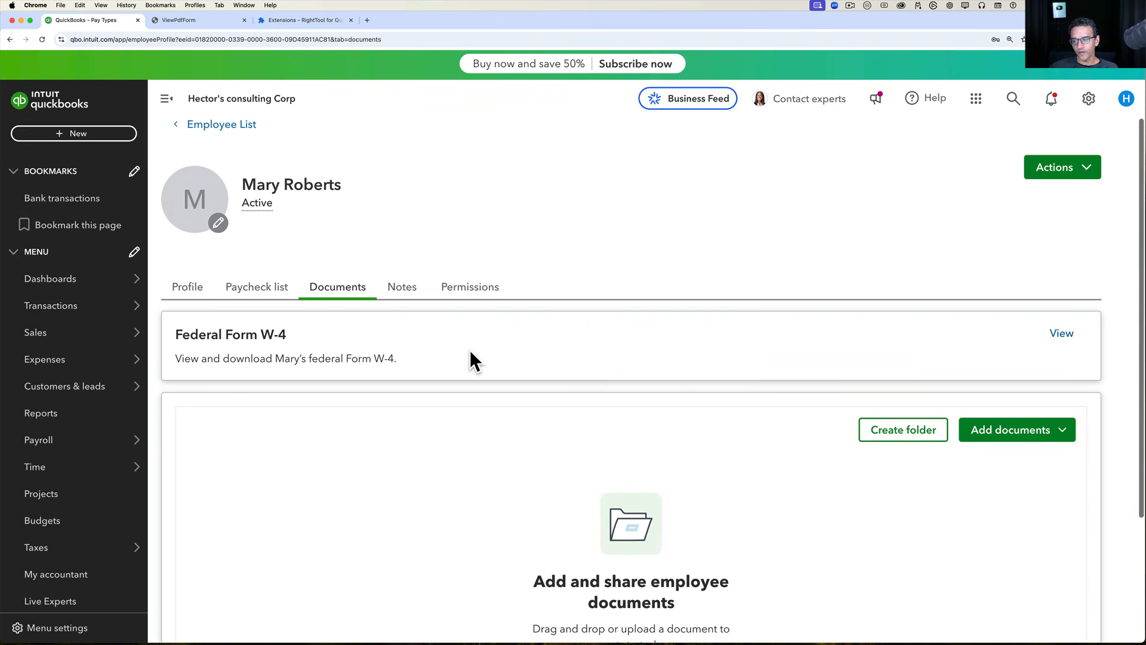
- Check the Add documents and Add notes options without saving, then view the Permissions tab
click(1014, 436)
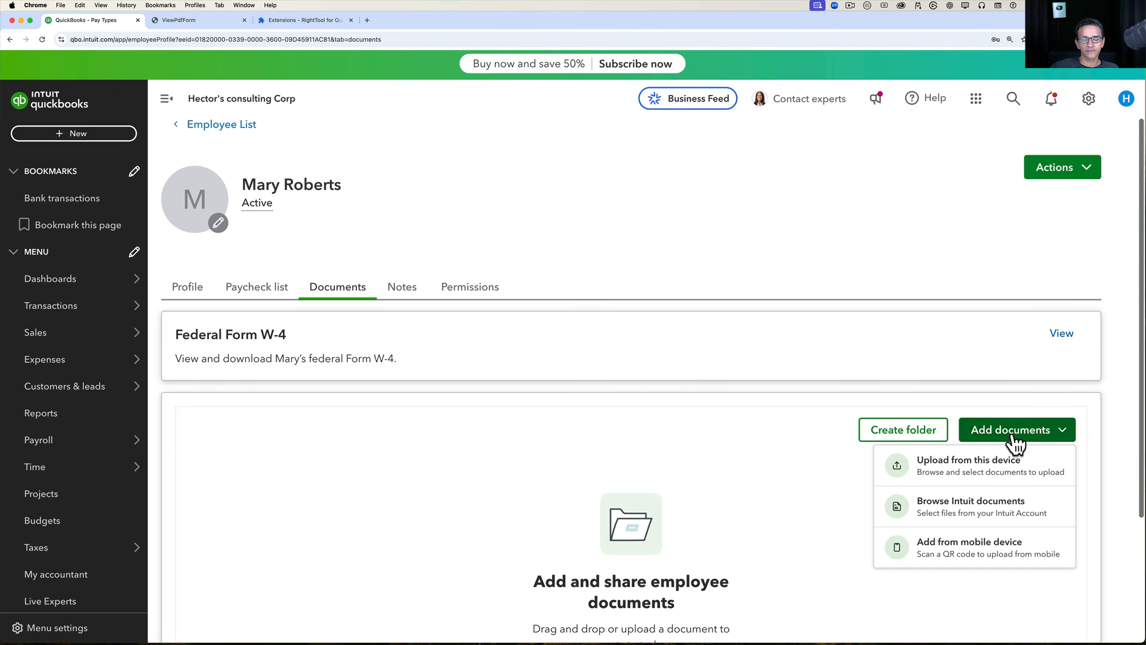
click(708, 440)
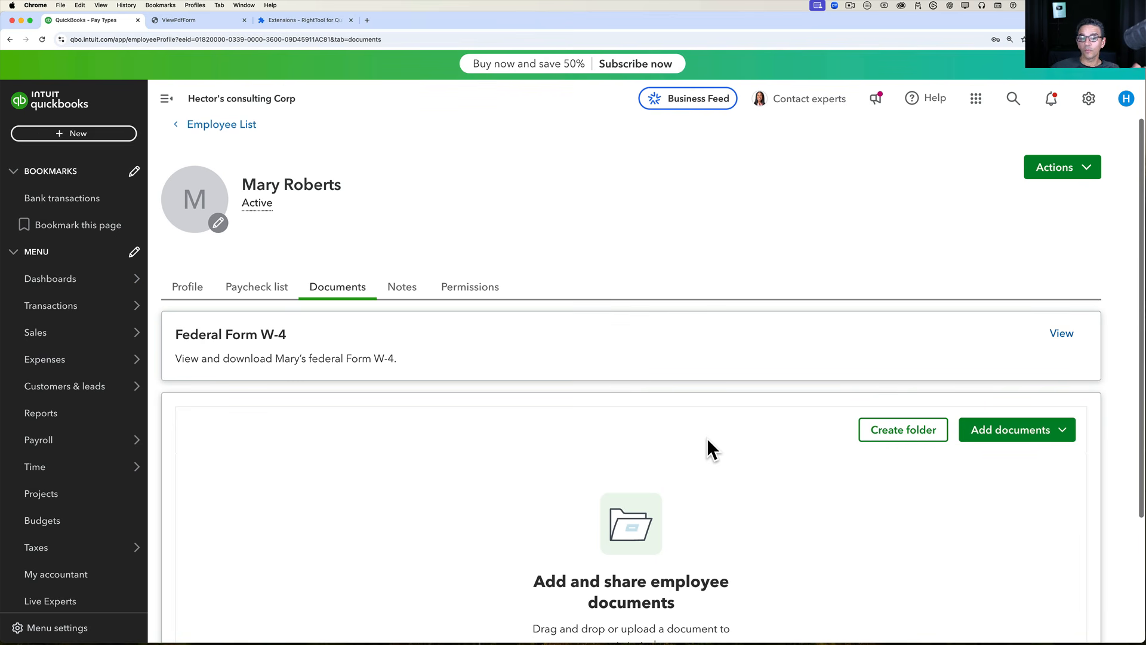
click(402, 289)
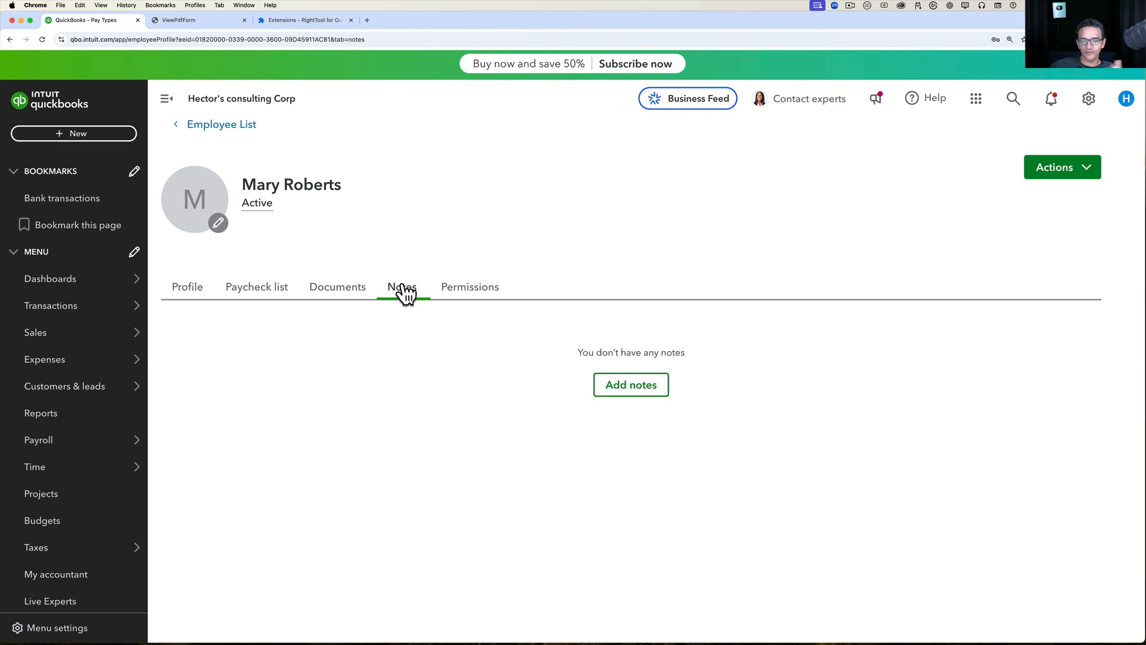
click(650, 389)
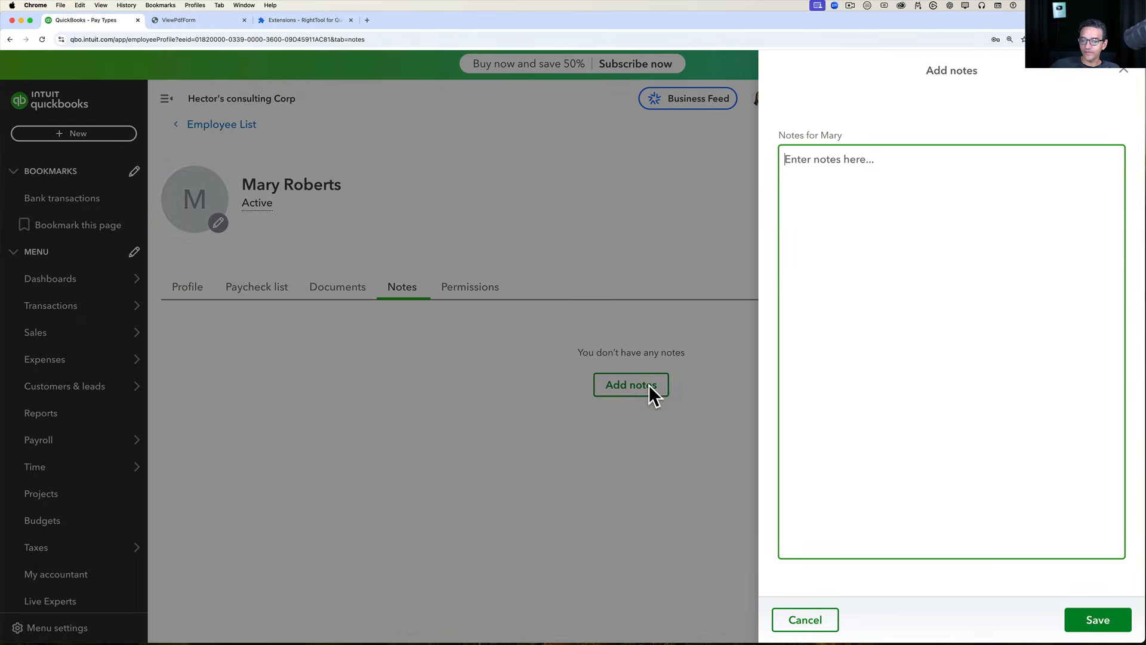
click(1127, 74)
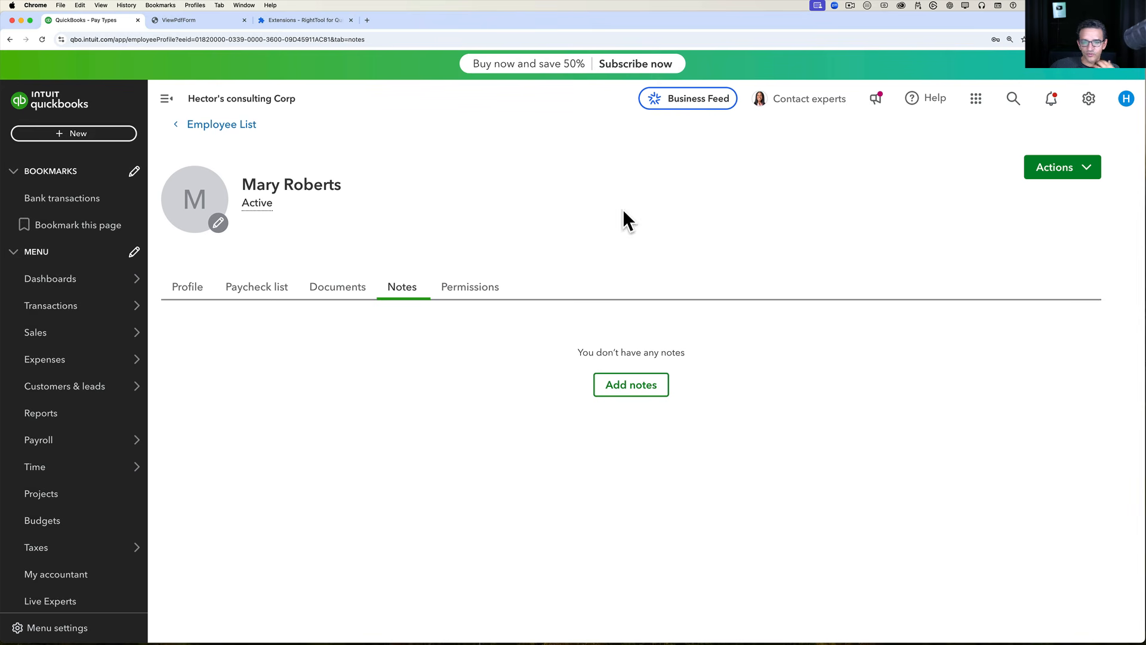
click(459, 295)
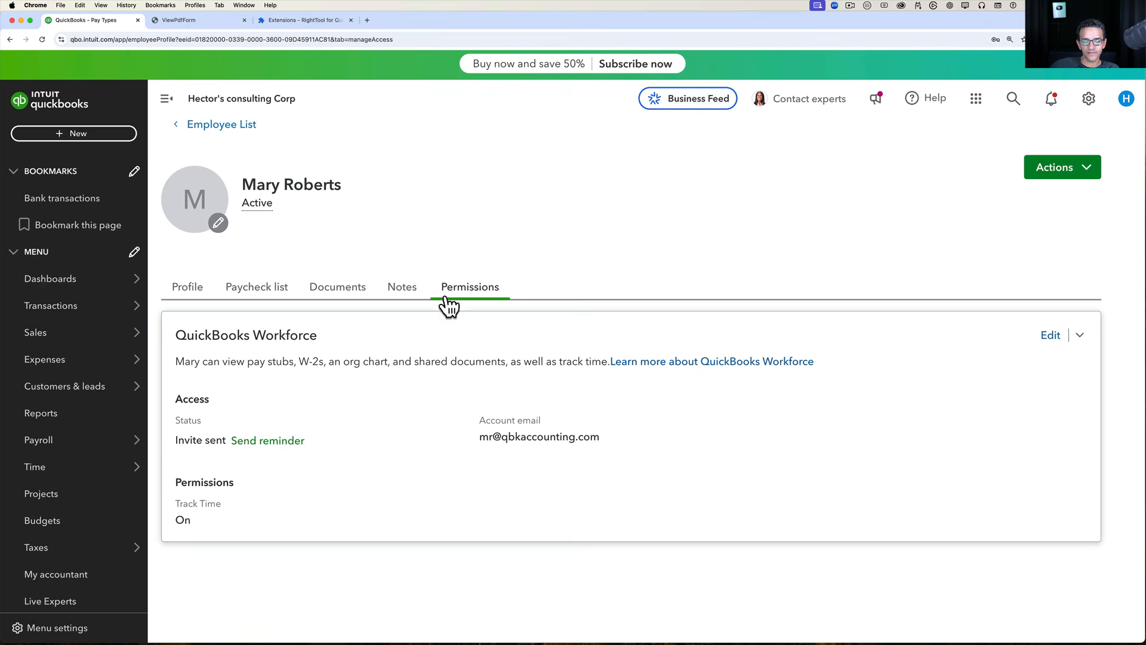
- Close the Workforce access editor unchanged and return to the Payroll Employees list
click(1047, 335)
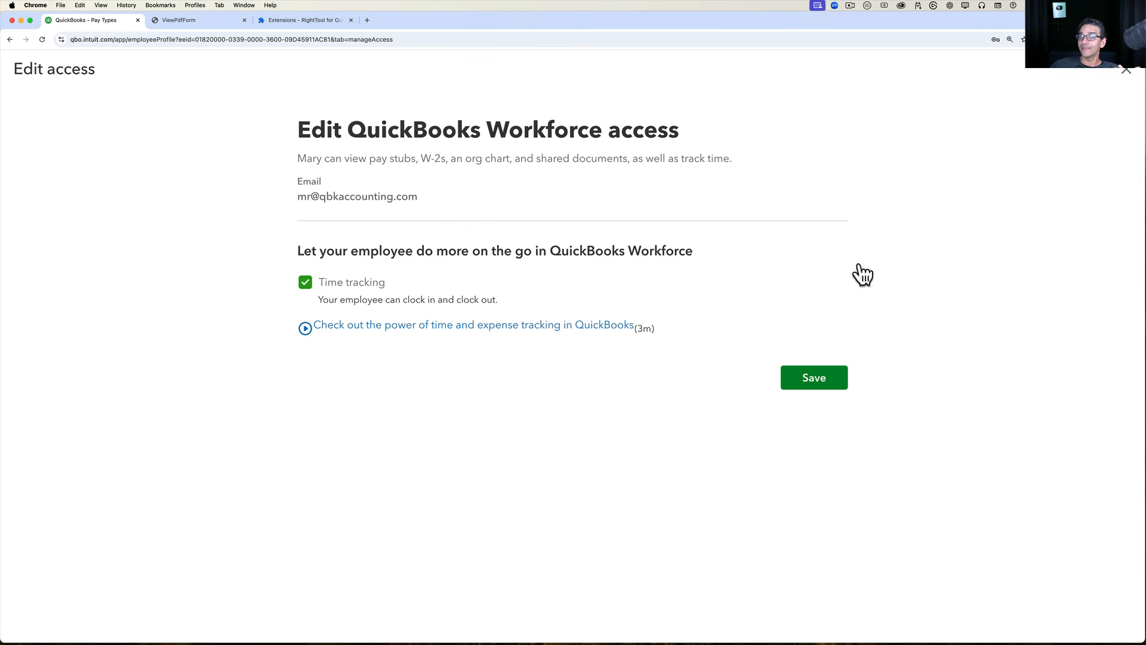
click(1129, 71)
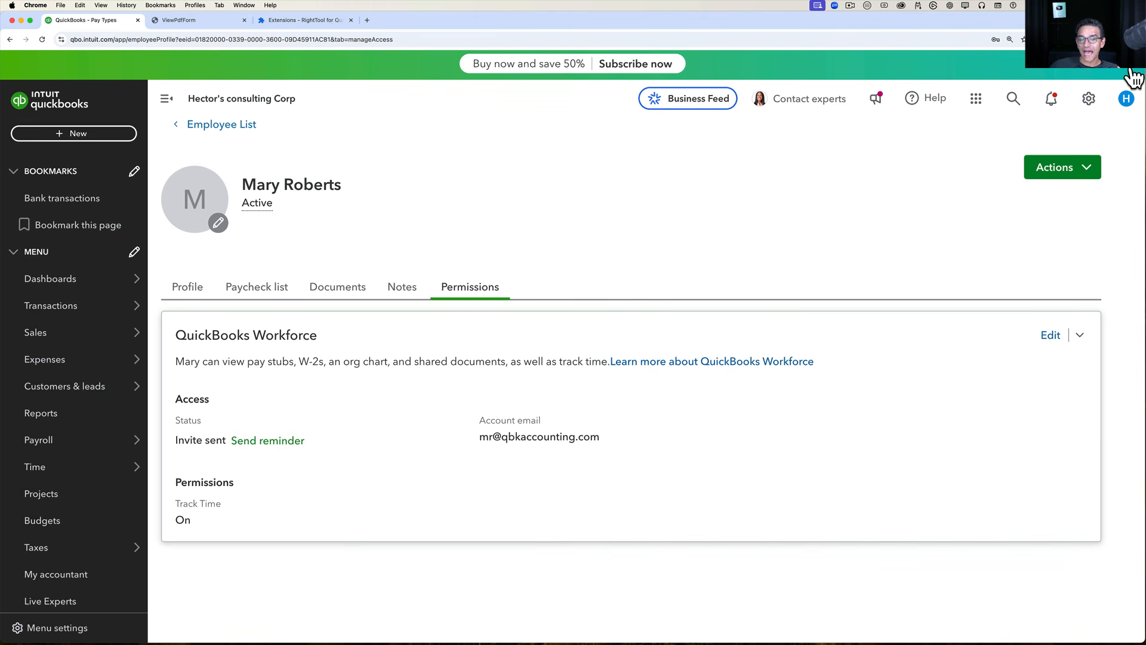
click(203, 293)
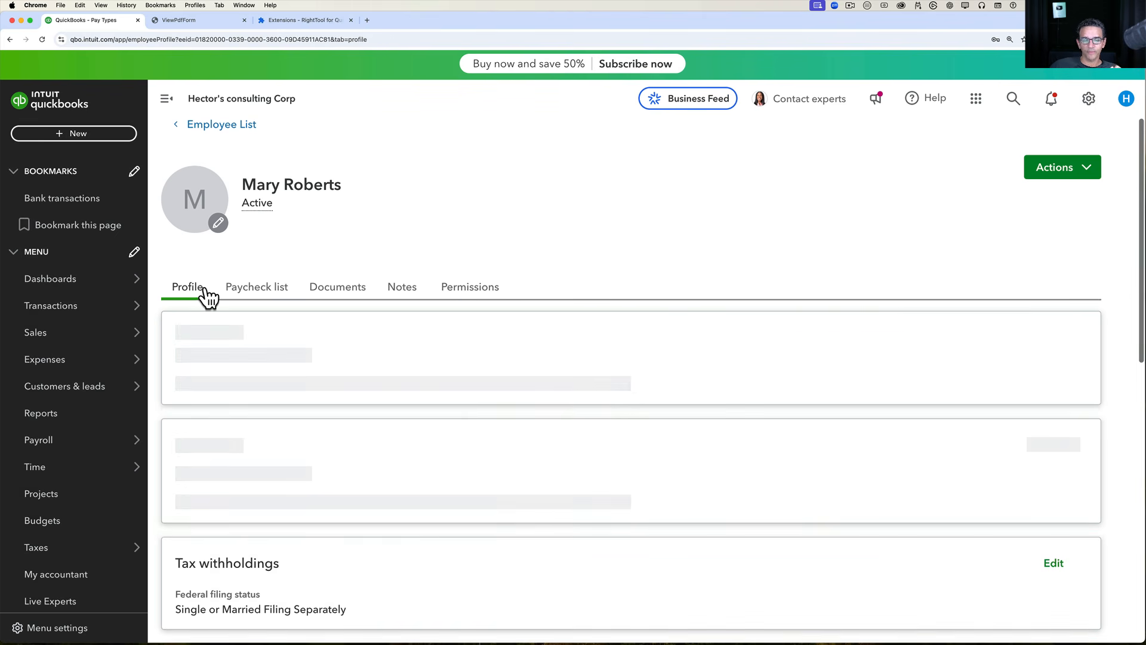
click(224, 129)
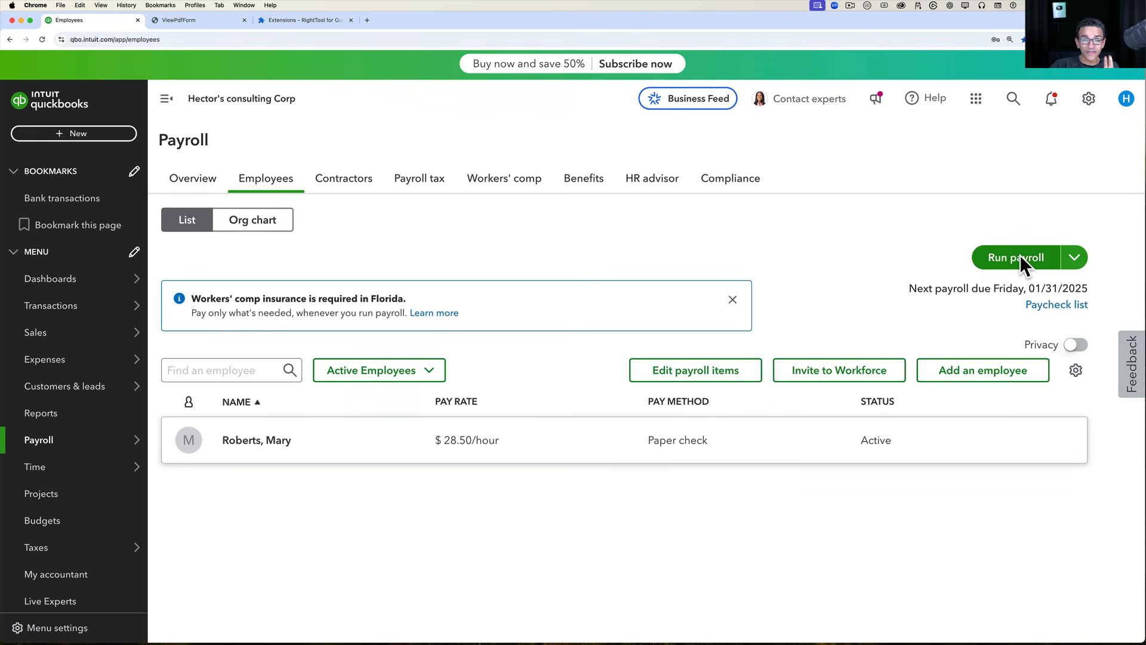
- From the Payroll tax tab, open Payroll Settings via Automated taxes and forms' Change setting
click(421, 182)
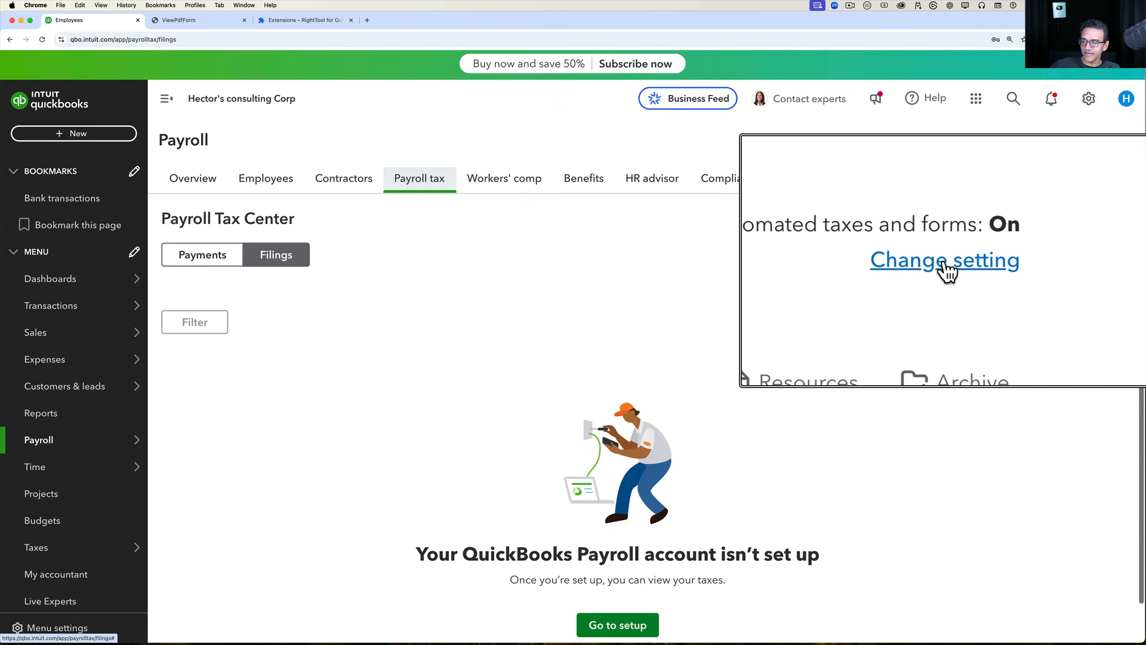
click(1038, 270)
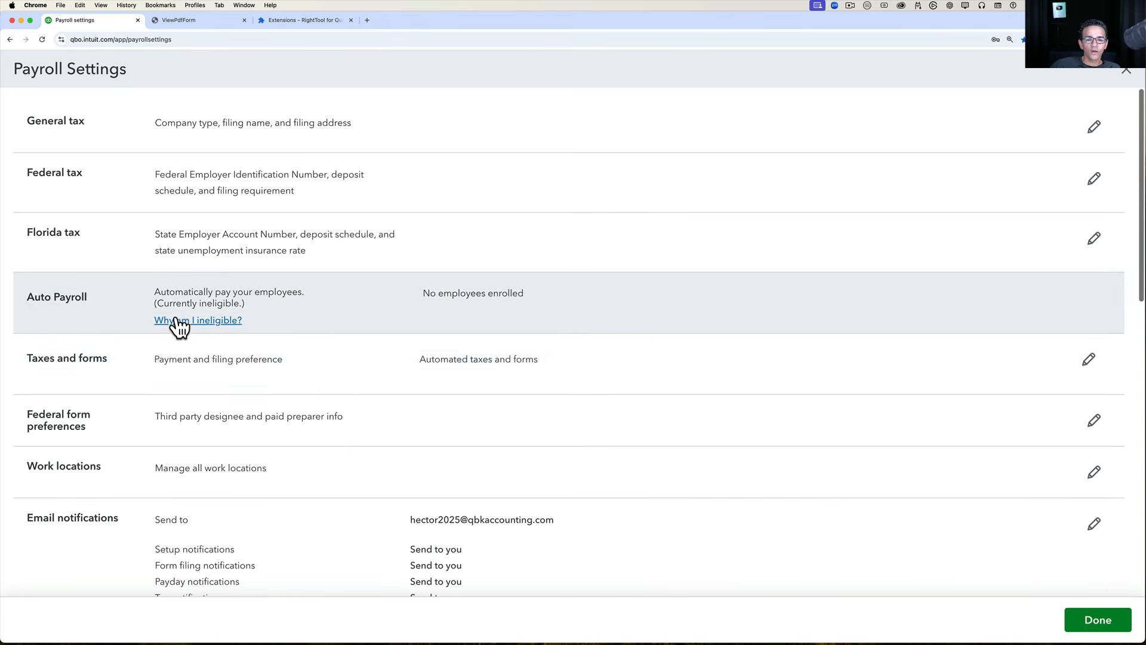
- Uncheck Automate taxes and forms, keeping QuickBooks-initiated payments and filings, then save and confirm
click(285, 384)
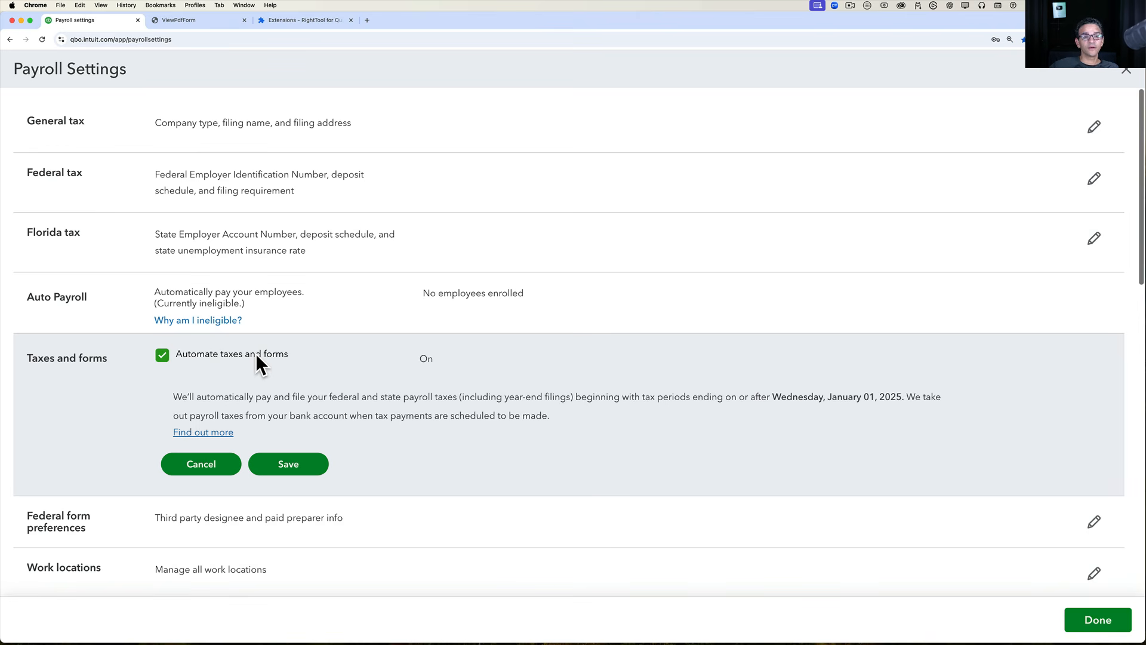
click(161, 356)
scroll(308, 431, down, 1)
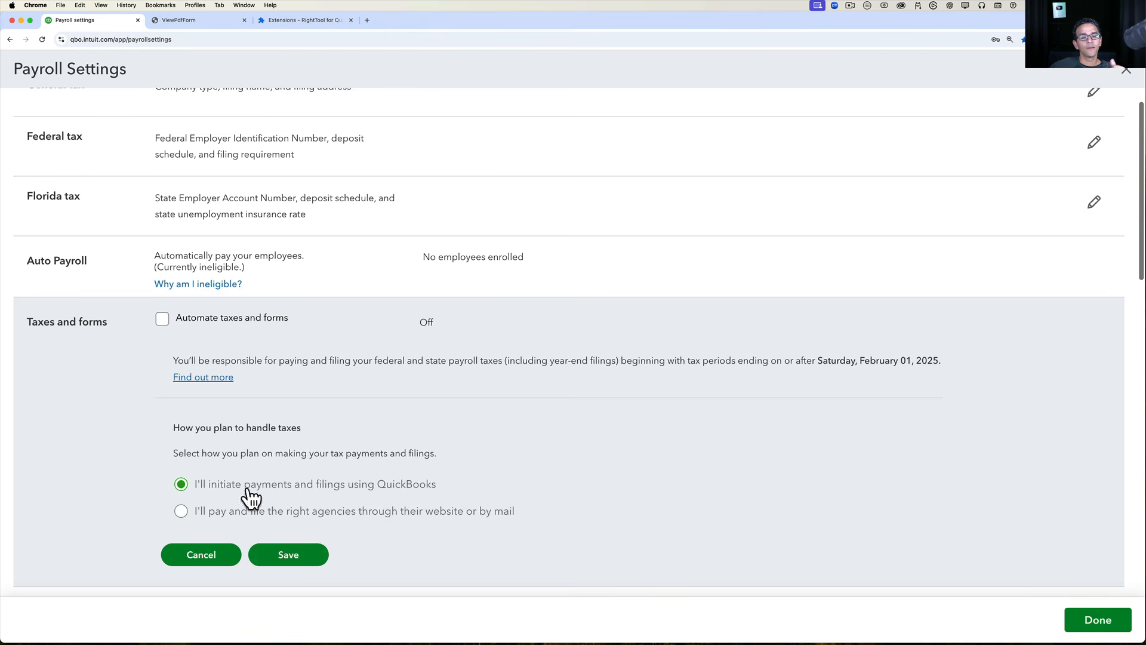
click(162, 323)
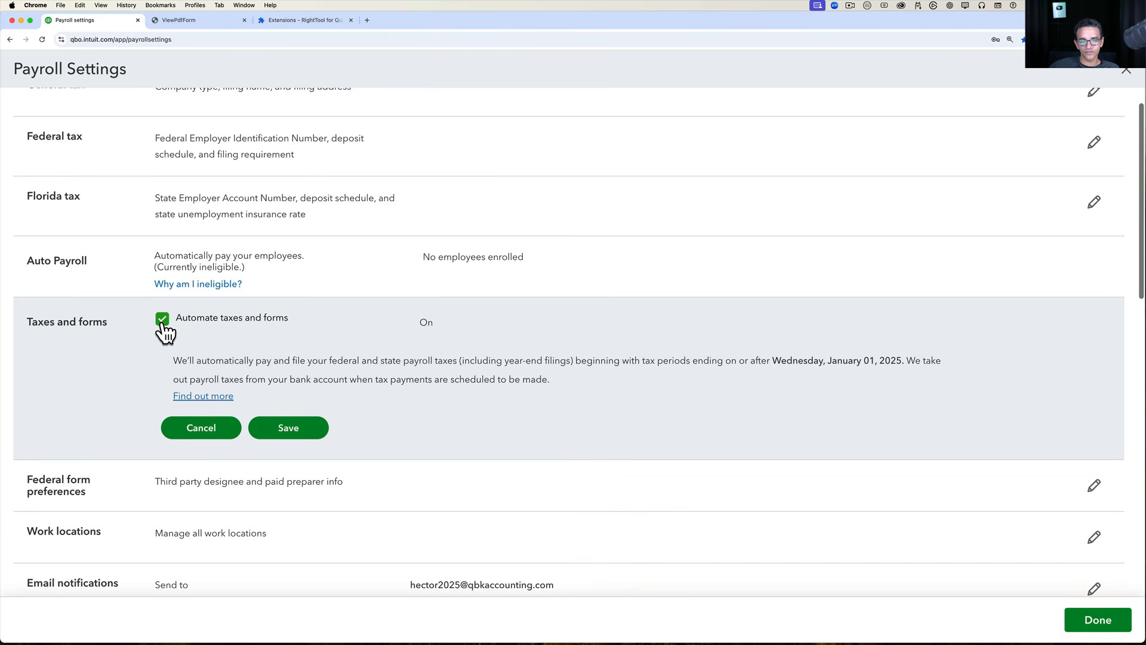
click(162, 323)
click(306, 557)
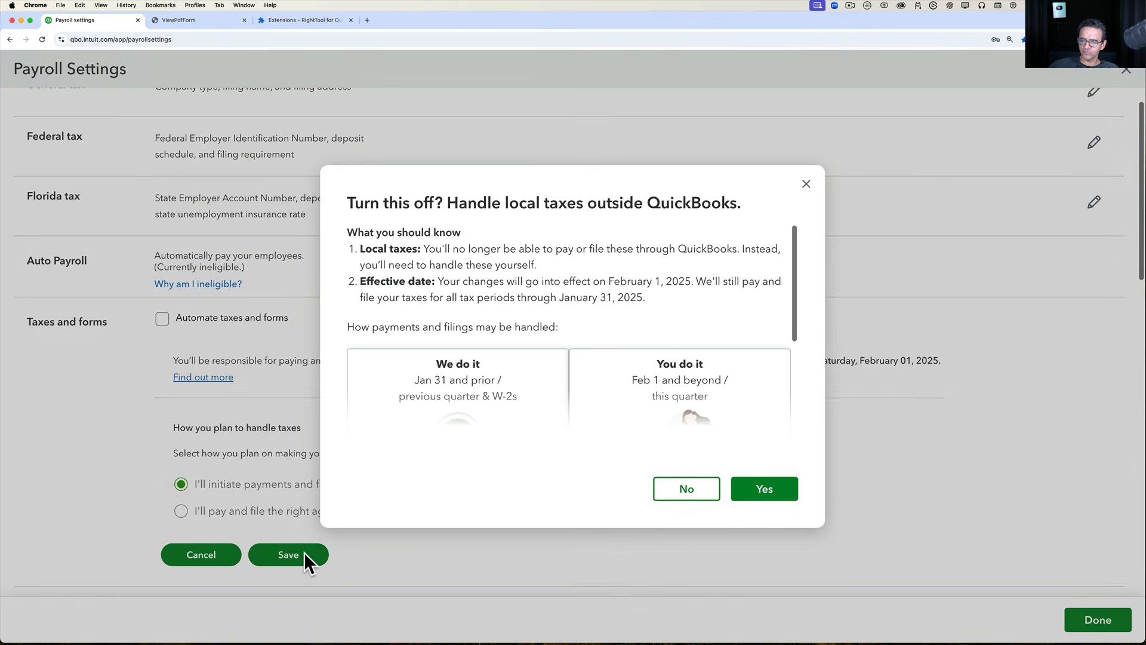
click(756, 488)
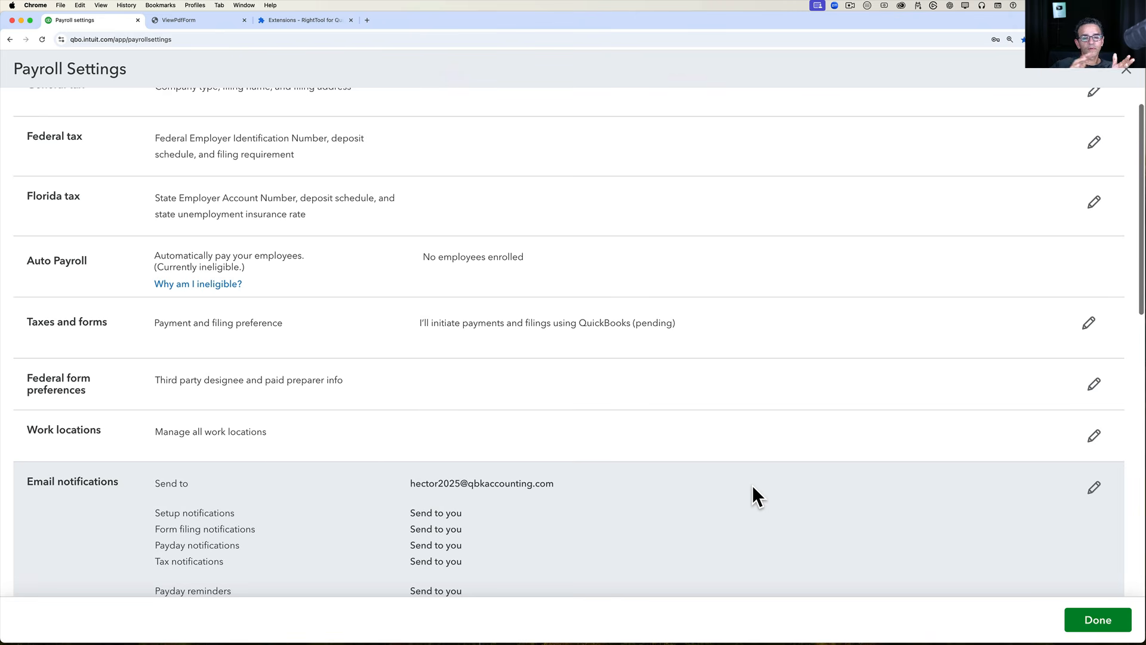
- Start the direct deposit setup from the Bank accounts section of Payroll Settings
scroll(753, 487, down, 3)
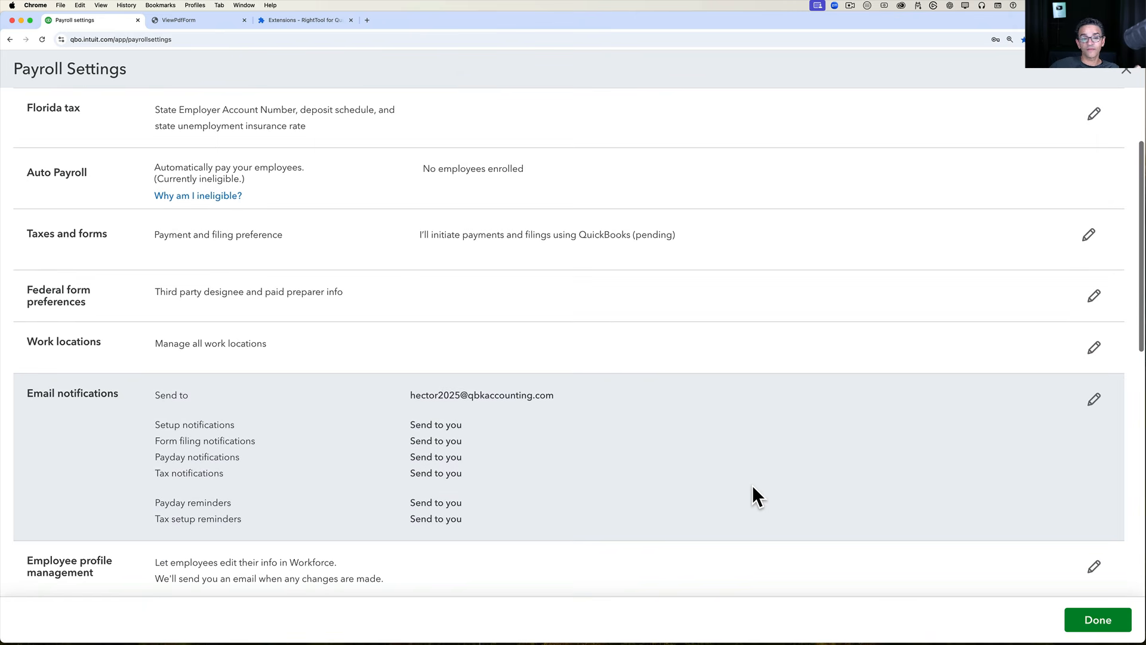
scroll(753, 488, down, 10)
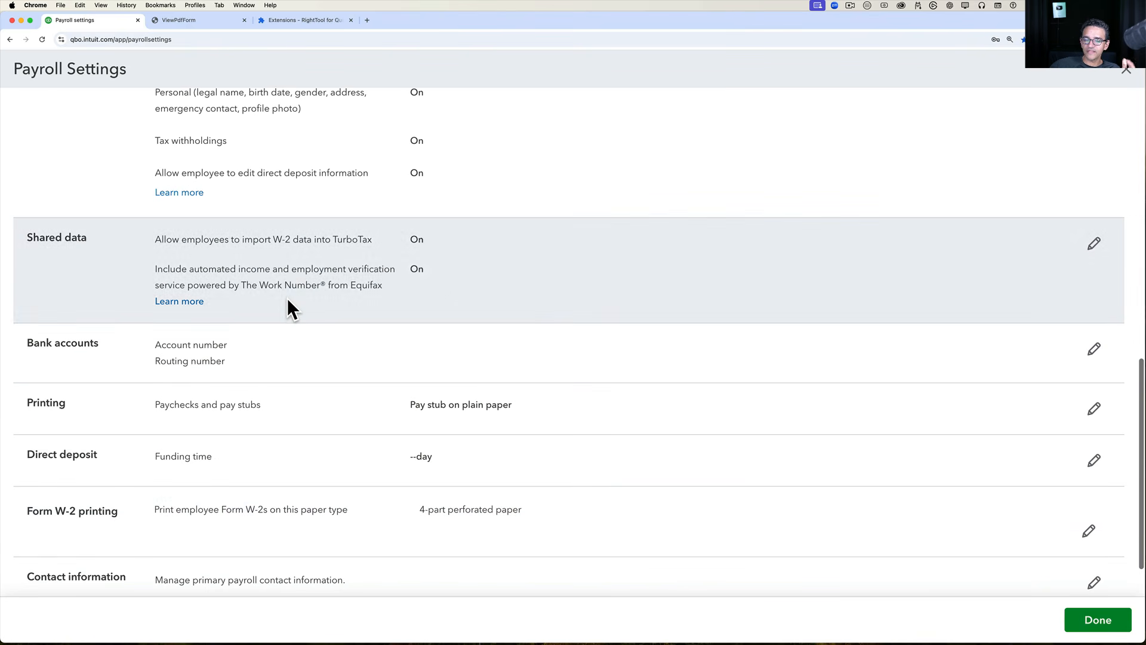
click(1095, 350)
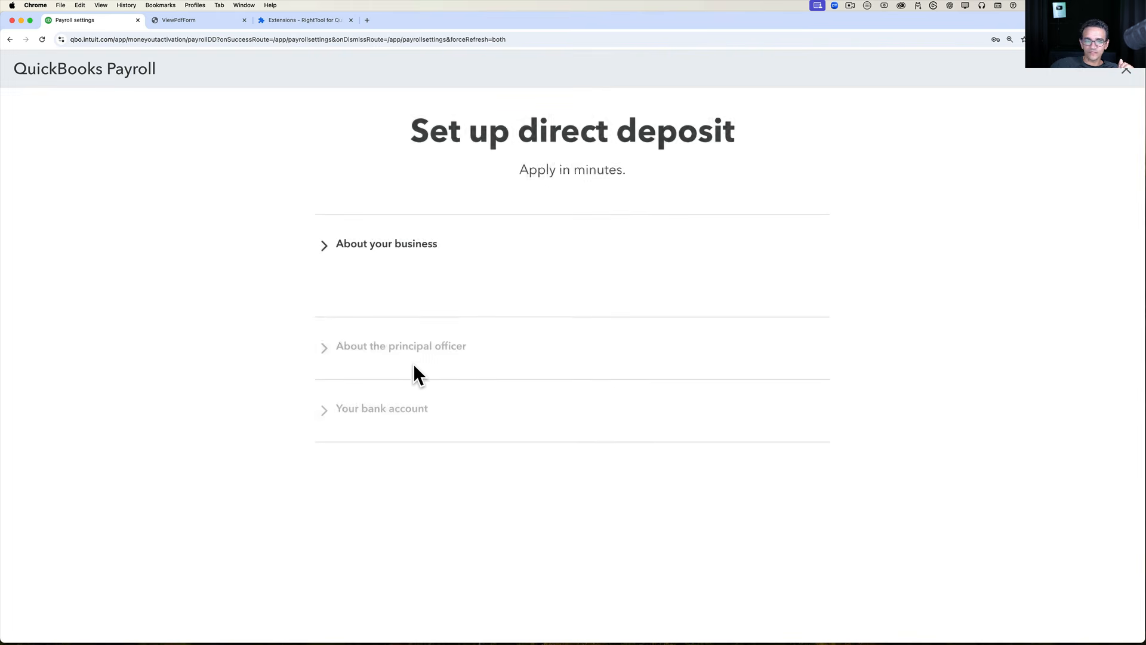
- Exit the Set up direct deposit application, choosing Save and leave to keep progress
scroll(495, 285, down, 4)
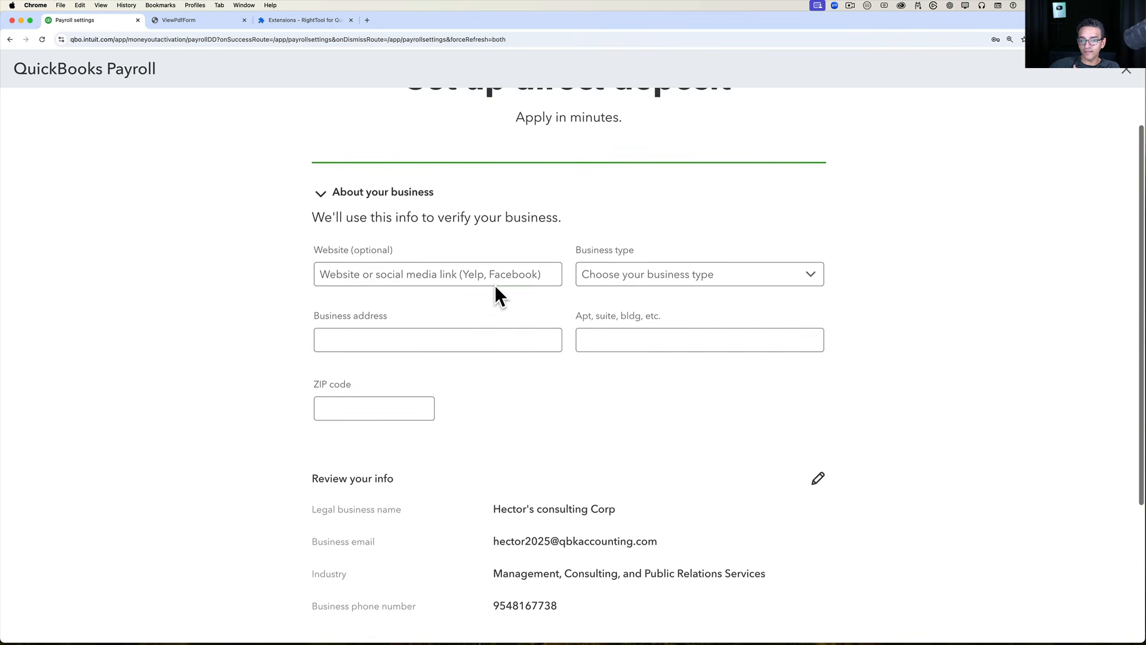
scroll(471, 258, down, 4)
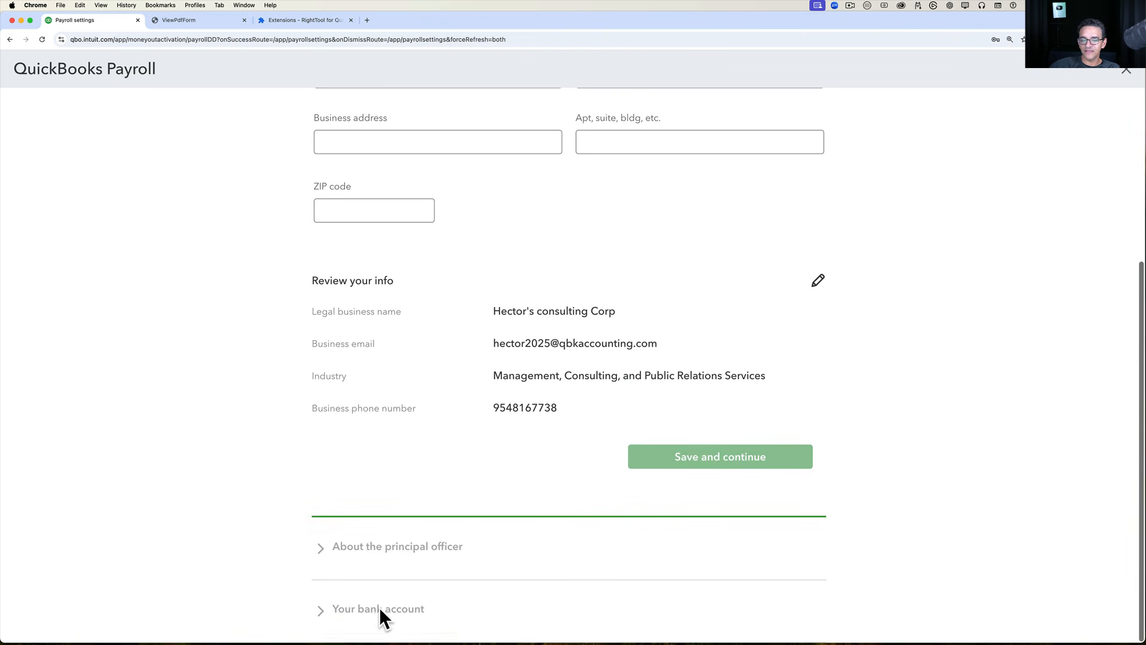
scroll(431, 573, up, 8)
scroll(431, 573, up, 1)
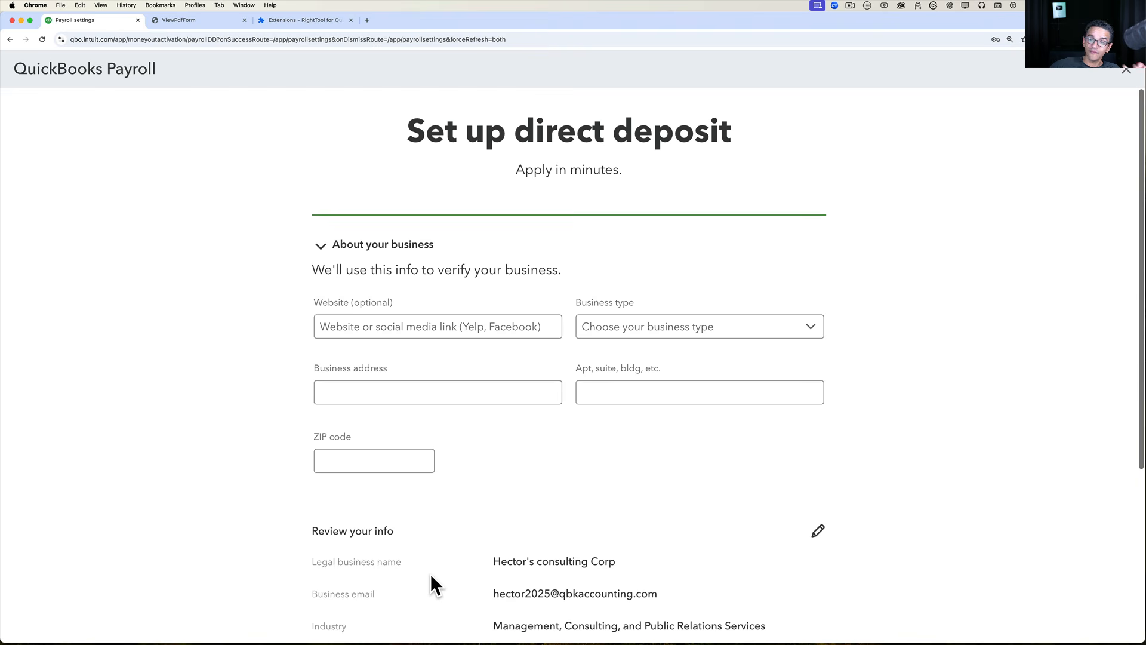
click(1127, 70)
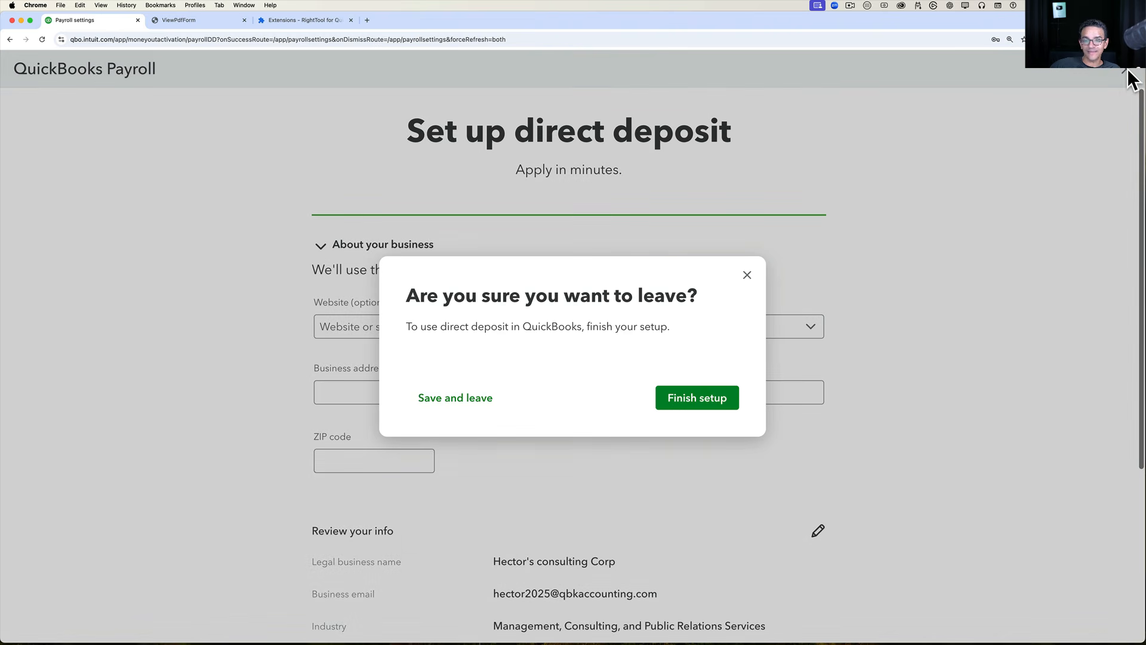
click(429, 396)
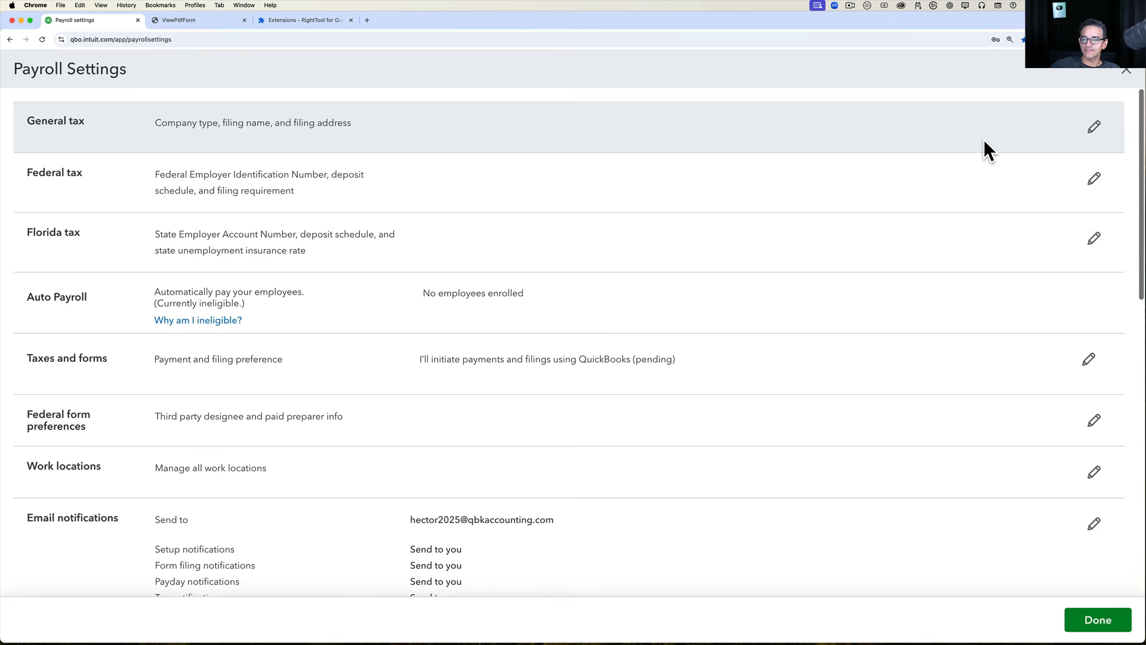
- Save the general tax info with company type Other and the suggested legal address
click(1091, 127)
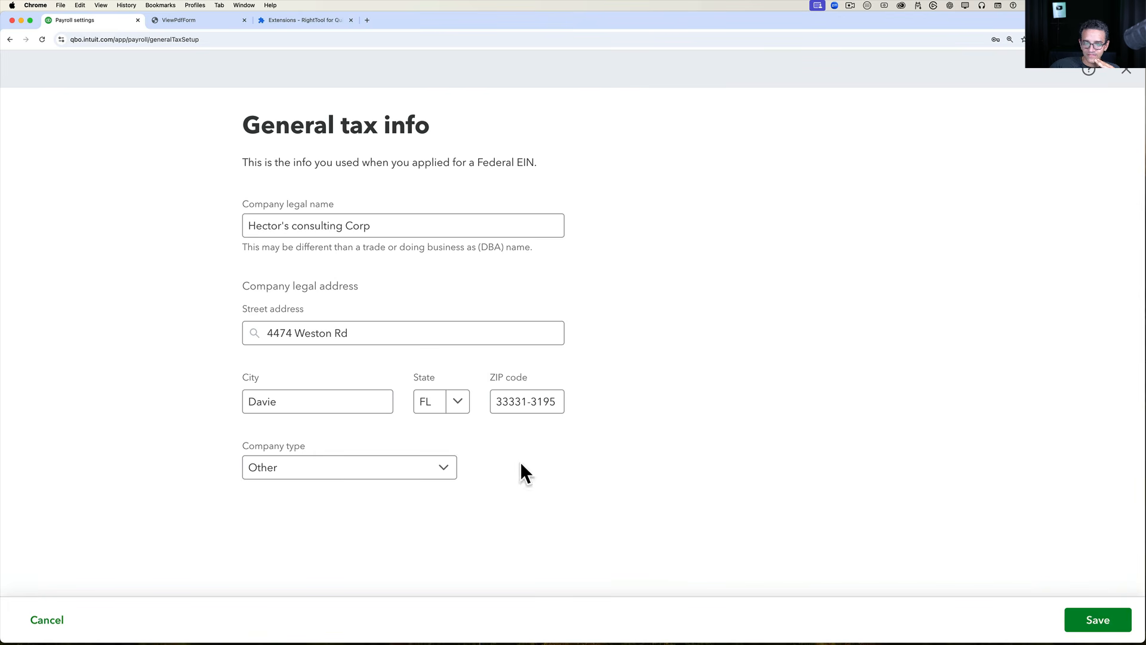
click(323, 470)
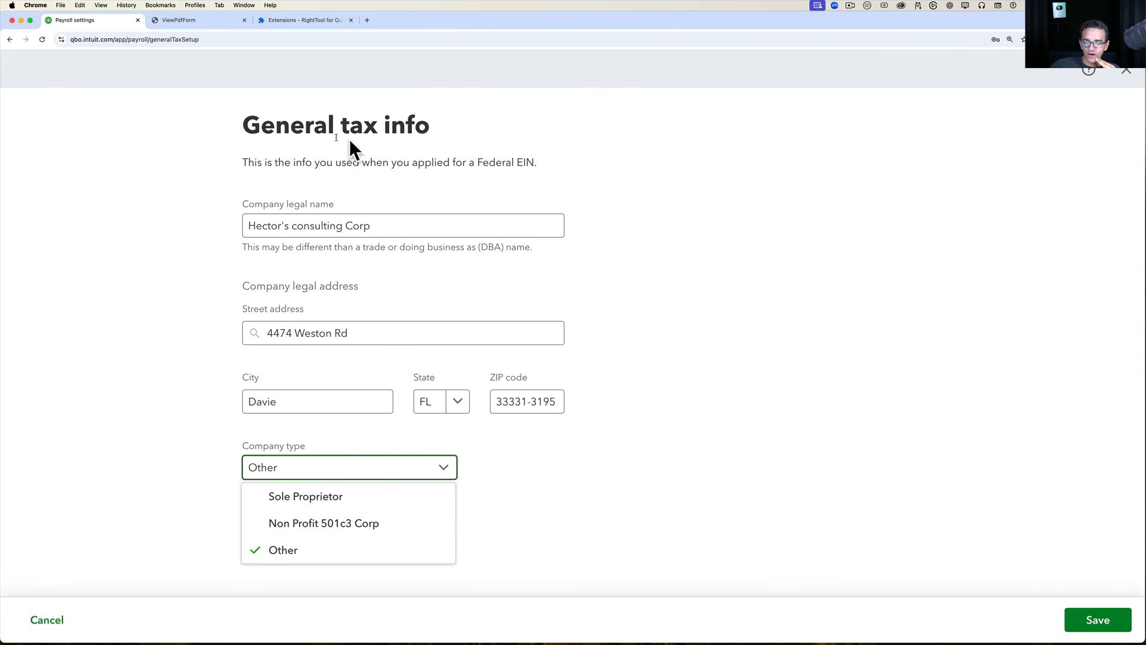
click(883, 515)
click(1088, 624)
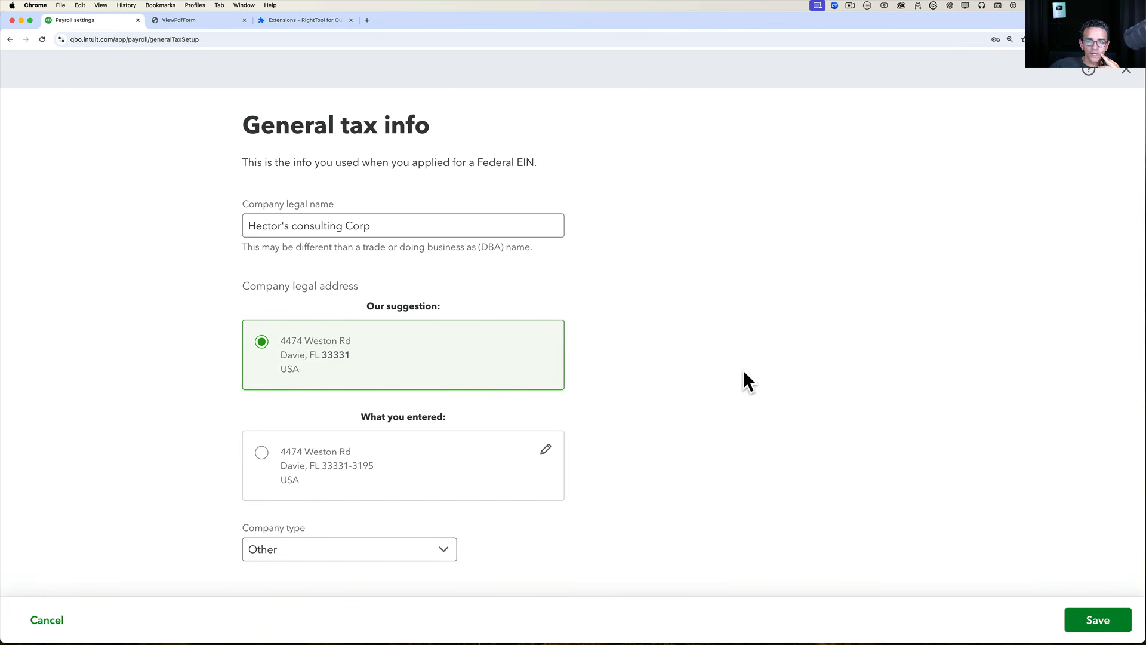
click(1099, 618)
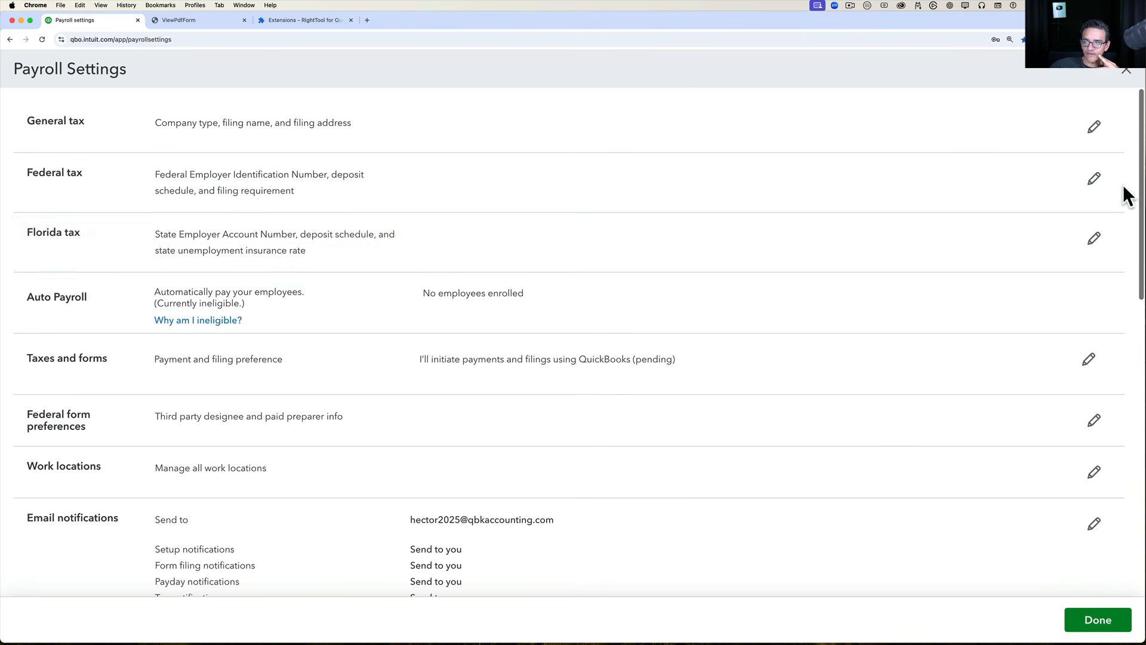
- Set federal filing to Form 941 each quarter with semi-weekly tax payments, then save
click(1095, 179)
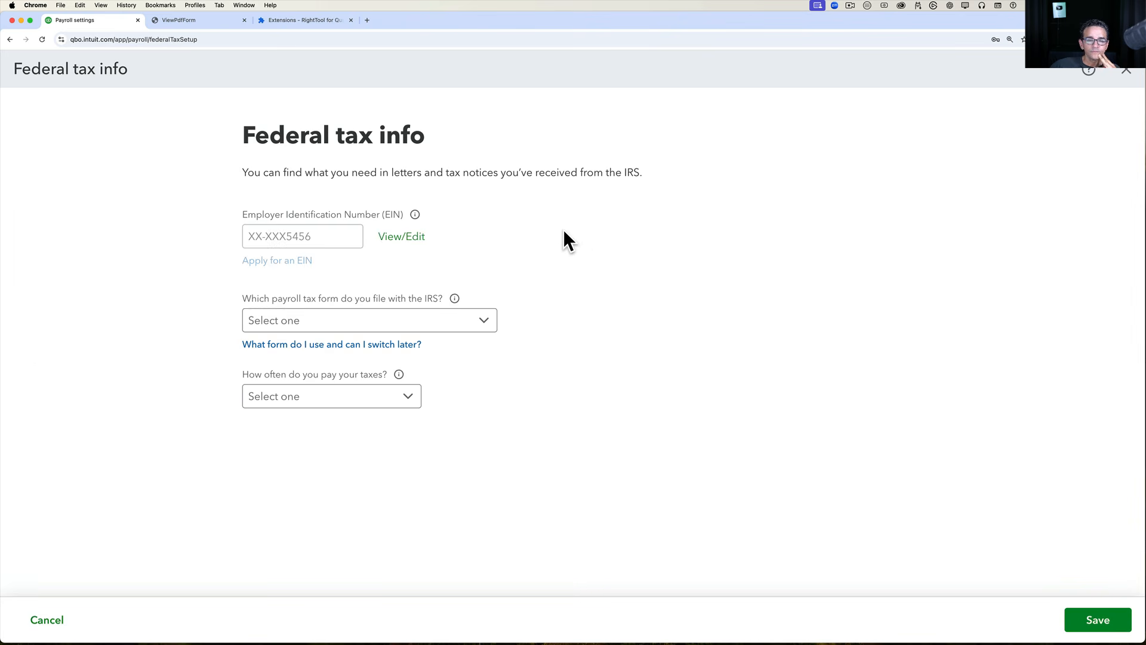
click(305, 326)
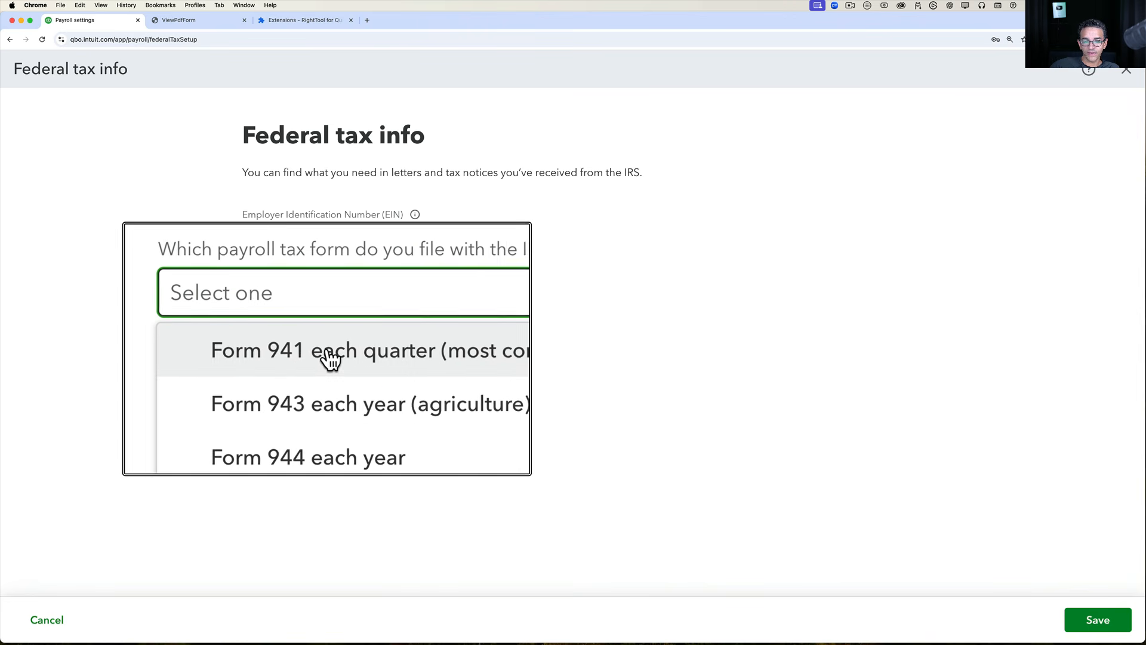
click(357, 347)
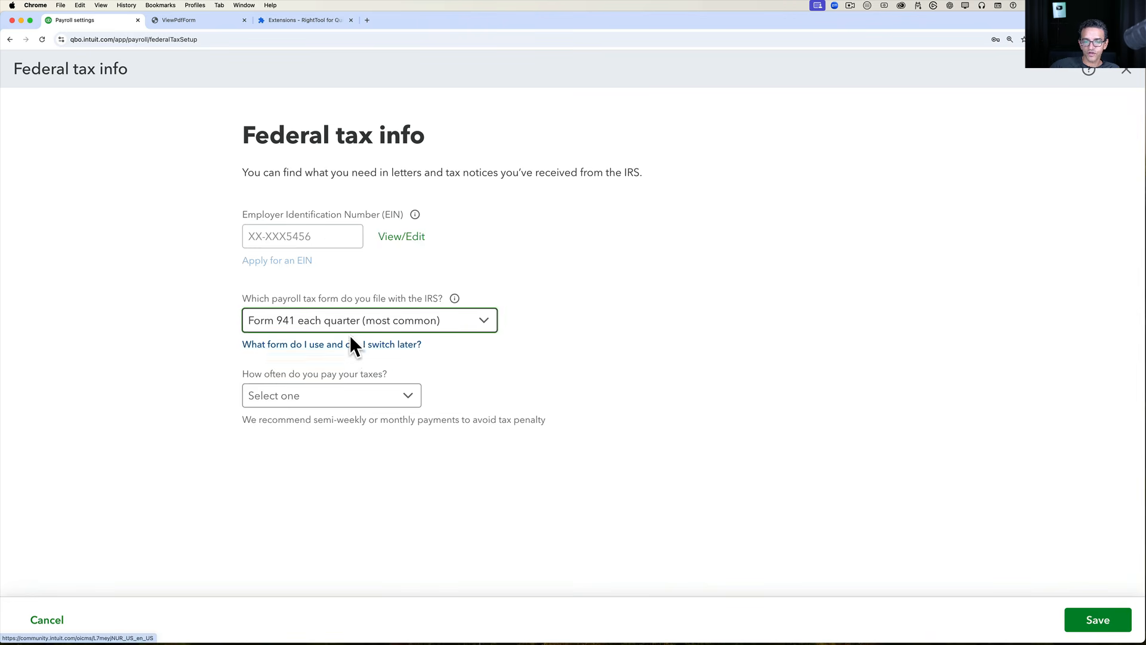
click(348, 329)
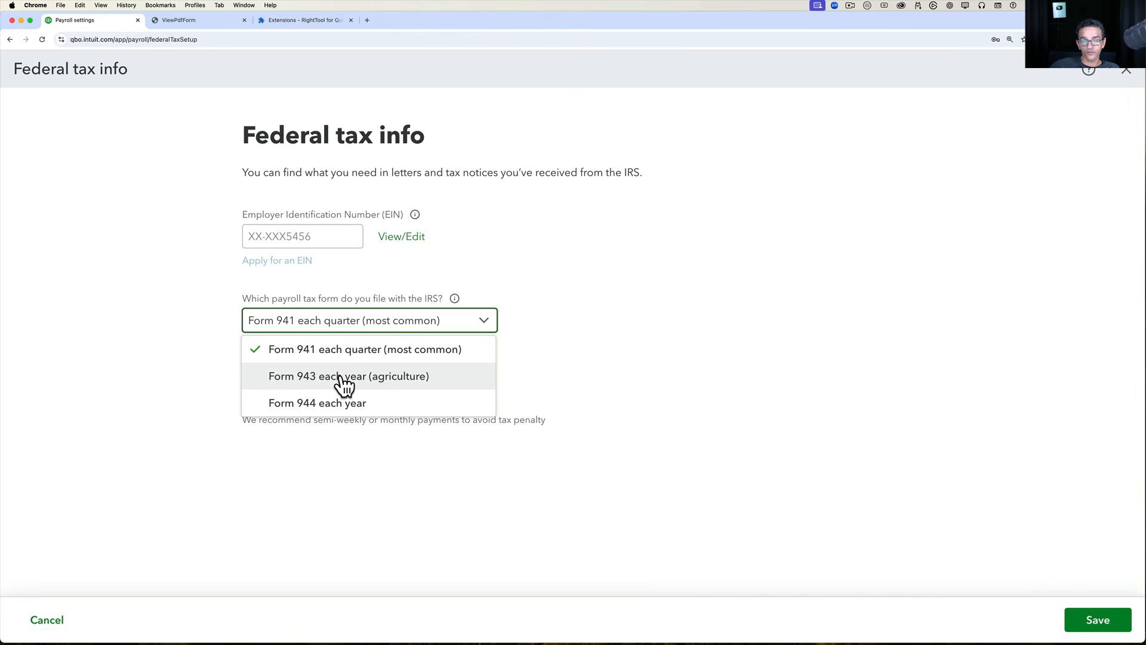
click(410, 352)
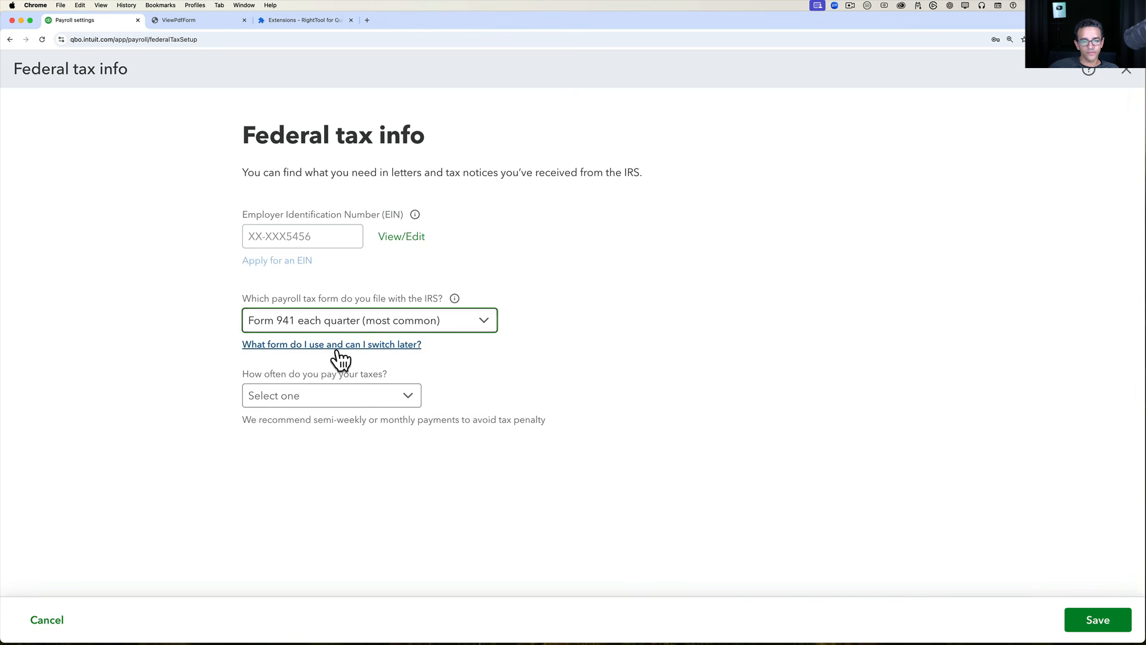
click(314, 401)
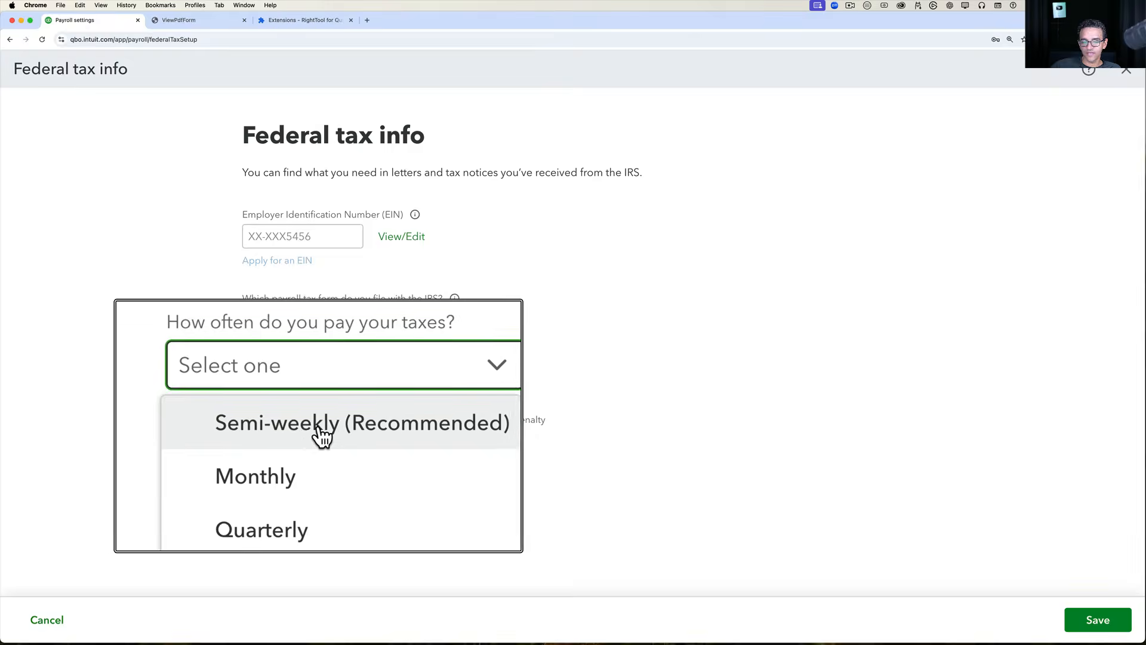
click(317, 425)
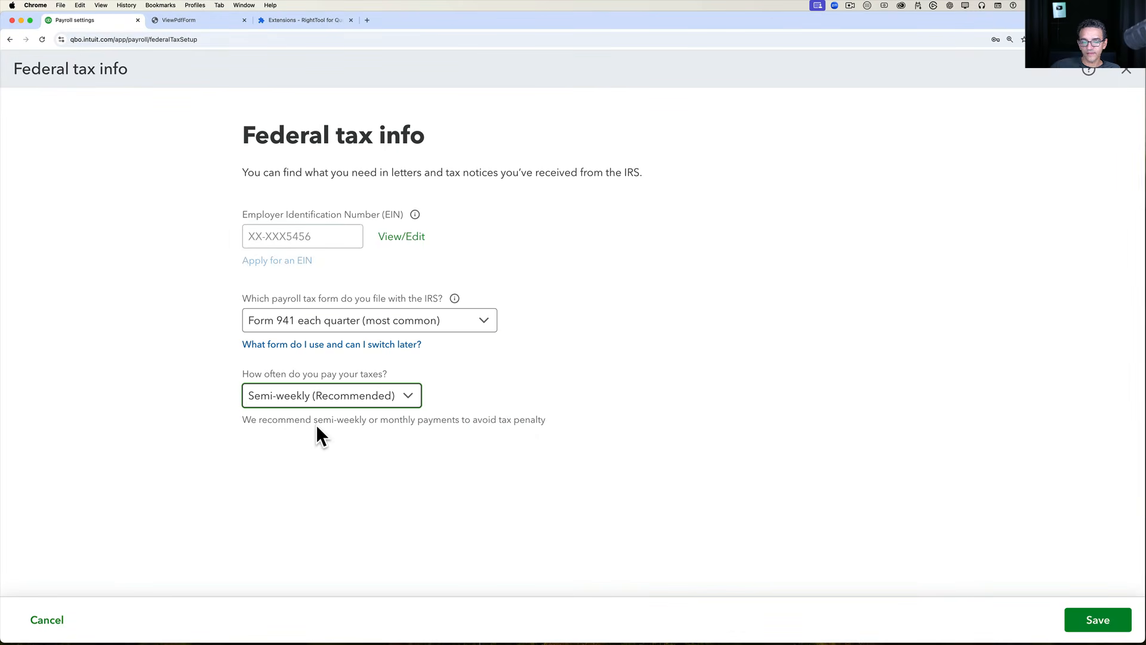
click(1081, 612)
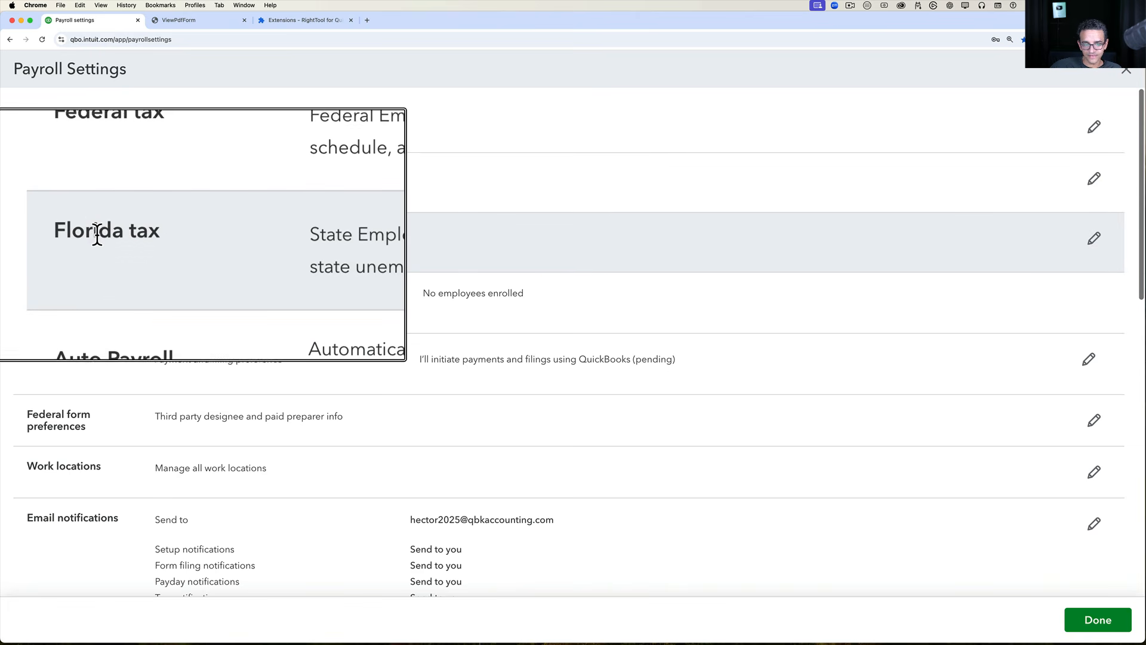
- Enter the Florida RT account number, keep the 2.7% UI rate, and save
click(1094, 241)
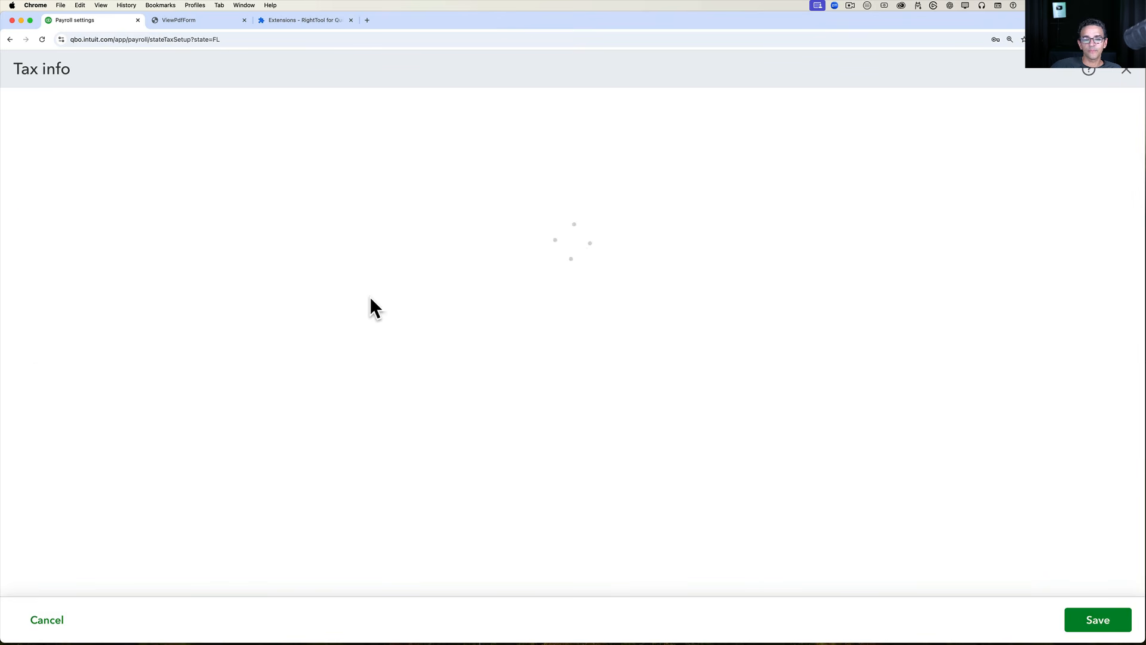
click(281, 295)
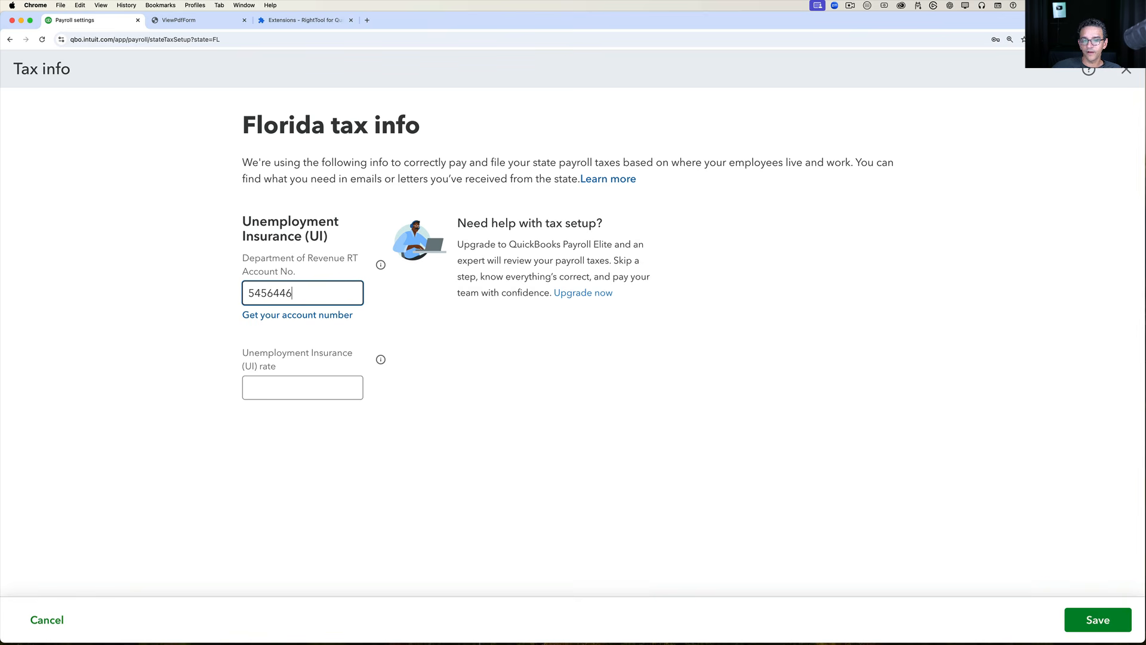
click(293, 388)
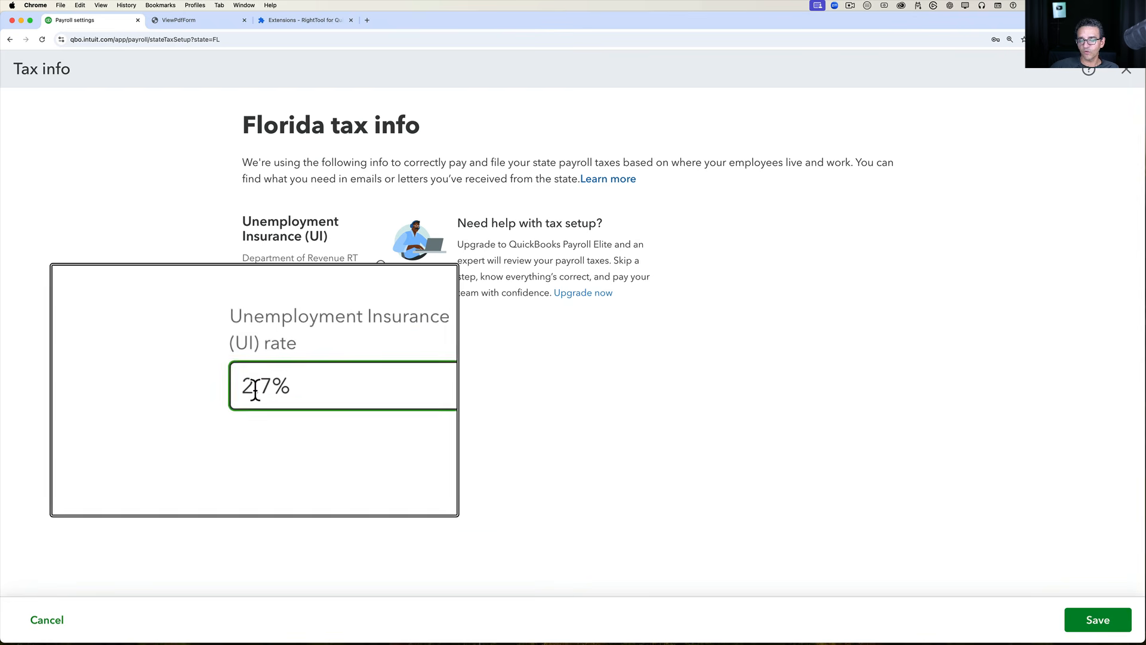
mouse_move(383, 362)
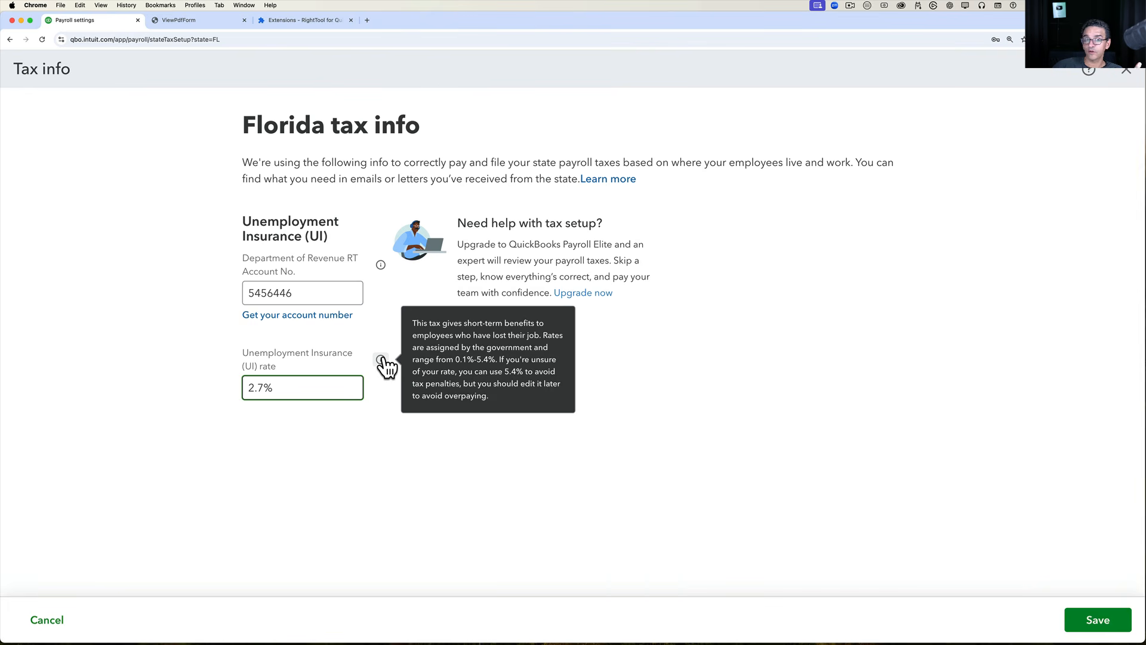
click(364, 402)
click(308, 399)
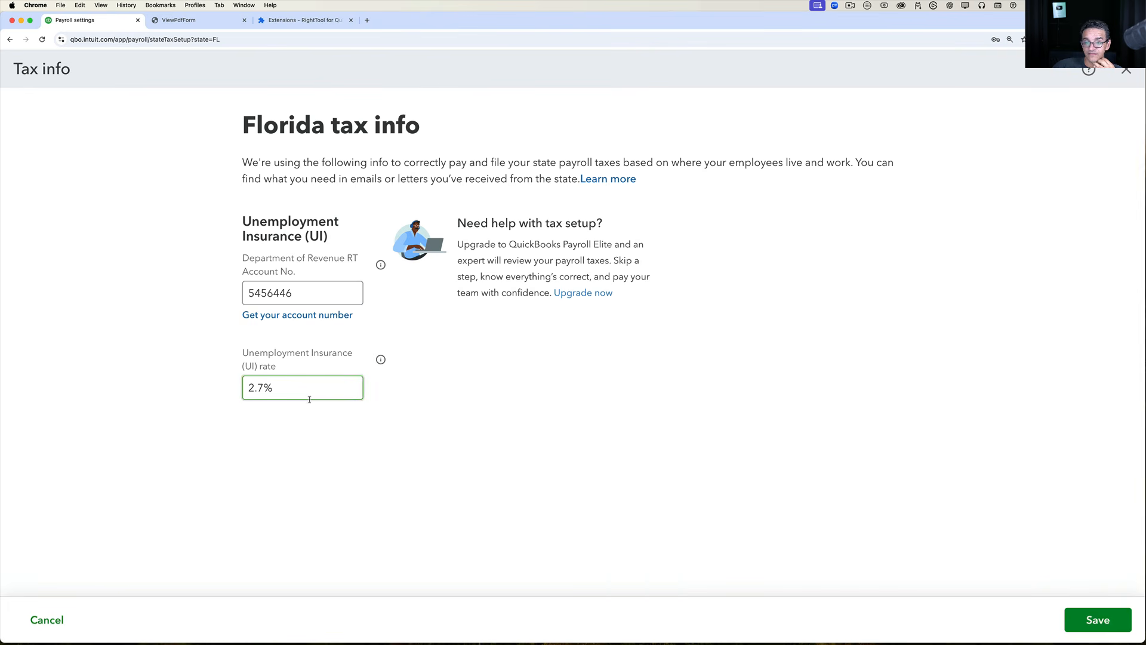
click(661, 473)
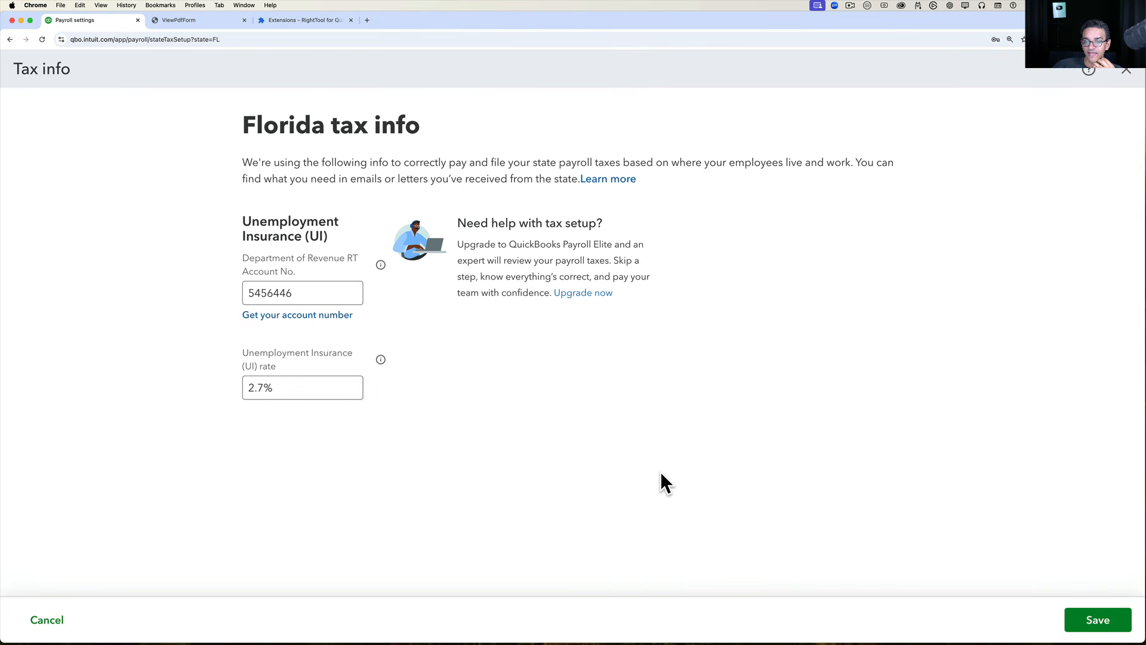
click(1086, 627)
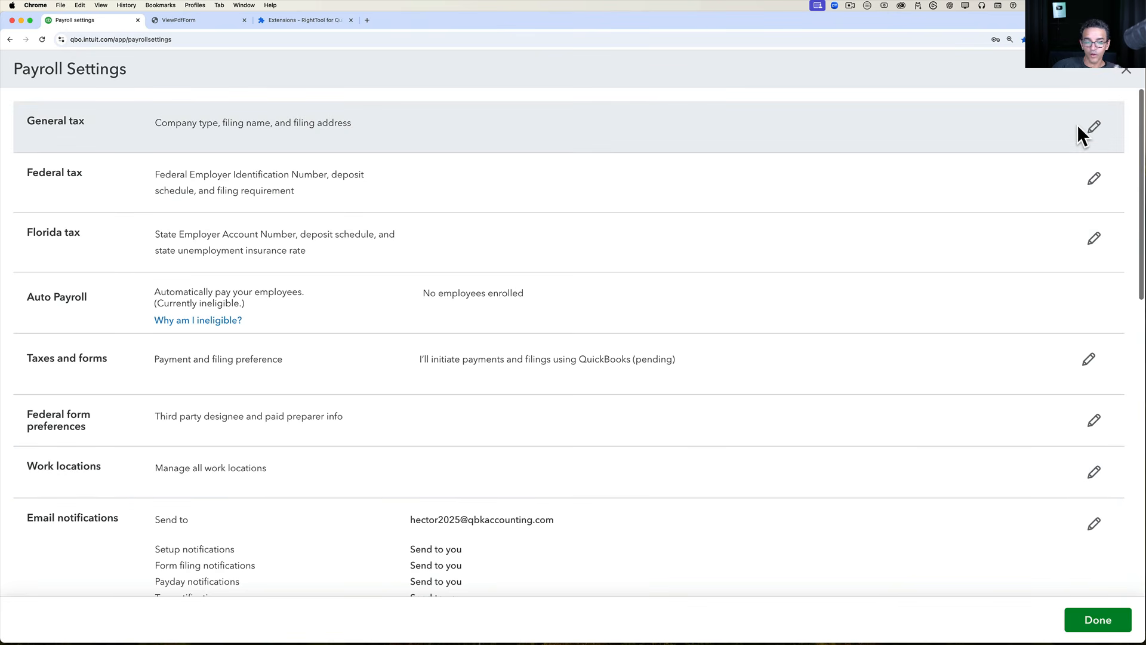
- Go to the Payroll Overview, dismiss the feedback survey, and expand 'Let's set up your taxes'
click(1126, 70)
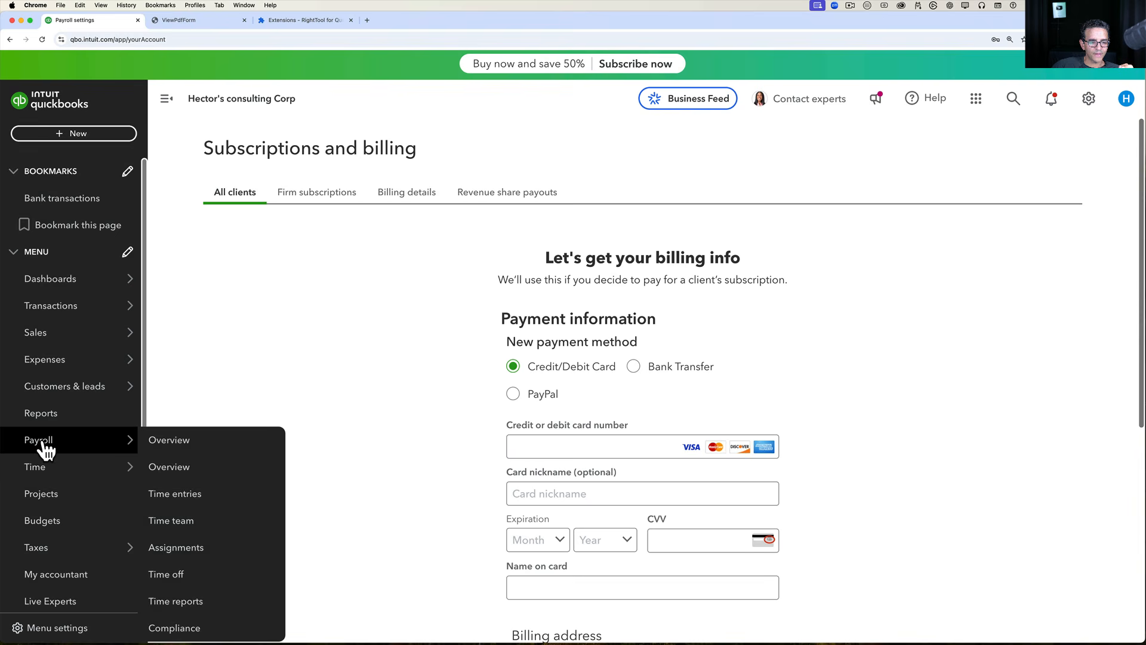
click(184, 442)
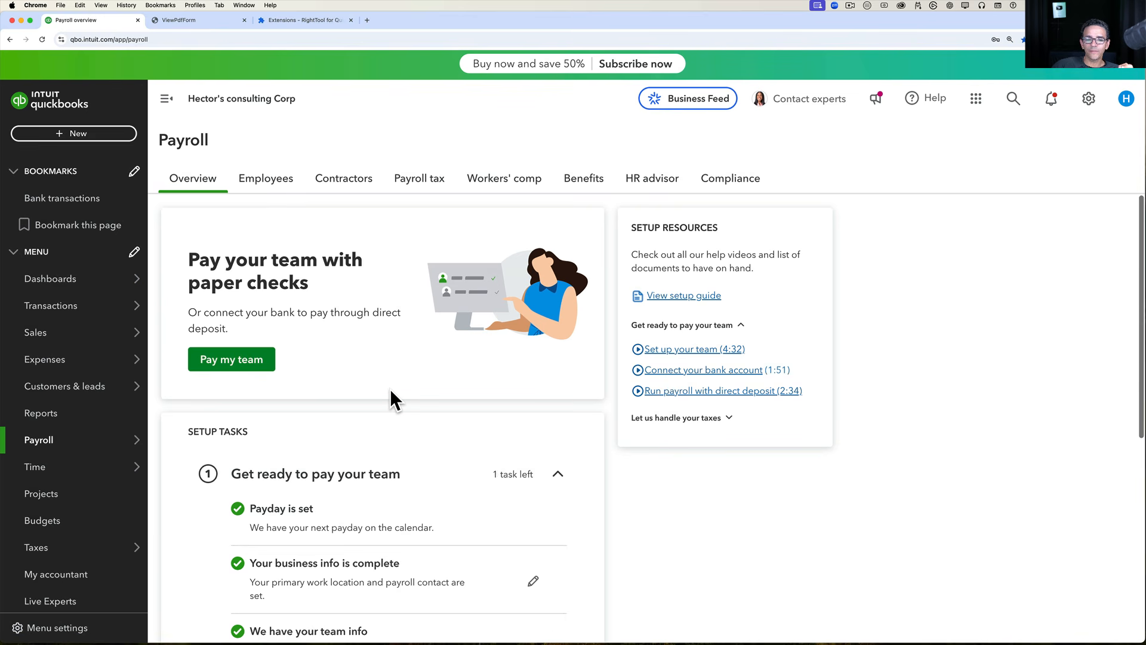
click(588, 429)
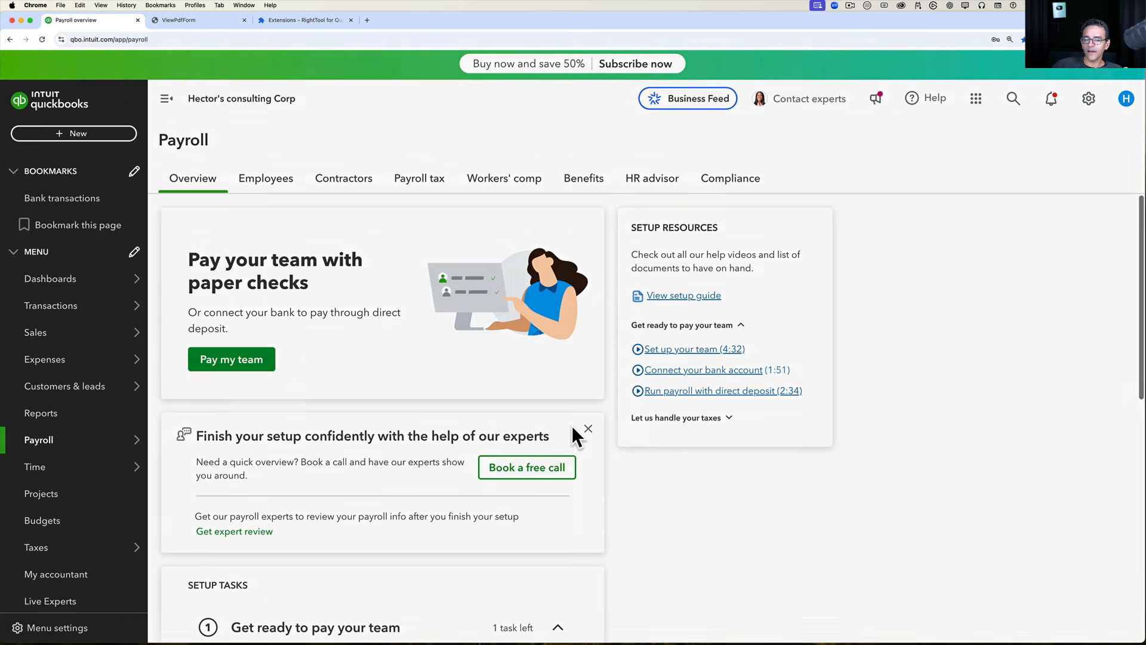
click(832, 190)
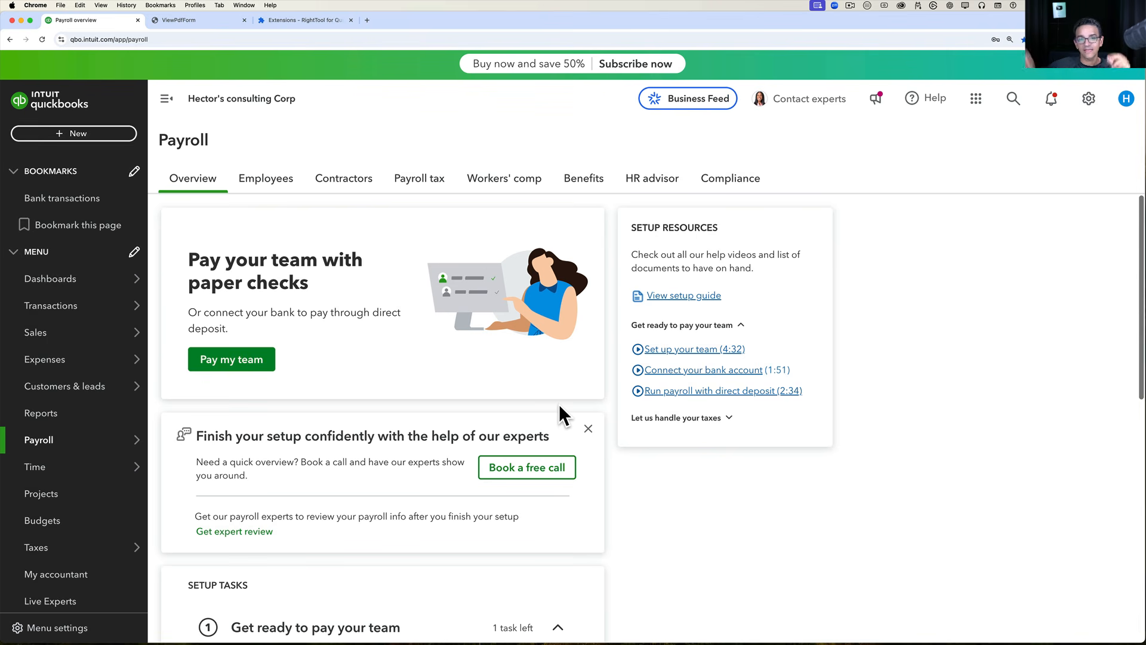
scroll(554, 426, down, 5)
scroll(550, 451, down, 4)
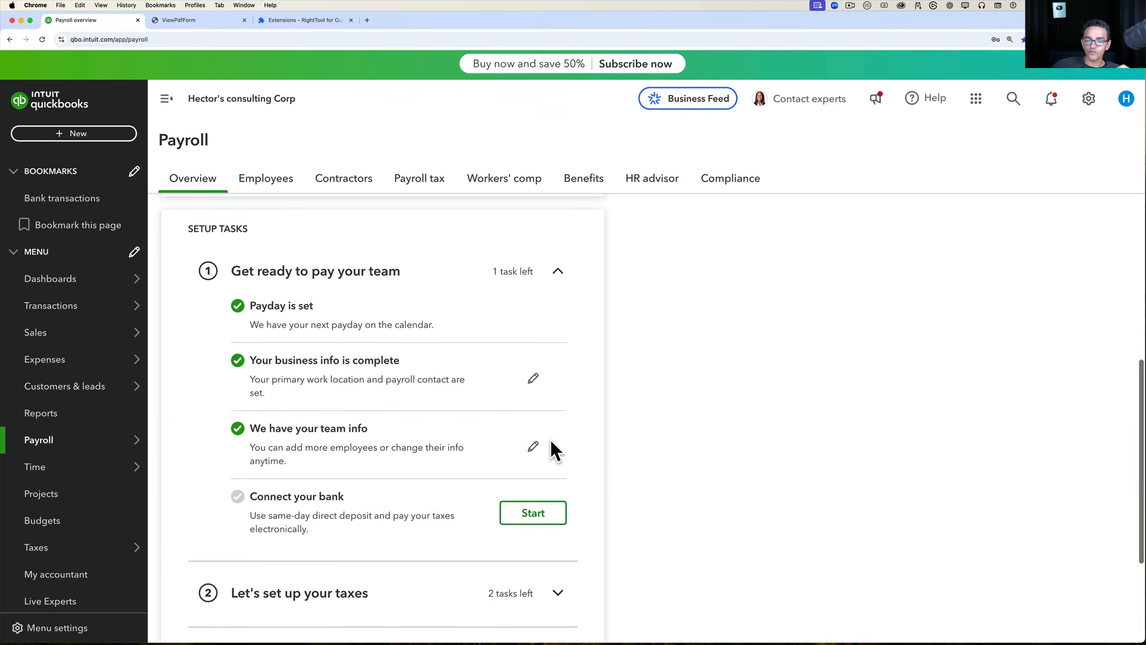
click(361, 481)
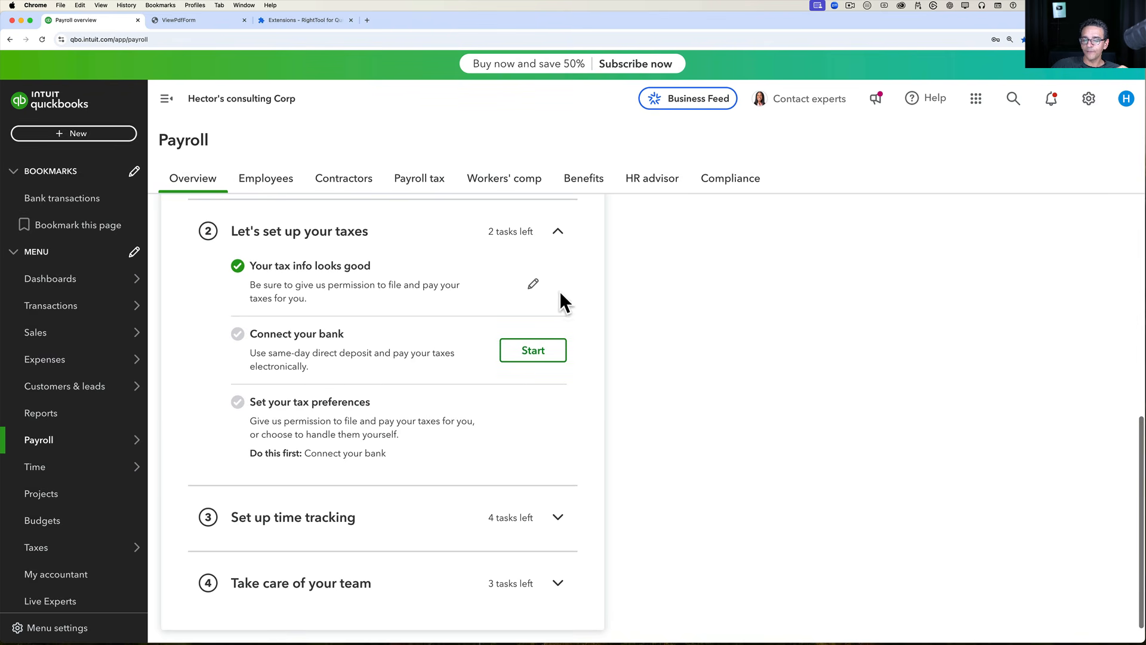
- Confirm the General, Federal and Florida tax steps at 2.7%, then expand 'Set up time tracking'
click(533, 283)
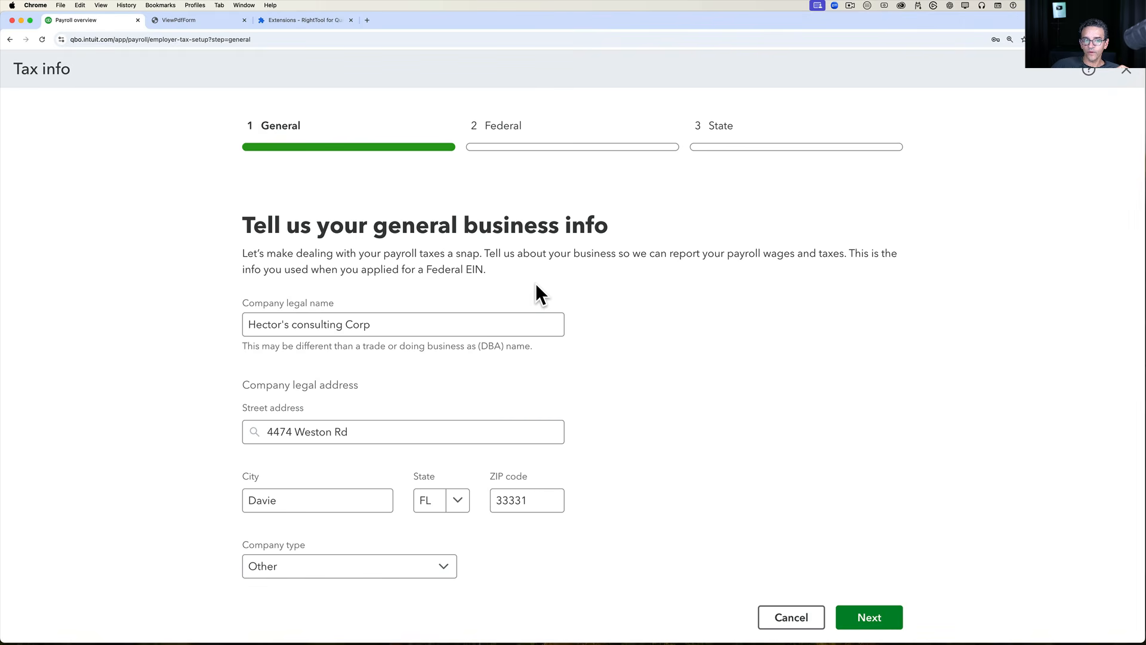
click(855, 604)
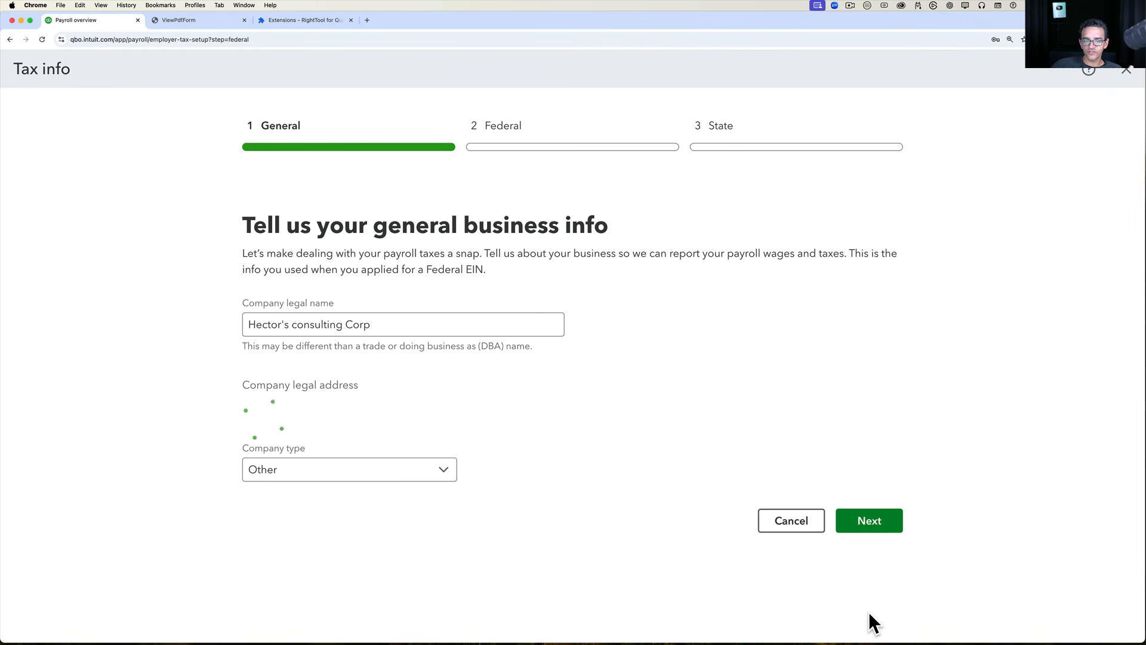
click(869, 548)
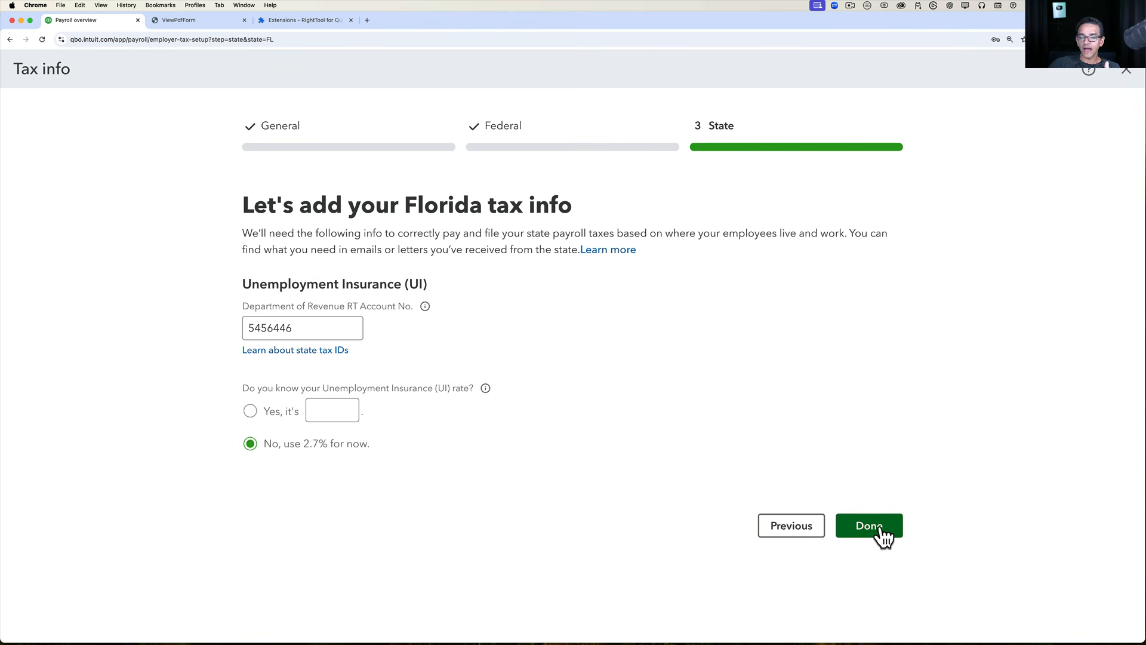
click(882, 534)
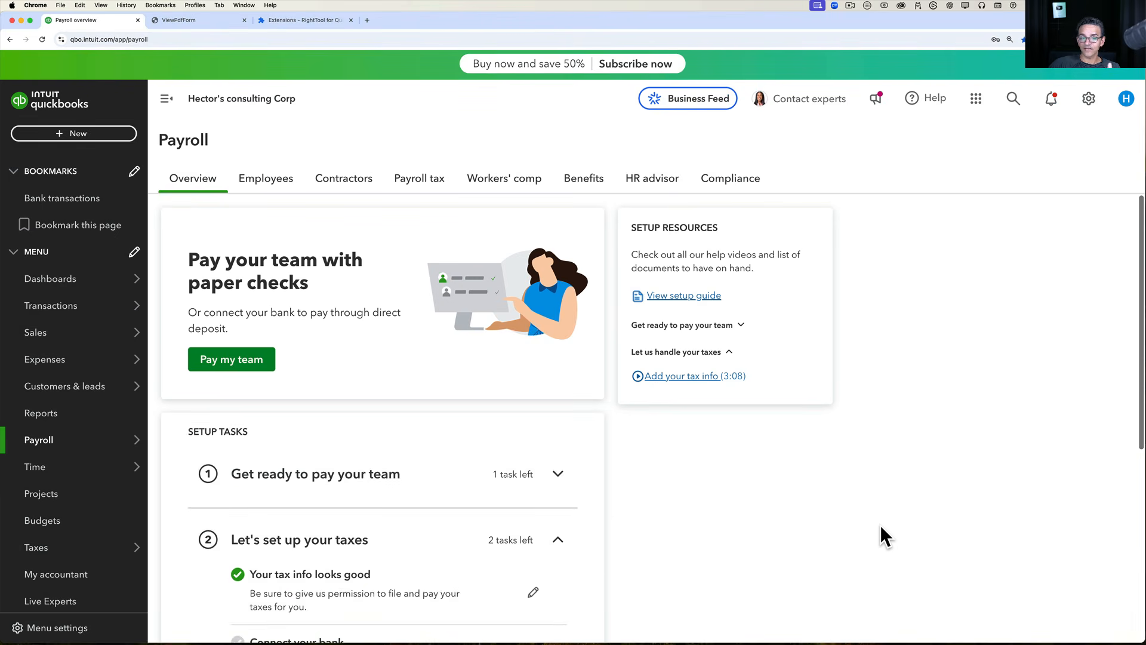
scroll(643, 521, down, 8)
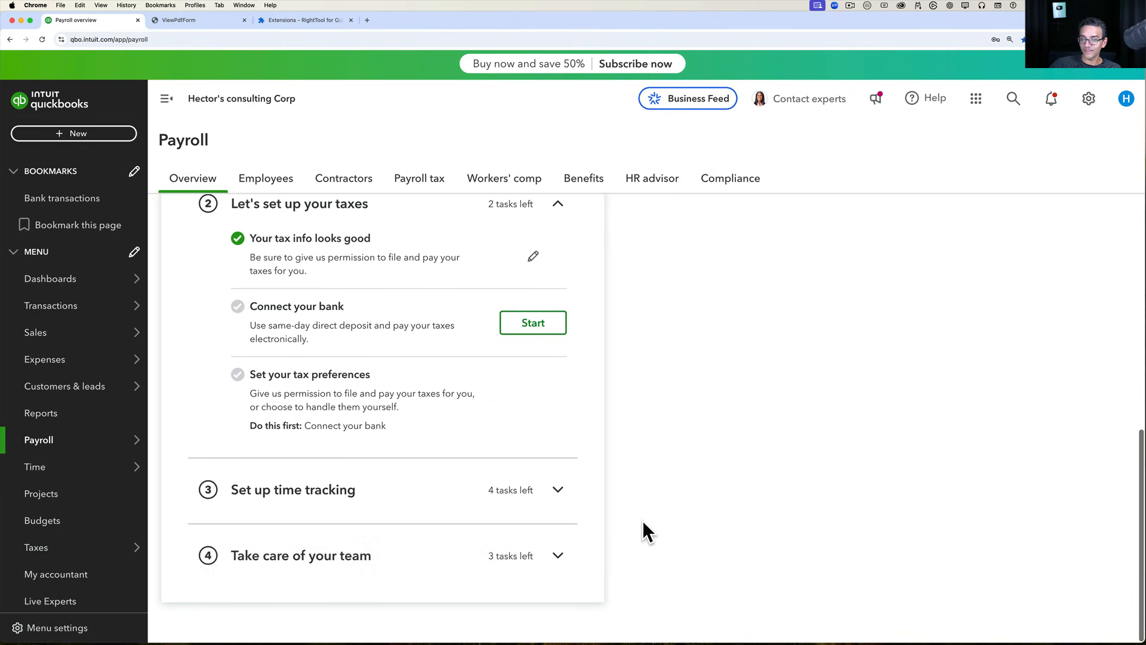
click(512, 492)
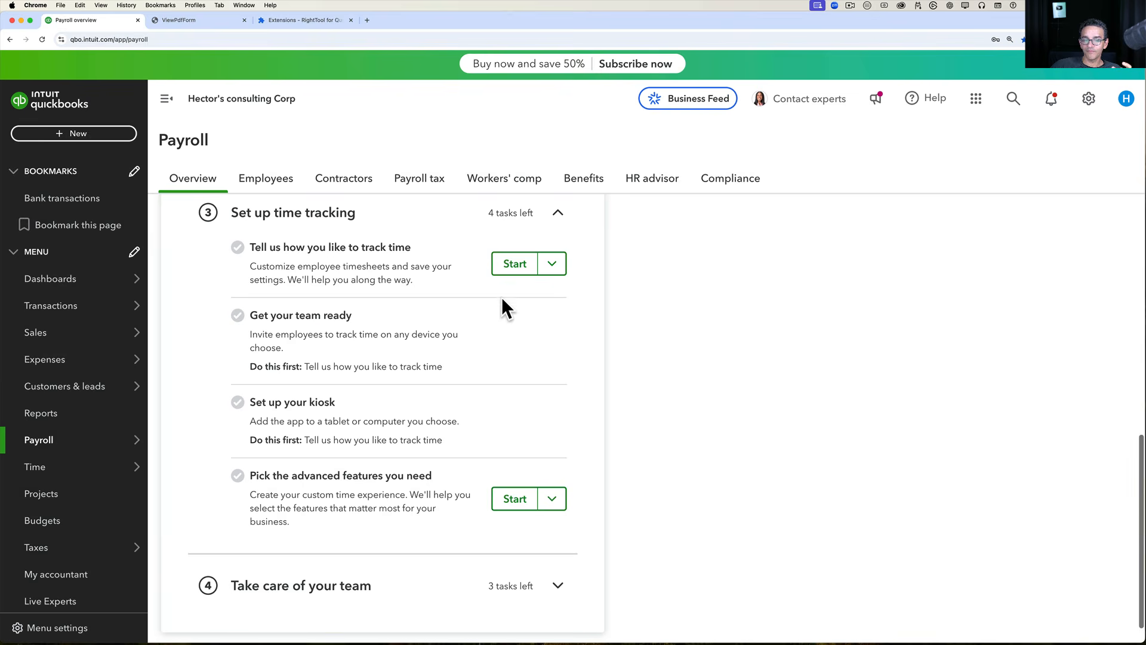
- Set up time tracking with default timesheet fields and mobile entry with edits, inviting the one employee
click(515, 264)
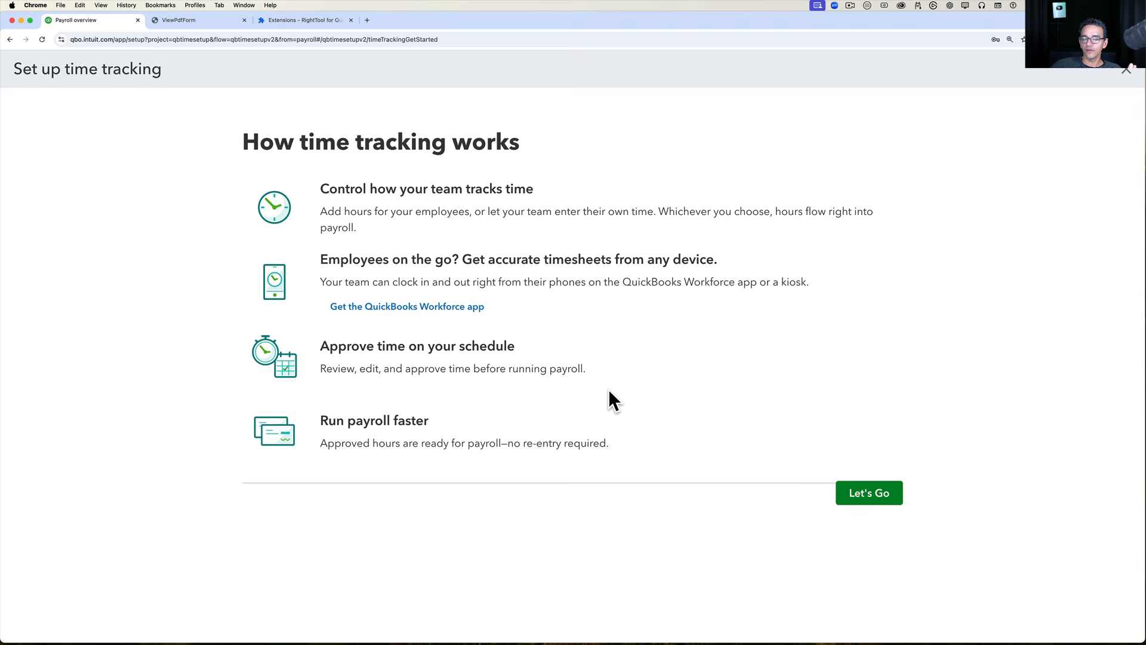
click(880, 506)
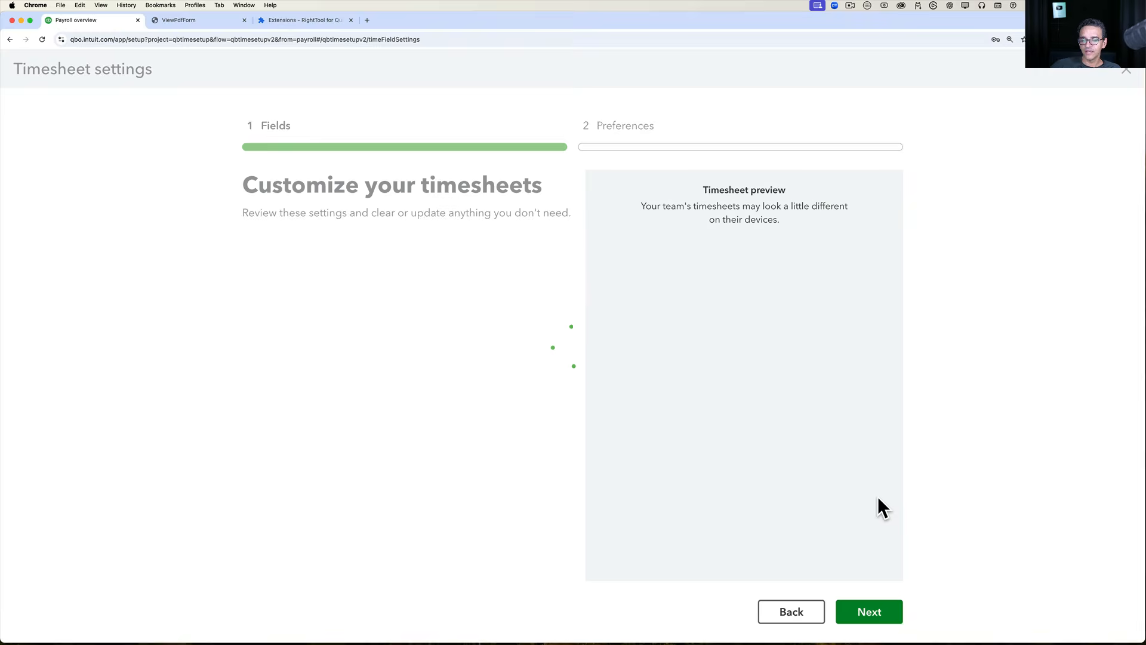
click(888, 612)
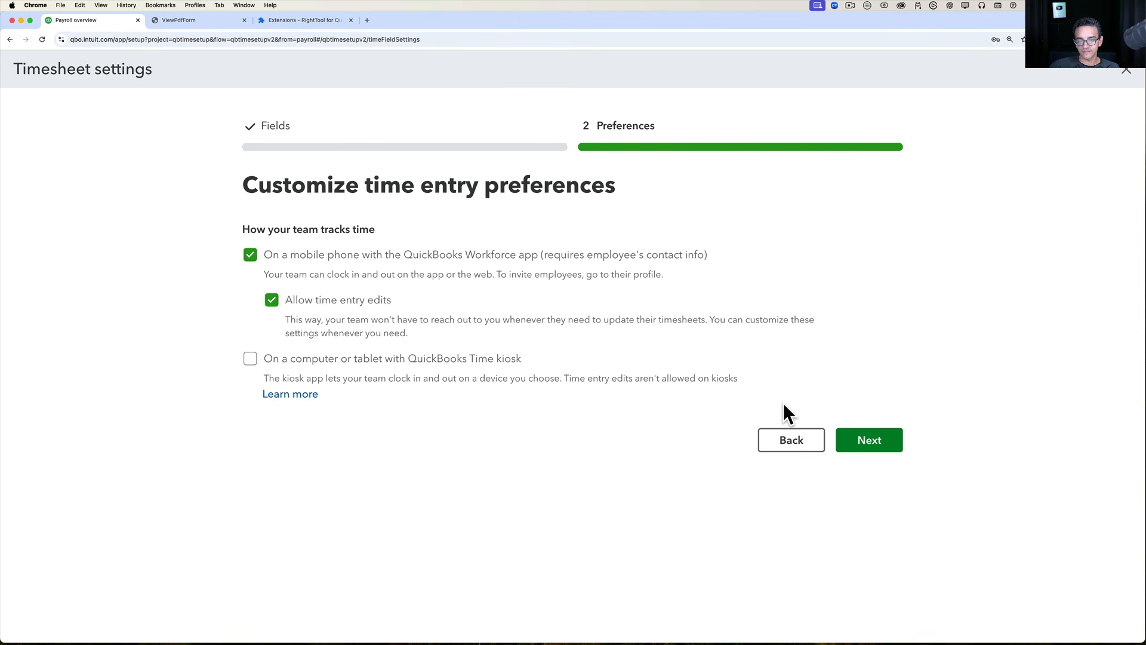
click(848, 442)
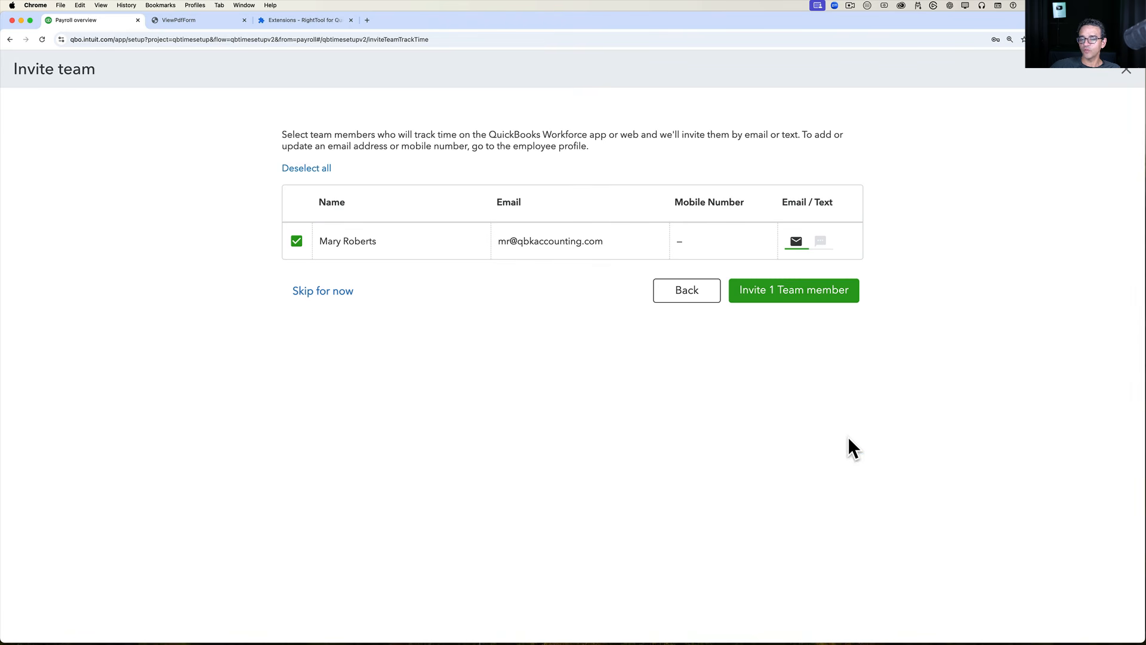
click(799, 301)
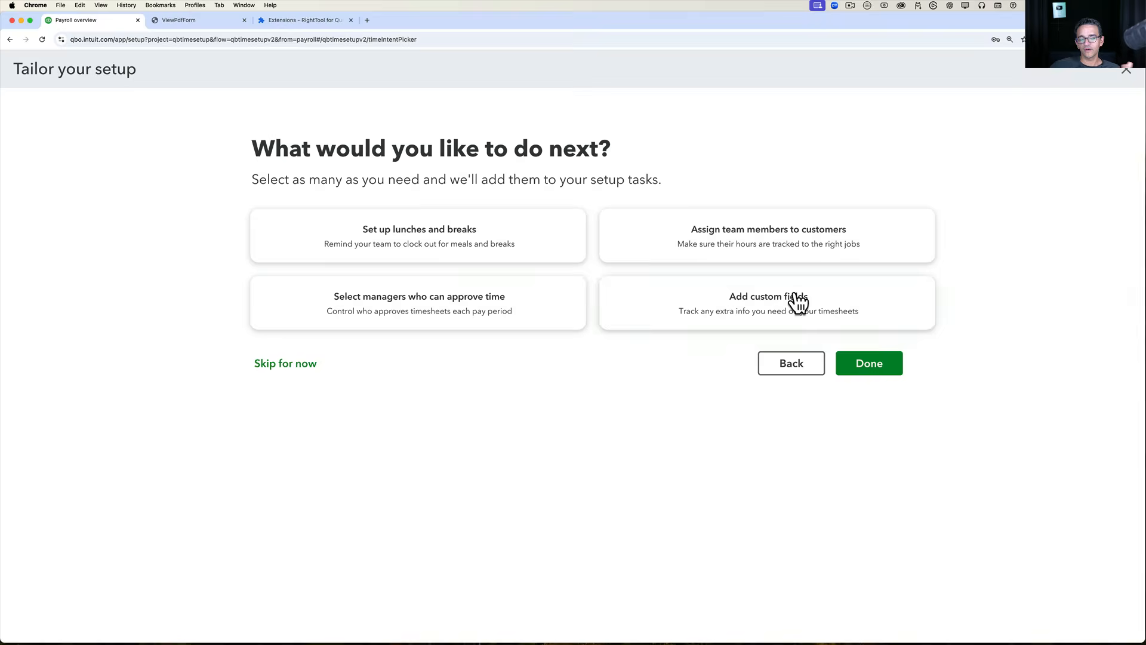
click(888, 370)
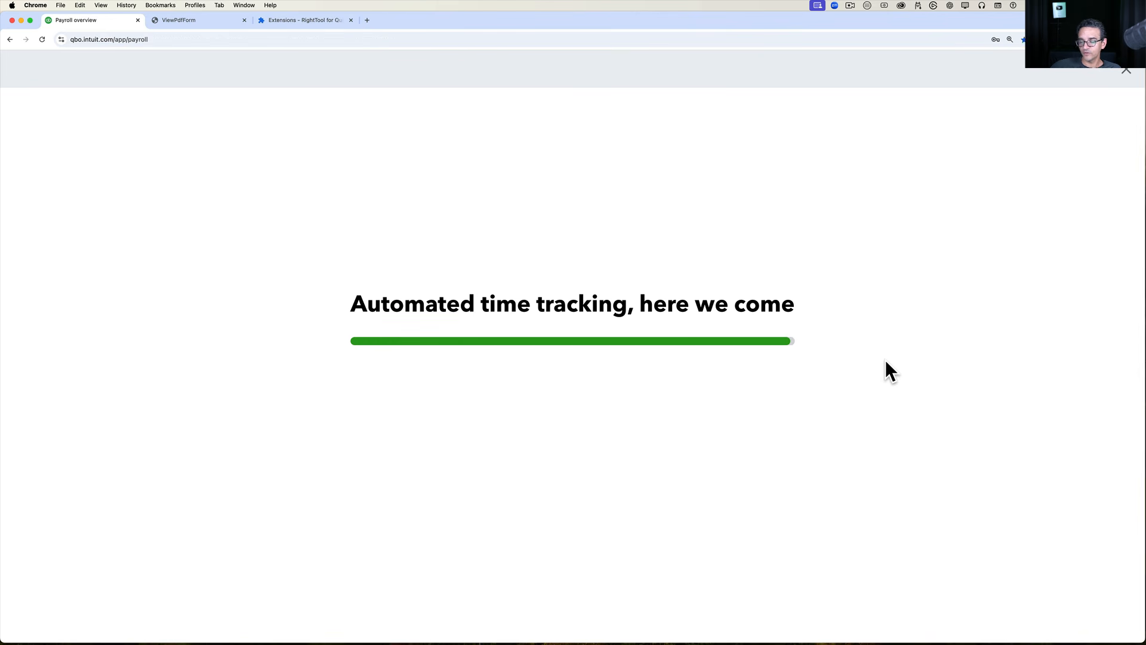
scroll(345, 411, down, 4)
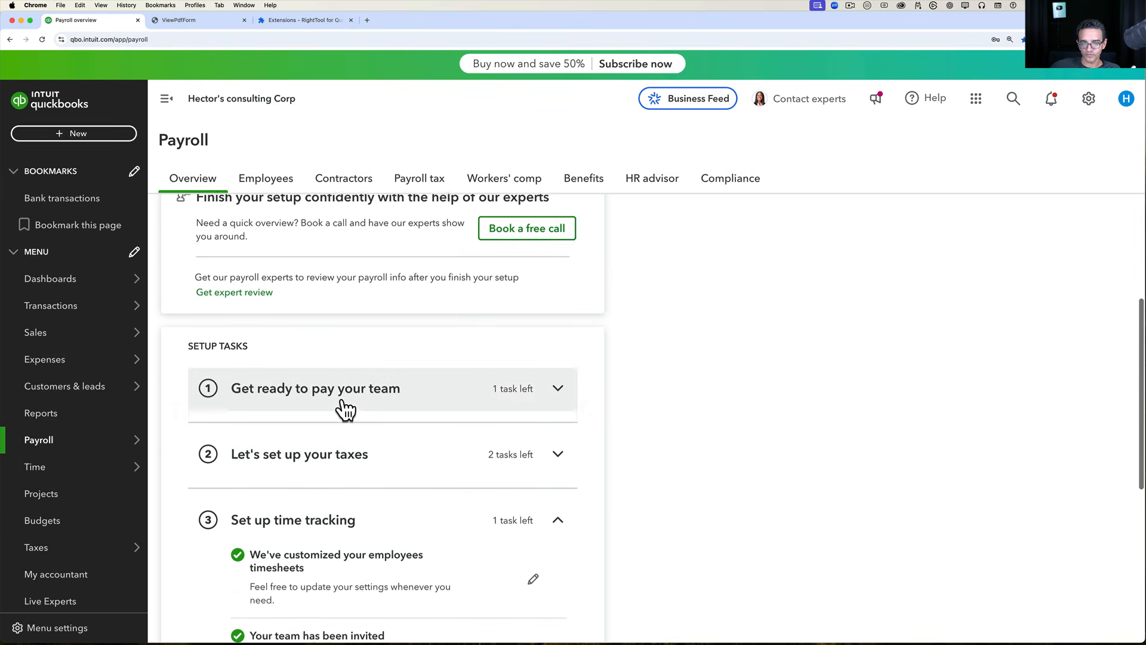
- Expand 'Take care of your team' to show workers' comp, 401(k) and health plan tasks
scroll(344, 409, down, 6)
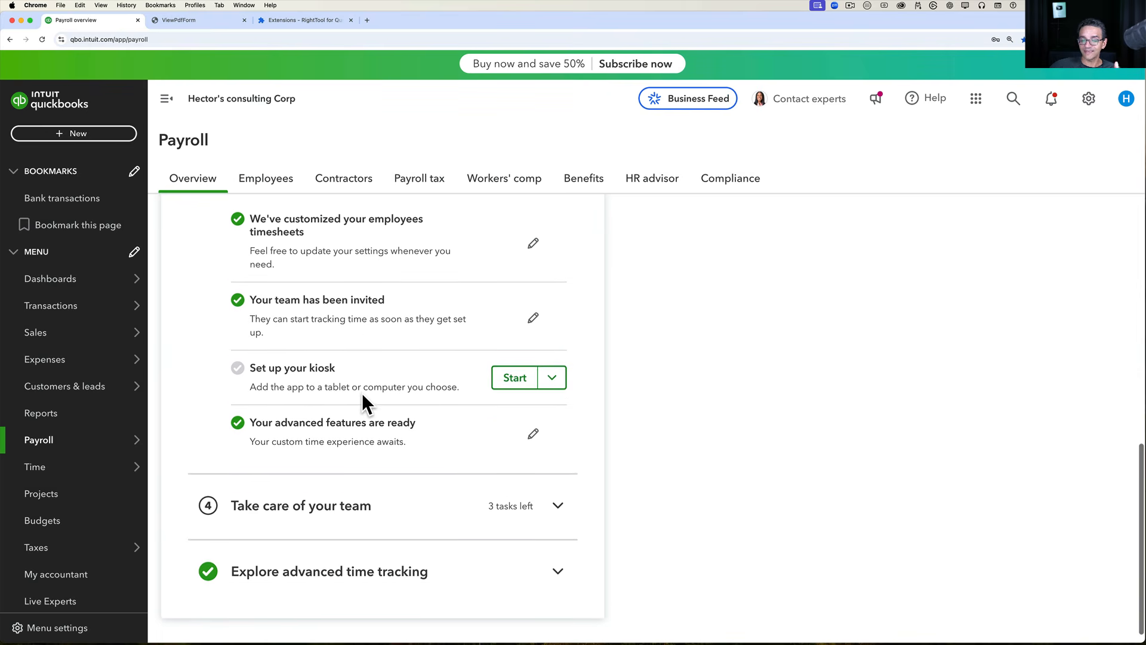
click(523, 493)
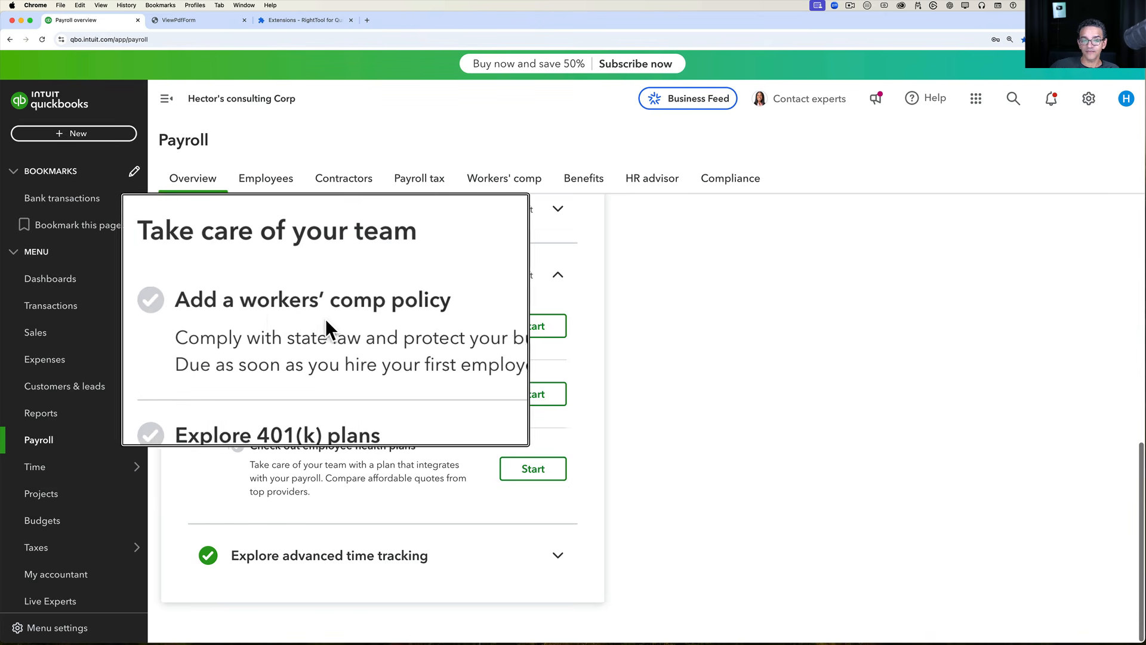
- Submit an existing workers' comp policy with carrier Travelers, renewing March 2026
click(546, 328)
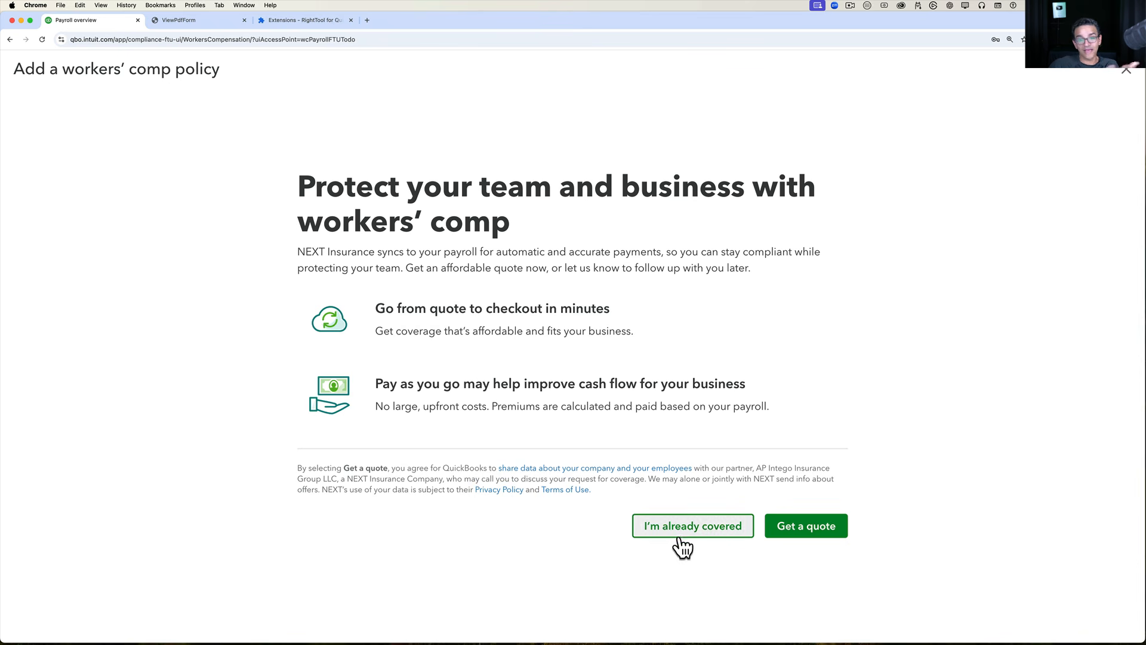
click(694, 526)
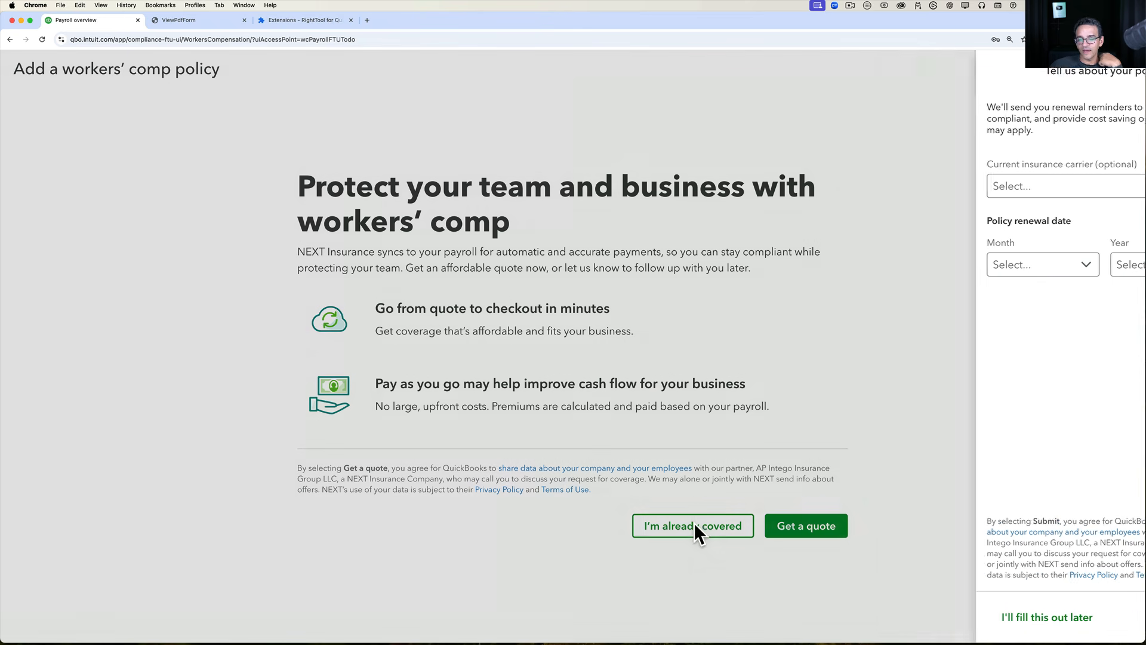
click(1013, 187)
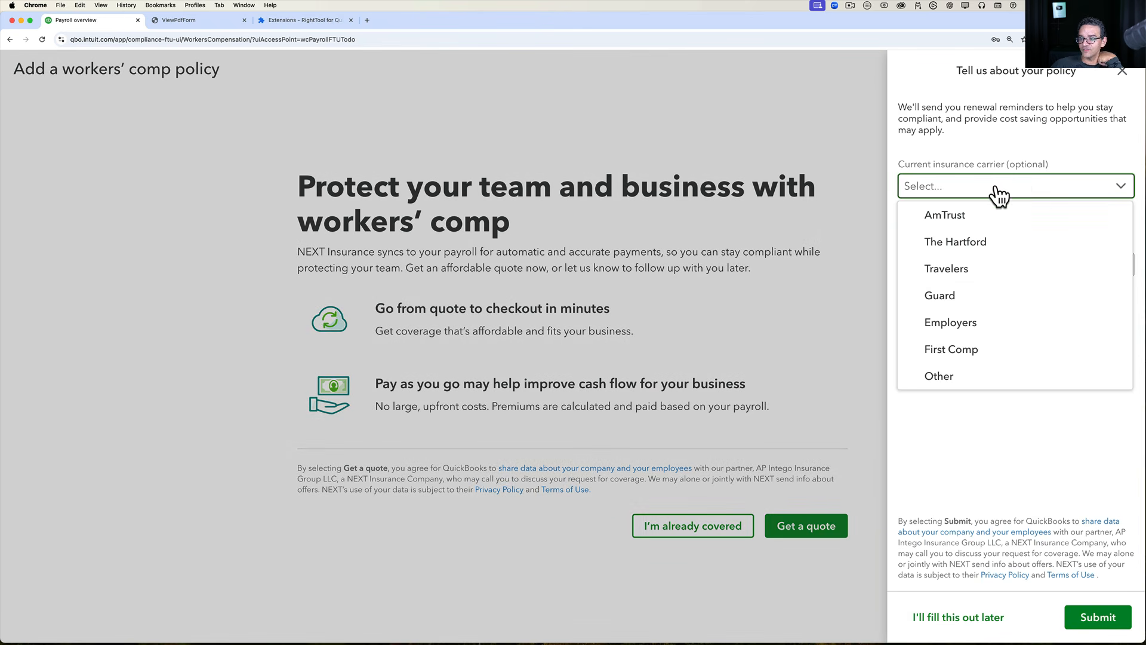
click(970, 270)
click(963, 267)
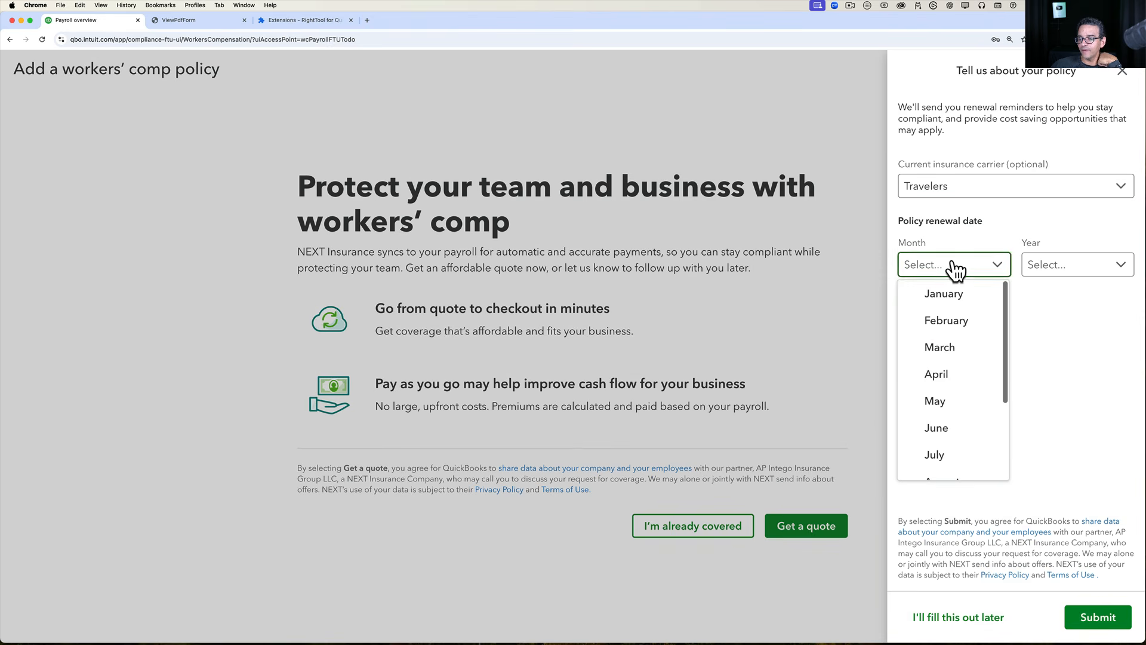
click(951, 348)
click(1056, 268)
click(1067, 324)
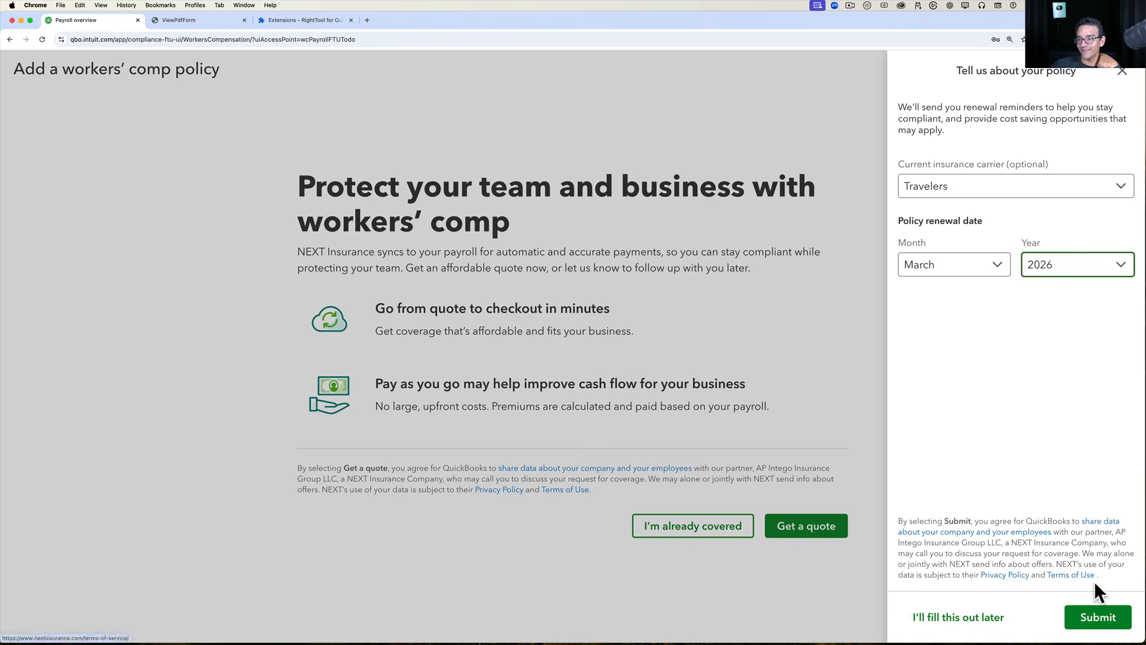
click(1094, 616)
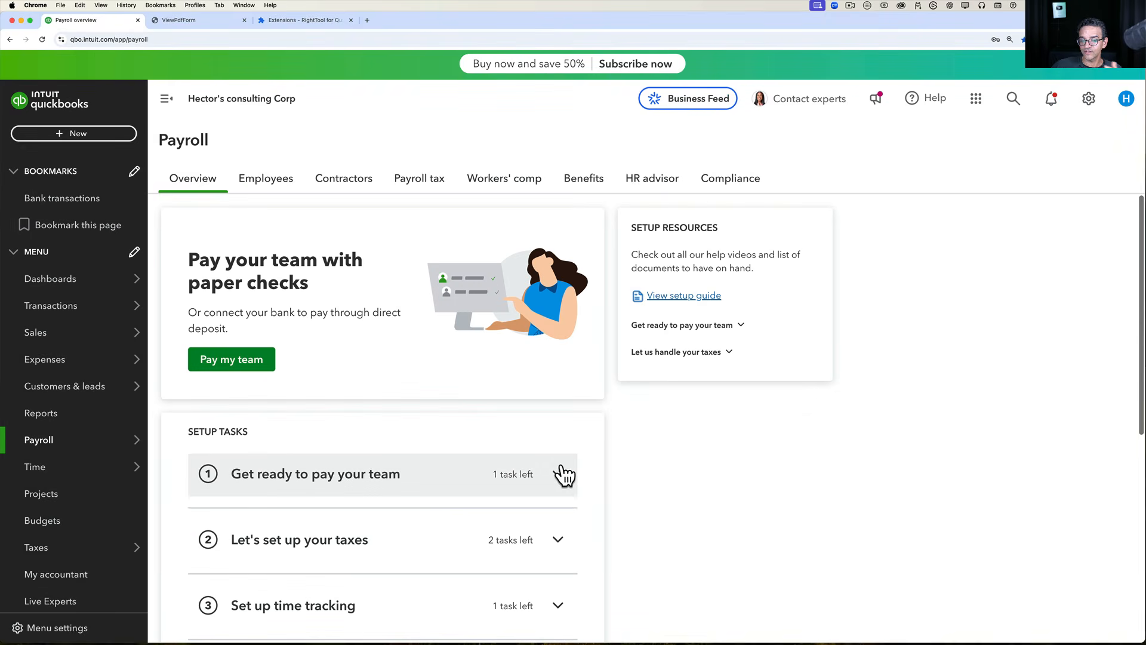
- Dismiss the Explore 401(k) plans offer and return to payroll
scroll(486, 477, down, 6)
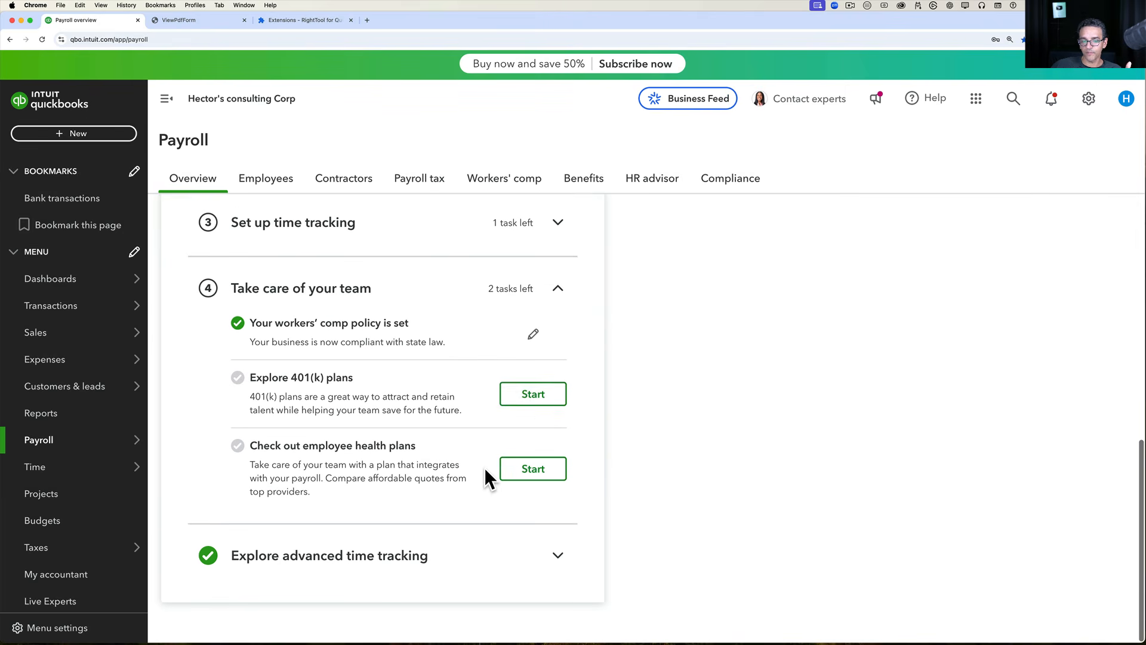
click(541, 396)
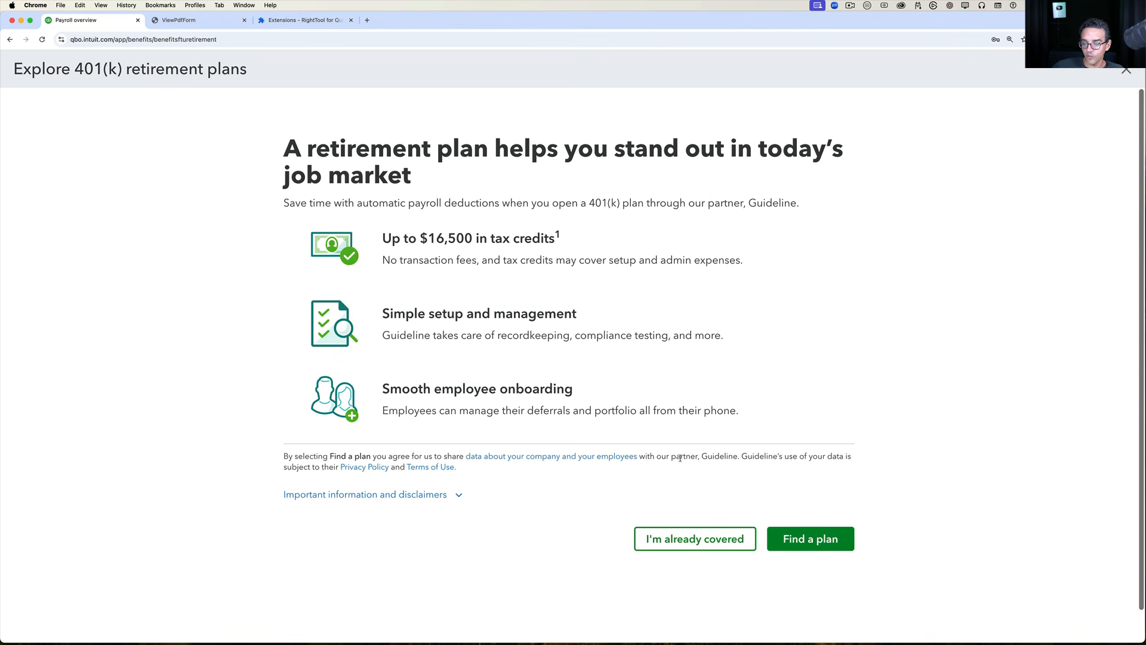
click(691, 546)
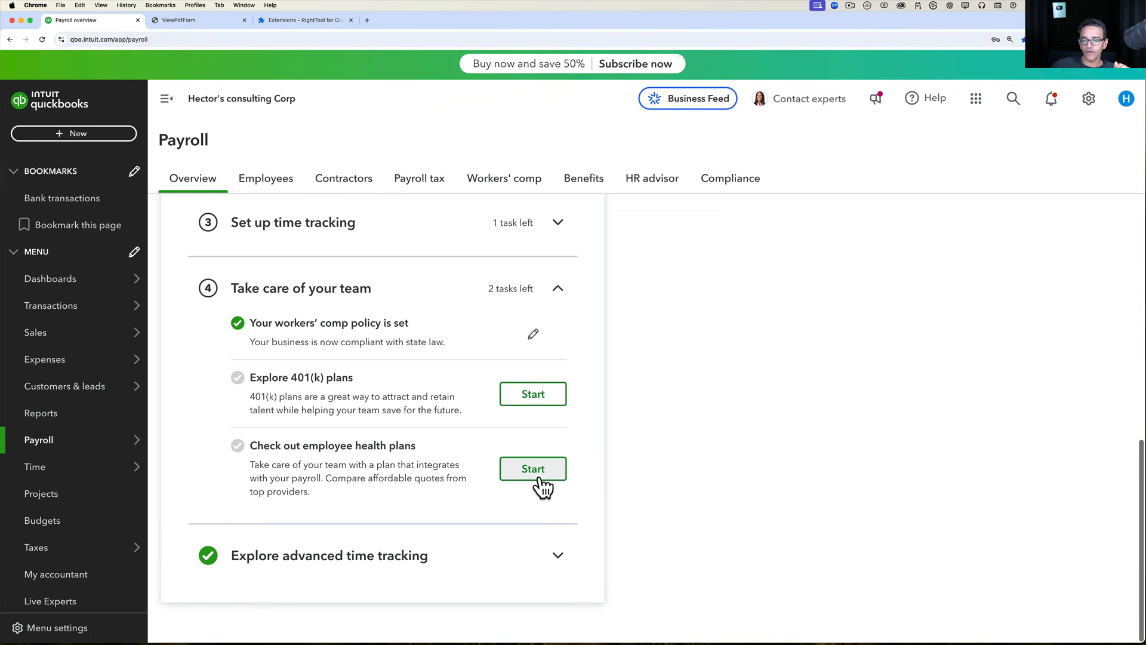
- Decline employee health plans as already covered and not interested in connecting a plan
click(533, 468)
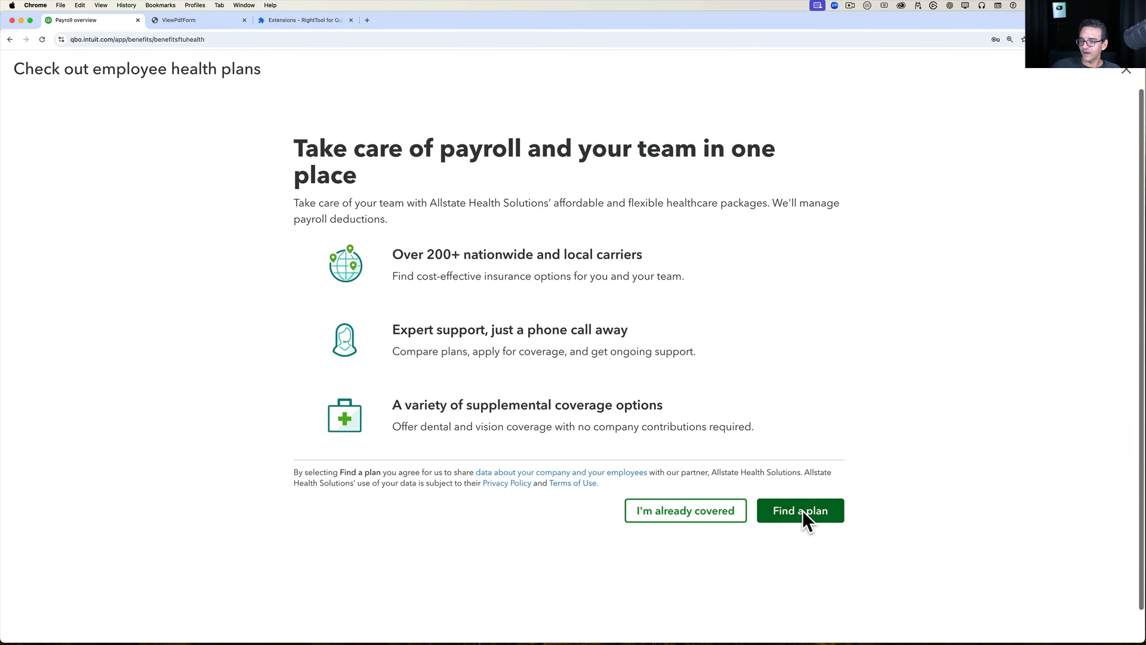
click(686, 514)
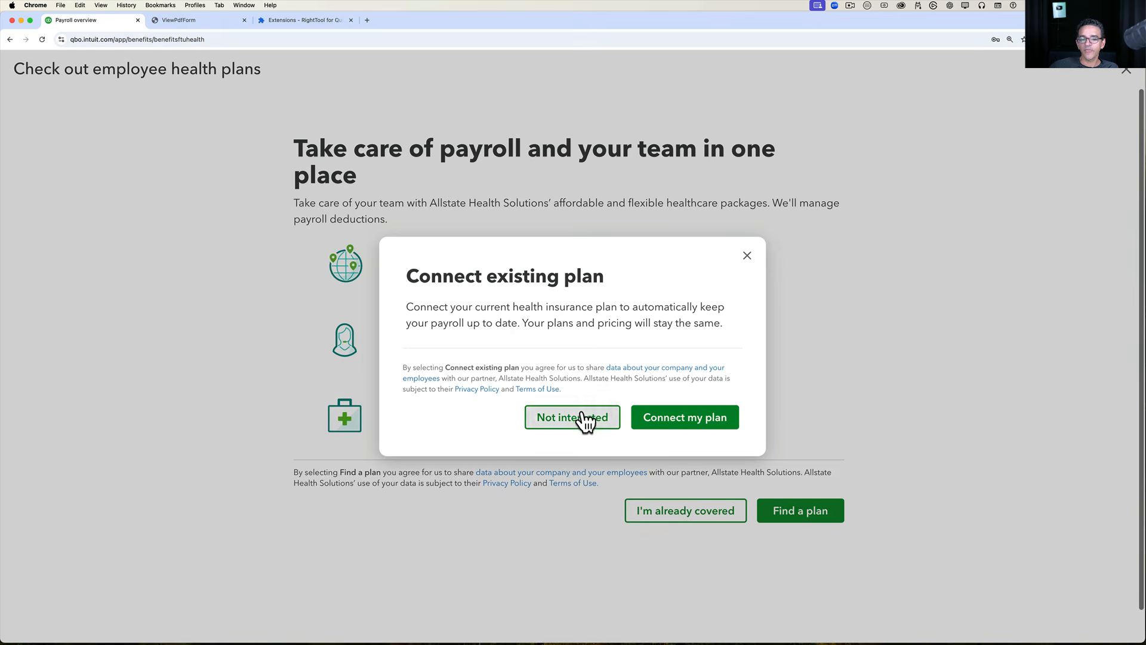
click(584, 418)
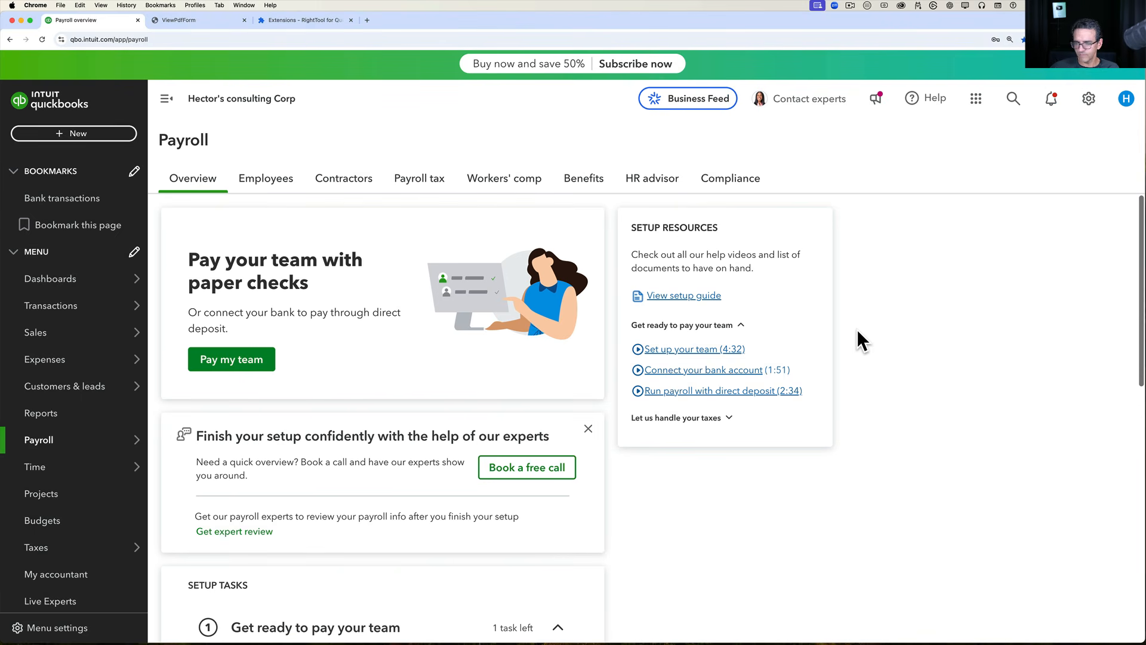
scroll(591, 538, down, 10)
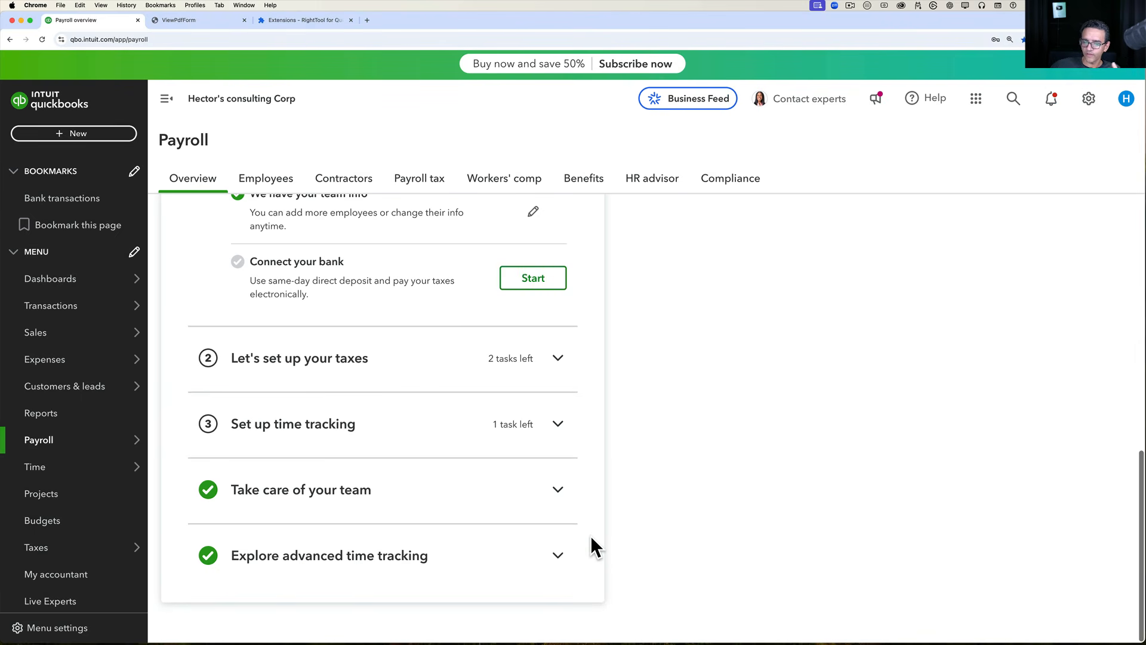
scroll(591, 546, up, 10)
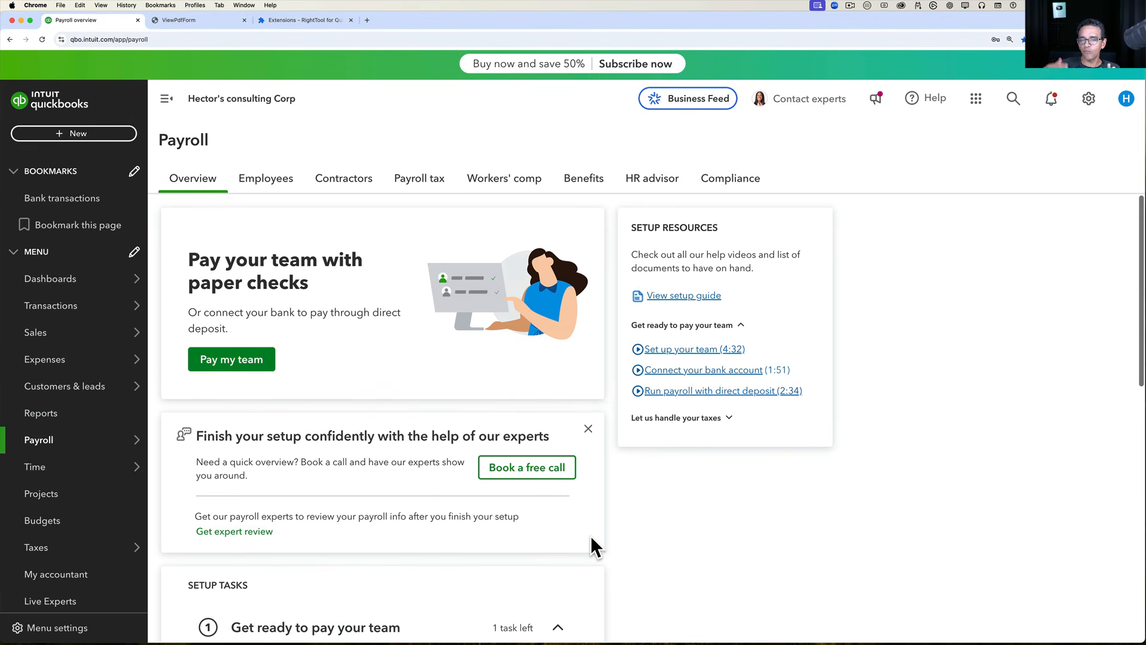
- Look over the Payroll tax center, its automated taxes and forms settings, and the gear menu
click(425, 181)
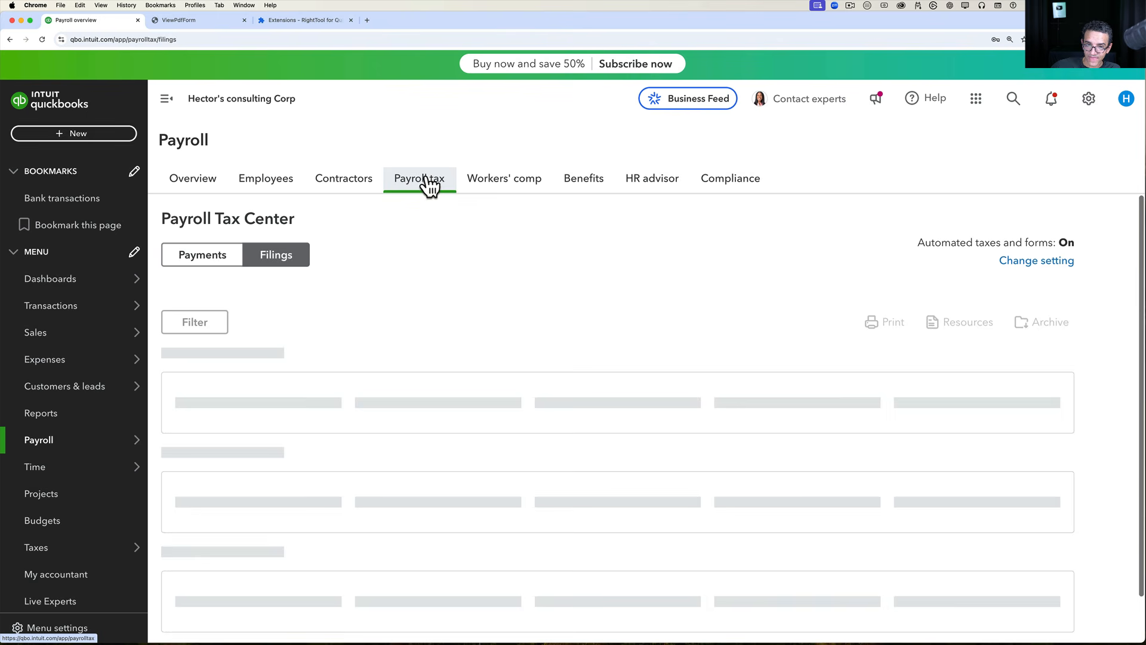
click(1037, 271)
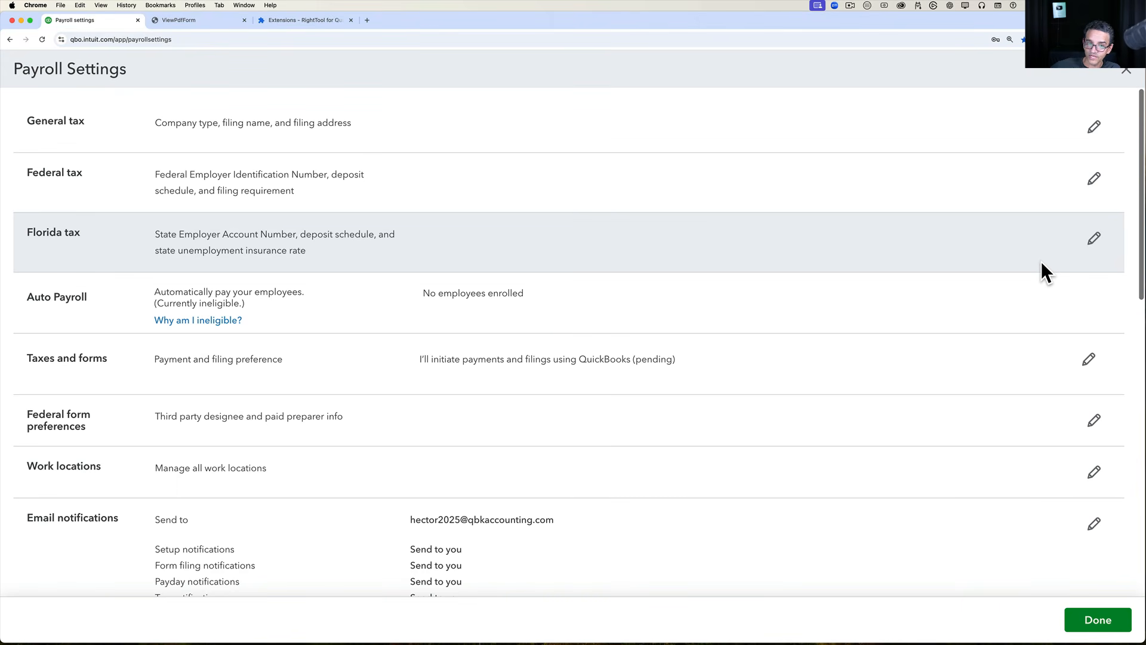
click(1126, 71)
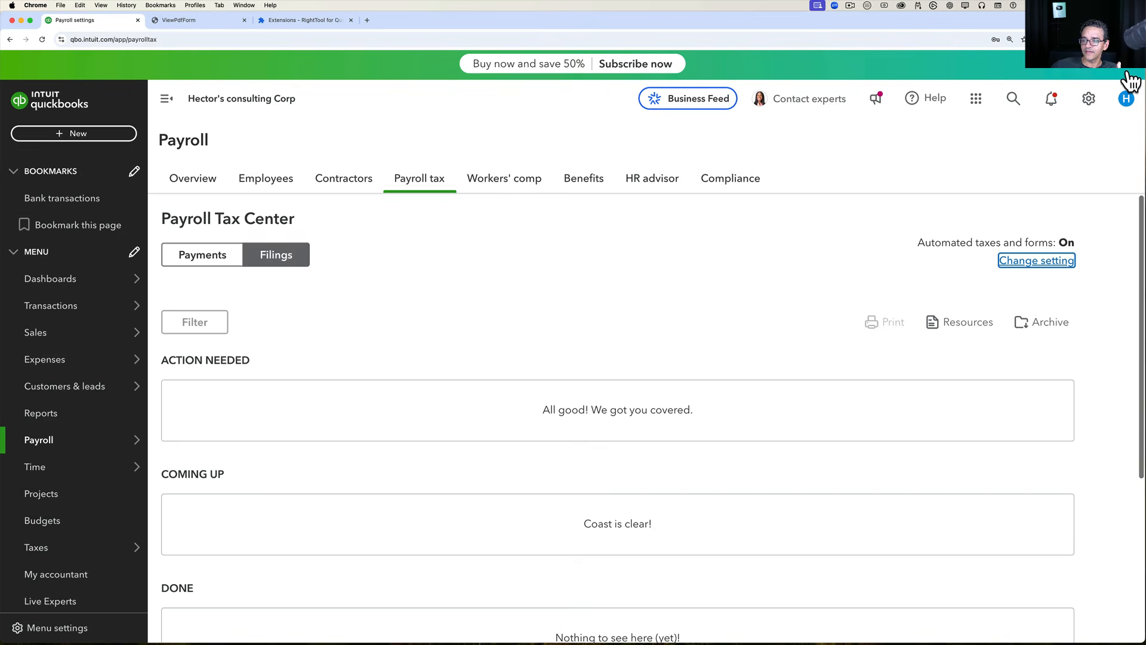
click(1087, 102)
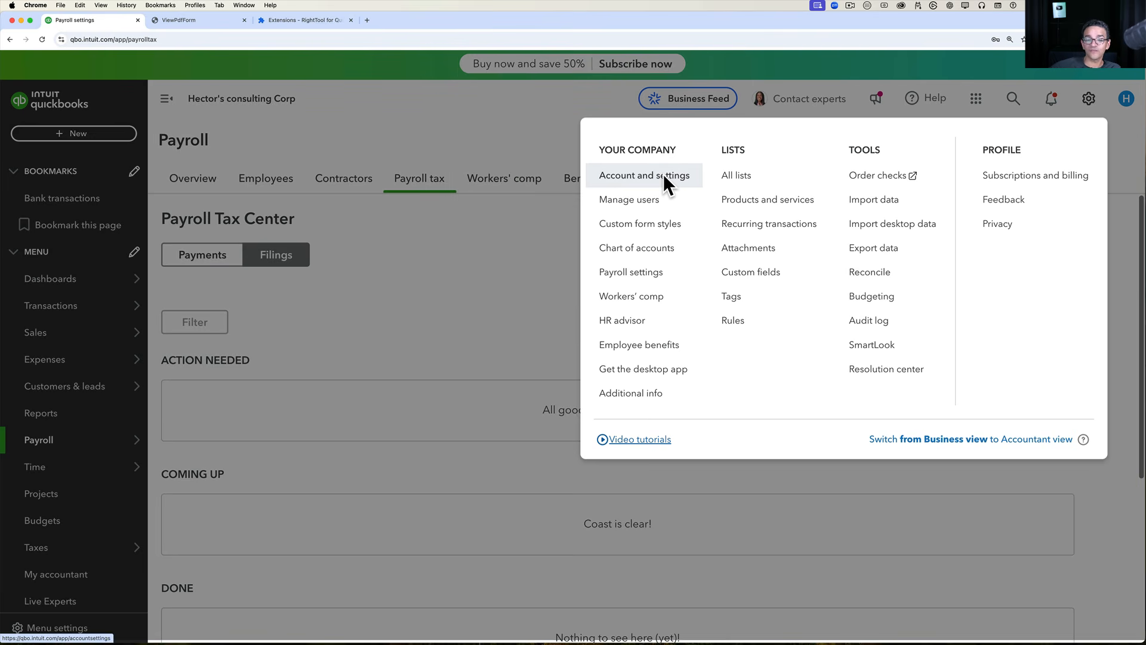
click(1091, 100)
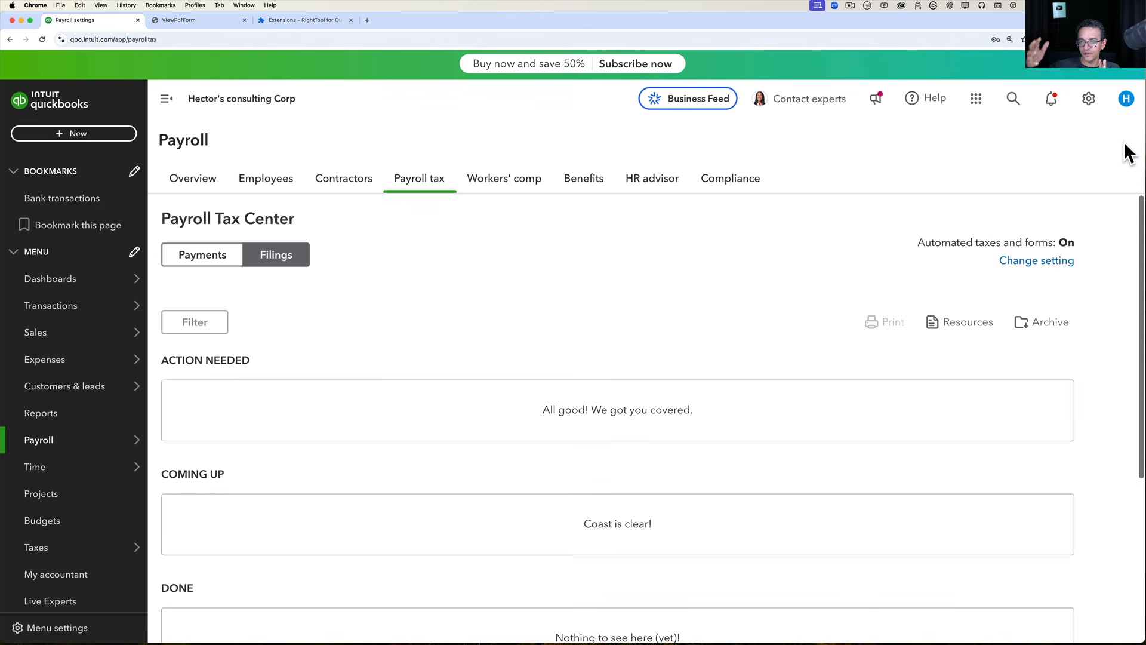
- Check the employee's profile from the Employees list, ending back on the employee list
click(285, 192)
click(347, 445)
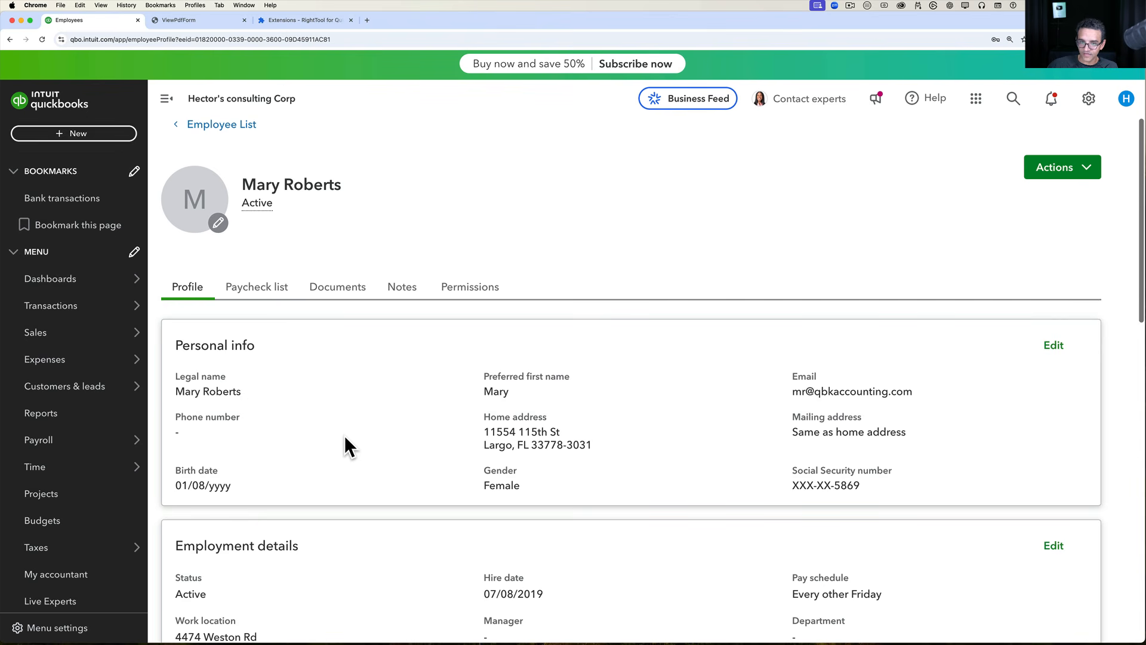
click(217, 125)
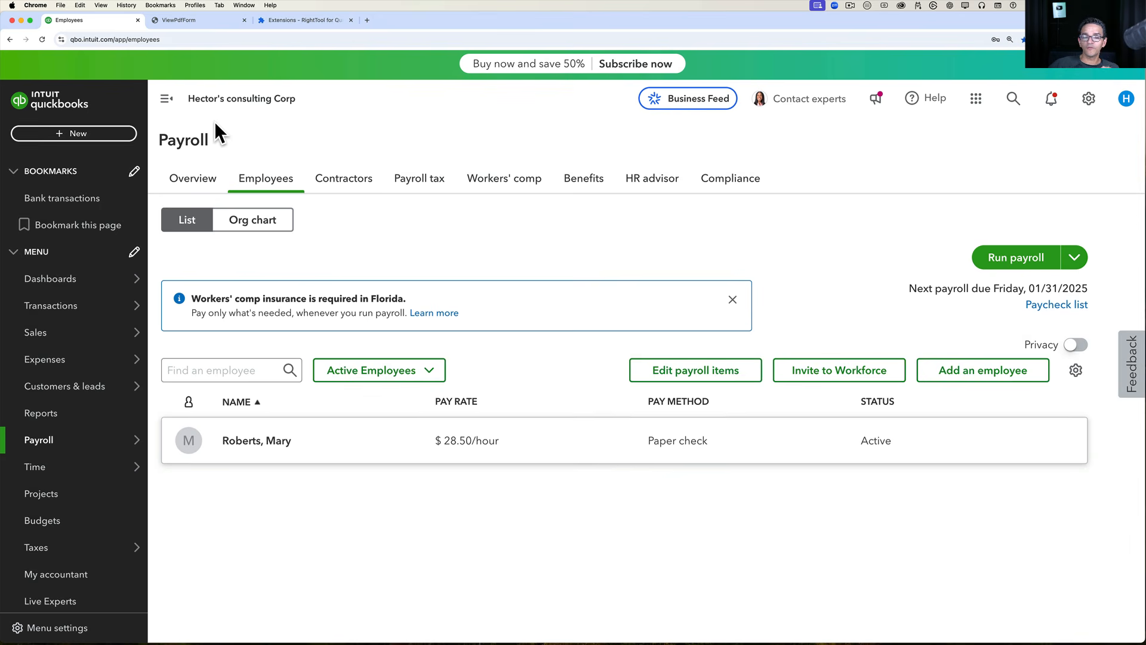
click(187, 190)
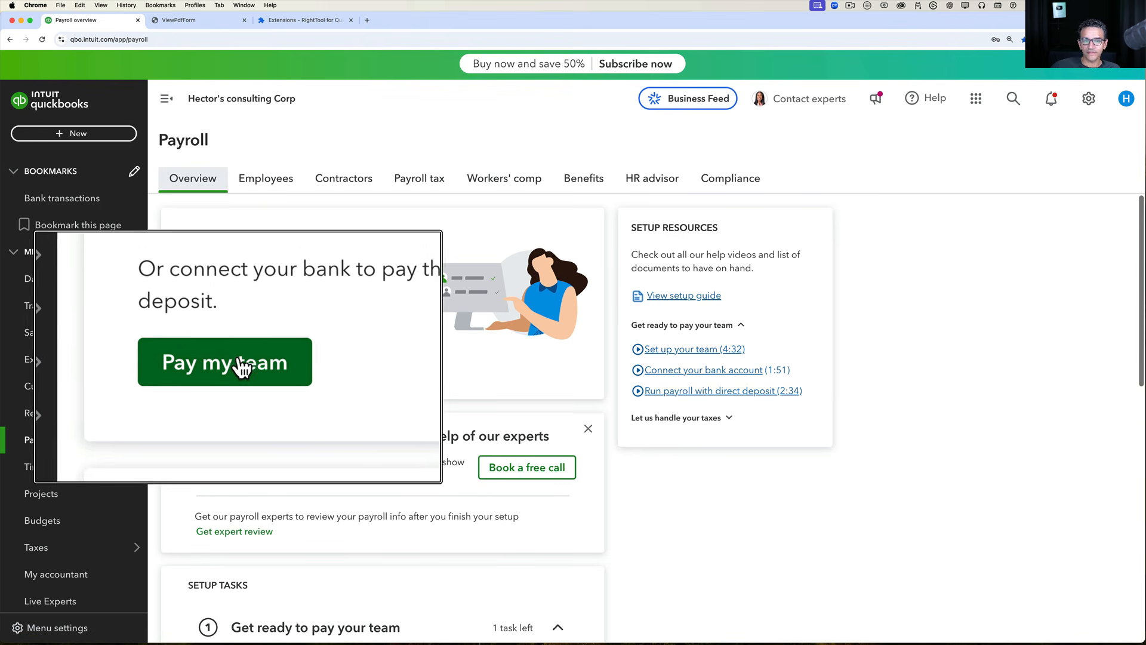
click(268, 192)
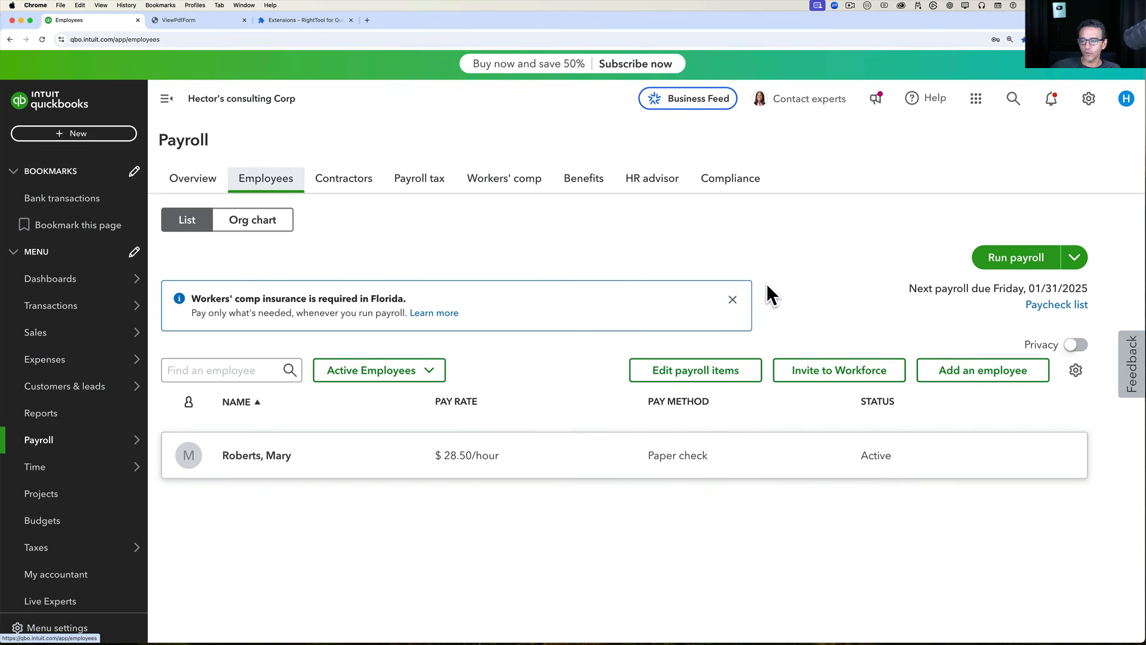
- Start the every-other-Friday payroll with 80 regular hours and 5 overtime hours
click(1033, 257)
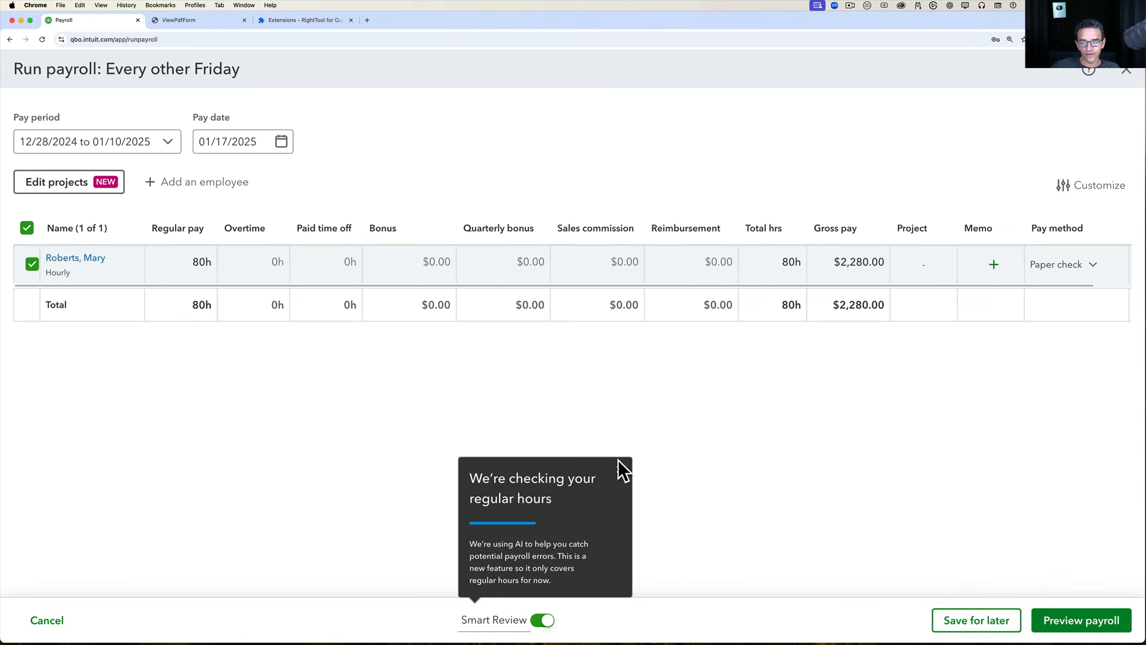
click(200, 265)
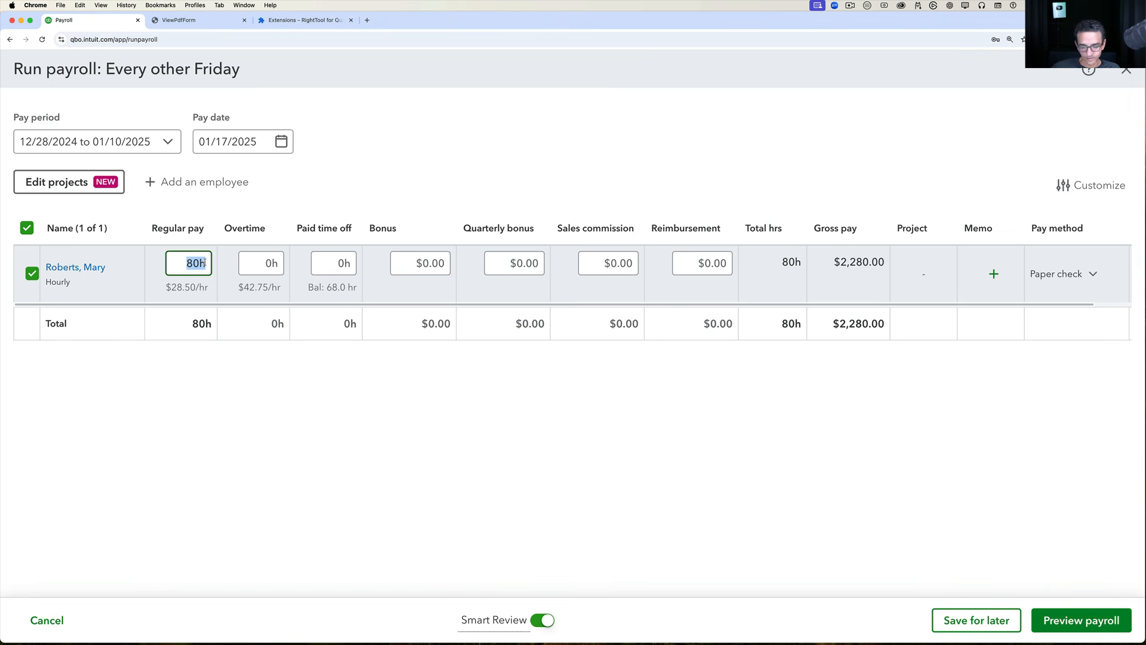
text(8)
key(Tab)
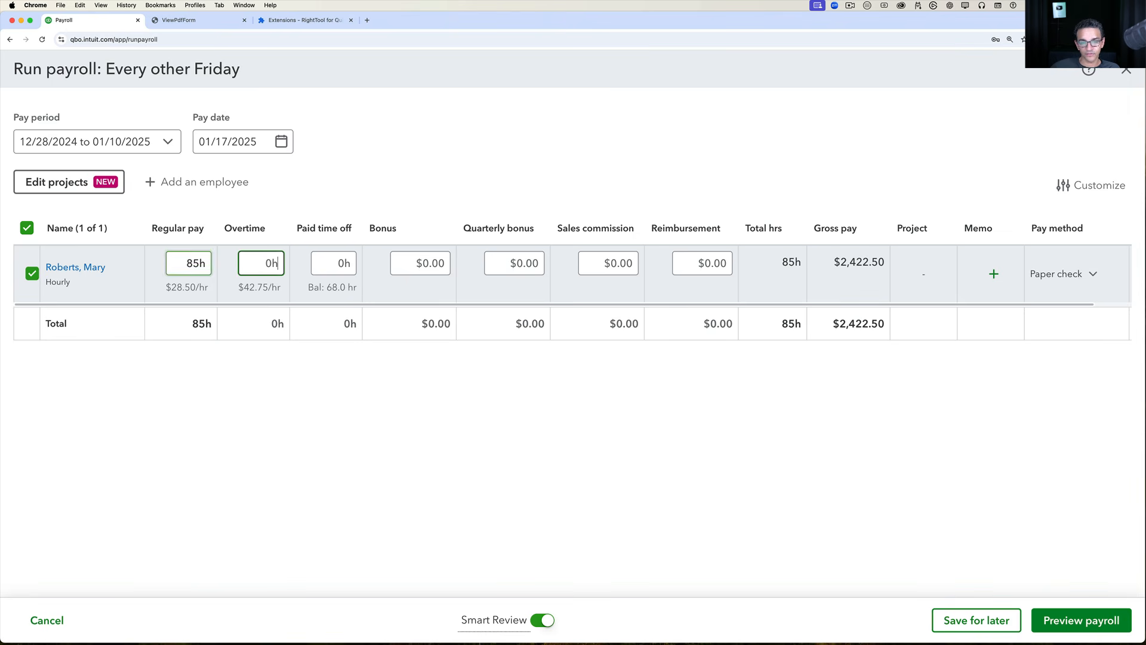
click(169, 263)
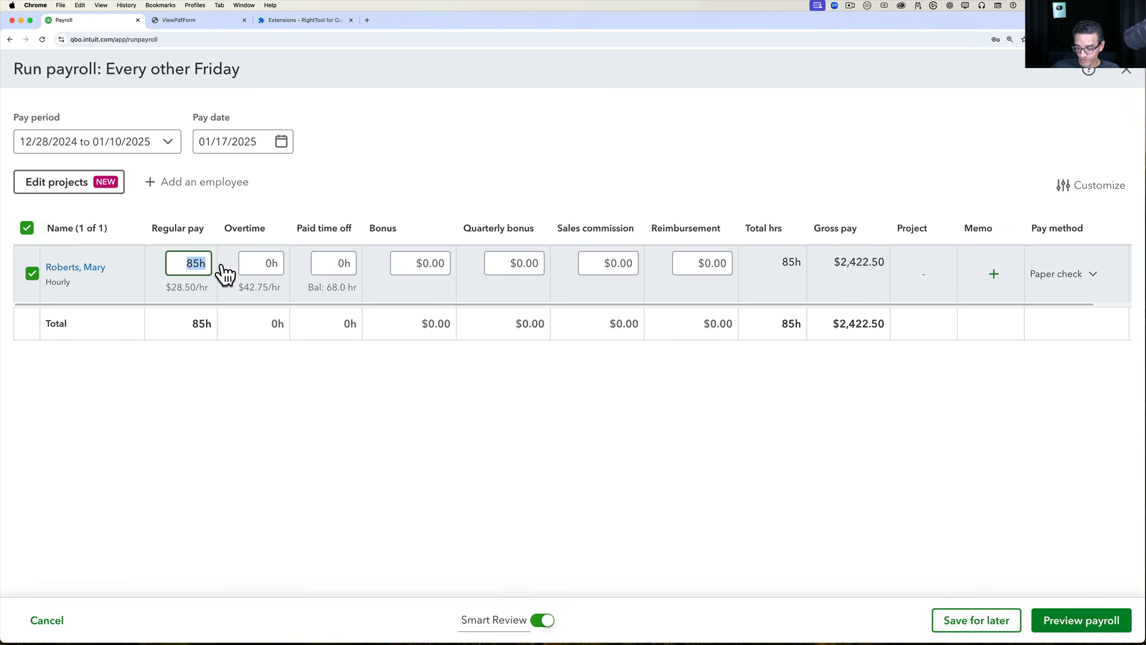
text(80)
key(Tab)
text(5)
key(Tab)
click(263, 369)
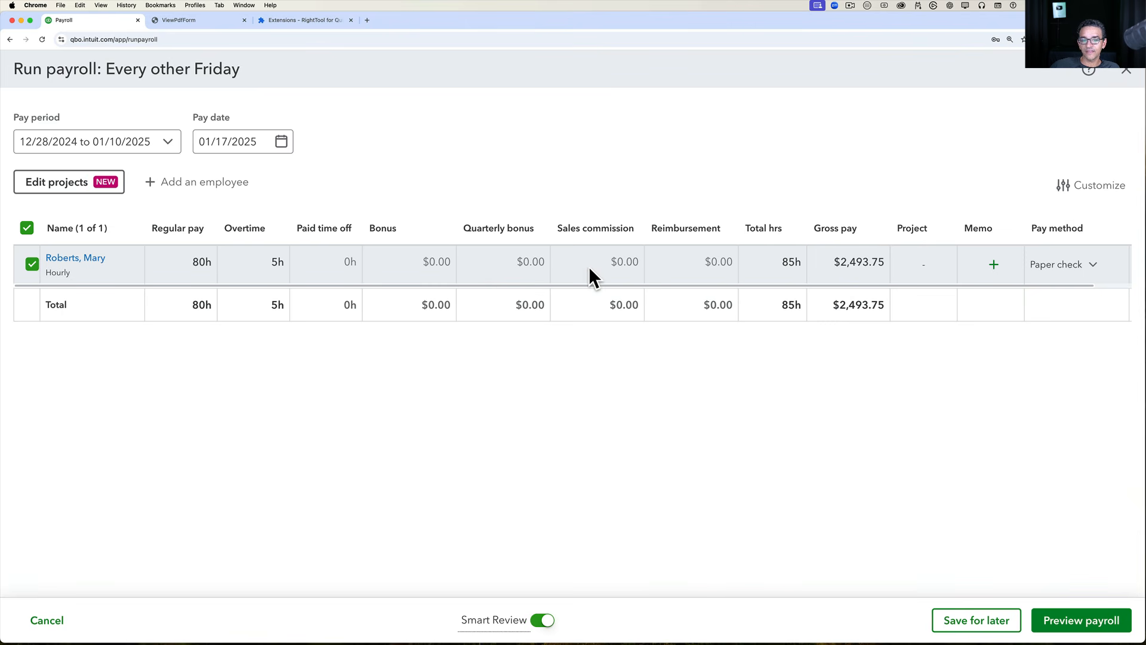
- Add a $350 sales commission and keep Paper check as the pay method
click(567, 264)
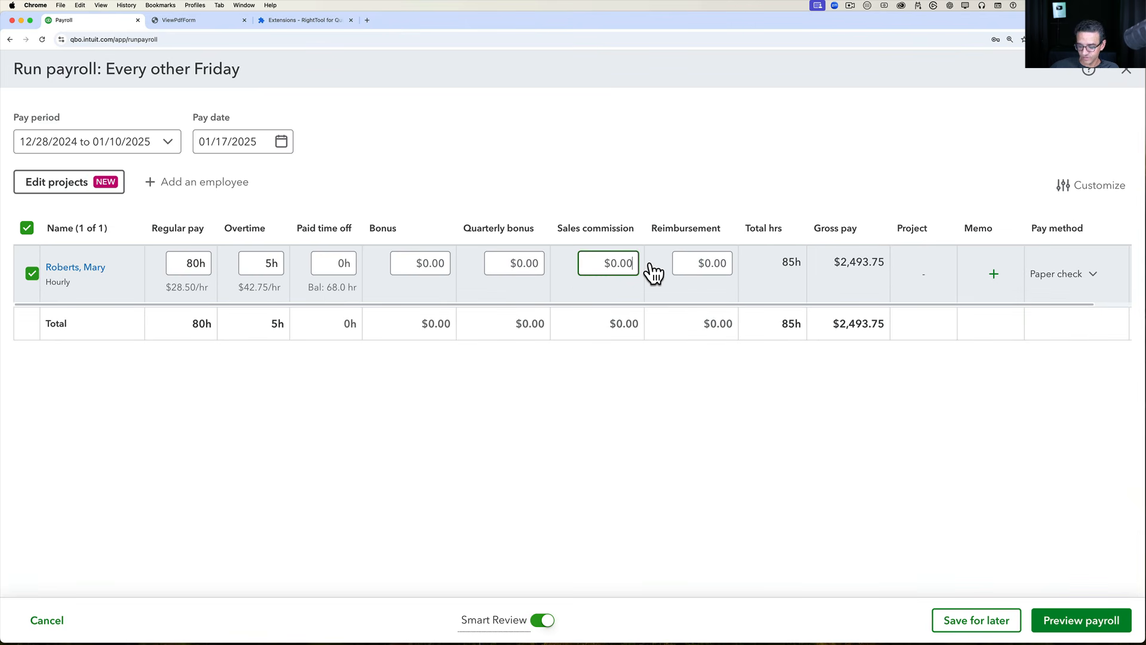
text(350)
key(Tab)
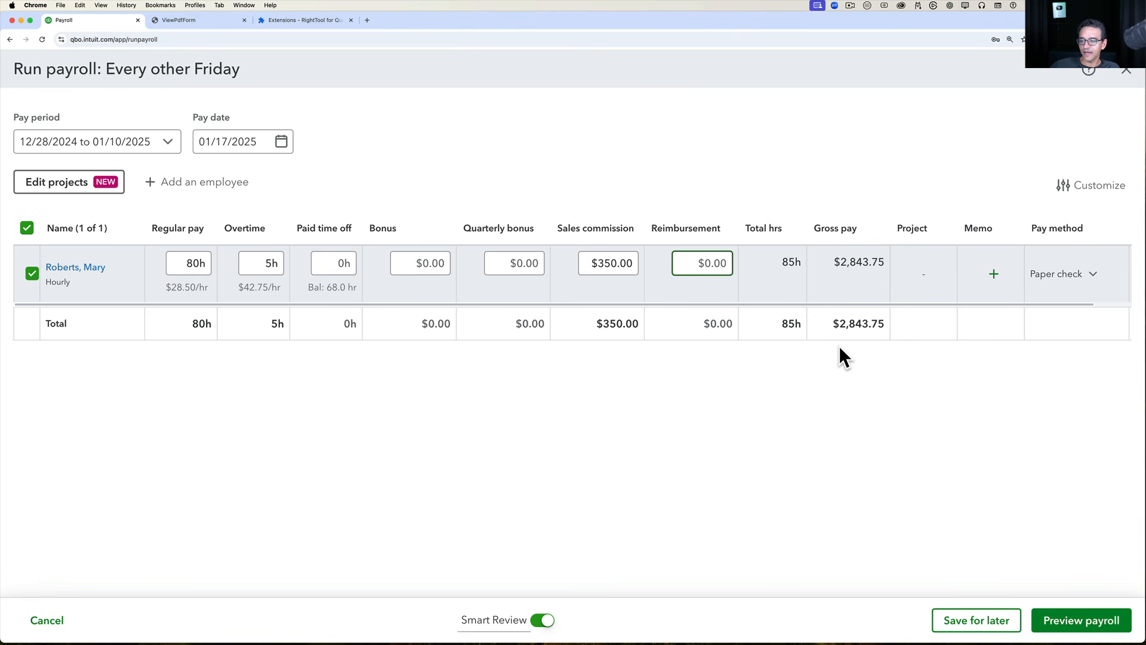
click(833, 393)
click(1093, 267)
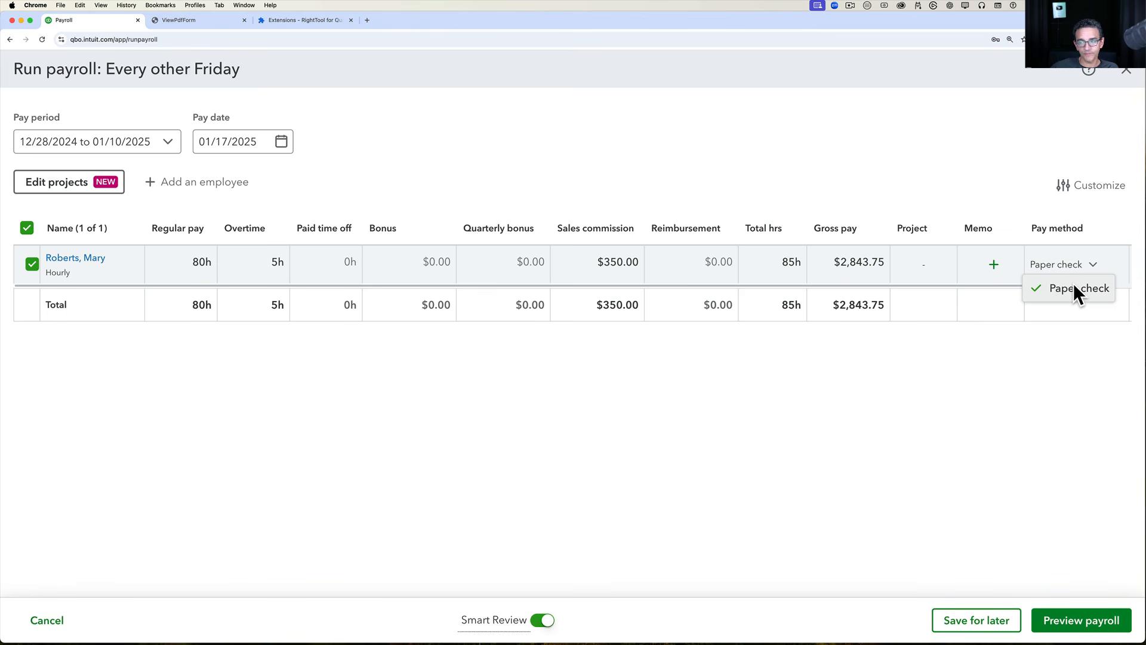
click(1044, 280)
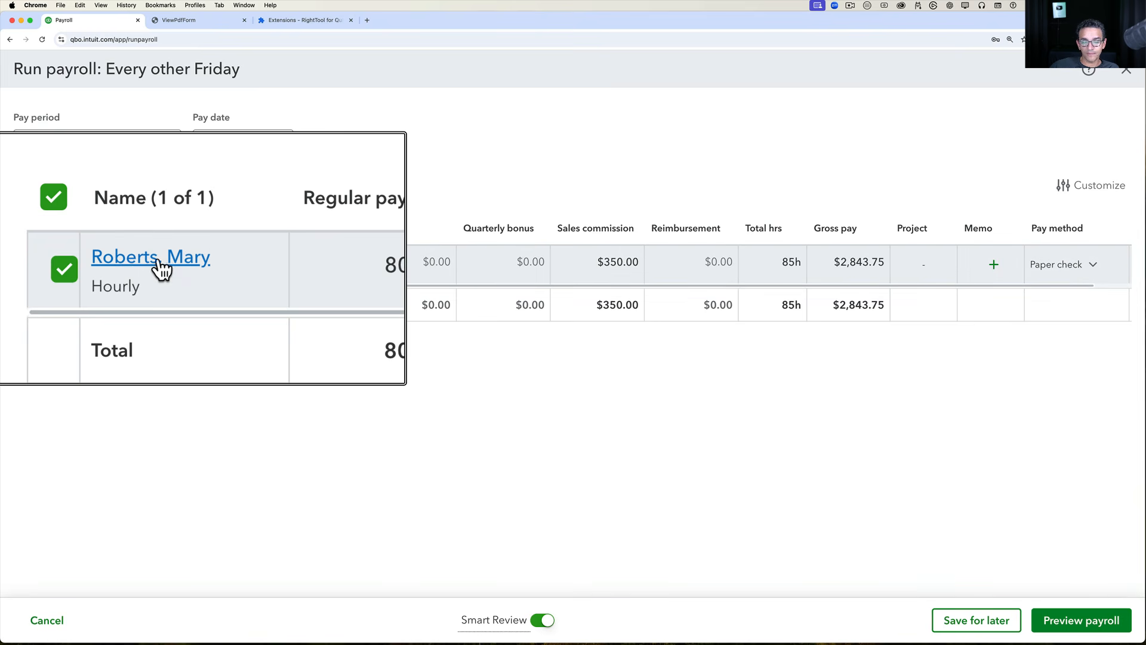
- Review the employee's details panel from the payroll run, then close it
click(74, 257)
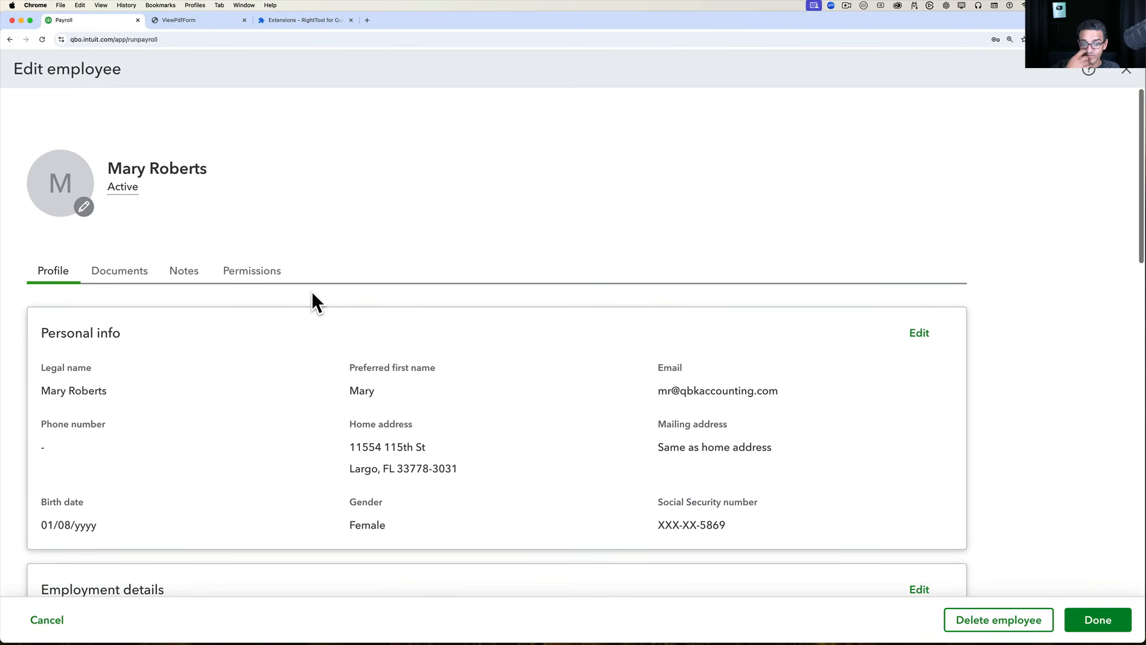
scroll(362, 387, down, 1)
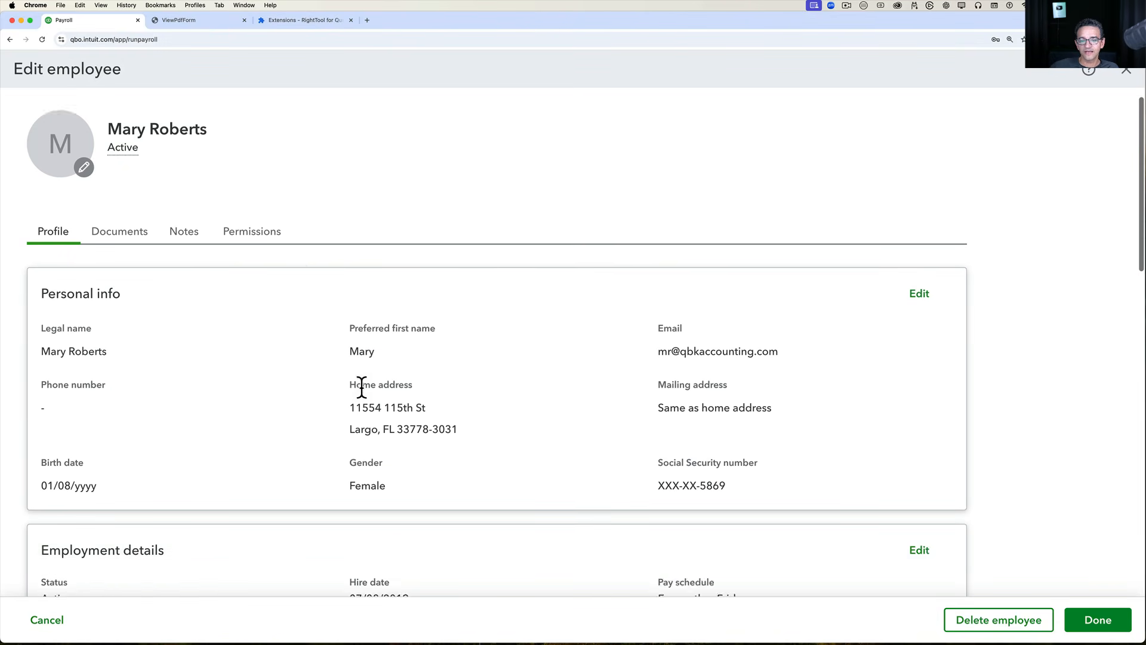
scroll(362, 387, down, 15)
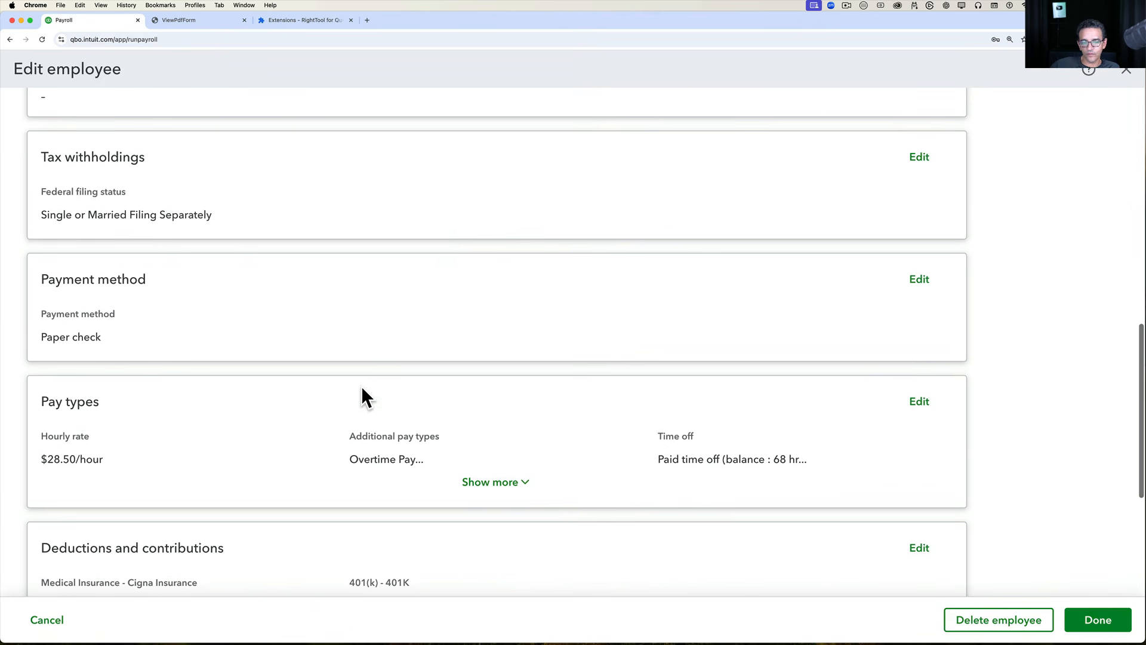
scroll(450, 384, up, 17)
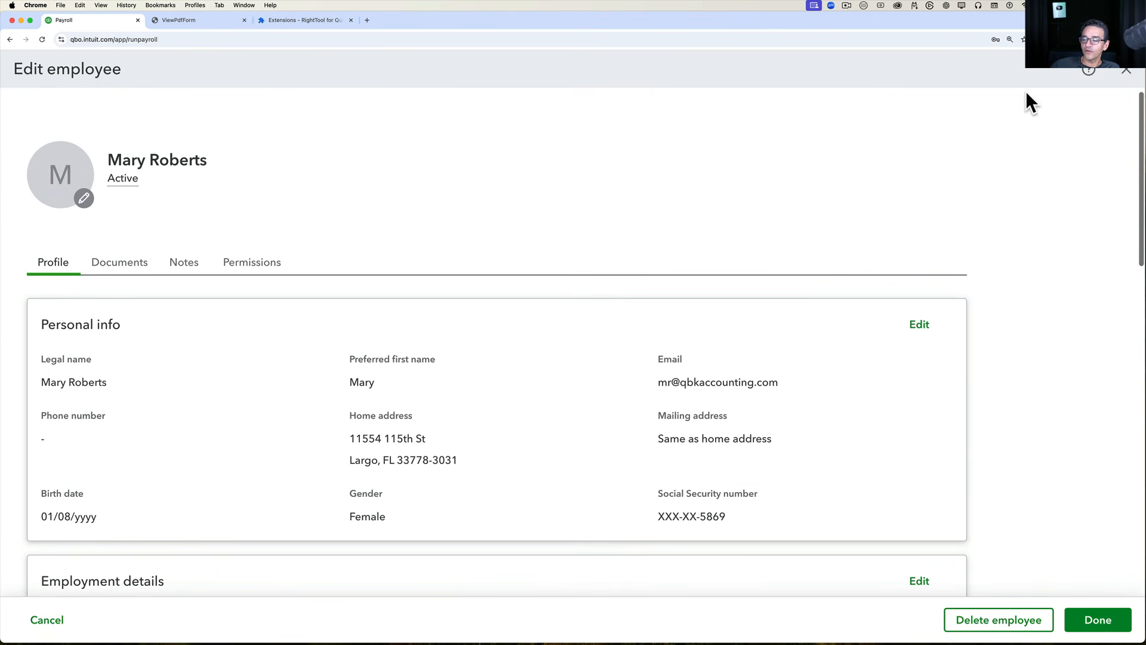
click(1128, 71)
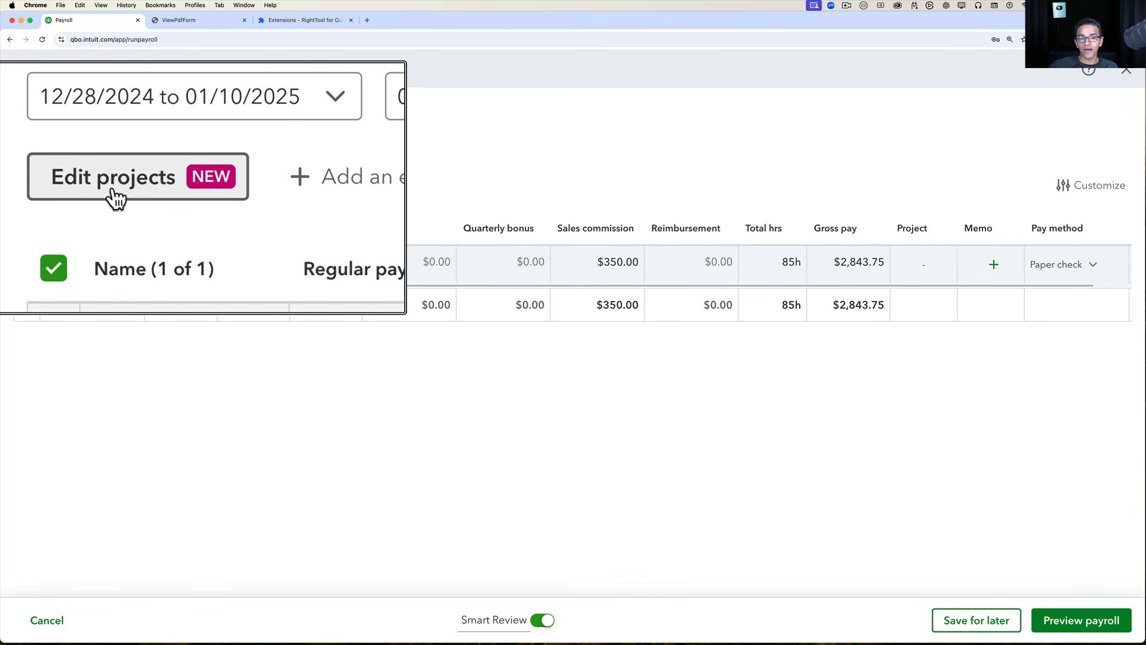
- Split Regular Pay into three rows of 20h, 40h and 20h
click(70, 190)
click(646, 292)
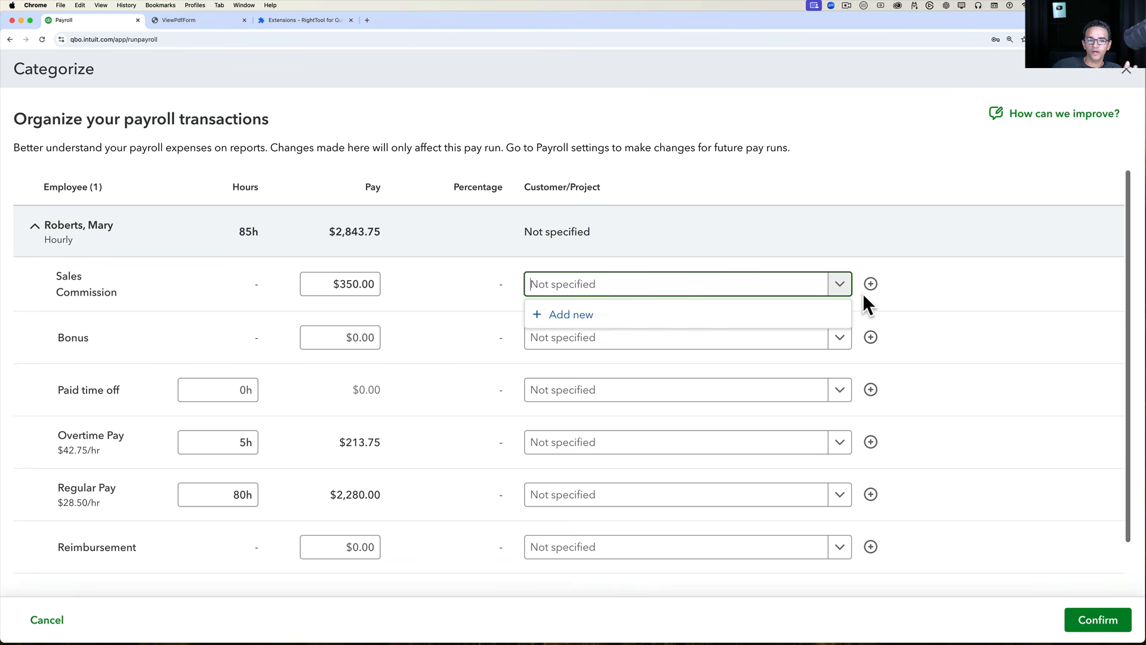
click(910, 302)
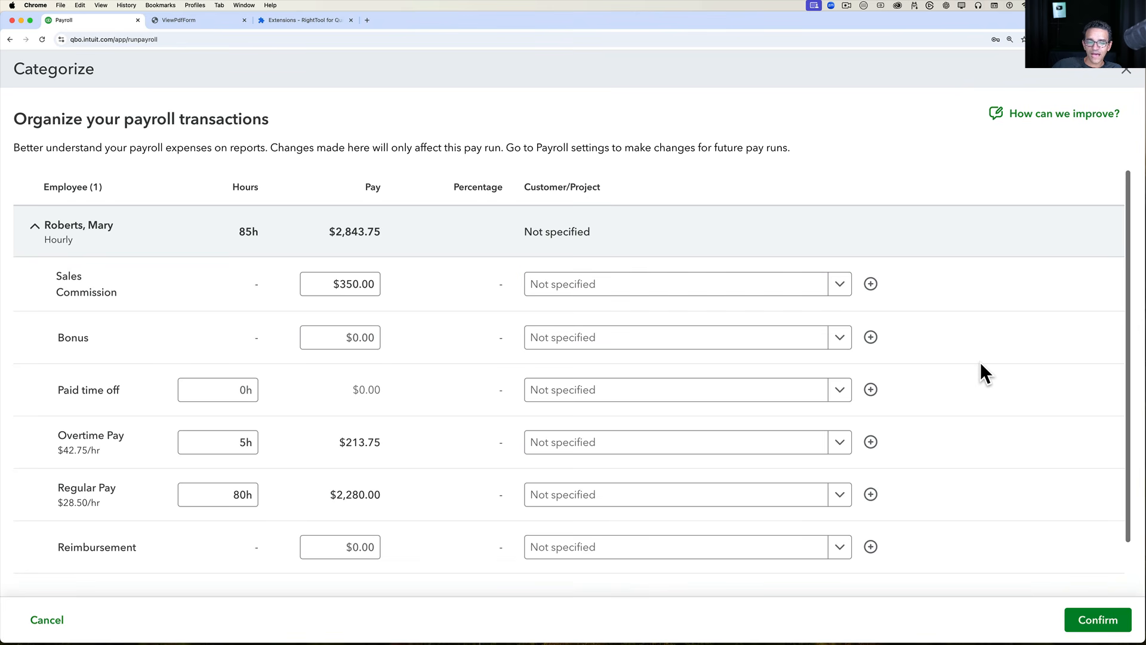
click(870, 494)
scroll(877, 490, down, 2)
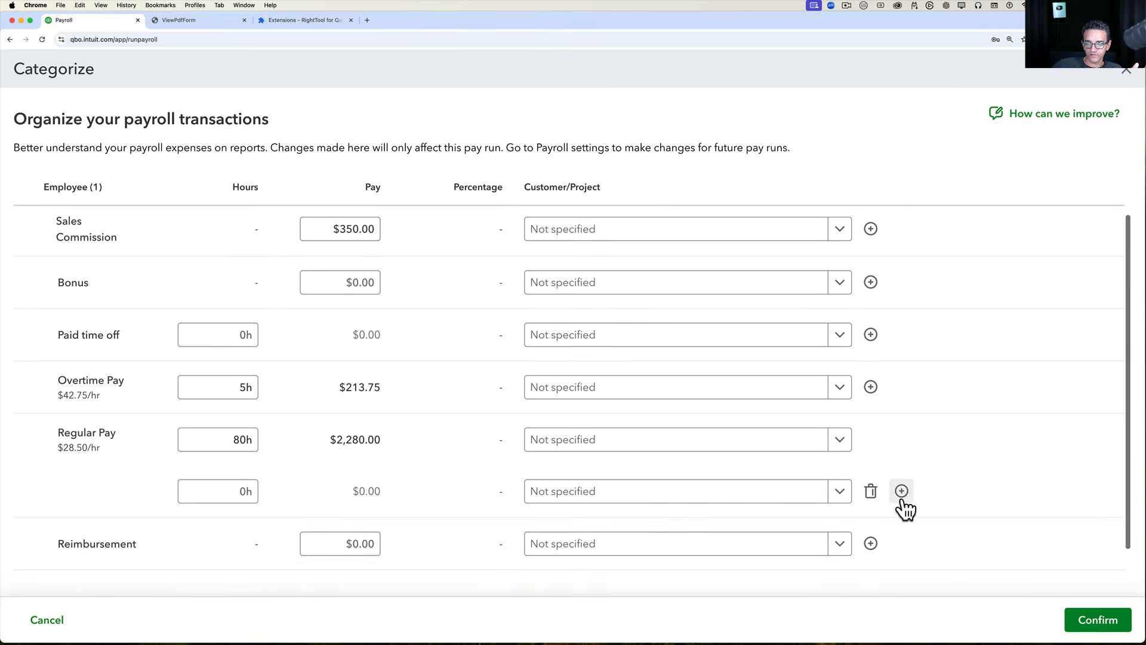
click(901, 491)
double_click(223, 443)
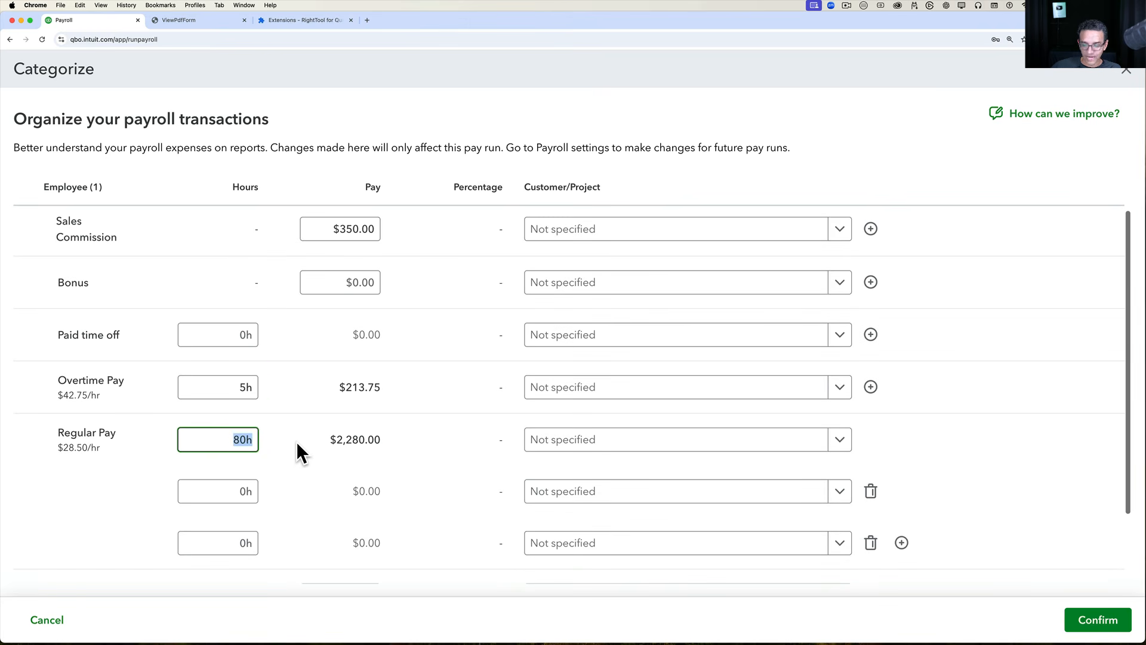
text(20)
click(234, 488)
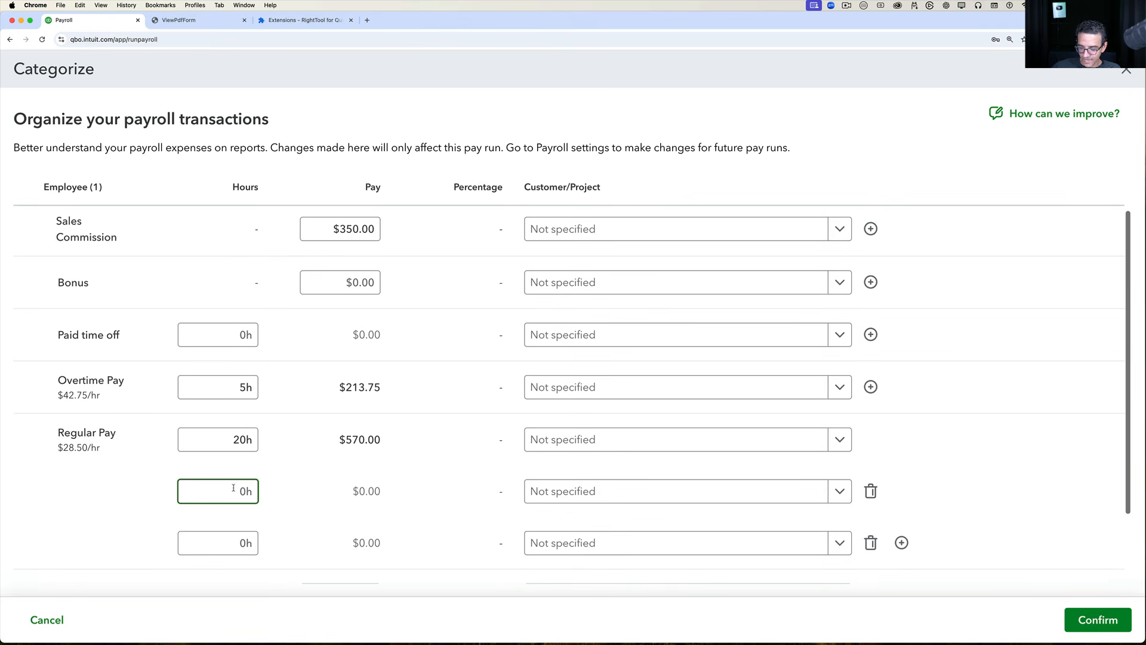
click(220, 542)
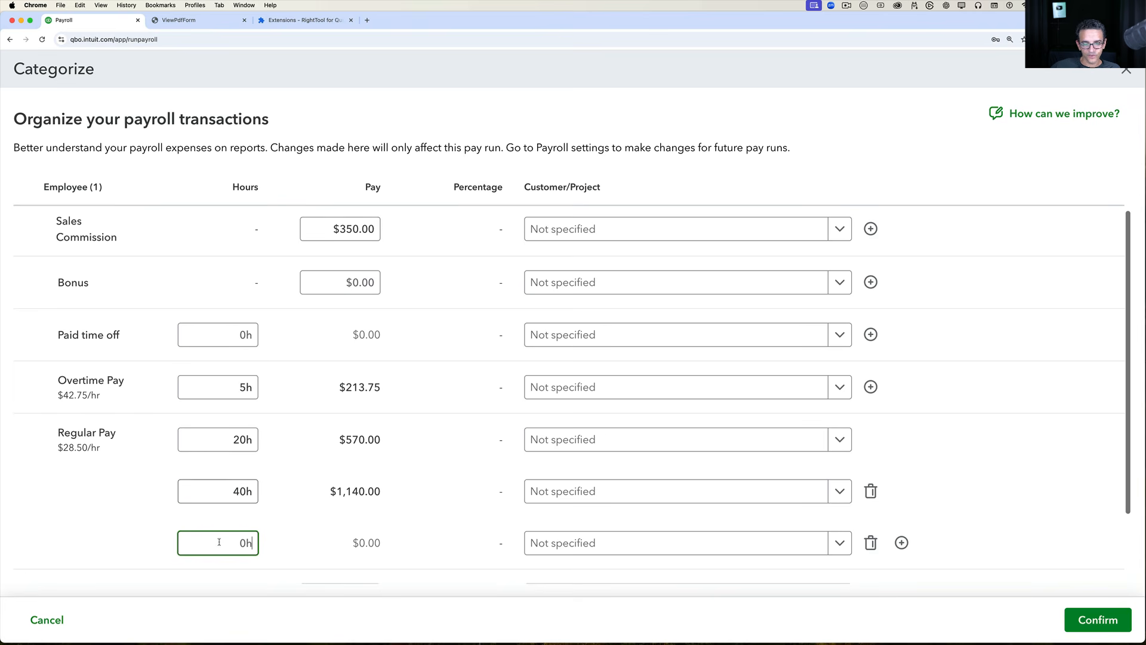
text(20)
key(Tab)
scroll(517, 493, down, 2)
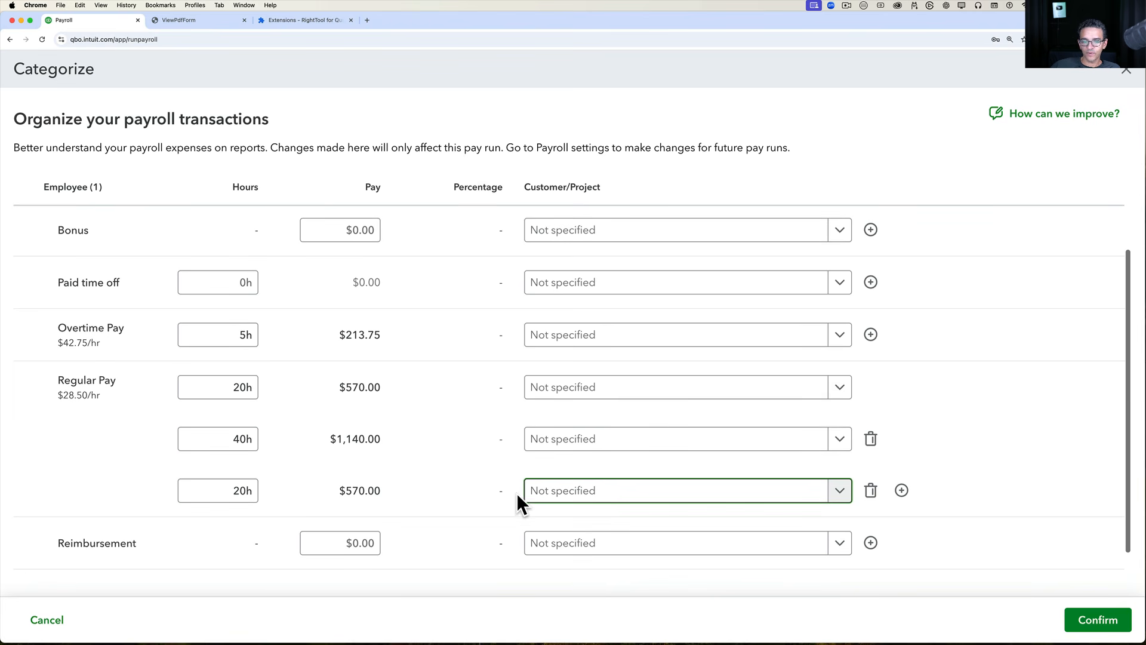
- Create the new customer 'customer a' and assign it to the first 20h row
click(606, 399)
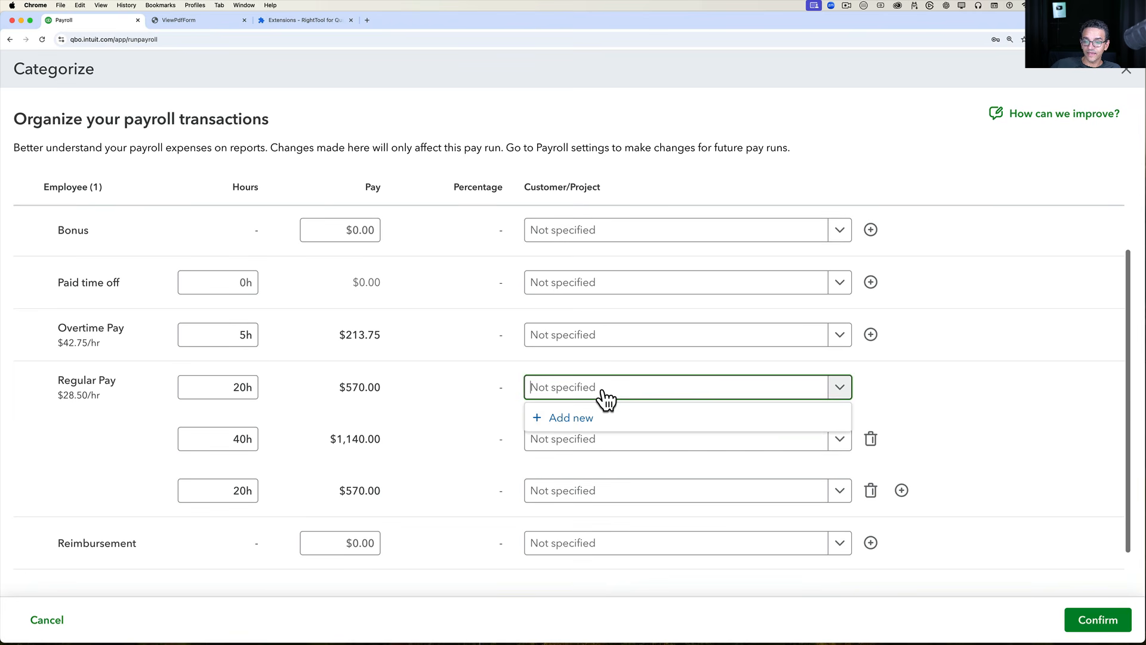
click(566, 423)
click(706, 224)
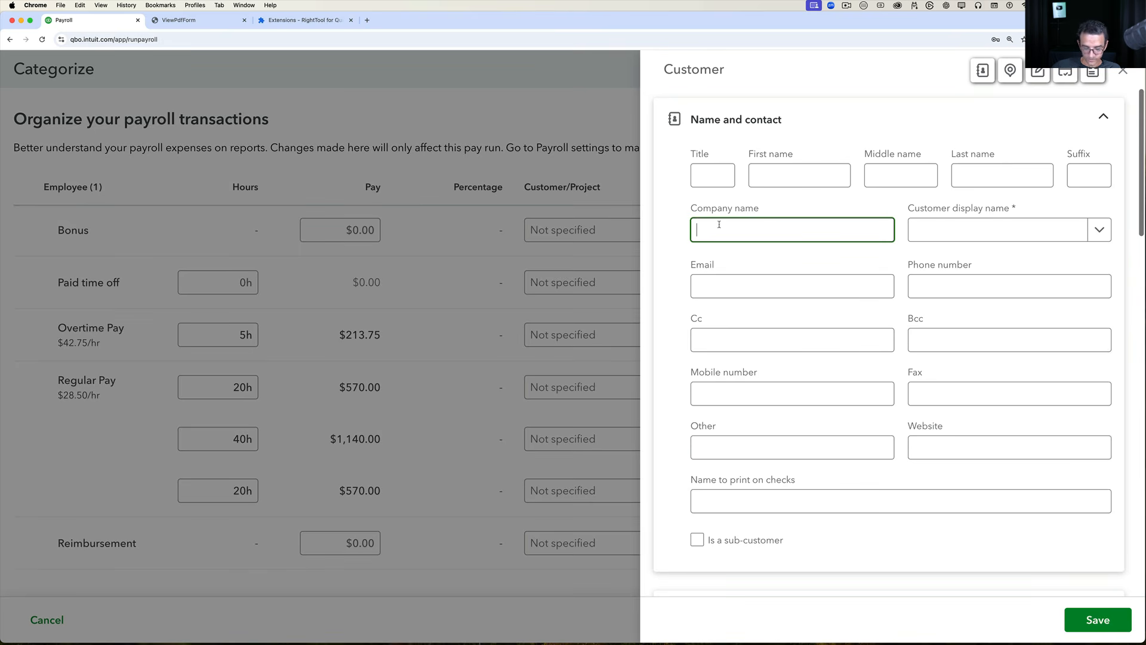
text(Co)
key(BackSpace)
key(BackSpace)
text(c)
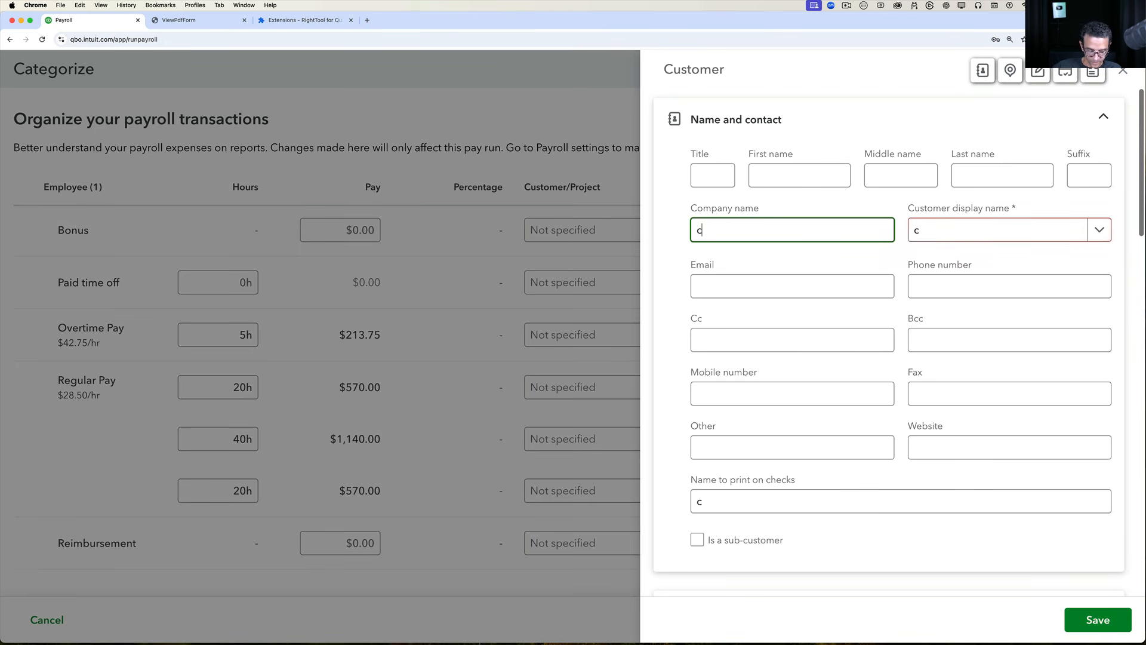
text(ustomer a)
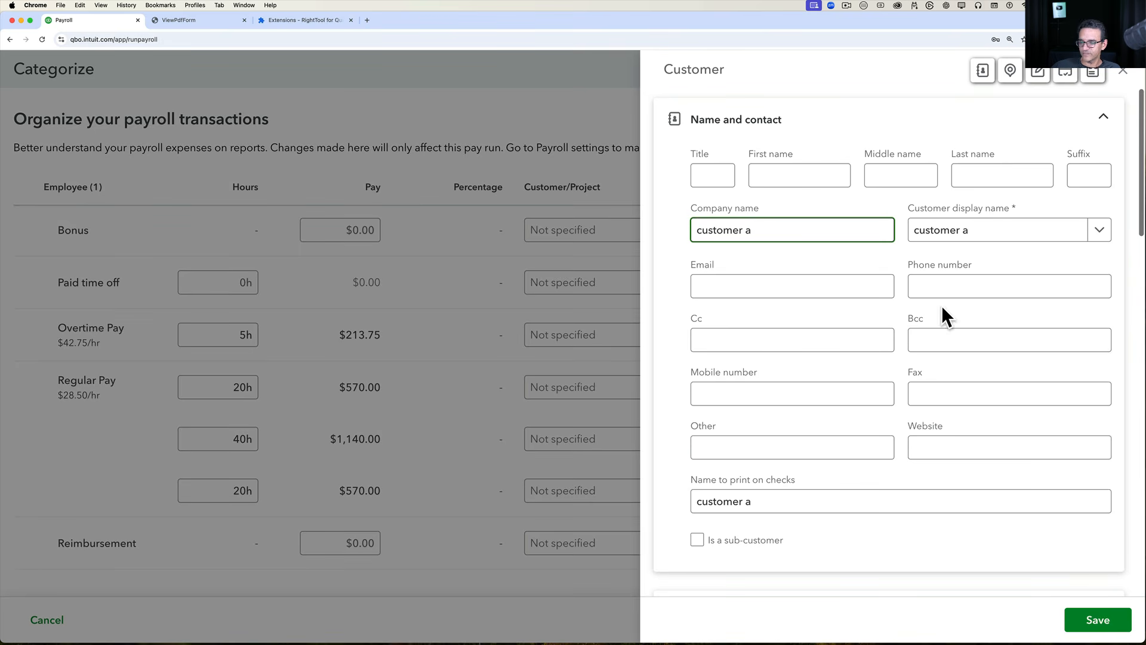
click(771, 454)
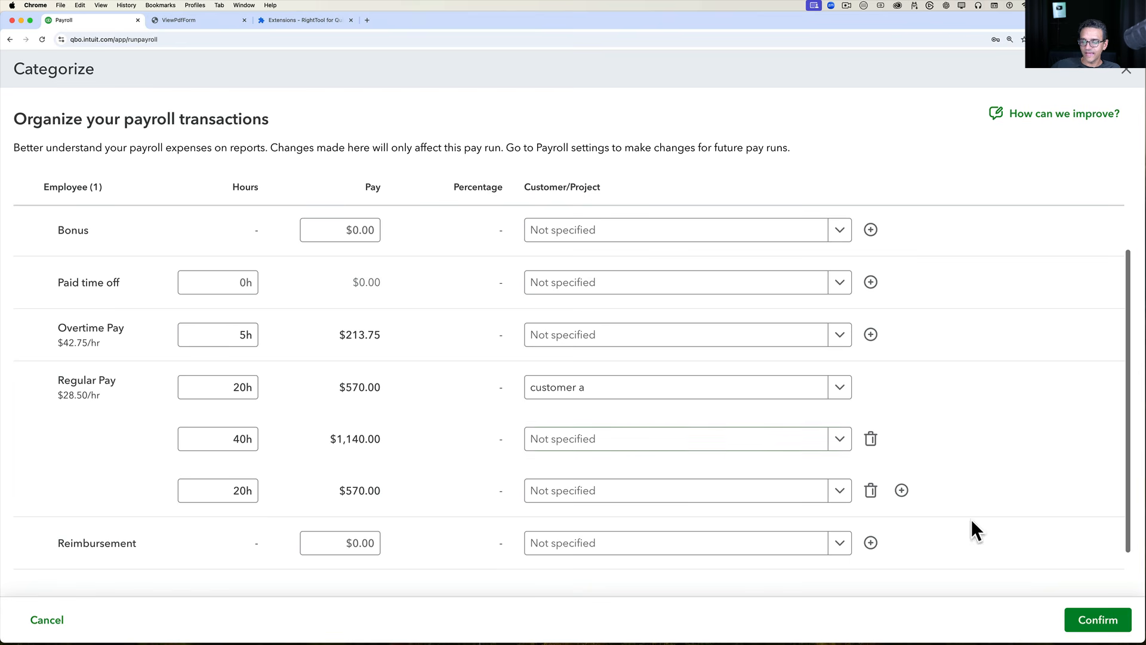
- Create Customer B for the 40h row and Customer C for the last 20h row
click(838, 447)
click(645, 469)
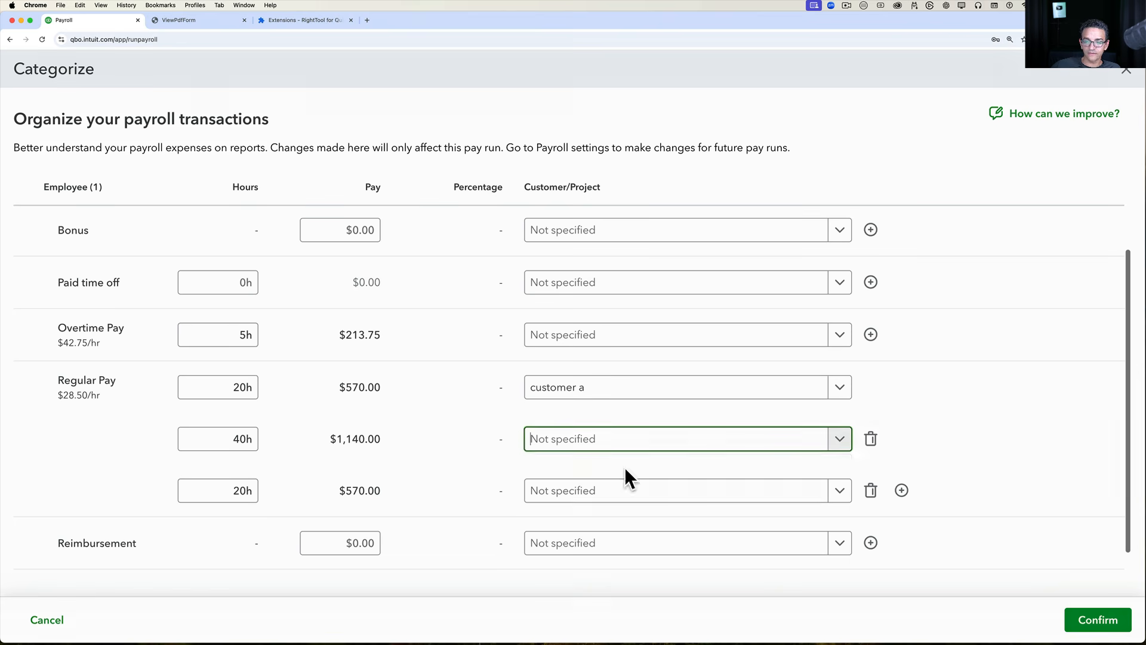
text(Cu)
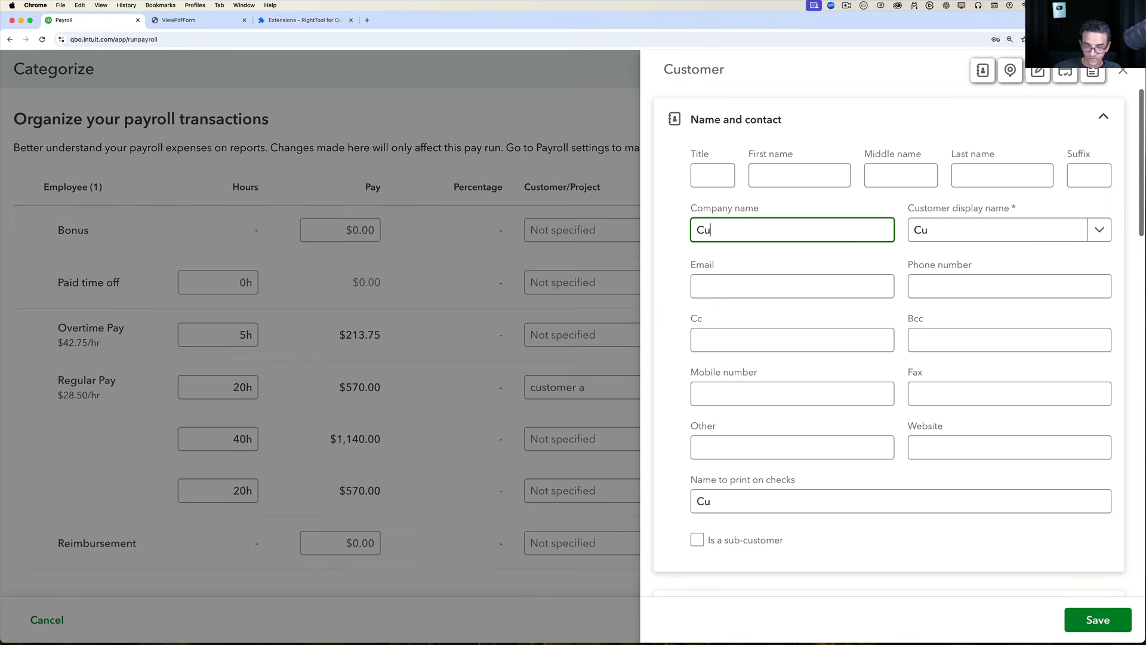
text(stobr)
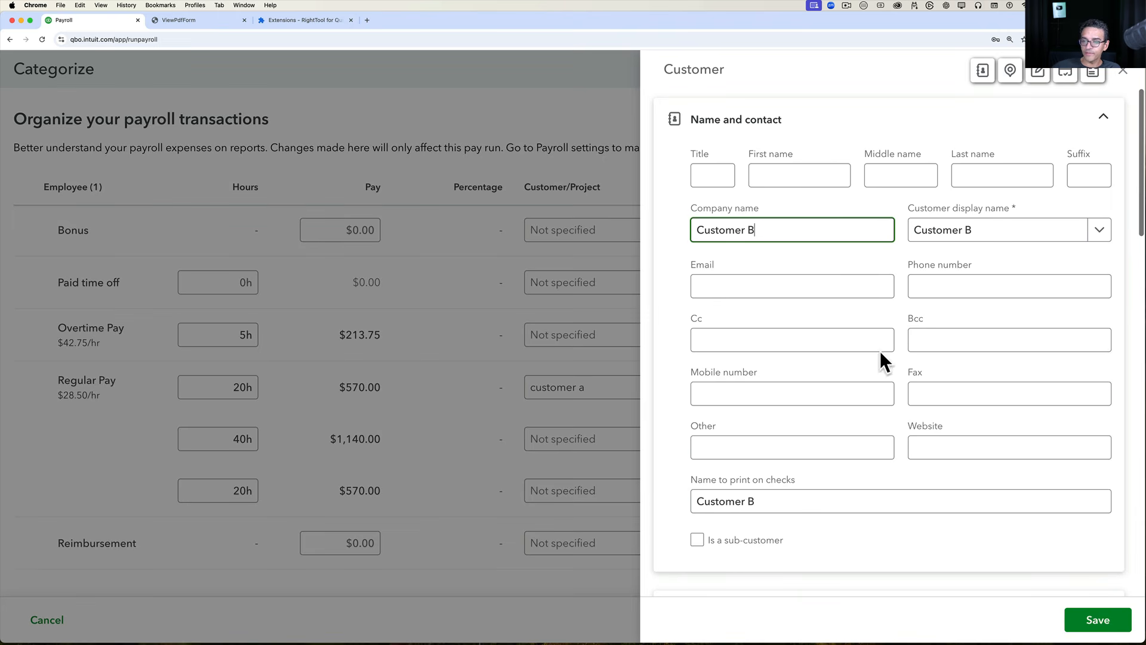
click(1089, 611)
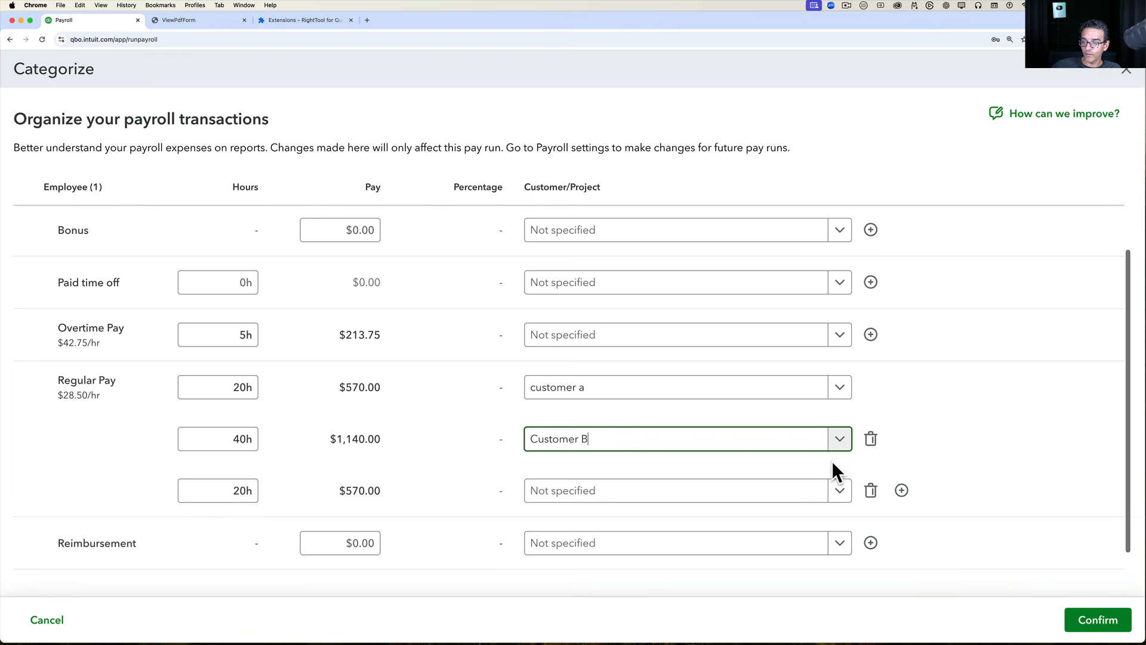
click(840, 491)
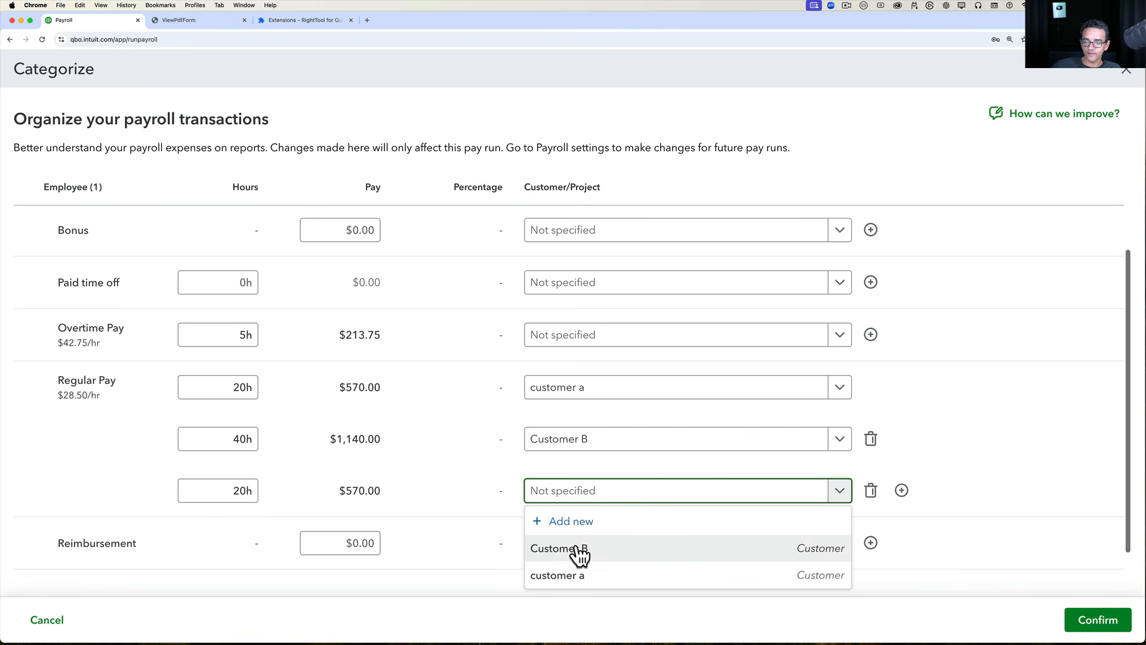
click(582, 521)
text(Customer C)
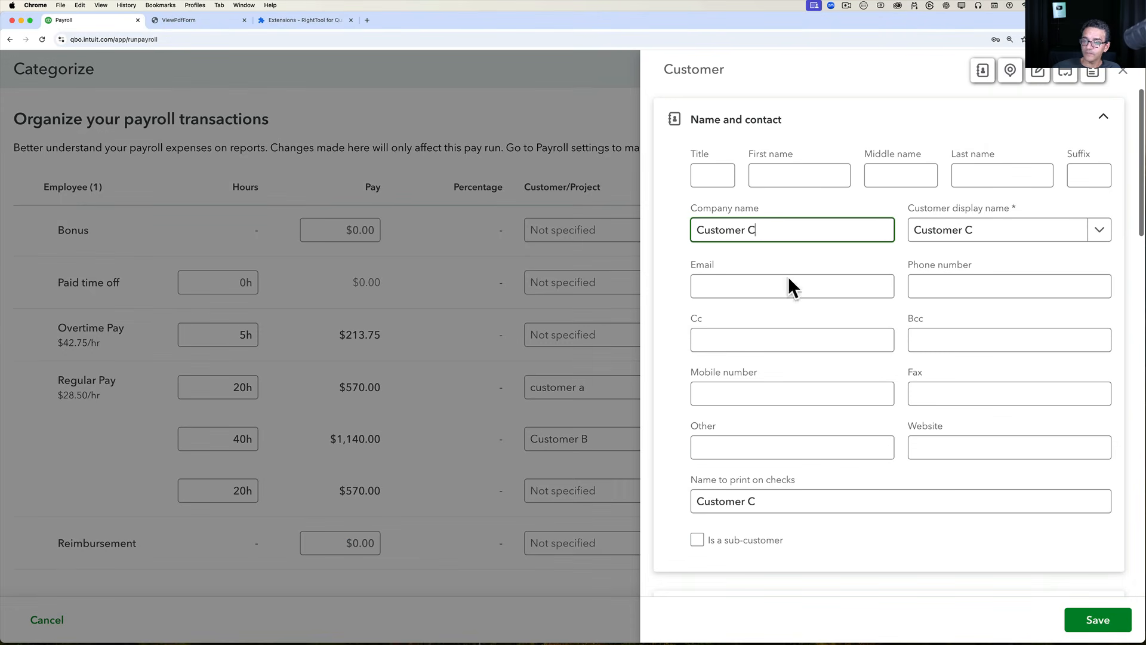
click(1093, 620)
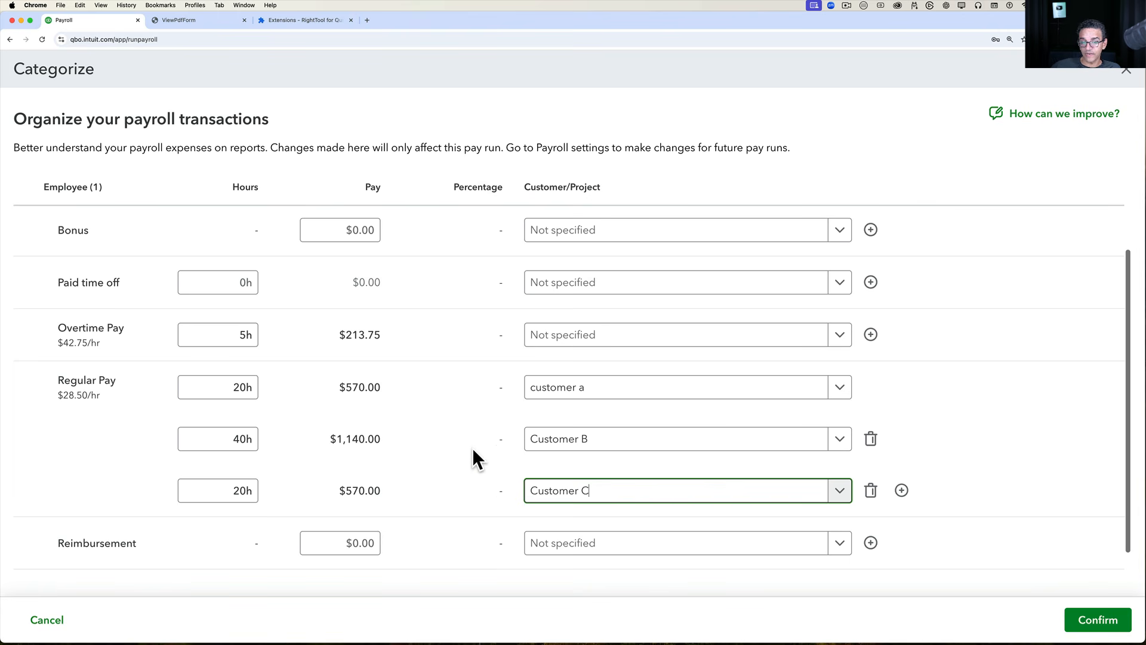
- Assign the Sales Commission to Customer B
scroll(492, 505, down, 1)
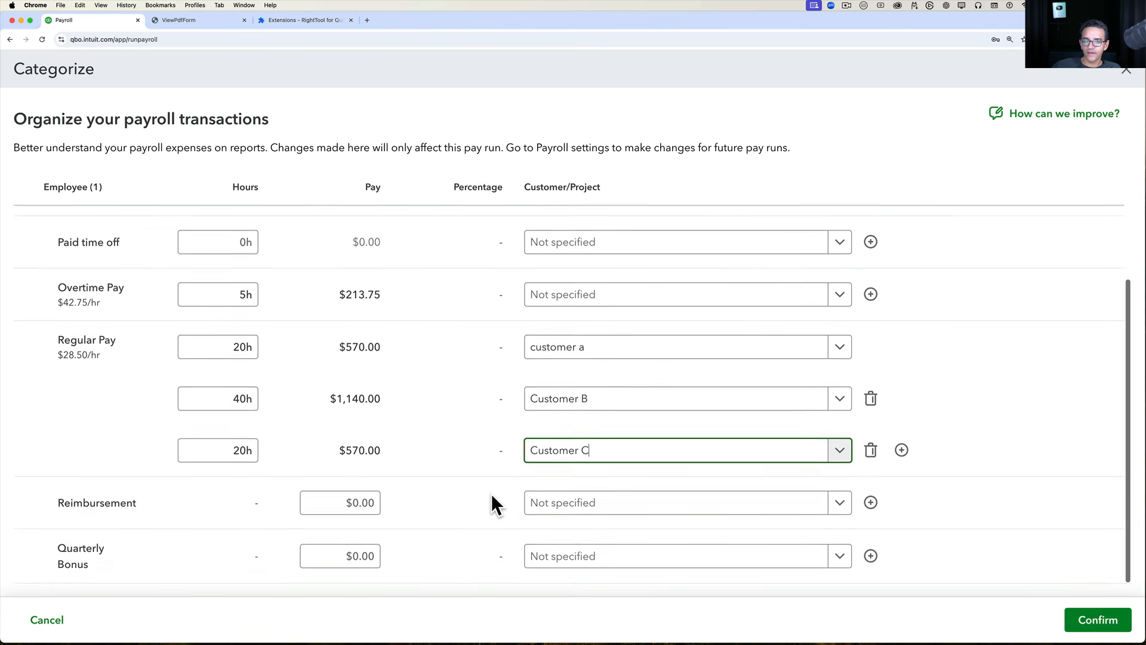
scroll(492, 505, up, 4)
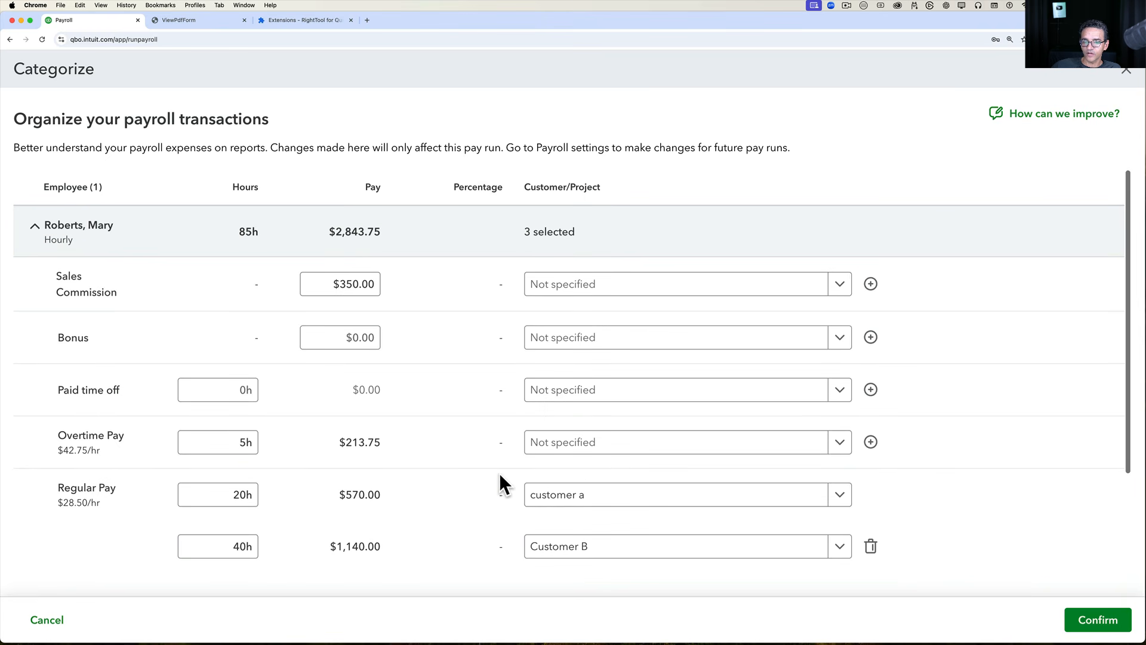
click(627, 287)
click(595, 367)
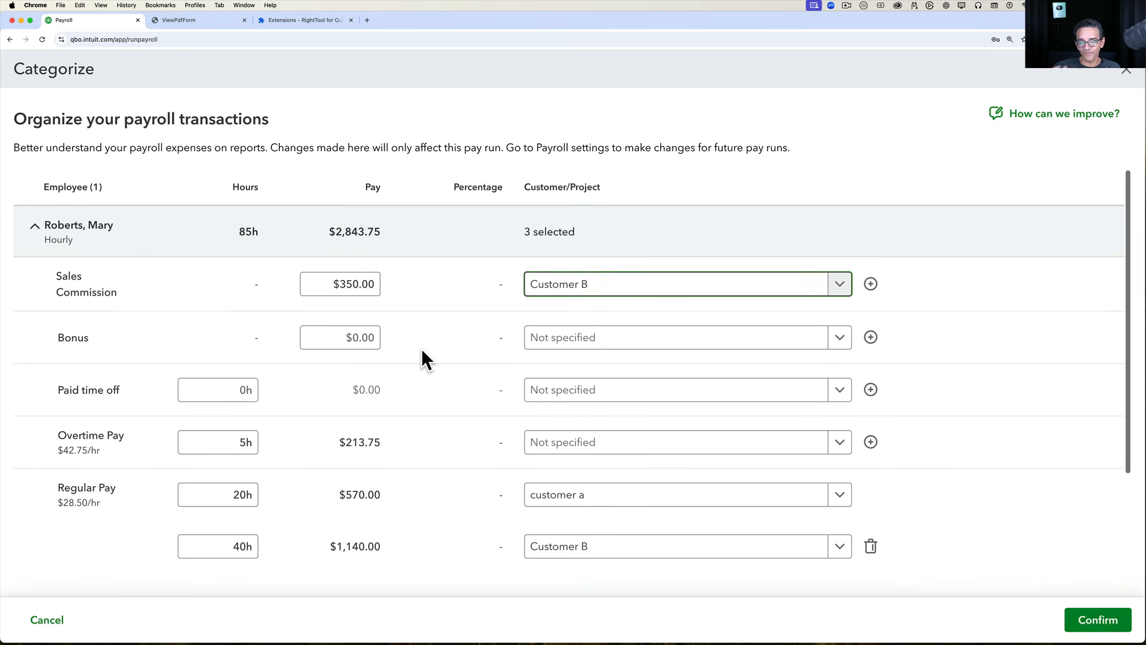
scroll(422, 349, down, 5)
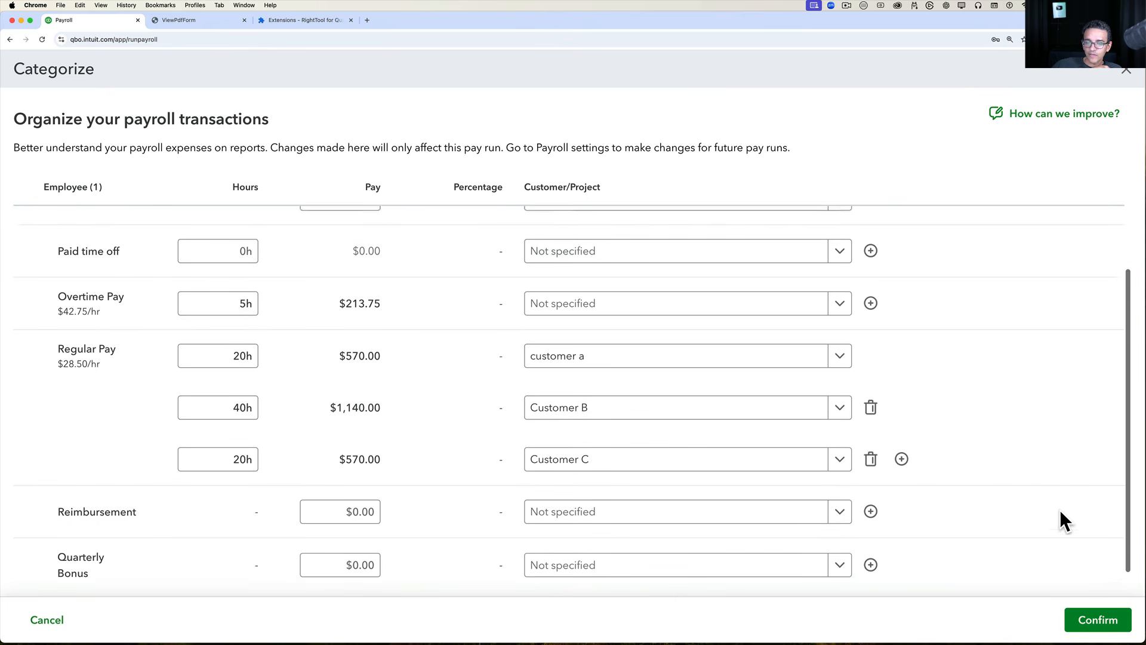
scroll(1051, 478, up, 3)
scroll(1031, 430, up, 2)
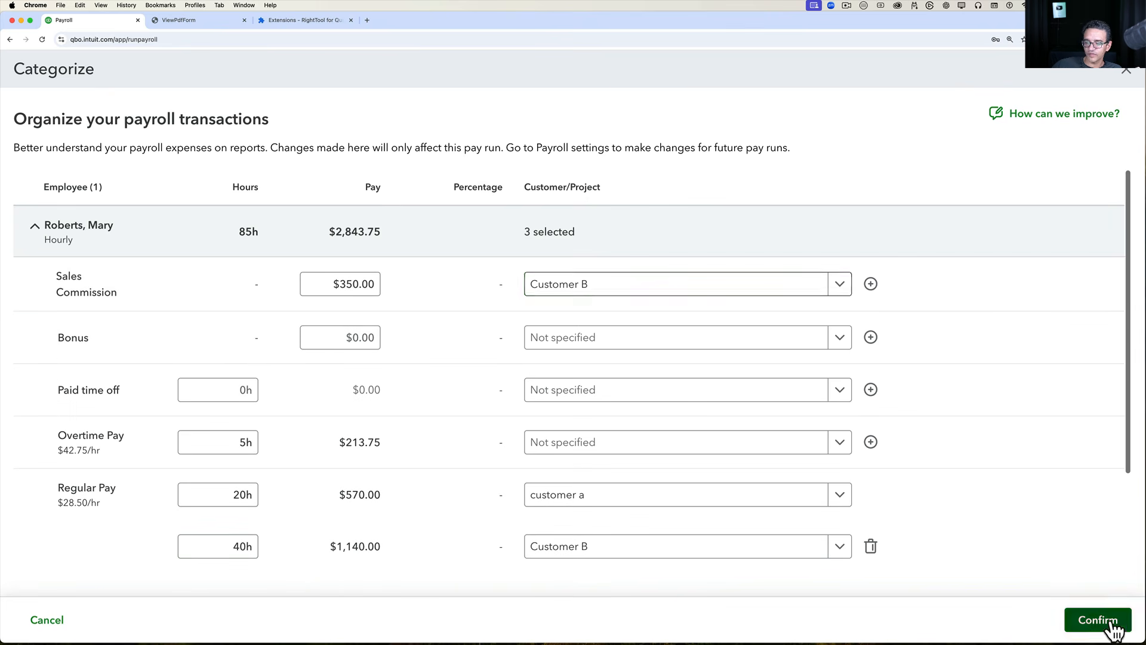
- Confirm the customer allocations and preview the payroll totaling $3,713.20
click(1100, 622)
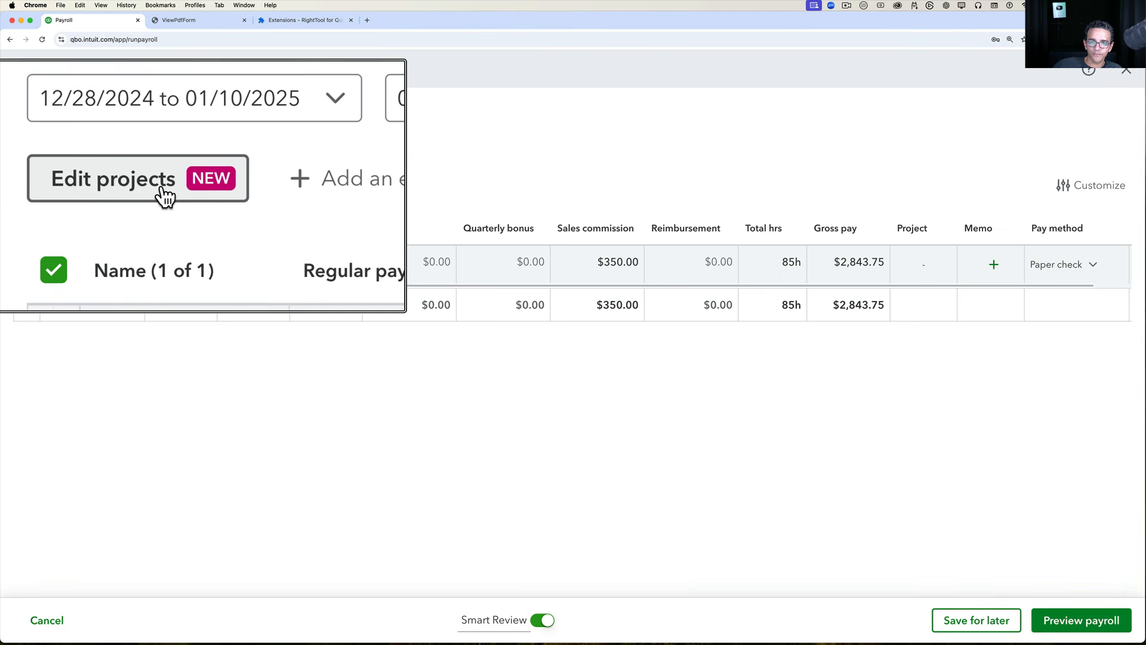
click(201, 266)
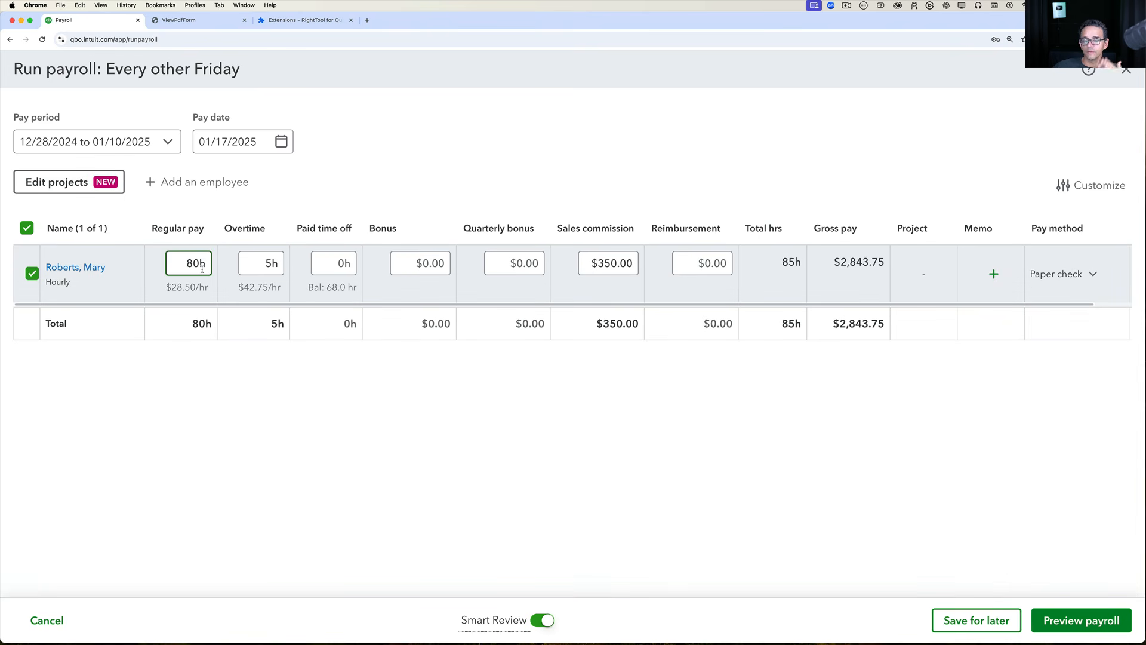
click(1098, 628)
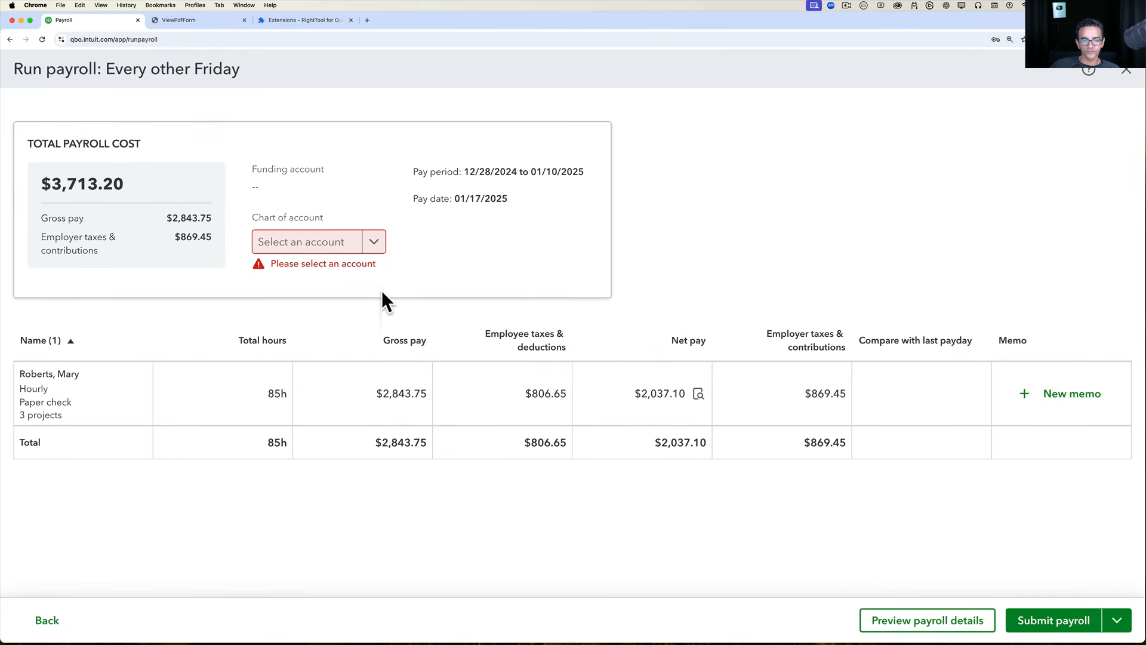
- Choose Paycheck Checking Account as the payroll's funding account
click(372, 246)
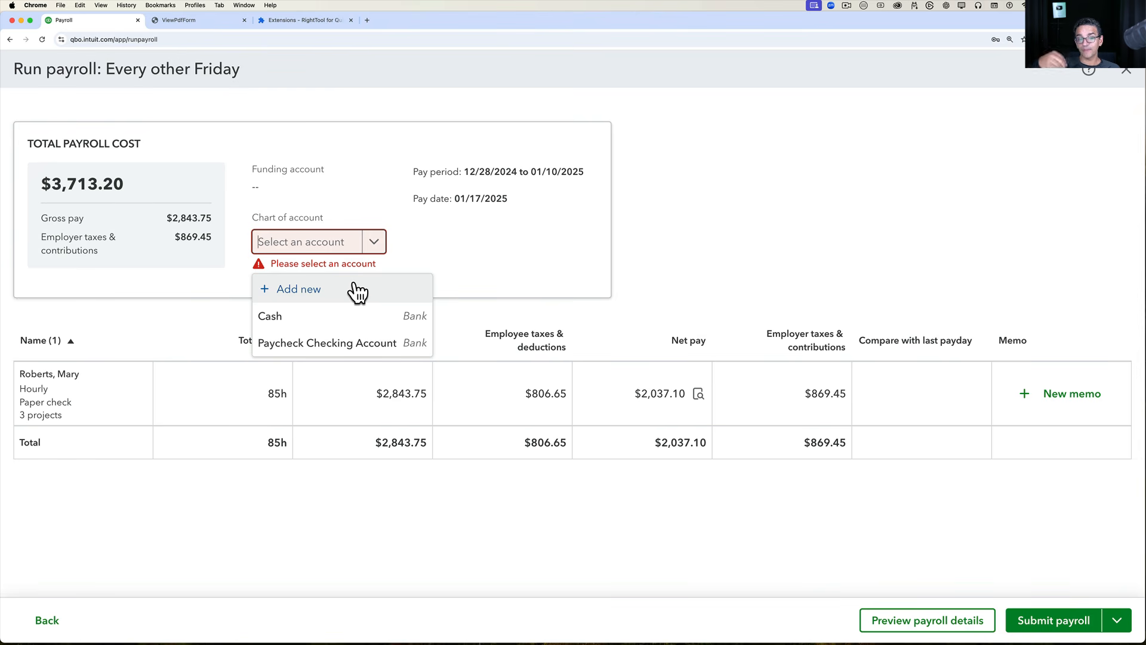
click(334, 343)
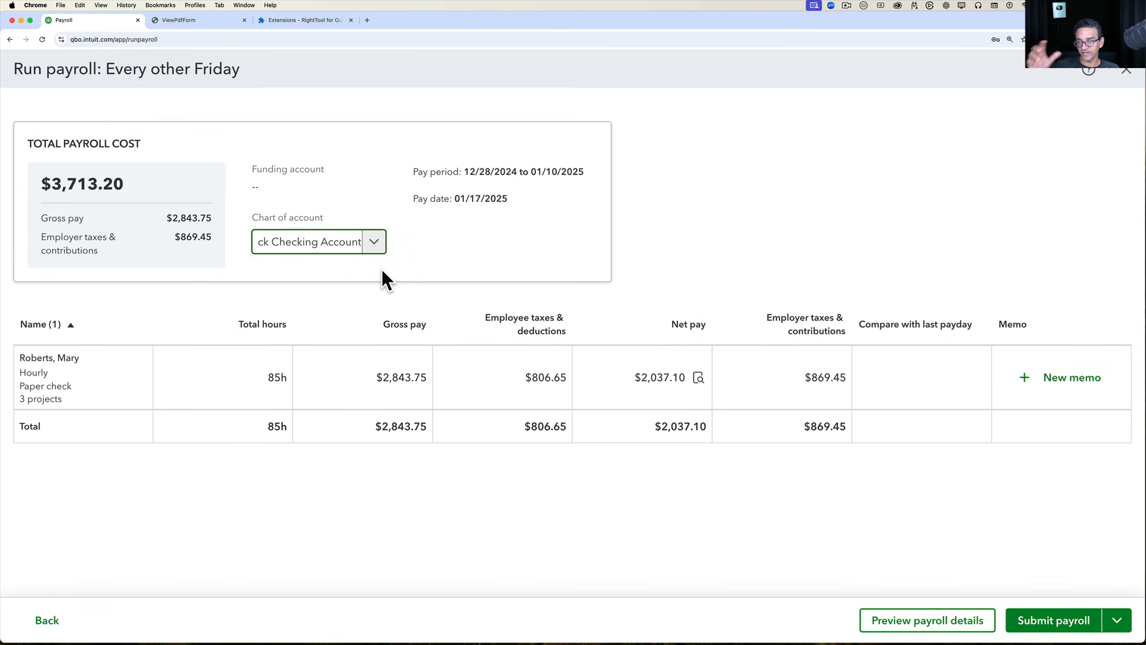
click(946, 621)
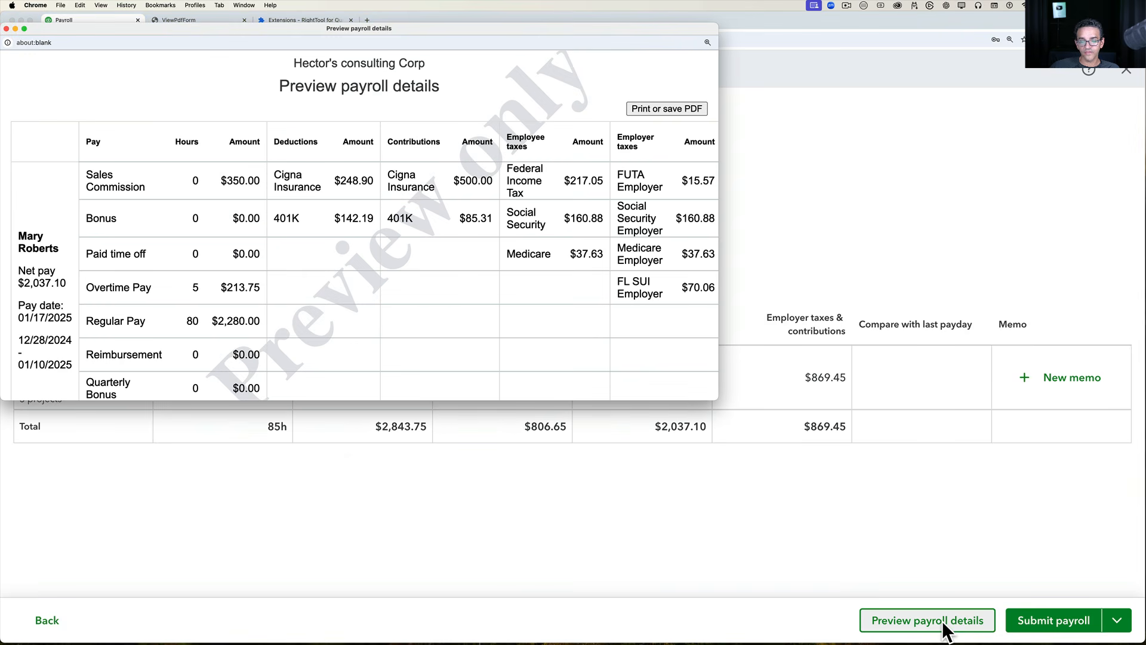
drag(363, 30, 483, 136)
drag(838, 507, 1058, 602)
scroll(769, 449, down, 5)
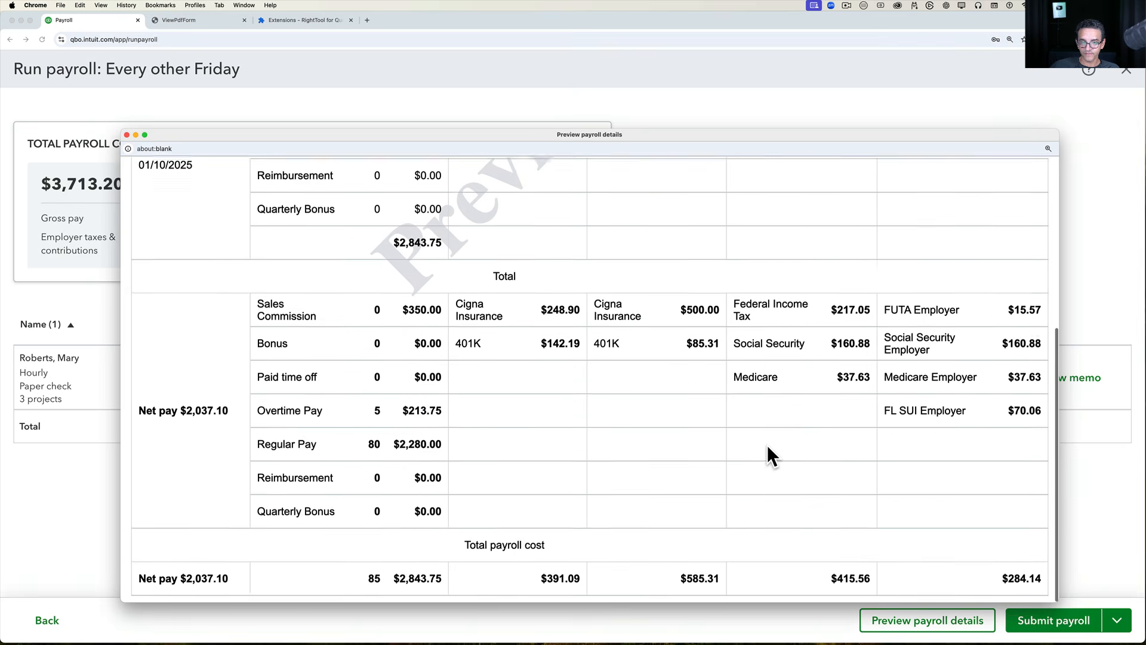
scroll(769, 449, up, 4)
scroll(768, 448, up, 1)
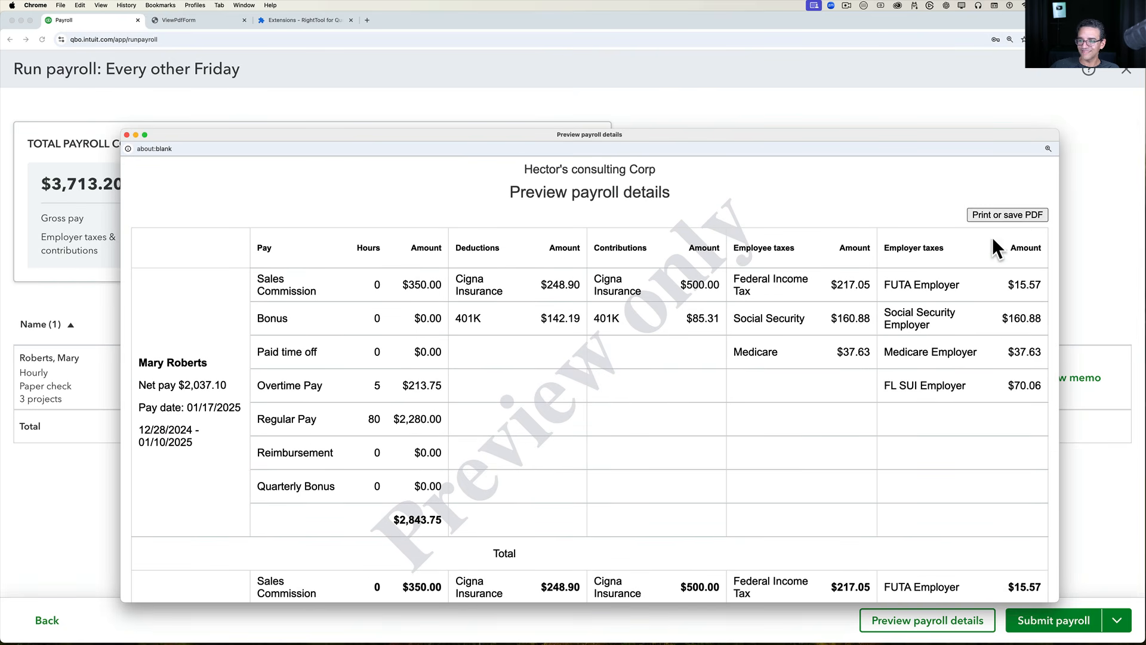
click(1012, 215)
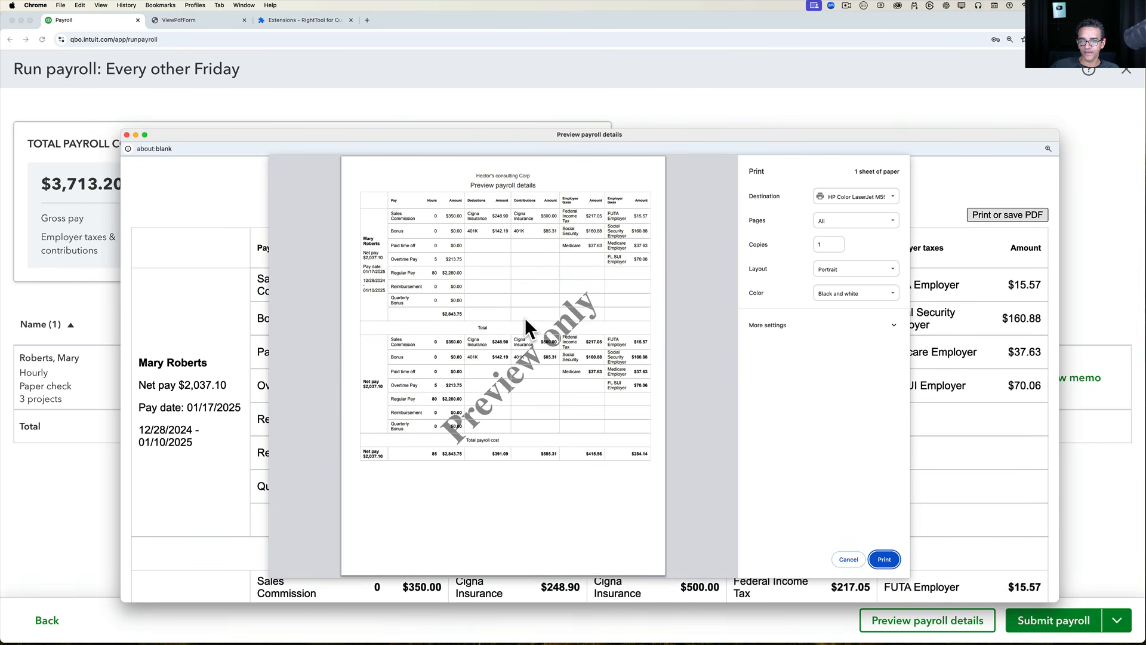
scroll(524, 317, up, 3)
scroll(486, 271, down, 3)
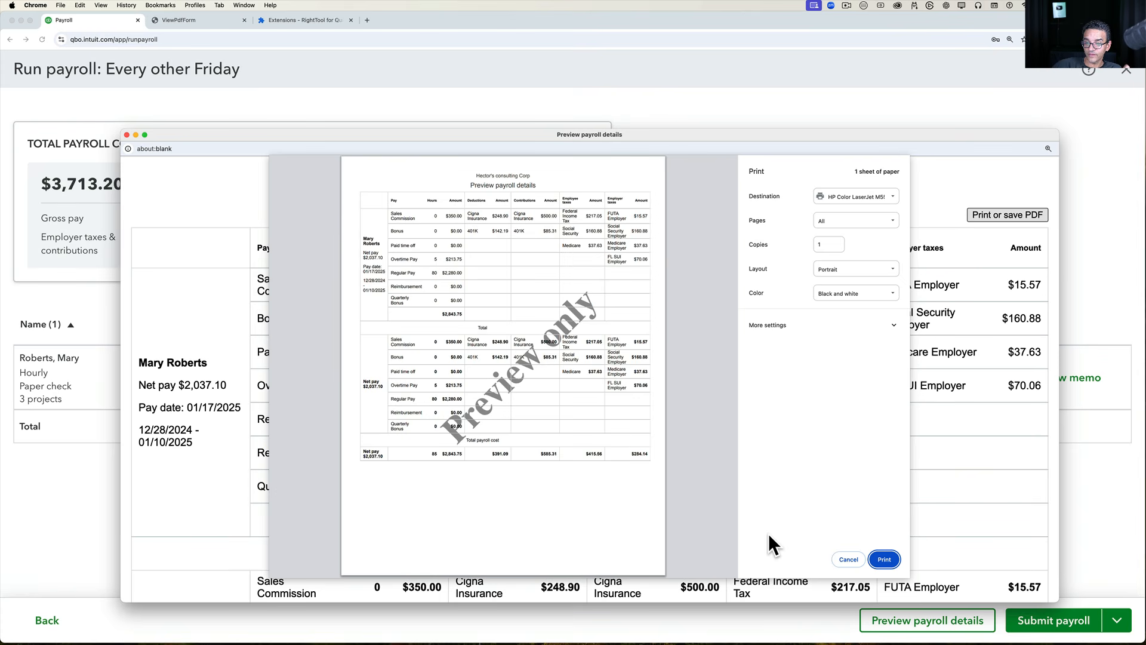
click(853, 561)
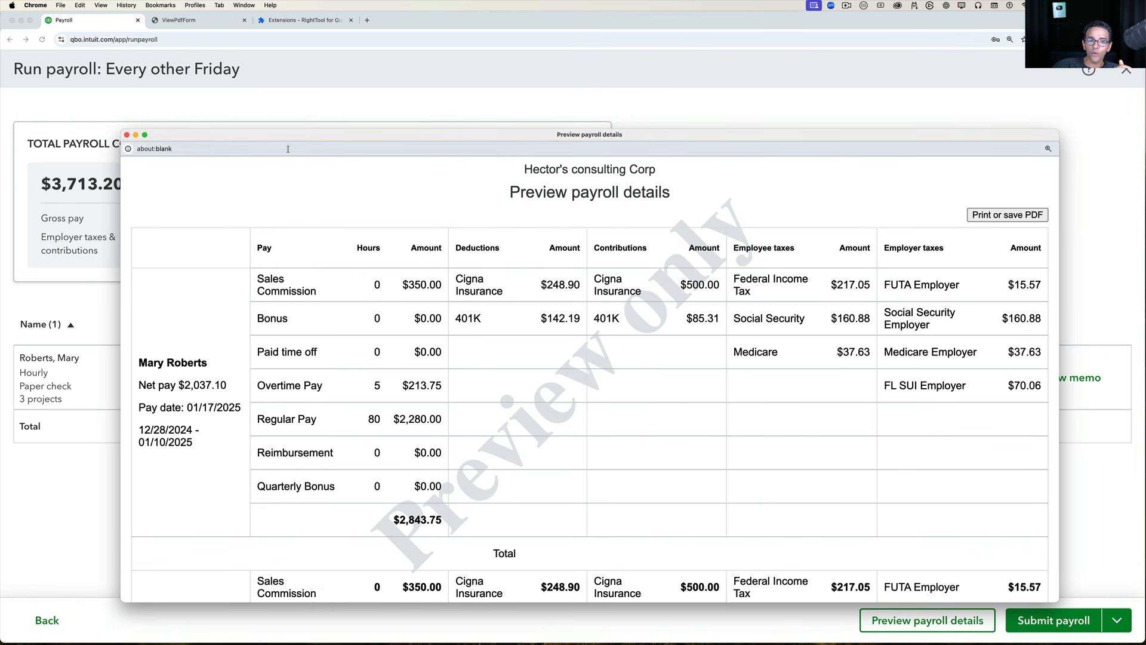
click(126, 135)
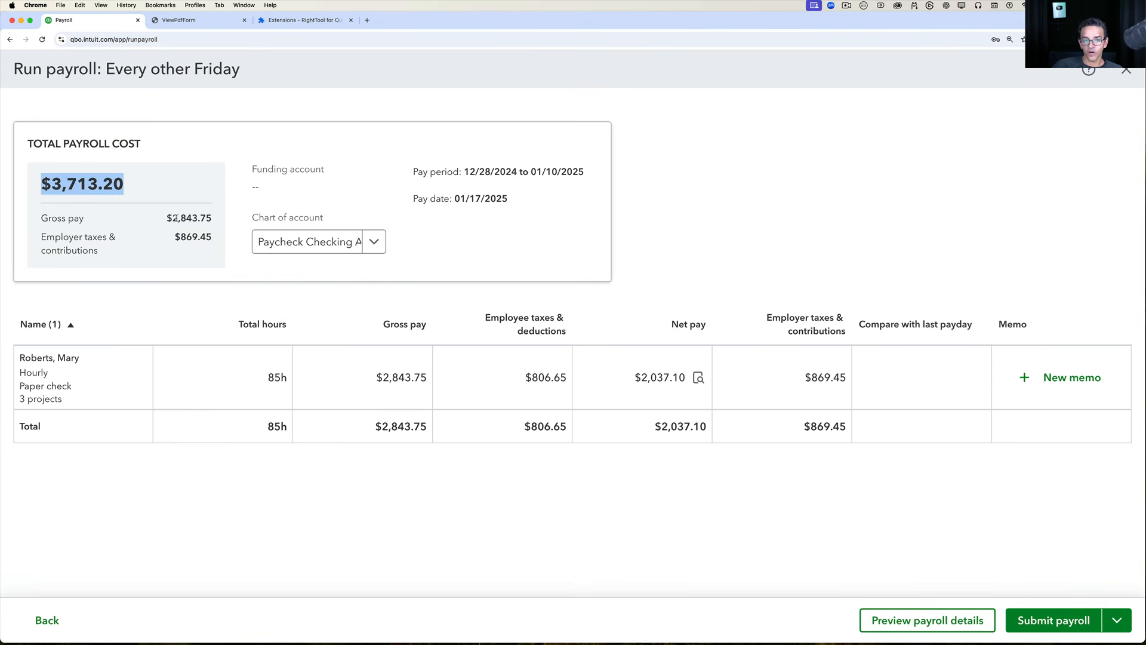
drag(195, 218, 231, 217)
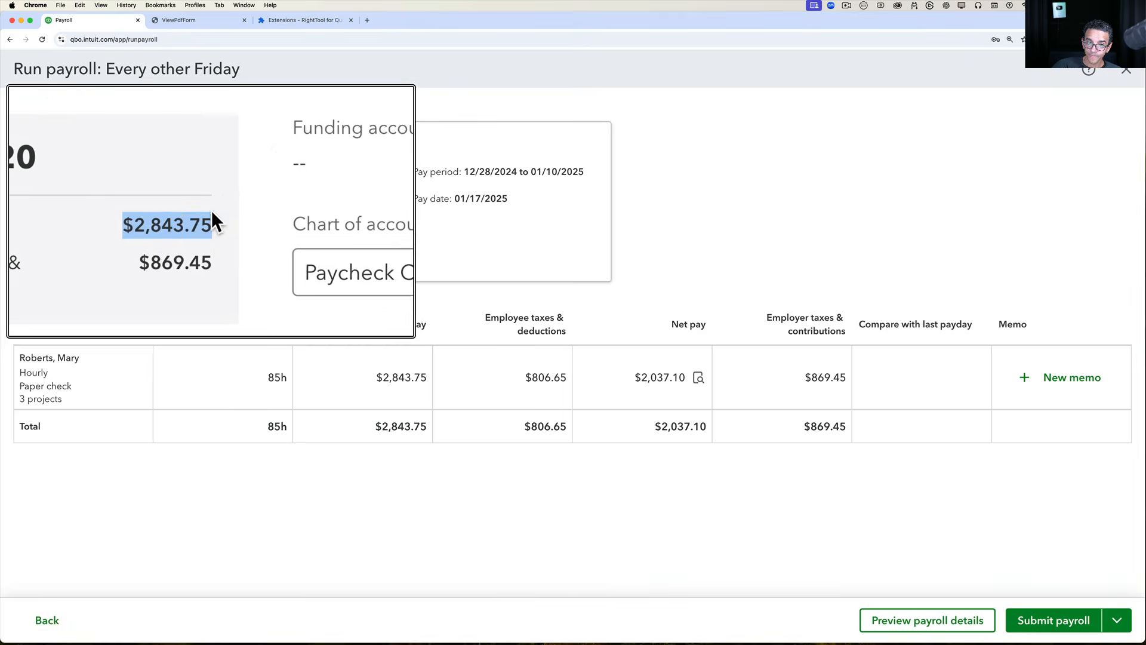
click(175, 235)
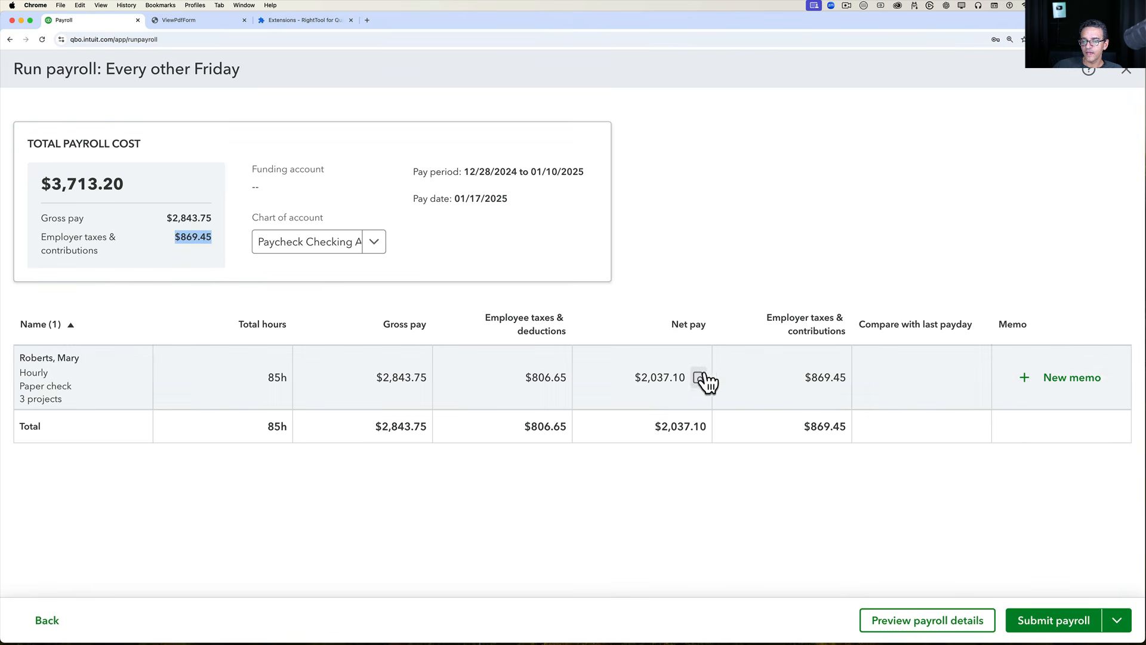
click(699, 378)
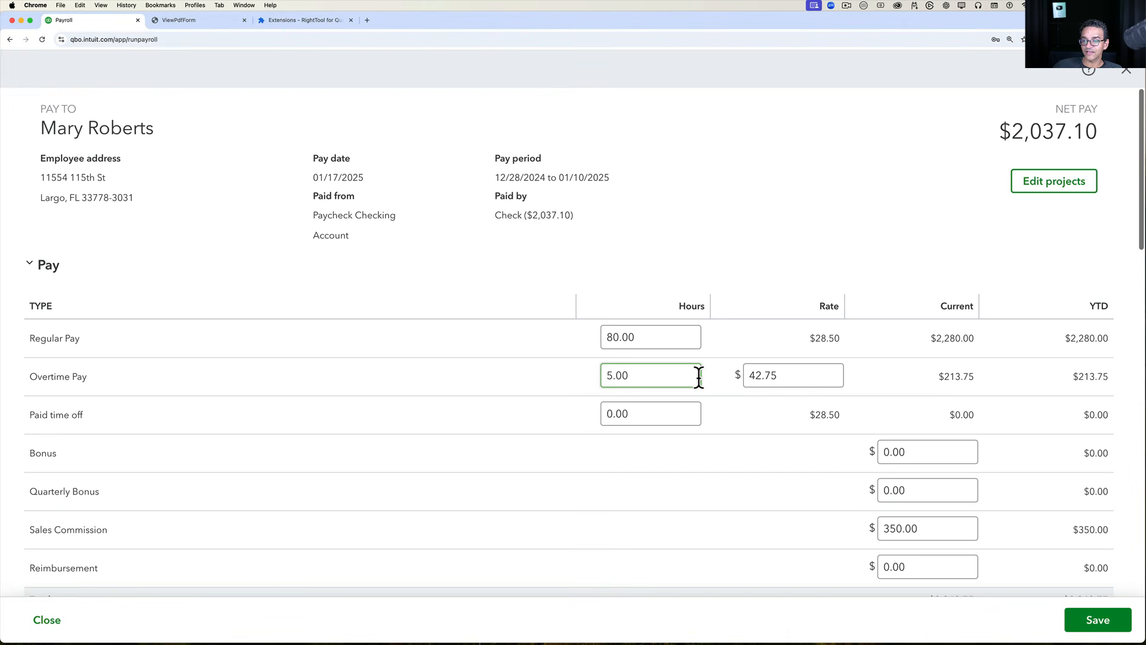
scroll(845, 229, down, 7)
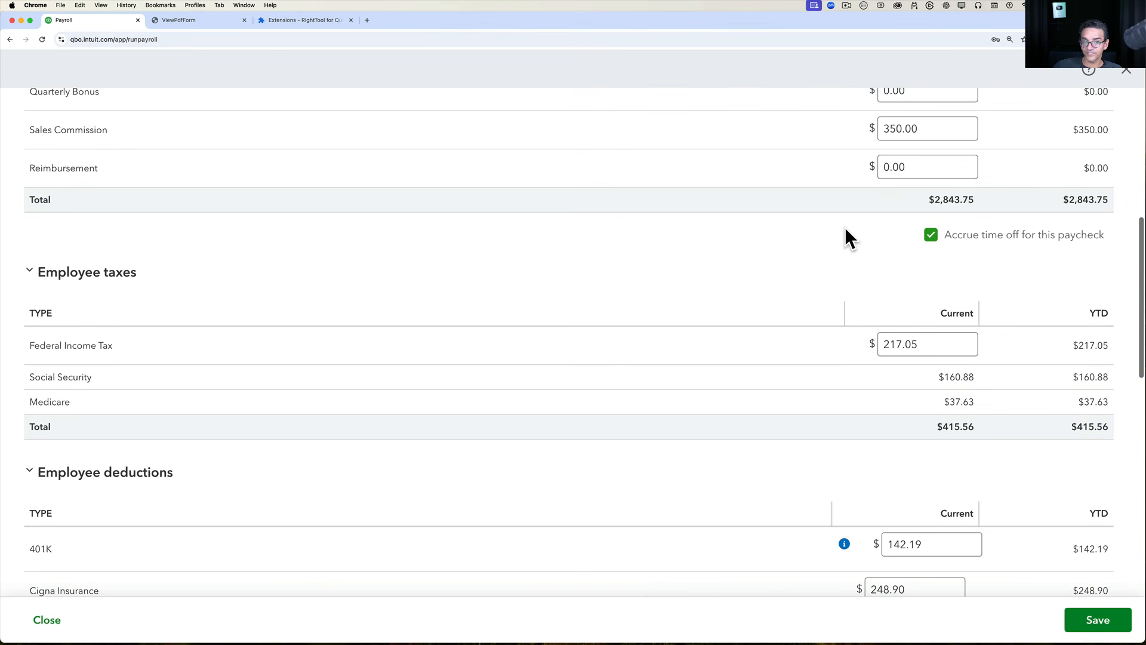
scroll(845, 230, down, 3)
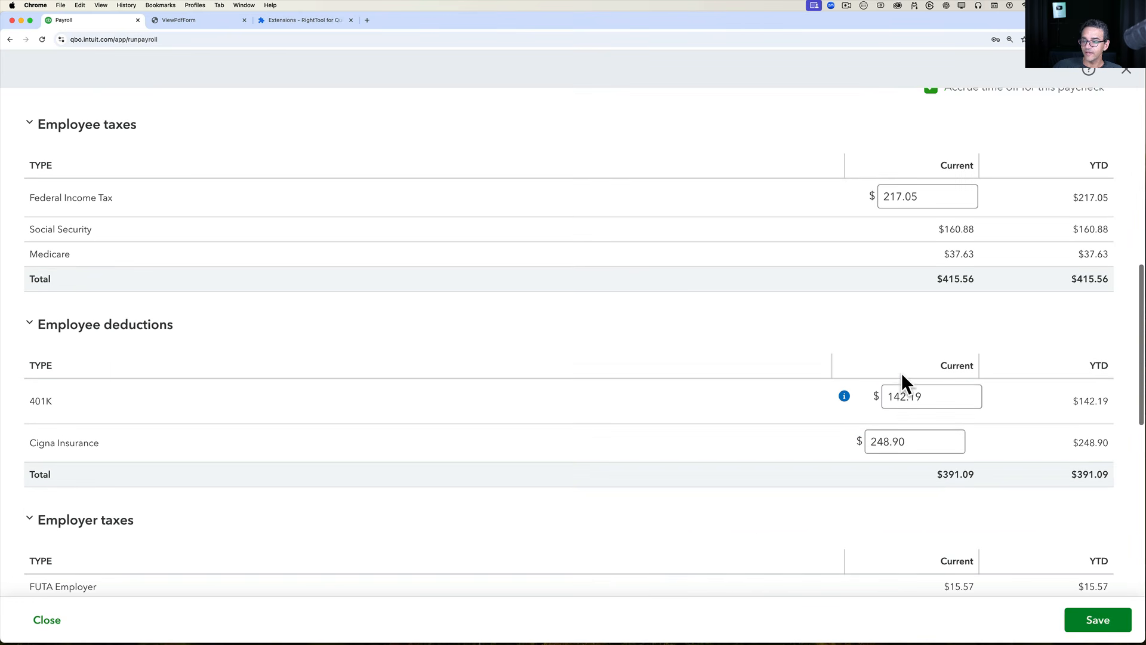
click(919, 396)
click(891, 449)
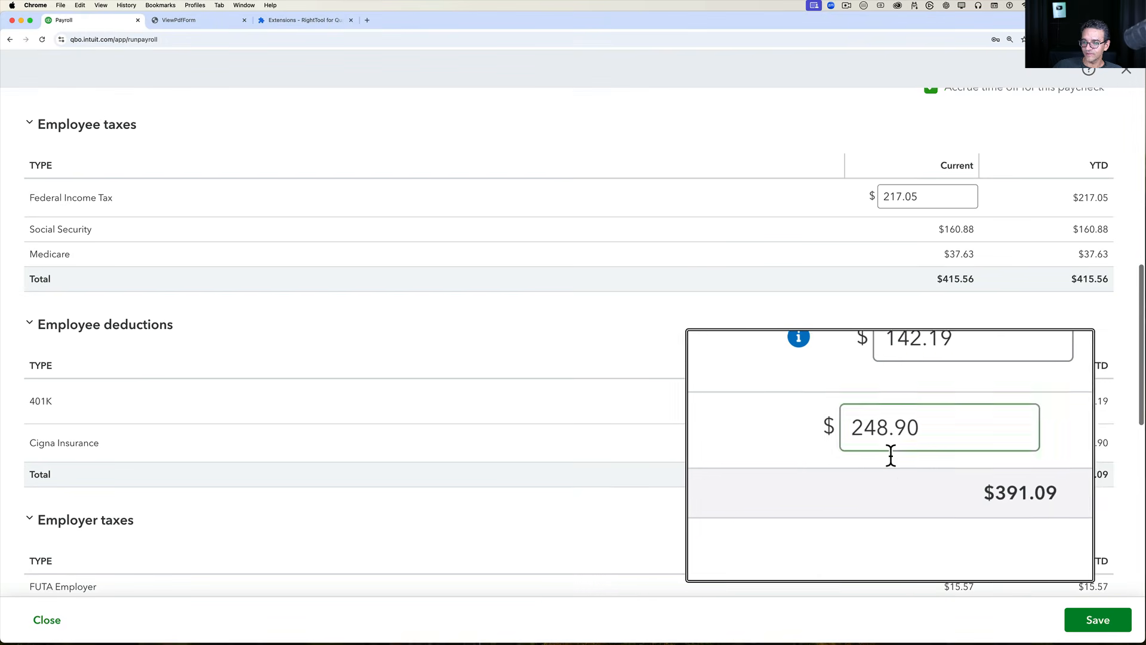
click(858, 520)
scroll(857, 520, down, 4)
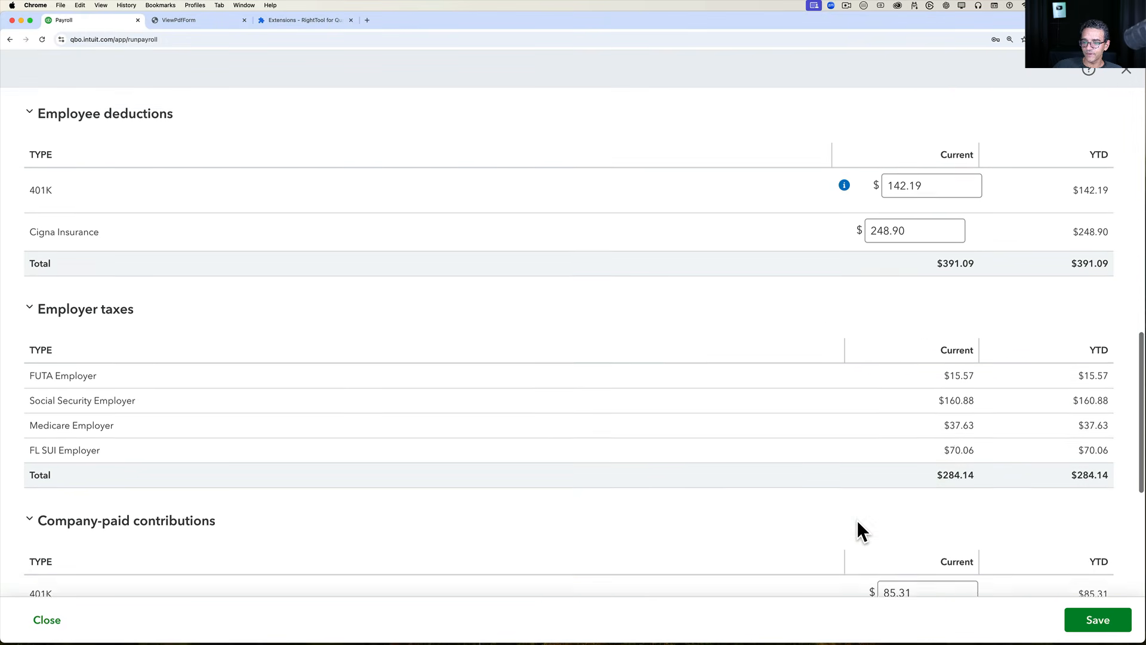
scroll(857, 529, down, 1)
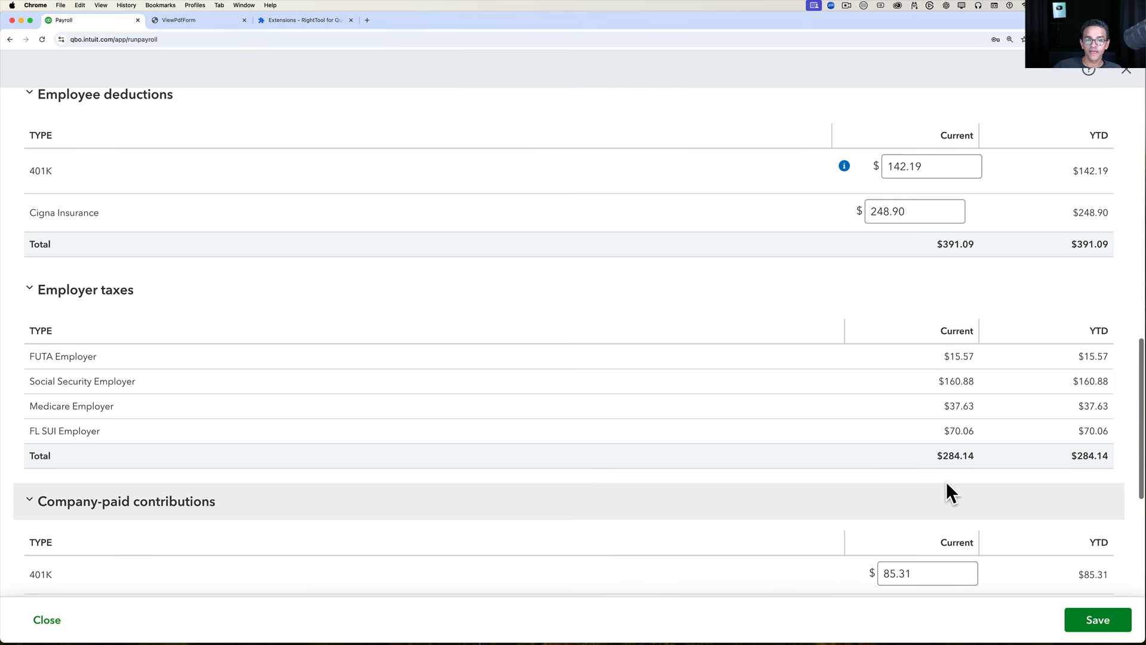
scroll(923, 440, down, 5)
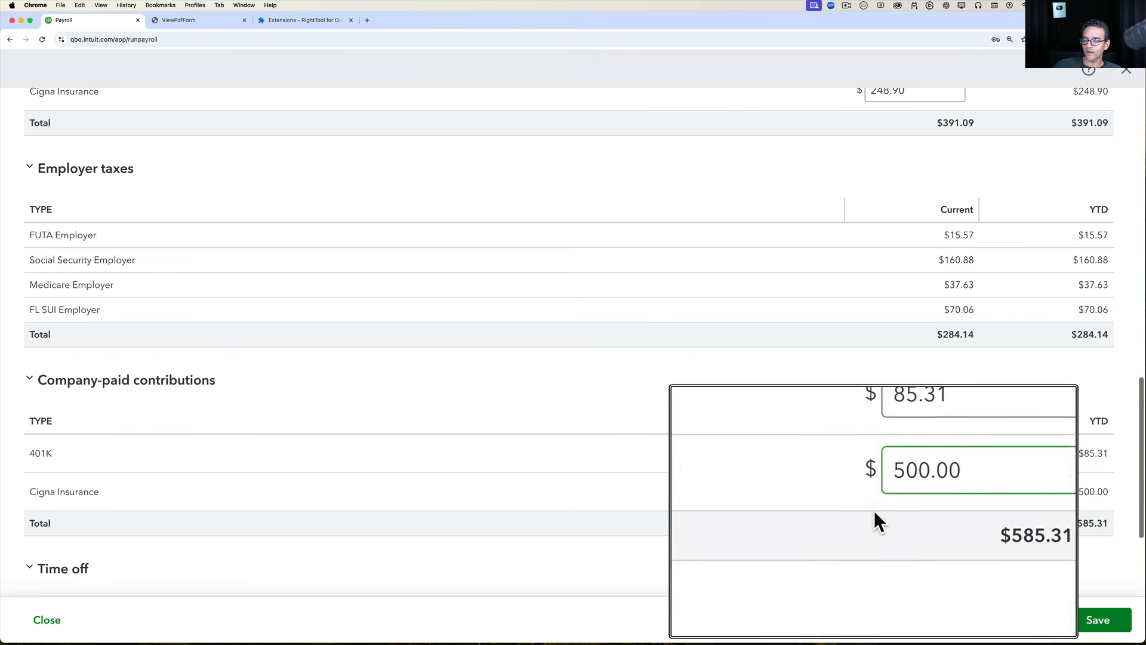
scroll(903, 519, down, 5)
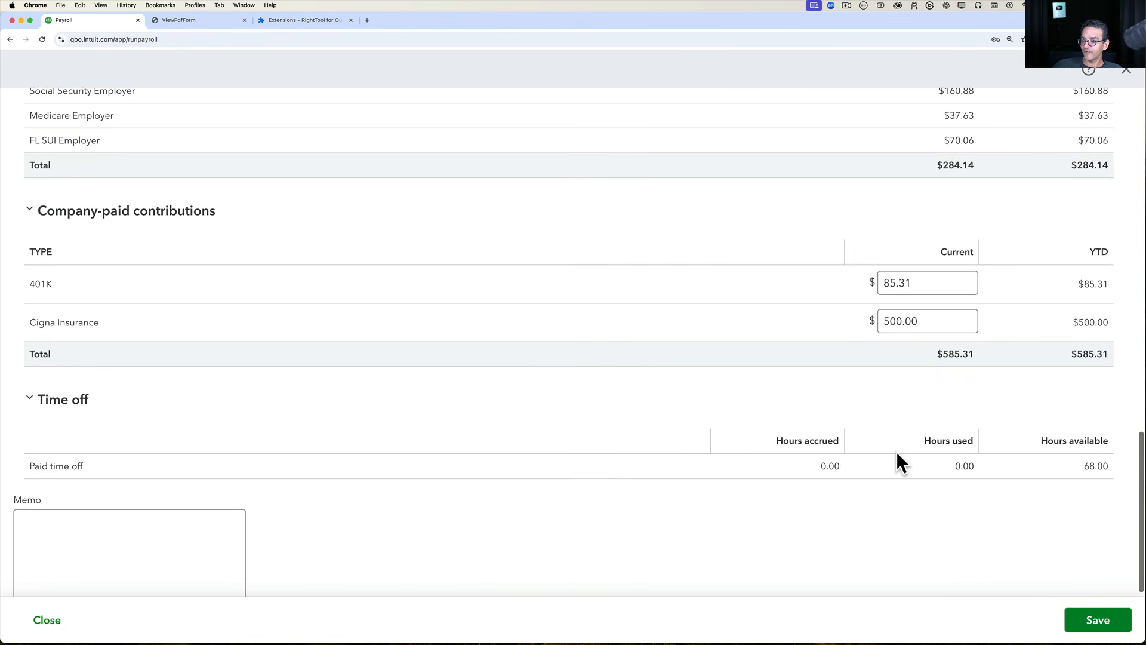
scroll(897, 454, up, 20)
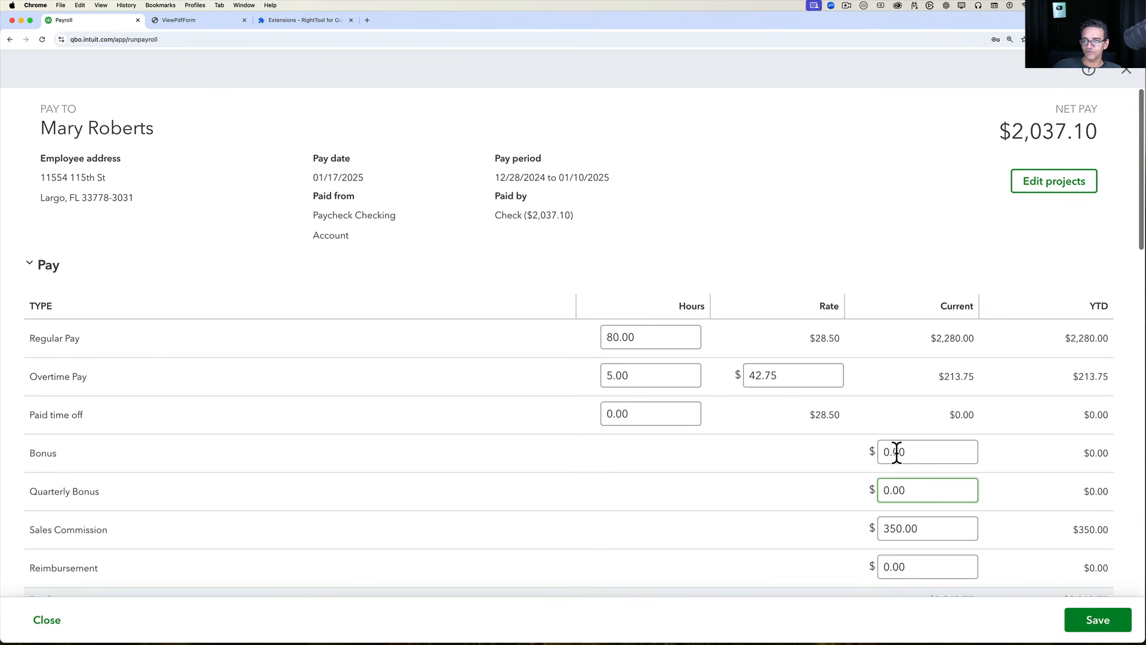
click(897, 452)
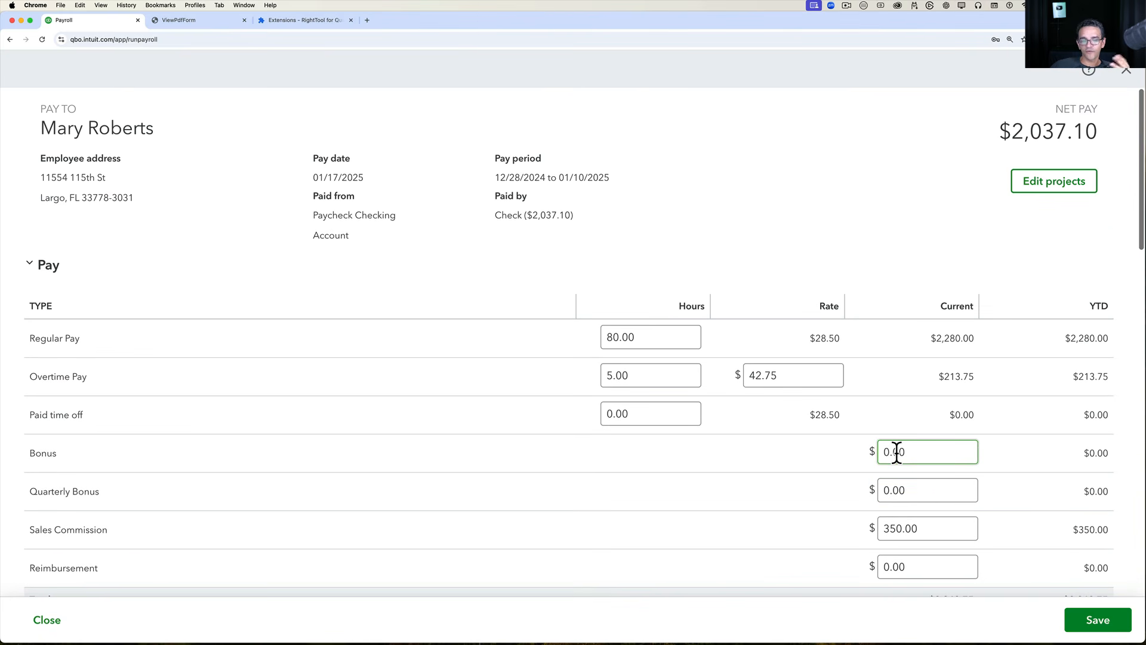
click(1022, 398)
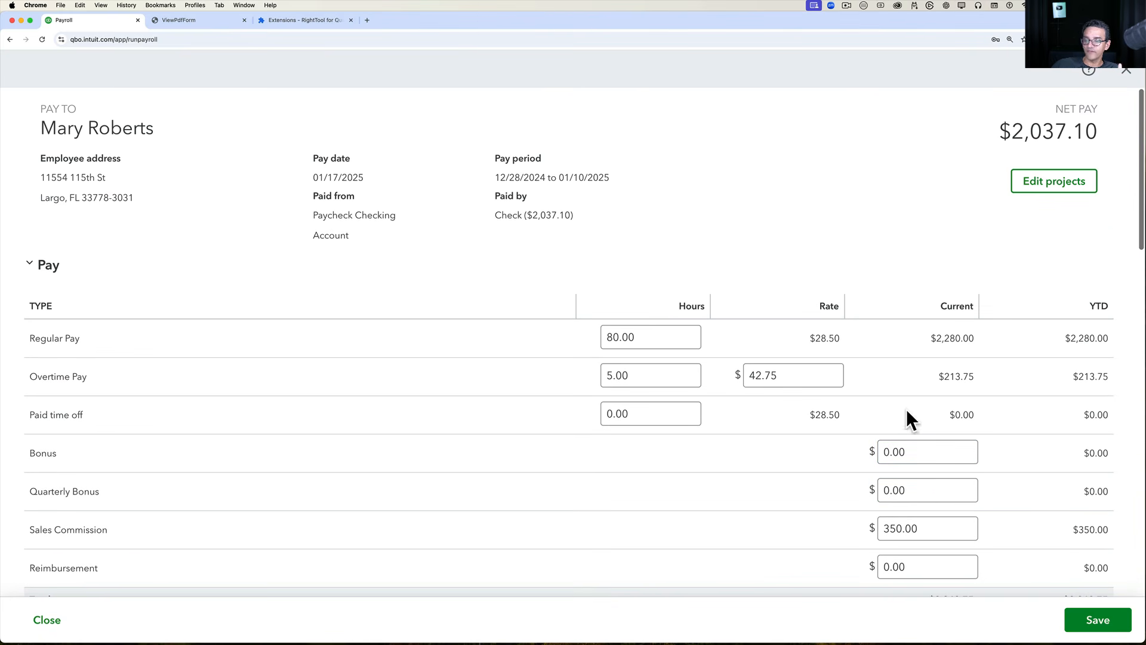
scroll(907, 409, down, 3)
scroll(906, 409, up, 3)
scroll(907, 409, down, 5)
scroll(906, 408, up, 3)
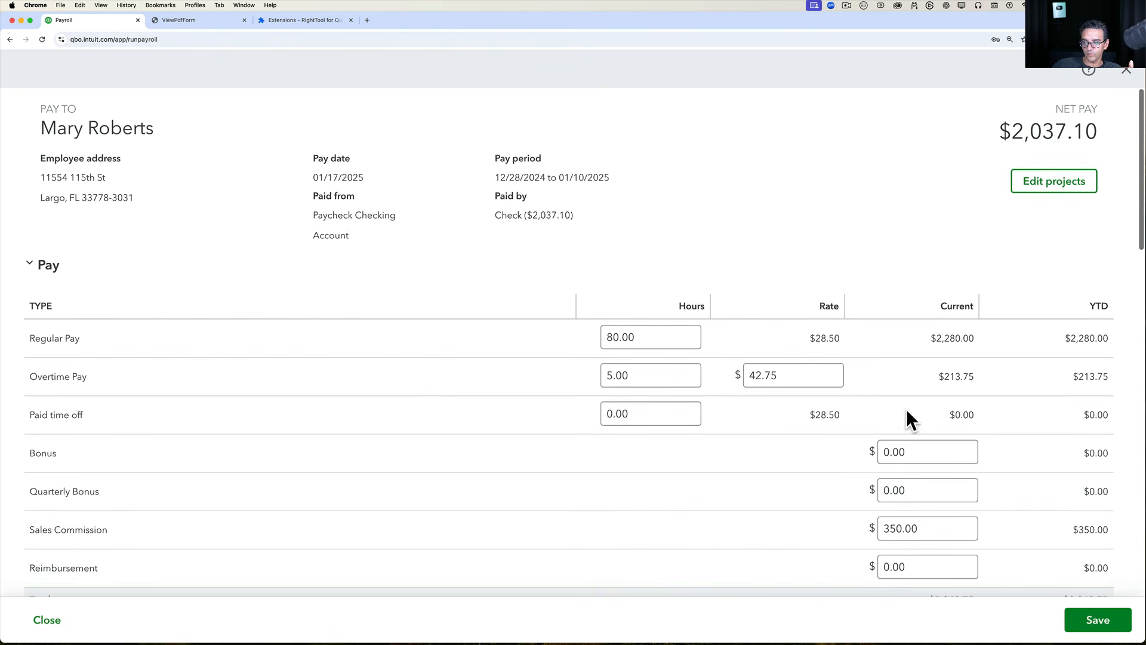
click(1102, 615)
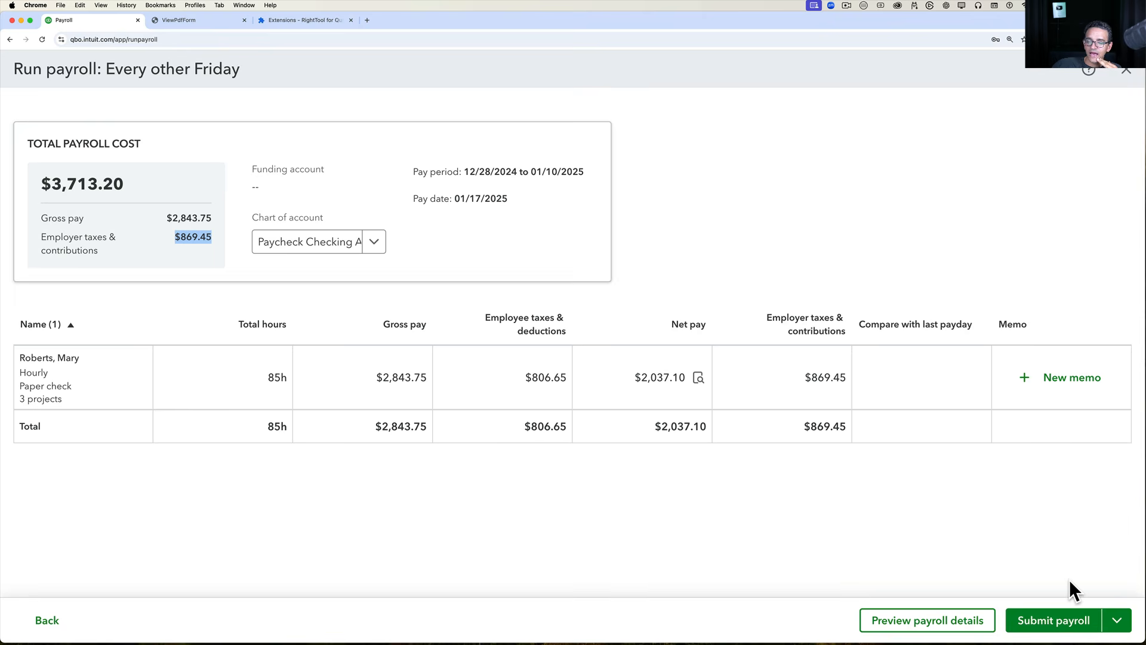
- Submit the payroll, dismiss the print tip, and confirm check number 8484
click(1016, 621)
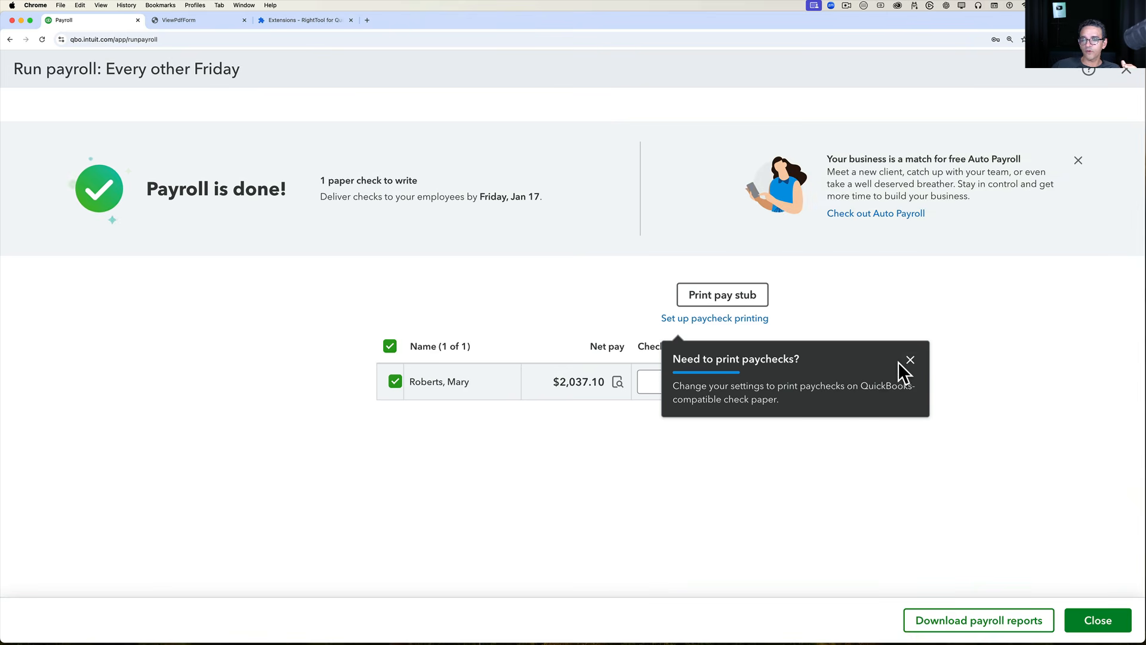
click(909, 360)
click(679, 378)
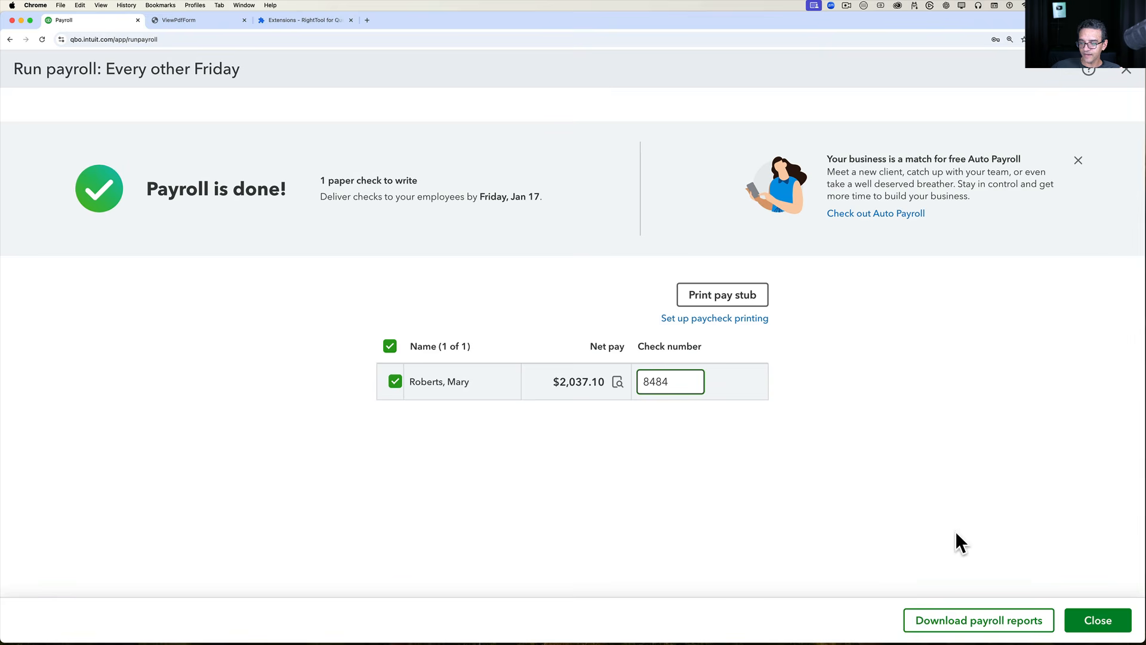
click(694, 425)
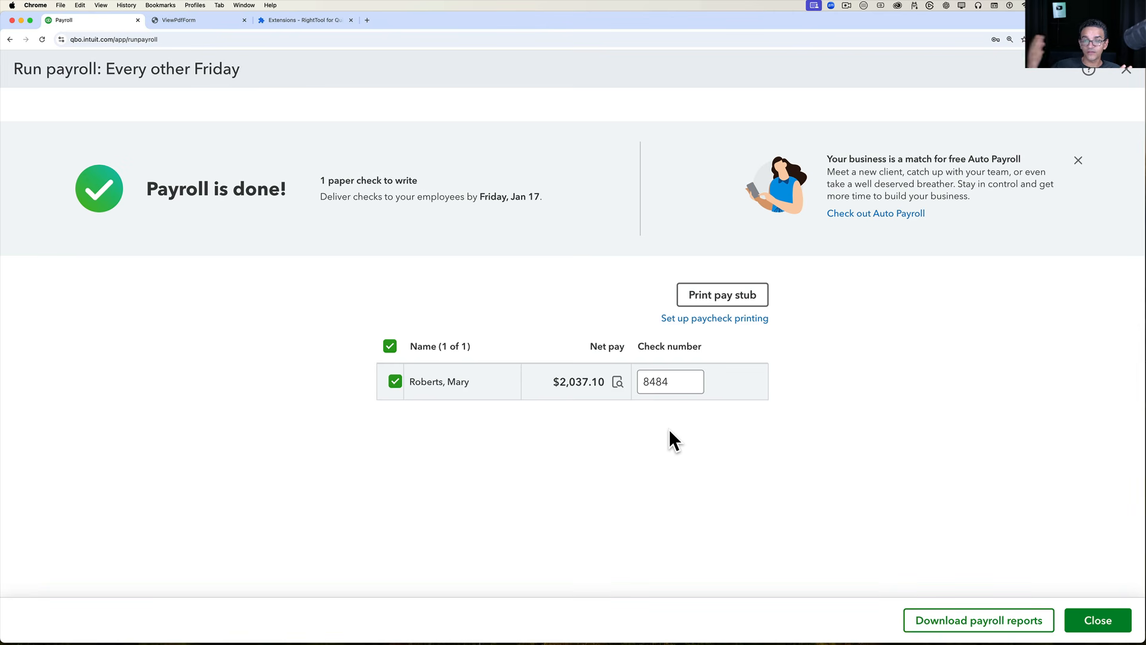
click(668, 387)
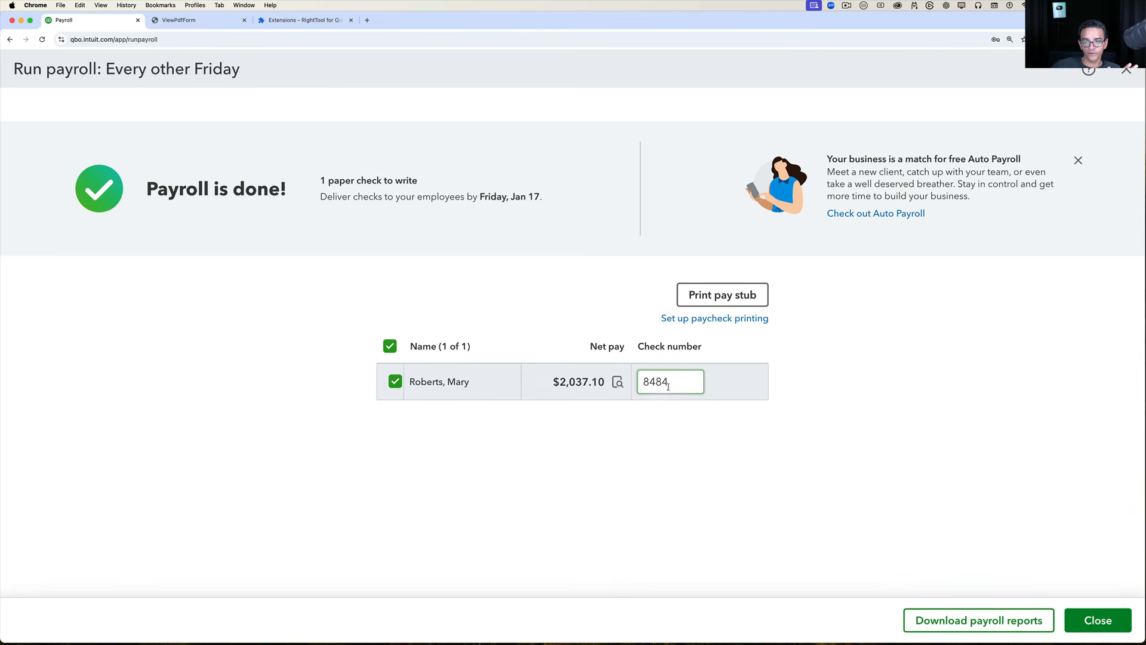
- Read the $2,037.10 pay stub PDF at 125%, then go back to the Payroll is done page
click(725, 295)
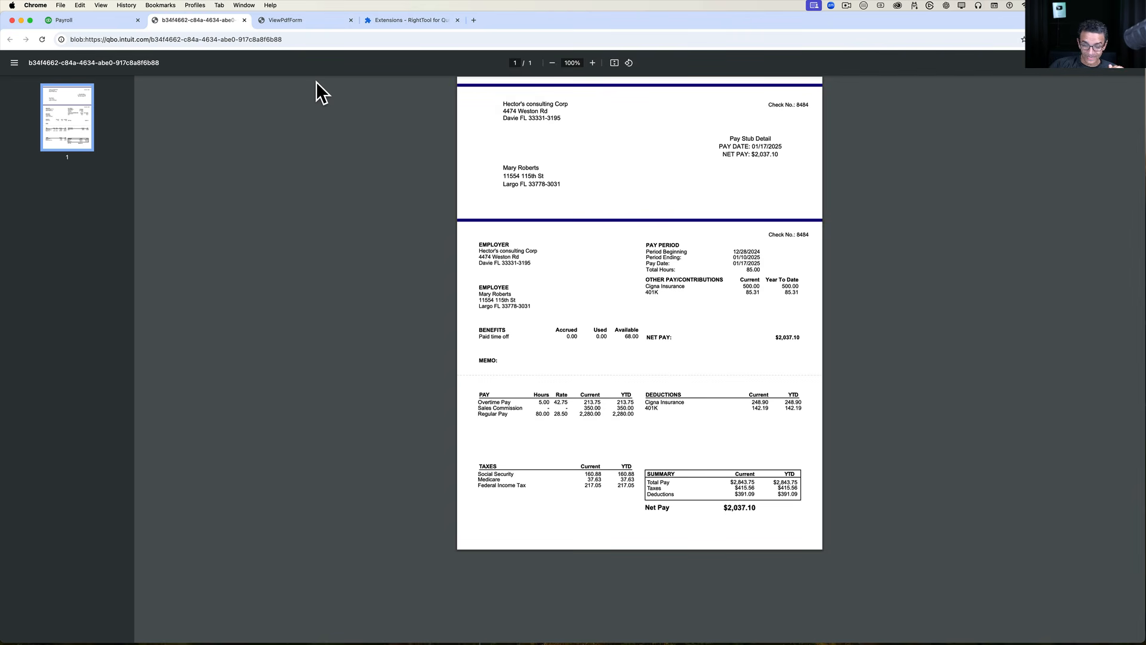
key(super+equal)
key(super+equal)
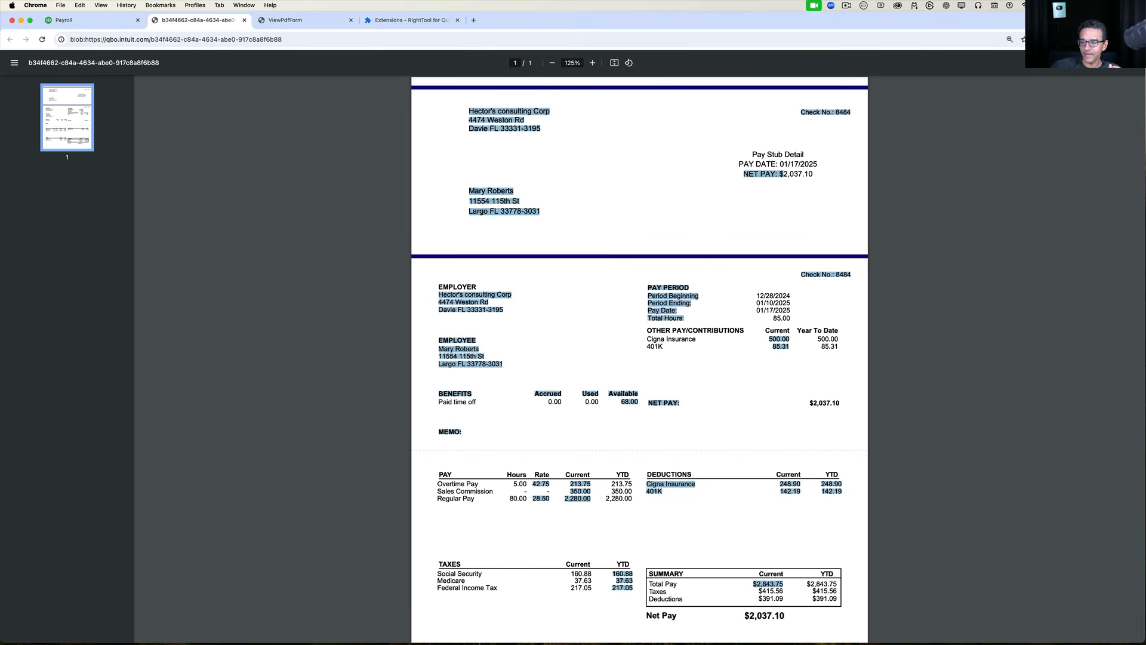
scroll(681, 421, down, 1)
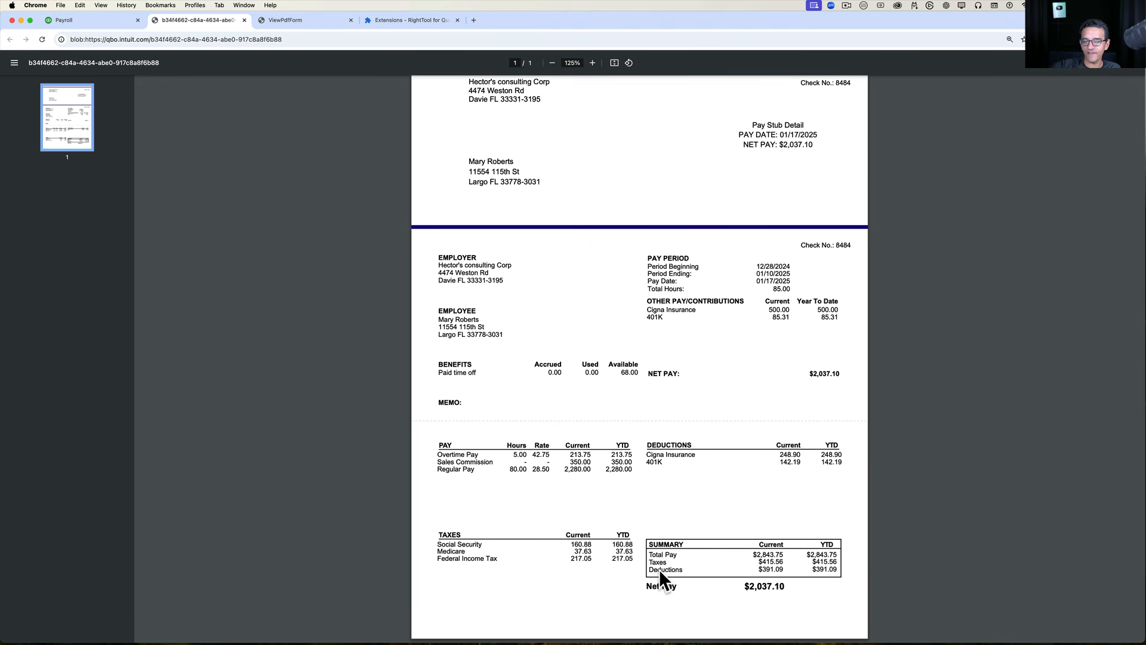
click(95, 19)
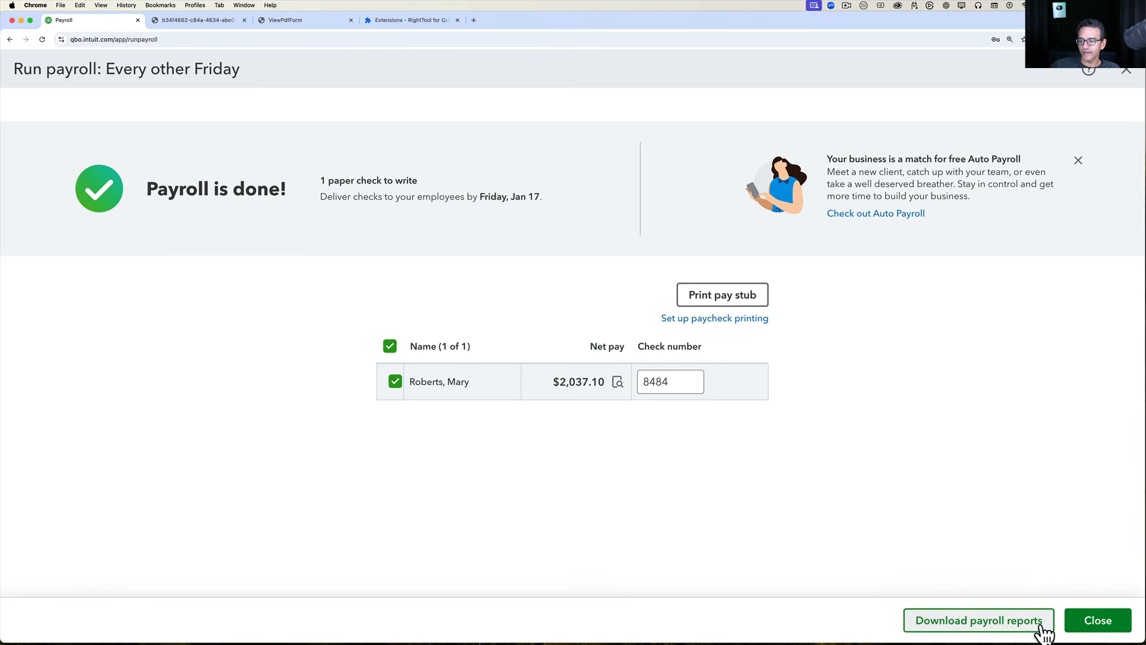
- Export the checked payroll reports to Excel and open PayrollAggregatedReport (1).xls
click(993, 628)
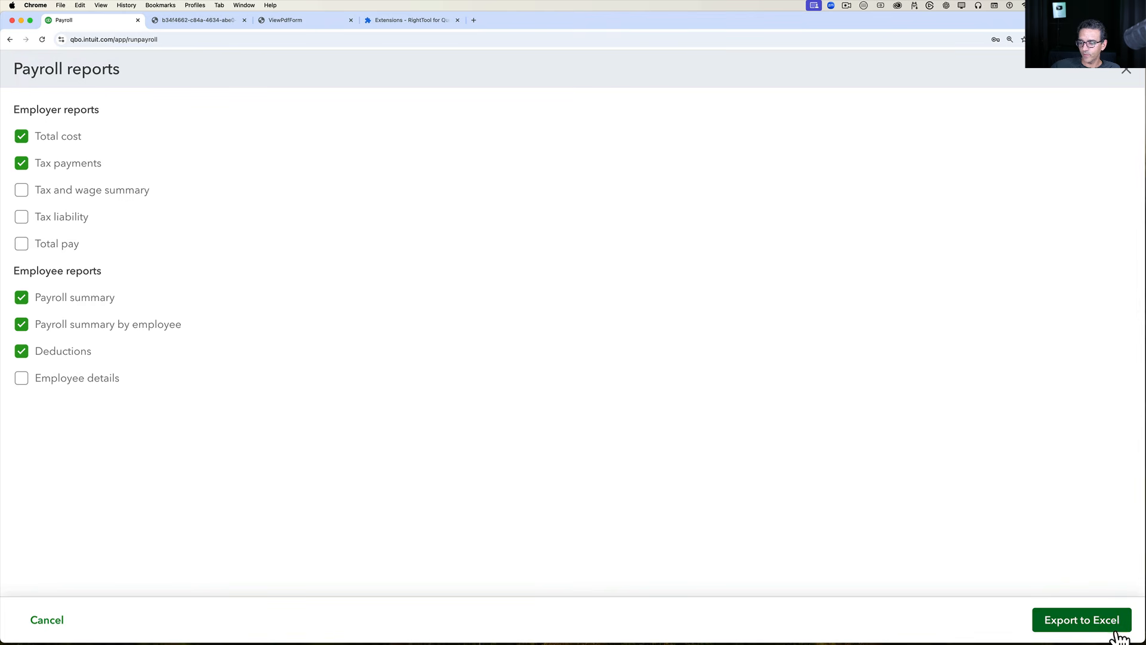
click(1084, 618)
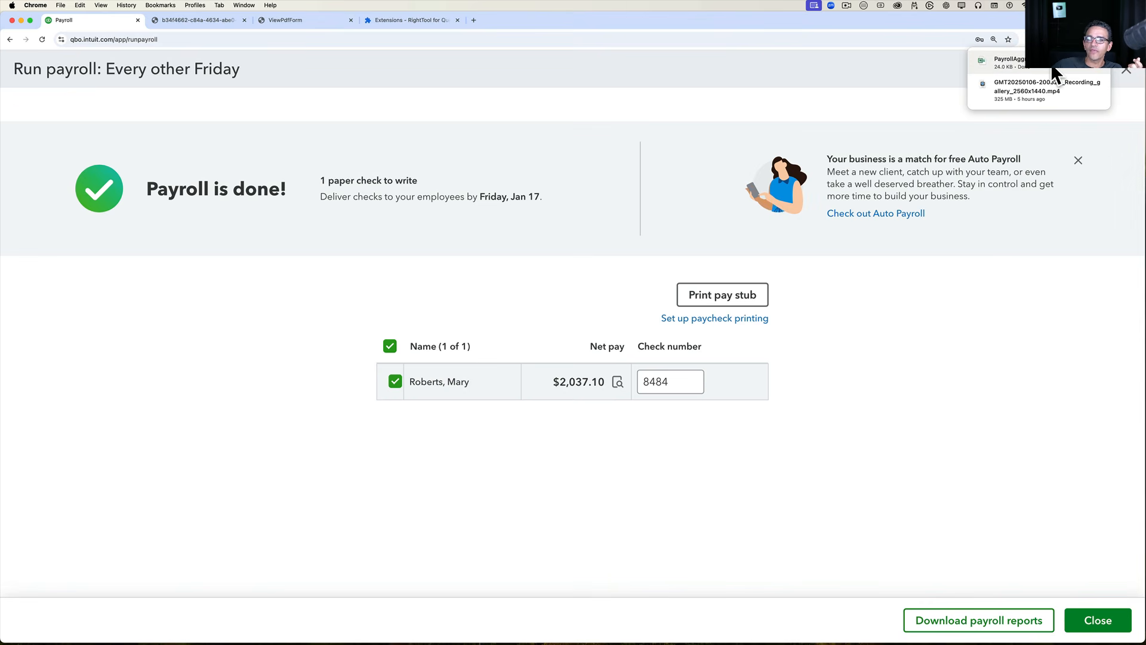
click(1052, 66)
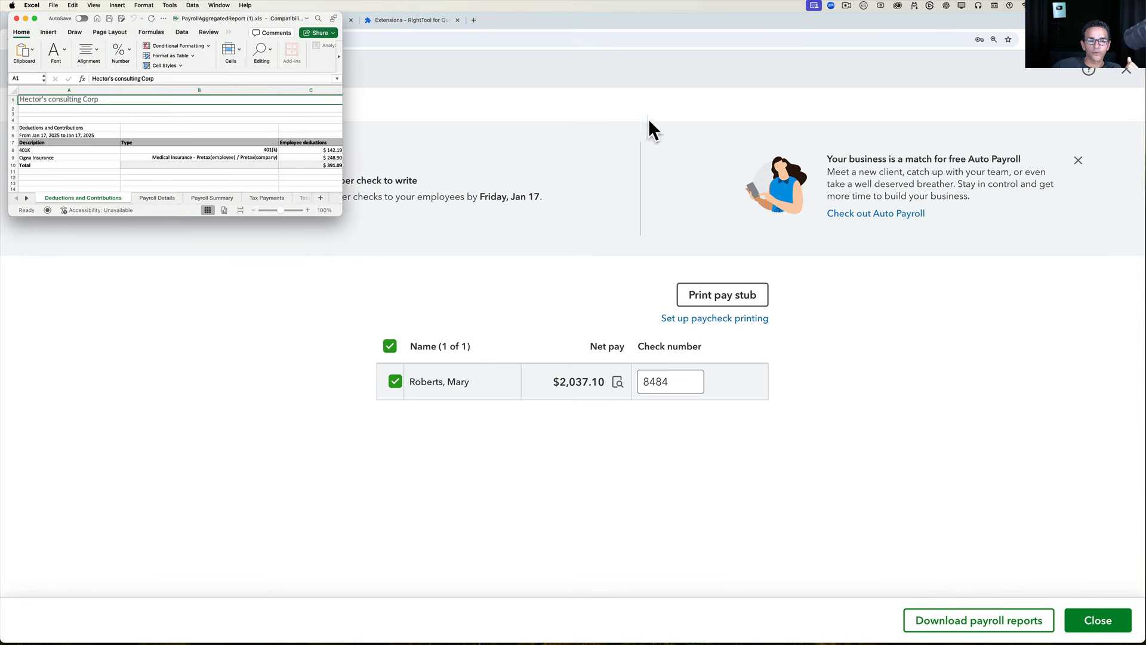
- Check the Payroll Details, Payroll Summary, Tax Payments and Total Cost sheets ($3,713.20 total), then close the workbook
double_click(339, 210)
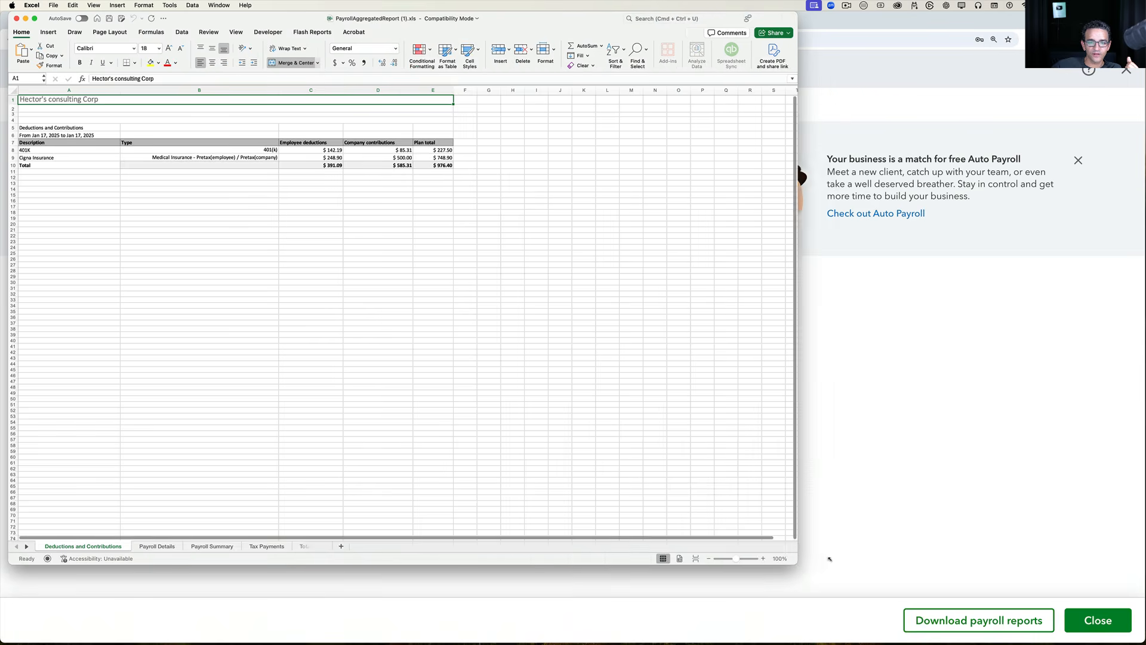
drag(808, 548, 814, 547)
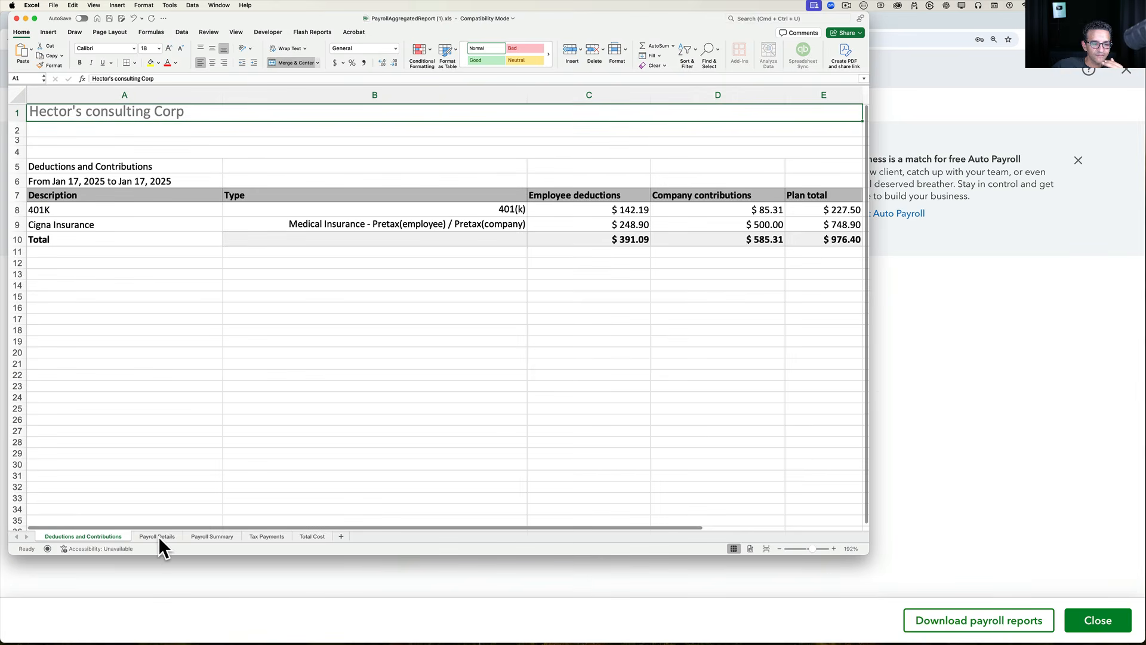
click(158, 537)
click(221, 536)
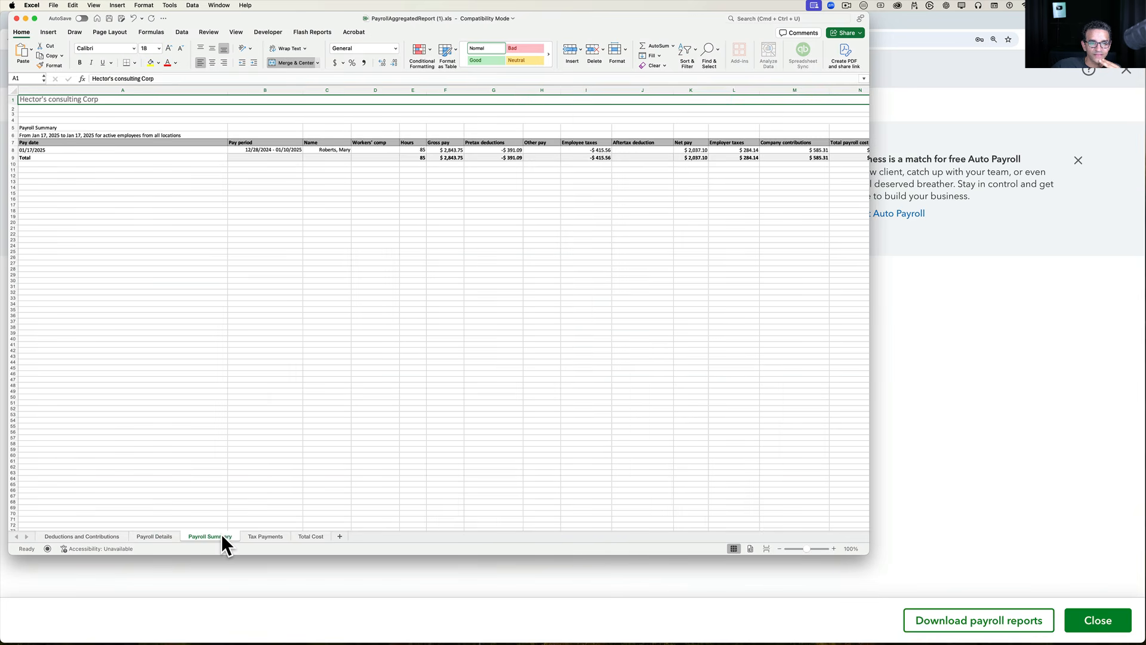
click(254, 536)
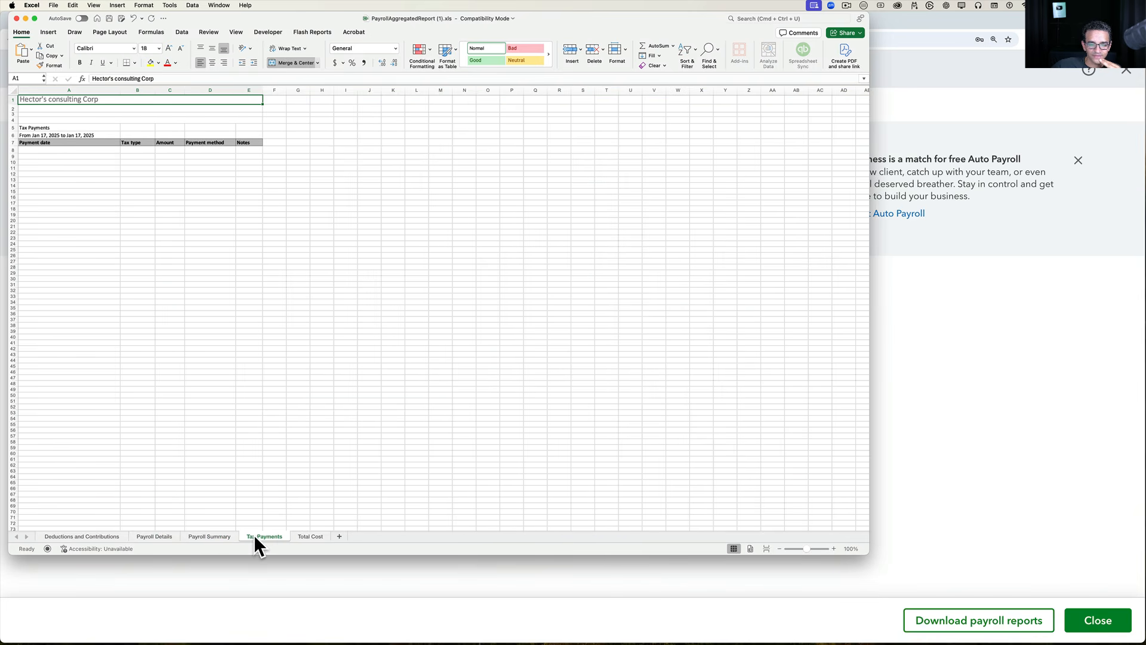
click(311, 536)
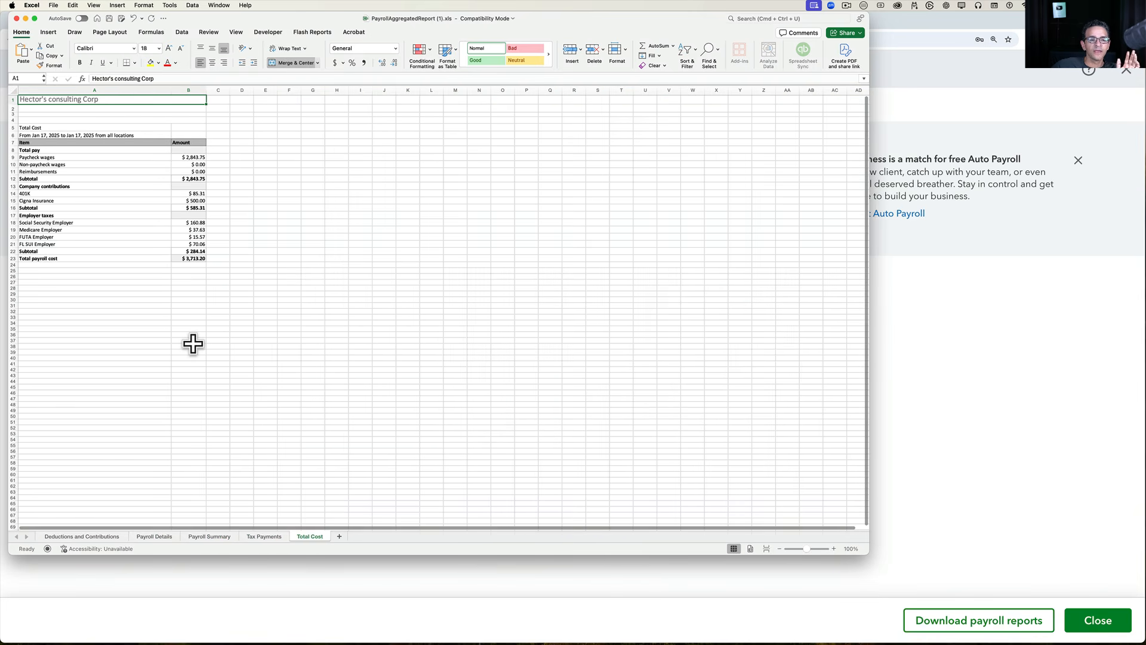
click(17, 18)
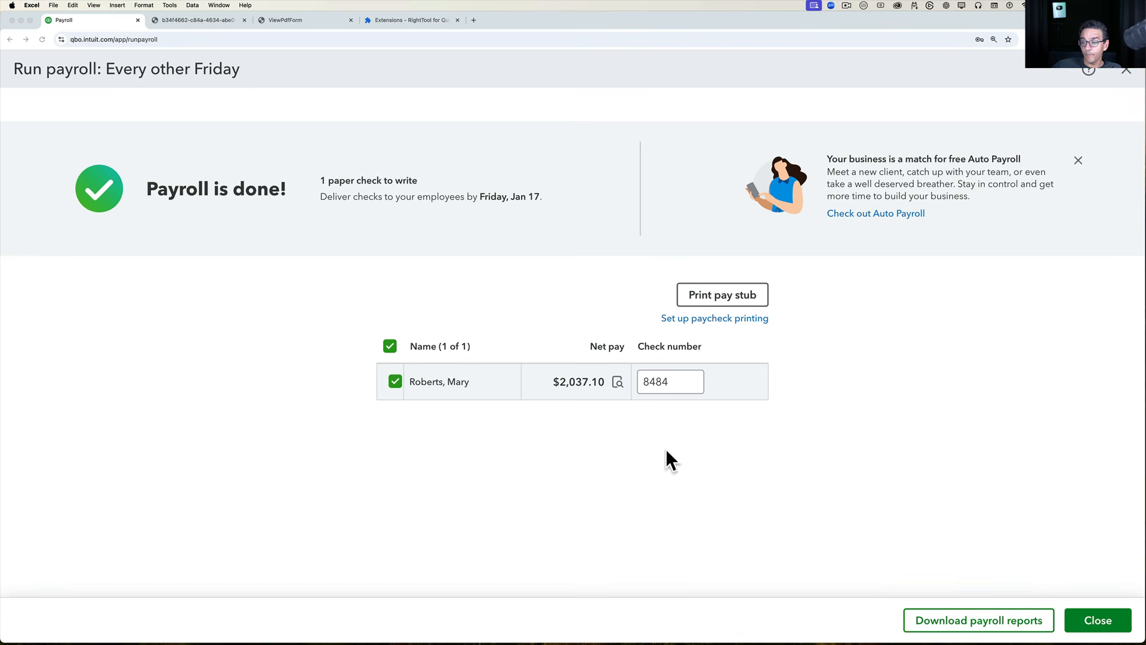
- Close the completed payroll run and dismiss the Auto Payroll promotion
click(1102, 622)
click(1102, 624)
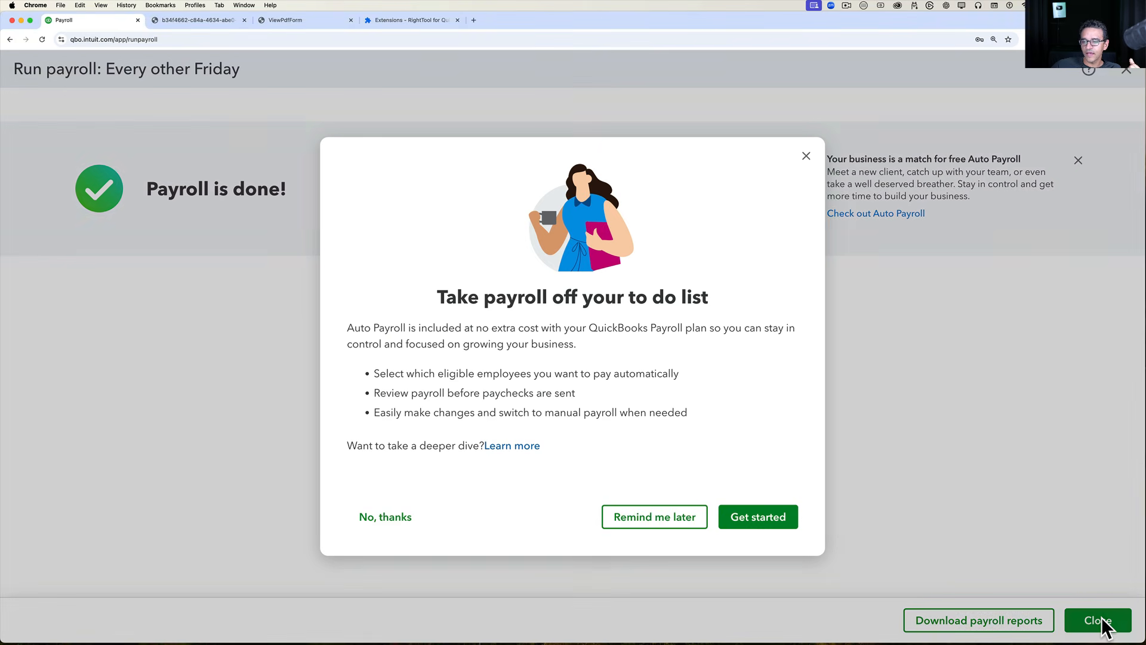
click(670, 527)
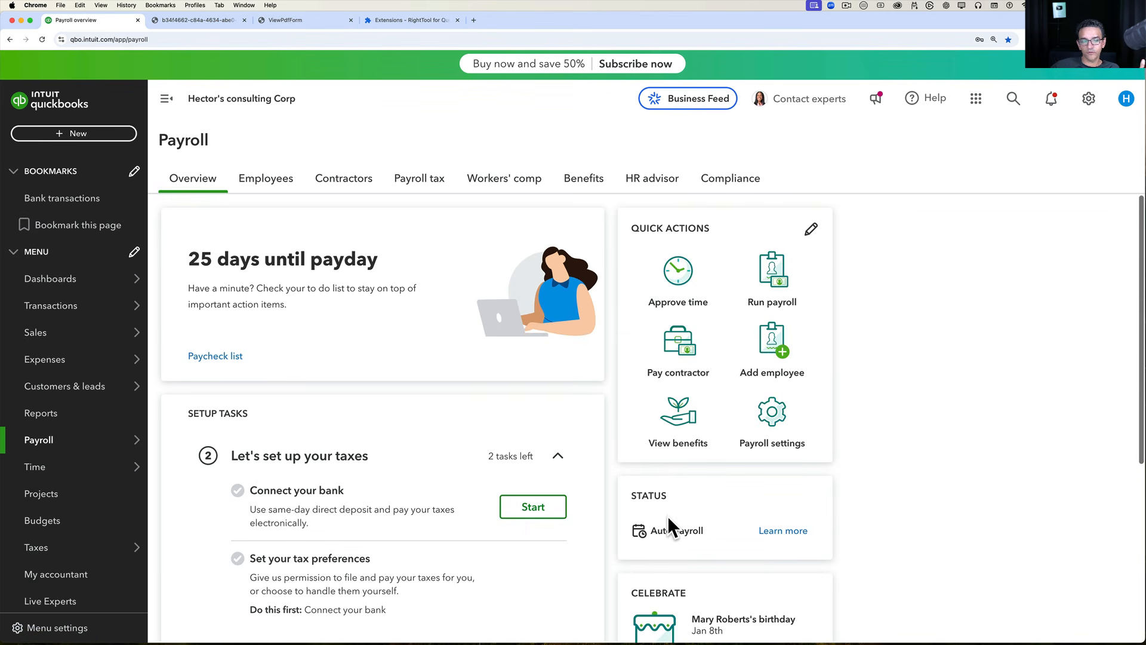
- Print the employee's 01/17/2025 paycheck stub (check 8484) from their paycheck list
click(292, 190)
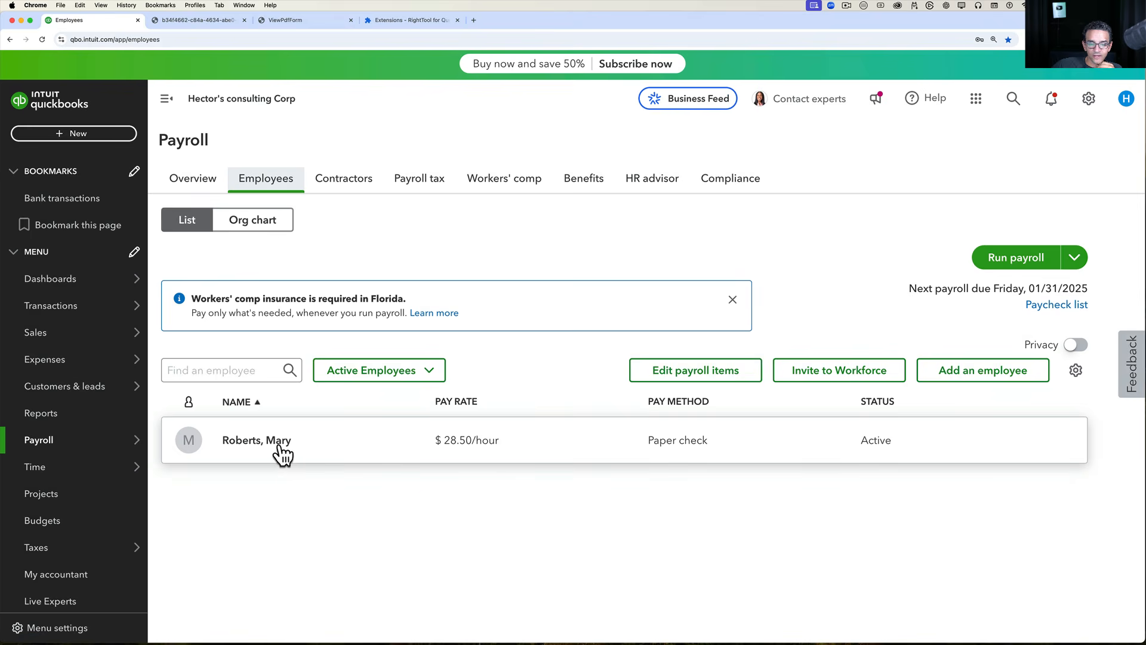
click(278, 441)
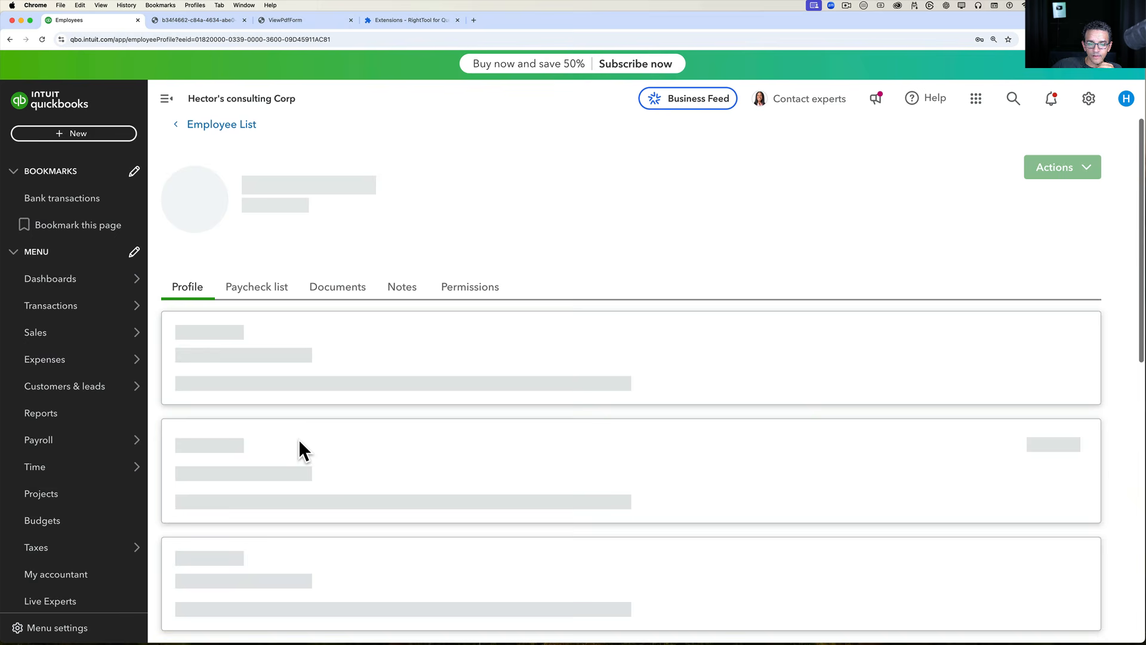
click(265, 287)
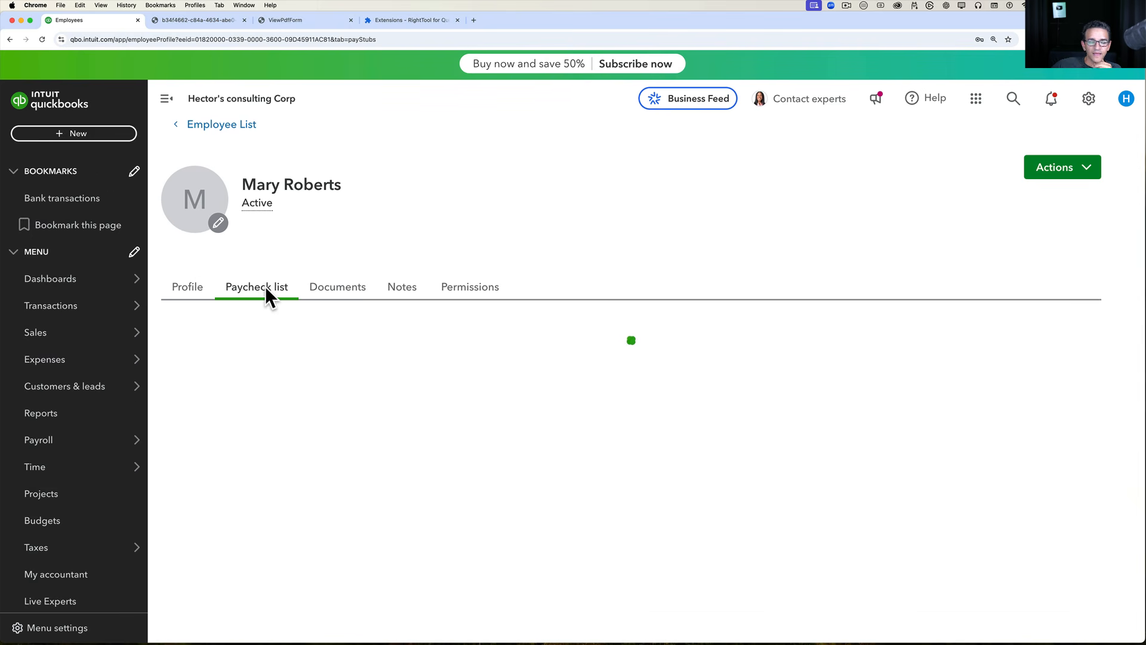
click(800, 418)
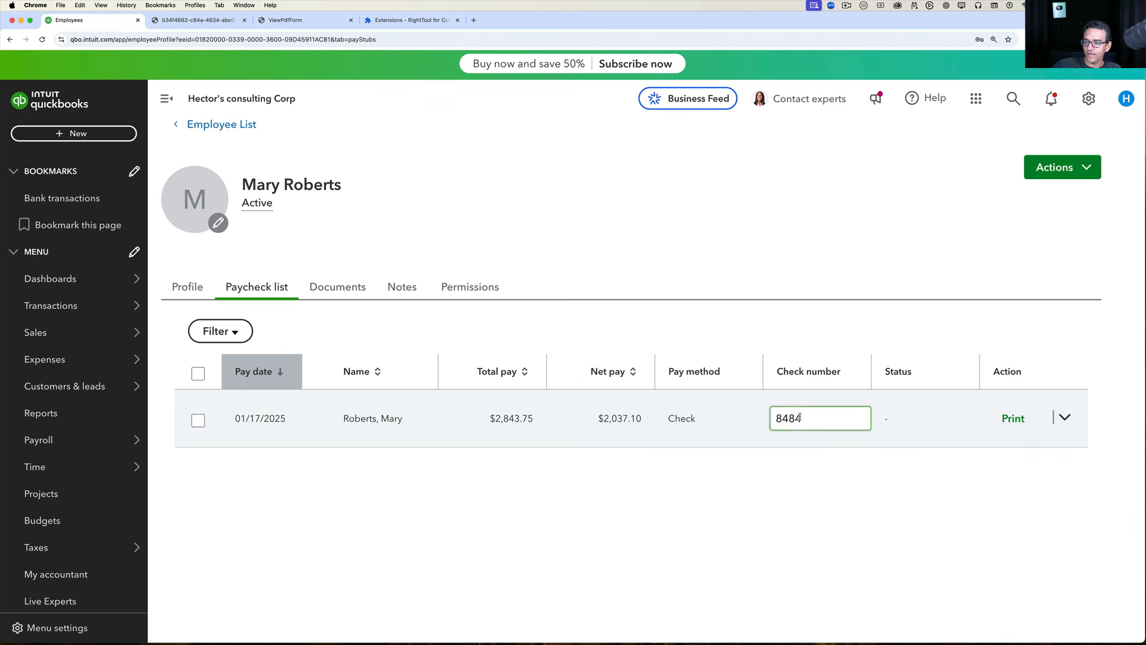
click(1022, 416)
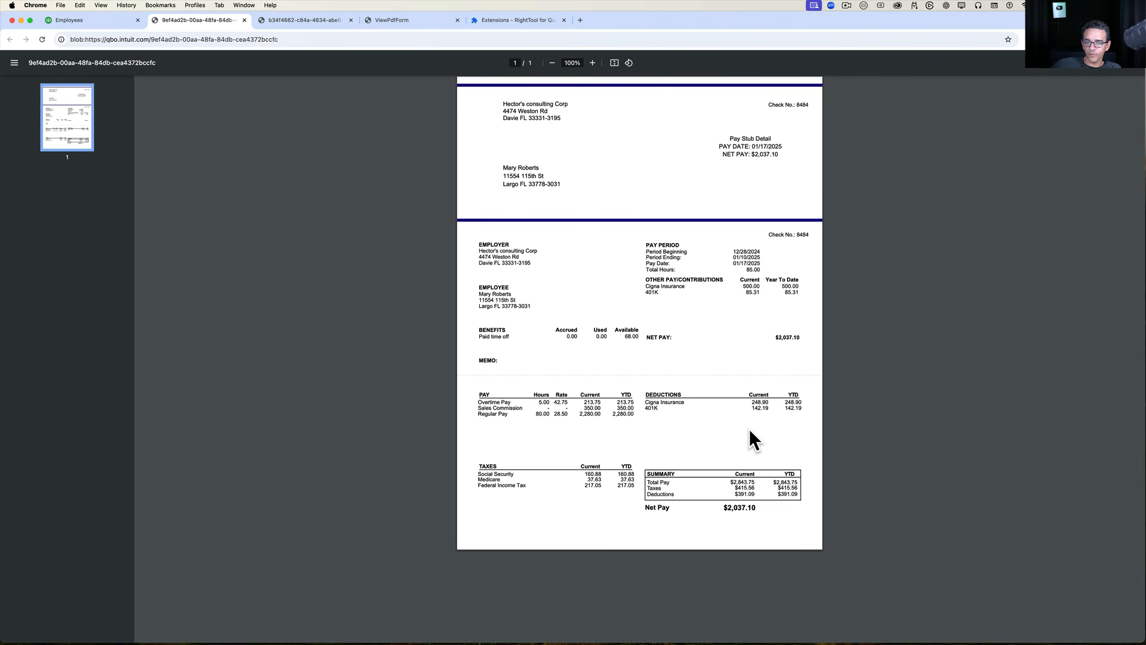
click(72, 22)
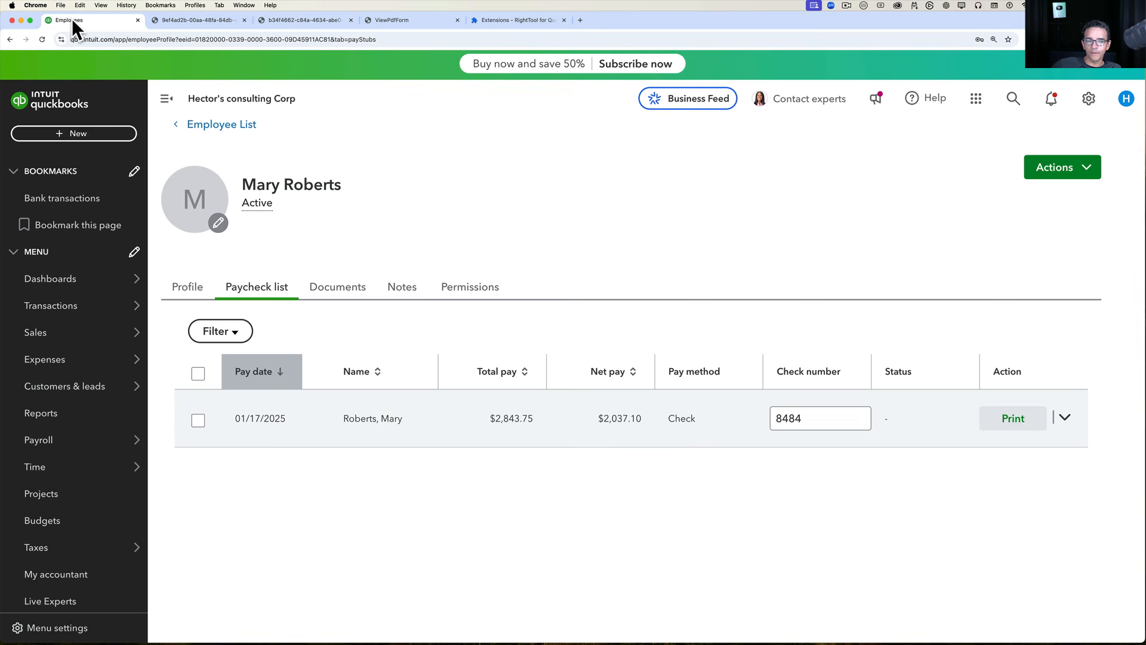
- Open and review the 01/17/2025 paycheck's details
click(1076, 421)
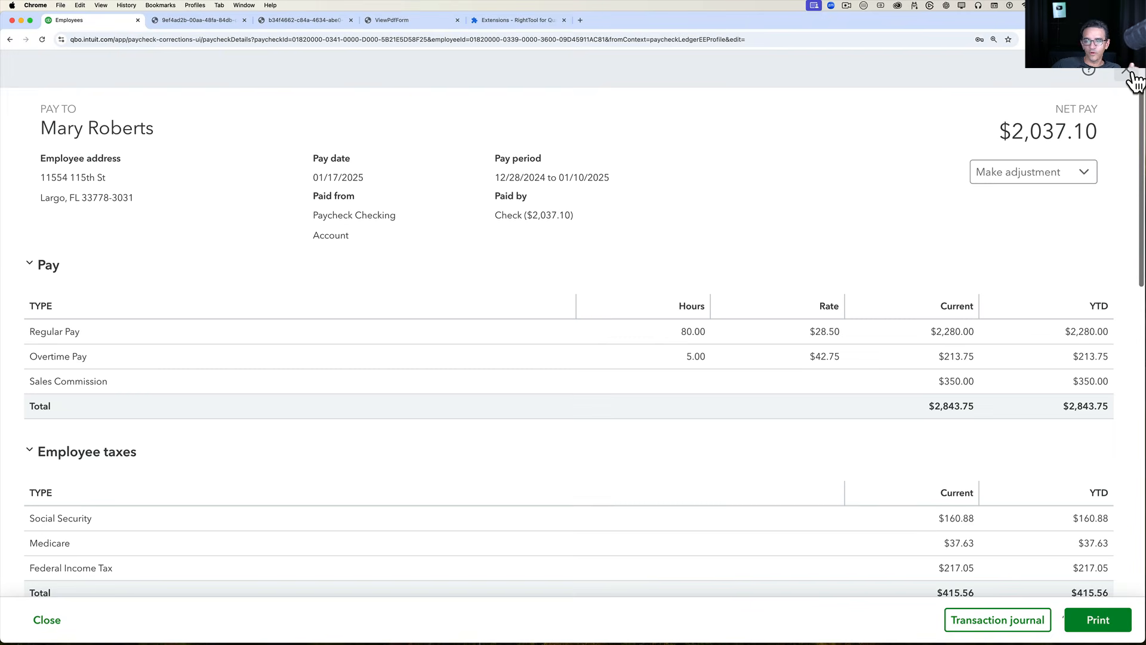
scroll(915, 317, down, 5)
scroll(914, 317, down, 5)
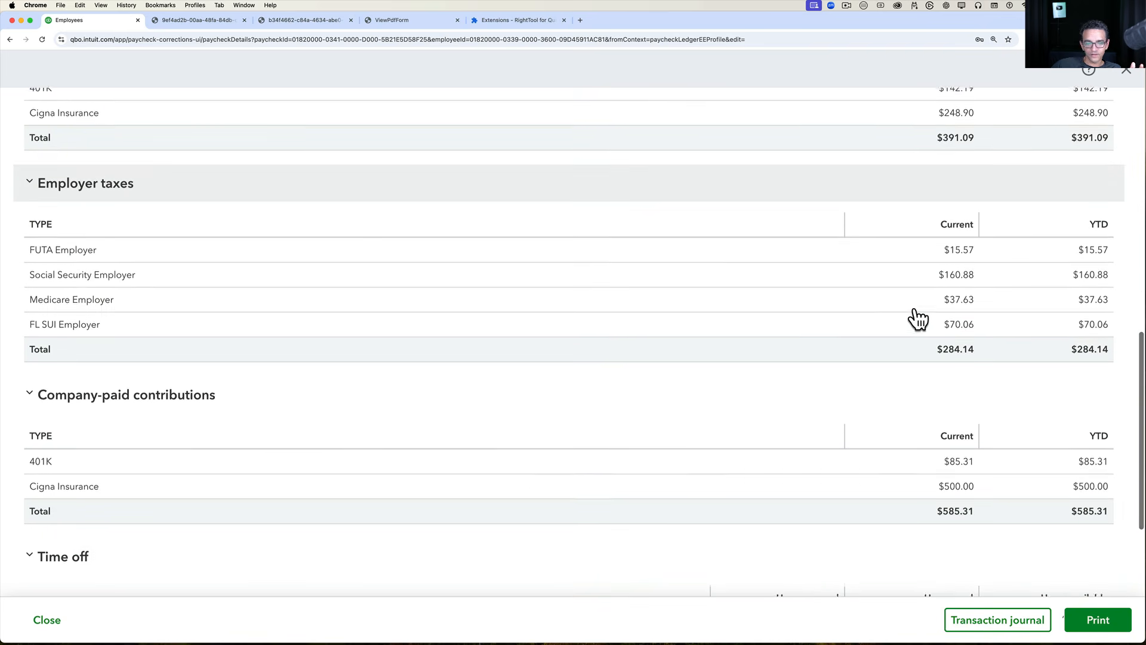
scroll(914, 317, up, 15)
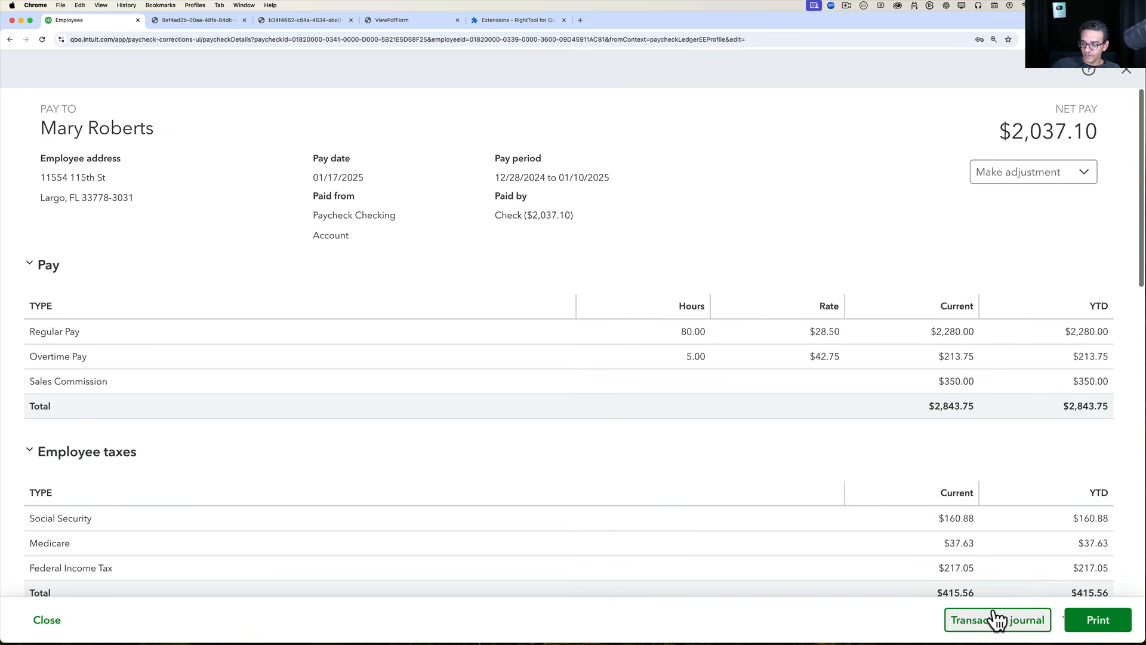
- Check the paycheck's transaction journal balancing at $3,713.20, then go back to the reports list
click(1016, 620)
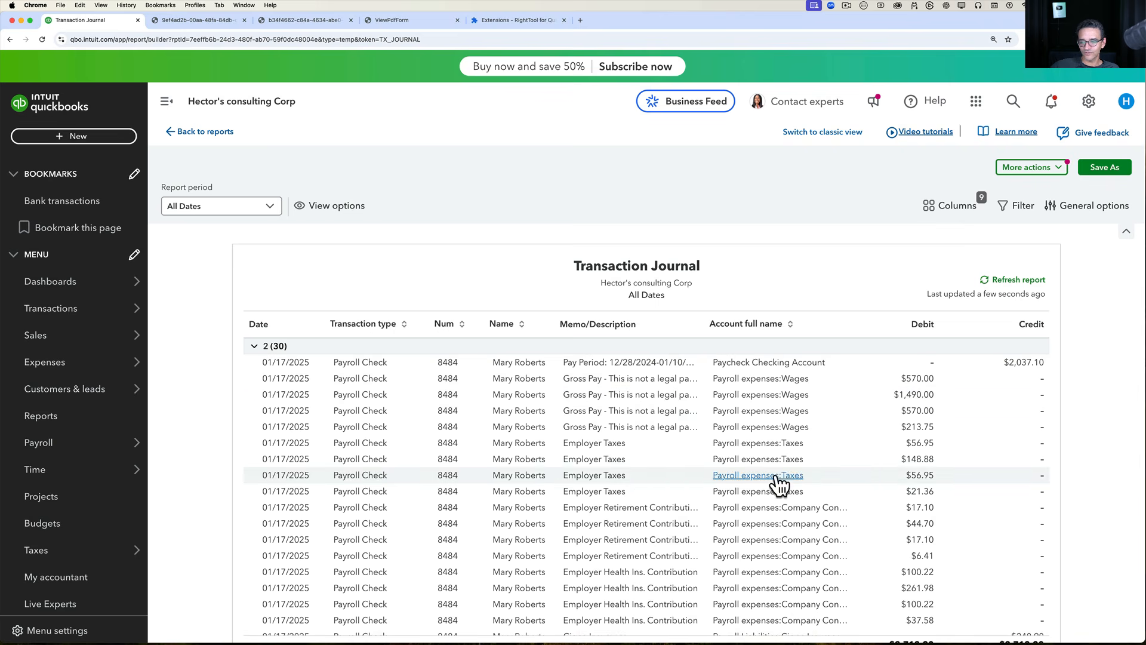
scroll(776, 478, down, 2)
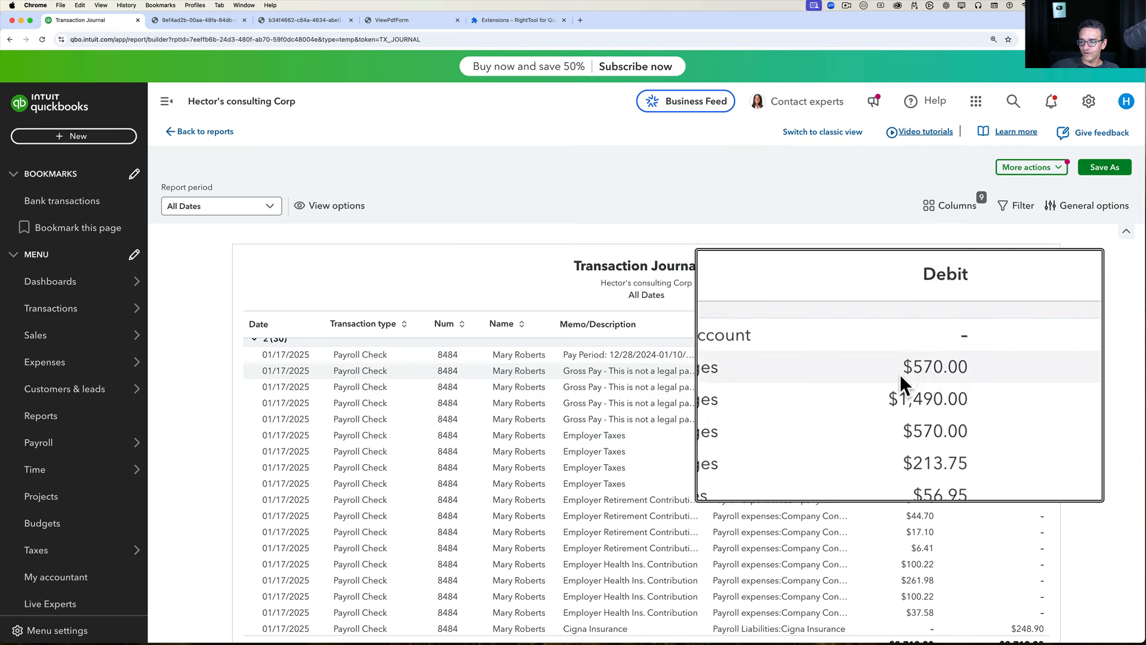
scroll(882, 432, down, 5)
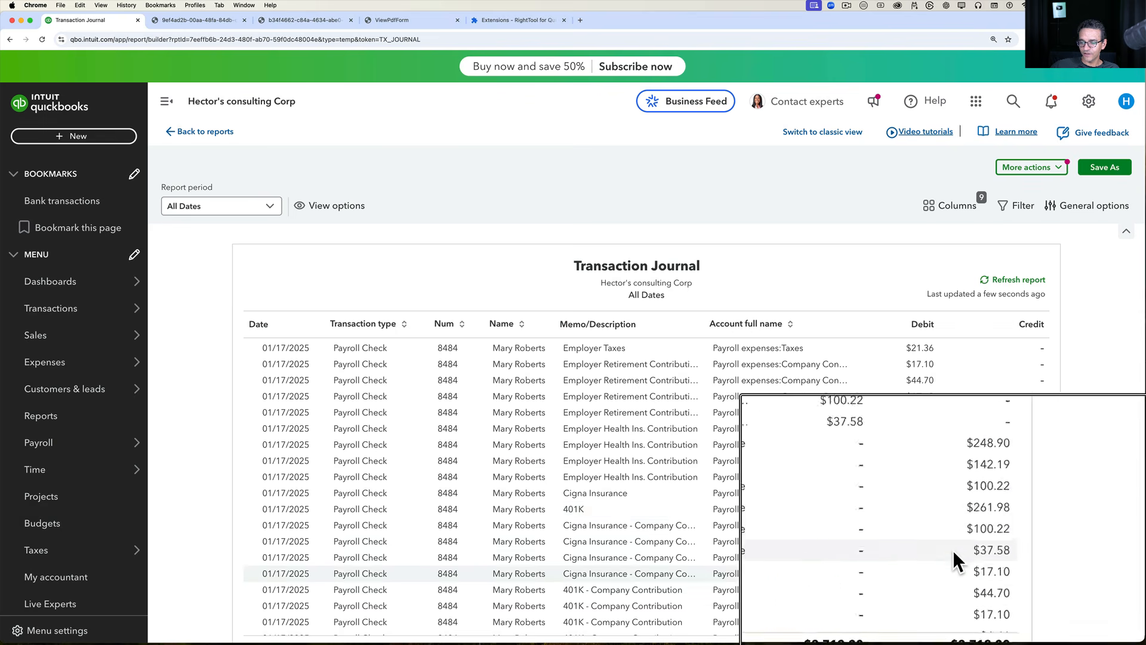
scroll(953, 550, down, 3)
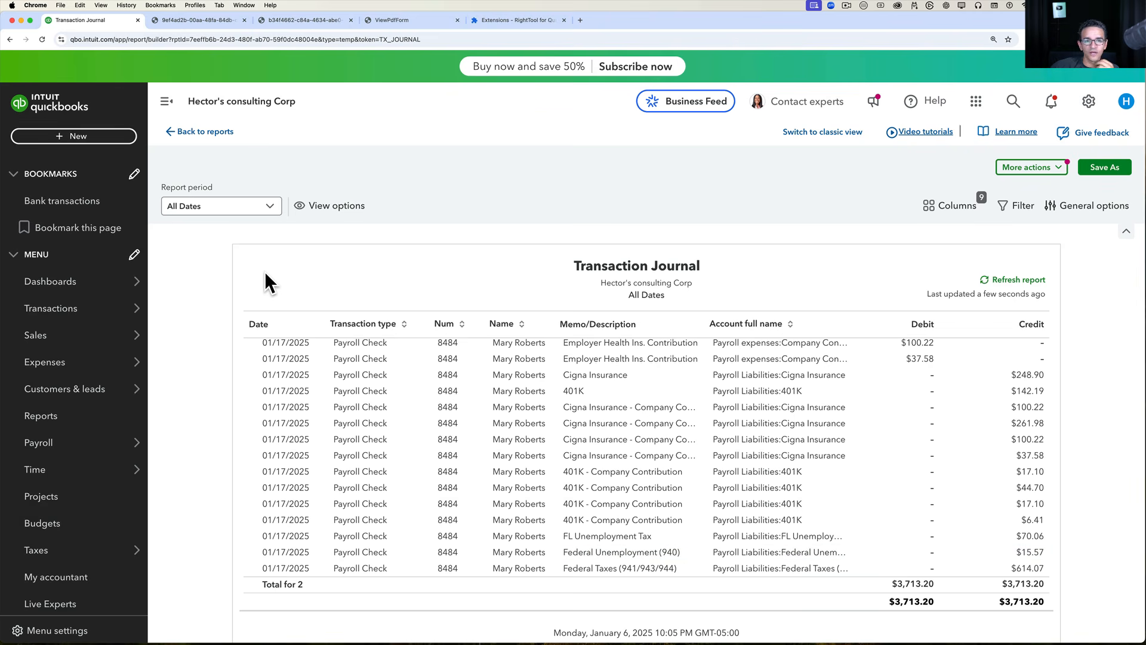
click(190, 136)
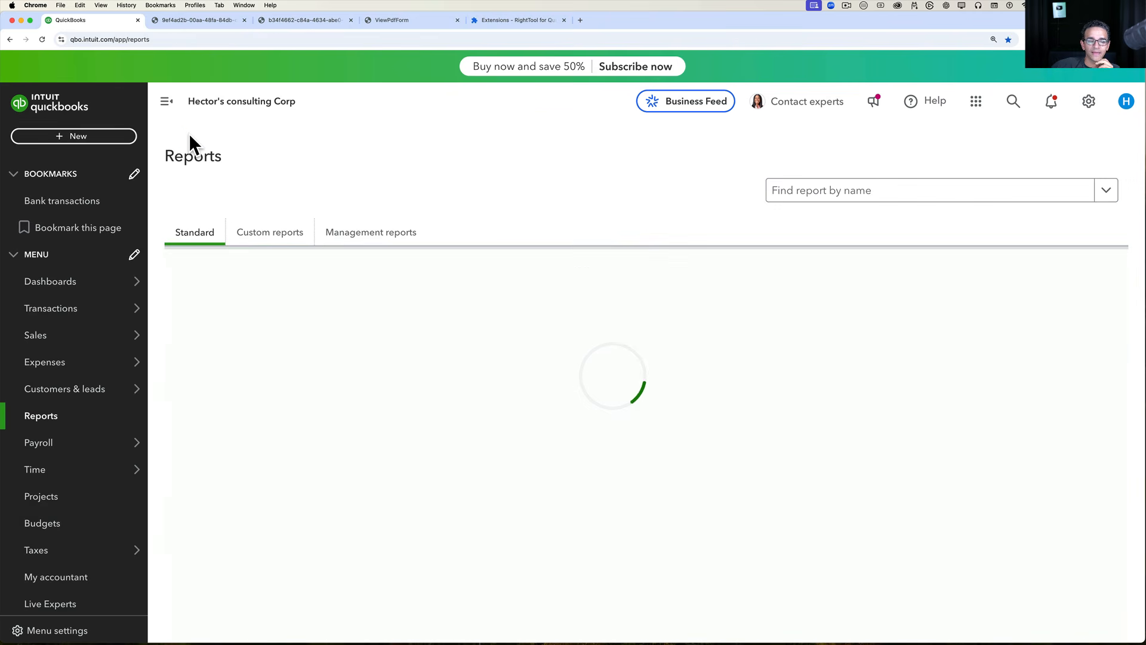
- Check the 01/17/2025 paycheck's available actions, then return to the Employees list ($28.50/hour, paper check)
click(48, 449)
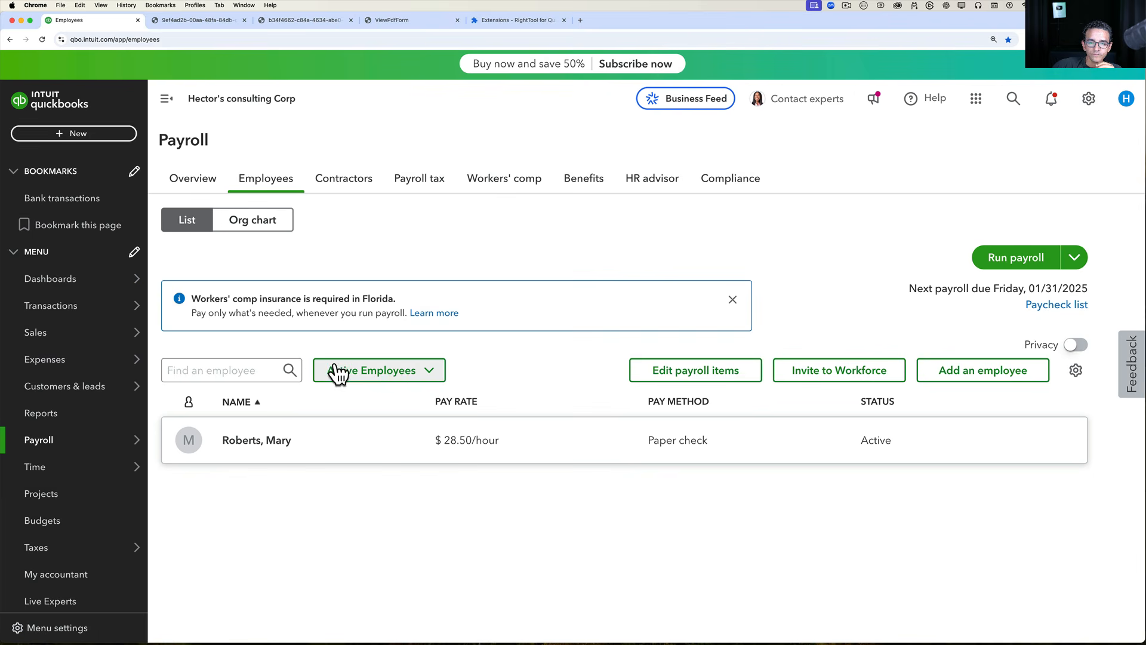
click(295, 458)
click(260, 294)
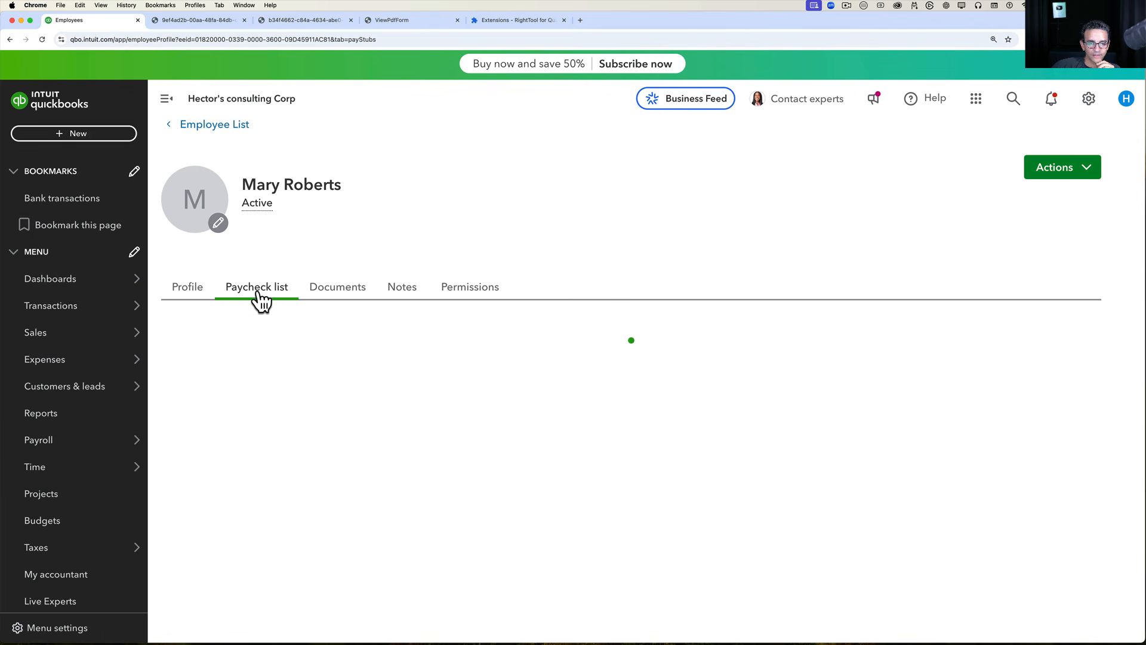
click(1066, 418)
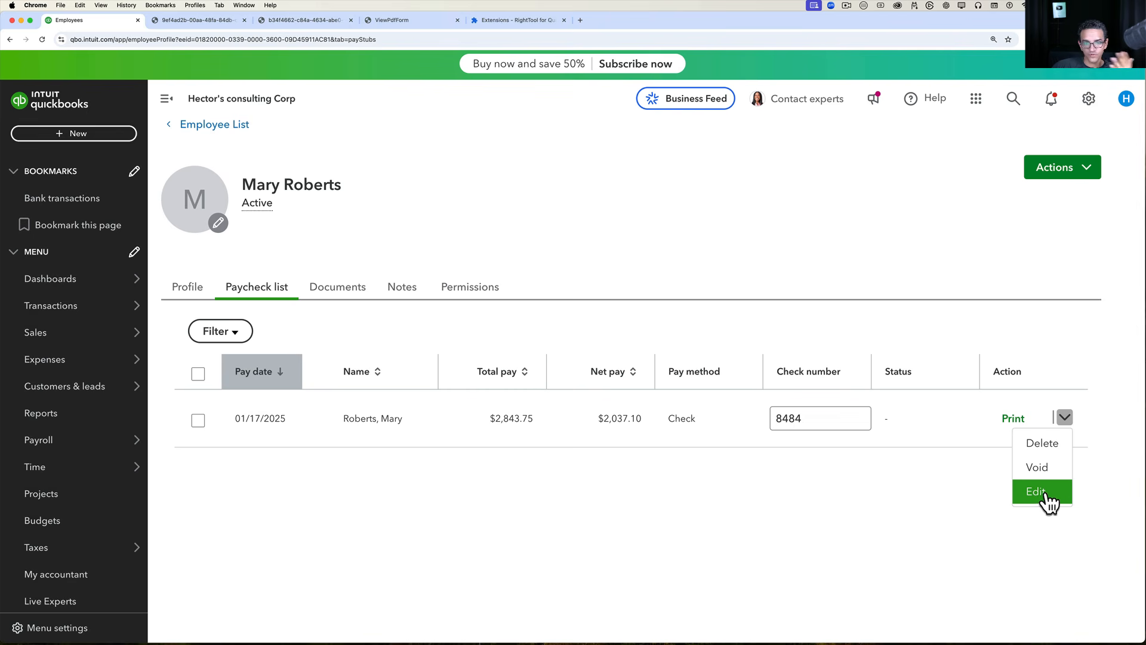
click(223, 133)
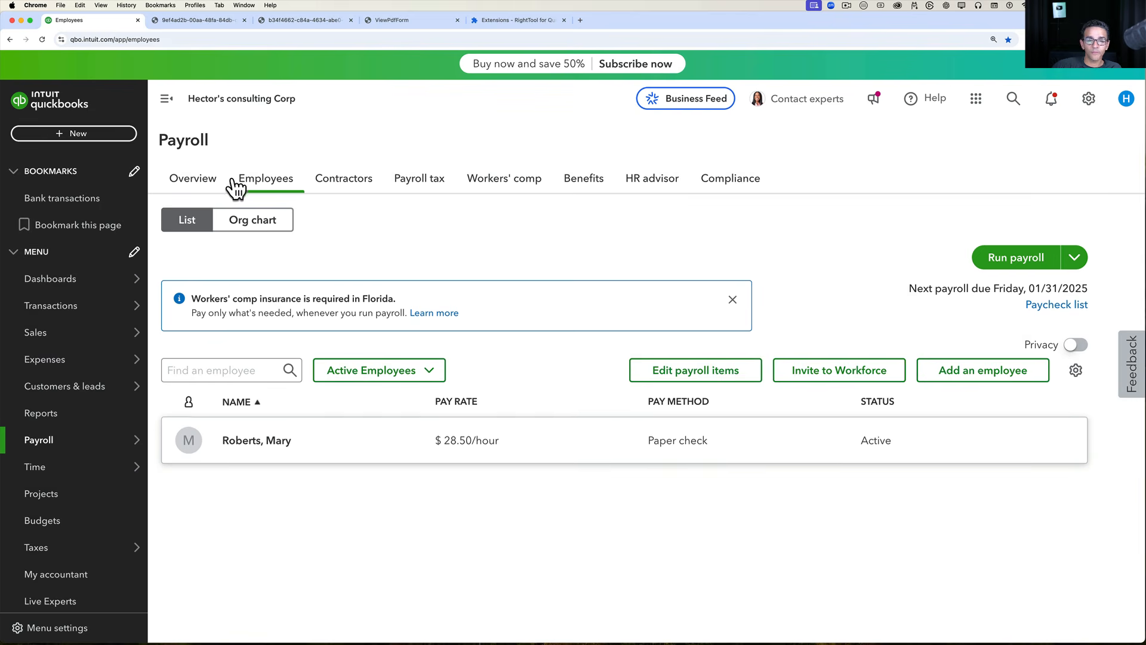
- Show upcoming payroll tax payments with the $614.07 Federal Taxes breakdown expanded
click(424, 188)
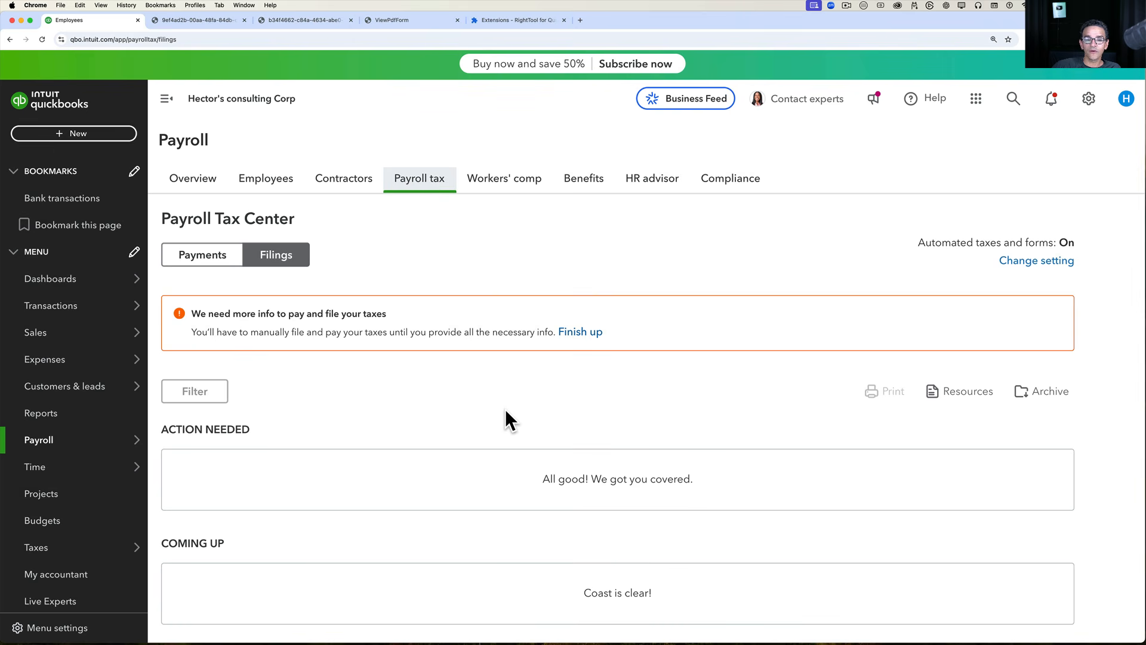
scroll(505, 409, down, 2)
scroll(506, 409, up, 2)
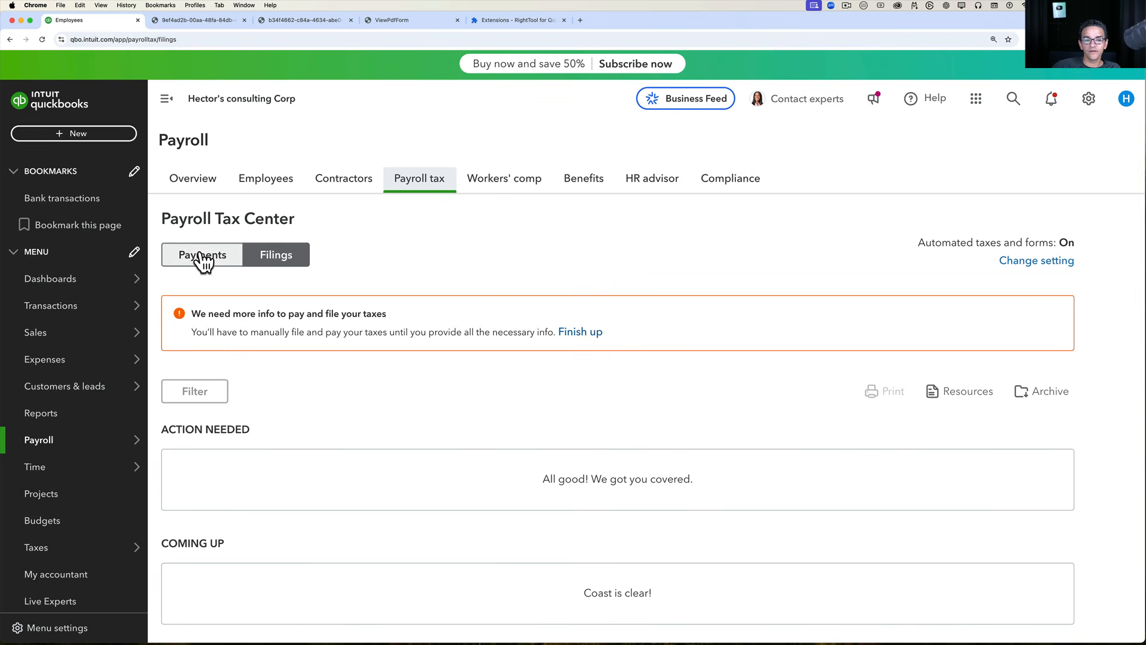
click(203, 258)
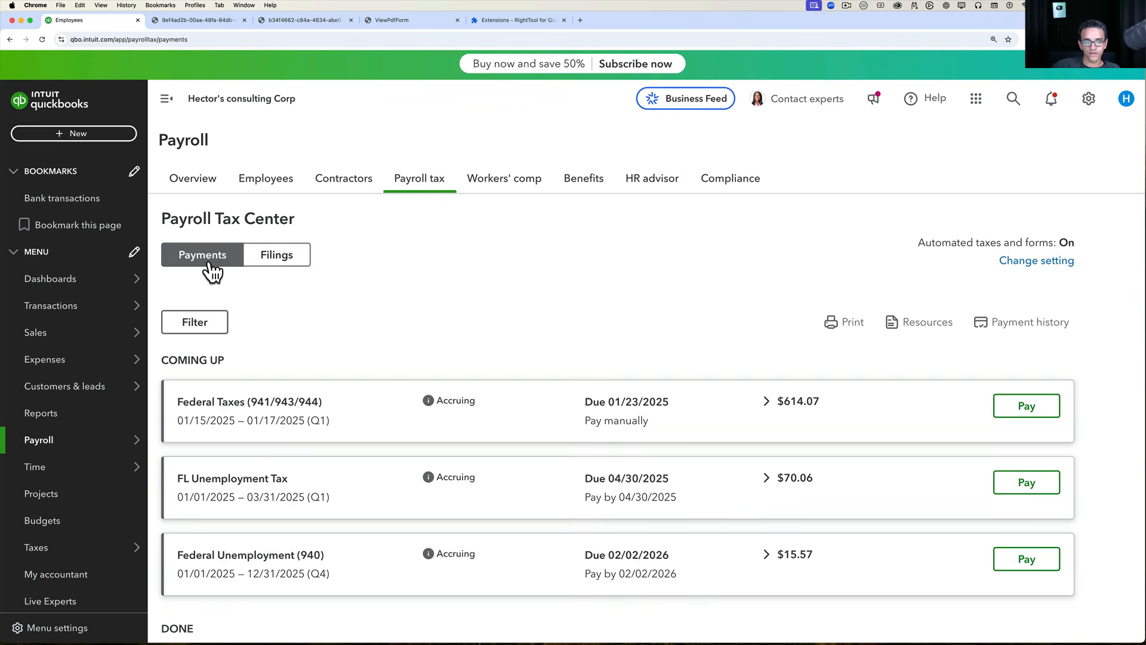
scroll(546, 400, down, 2)
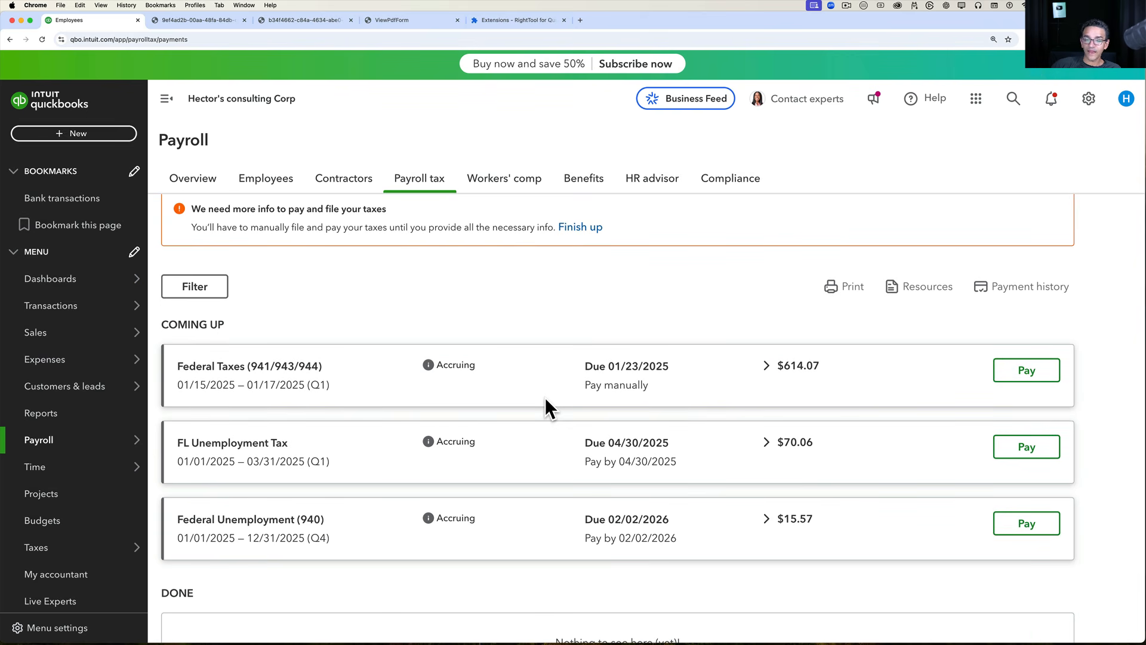
key(alt+super+8)
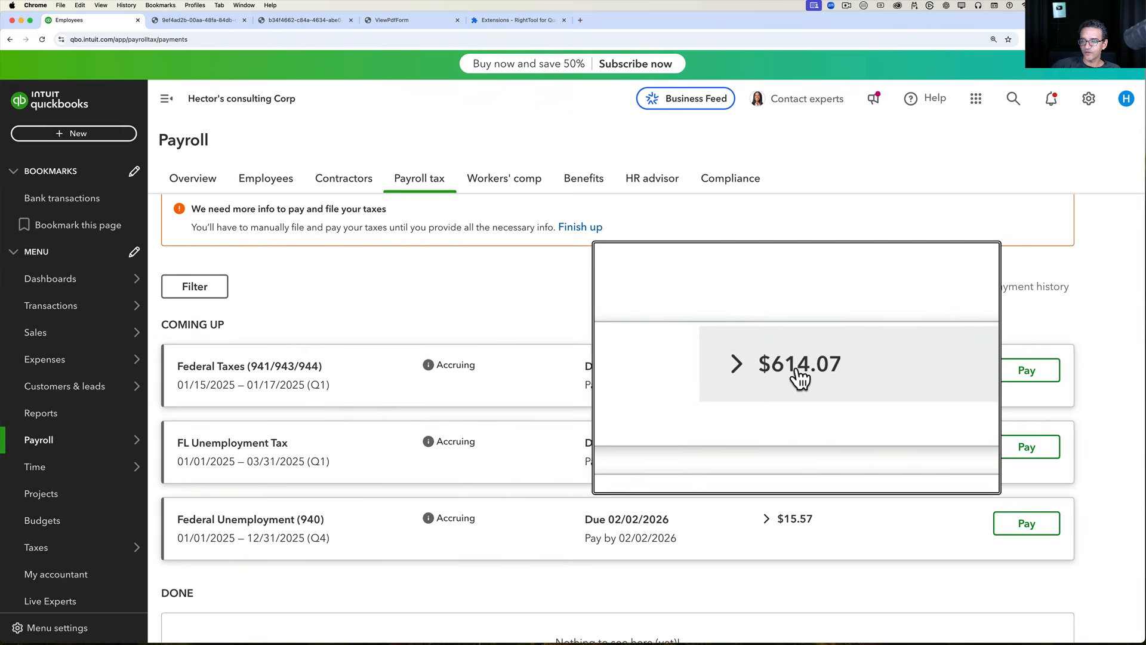
key(alt+super+8)
click(769, 364)
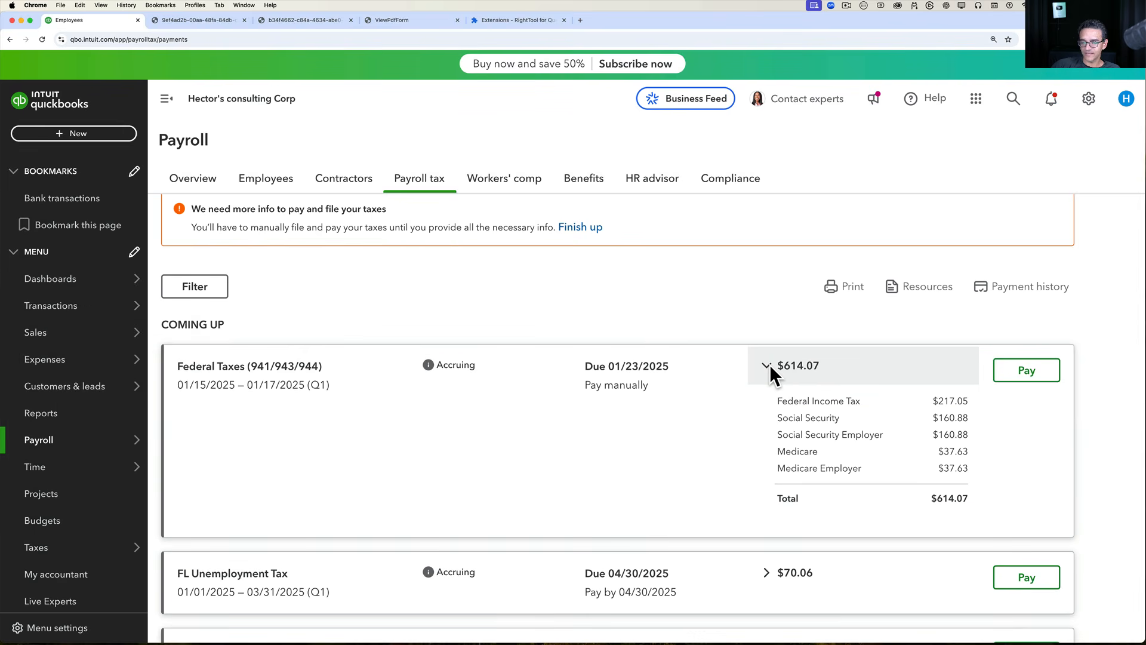
key(alt+super+8)
key(alt+super+8)
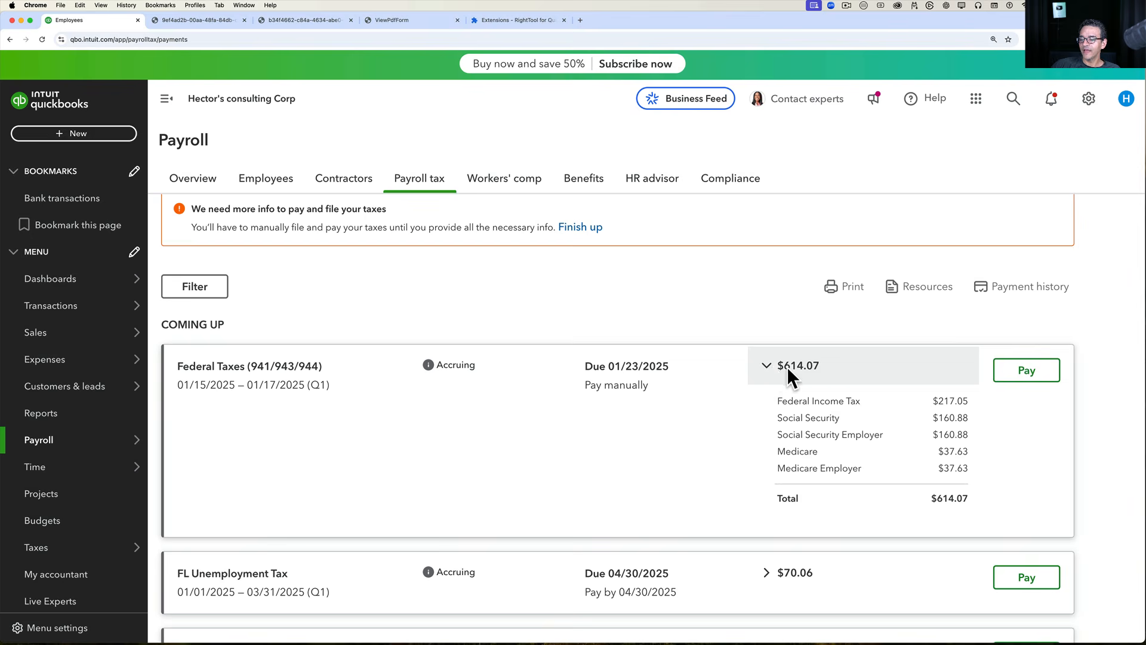
key(alt+super+8)
key(alt+super+8)
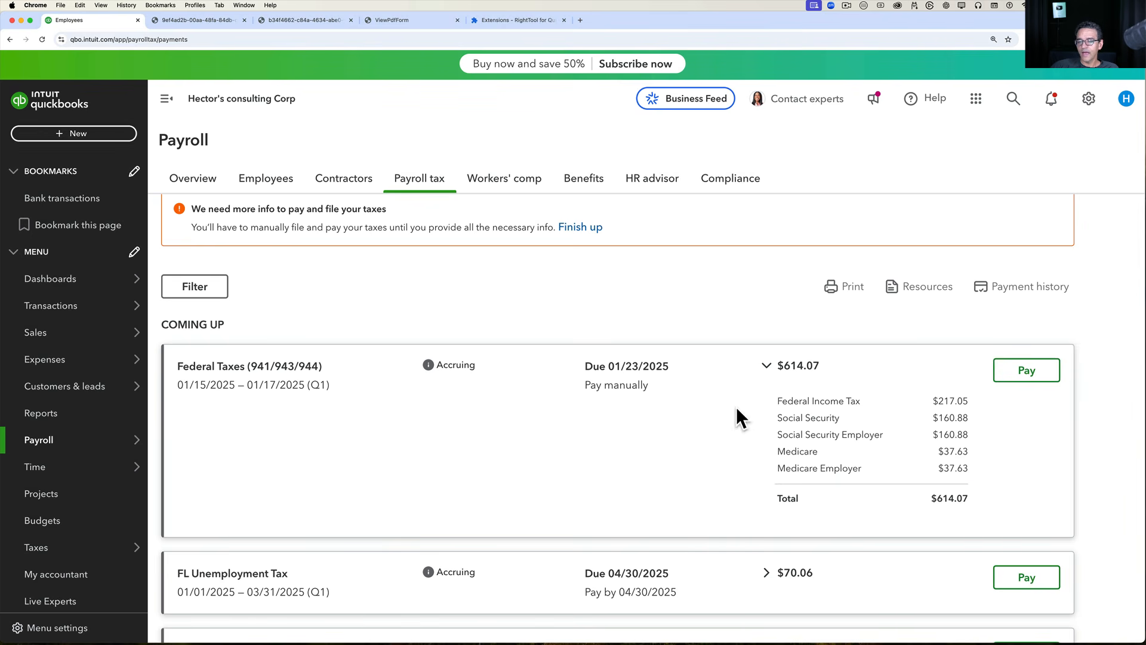
- Start paying the Federal Taxes early, then close the Record payment panel without recording
click(1029, 369)
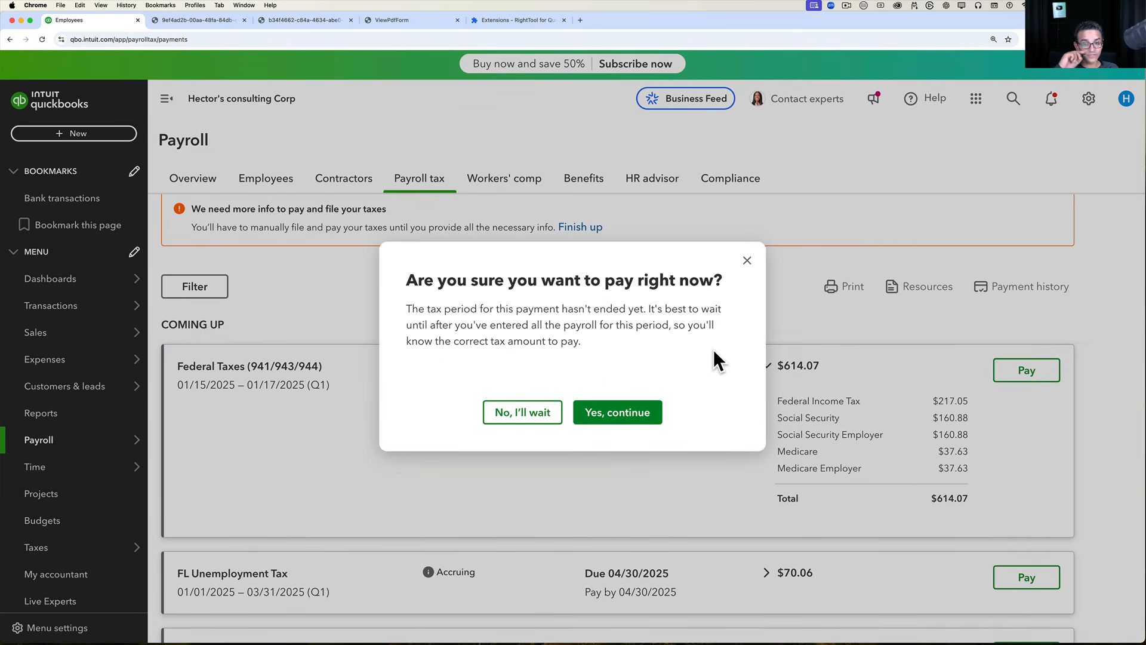
click(517, 417)
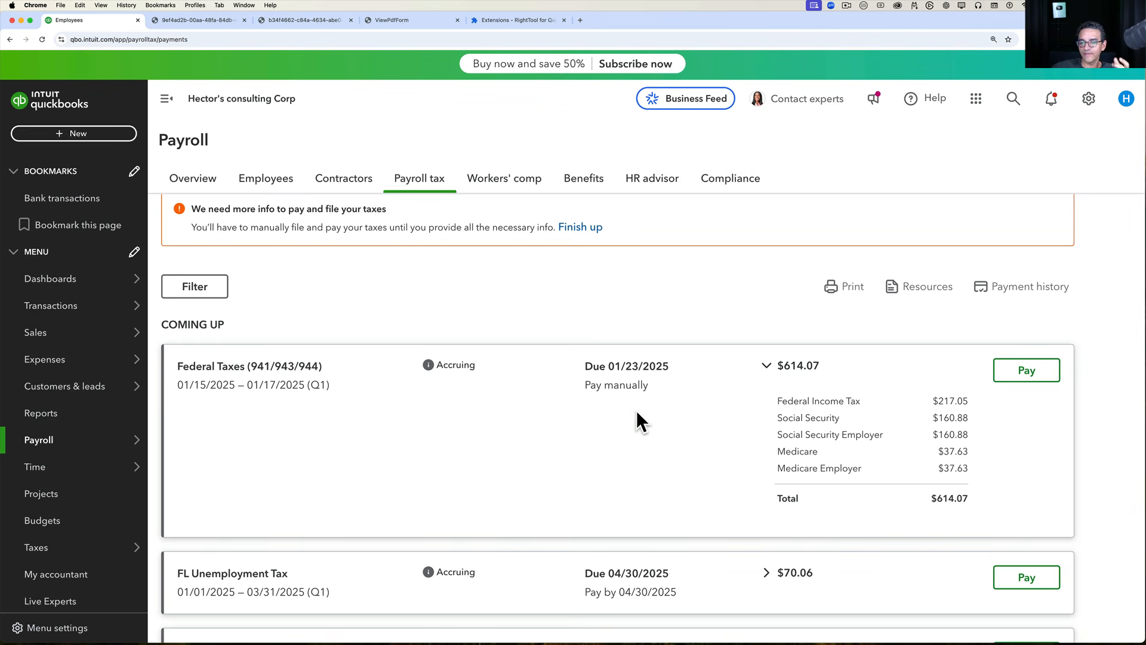
click(1022, 369)
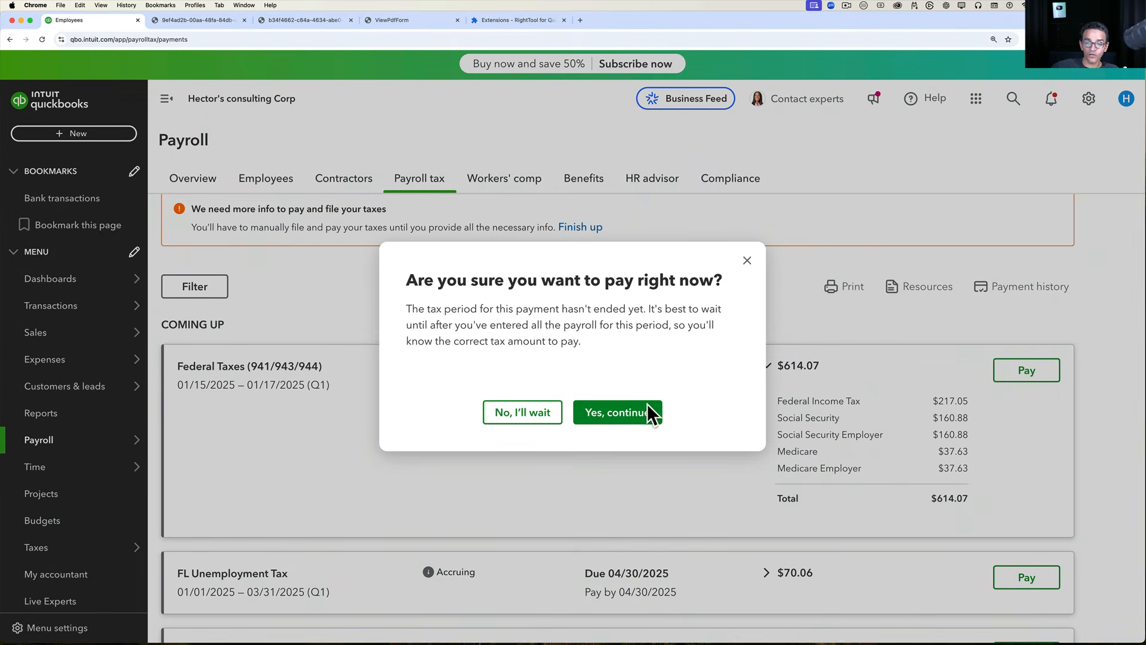
click(633, 415)
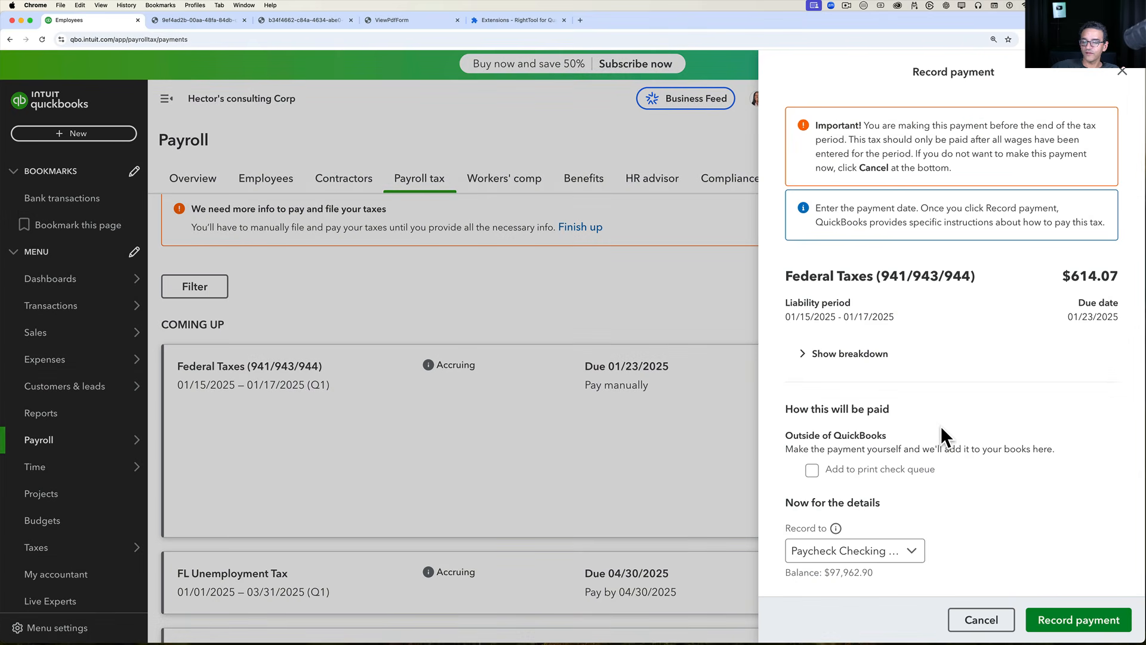
scroll(941, 425, down, 5)
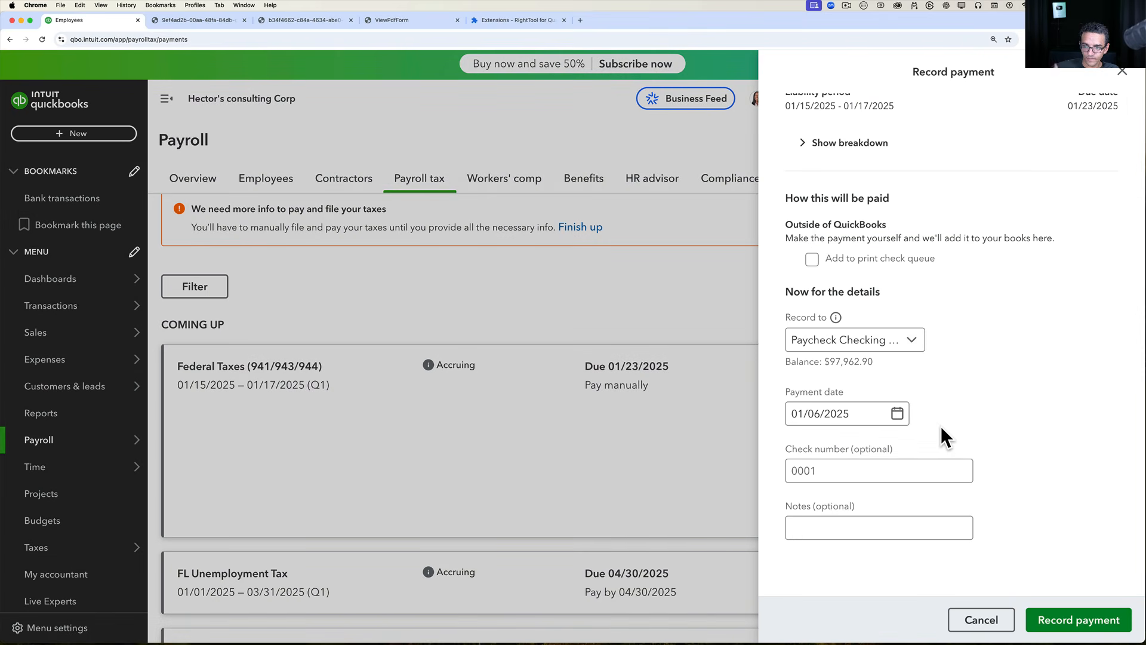
scroll(941, 425, up, 5)
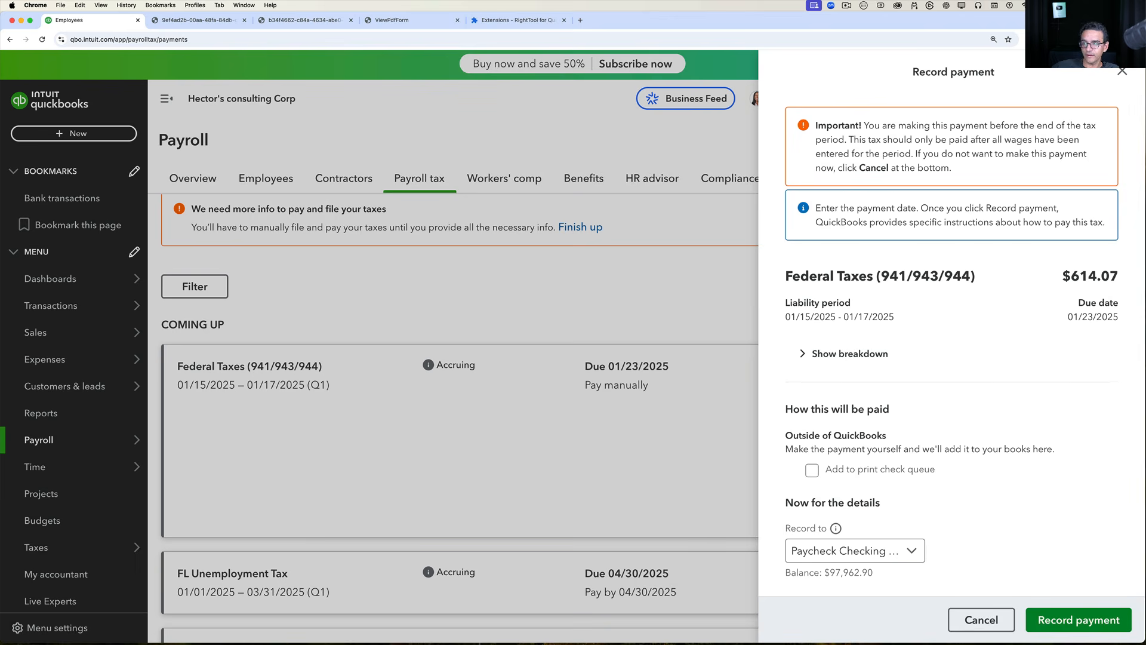
click(1123, 70)
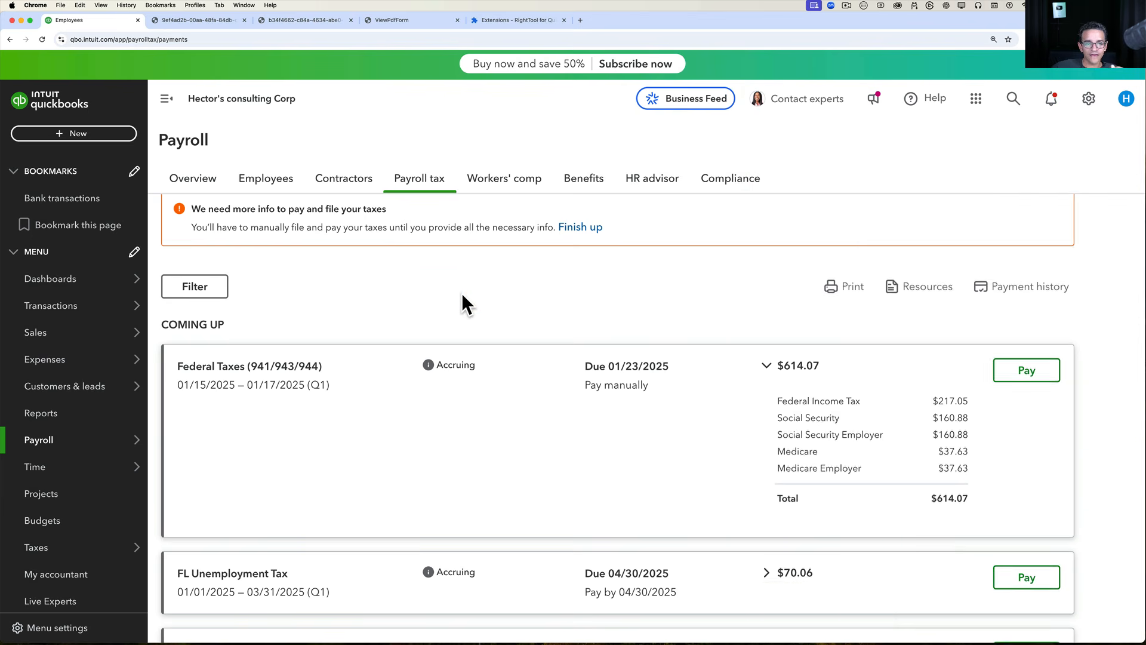
scroll(461, 293, up, 2)
- Review the requirements for automating payroll taxes, then close that page
click(590, 289)
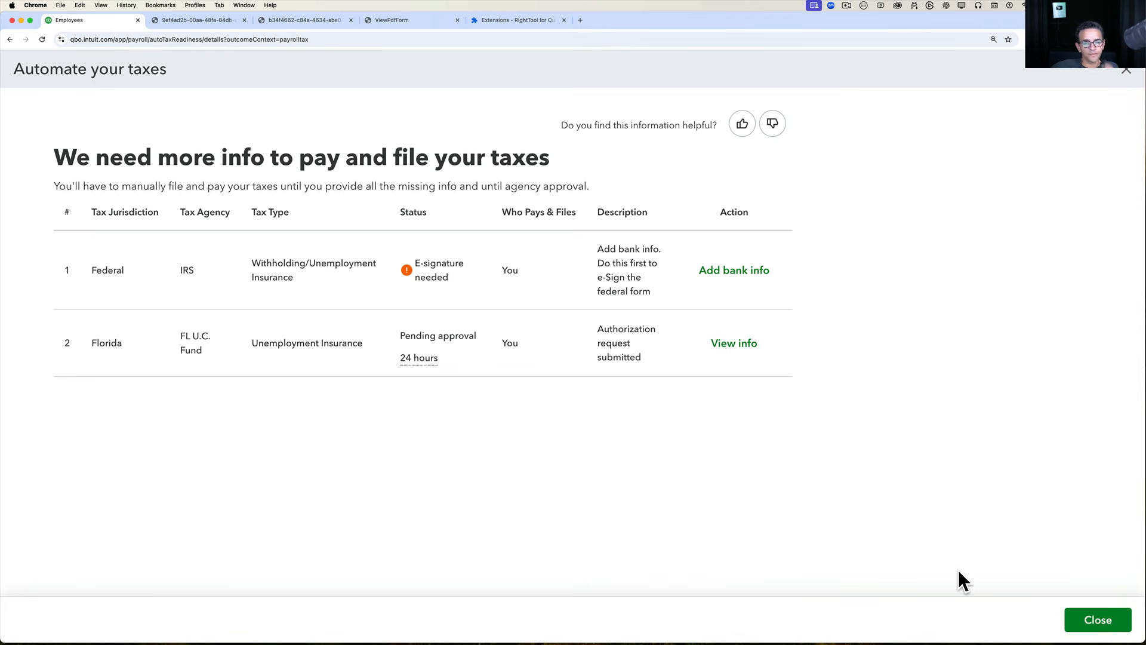
click(1102, 624)
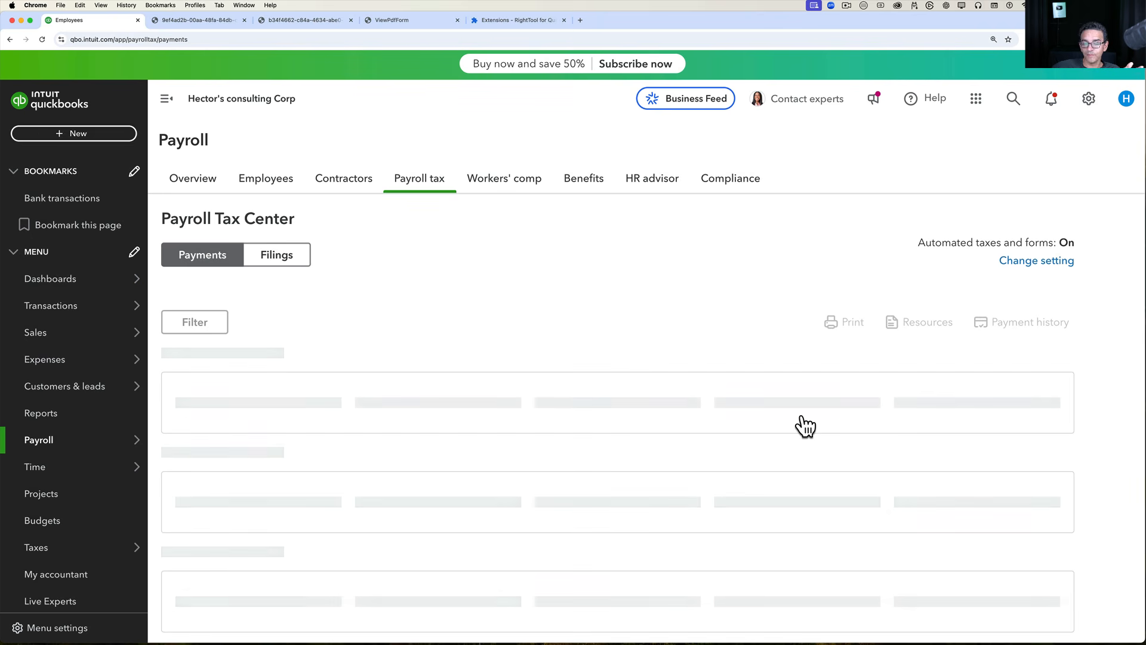
scroll(508, 363, down, 5)
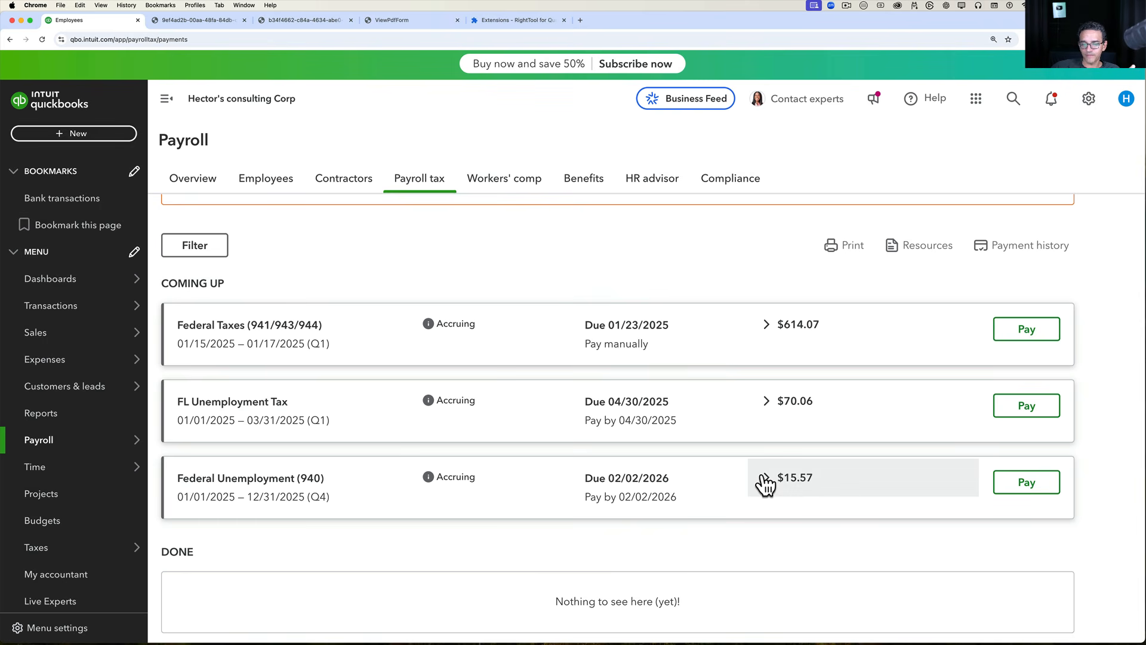
- Expand FL Unemployment Tax to show $70.06 FL SUI Employer, leaving Federal Taxes collapsed
click(764, 412)
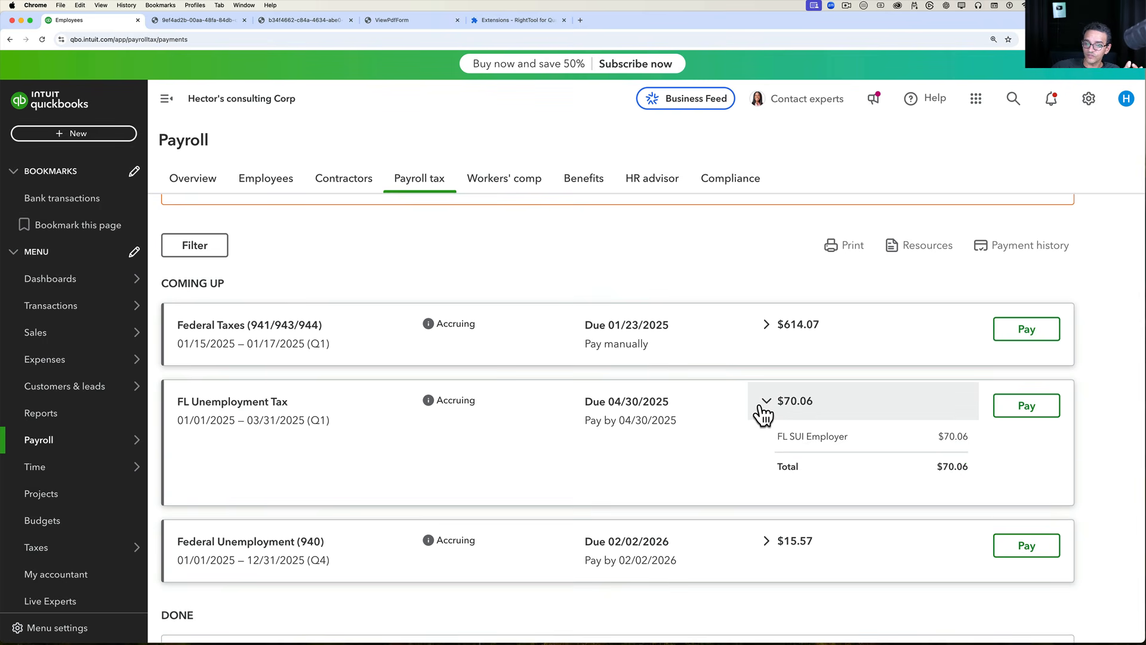
click(767, 328)
click(768, 328)
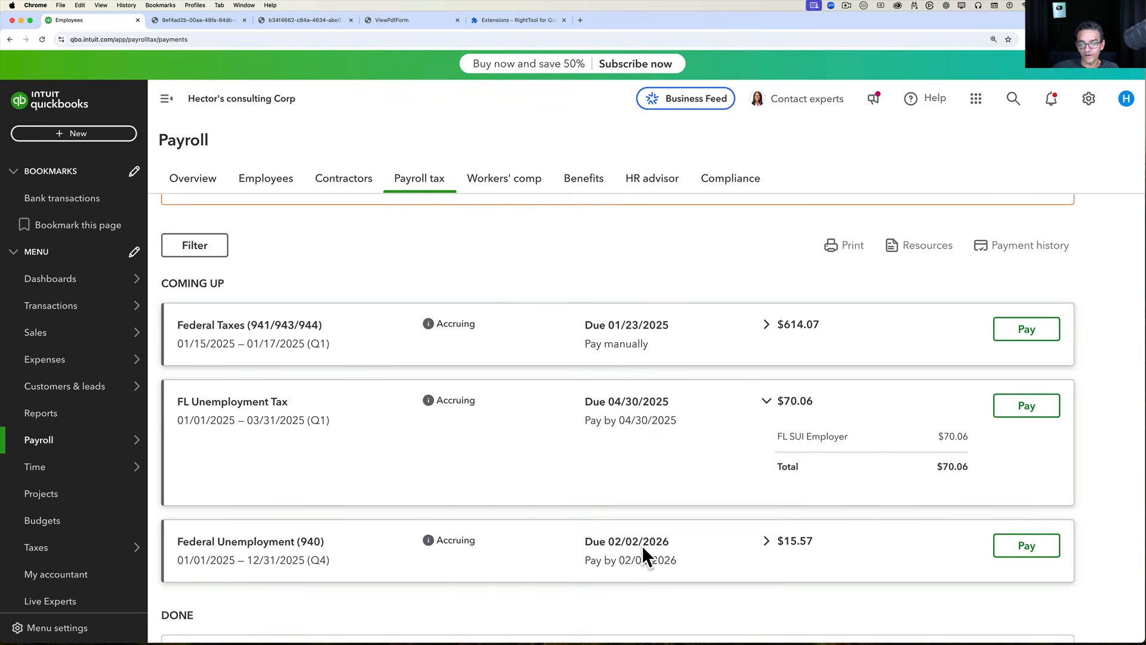
scroll(642, 545, down, 3)
scroll(642, 546, up, 2)
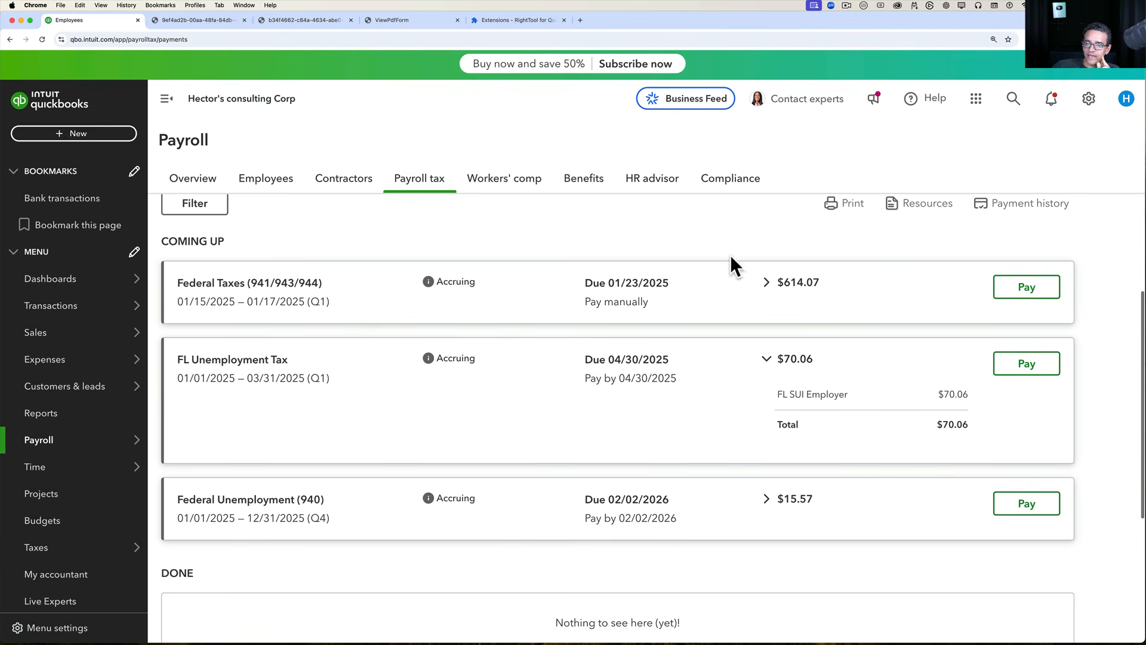
scroll(690, 561, up, 1)
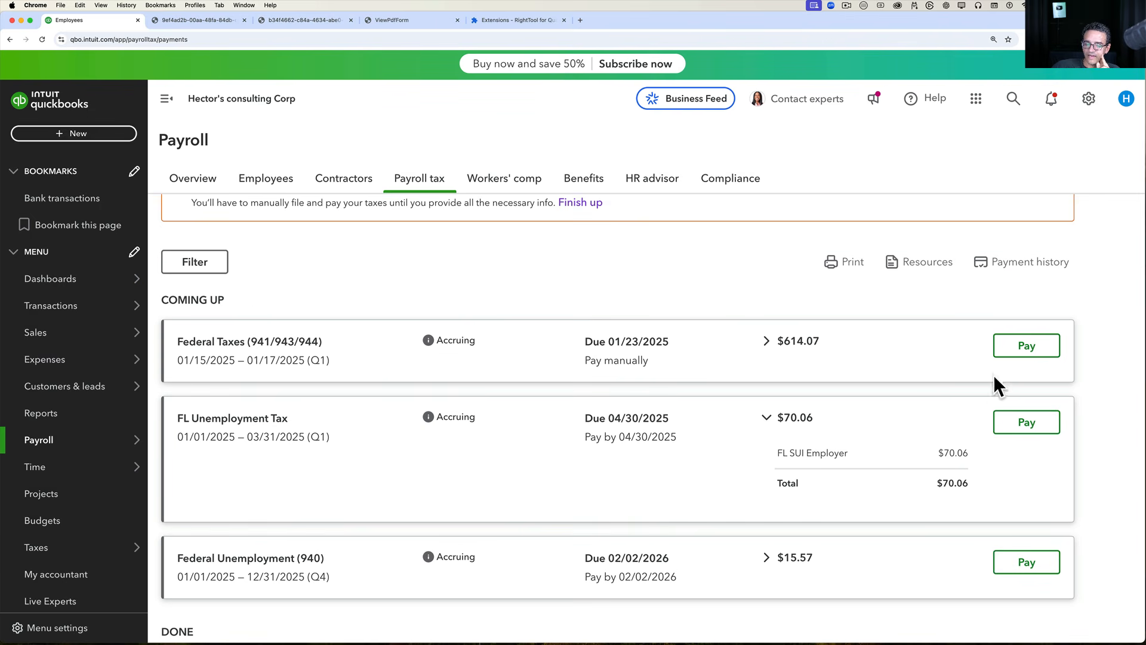
click(1048, 353)
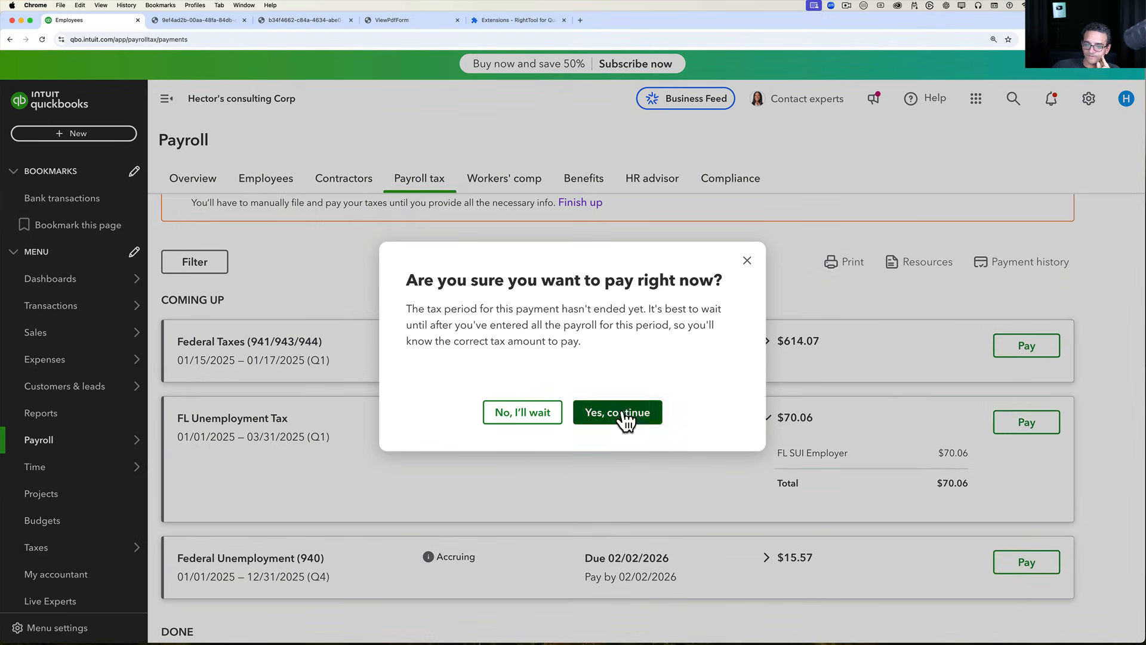
click(621, 414)
scroll(936, 543, down, 4)
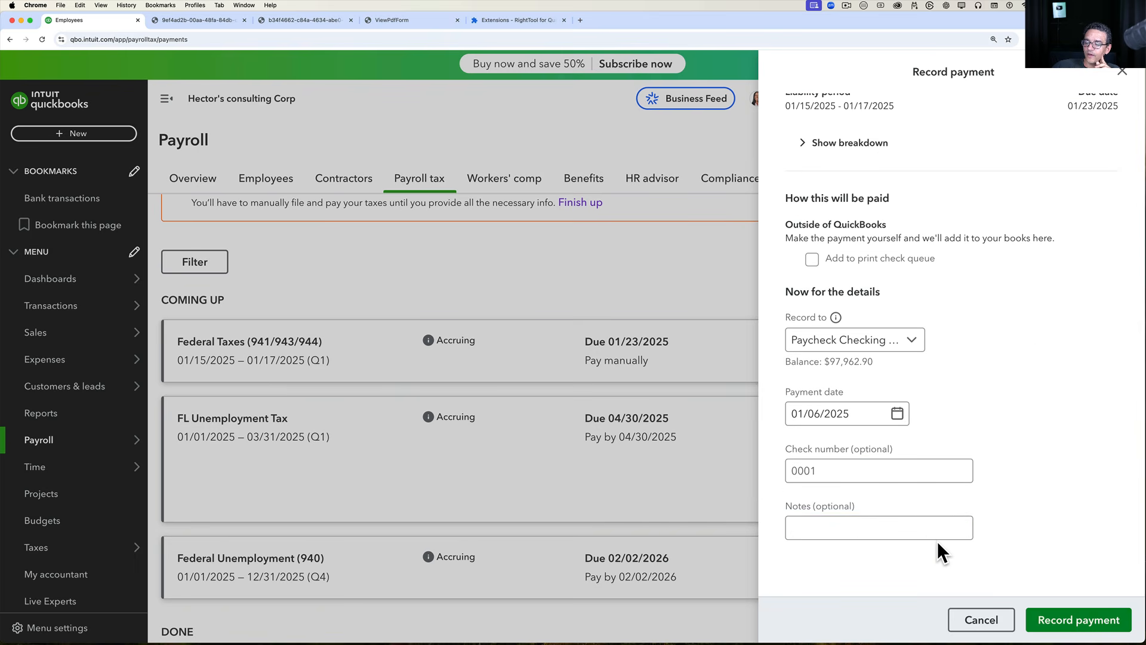
scroll(938, 541, up, 3)
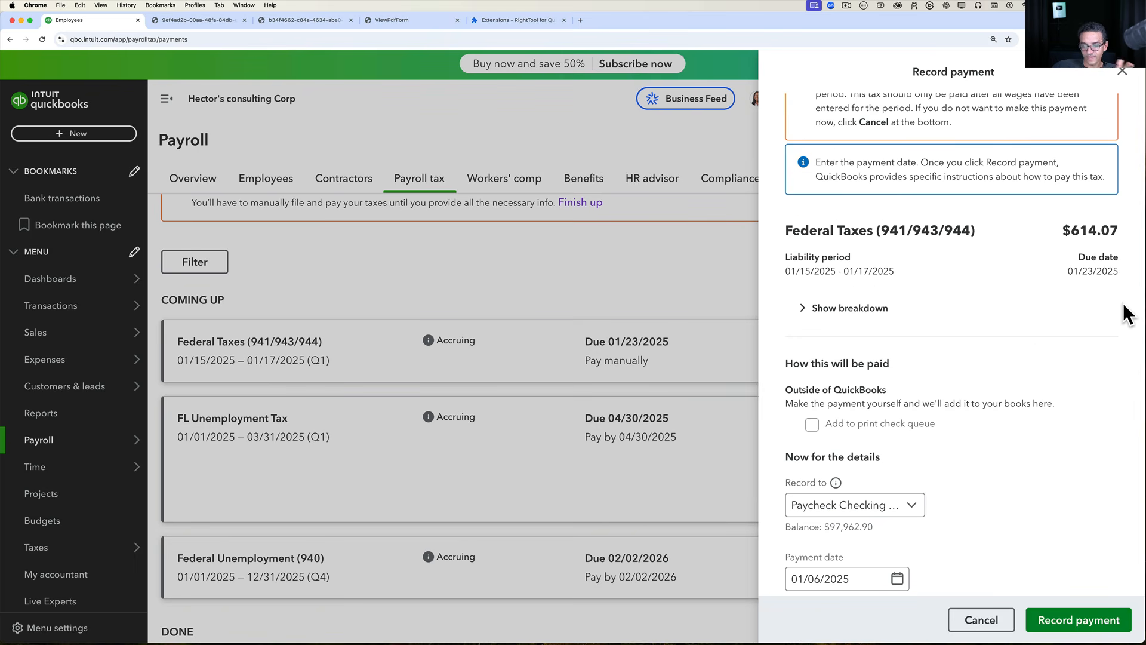
click(1081, 625)
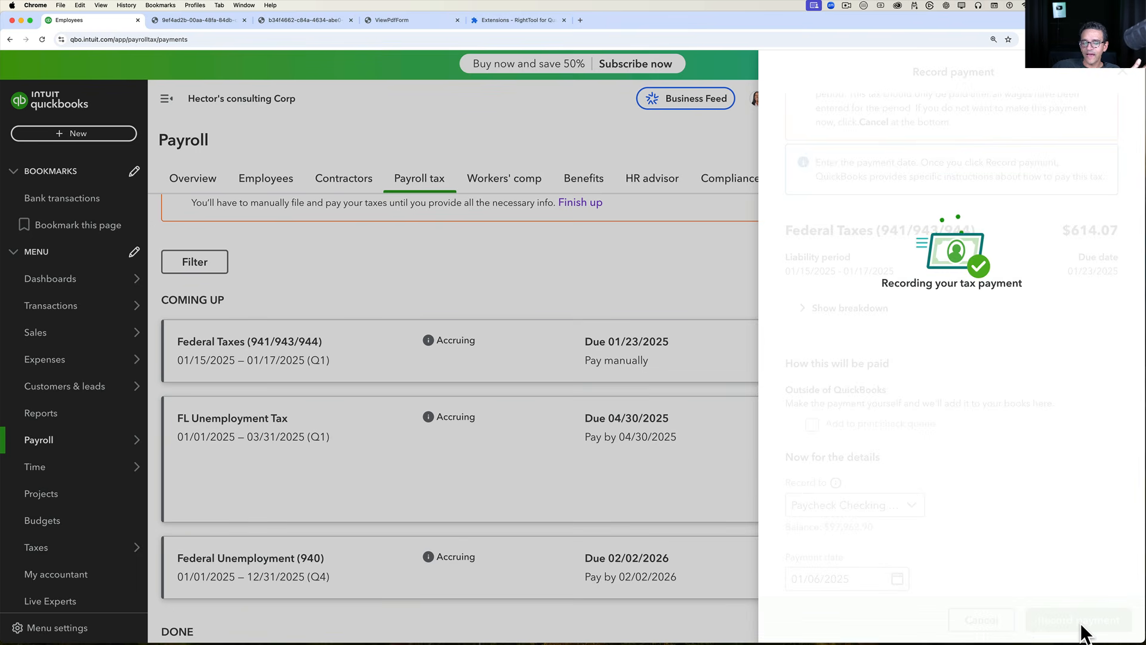
click(1083, 628)
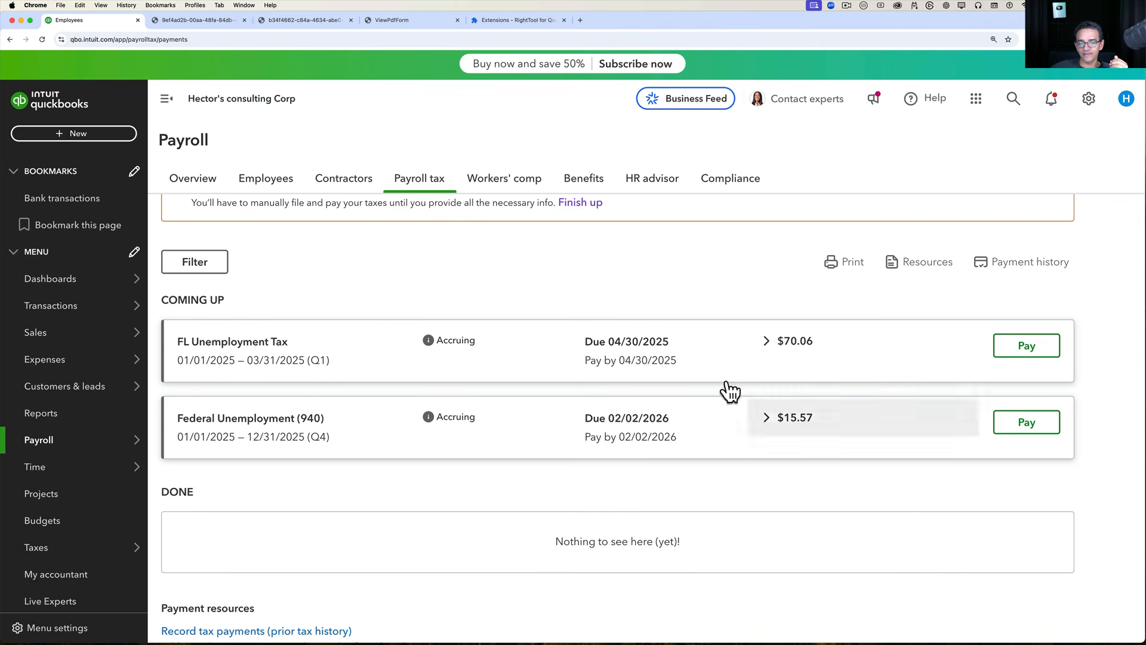
scroll(555, 282, up, 1)
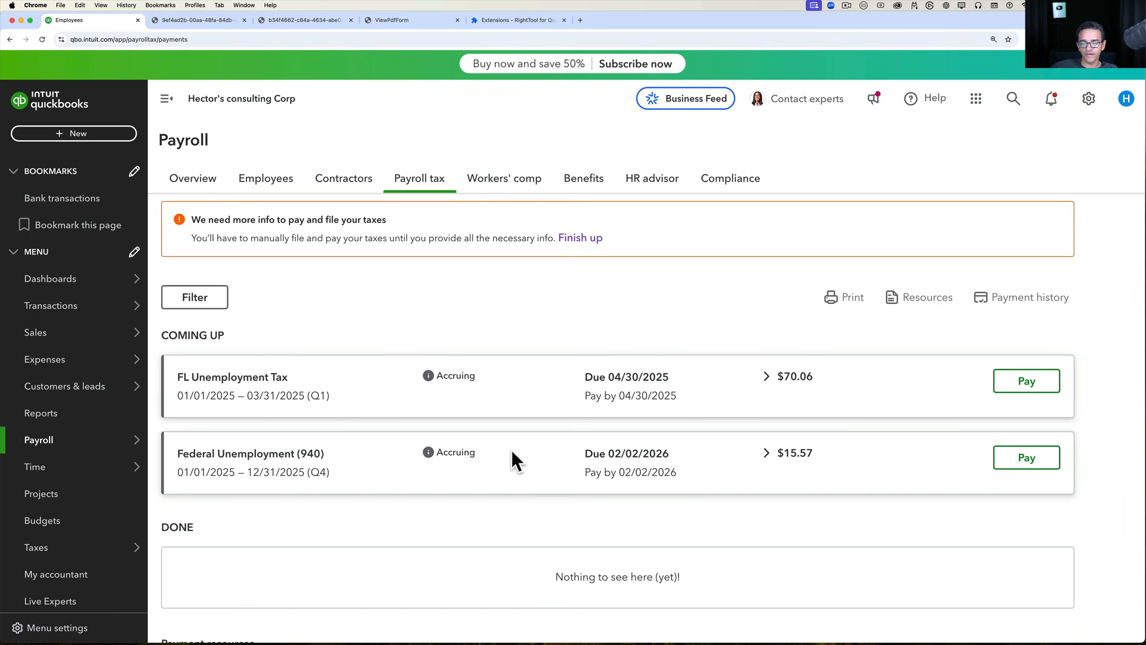
scroll(511, 449, up, 1)
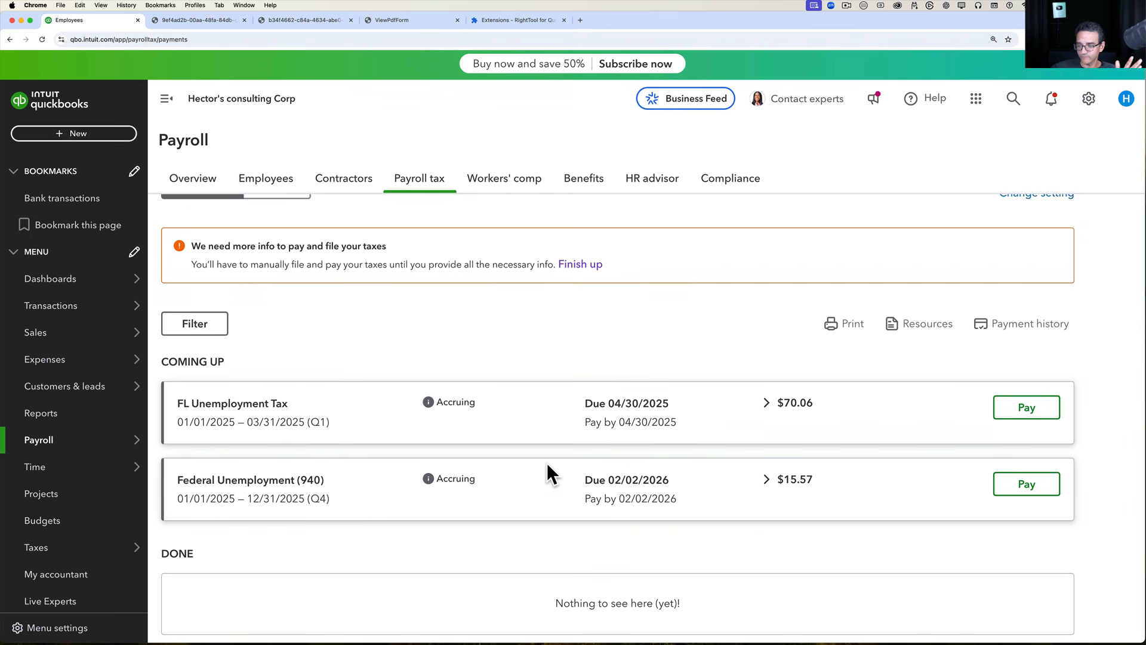
scroll(549, 326, up, 2)
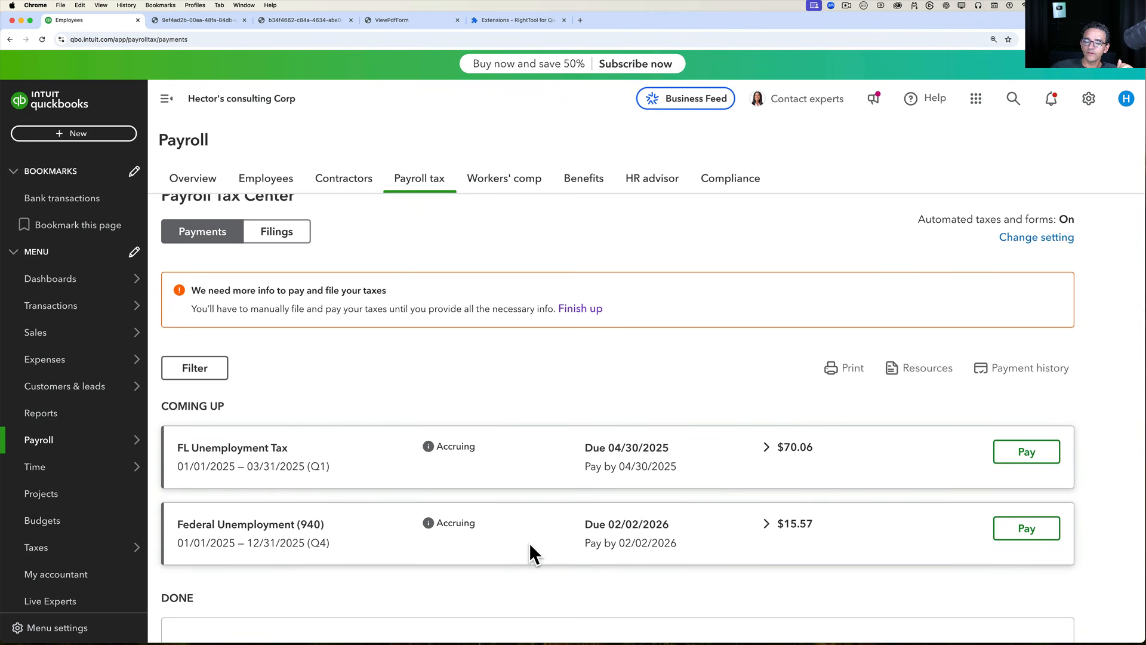
click(279, 239)
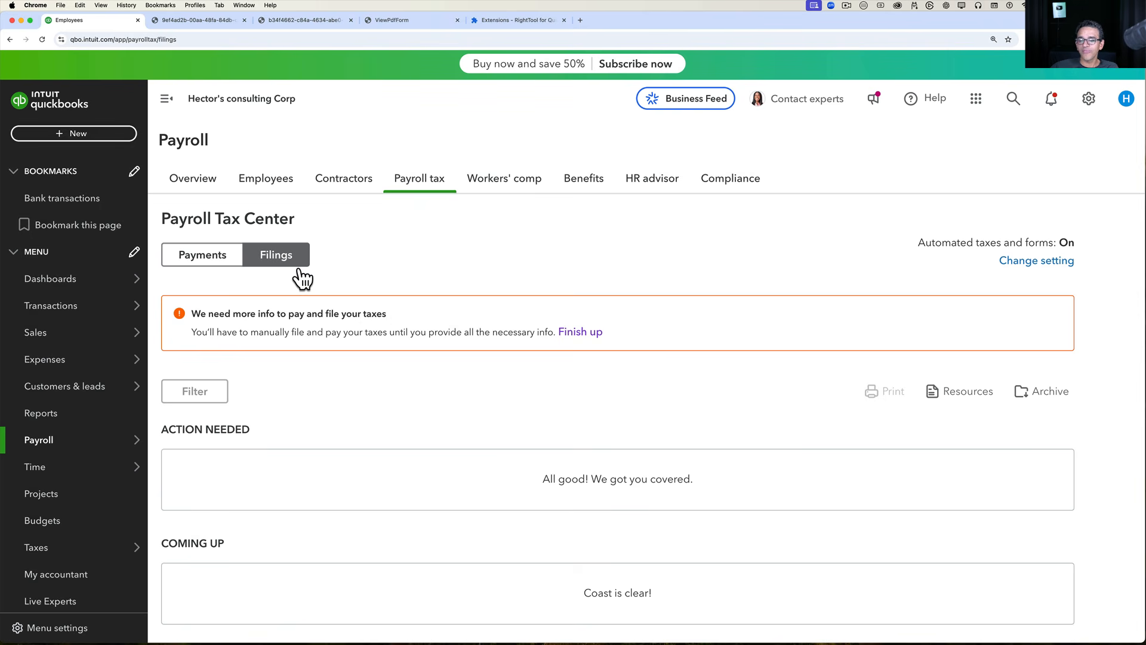
scroll(259, 449, down, 2)
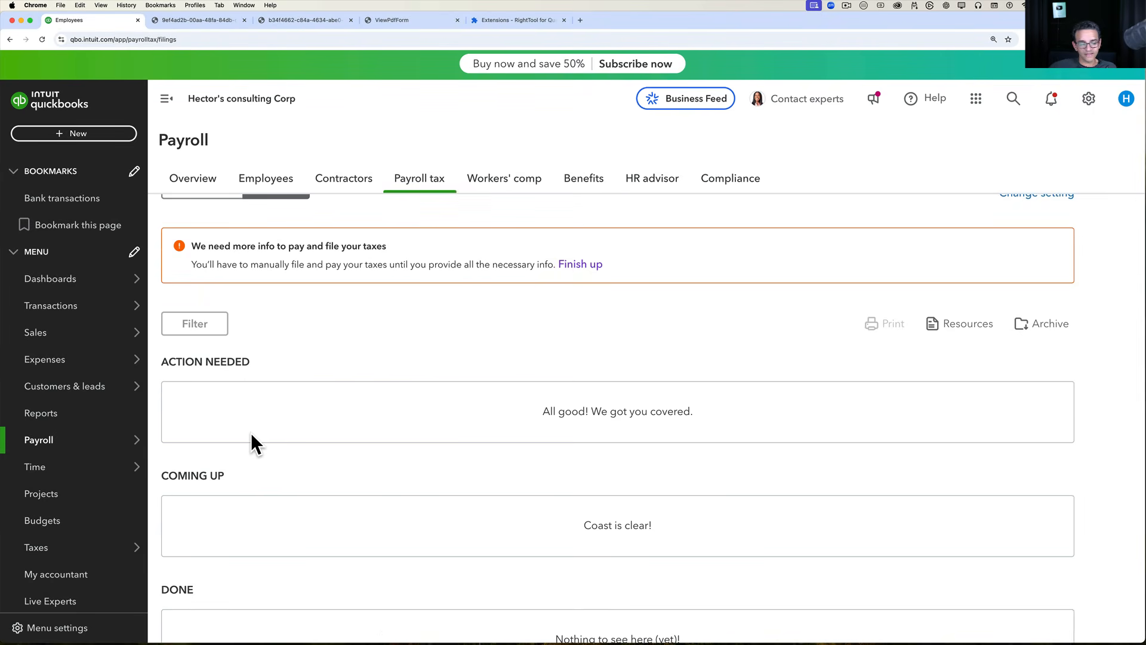
scroll(251, 441, down, 3)
scroll(252, 435, up, 2)
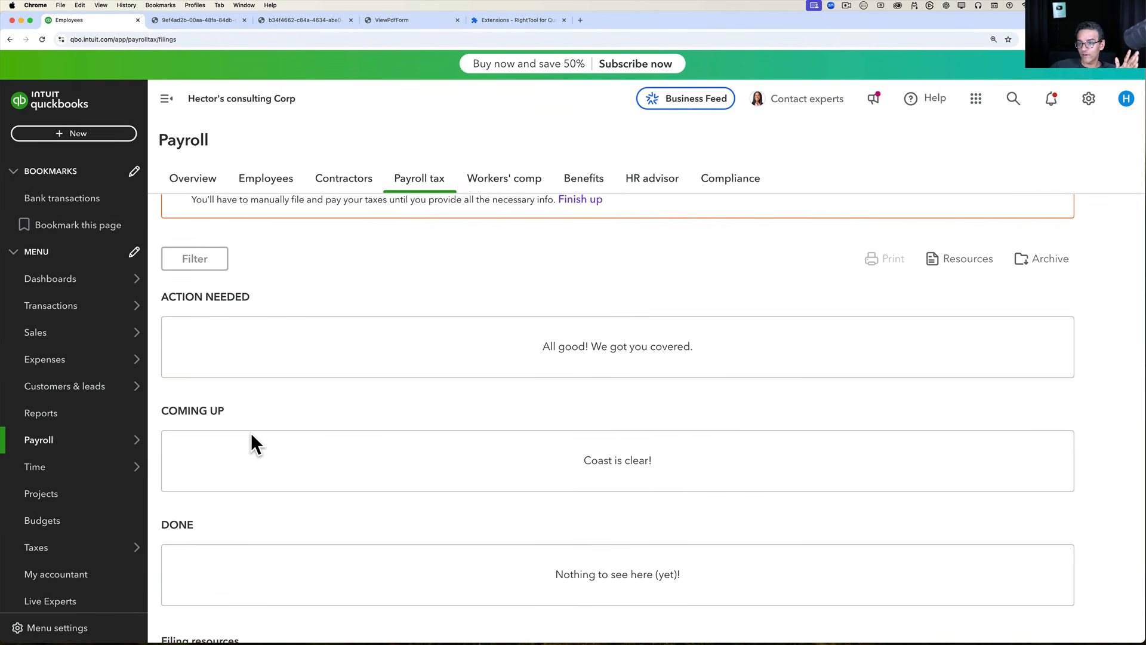
scroll(251, 442, up, 1)
mouse_move(244, 481)
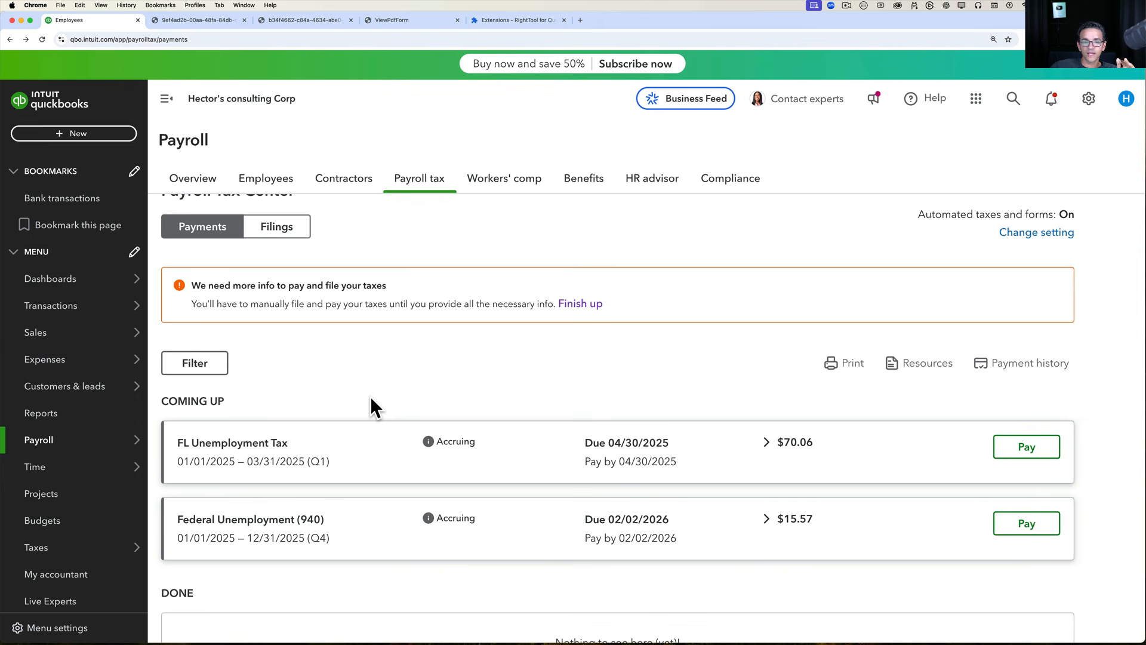
click(283, 236)
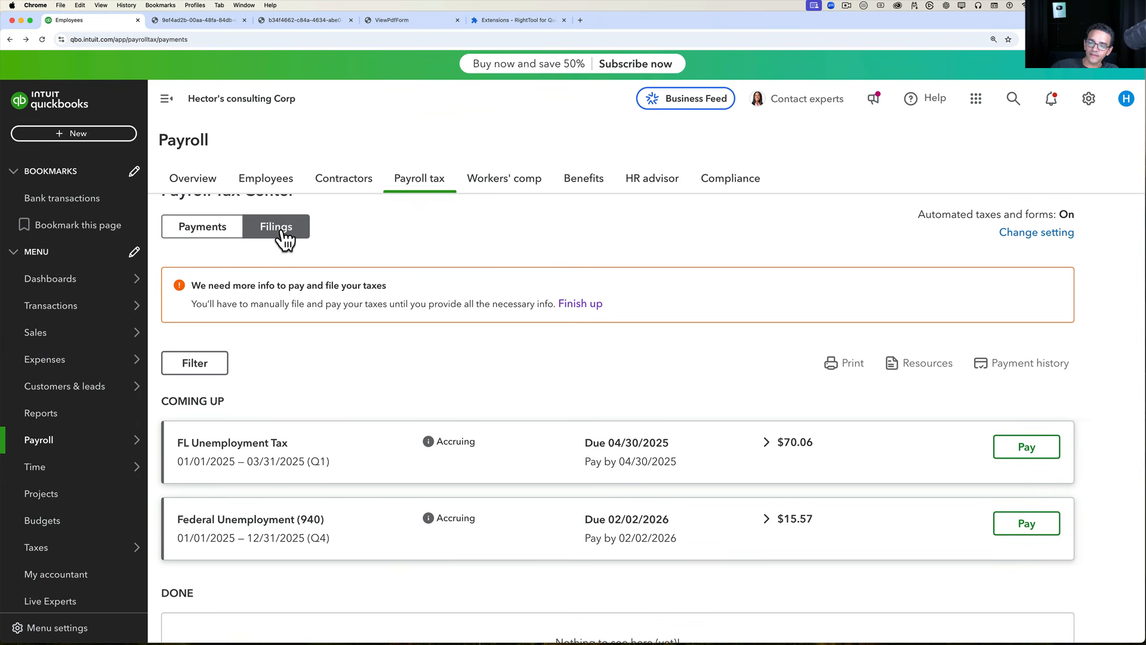
click(210, 238)
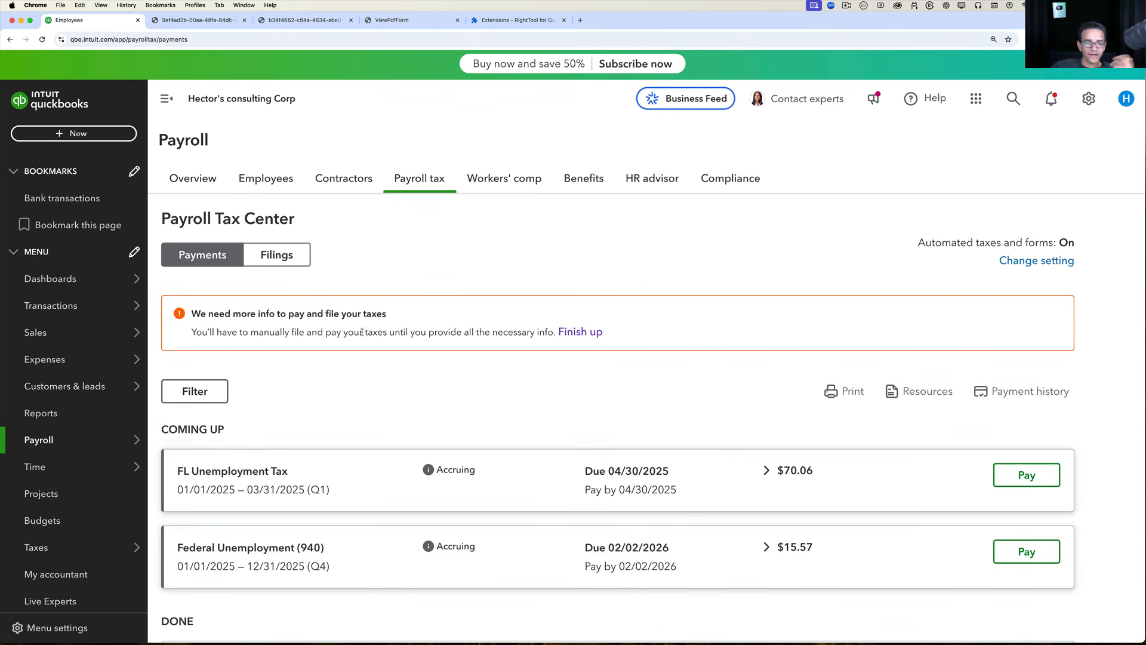
mouse_move(66, 463)
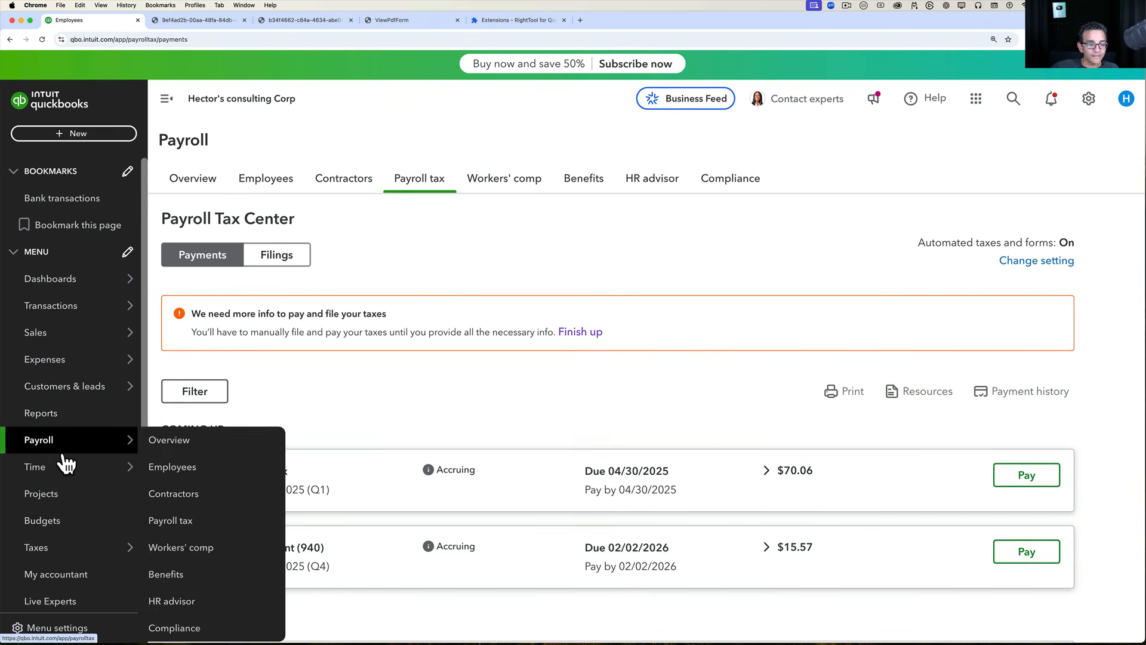
- Run the Profit and Loss report for This Month (January 2025)
click(69, 417)
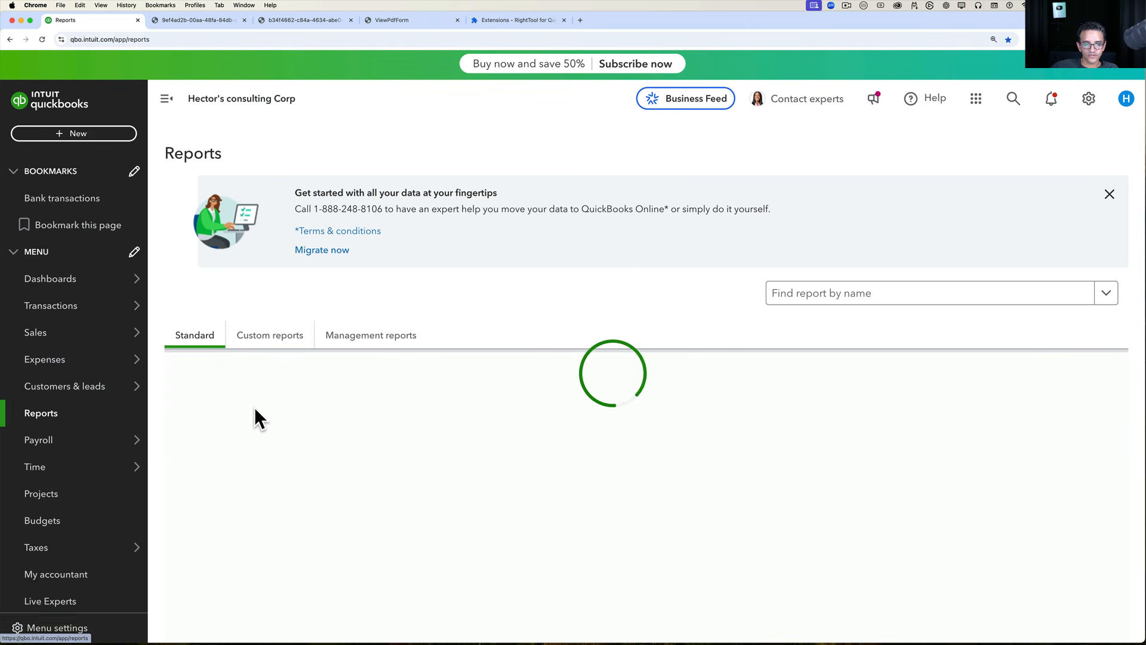
click(238, 494)
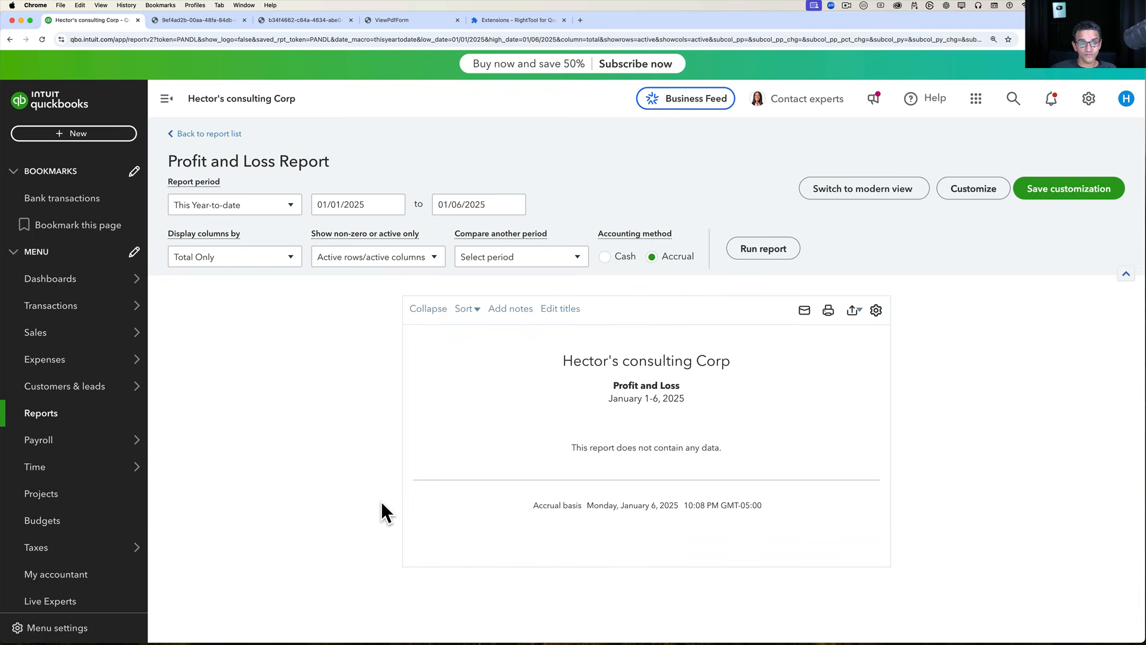
click(209, 209)
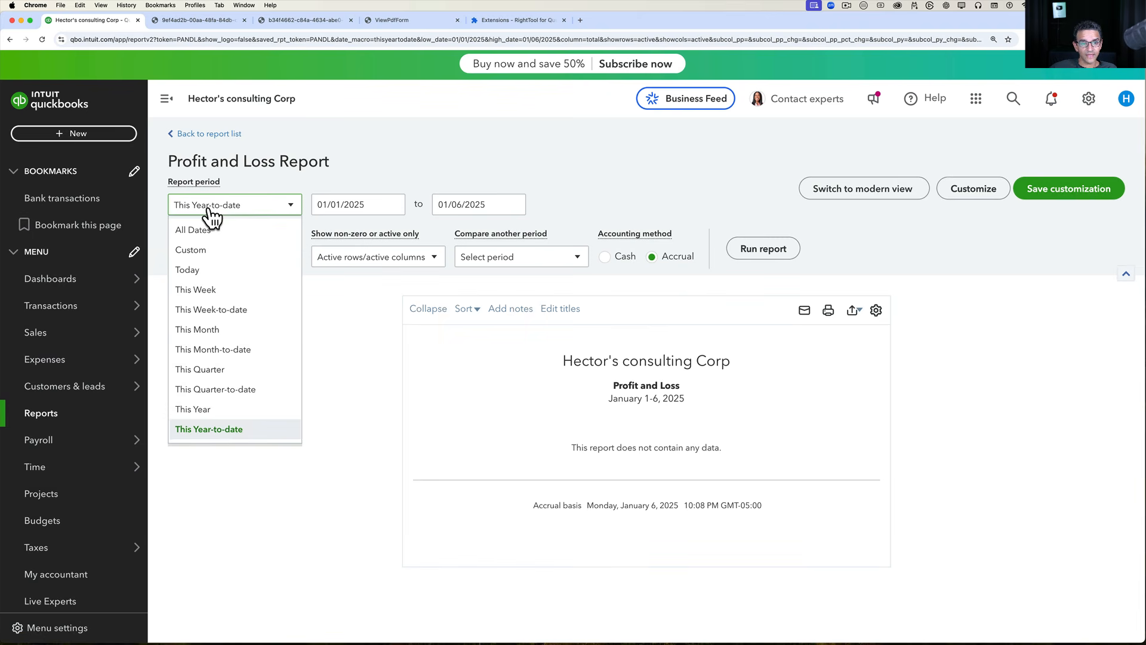
click(219, 330)
click(778, 251)
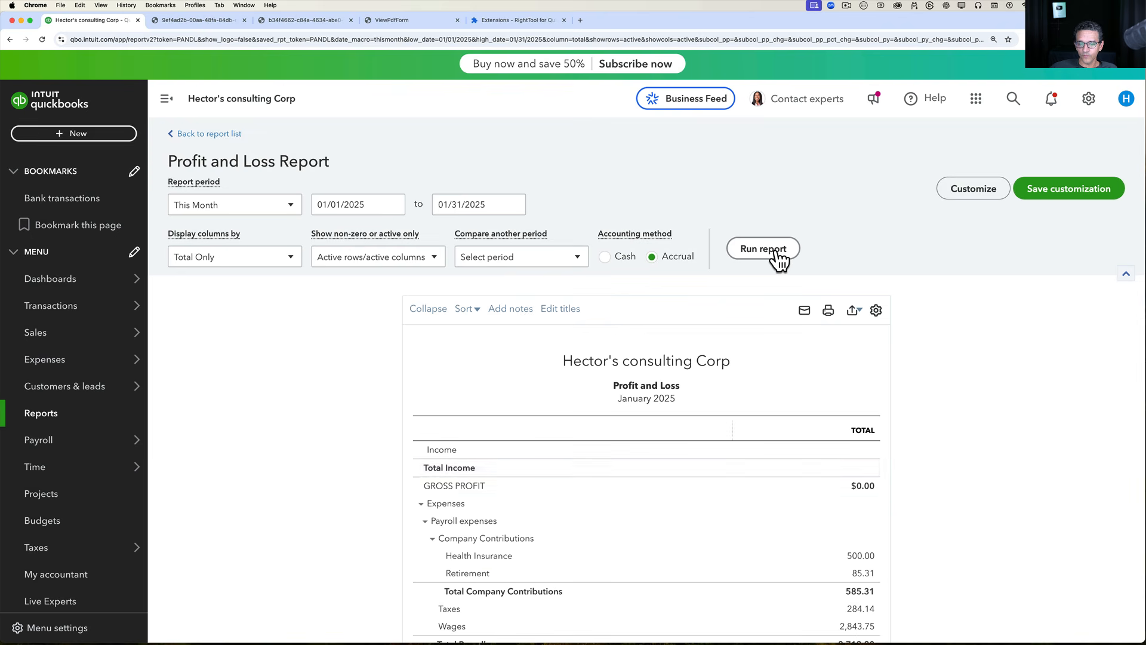
scroll(815, 472, down, 3)
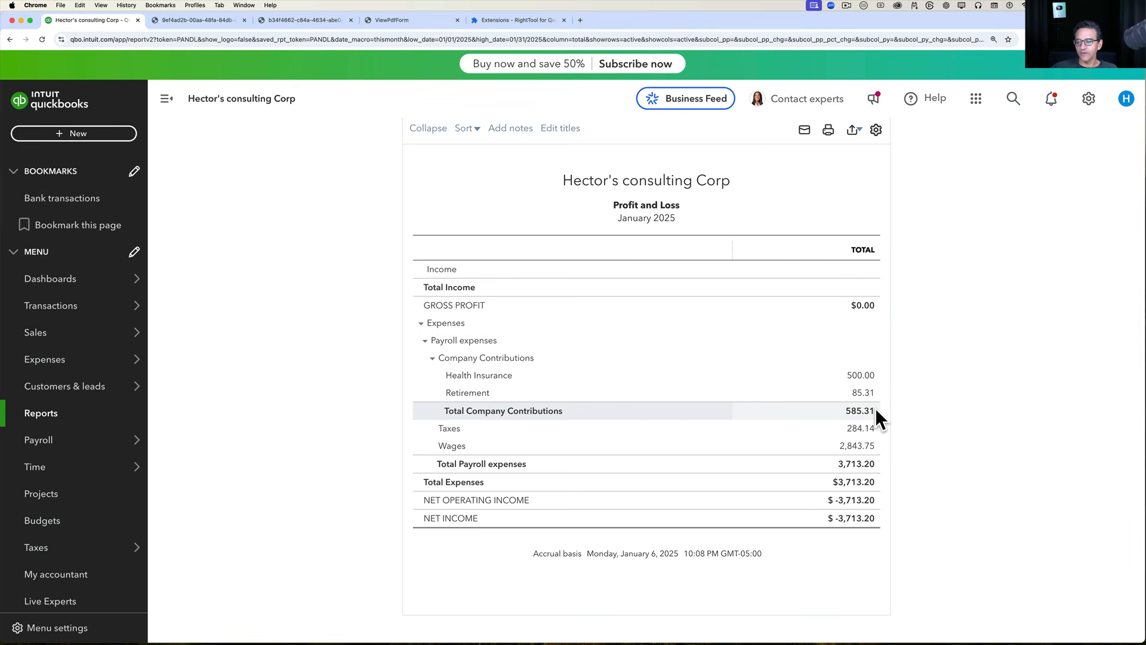
scroll(291, 307, up, 5)
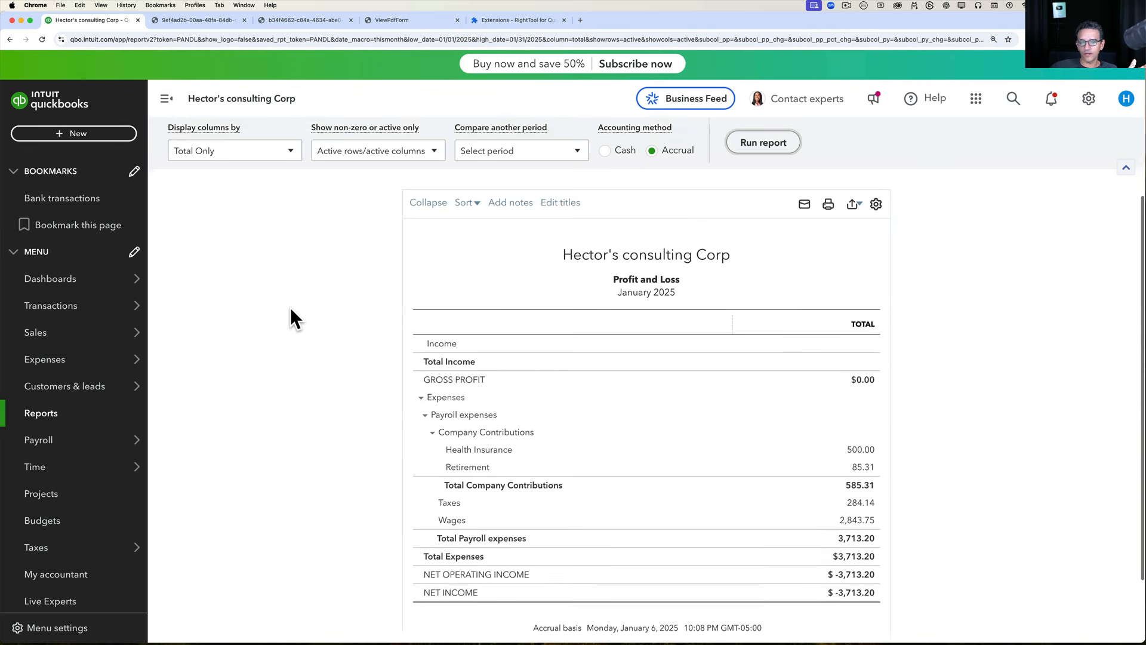
- Break the Profit and Loss columns out by Customers, showing $3,713.20 payroll expenses
click(235, 244)
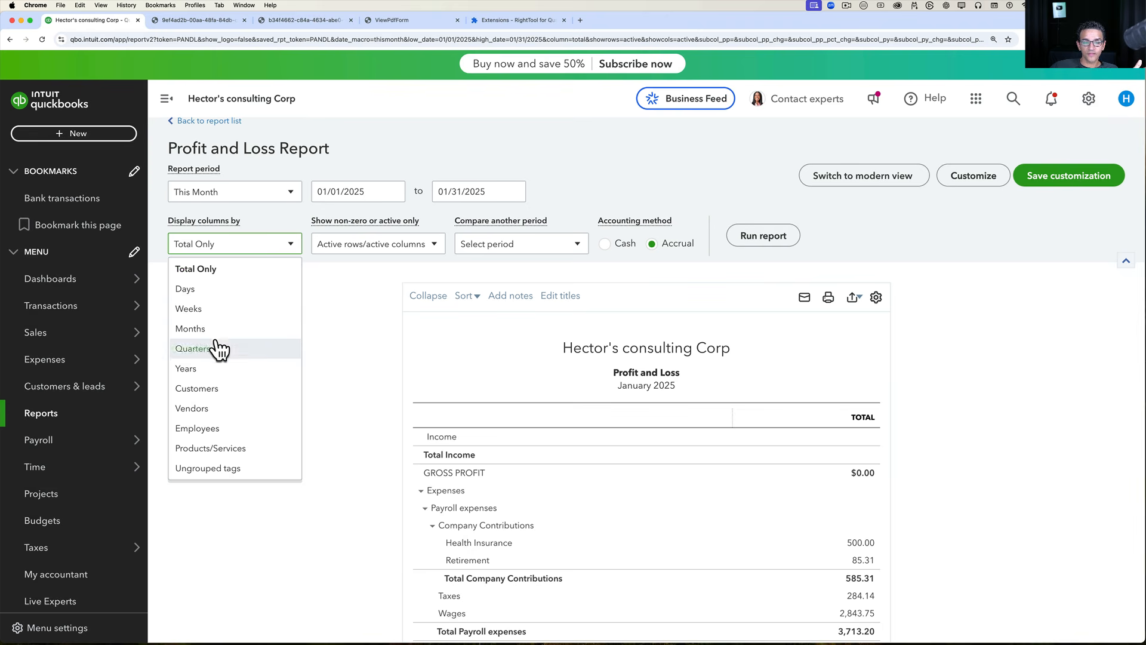
click(212, 389)
click(787, 237)
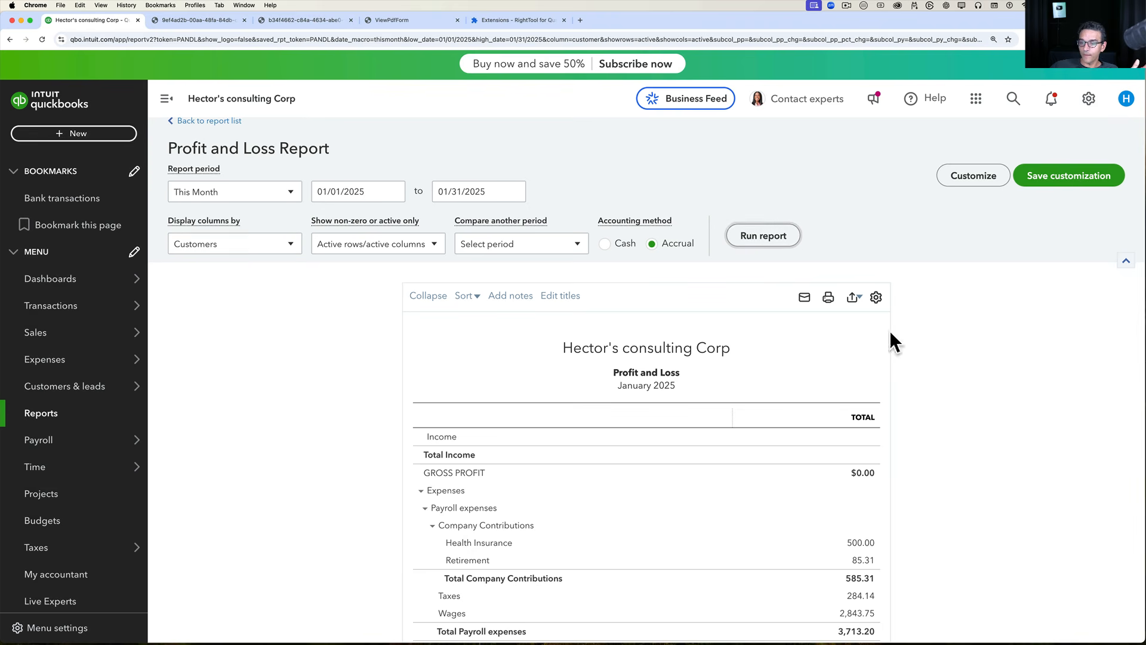
scroll(805, 601, down, 3)
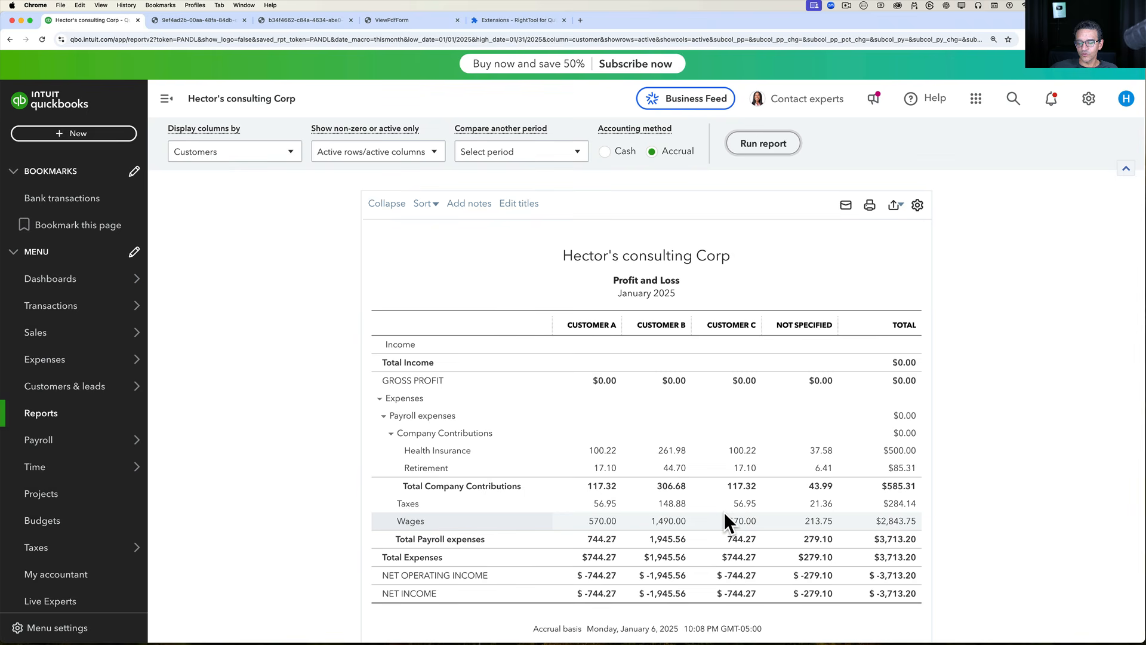
click(186, 157)
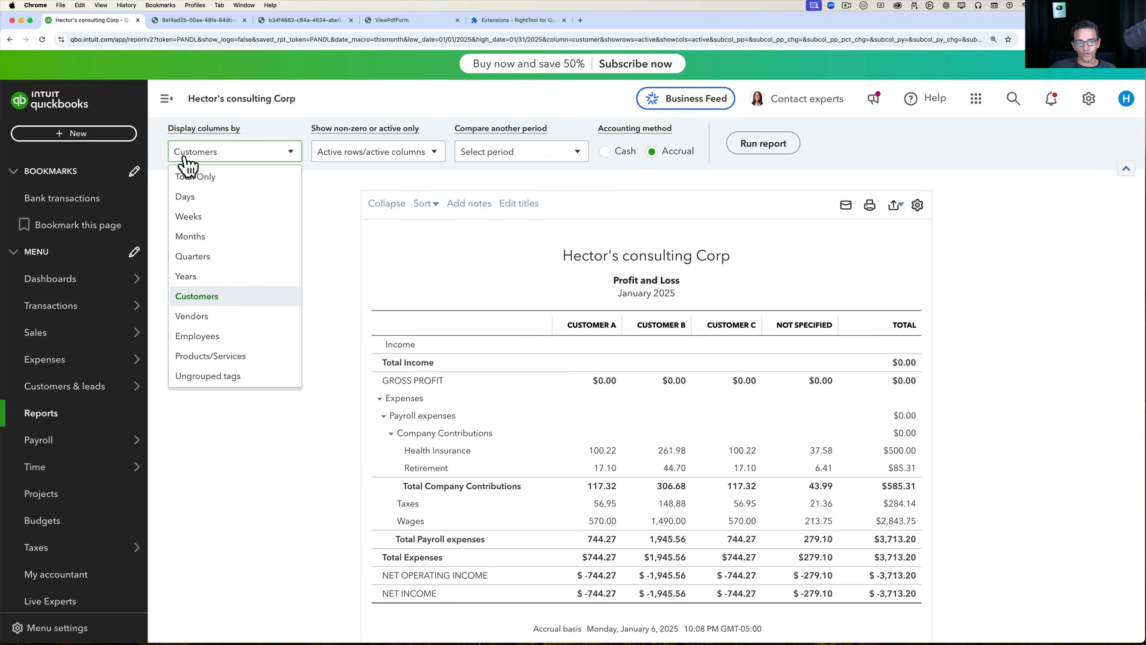
click(234, 475)
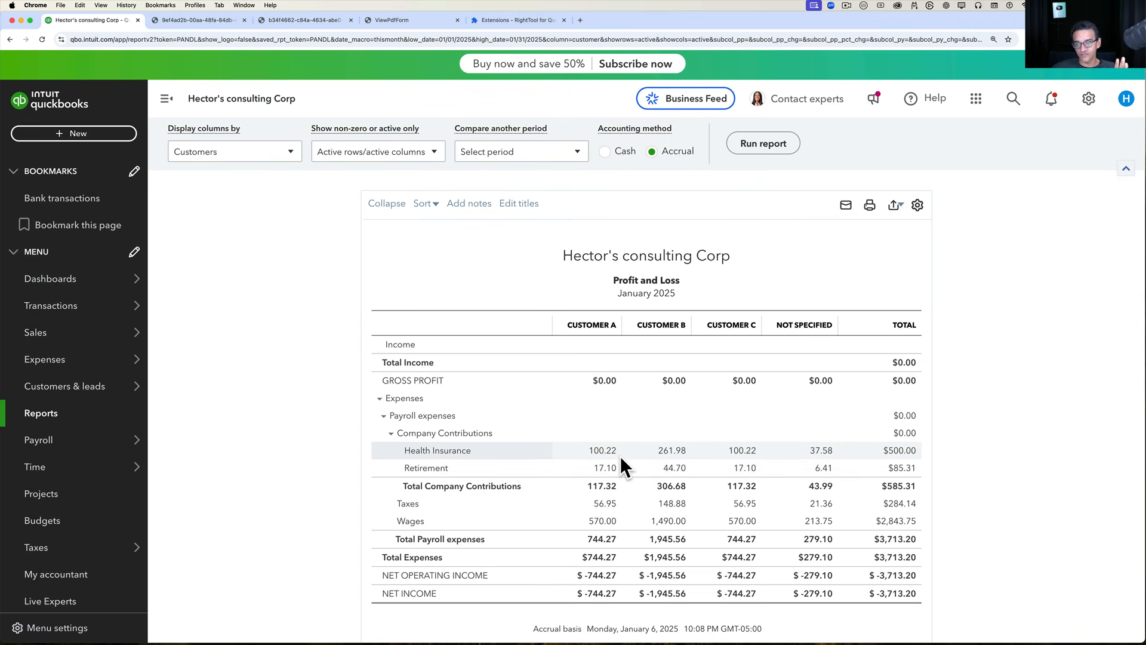
scroll(370, 292, up, 2)
scroll(370, 292, down, 2)
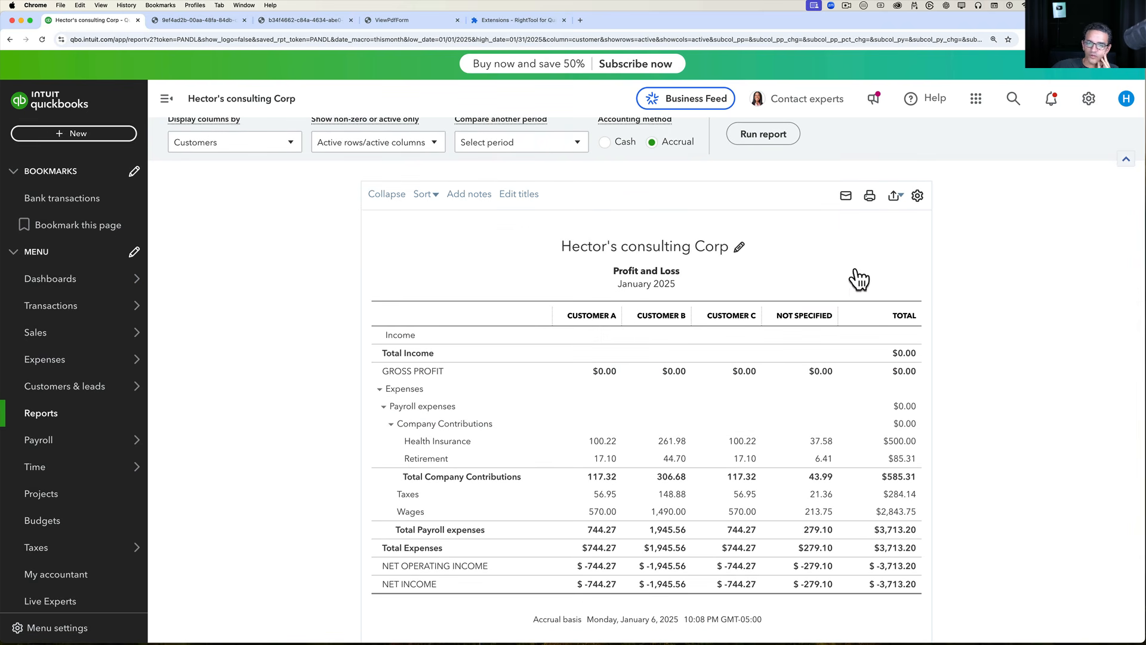
click(1089, 98)
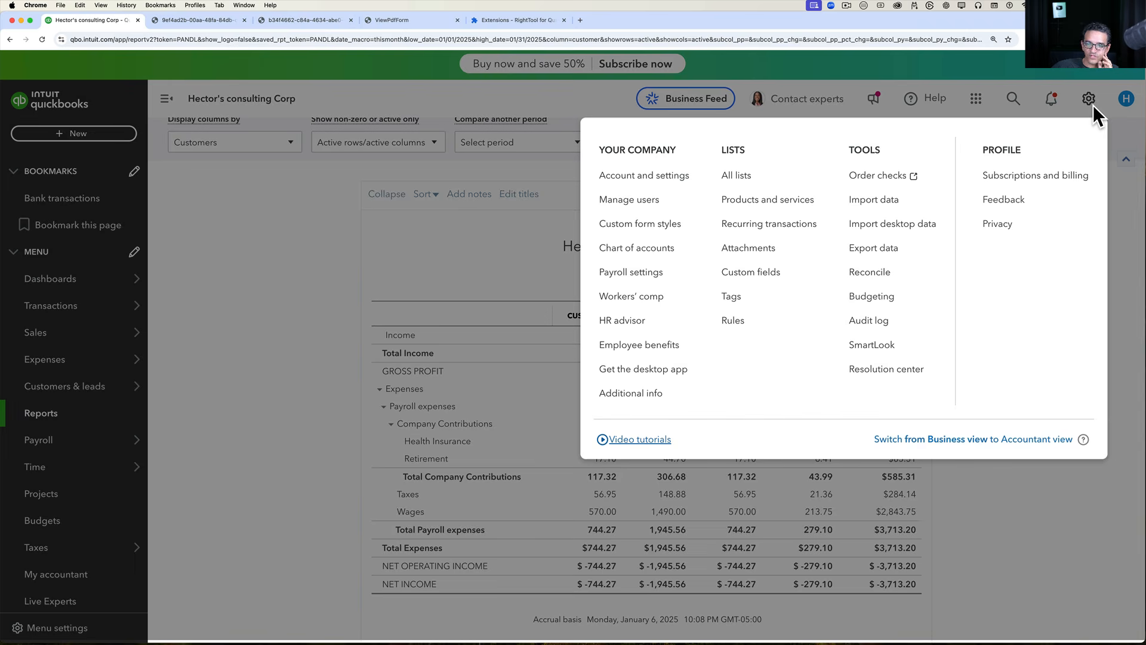
- Open the Paycheck Checking Account register from the chart of accounts, dismissing the intro tour
click(648, 249)
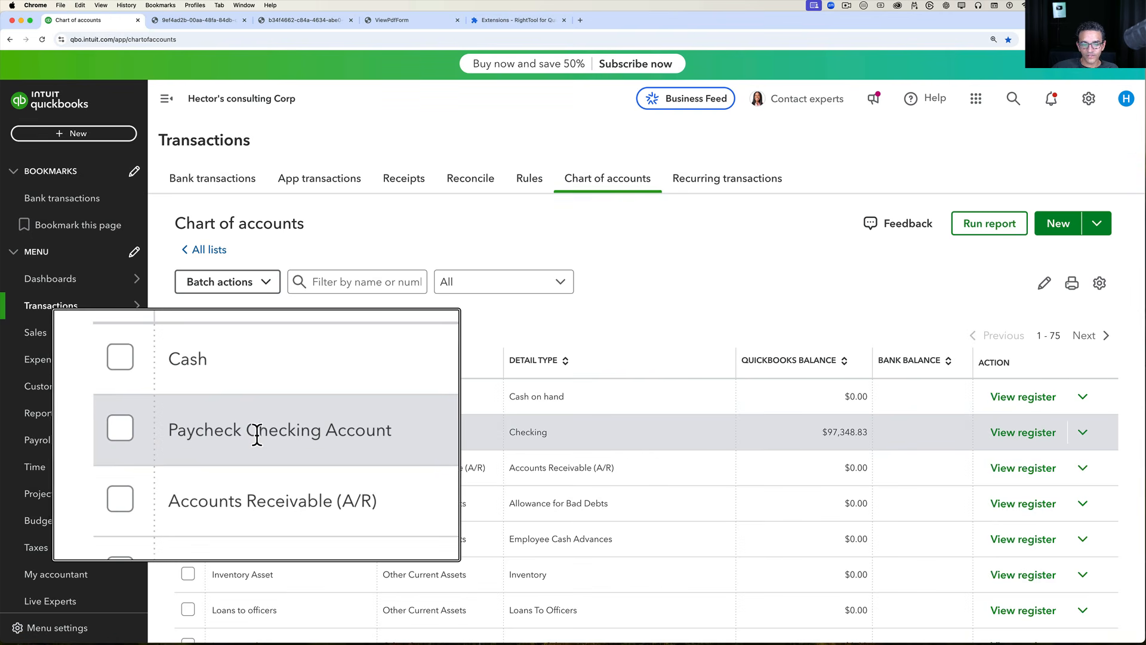
click(1010, 431)
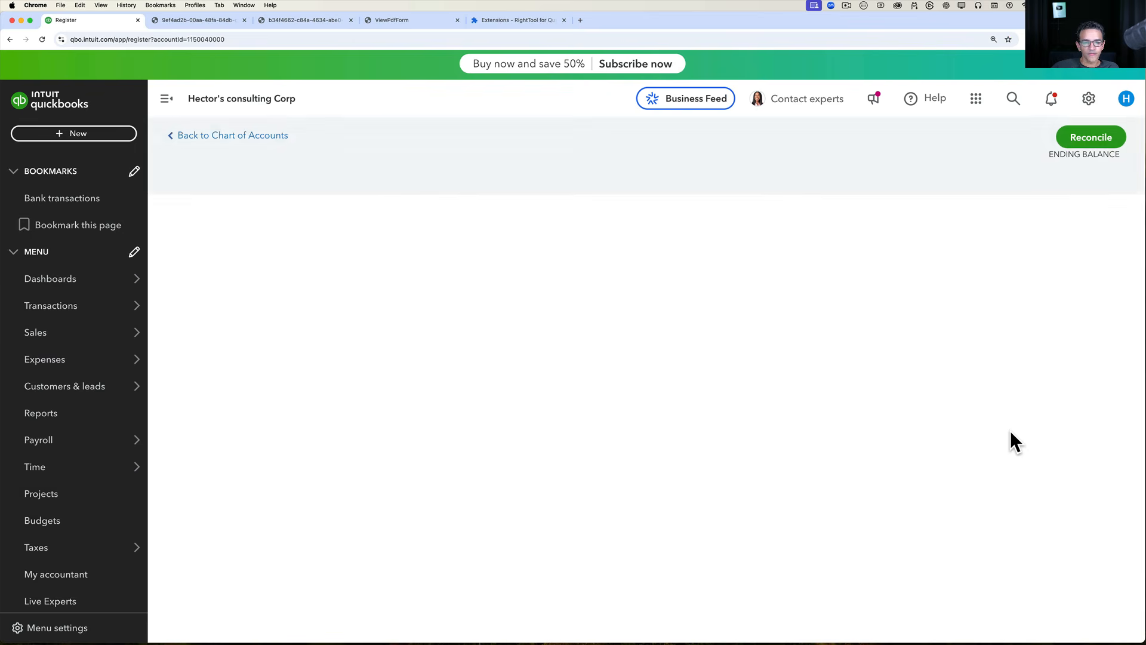
click(328, 287)
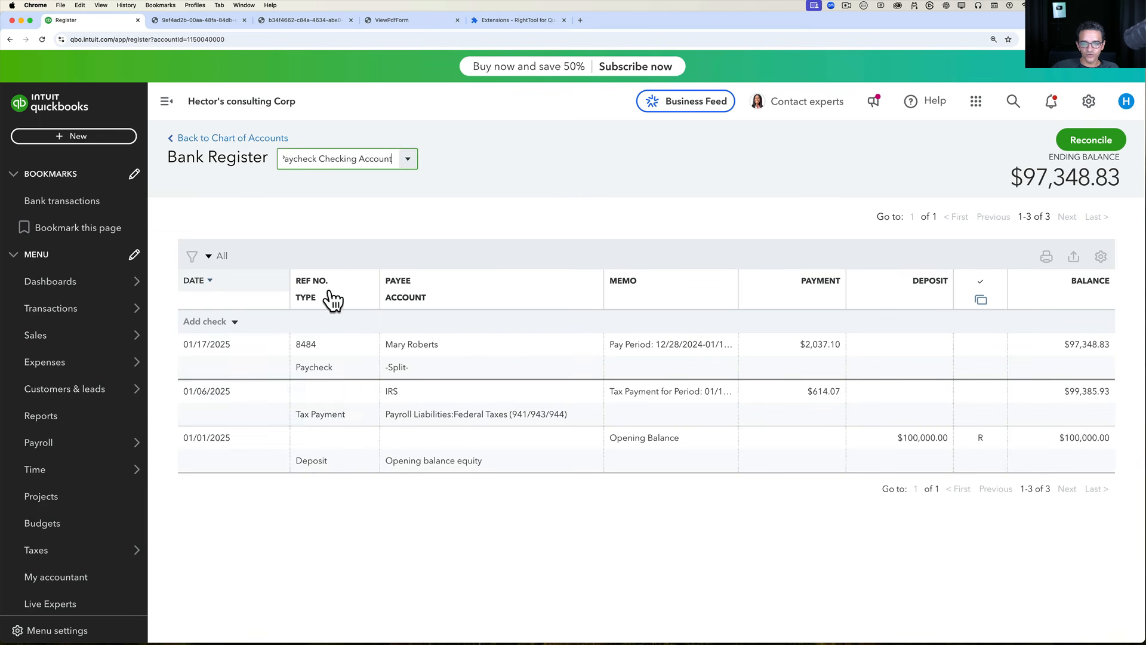
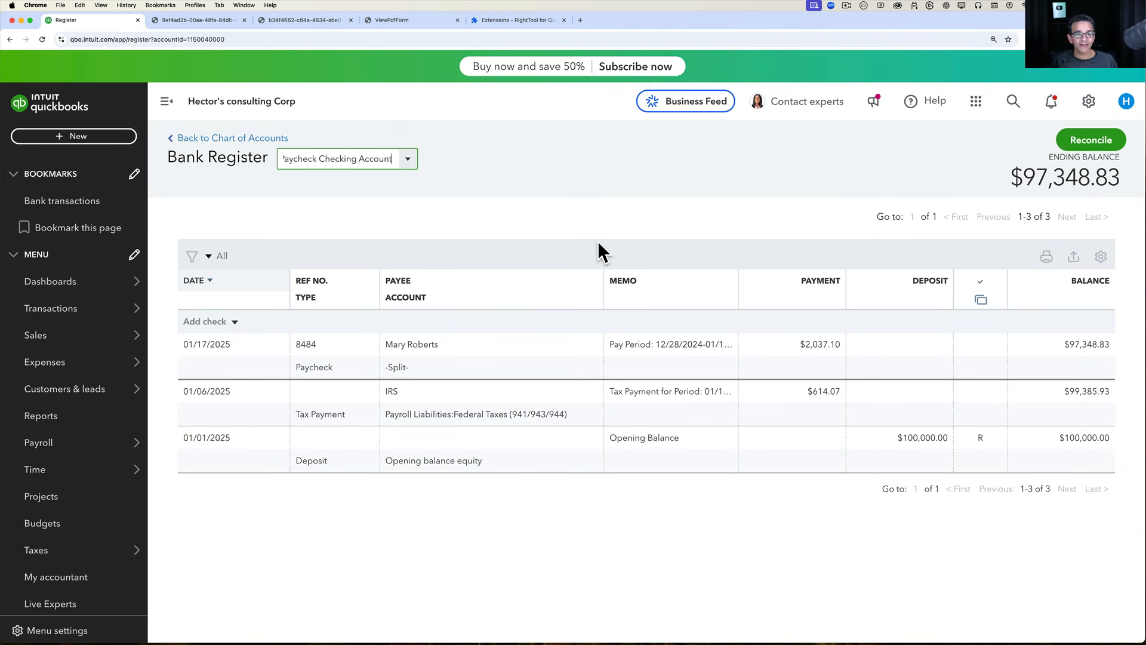
- Open the + New menu of transaction types such as invoices, timesheets and payroll
click(80, 130)
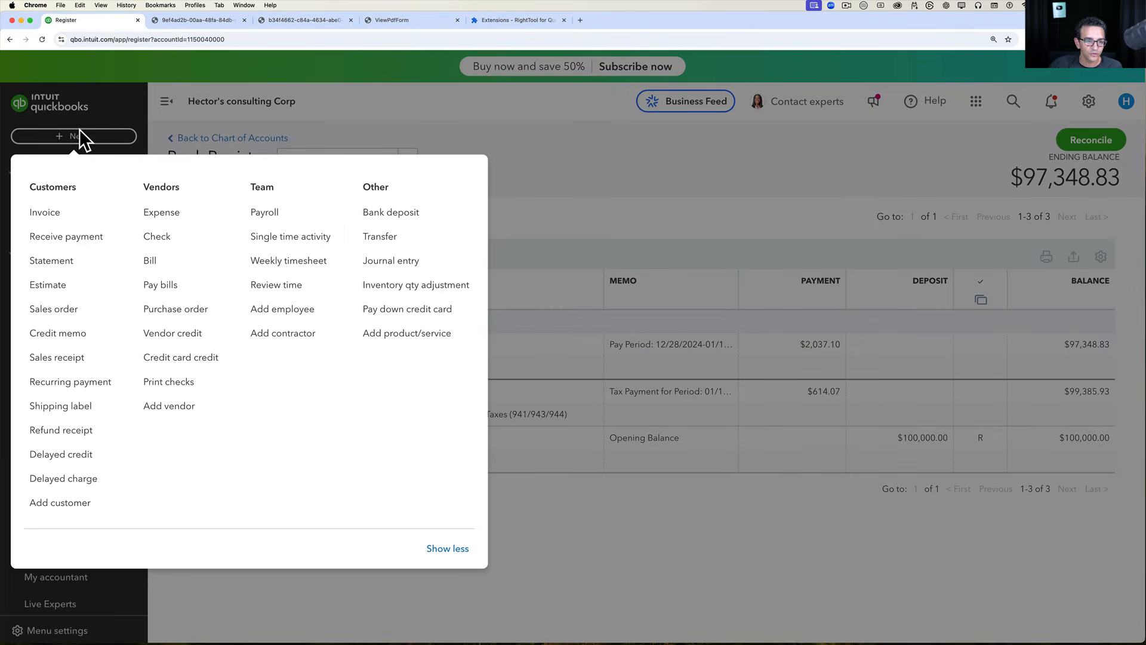
- Start a weekly timesheet for the employee for the week 1/6/2025–1/12/2025
click(291, 253)
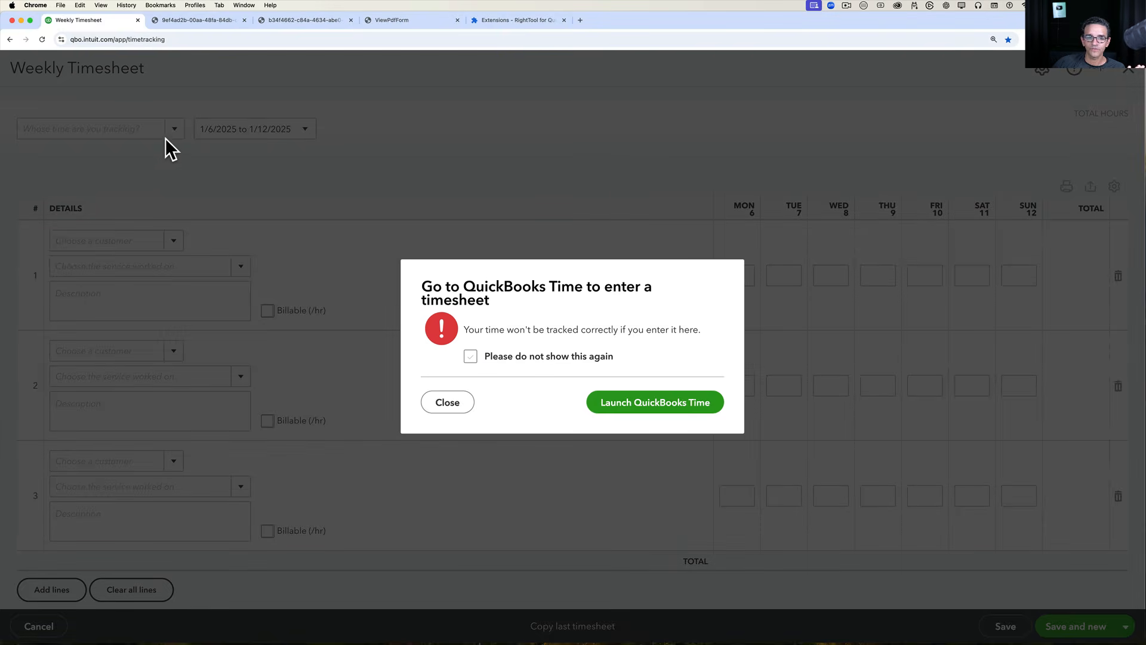
click(447, 402)
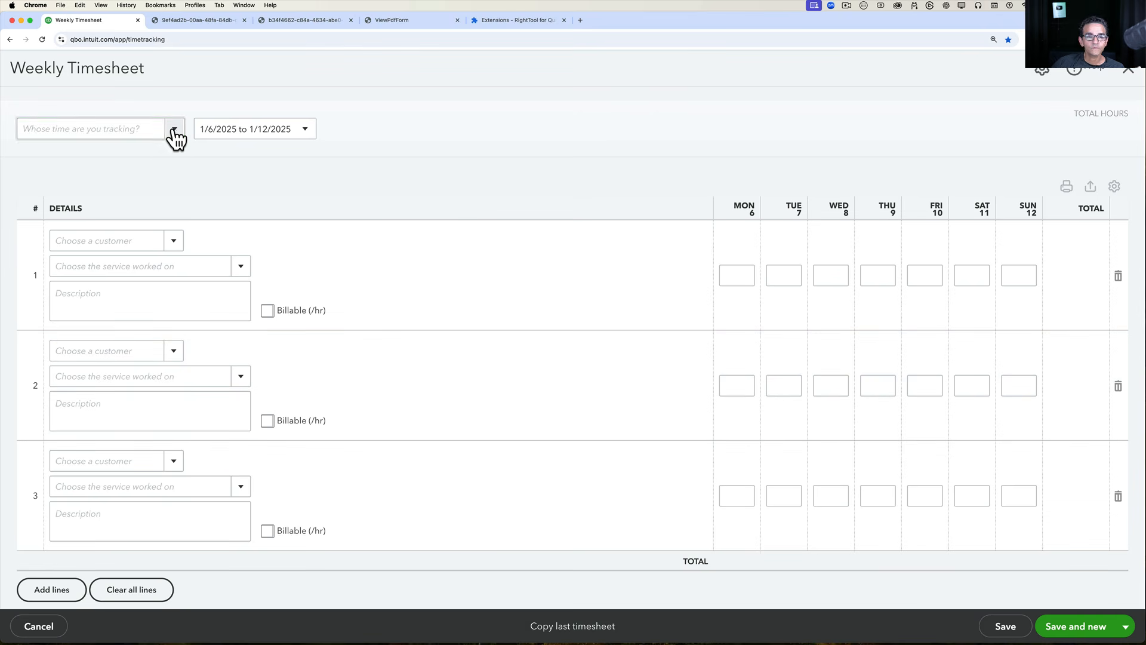
click(173, 131)
click(85, 178)
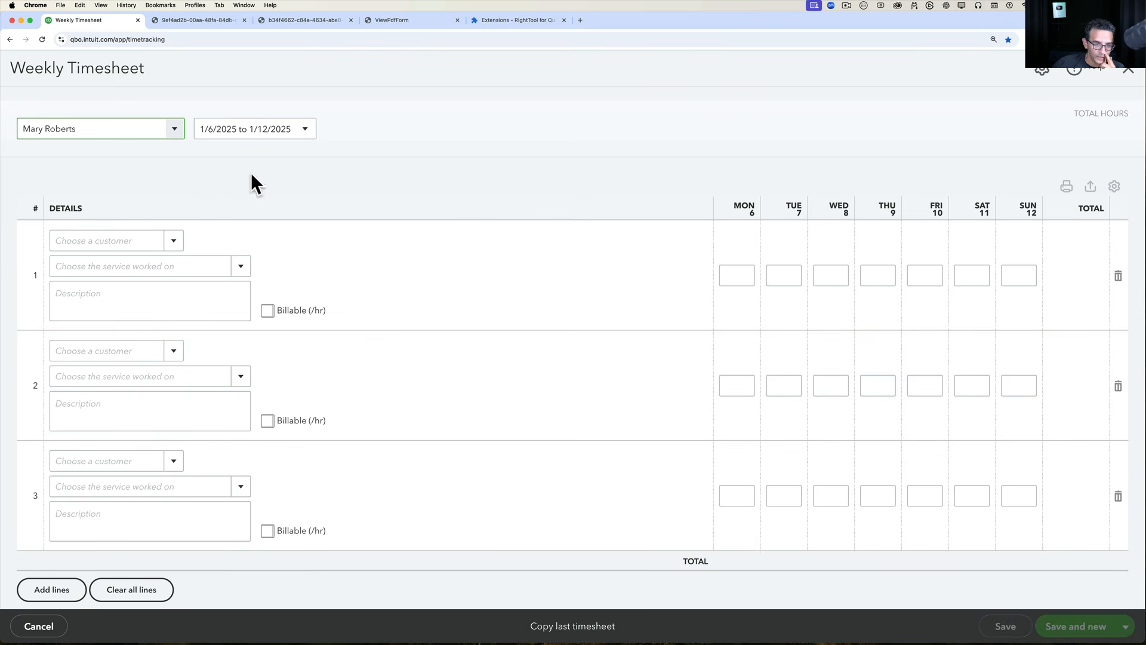
click(292, 135)
click(292, 133)
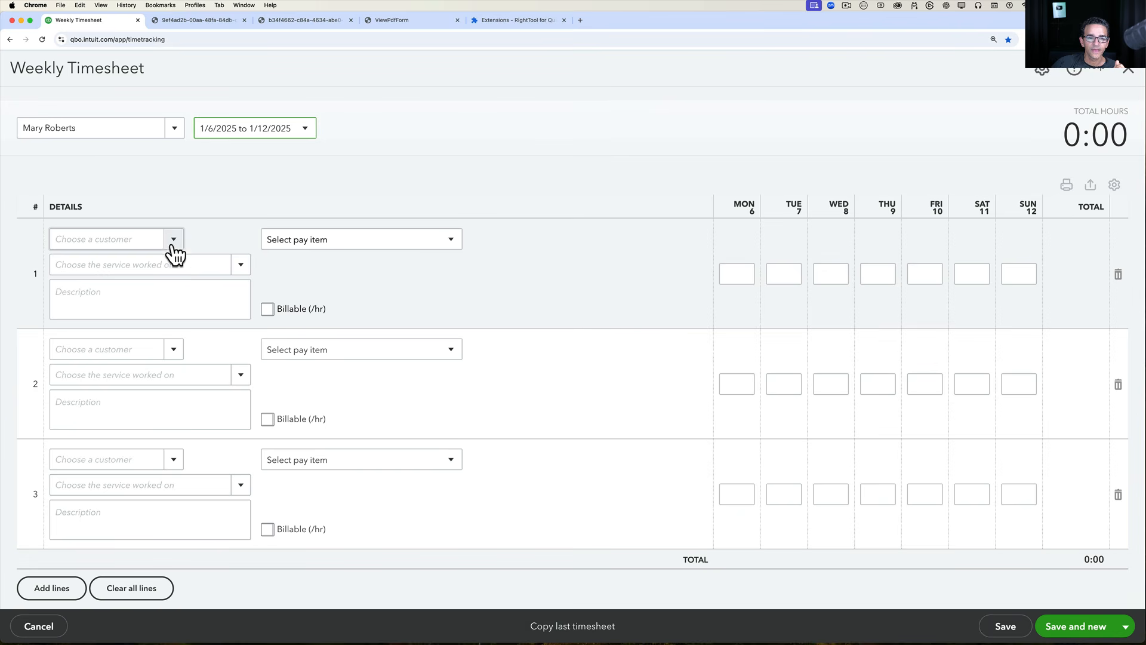
- Assign timesheet row 1 to Customer B with Regular Pay and the Services item
click(173, 240)
click(119, 312)
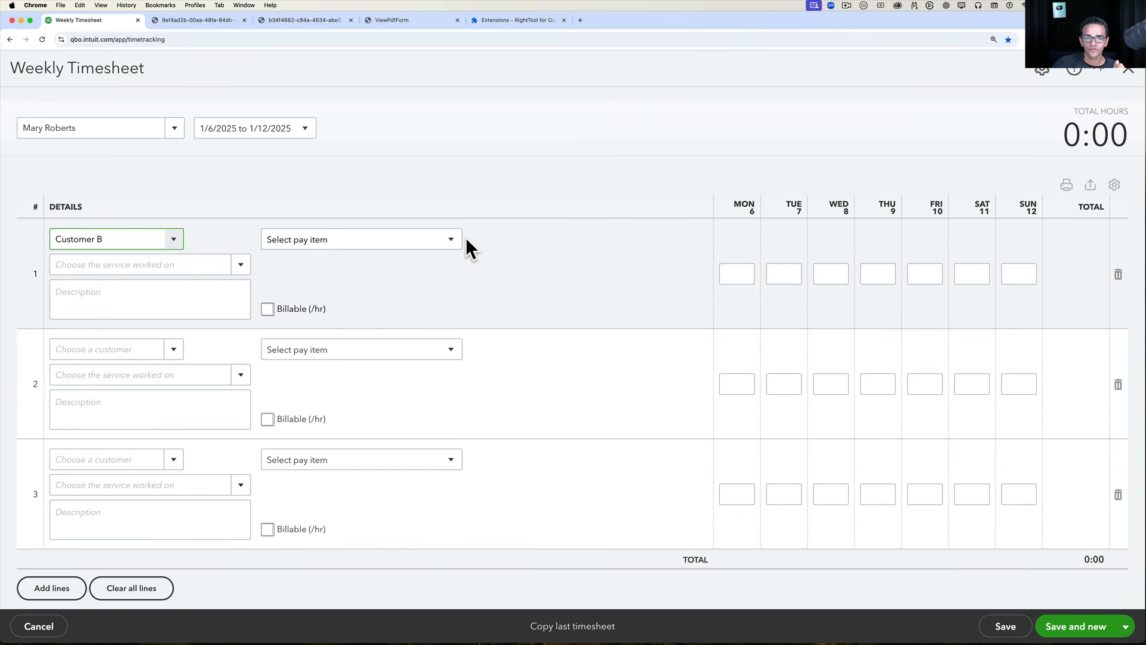
click(412, 242)
click(338, 286)
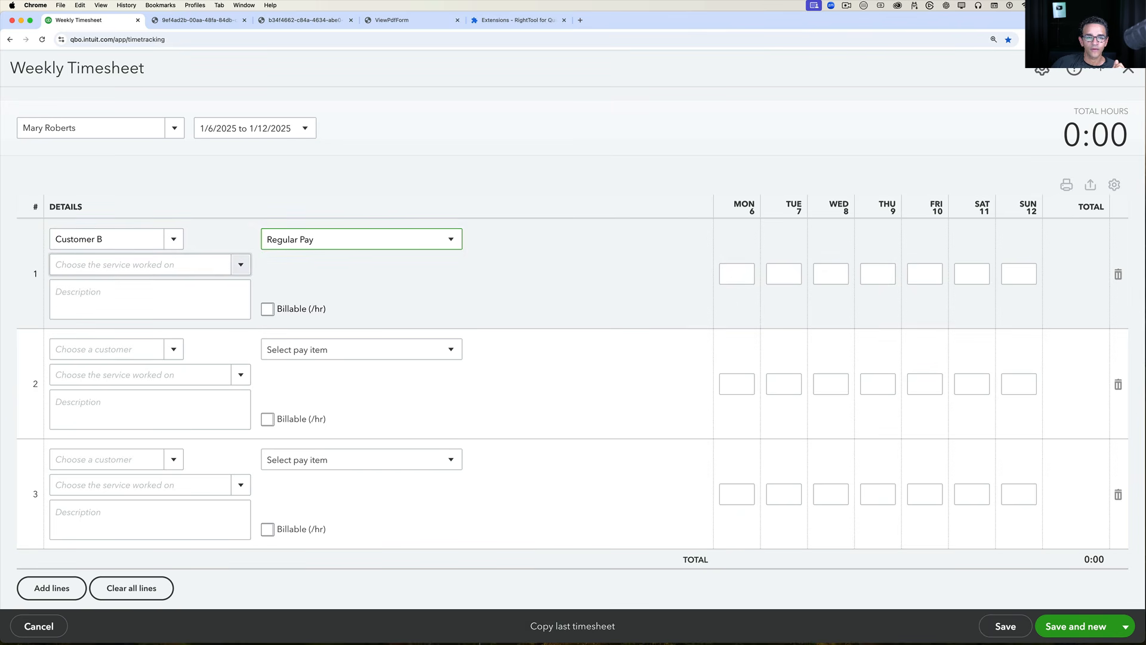
click(245, 270)
click(139, 340)
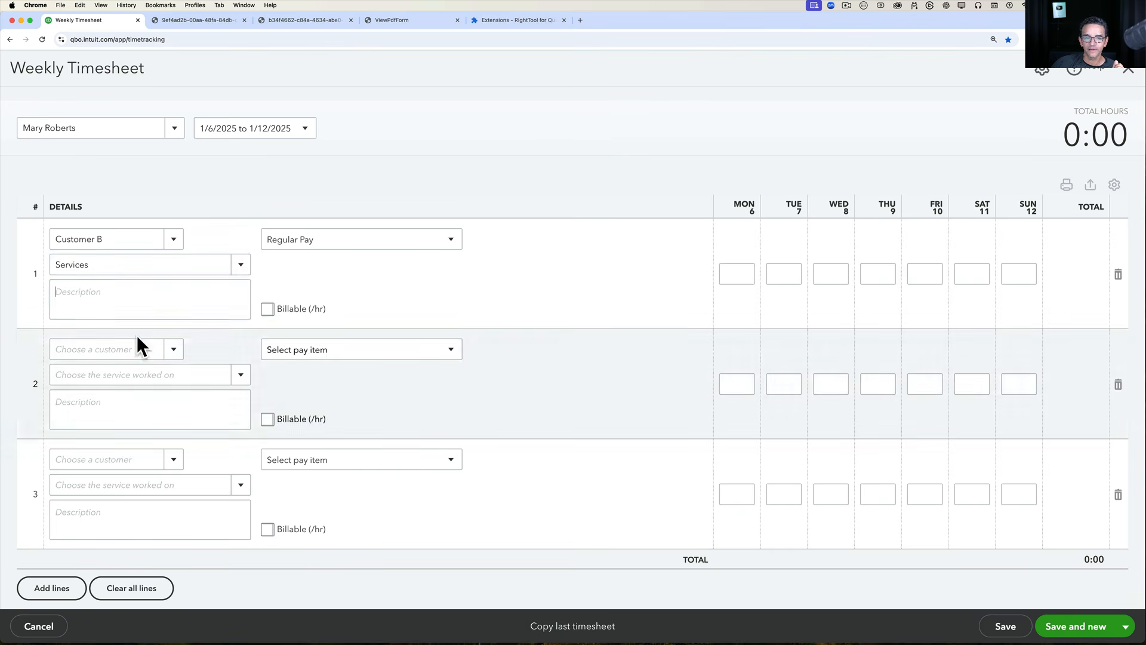
- Log 6:00 hours on Monday, Tuesday and Wednesday, totalling 18:00
click(749, 273)
text(6)
click(786, 273)
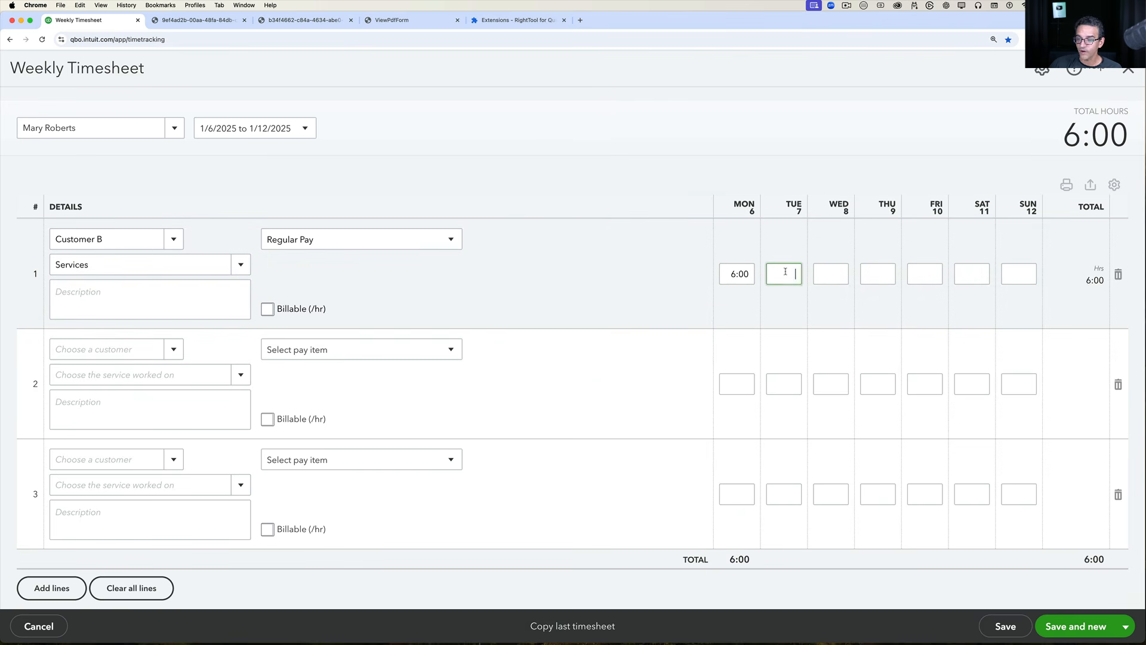
text(6)
click(827, 273)
text(6)
click(741, 328)
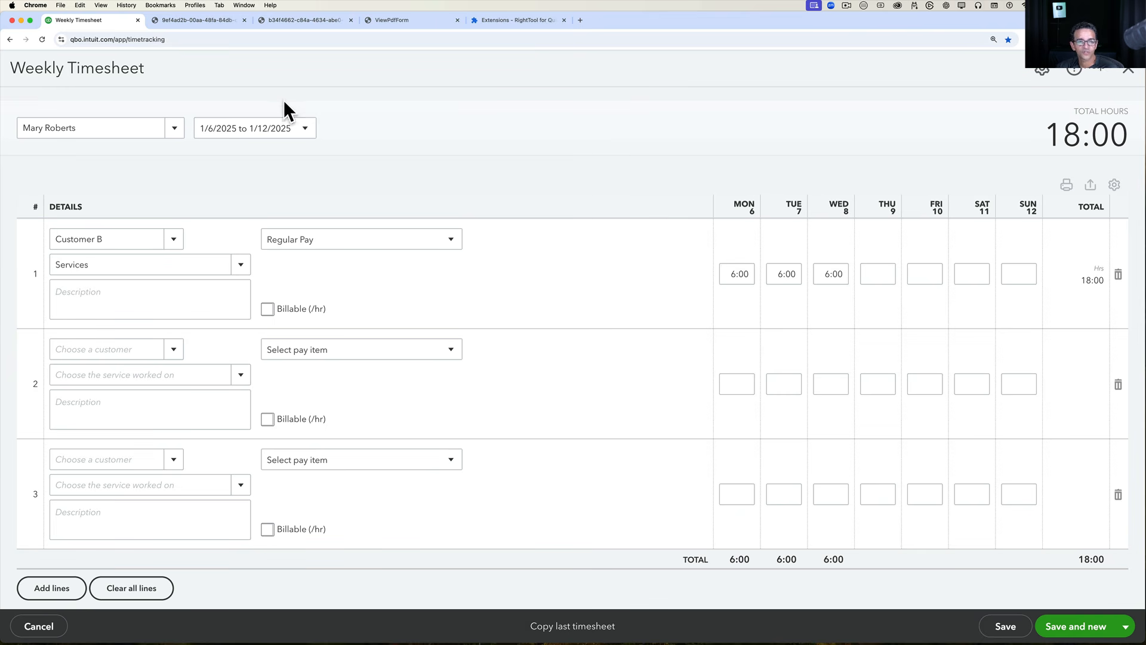
click(258, 136)
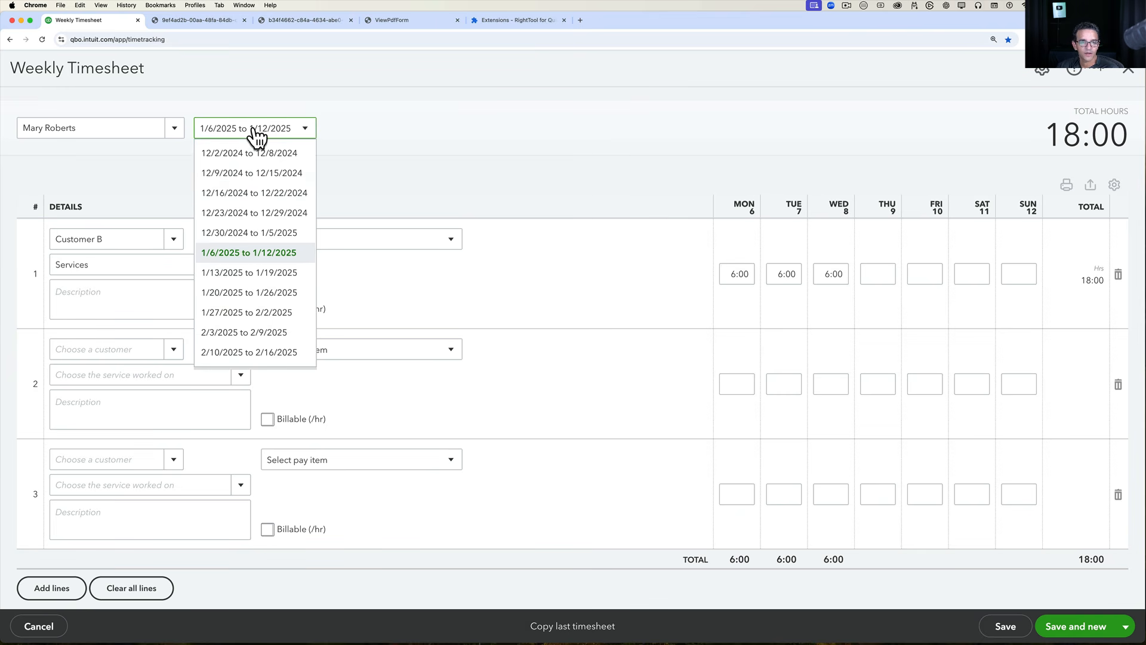
- Switch the timesheet to the 1/20/2025–1/26/2025 week, discarding the earlier hours
click(268, 294)
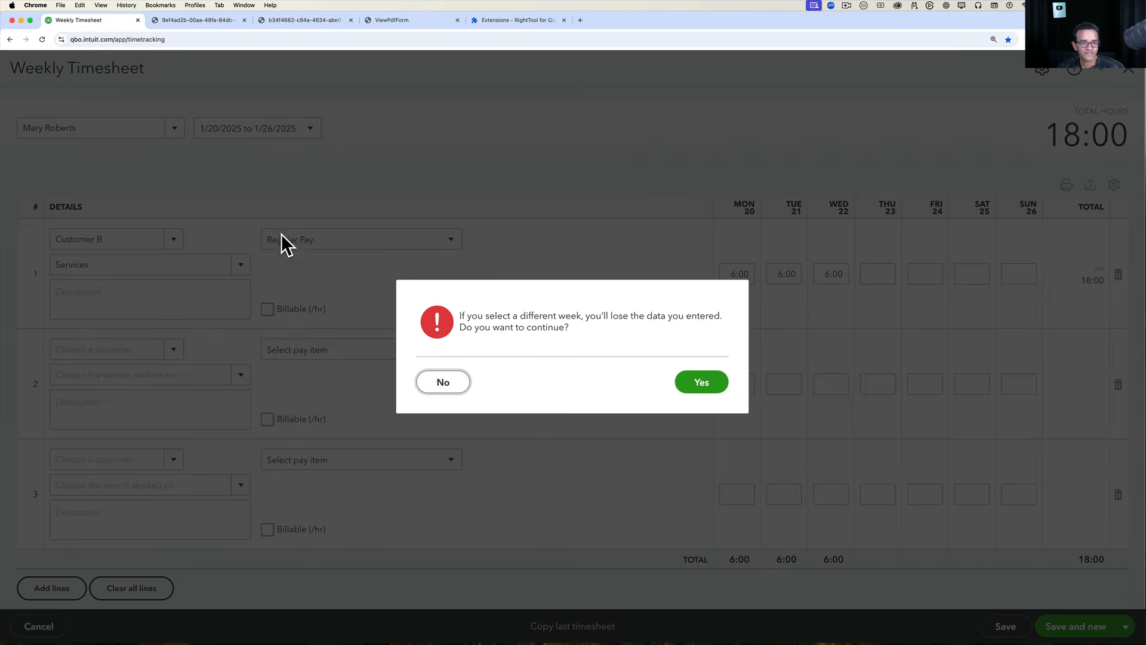
click(692, 388)
click(178, 129)
click(178, 129)
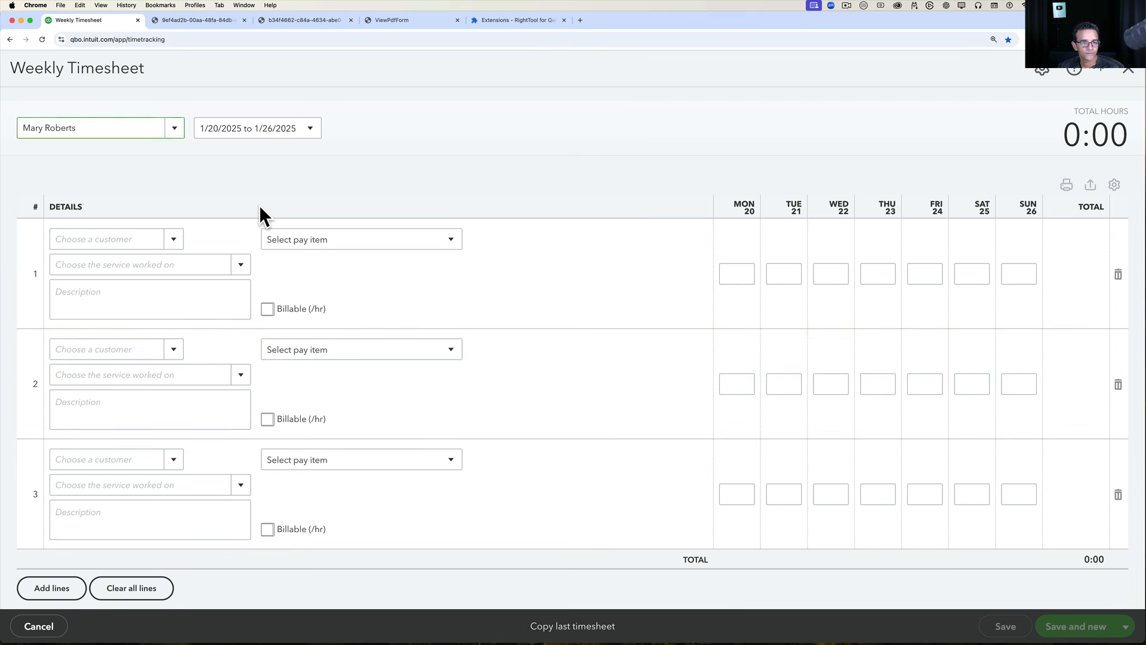
- Fill row 1 with customer a, Regular Pay, 6 hours Monday, Wednesday and Thursday
click(173, 239)
click(137, 289)
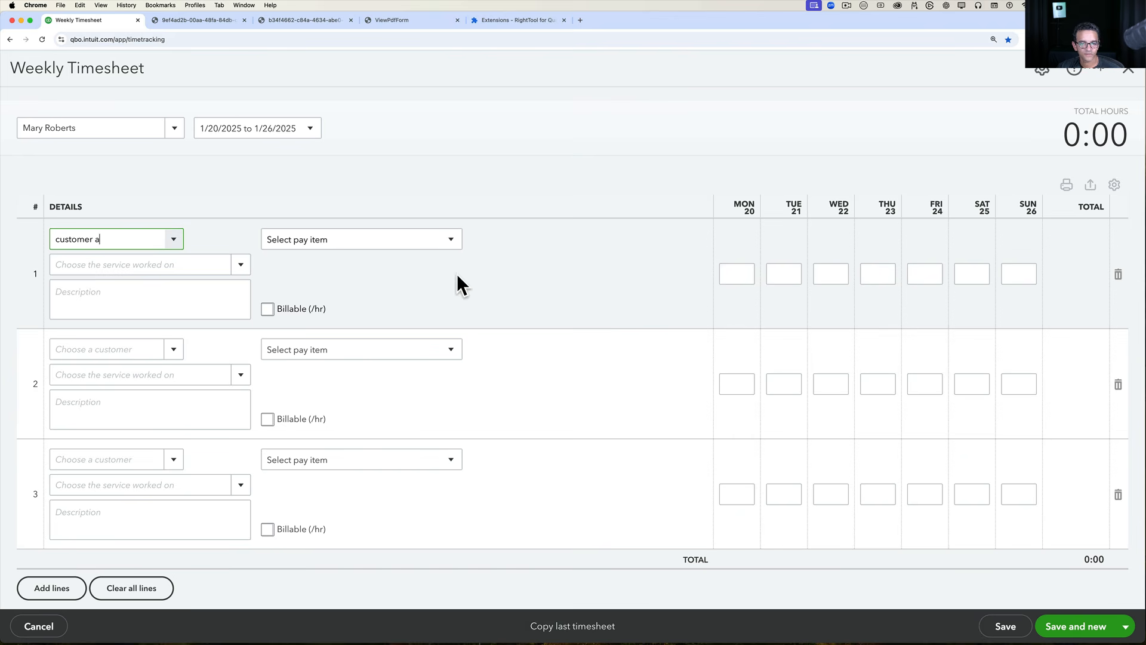
click(450, 240)
click(389, 284)
click(737, 274)
text(6)
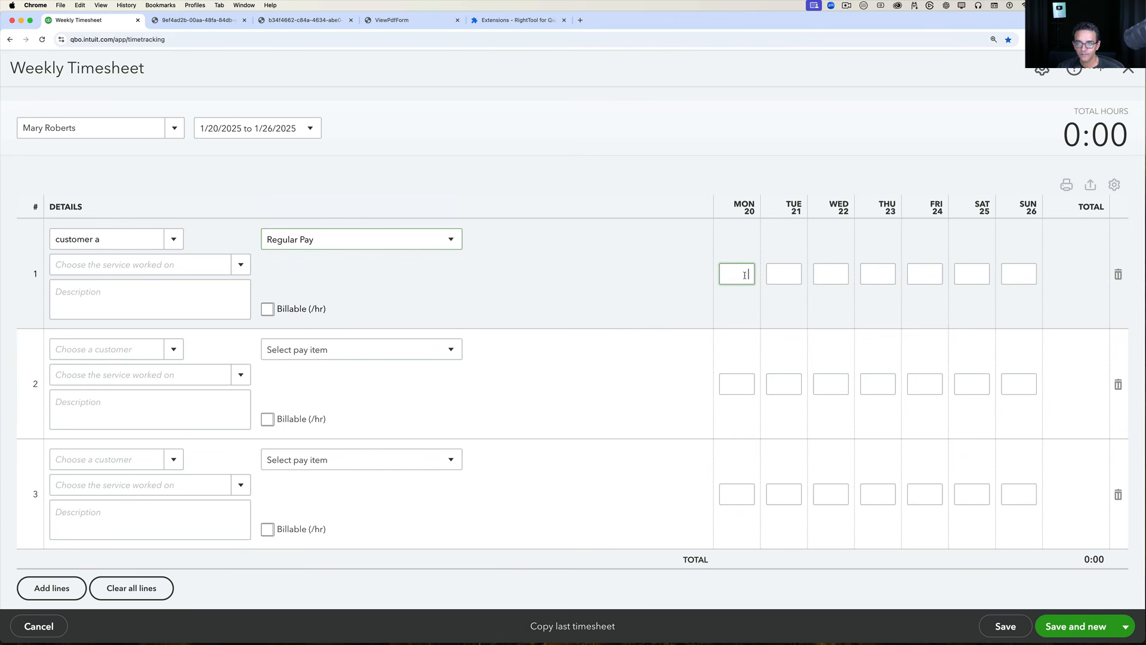
click(813, 276)
text(6)
click(883, 273)
text(6)
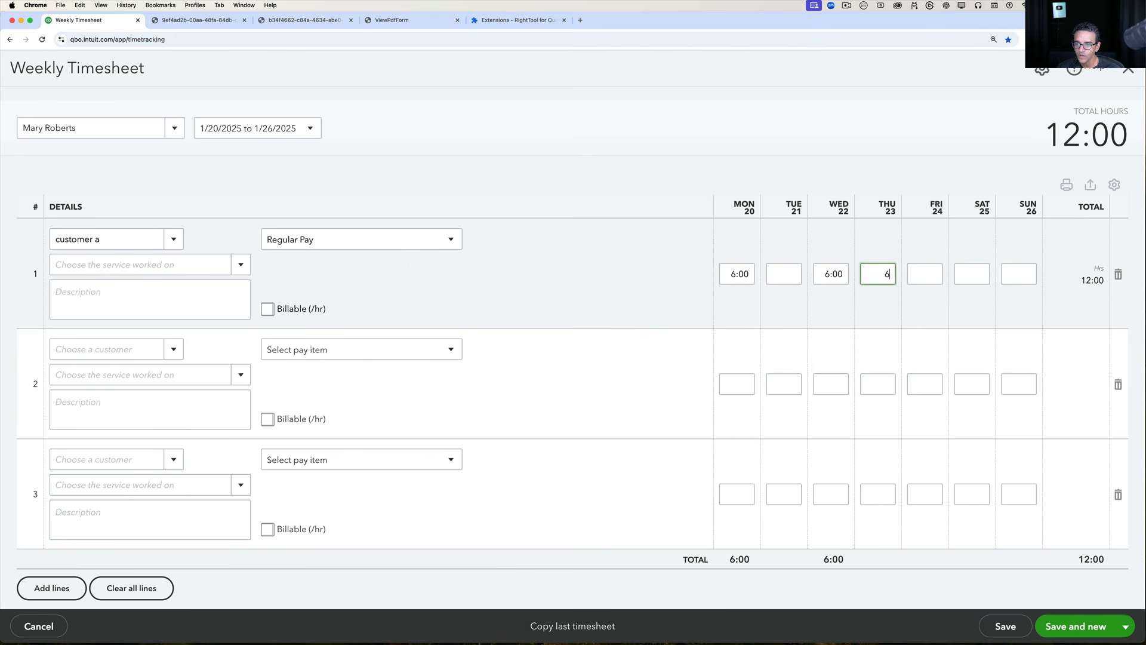
- Add row 2 for Customer B, Regular Pay, 5 hours Tuesday and 7 Friday, then save and close
click(171, 350)
click(127, 425)
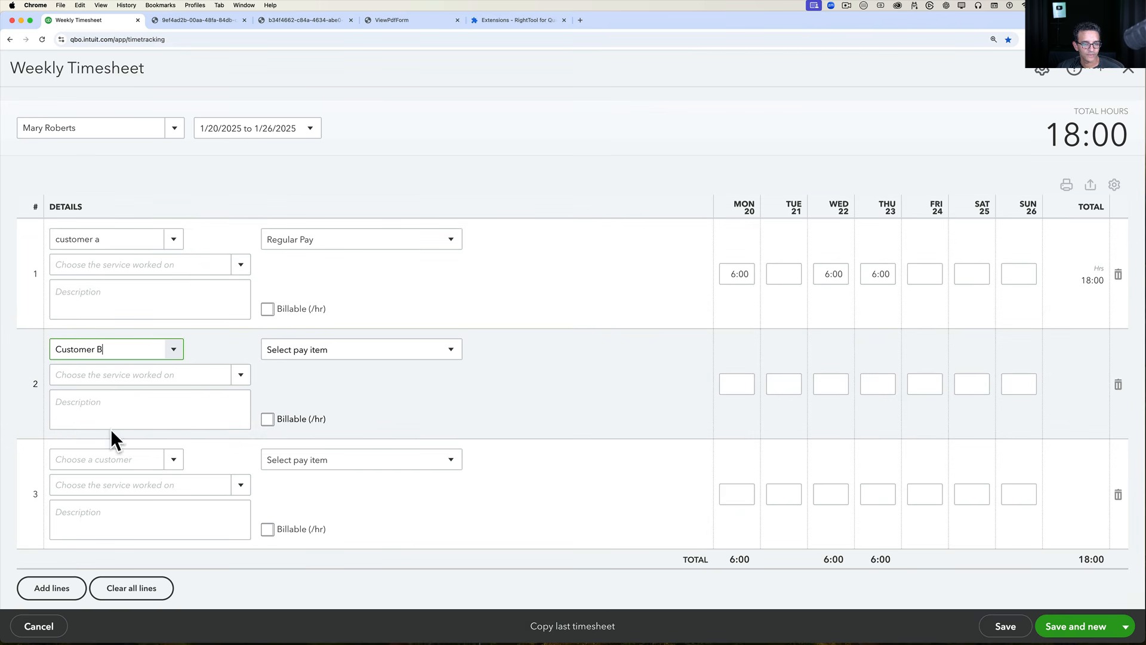
click(357, 355)
click(333, 395)
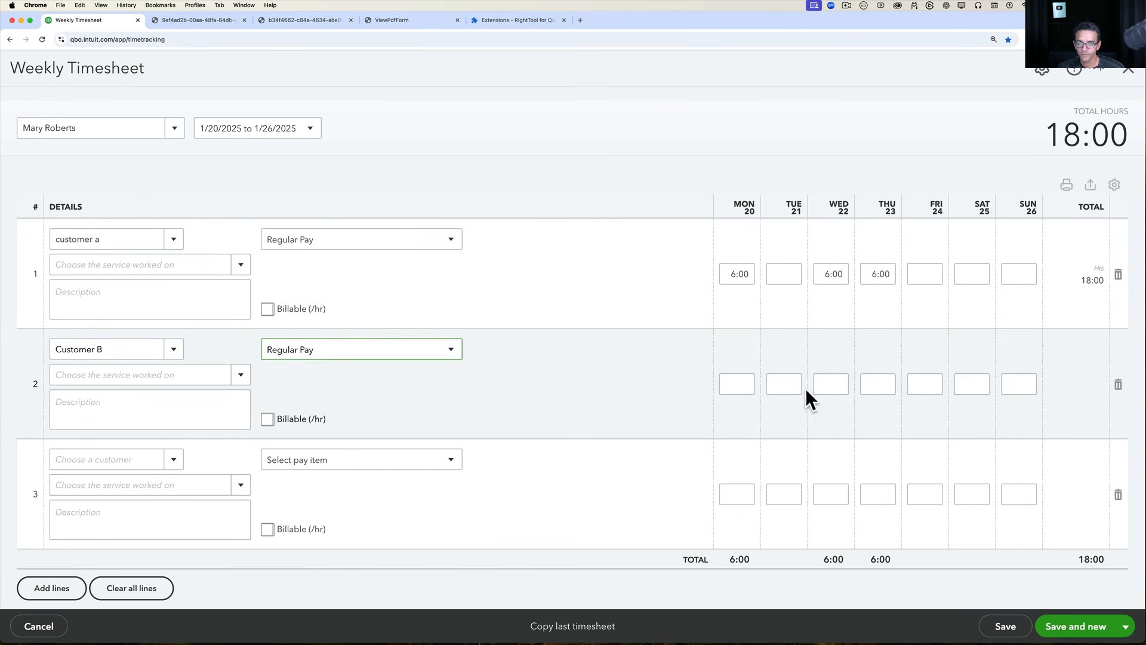
text(5)
click(925, 388)
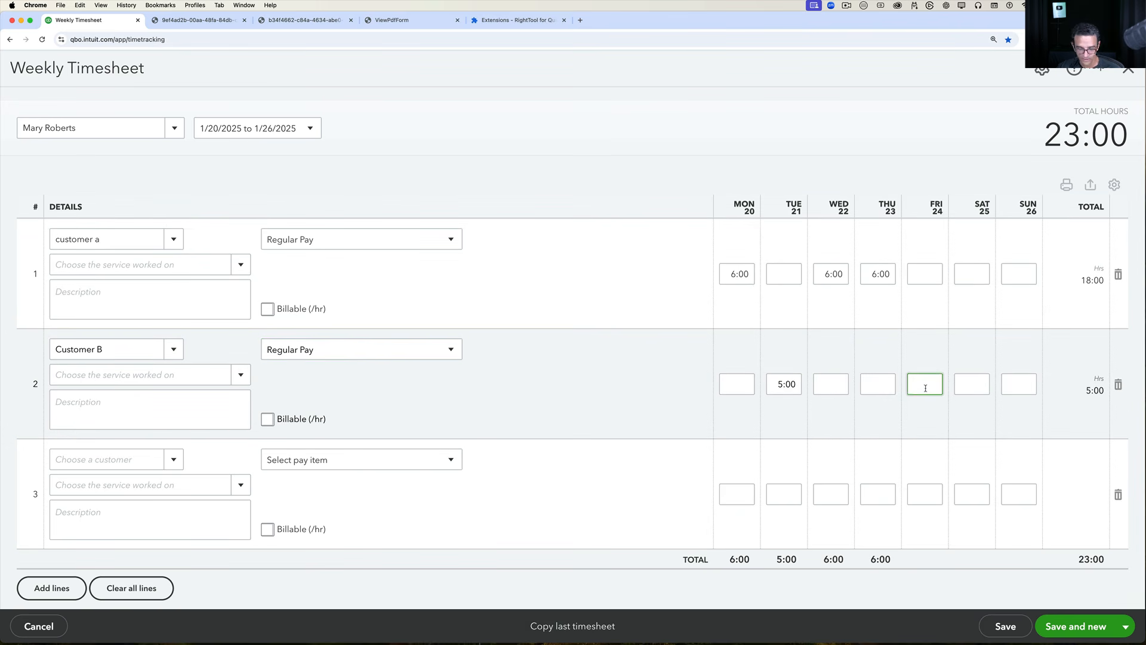
text(7)
click(654, 329)
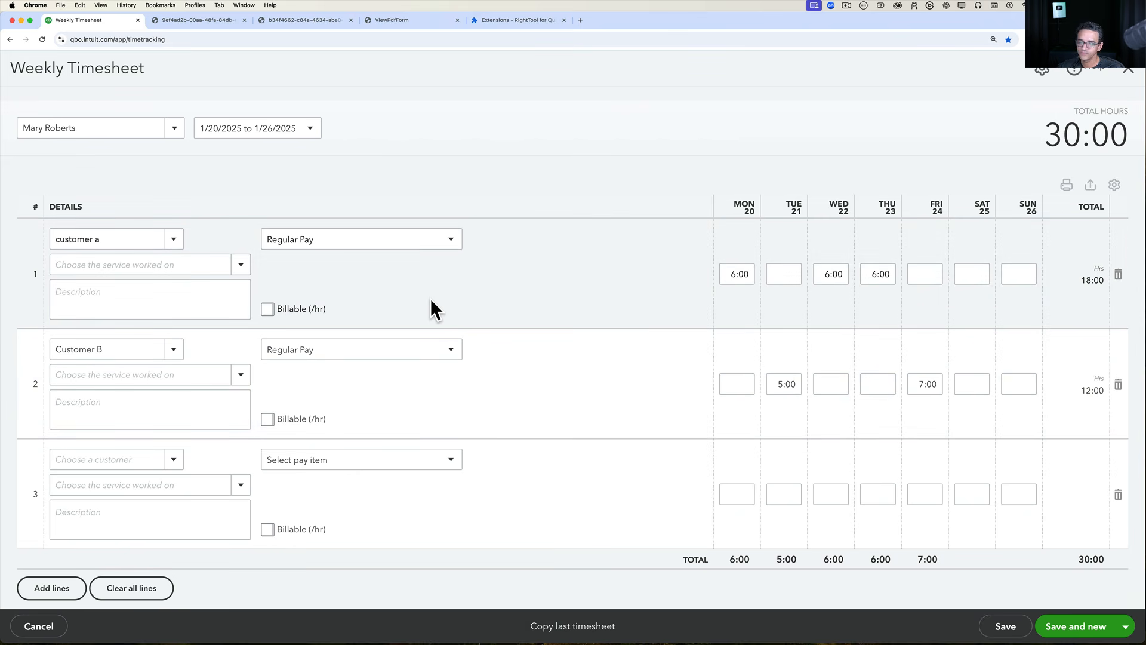
click(999, 626)
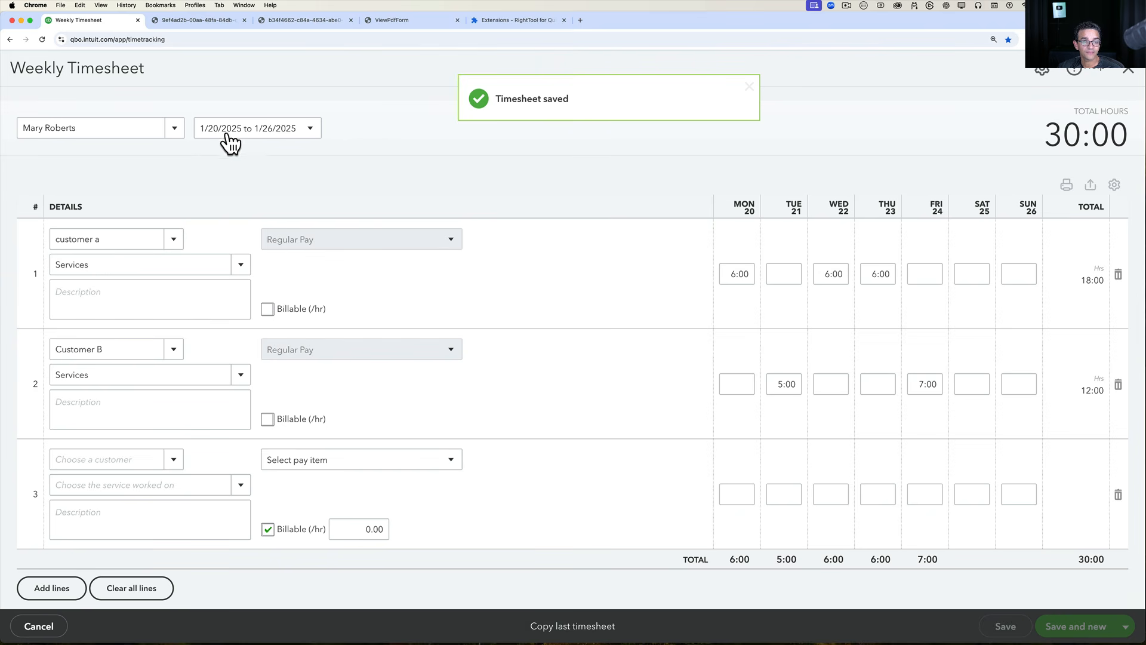
click(1127, 76)
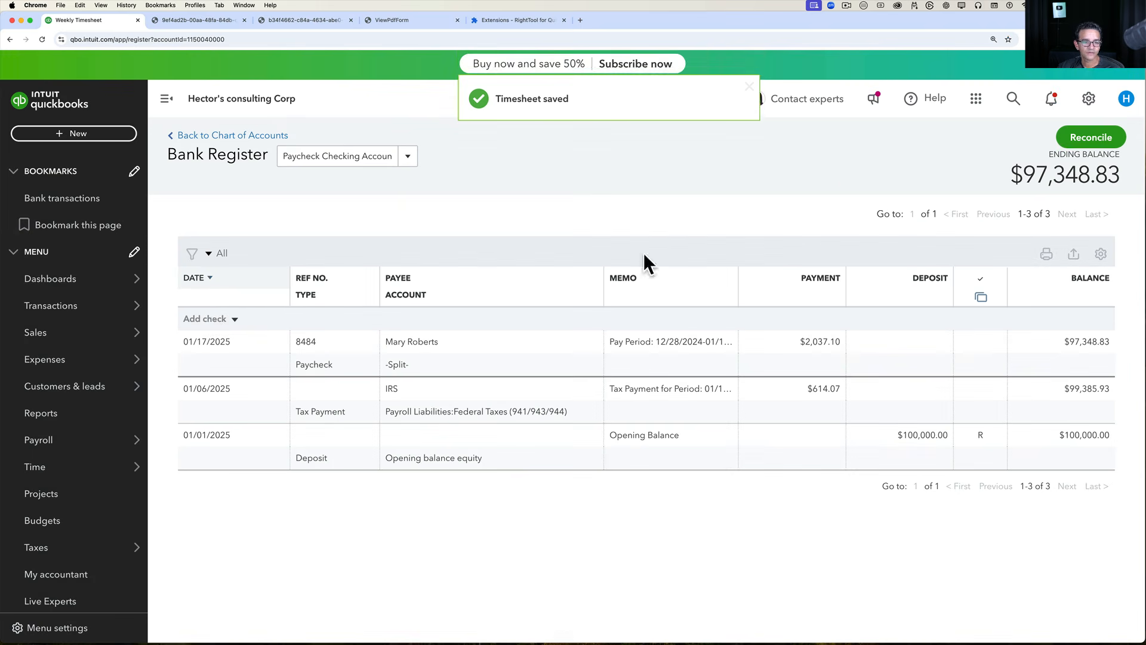
- Go to Payroll and start a new payroll run from the employees list
click(56, 440)
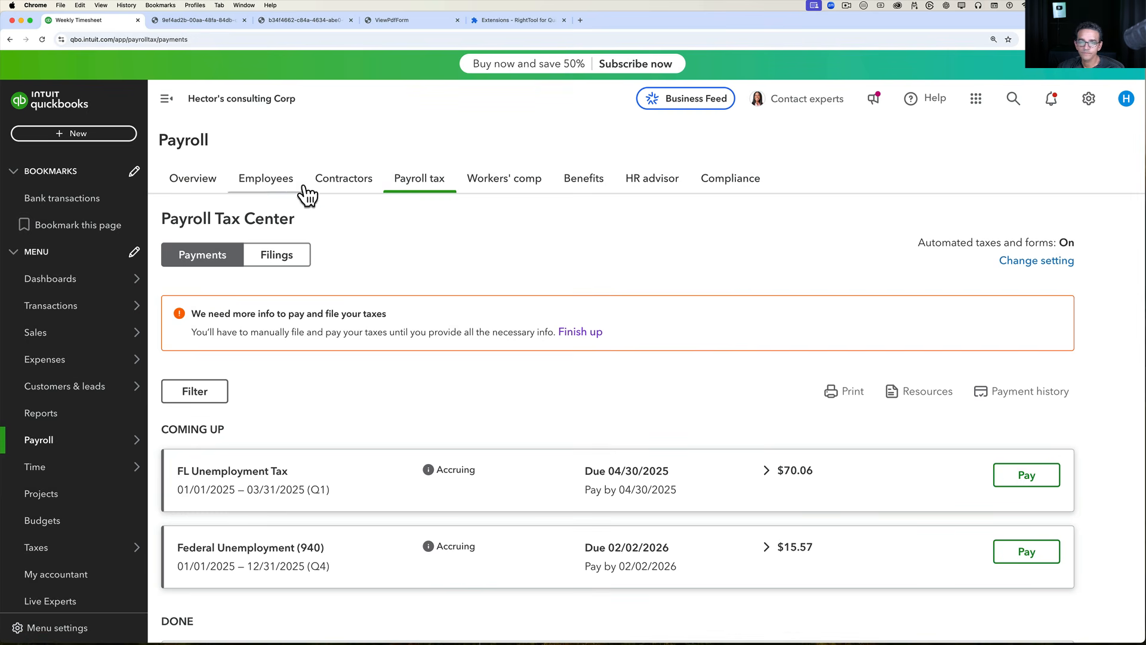
click(191, 185)
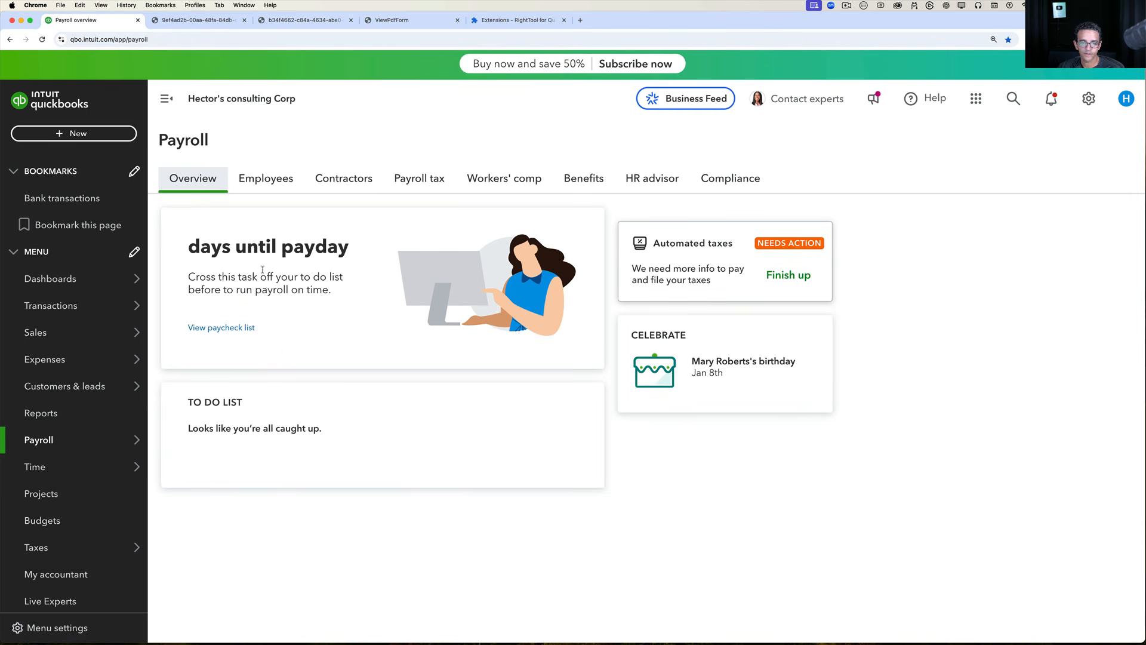
click(273, 180)
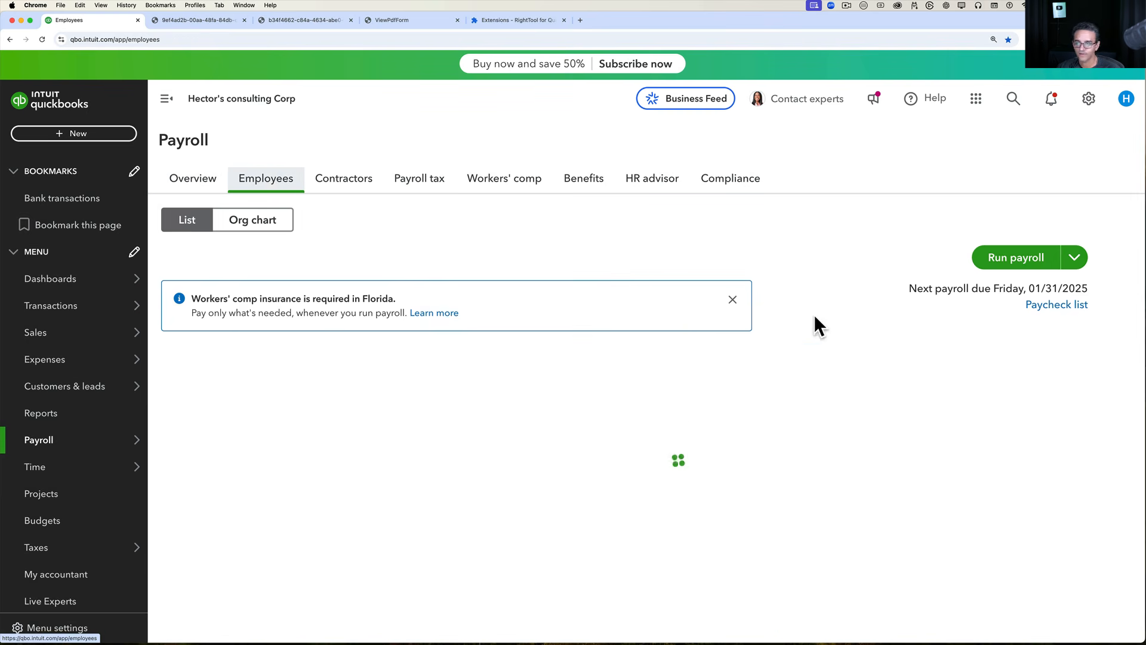
click(1022, 258)
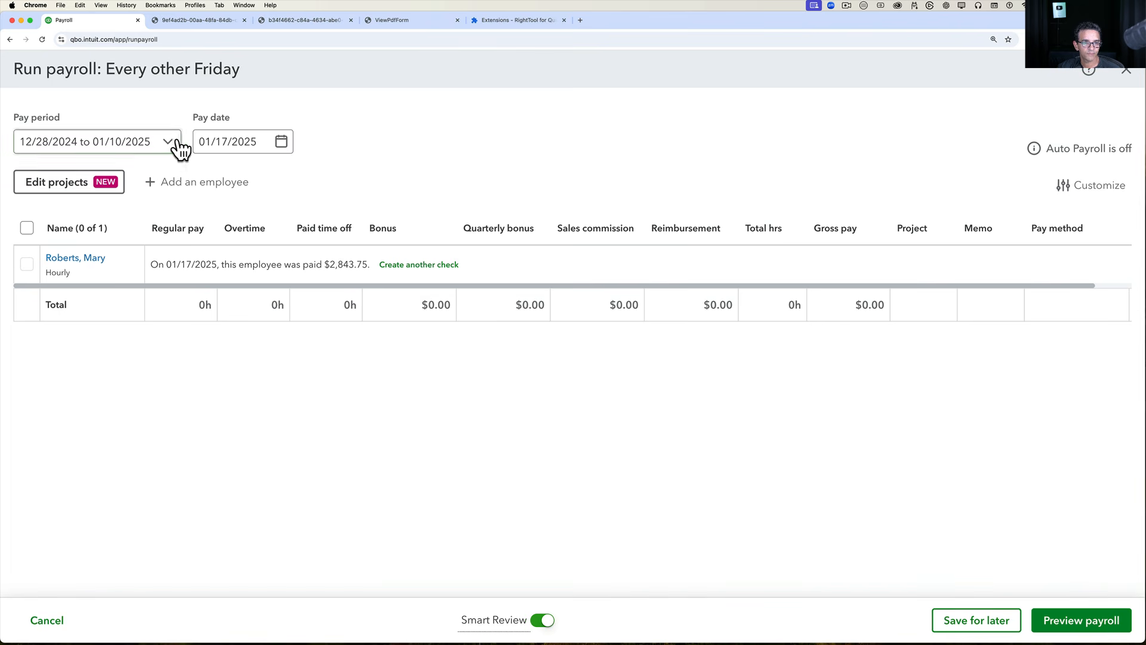
- Set the pay period to 01/11/2025–01/24/2025, loading 30 hours and $855.00 gross pay
click(174, 145)
scroll(133, 308, down, 2)
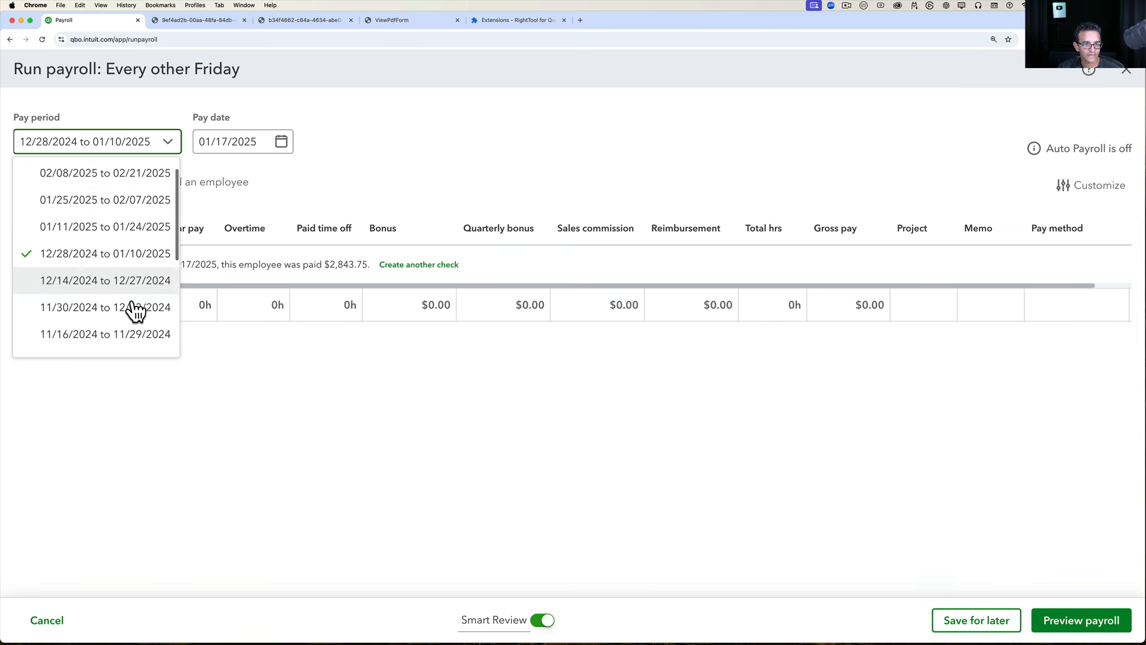
scroll(102, 257, up, 1)
scroll(104, 245, up, 1)
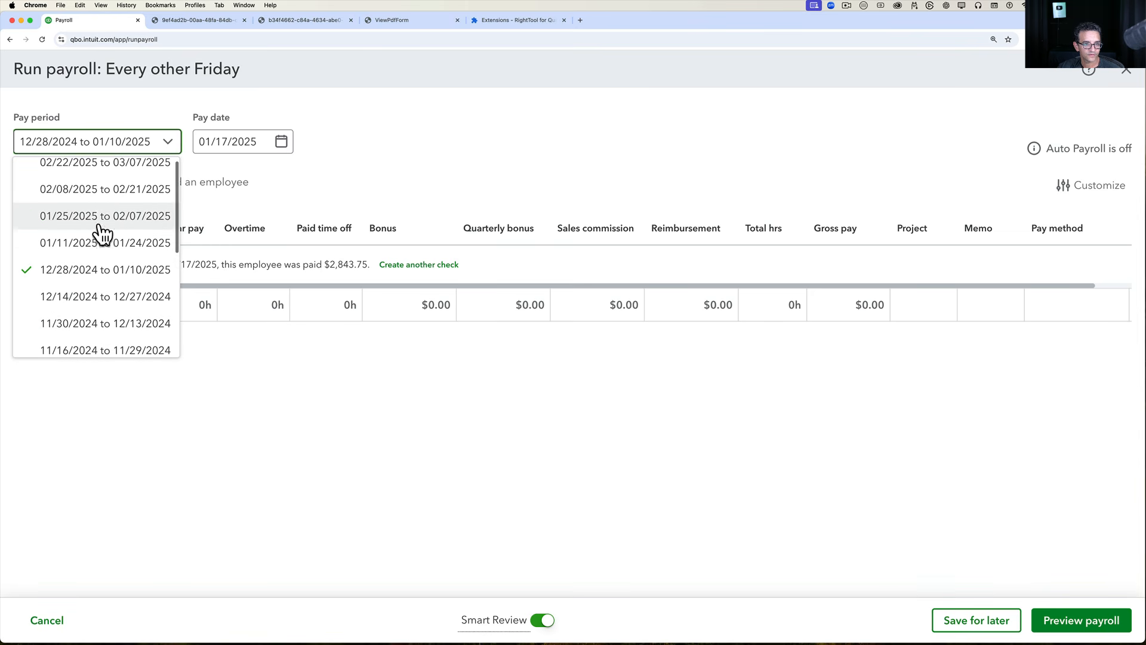
click(101, 229)
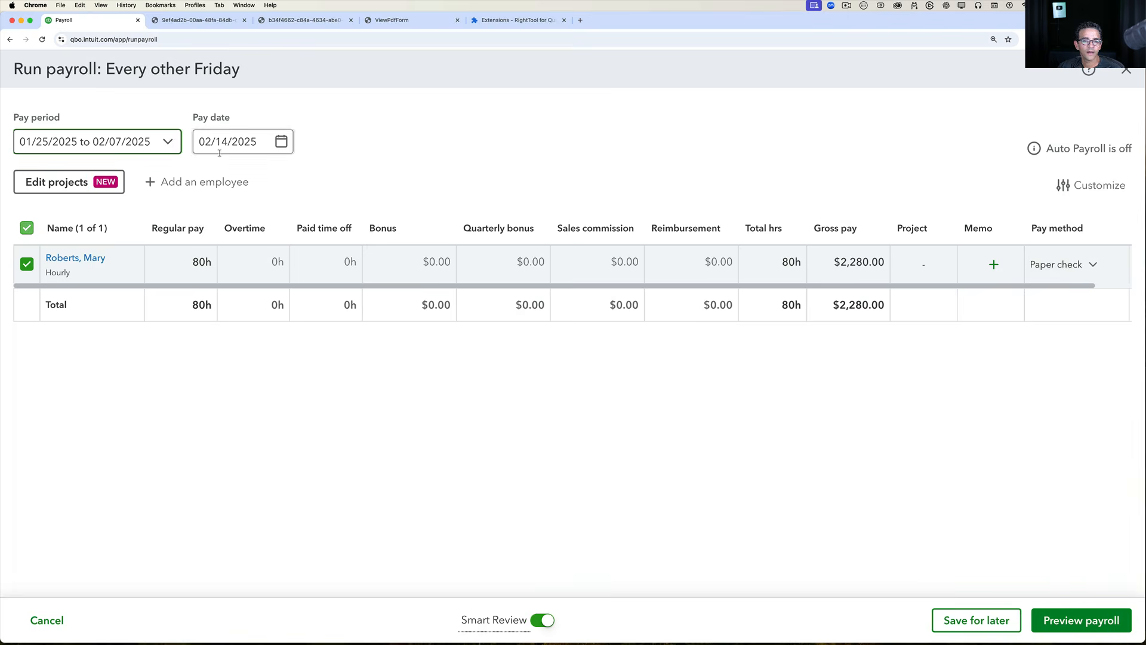
click(158, 152)
click(128, 249)
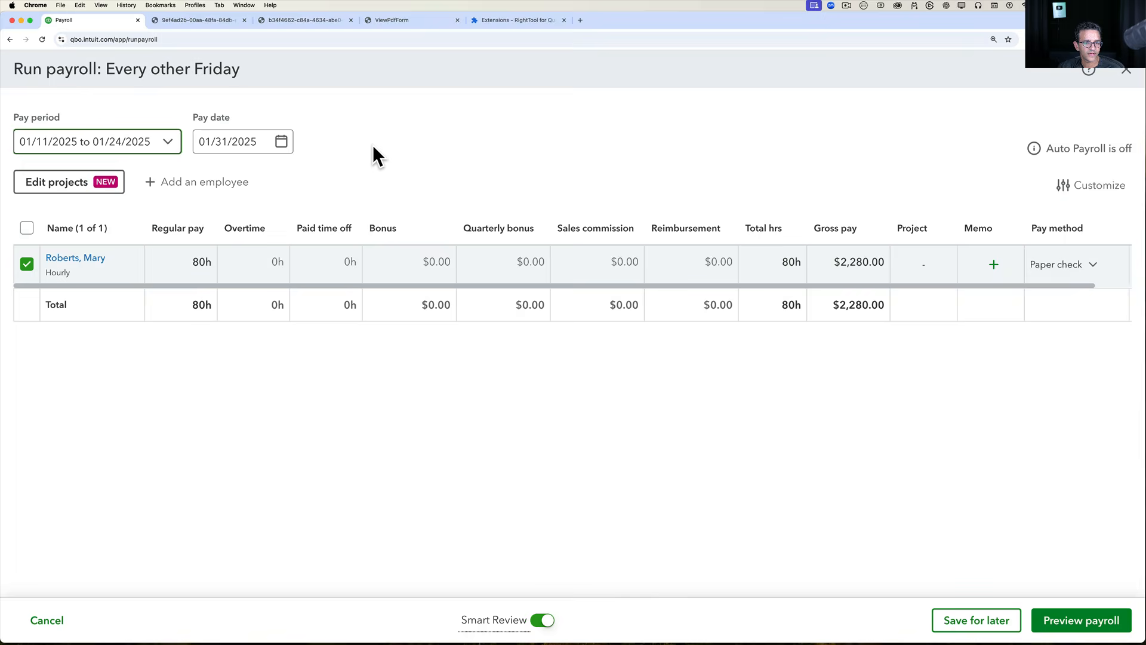
click(483, 167)
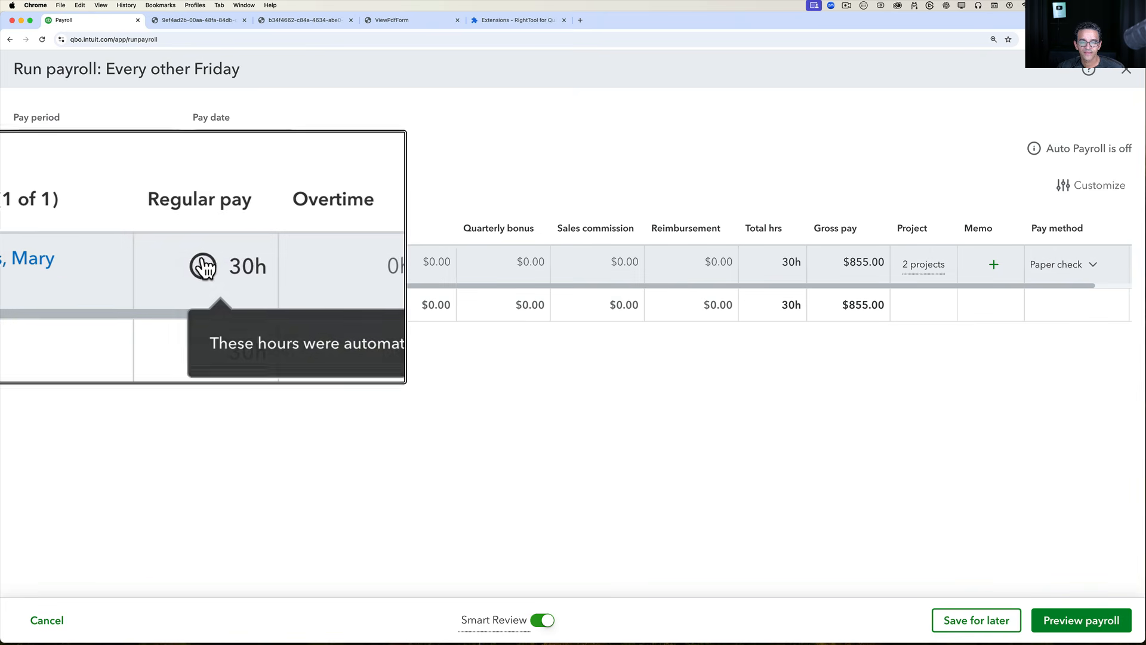
- Check the Regular pay hours and open Edit time for time approval
mouse_move(175, 267)
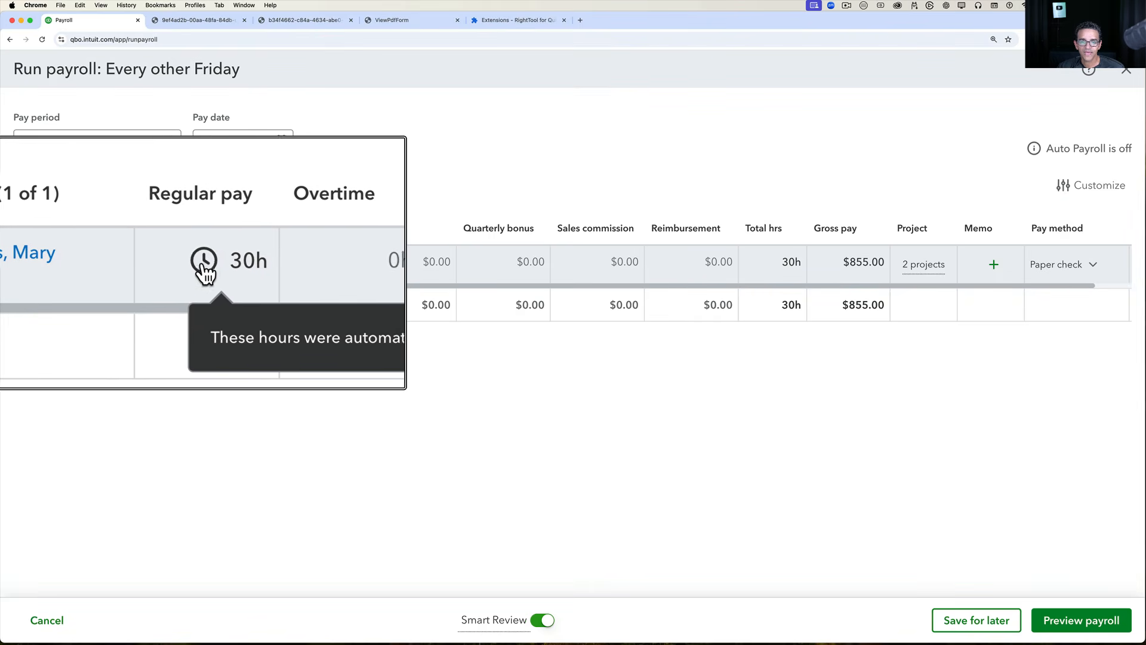
click(197, 264)
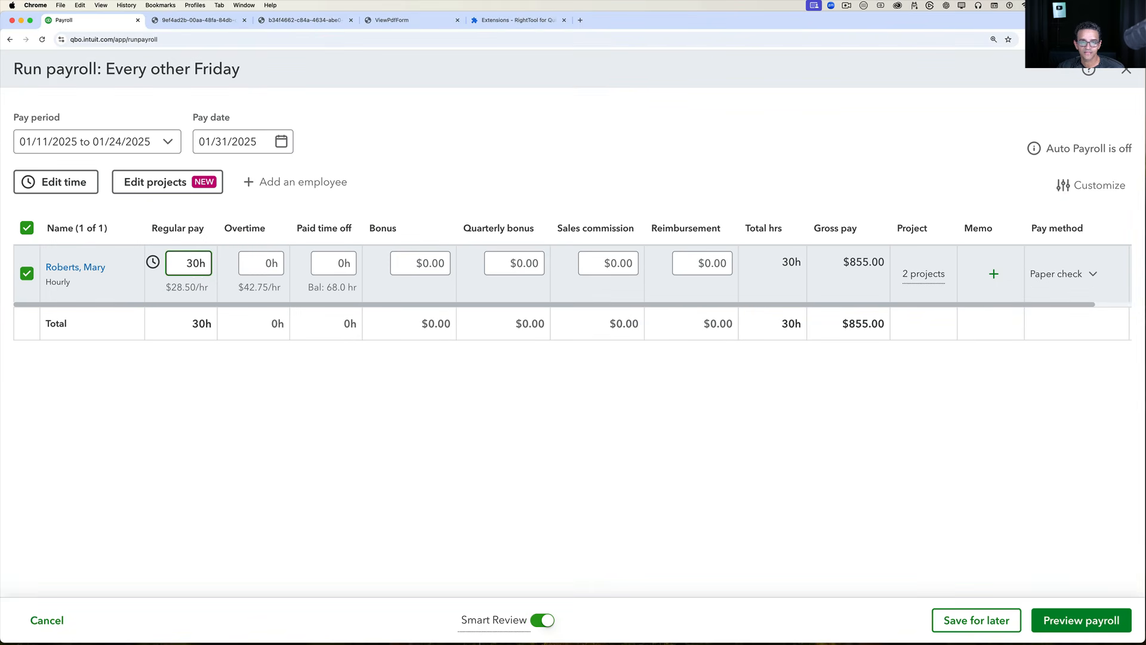
mouse_move(157, 264)
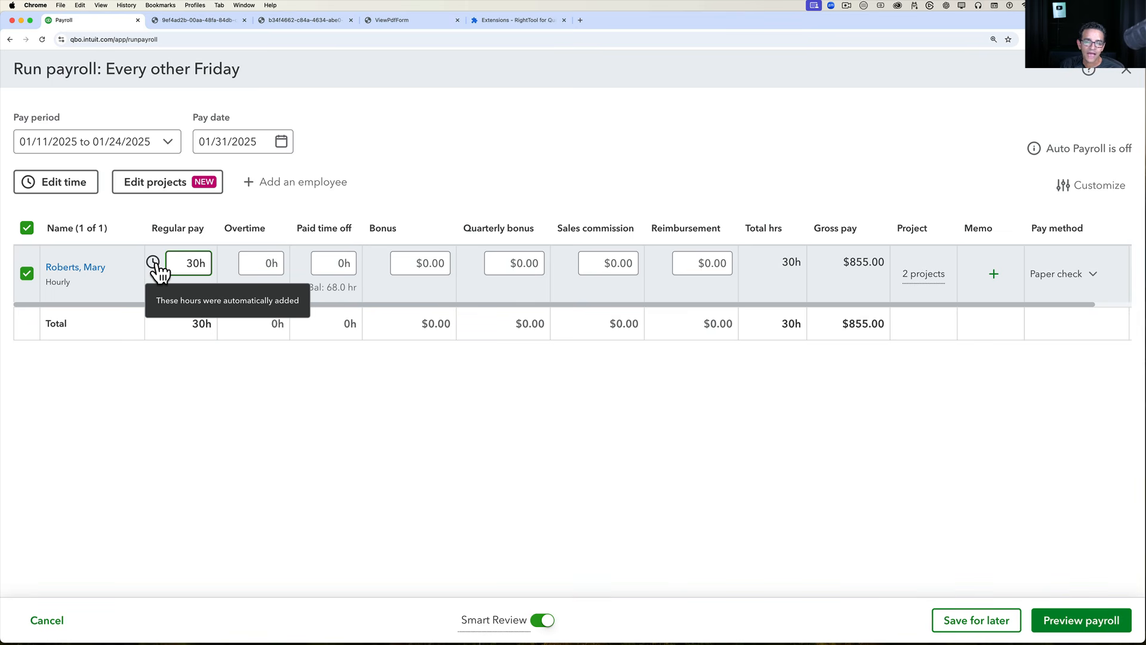
click(37, 184)
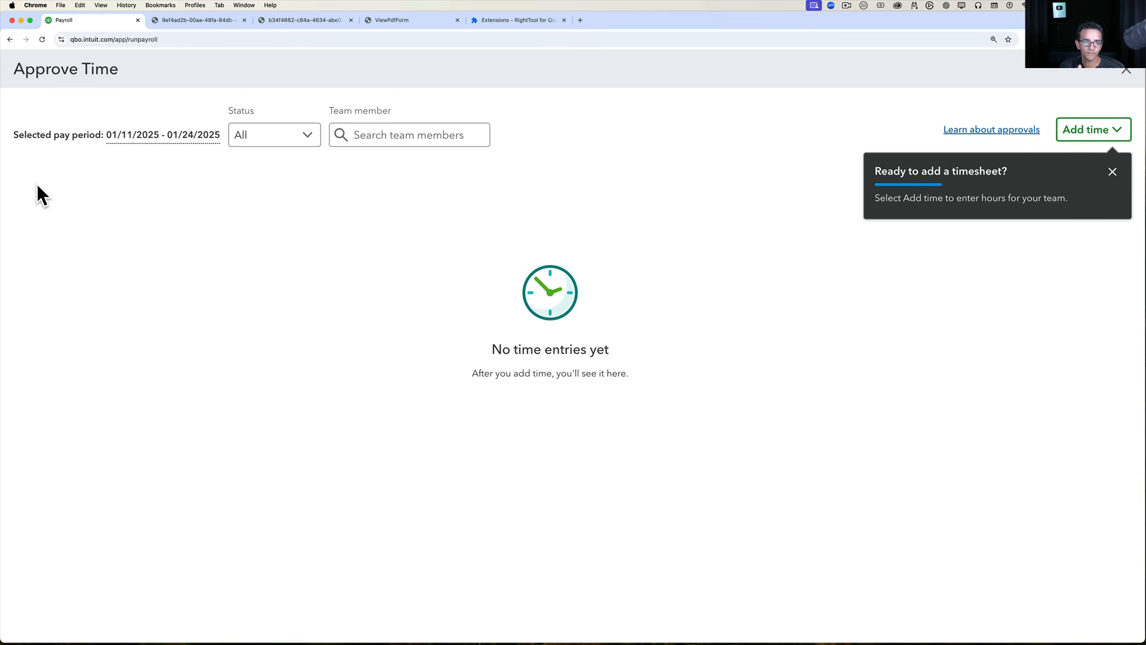
- Exit Approve Time and the unfinished payroll run, answering the save-changes prompt
click(1112, 172)
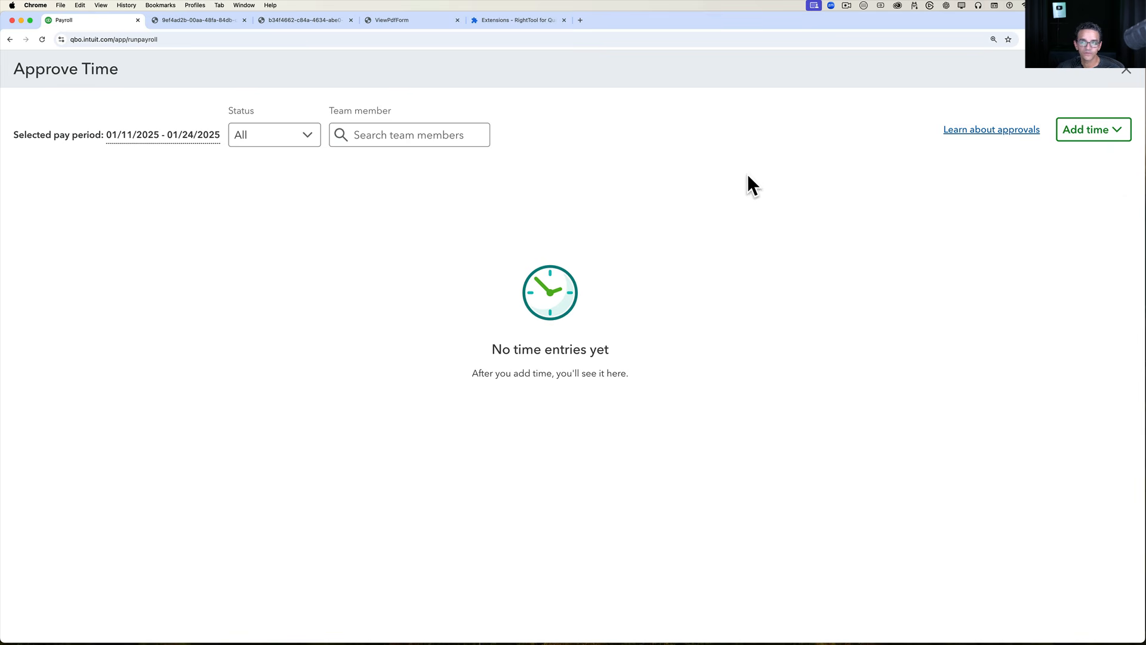
click(1123, 71)
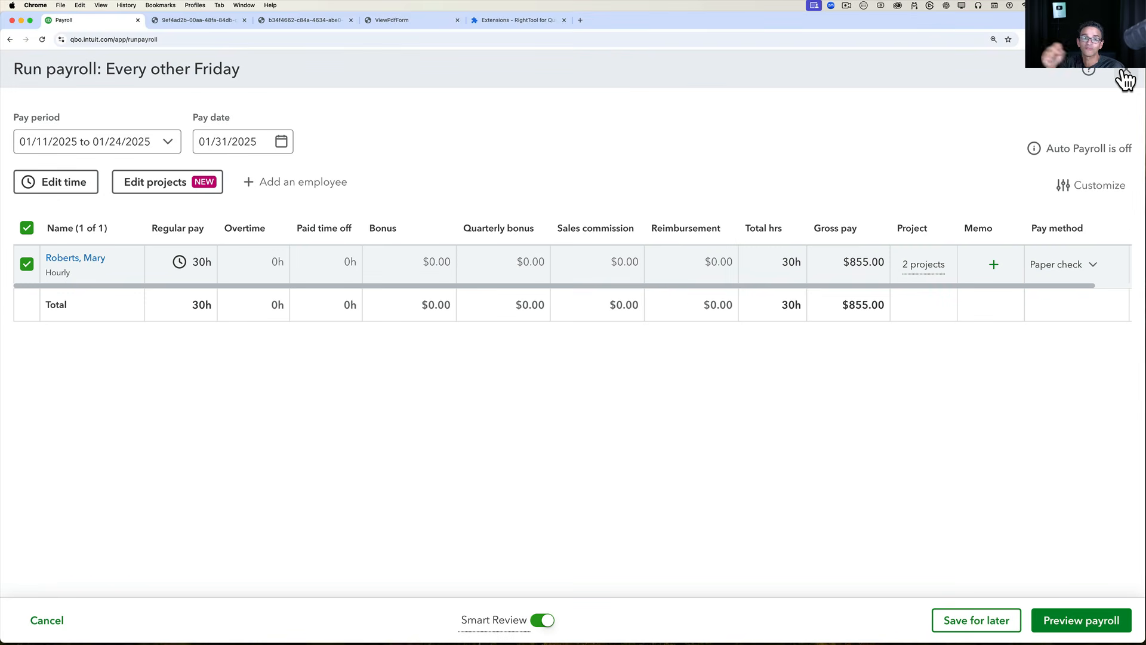
click(1129, 77)
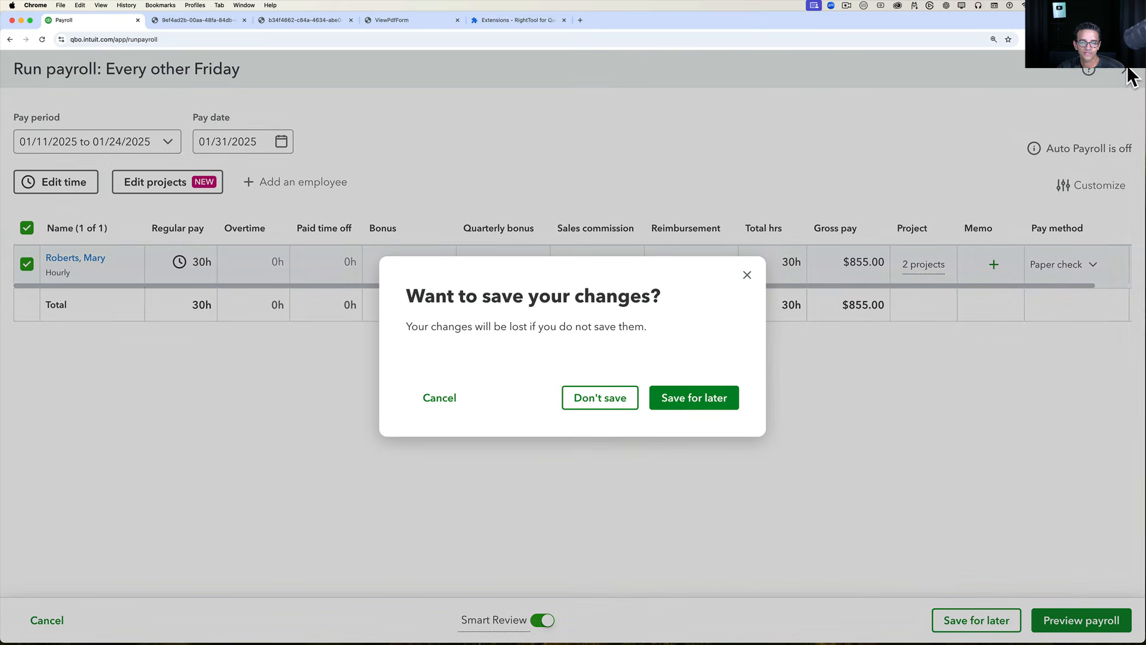
click(682, 408)
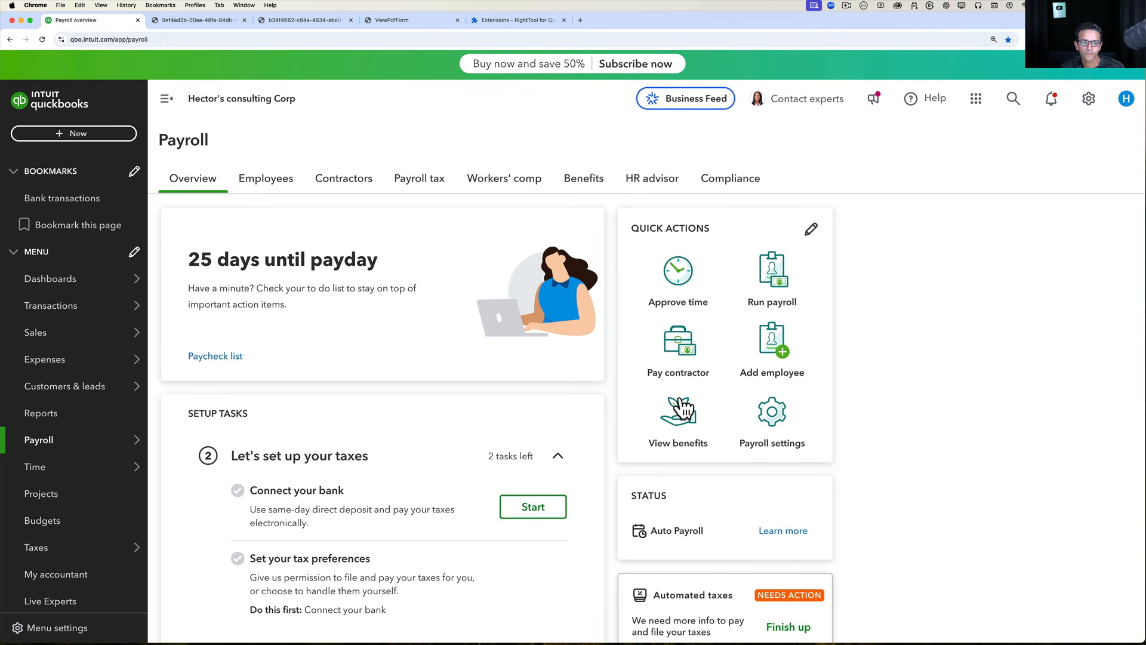
- Open the Payroll Tax Liability report for 01/17/2025, check its dates, and return to Reports
click(52, 413)
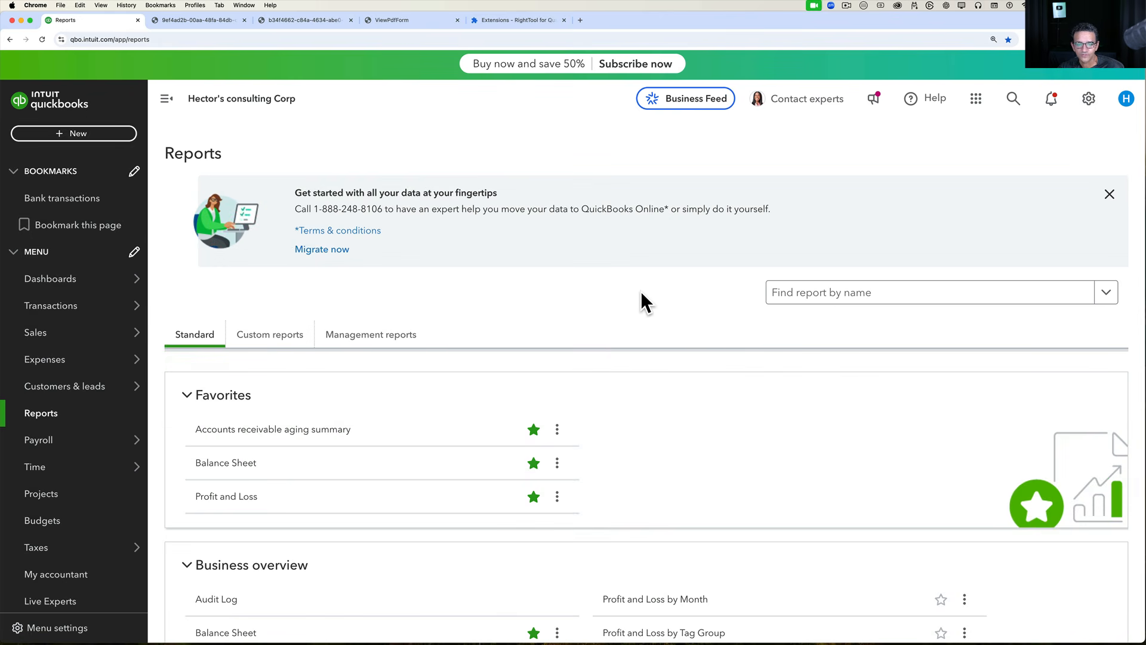
scroll(505, 528, down, 10)
scroll(506, 521, down, 15)
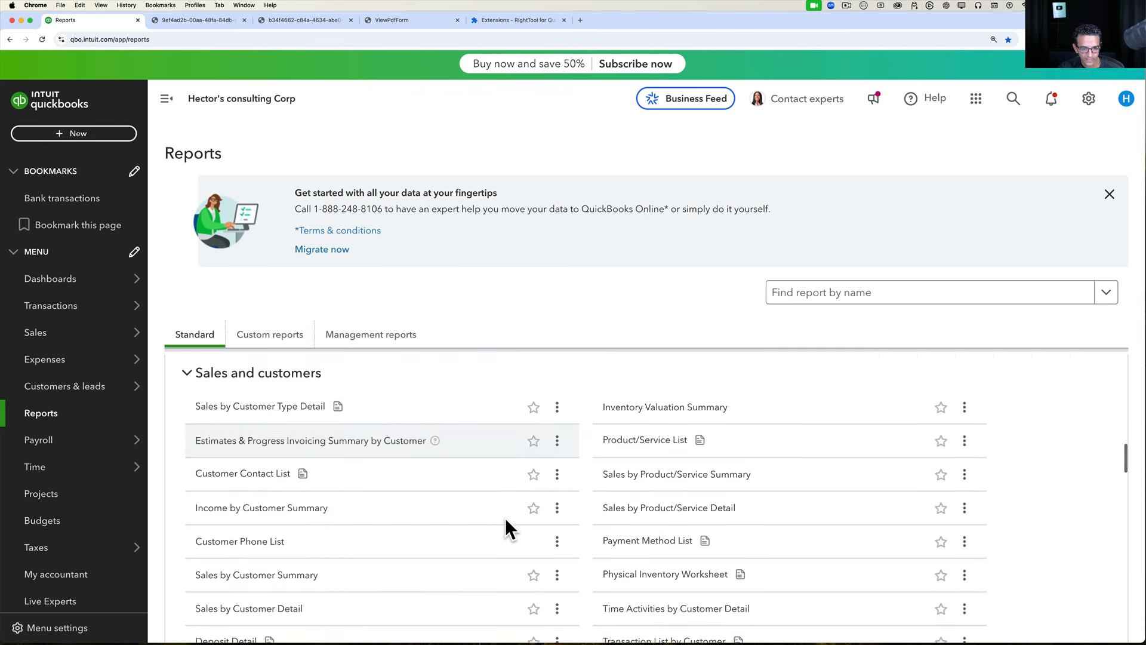
scroll(506, 528, down, 15)
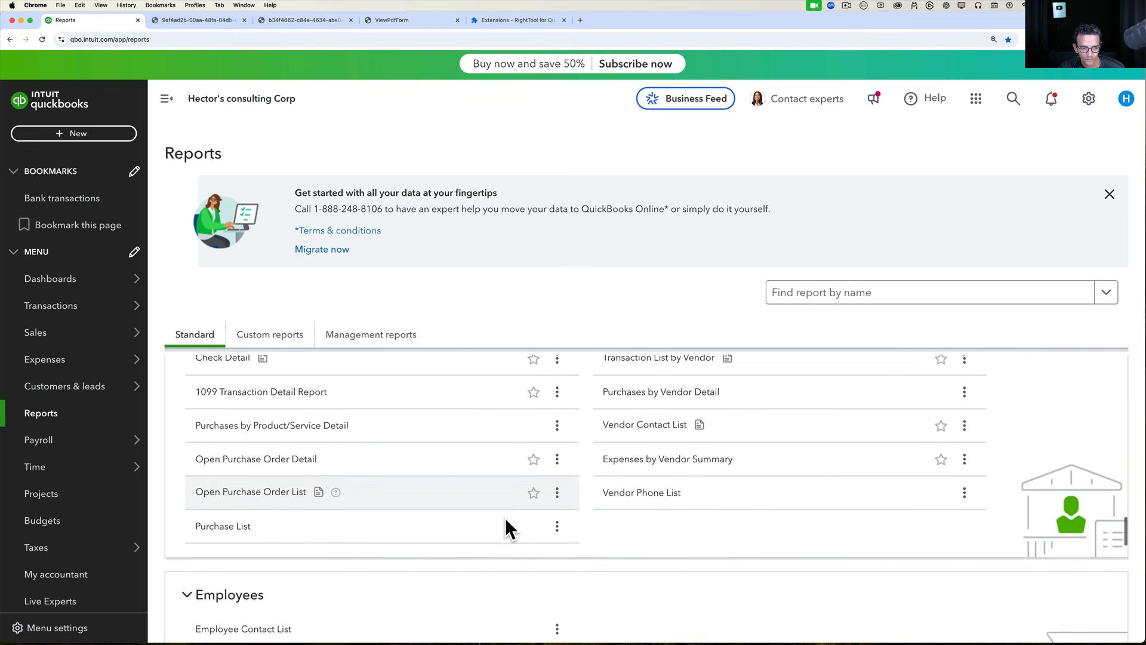
scroll(505, 517, down, 3)
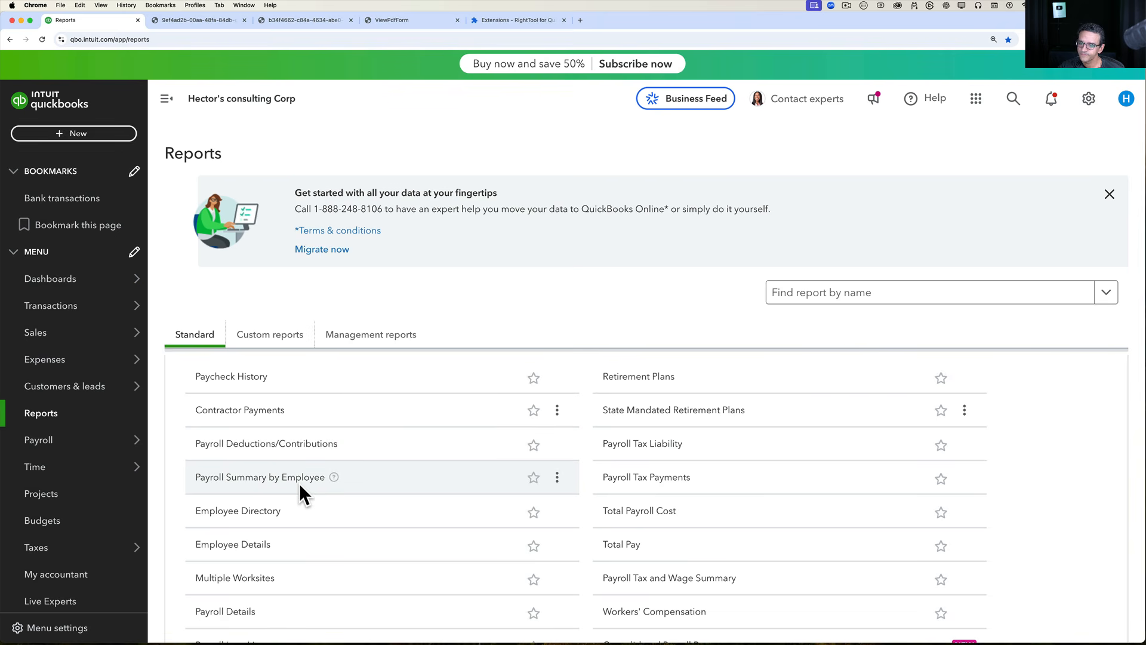
click(658, 442)
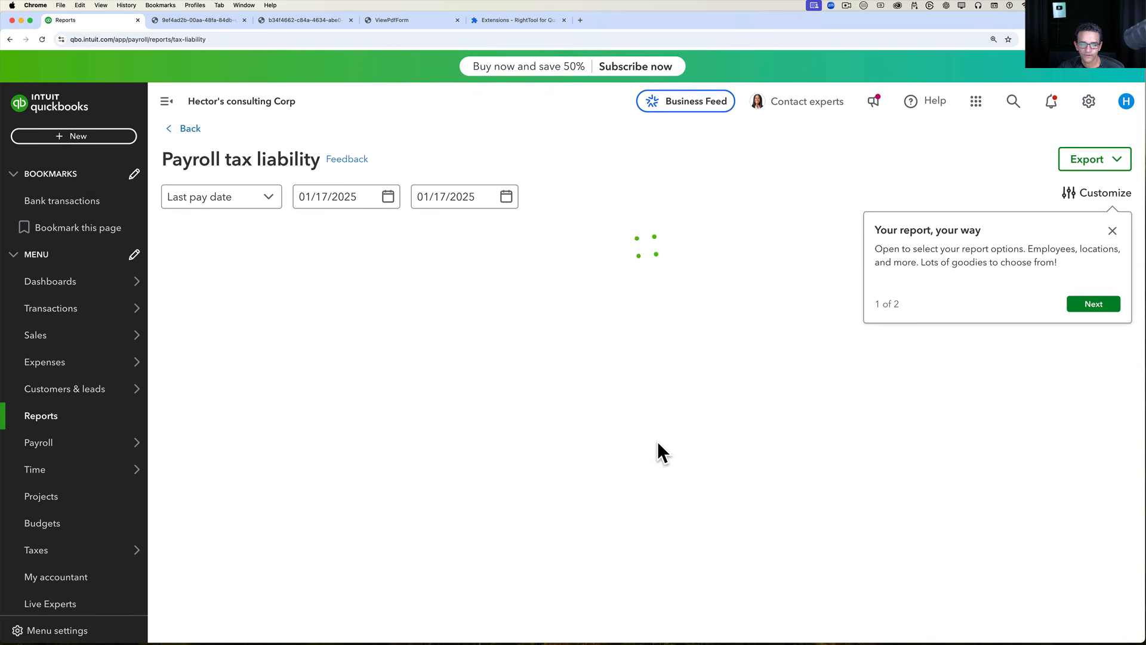
click(1112, 231)
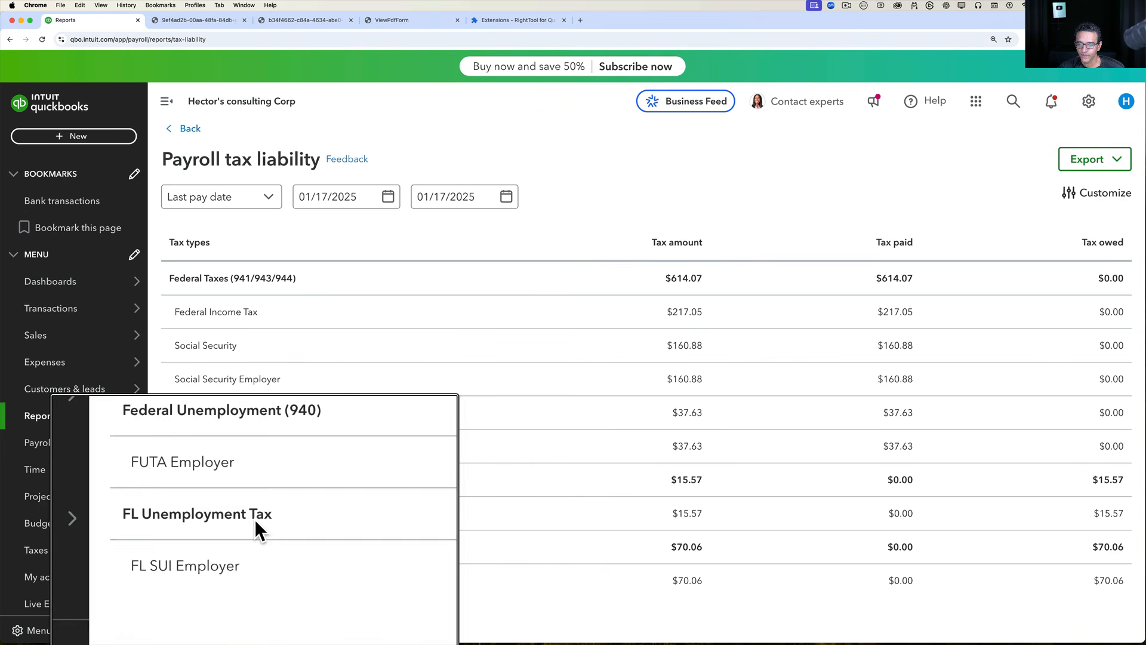
click(334, 197)
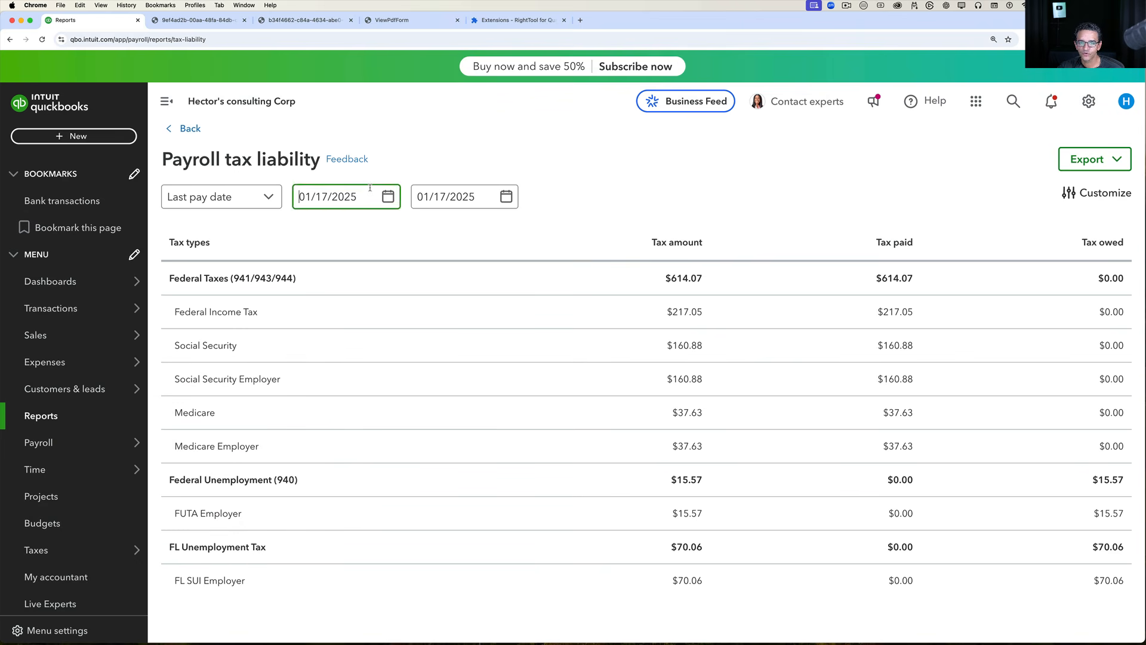
click(444, 195)
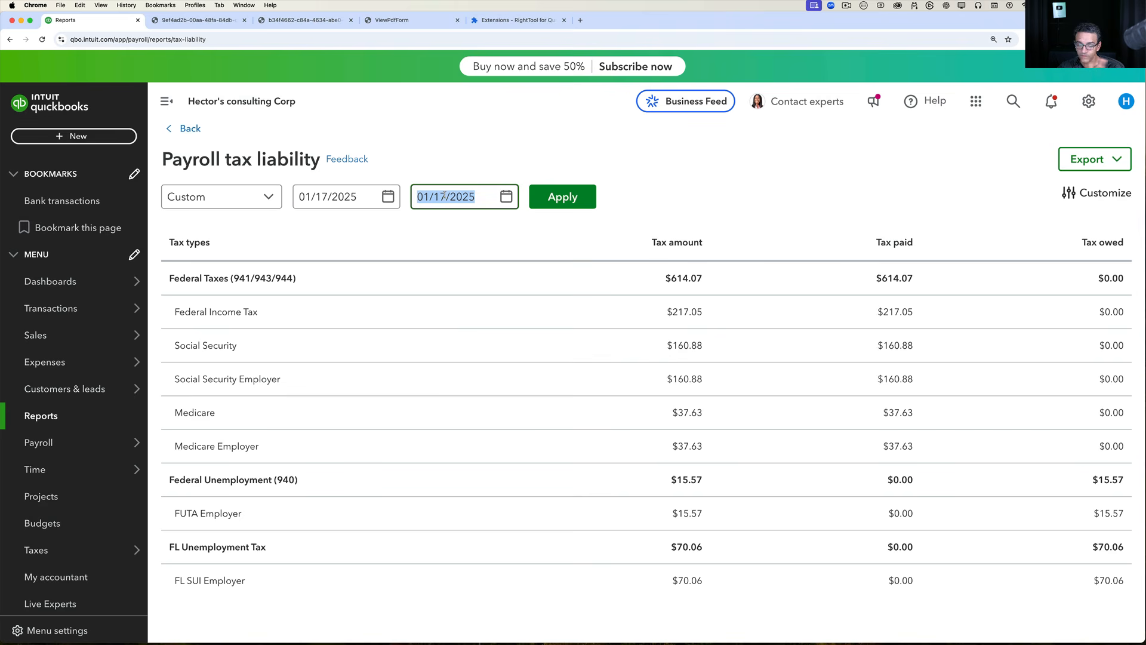
click(190, 130)
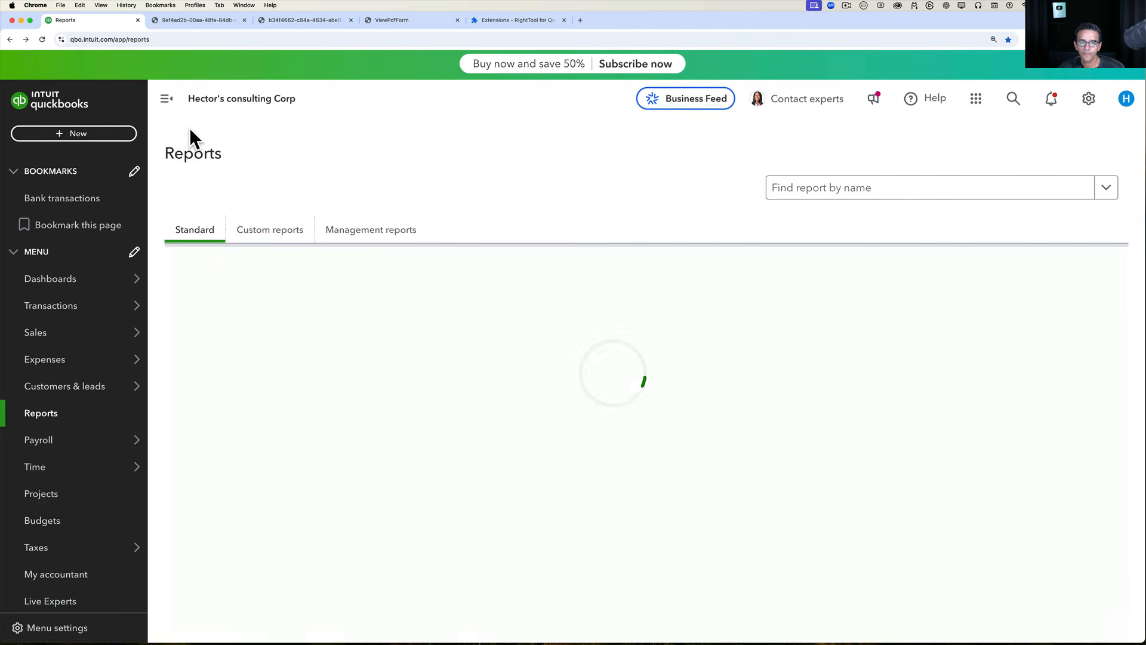
- Review Payroll Deductions/Contributions: $391.09 deductions, $585.31 contributions, $976.40 total
scroll(530, 494, down, 15)
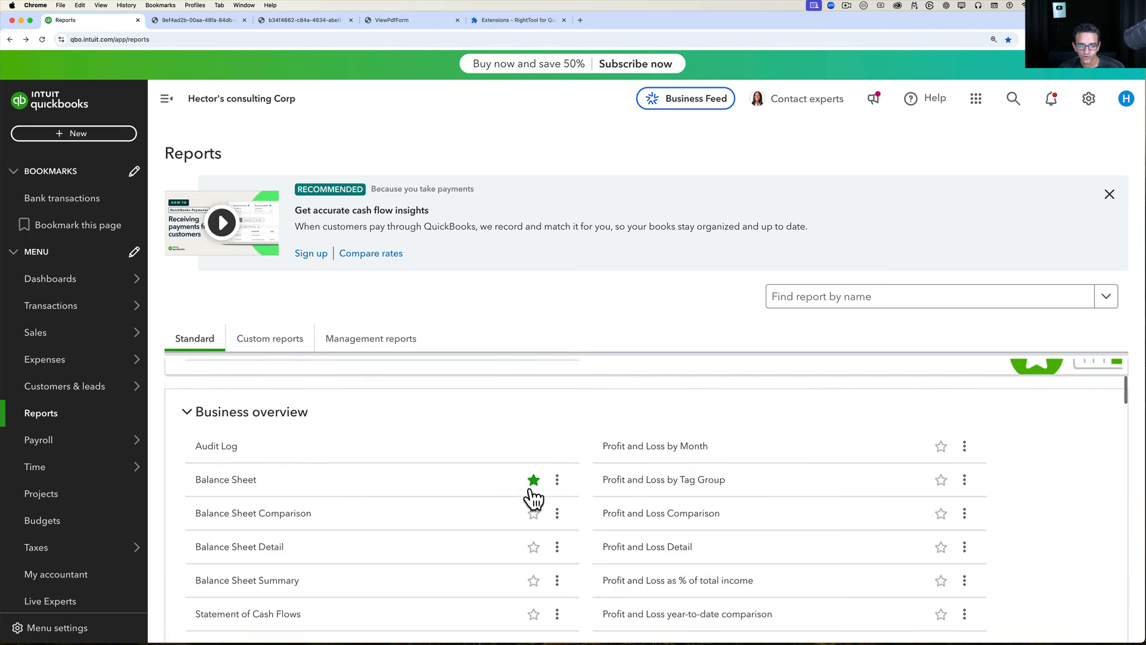
scroll(533, 497, down, 15)
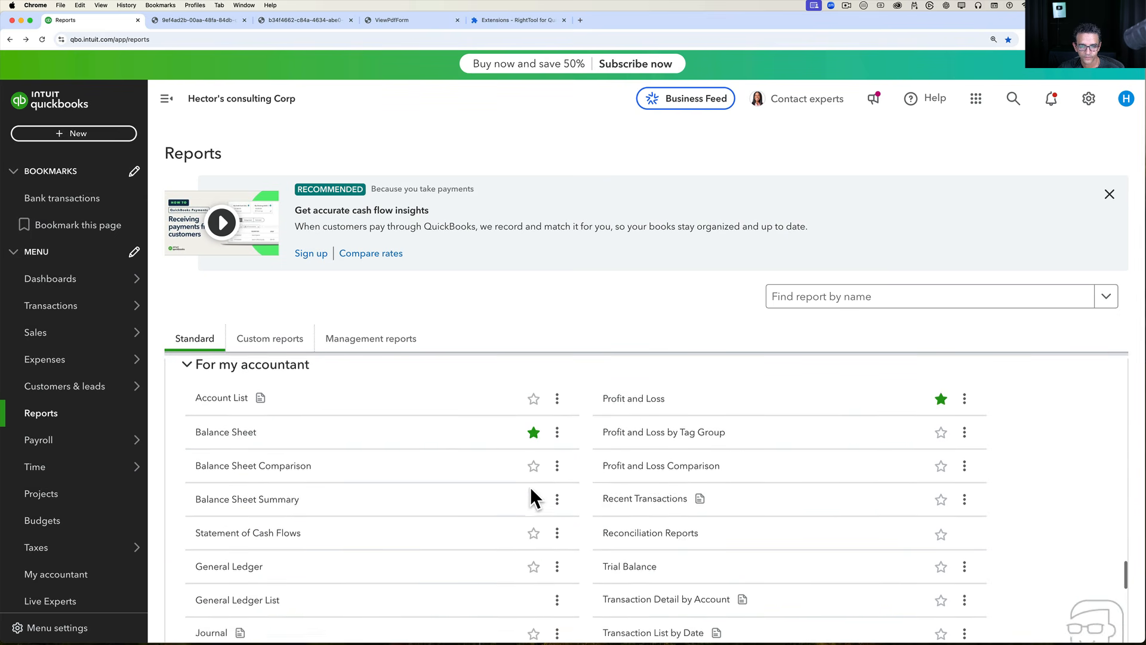
scroll(530, 489, down, 2)
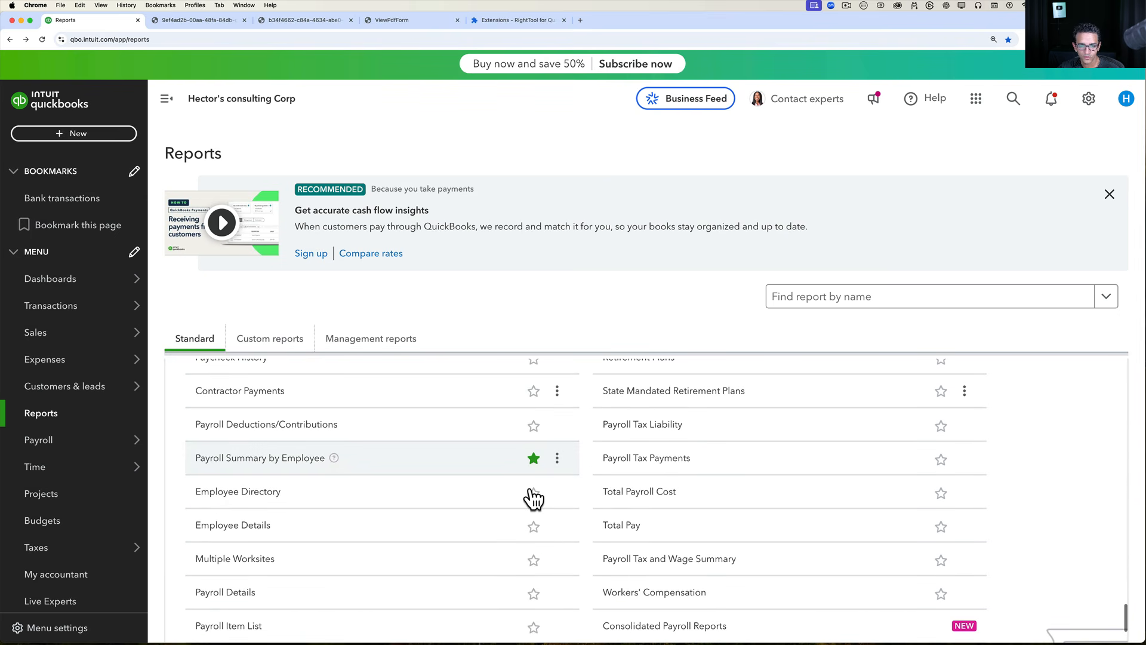
click(259, 428)
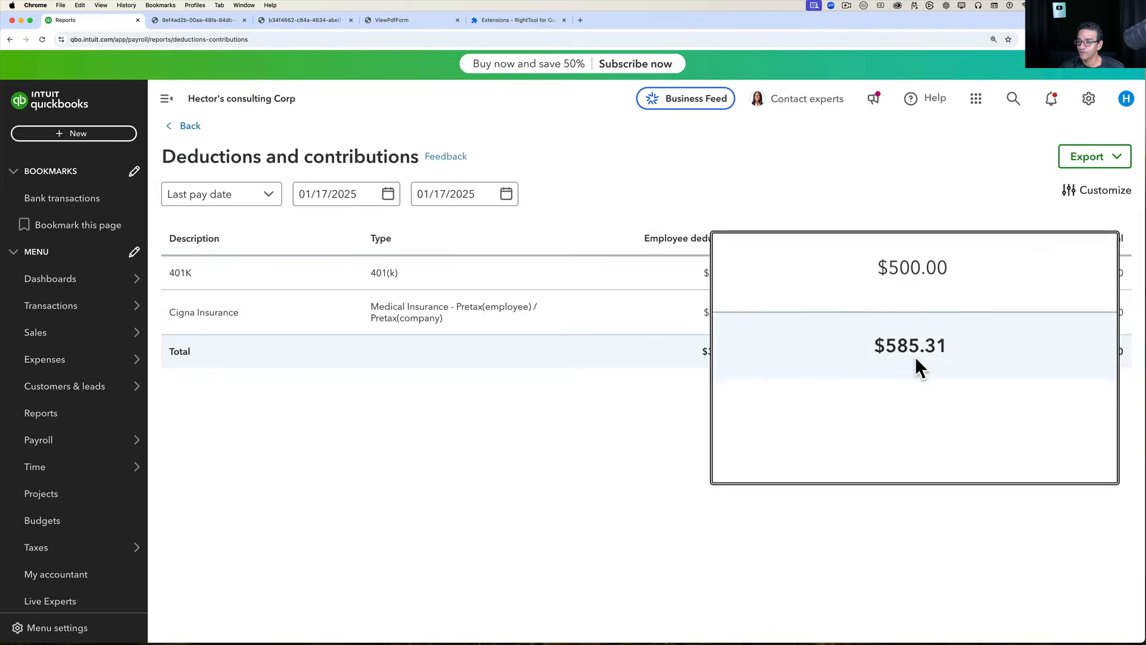
click(183, 127)
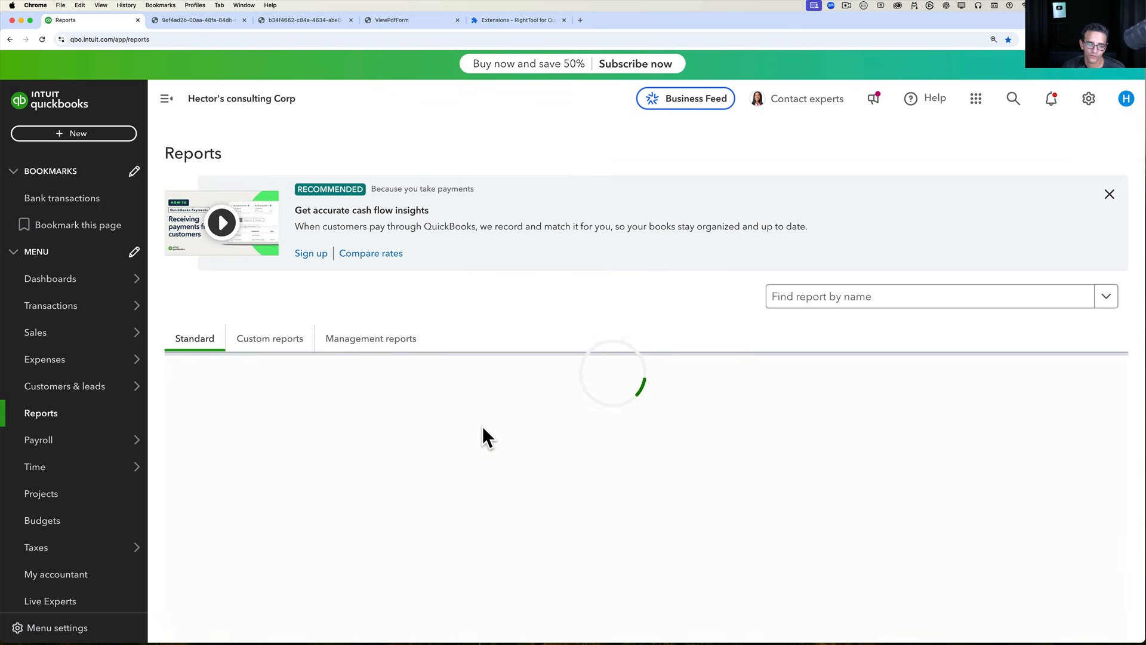
- Search 'payr' and open Total Payroll Cost: $2,843.75 pay, $284.14 employer taxes, $3,713.20 total
click(798, 302)
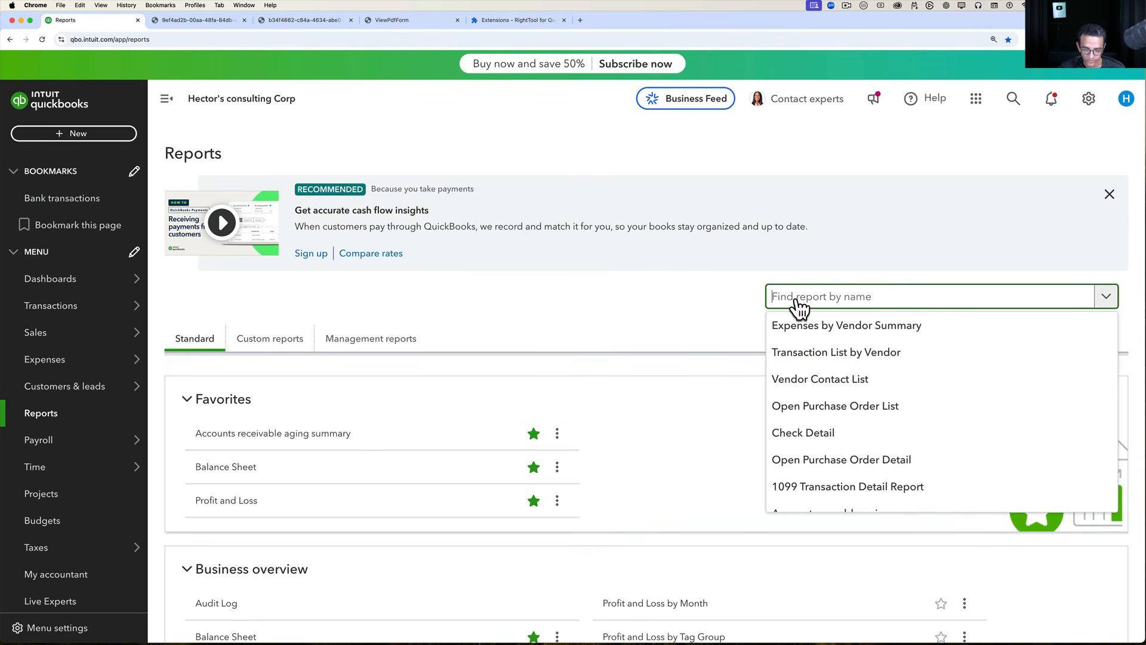
text(payroll)
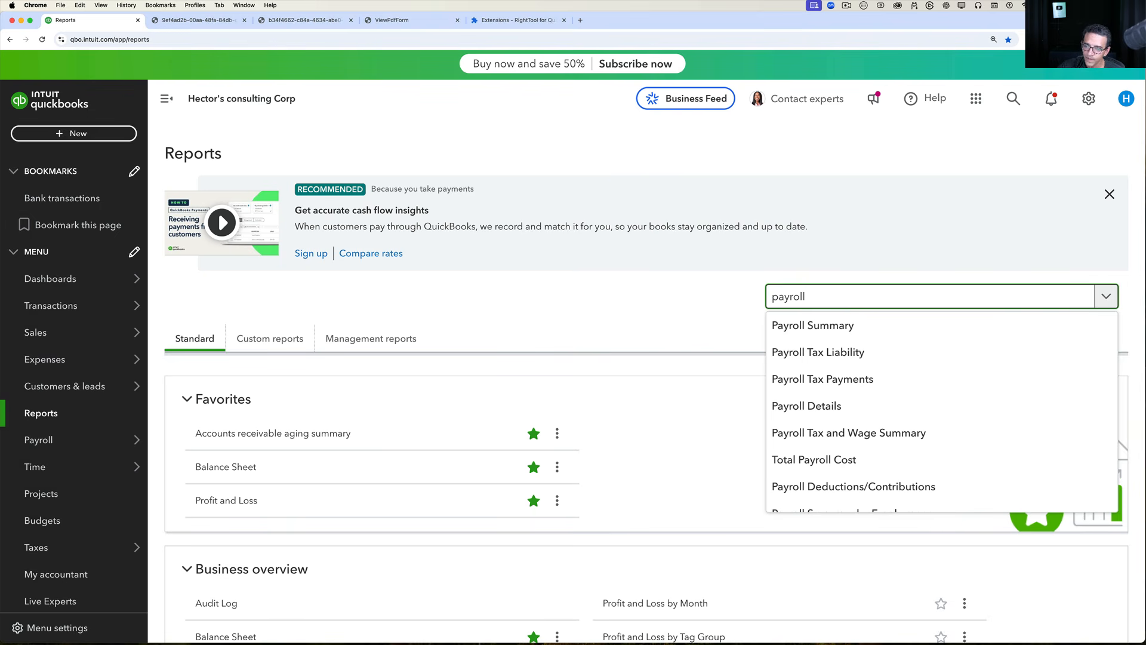
scroll(854, 426, down, 2)
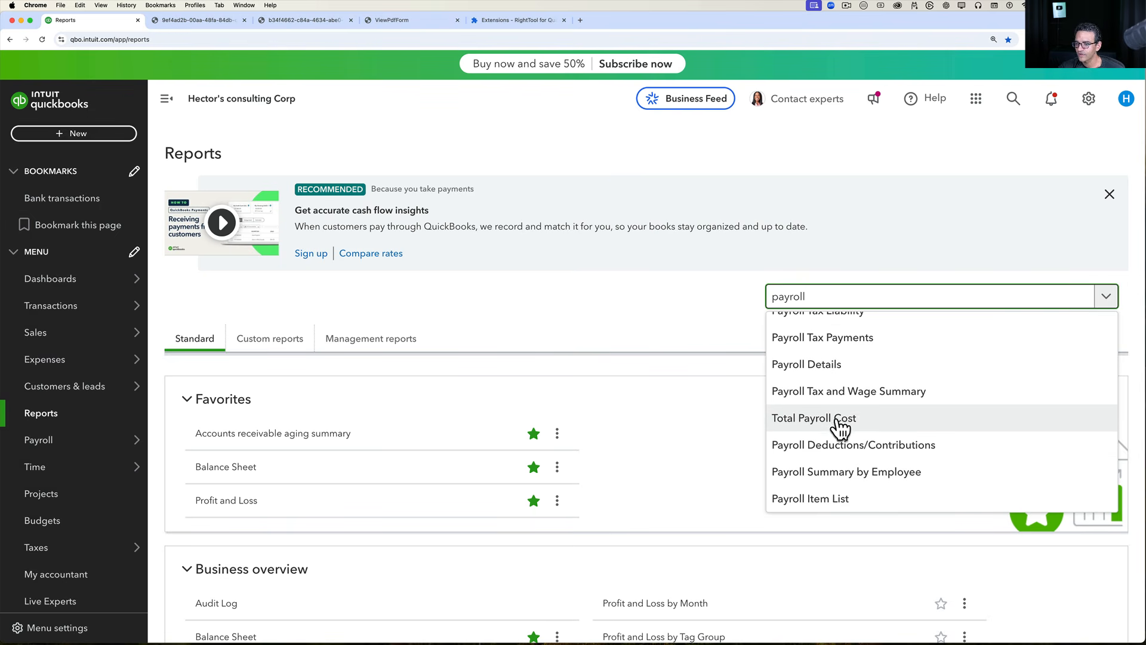
scroll(836, 475, up, 2)
click(839, 461)
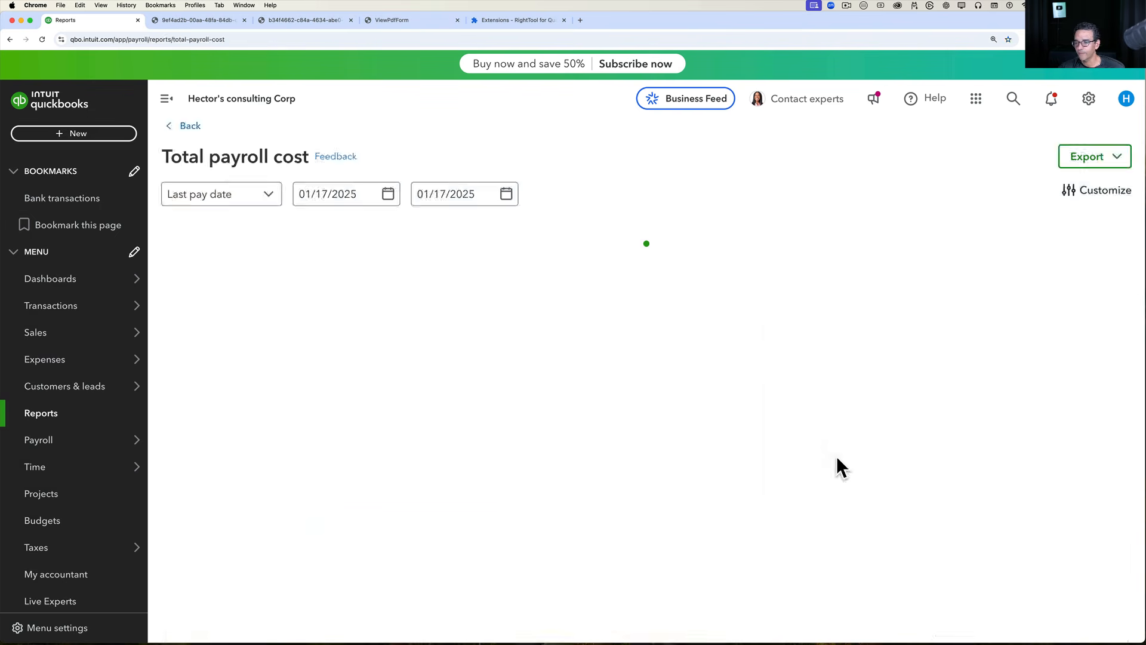
scroll(698, 467, down, 3)
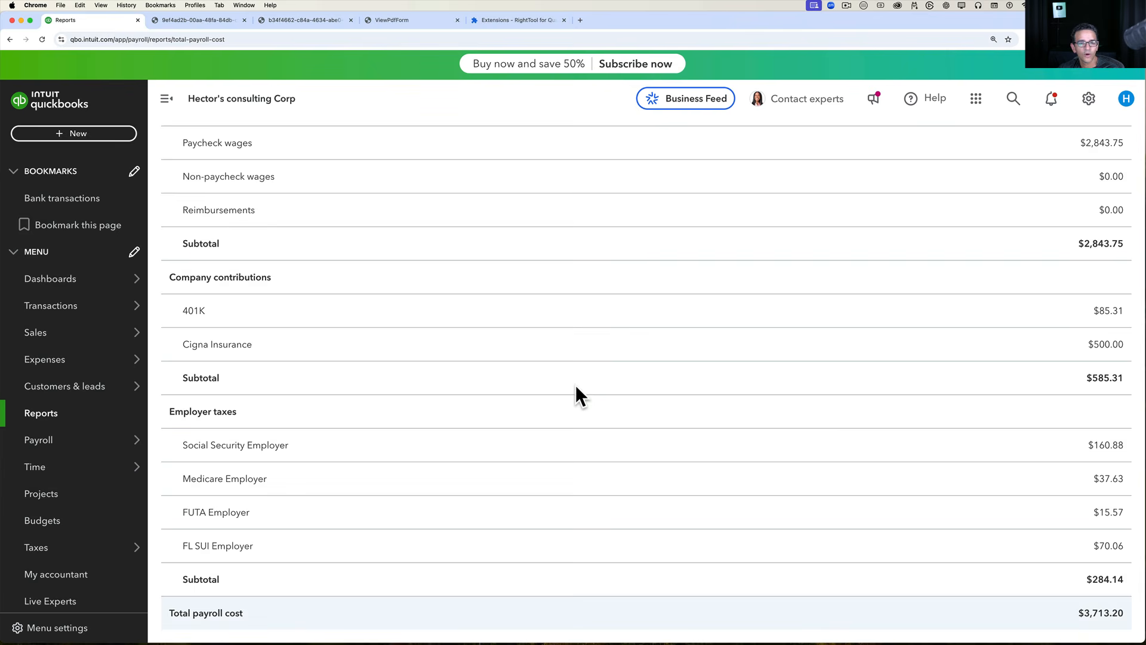
scroll(575, 385, up, 3)
mouse_move(125, 297)
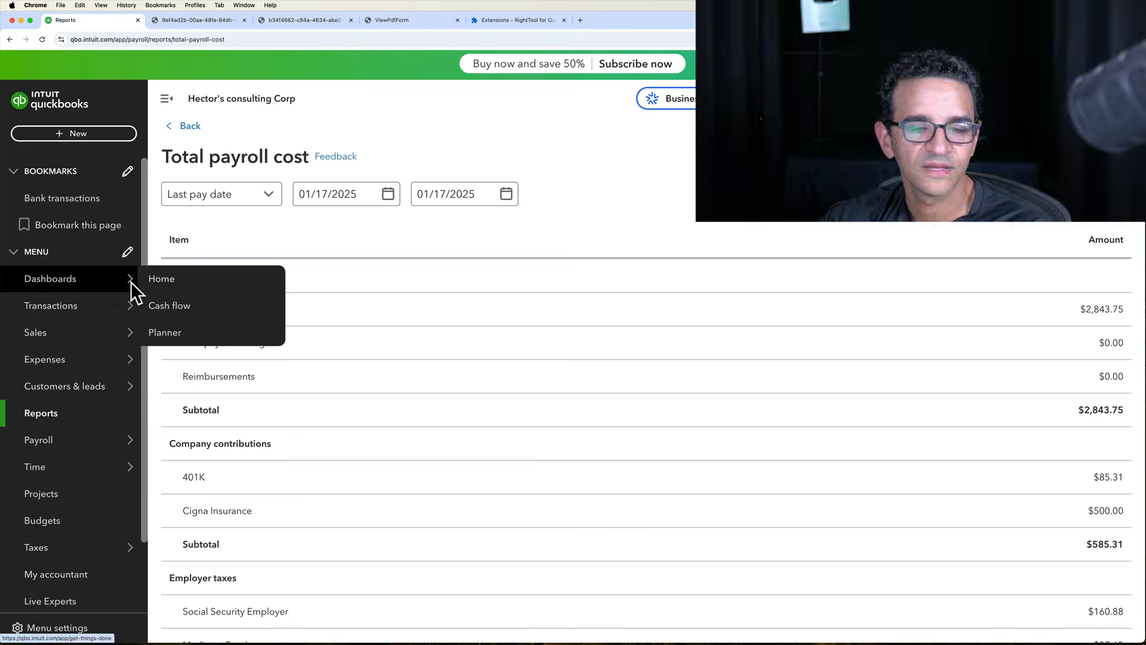